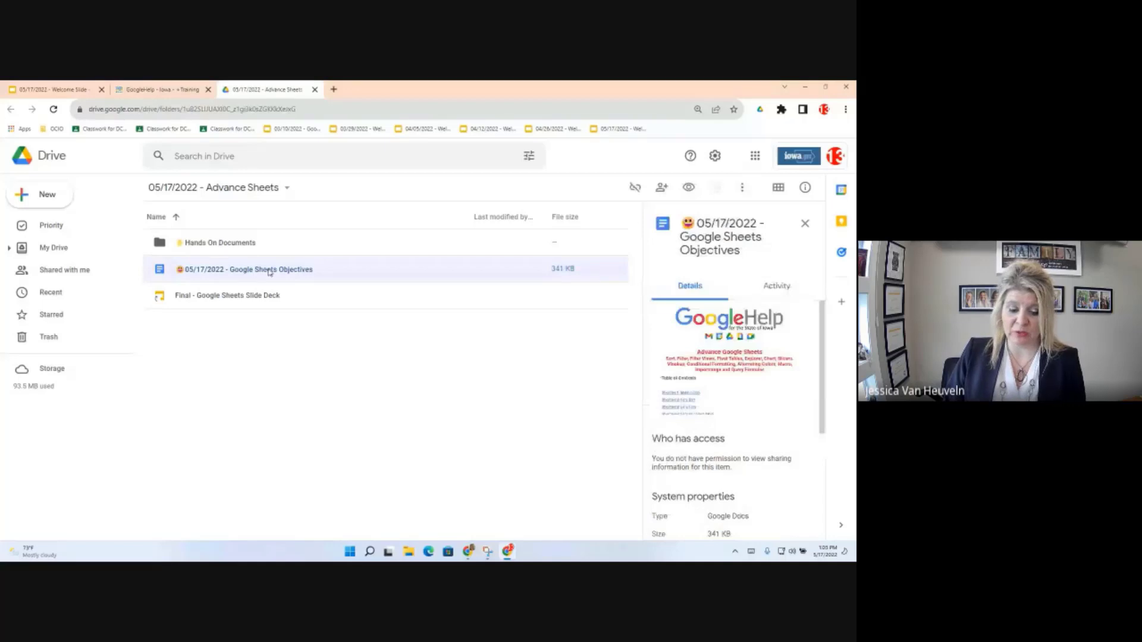
Step: Open the '05/17/2022 - Google Sheets Objectives' document from the Drive folder
double_click(269, 272)
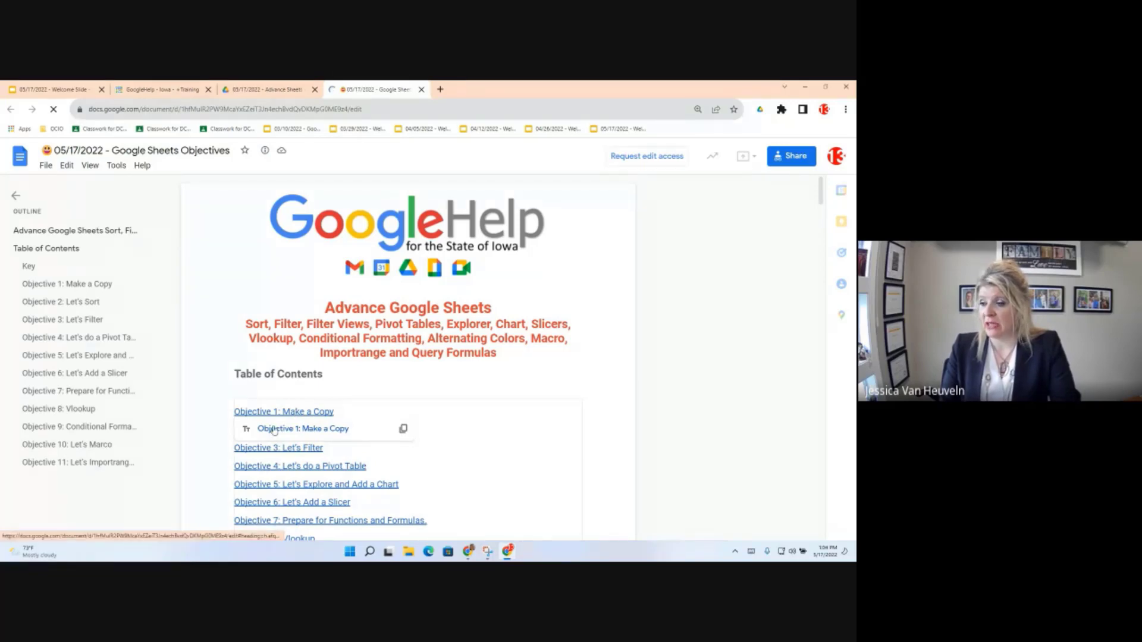
Step: Jump to 'Objective 1: Make a Copy' and preview the linked Hands-On Activity spreadsheet
left_click(274, 429)
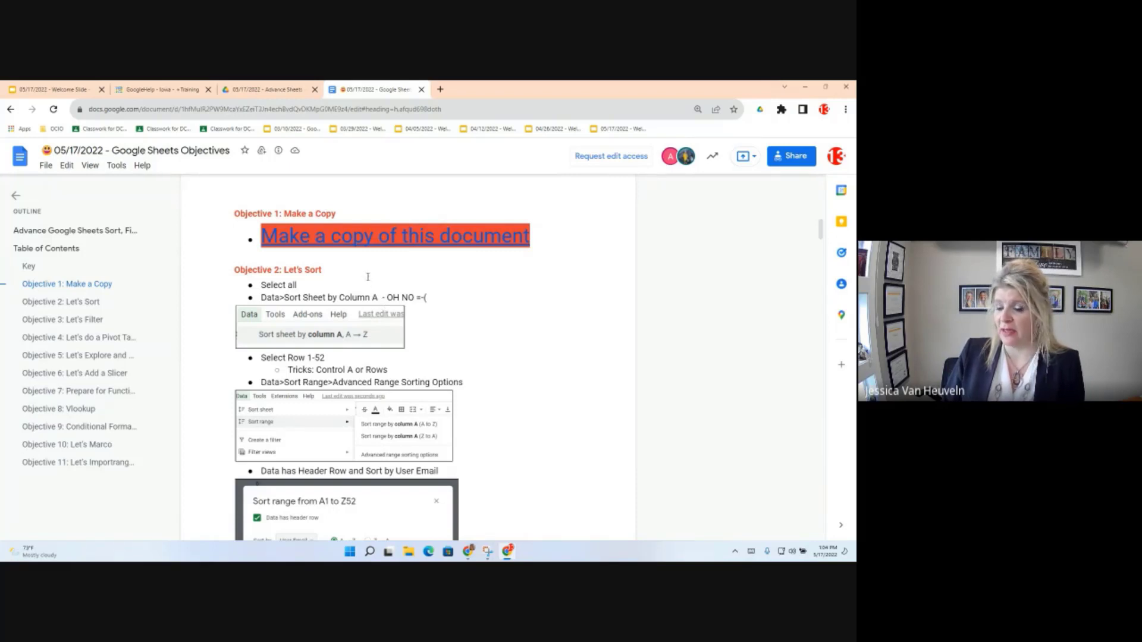
left_click(355, 239)
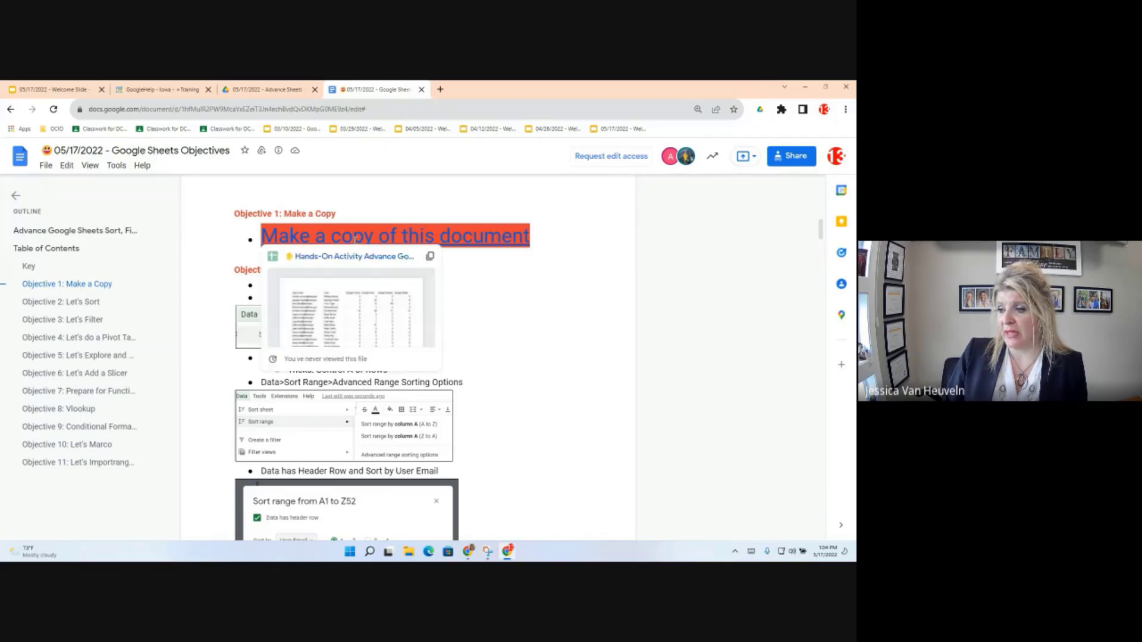
Step: Open the linked spreadsheet and create 'Copy of Hands-On Activity Advance Google Sheets' in My Drive
left_click(349, 256)
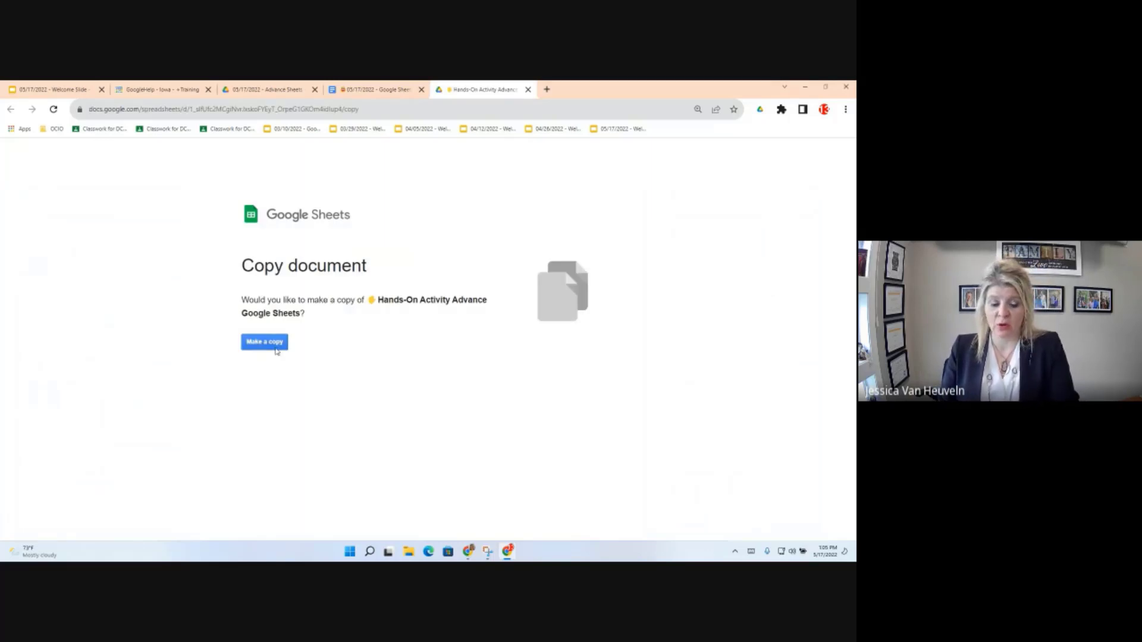
left_click(275, 350)
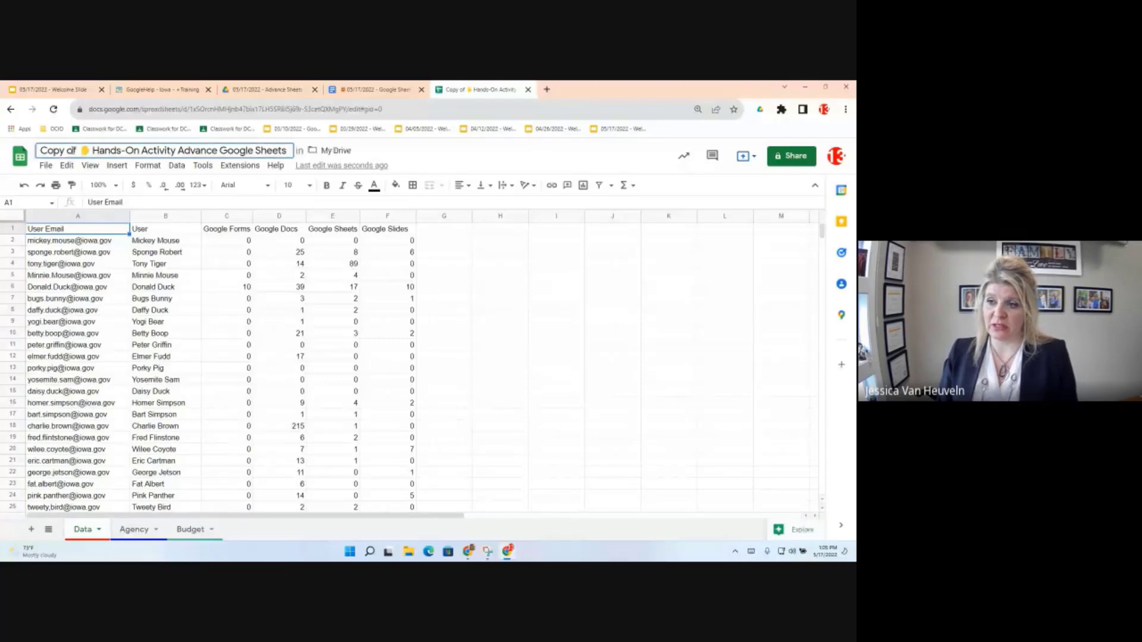
Step: Replace 'Copy of' in the spreadsheet title with your first name
left_click_drag(76, 150, 37, 150)
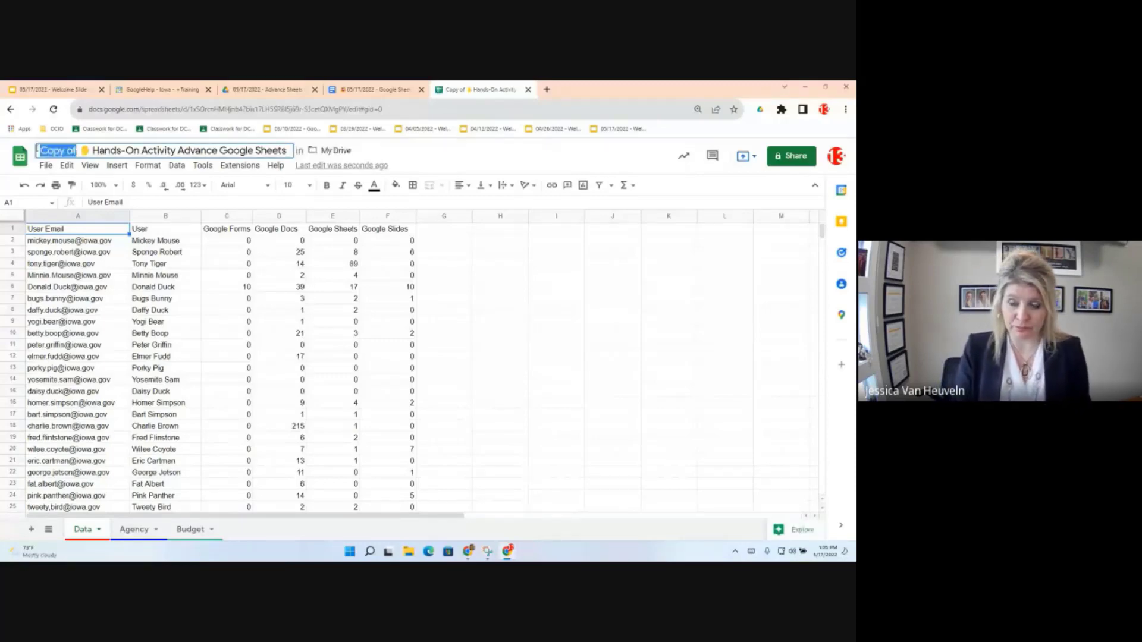
type("Jessica")
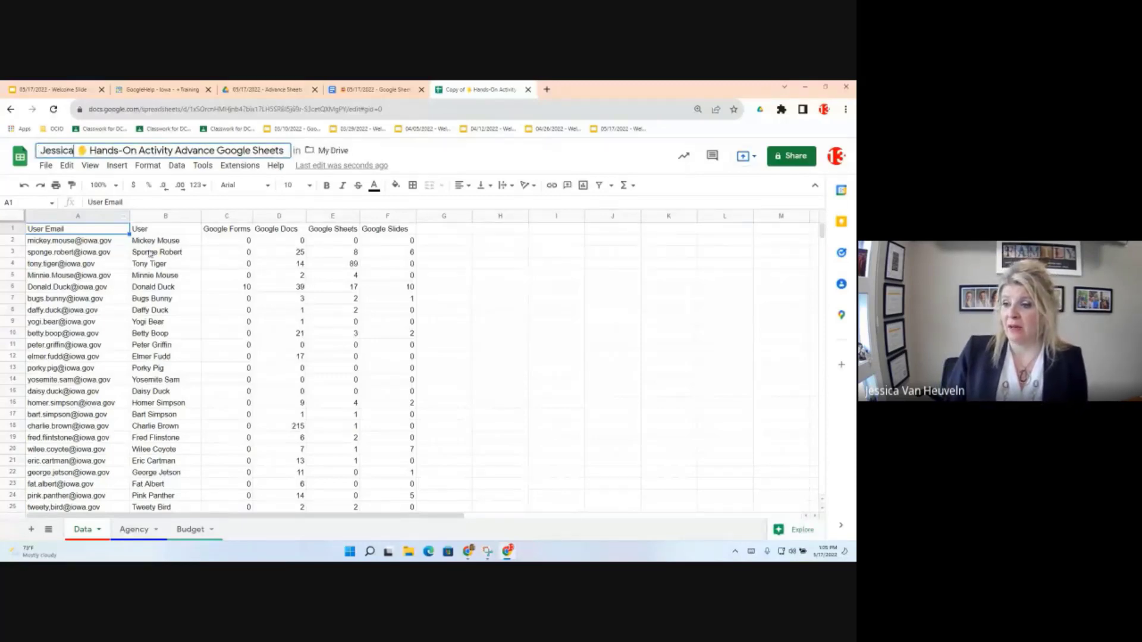
left_click(223, 263)
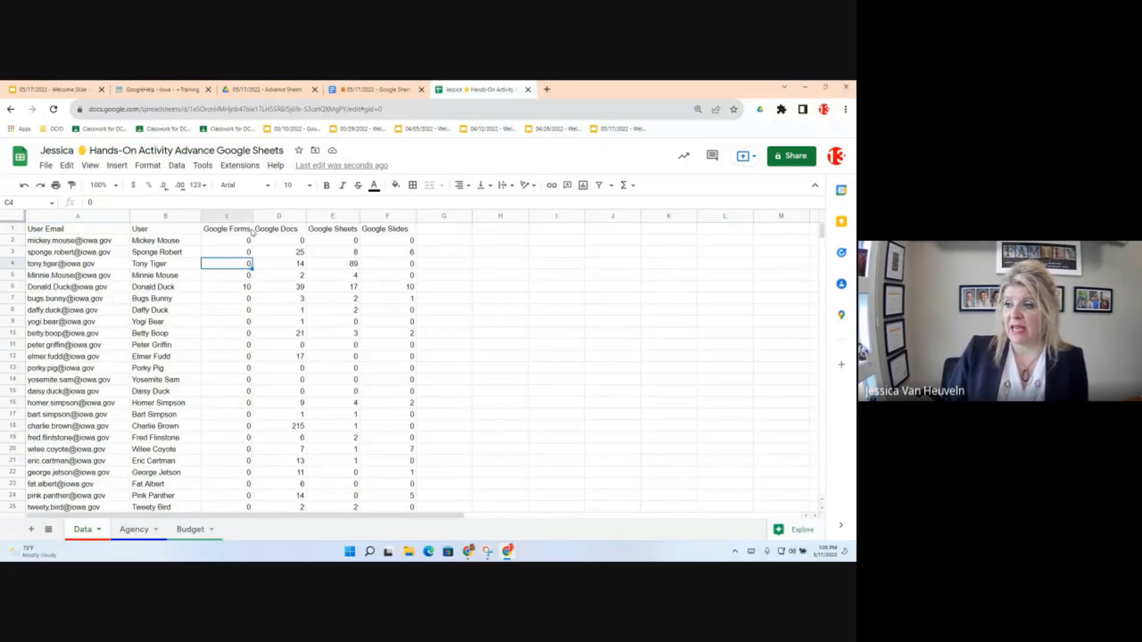
Step: Move the spreadsheet into the Google SHeets Training folder
left_click(315, 151)
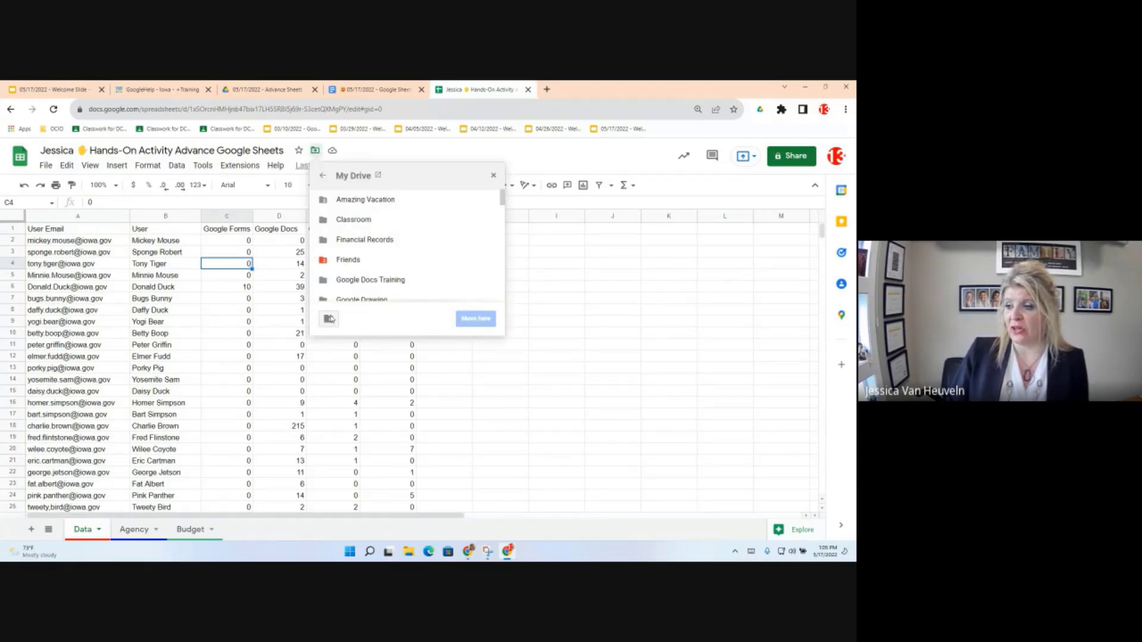
scroll(376, 254, "down", 1)
scroll(376, 254, "down", 1)
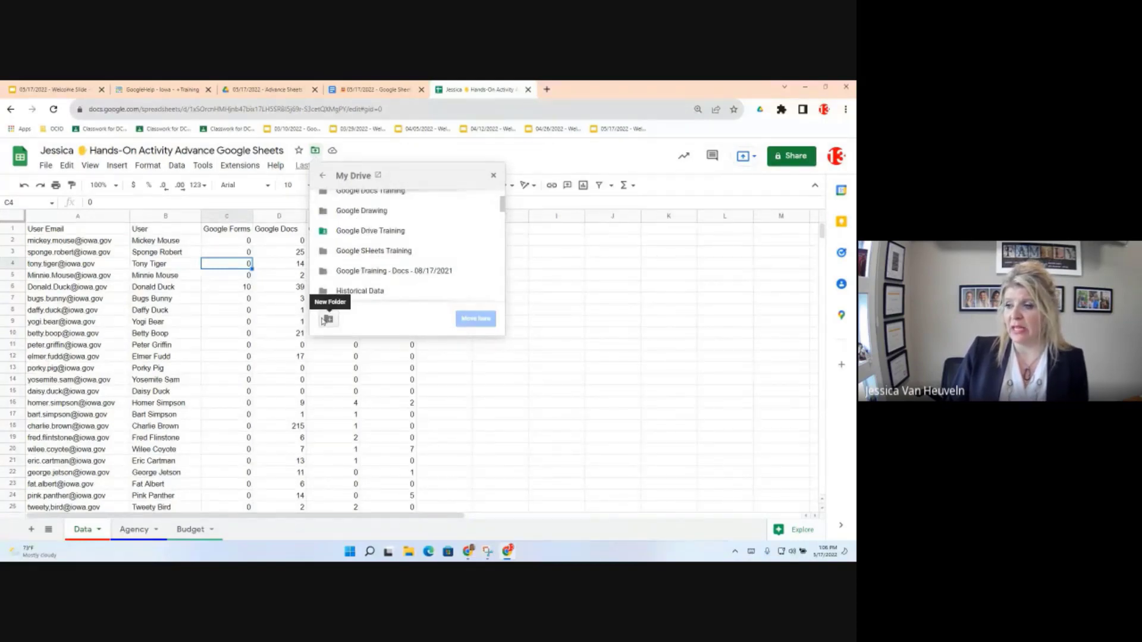
left_click(416, 250)
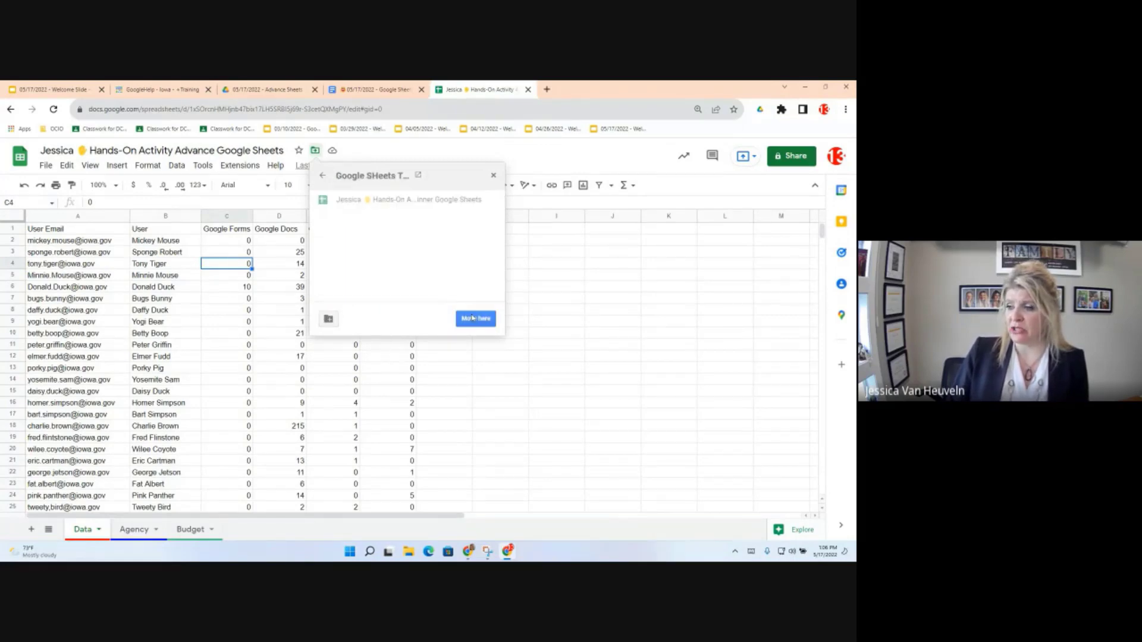
left_click(474, 319)
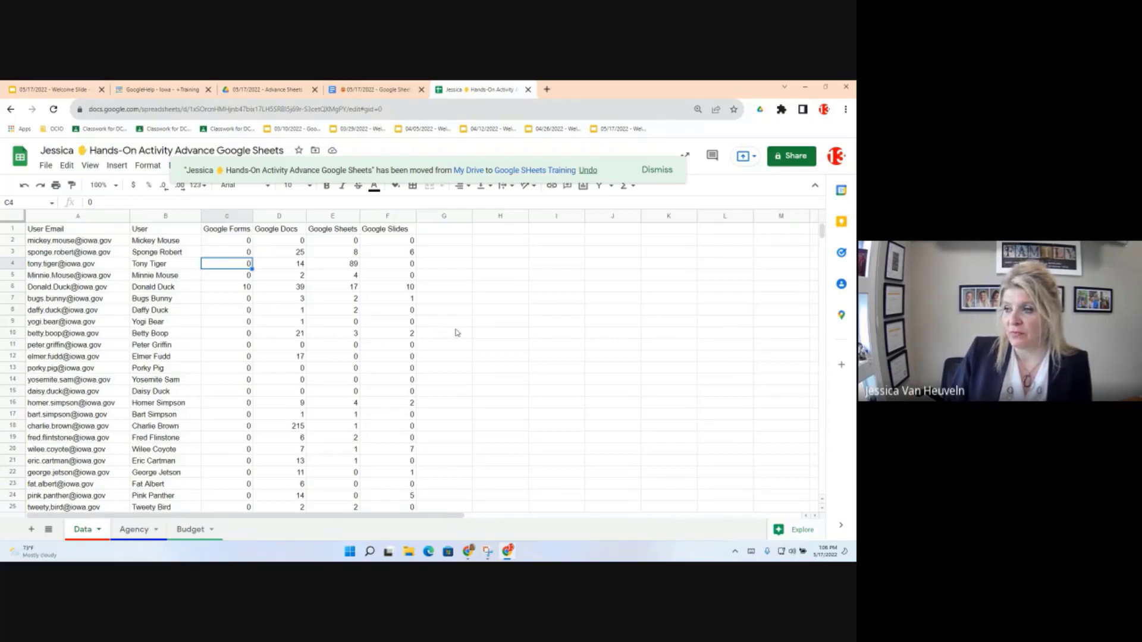
left_click(385, 91)
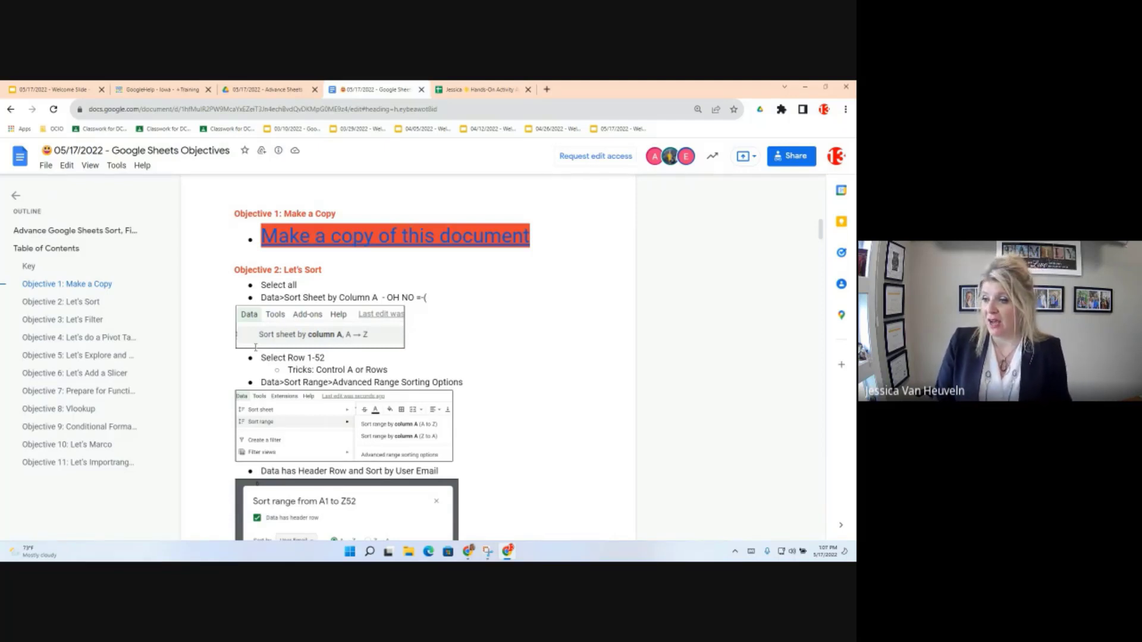
left_click(477, 87)
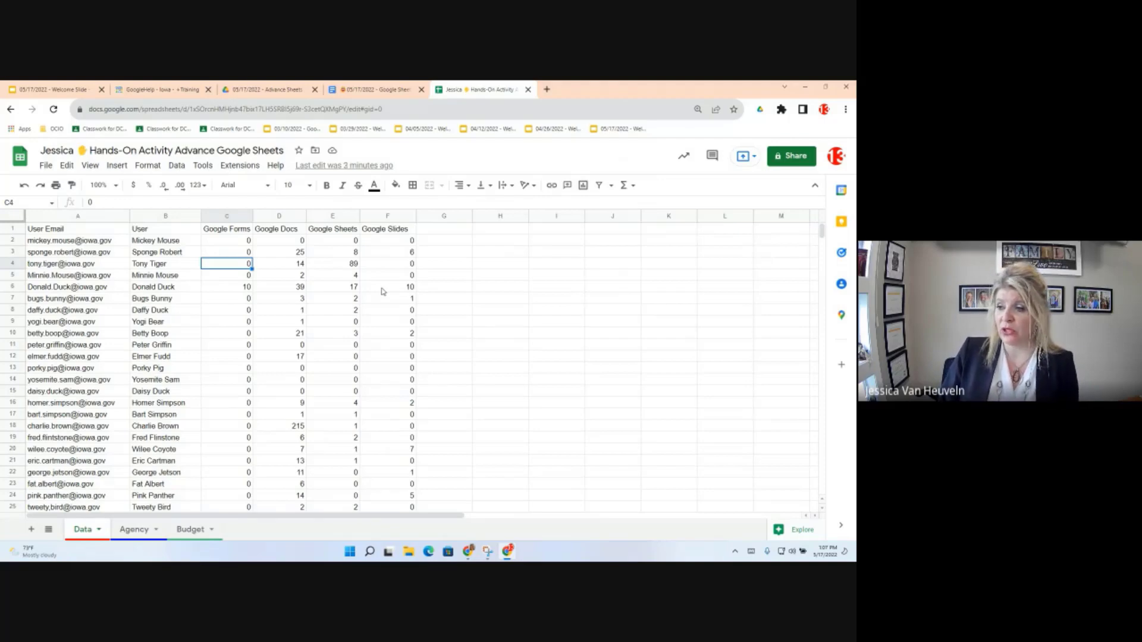
scroll(209, 304, "down", 5)
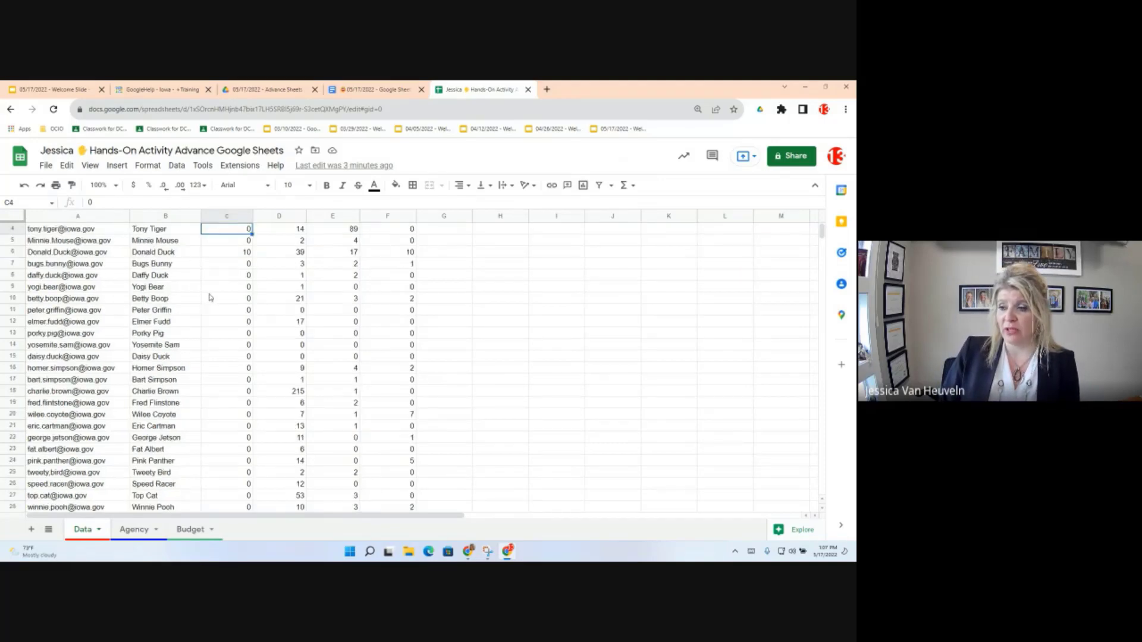
scroll(210, 304, "down", 2)
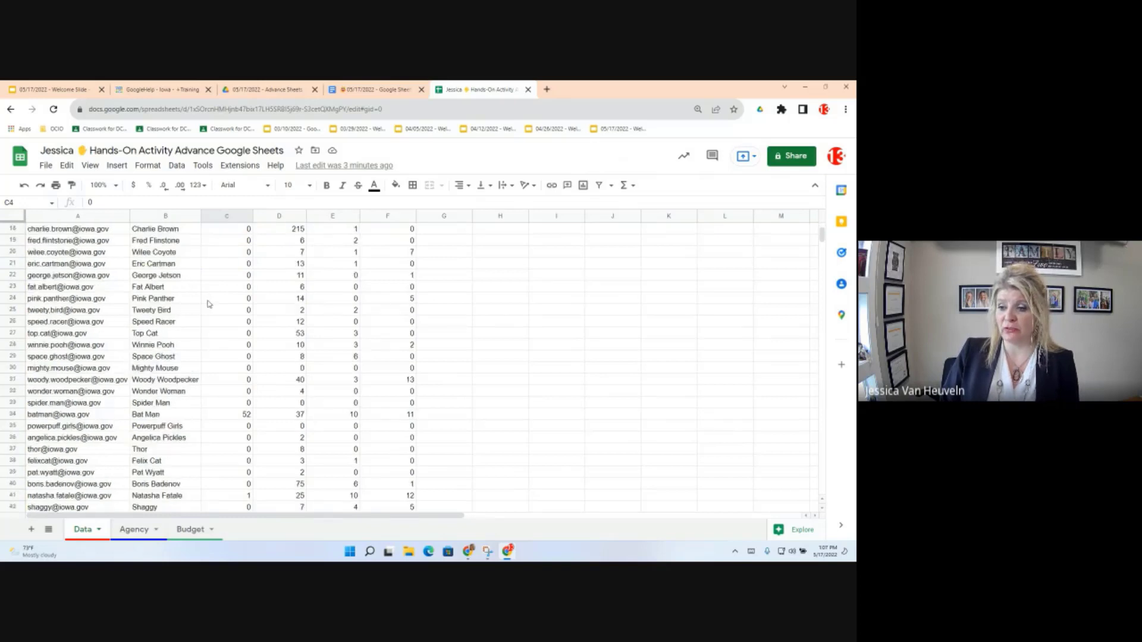
scroll(209, 304, "down", 7)
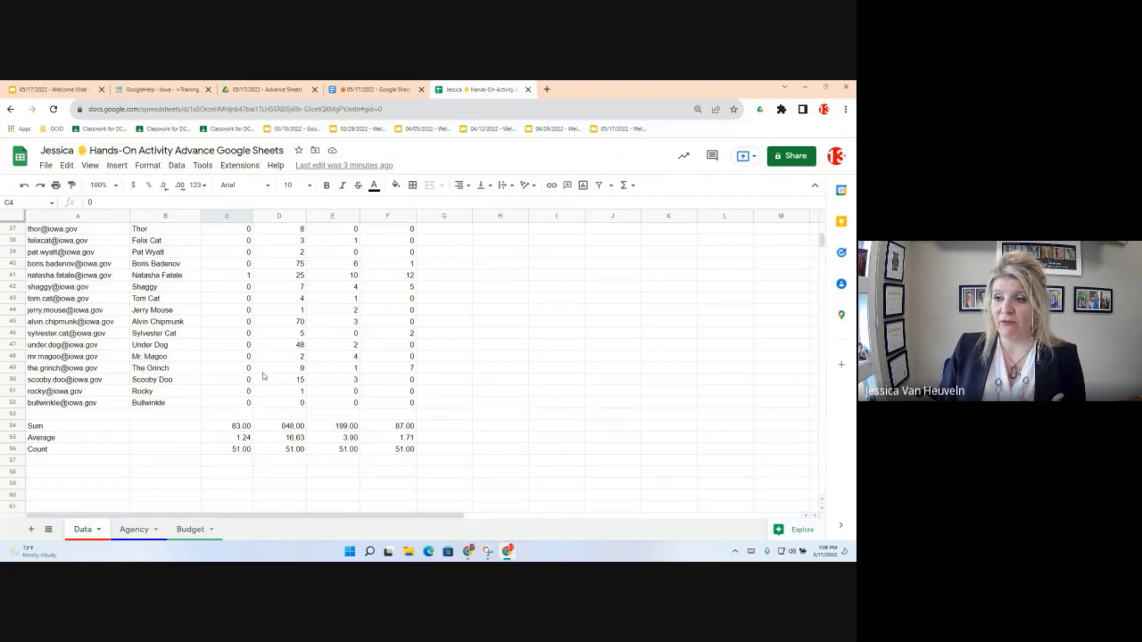
scroll(265, 375, "up", 10)
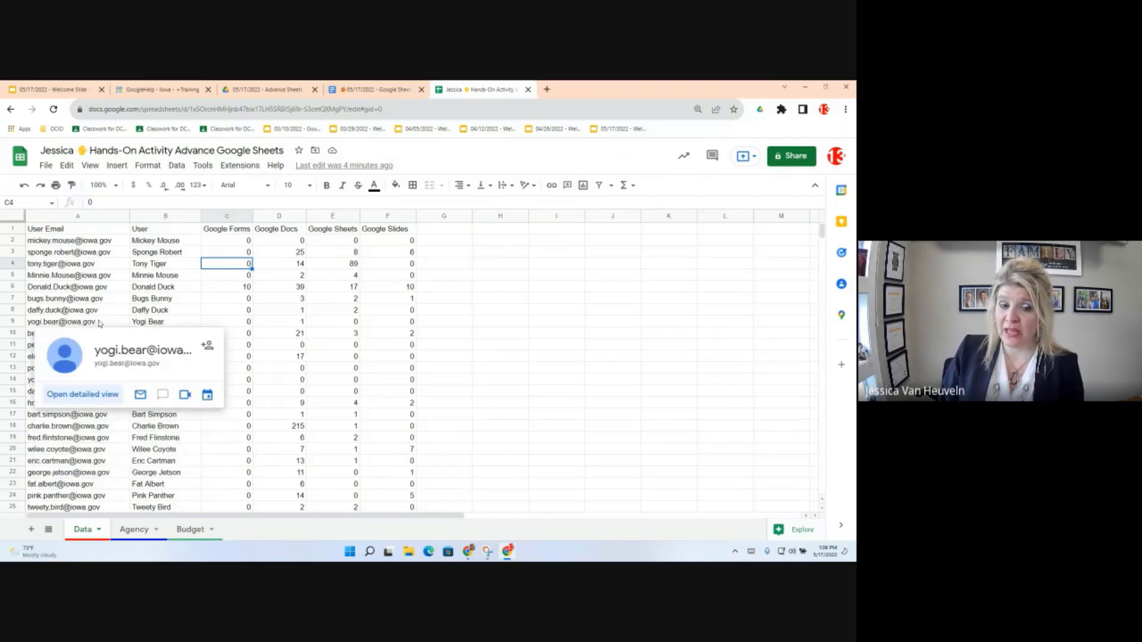
Step: Select the entire Data sheet and sort it A to Z by column A
left_click(92, 232)
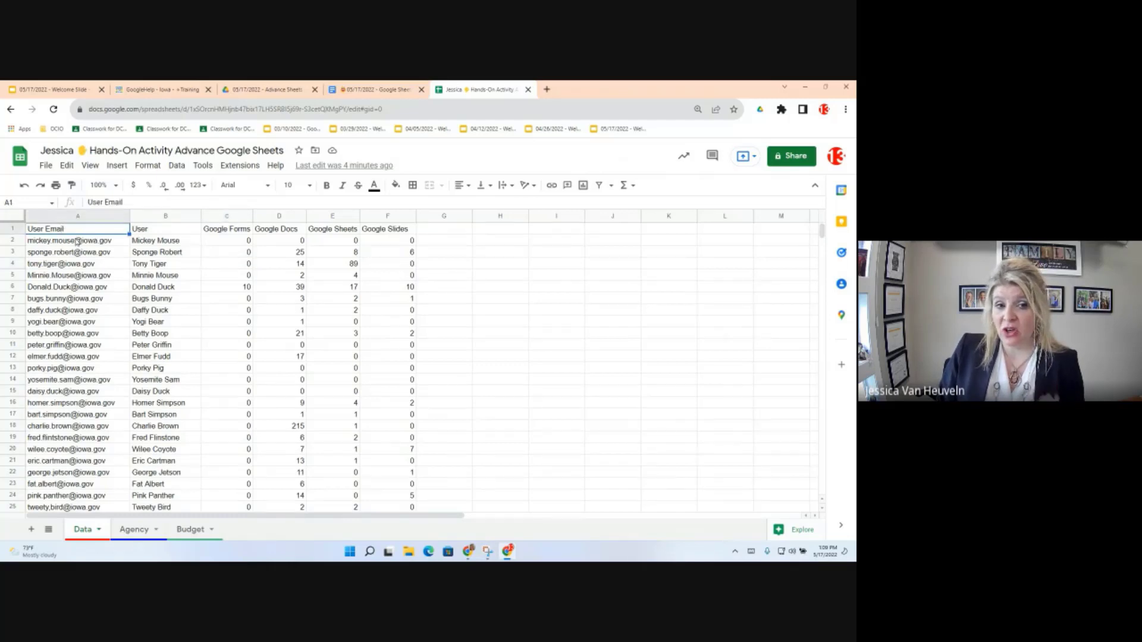
mouse_move(77, 247)
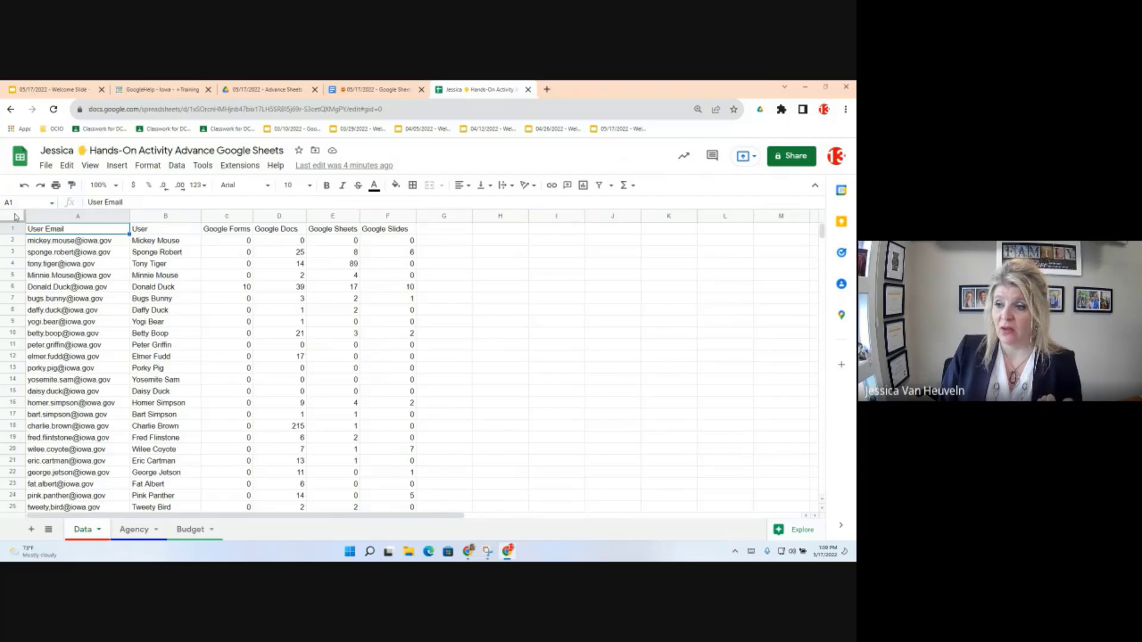
left_click(15, 217)
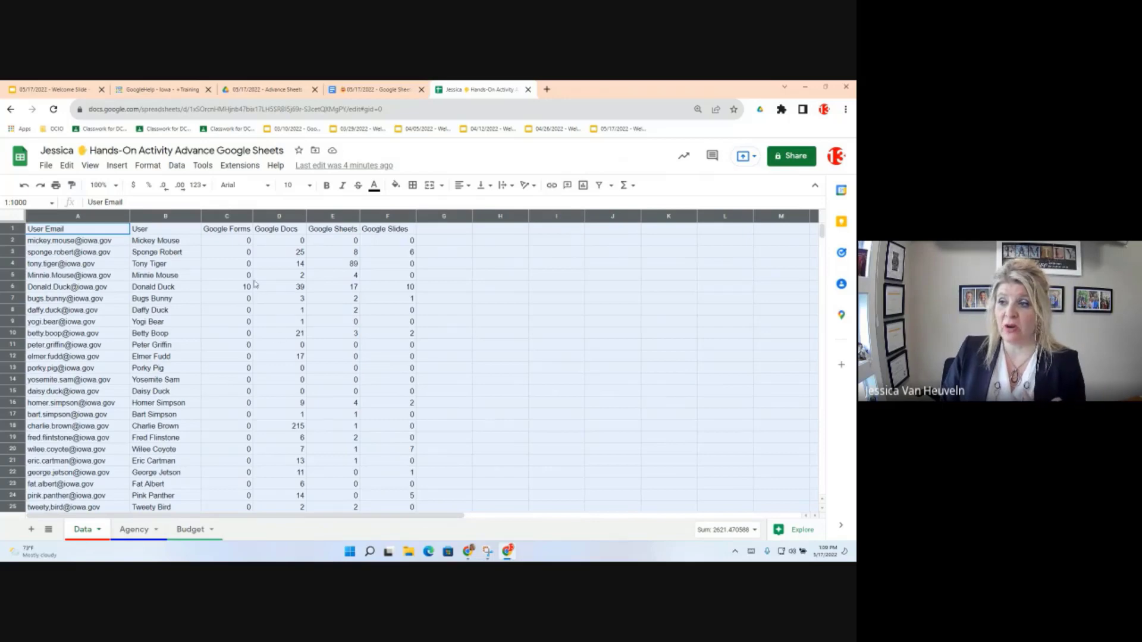
left_click(177, 166)
mouse_move(182, 187)
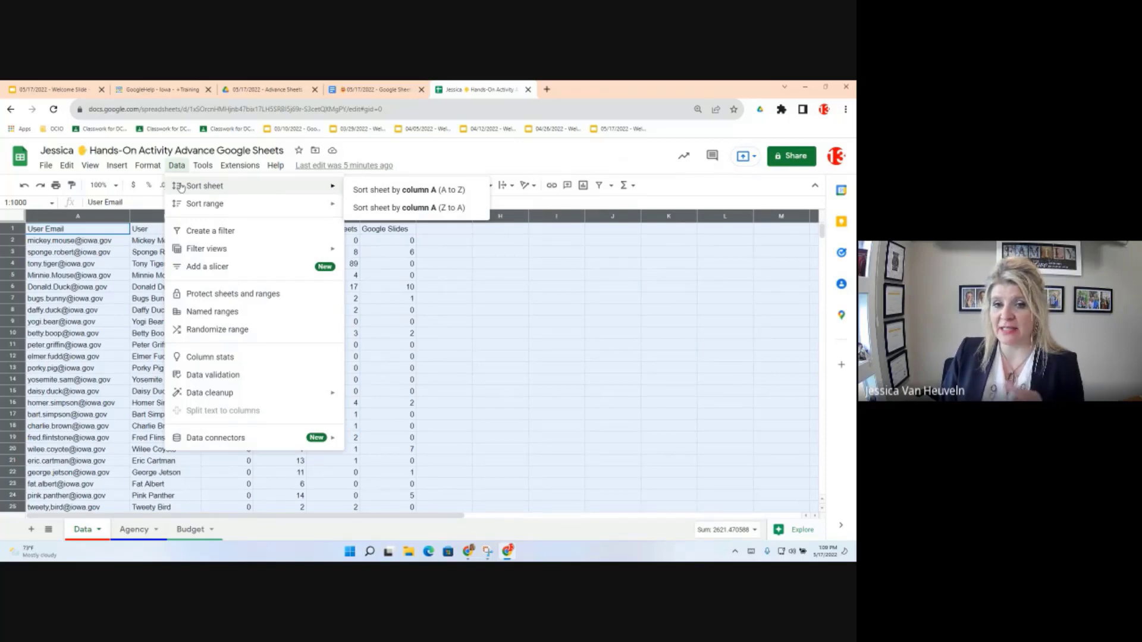
left_click(388, 193)
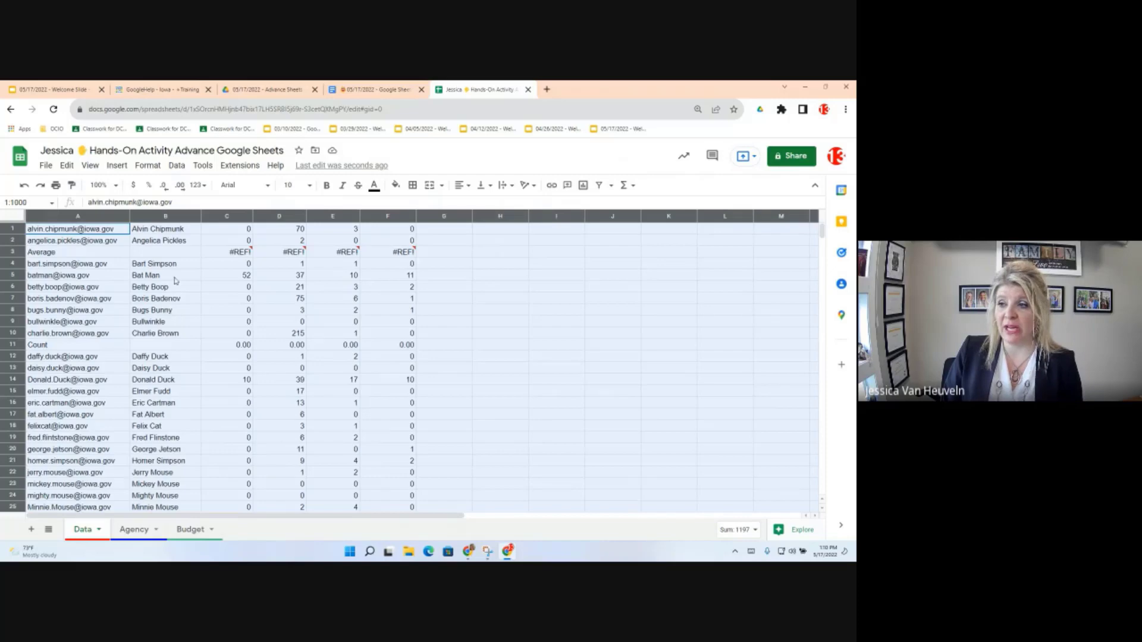
Step: Review the Data menu's sort options, then close it without choosing anything
left_click(177, 166)
mouse_move(185, 193)
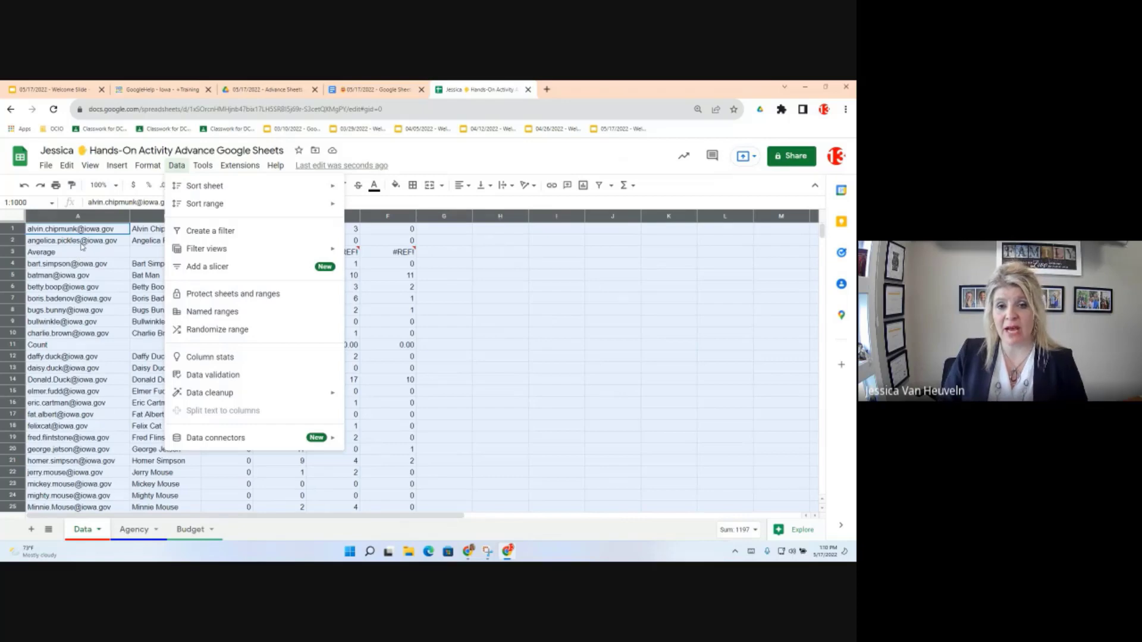
mouse_move(82, 246)
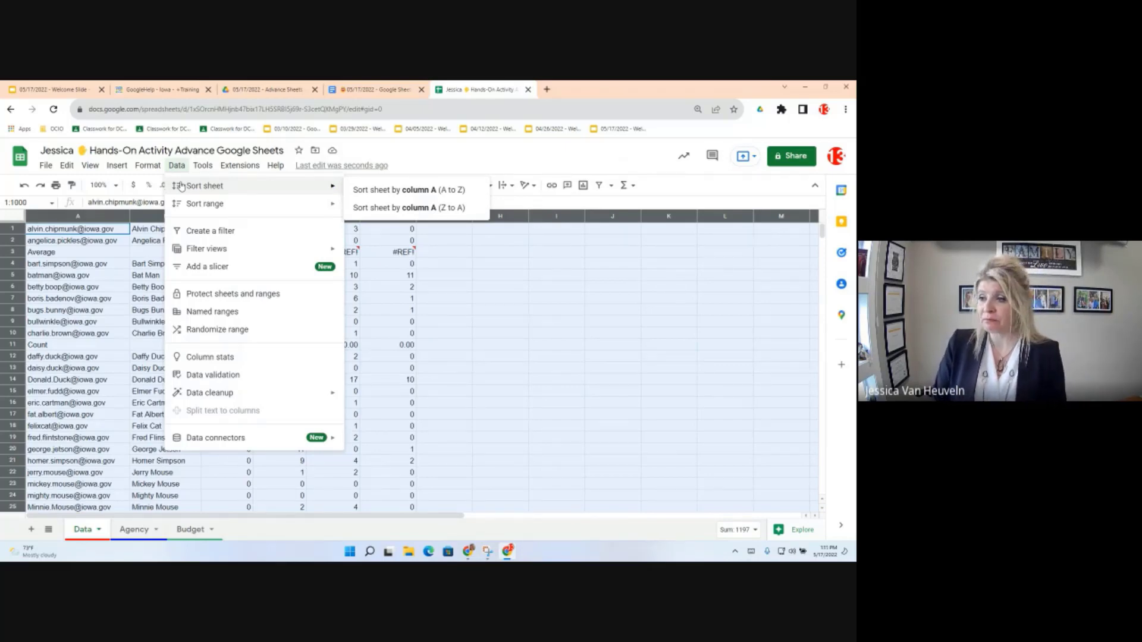
left_click(66, 167)
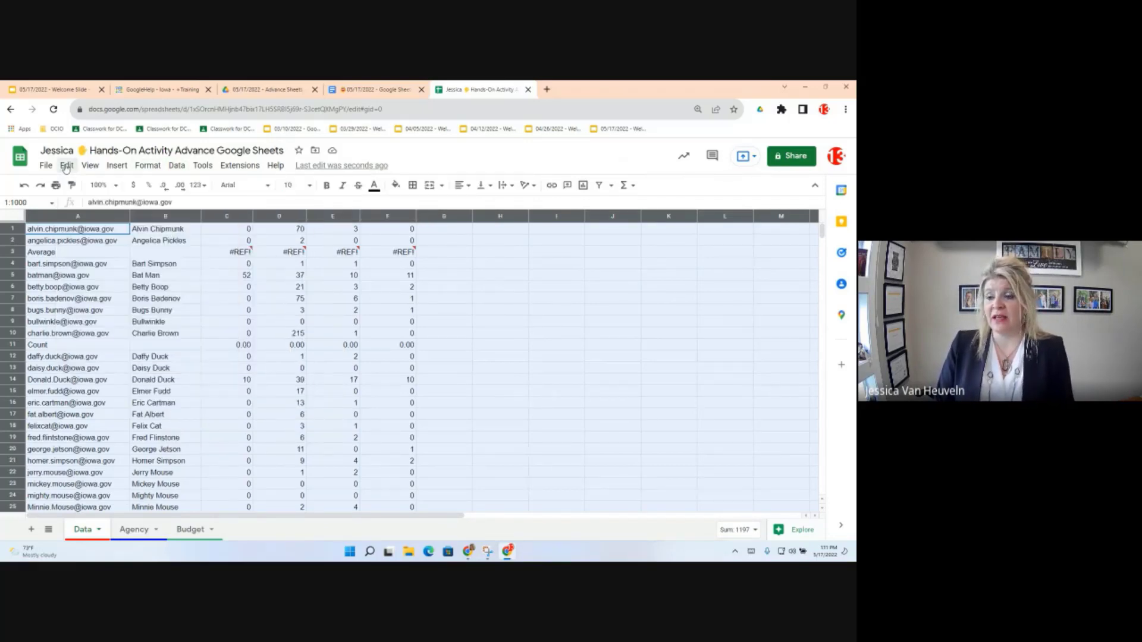
Step: Undo the A-to-Z sort with Edit > Undo, putting the User Email header back in row 1
left_click(66, 167)
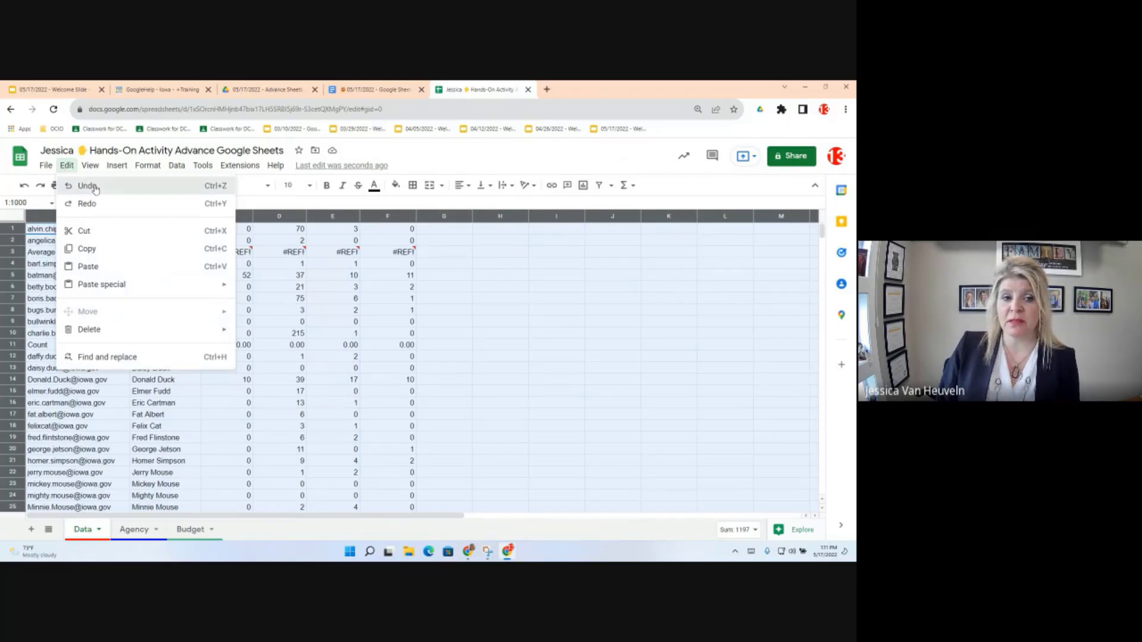
left_click(86, 186)
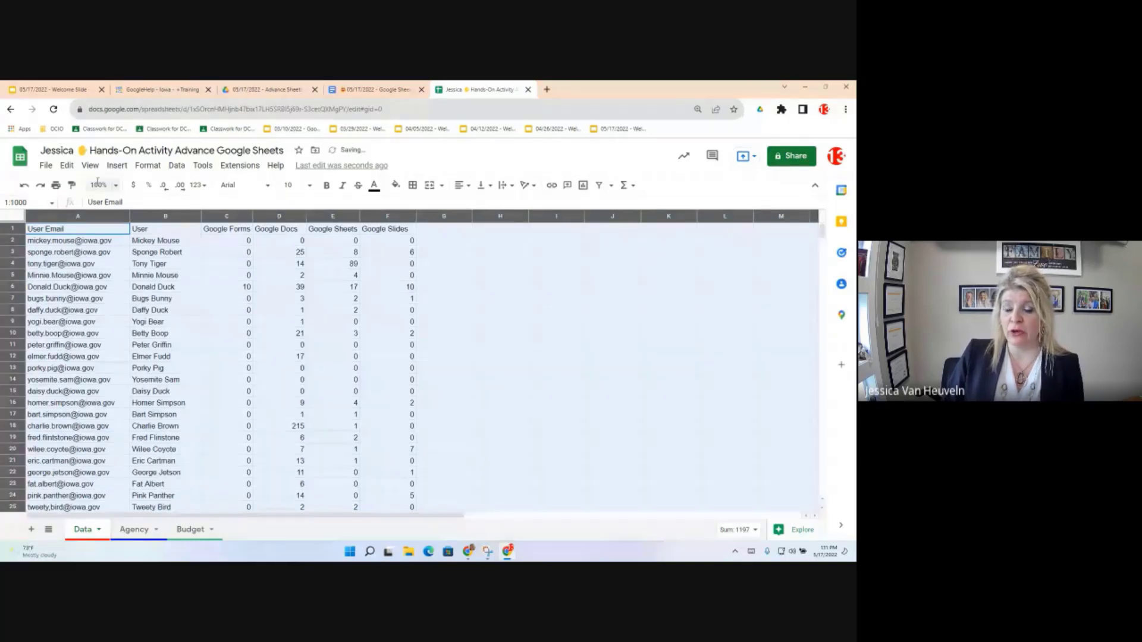
Step: Deselect the sheet, check the Sum, Average and Count totals, and open the Data menu
left_click(167, 298)
scroll(193, 357, "down", 11)
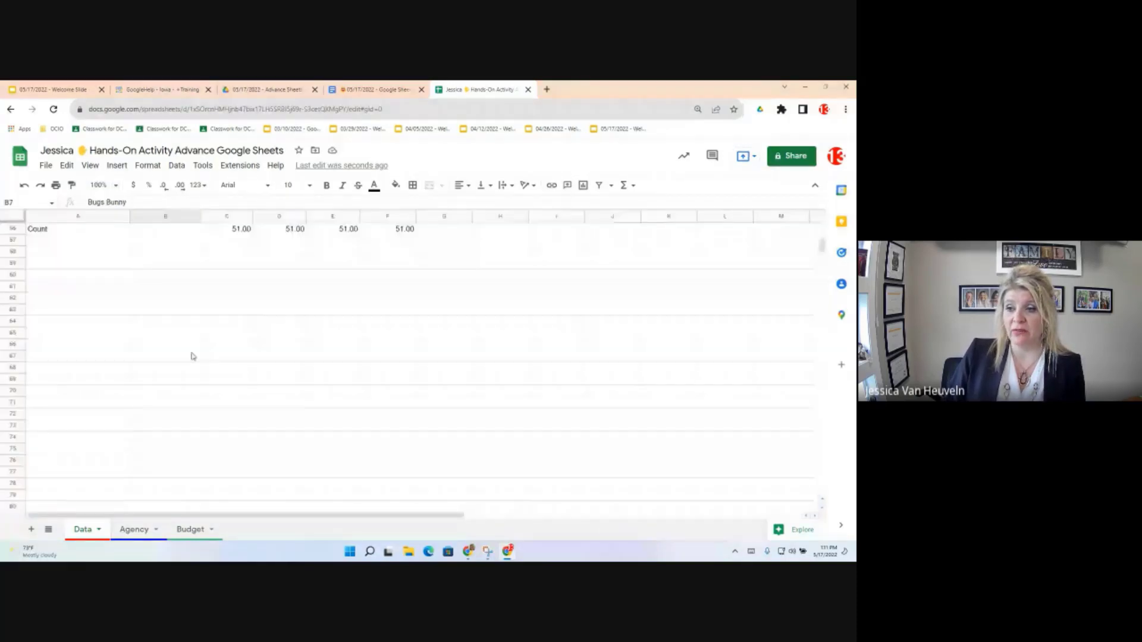
scroll(194, 357, "up", 2)
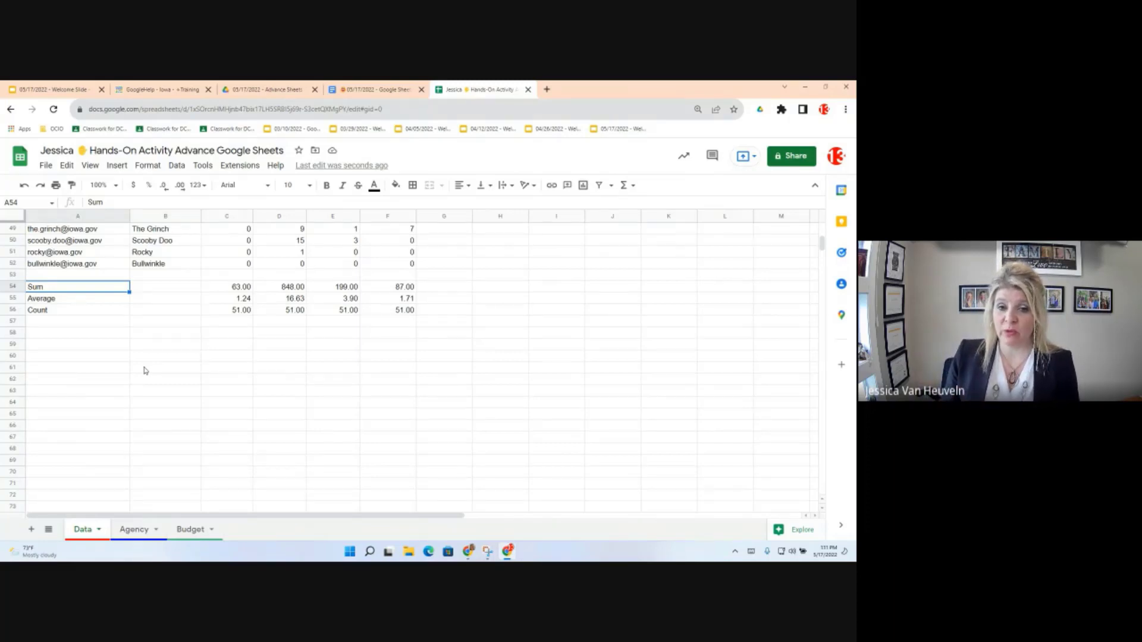
left_click(178, 166)
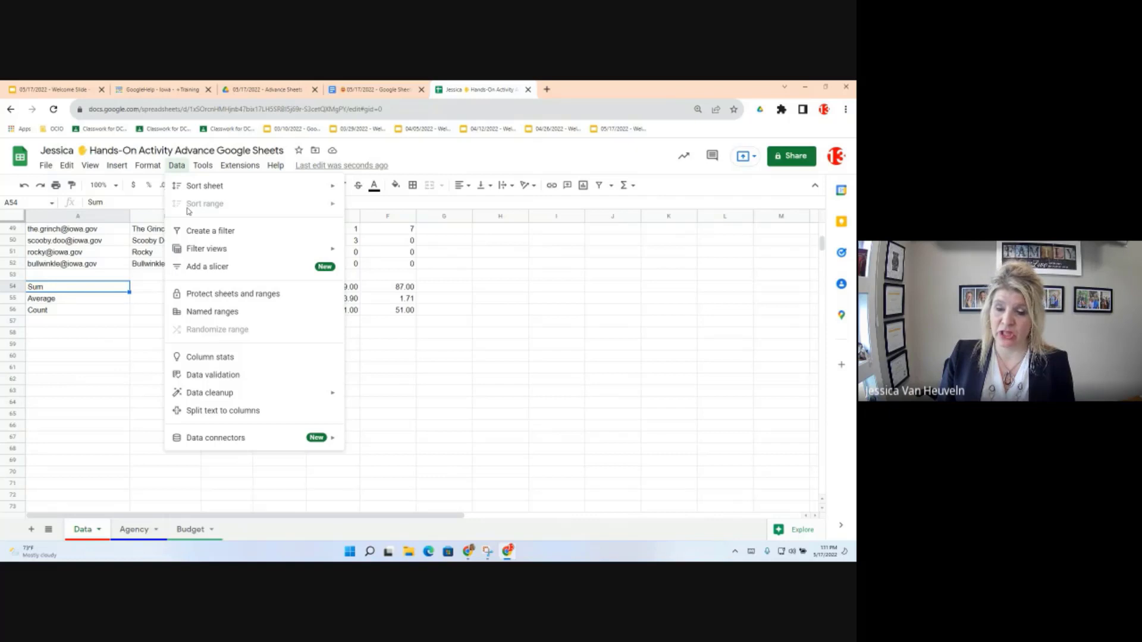
Step: Close the Data menu and scroll back to the top of the sheet
left_click(114, 310)
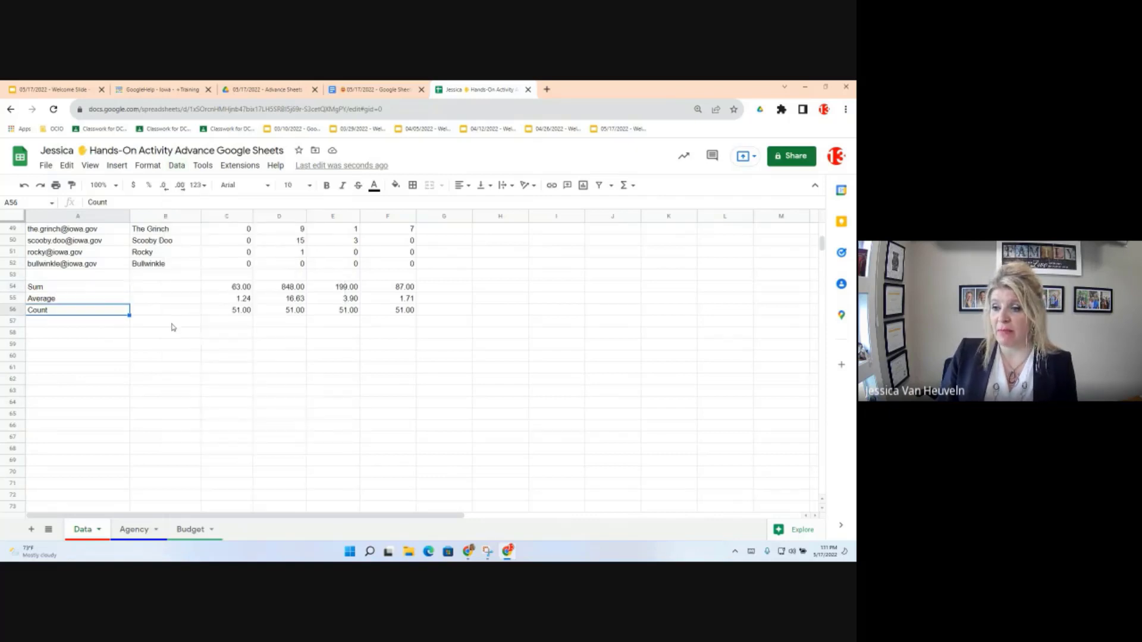
scroll(67, 275, "up", 1)
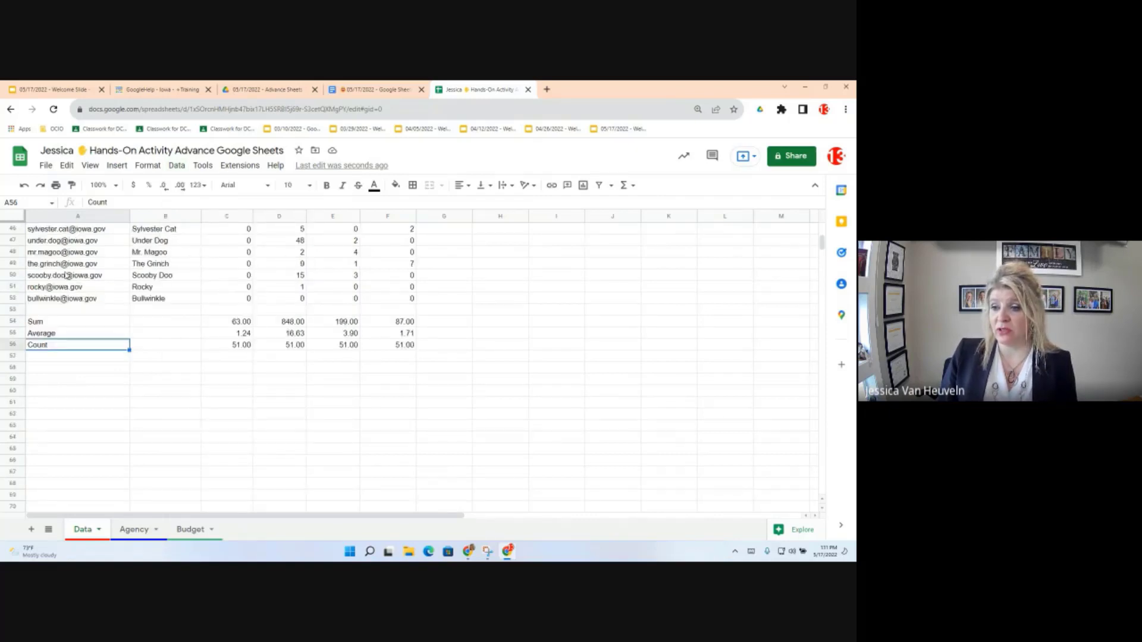
scroll(89, 322, "up", 15)
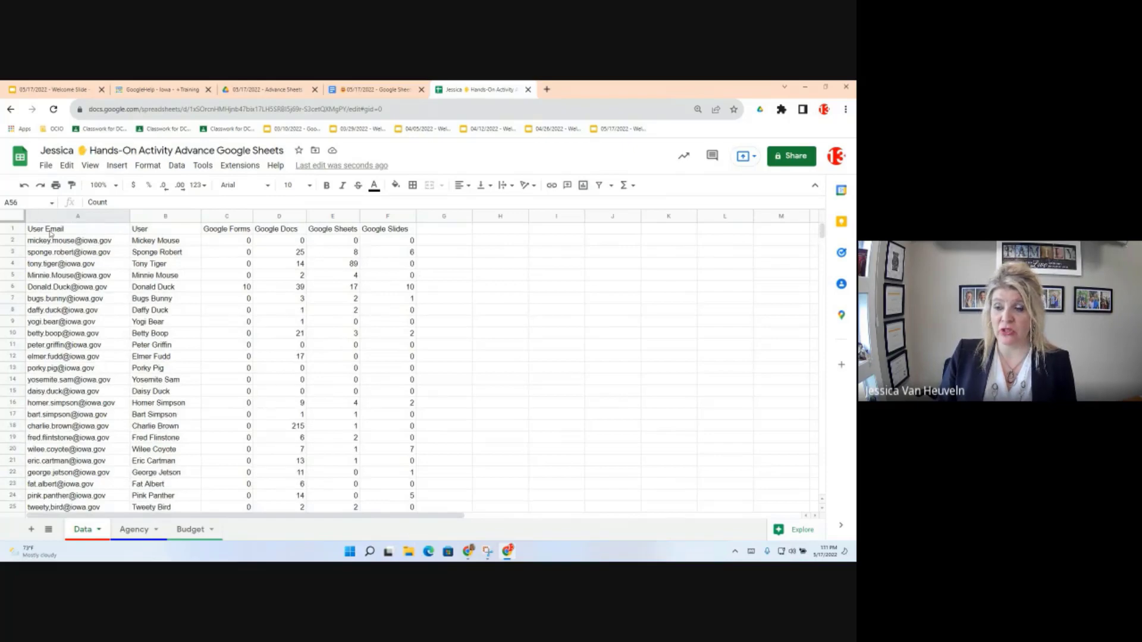
Step: Jump to A1 and select the user data range A1:F52, excluding the summary rows
key("ctrl+Home")
mouse_move(67, 263)
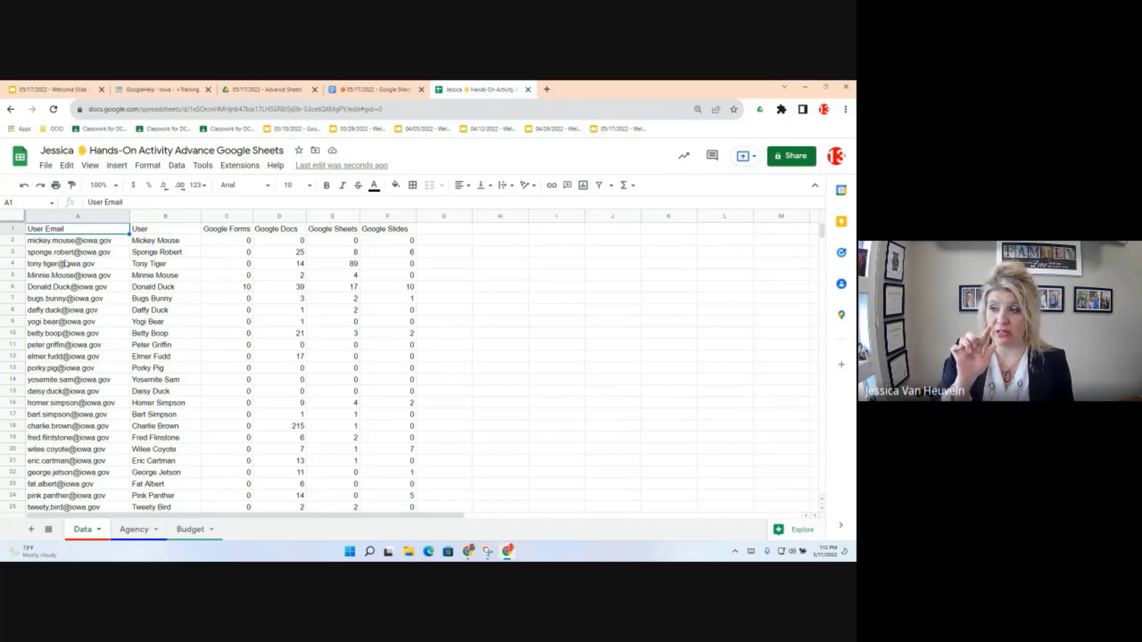
key("ctrl+a")
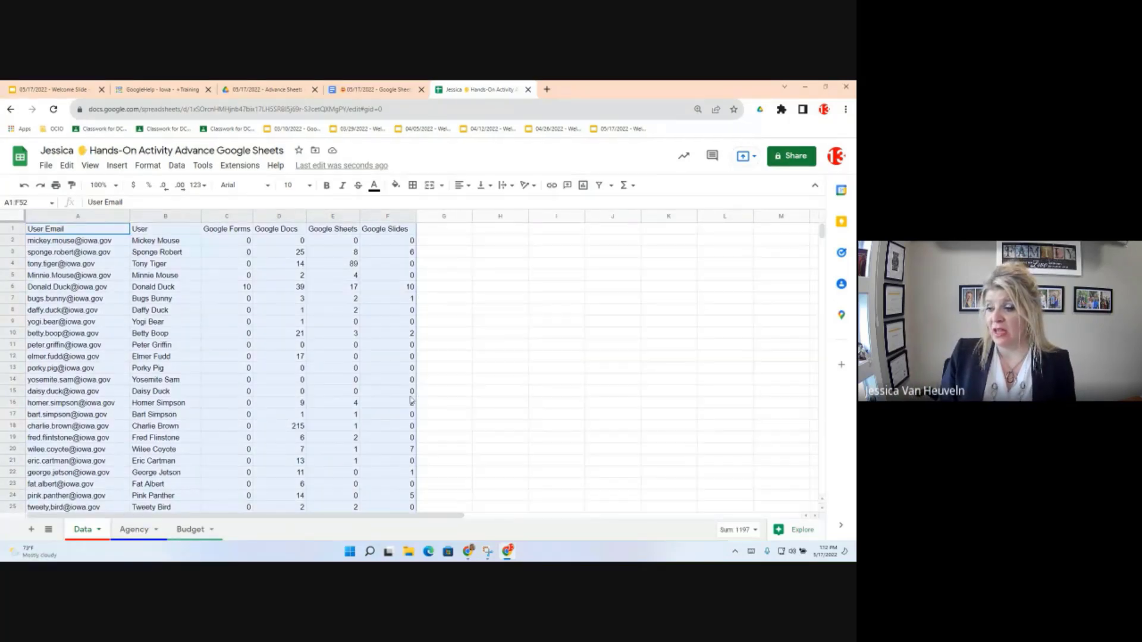
scroll(43, 390, "down", 9)
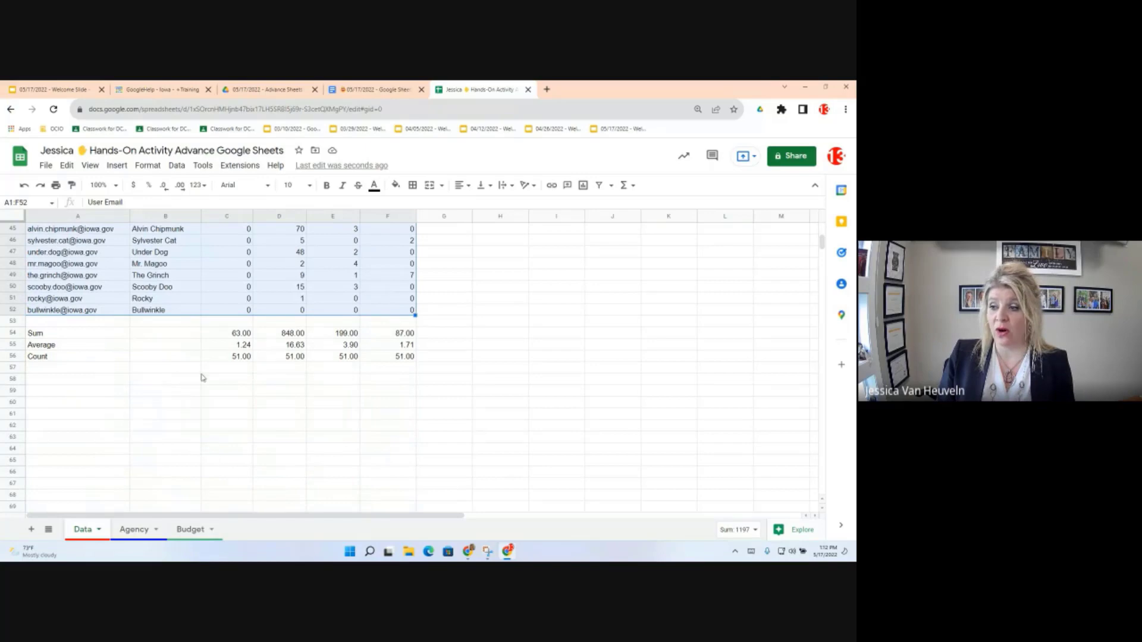
left_click(166, 402)
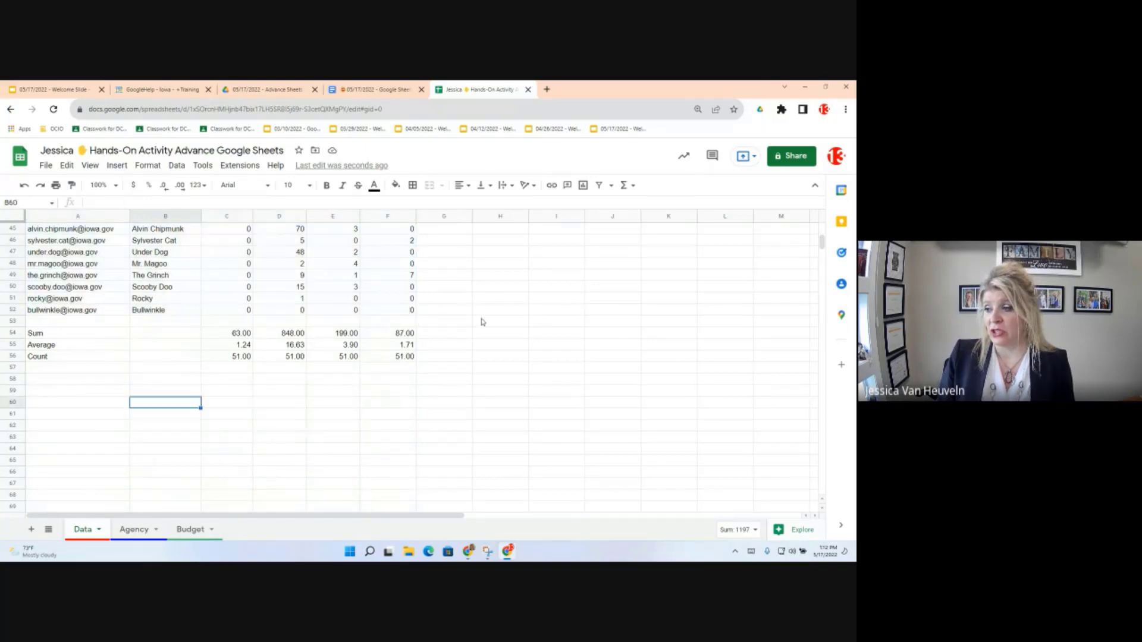
left_click_drag(387, 310, 71, 228)
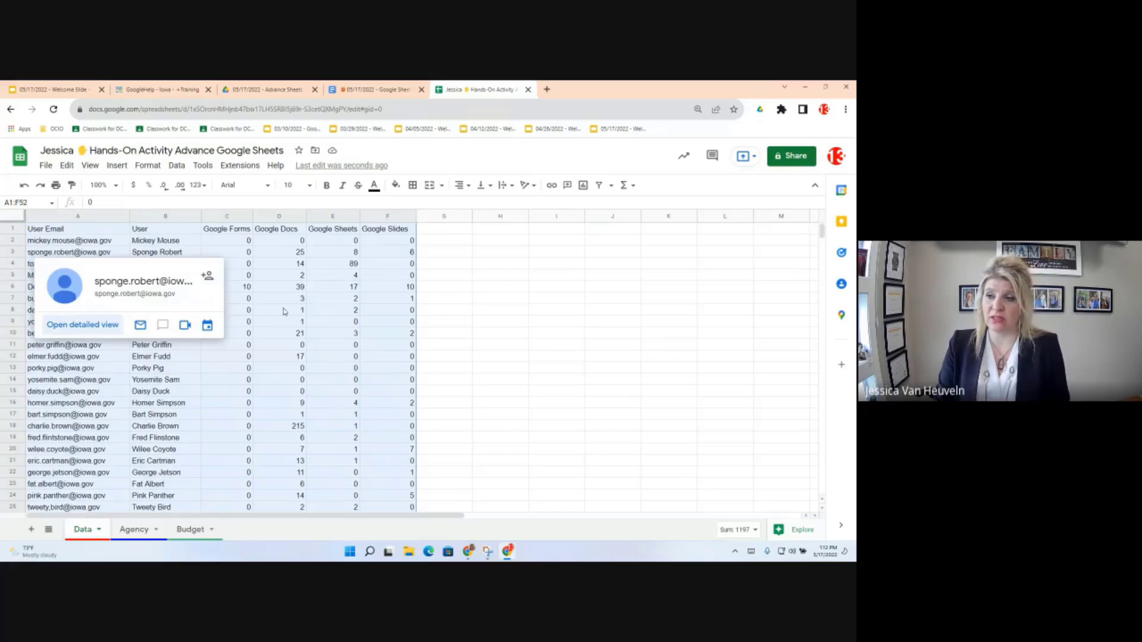
Step: Open the advanced range sorting options for the range A1:F52
left_click(176, 166)
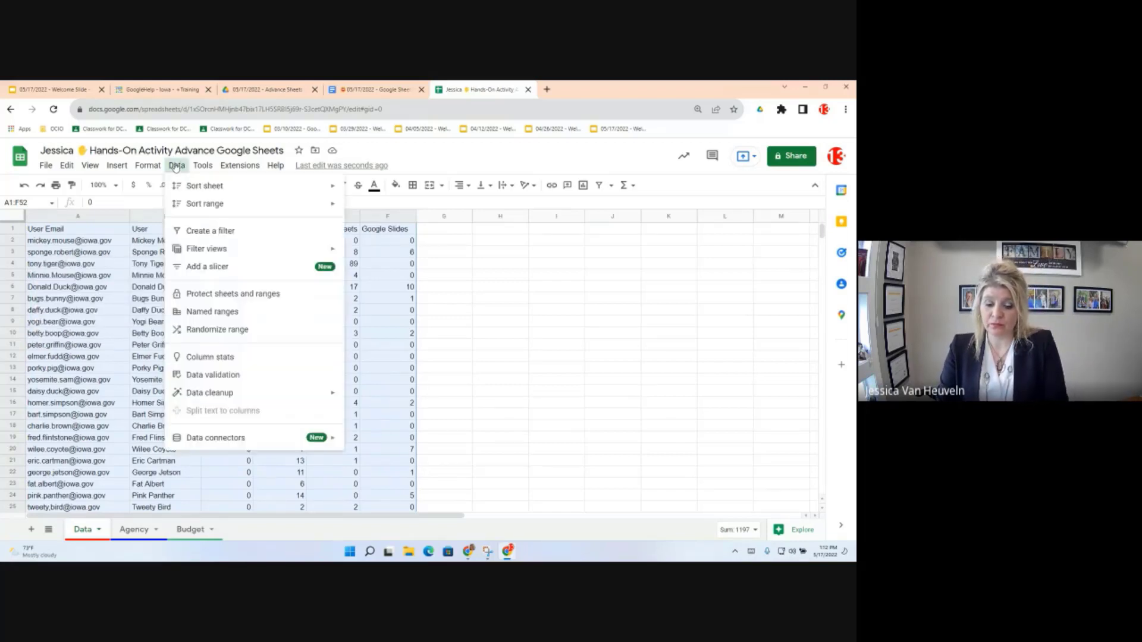
mouse_move(188, 211)
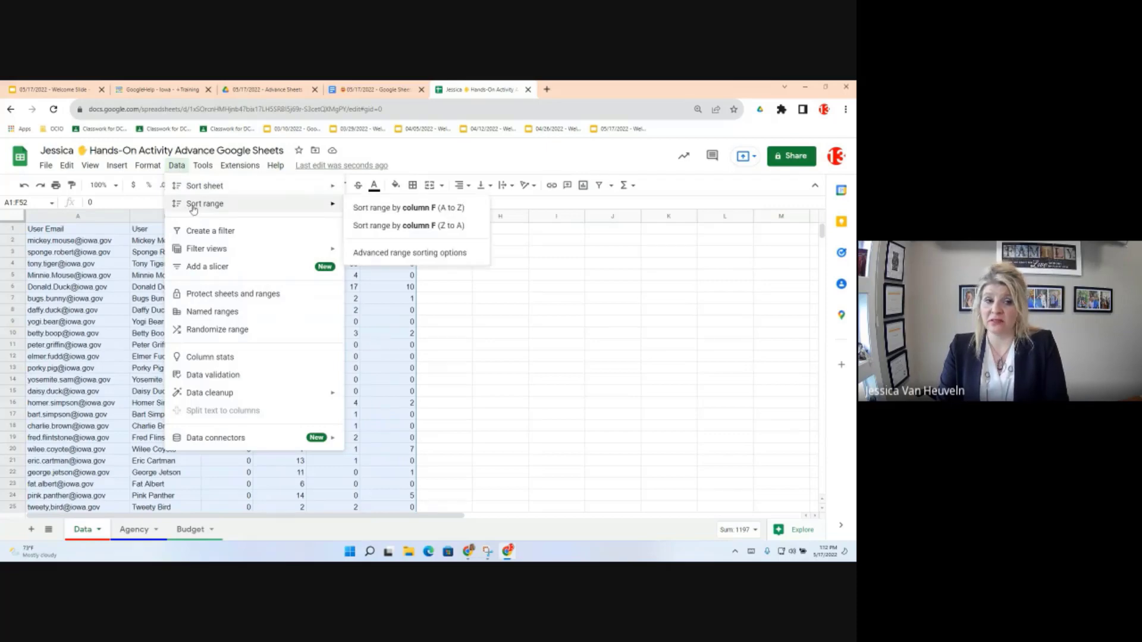
left_click(413, 255)
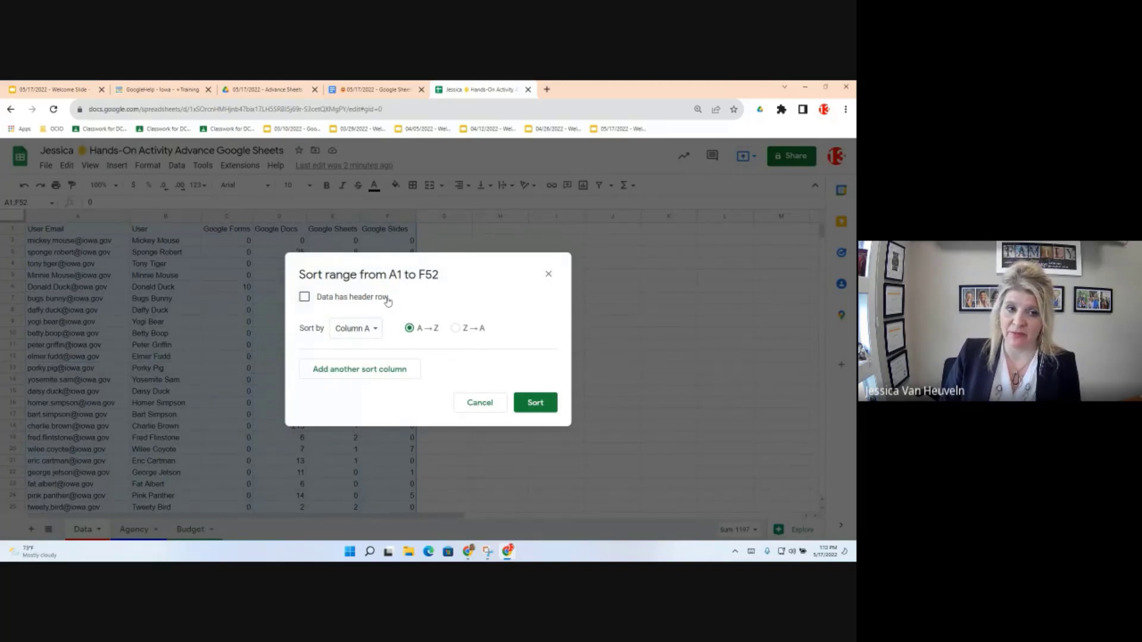
Step: Mark row 1 as a header and sort A1:F52 A to Z by User Email
left_click(348, 297)
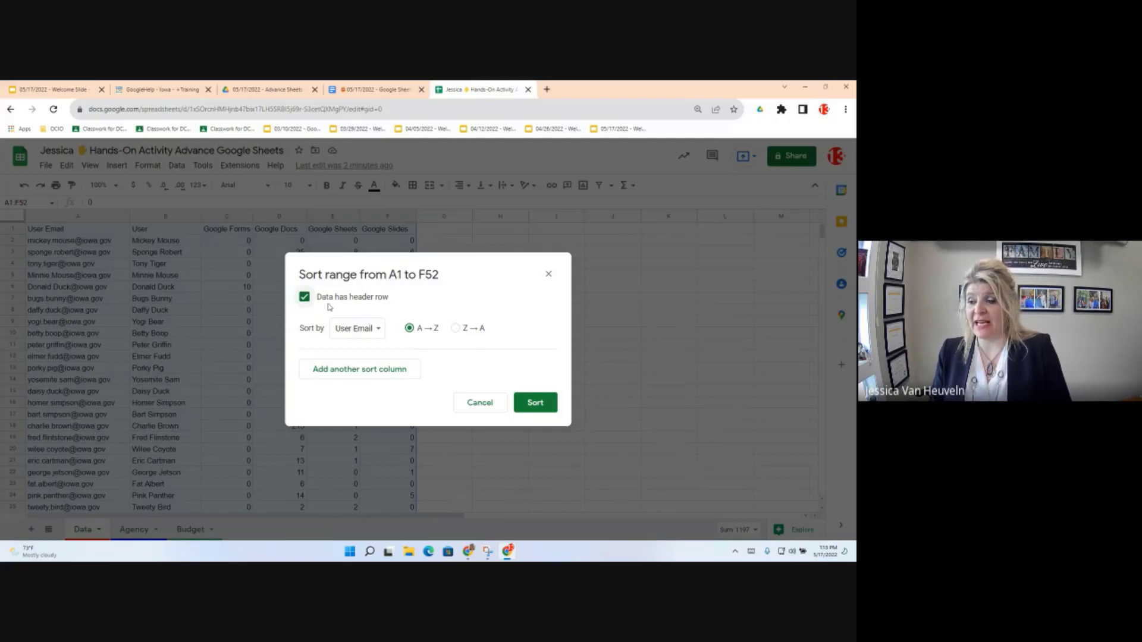
left_click(376, 329)
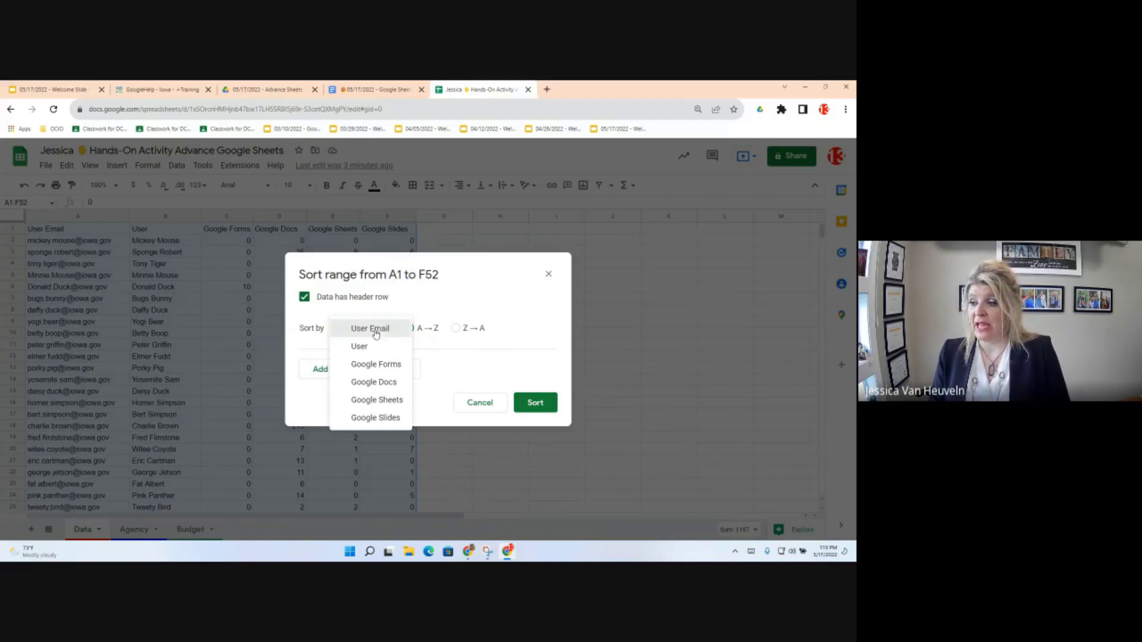
left_click(375, 334)
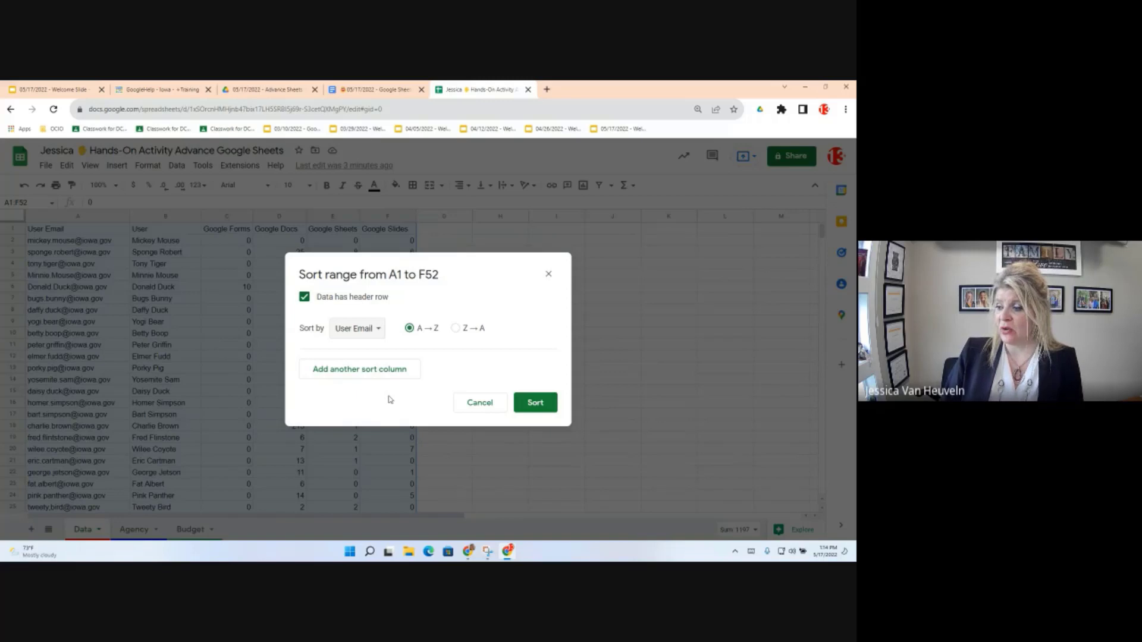
left_click(536, 408)
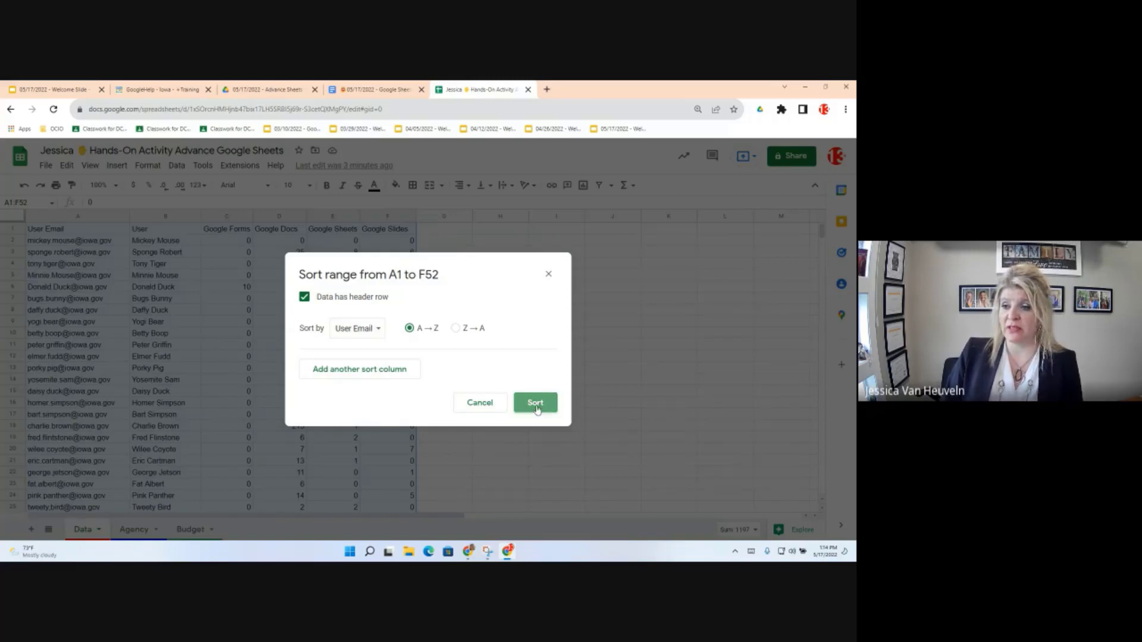
left_click(537, 408)
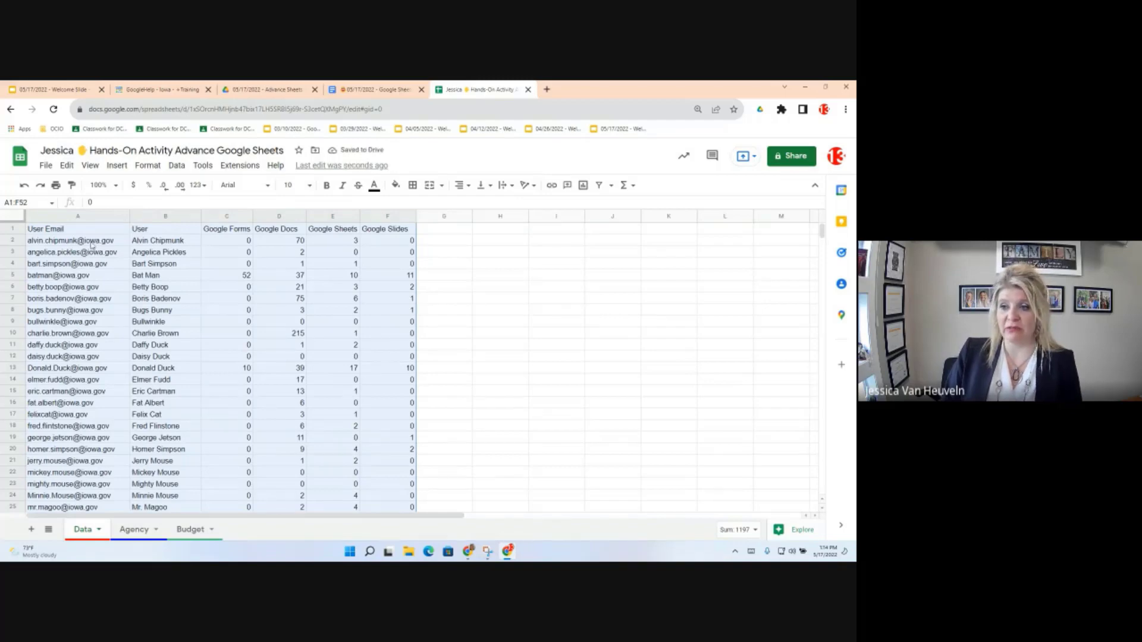
left_click(91, 242)
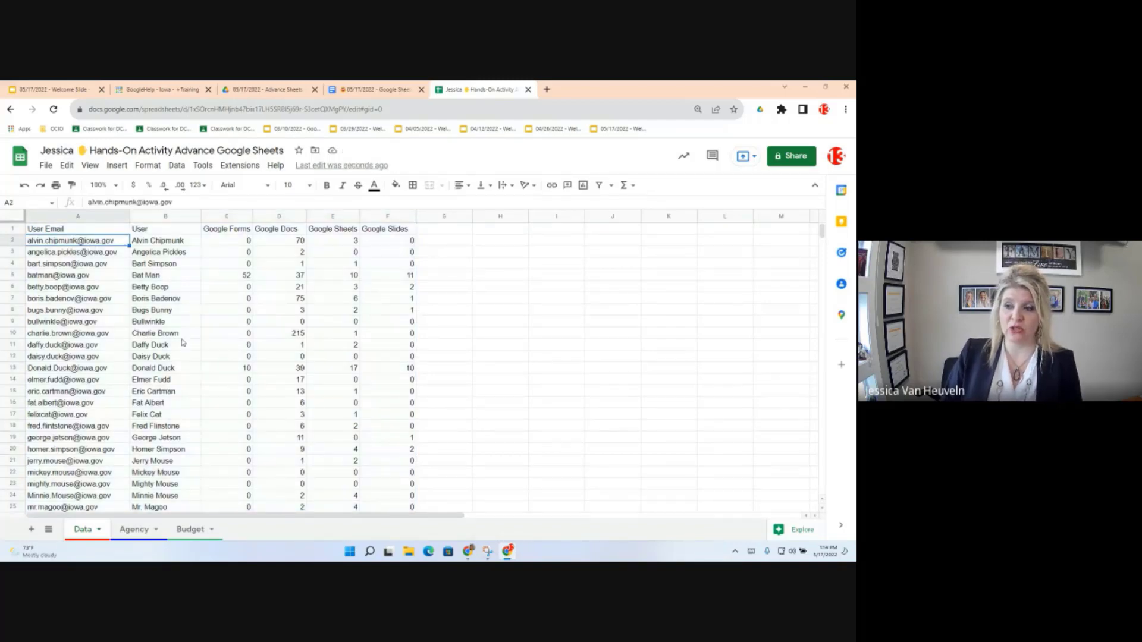
scroll(183, 393, "down", 1)
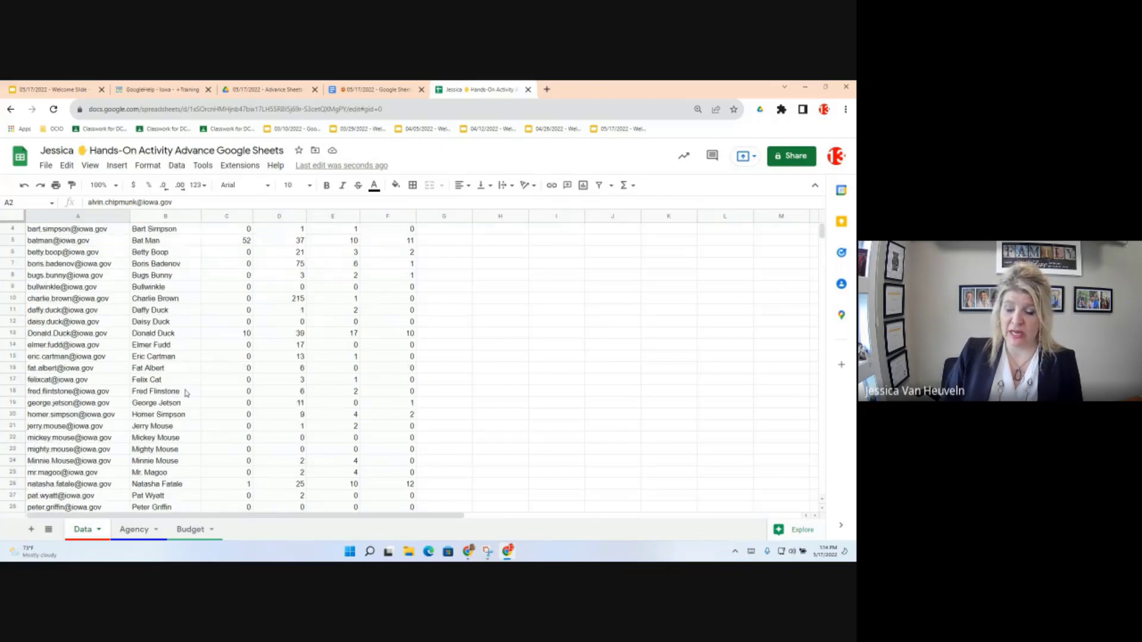
scroll(185, 394, "down", 6)
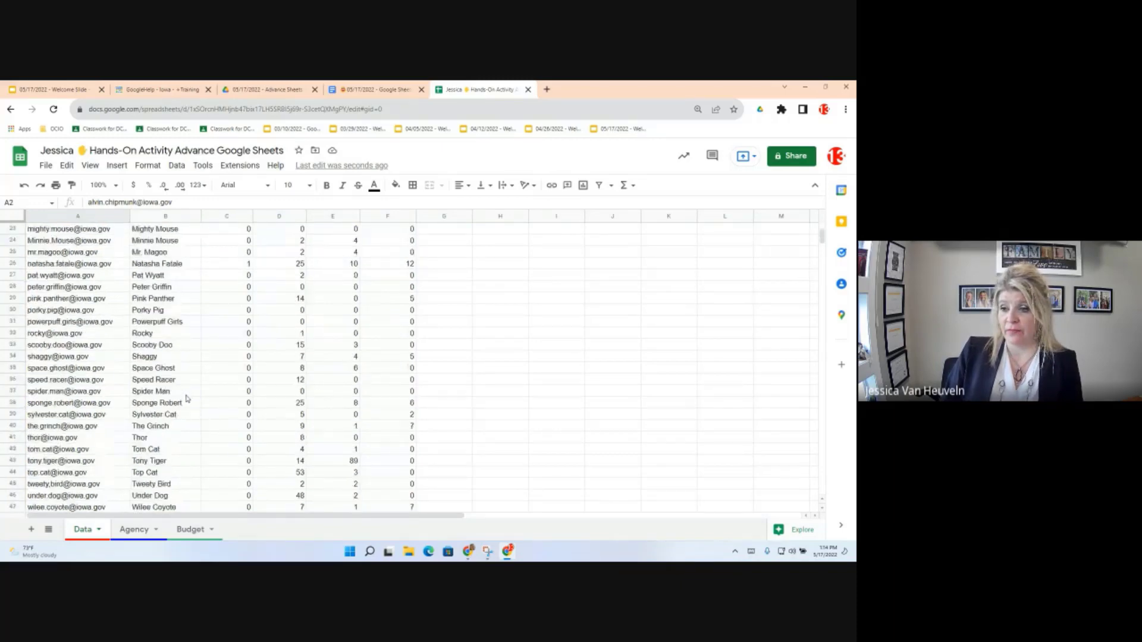
scroll(188, 398, "down", 10)
scroll(212, 401, "up", 5)
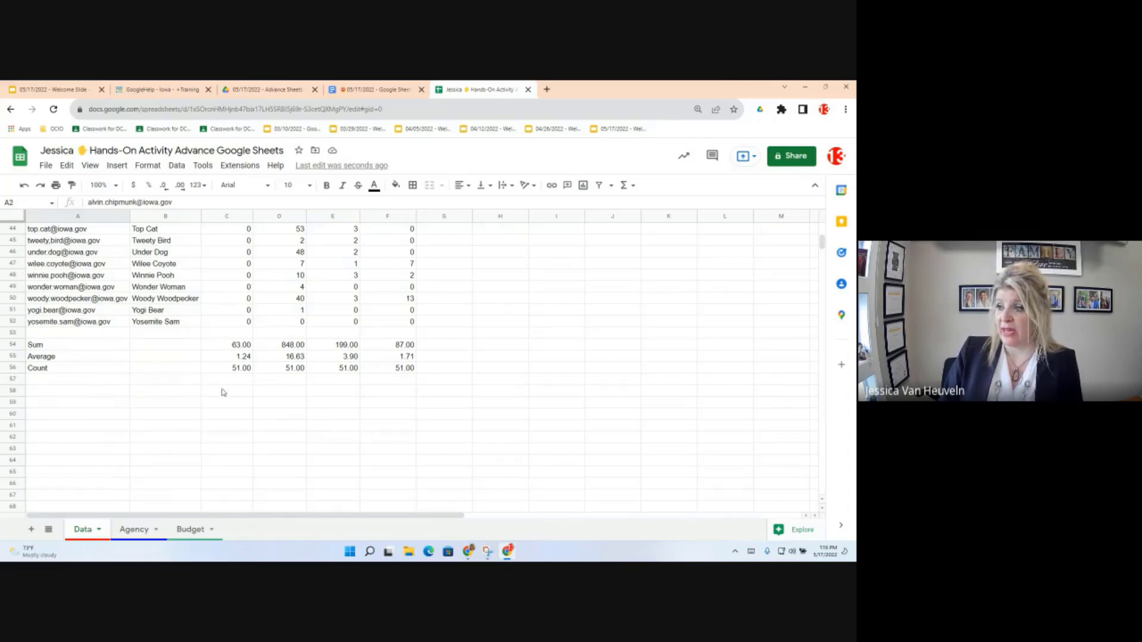
Step: In the Objectives document, scroll to Objective 3: Let's Filter and preview its Google Help link
left_click(375, 90)
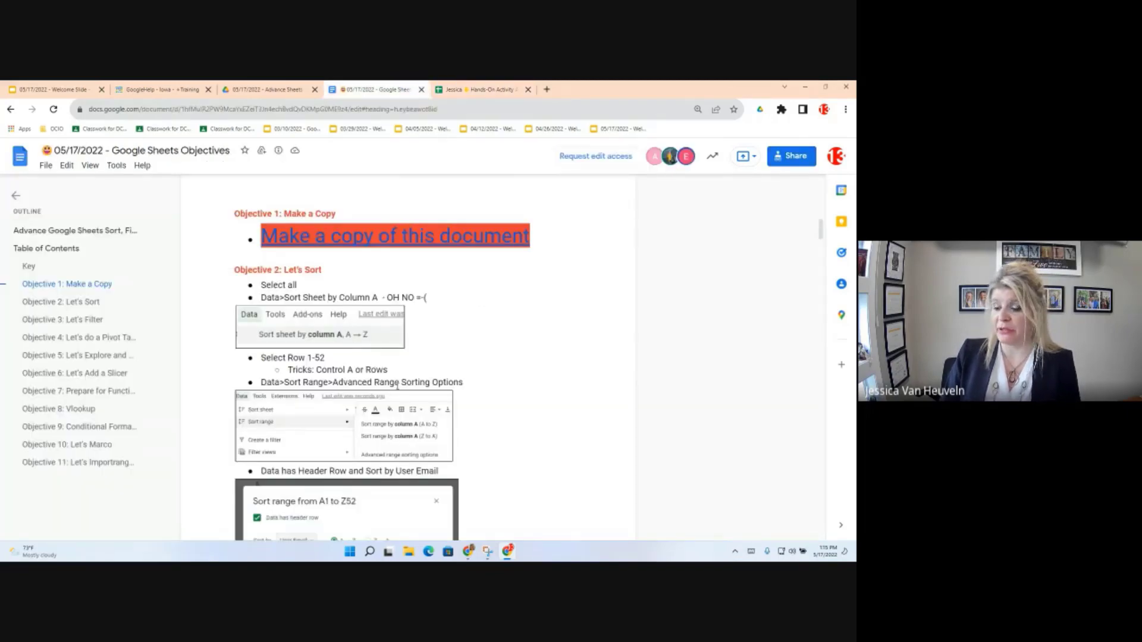
scroll(397, 386, "down", 1)
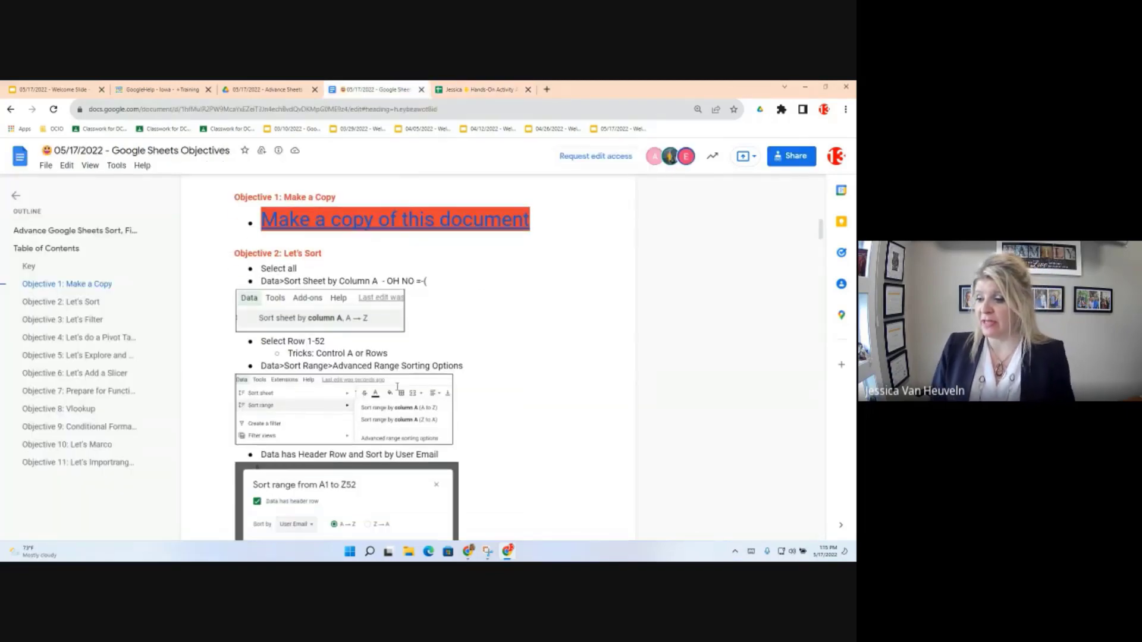
scroll(397, 386, "down", 2)
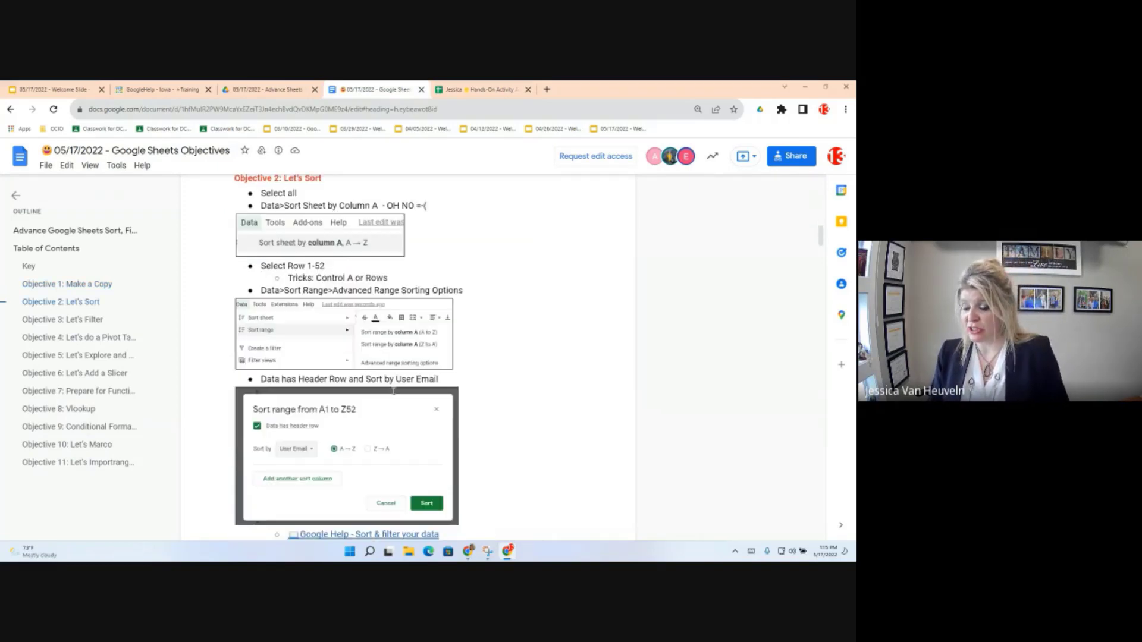
scroll(393, 390, "down", 4)
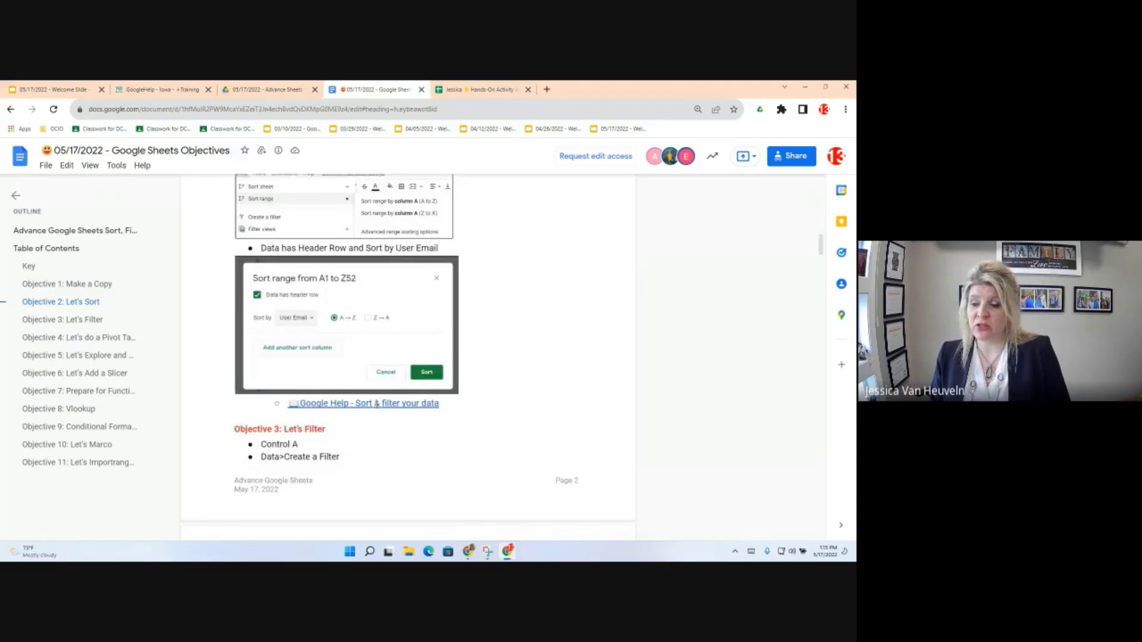
left_click(301, 404)
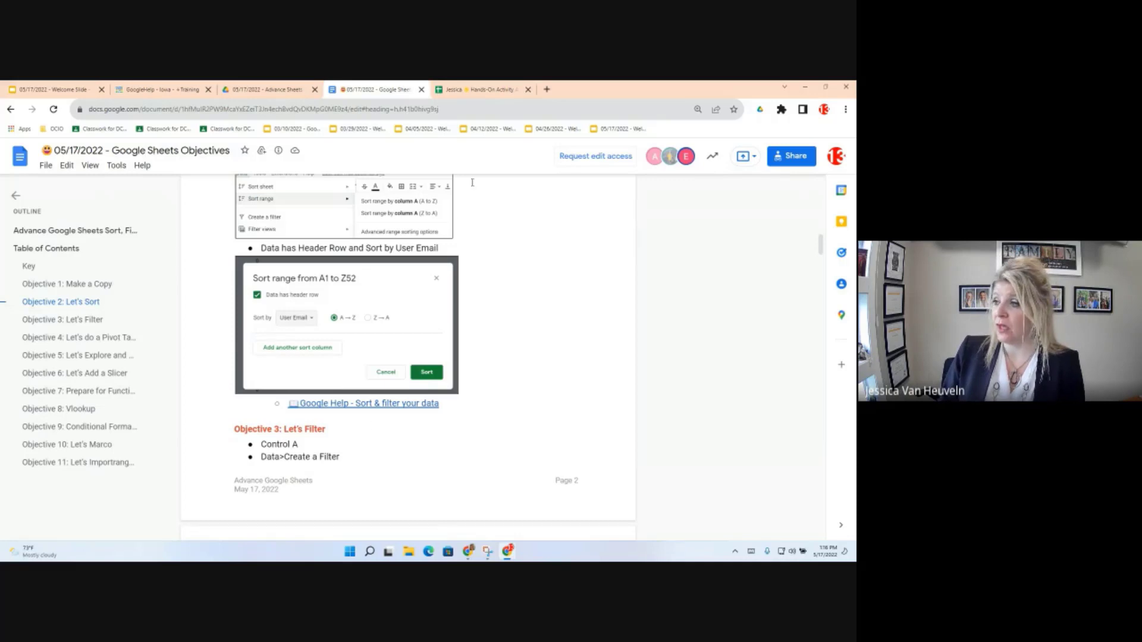
Step: In the Hands-On Activity spreadsheet, jump to A1 and select the whole data range A1:F52
left_click(470, 90)
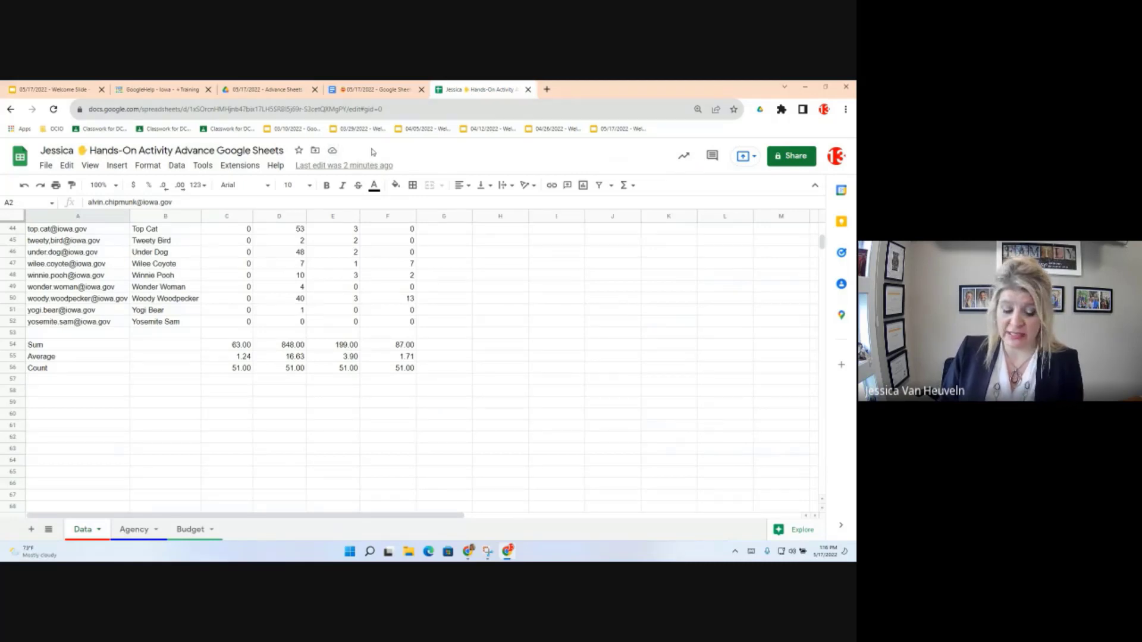
left_click(271, 290)
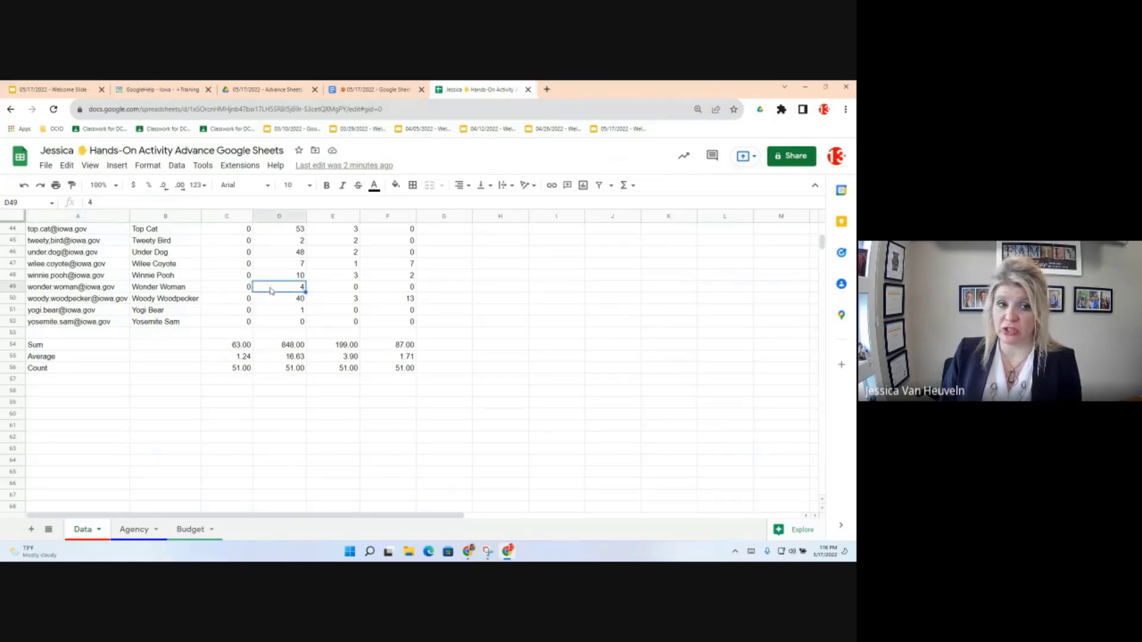
scroll(255, 294, "up", 15)
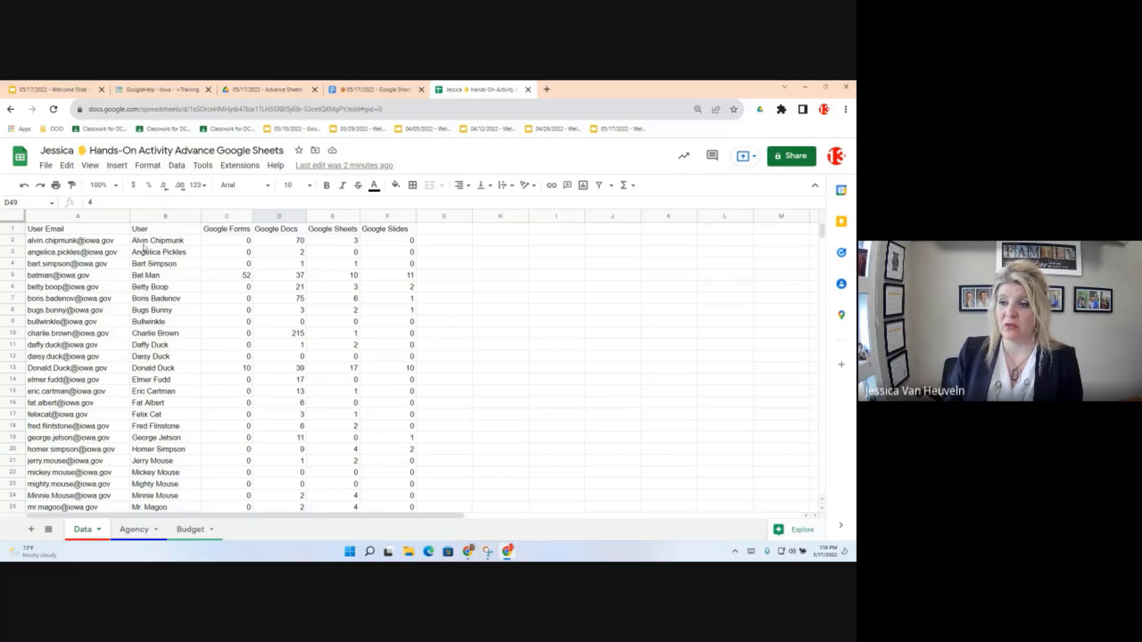
key("ctrl+Home")
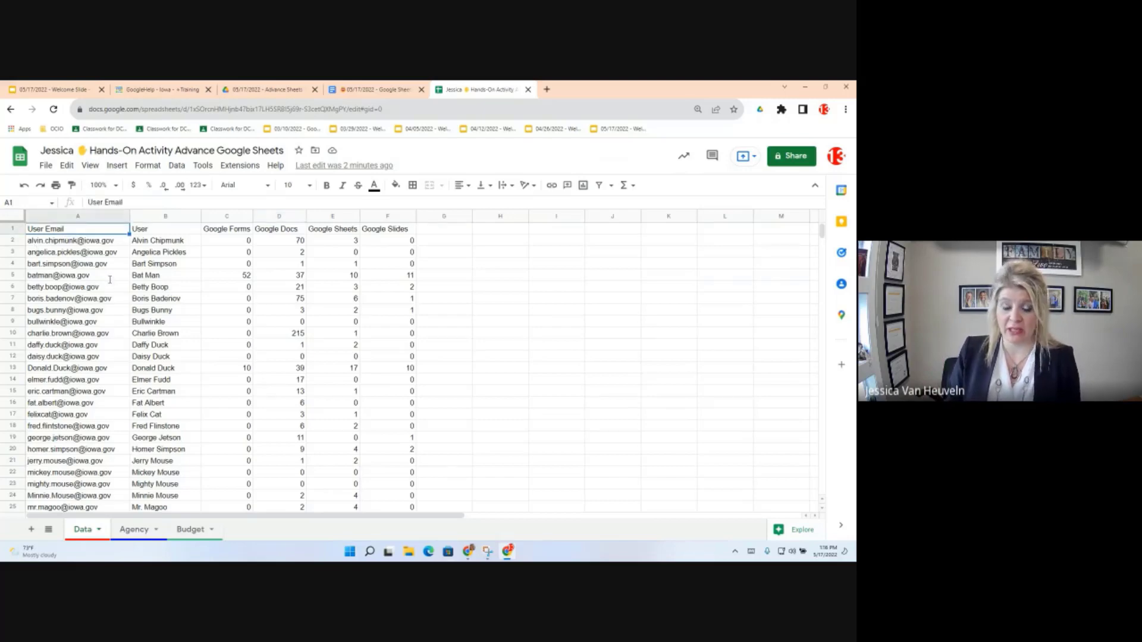
key("ctrl+a")
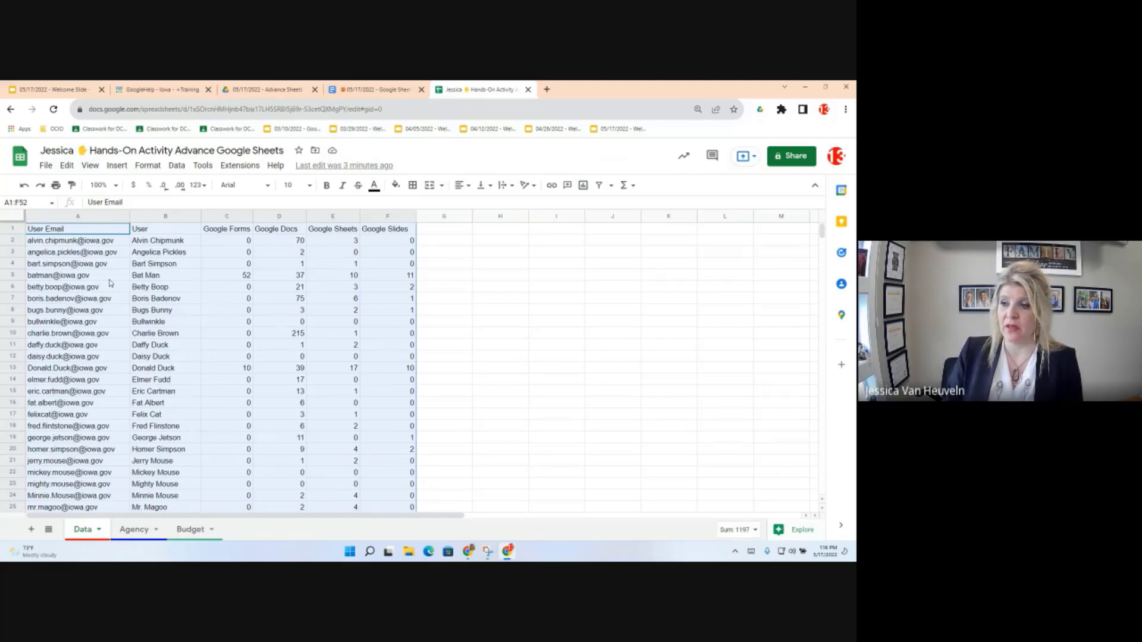
left_click(179, 168)
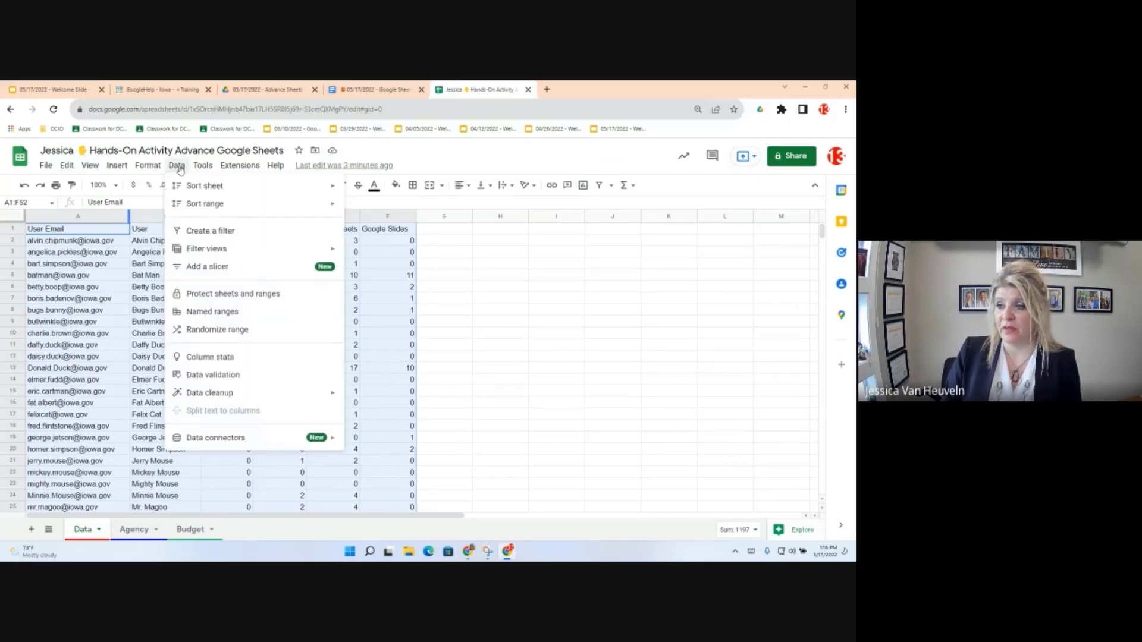
Step: Create a filter on the selected user data A1:F52
left_click(194, 235)
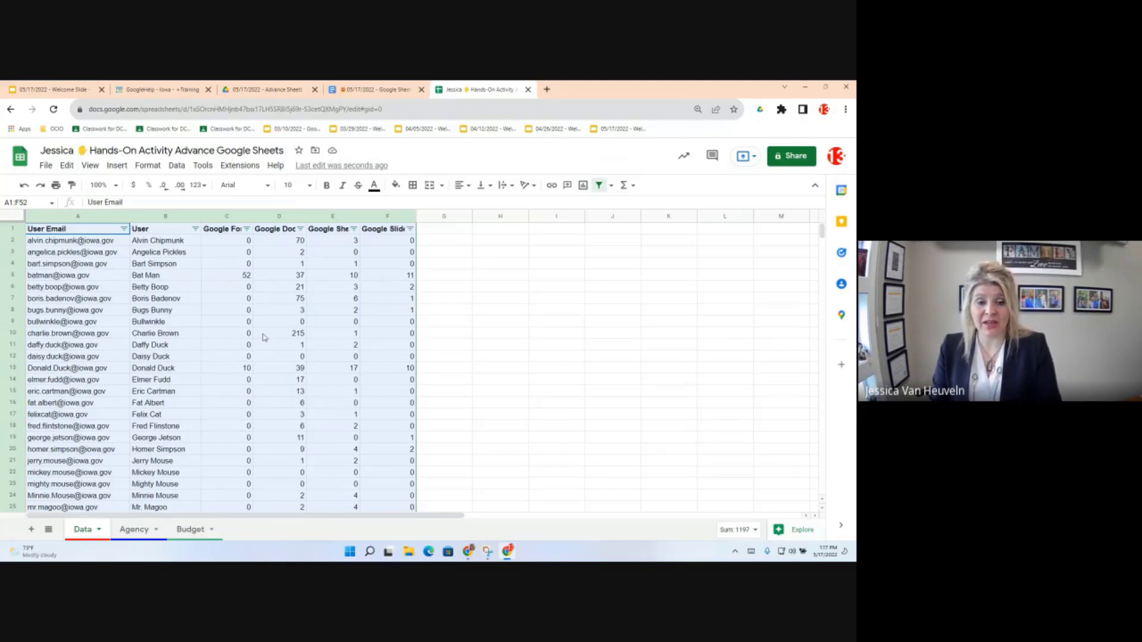
left_click(122, 232)
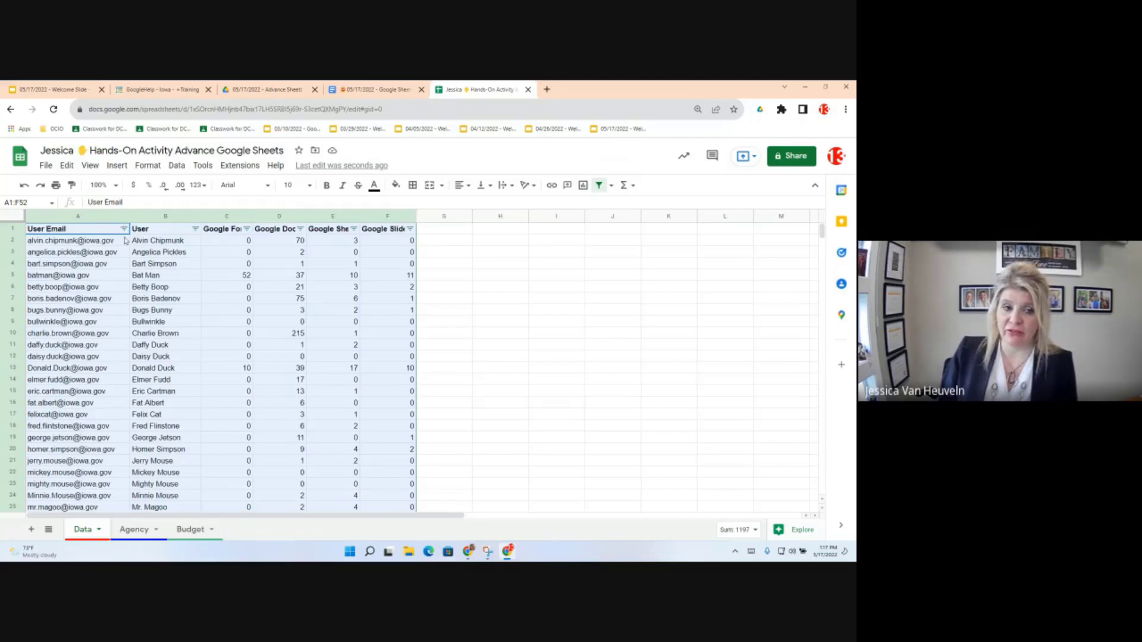
mouse_move(125, 240)
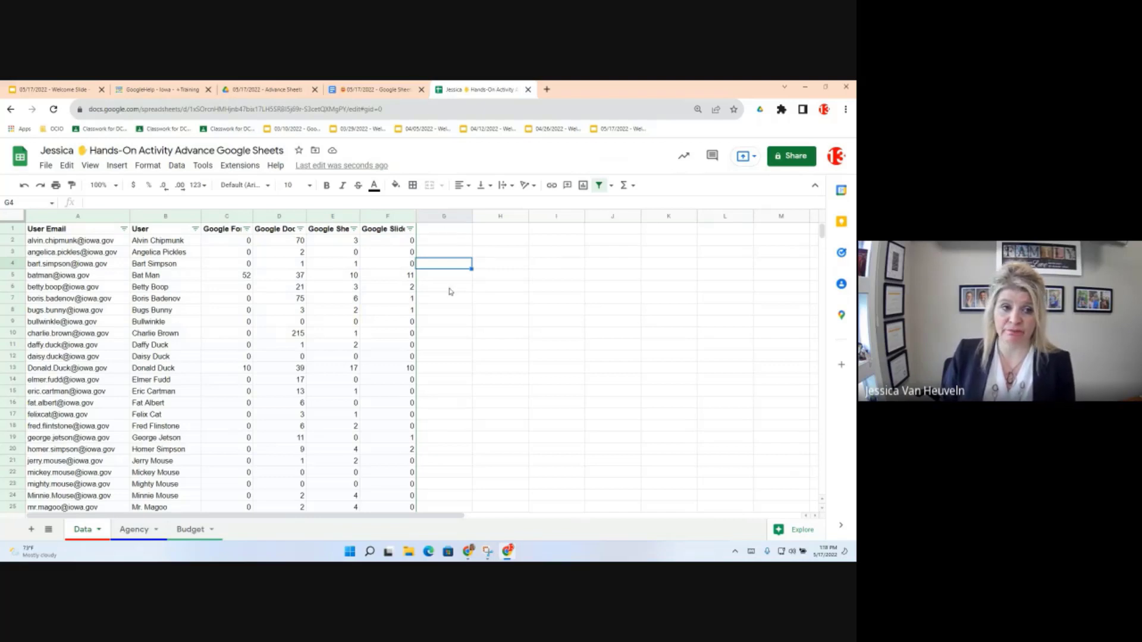
left_click(446, 230)
left_click(237, 243)
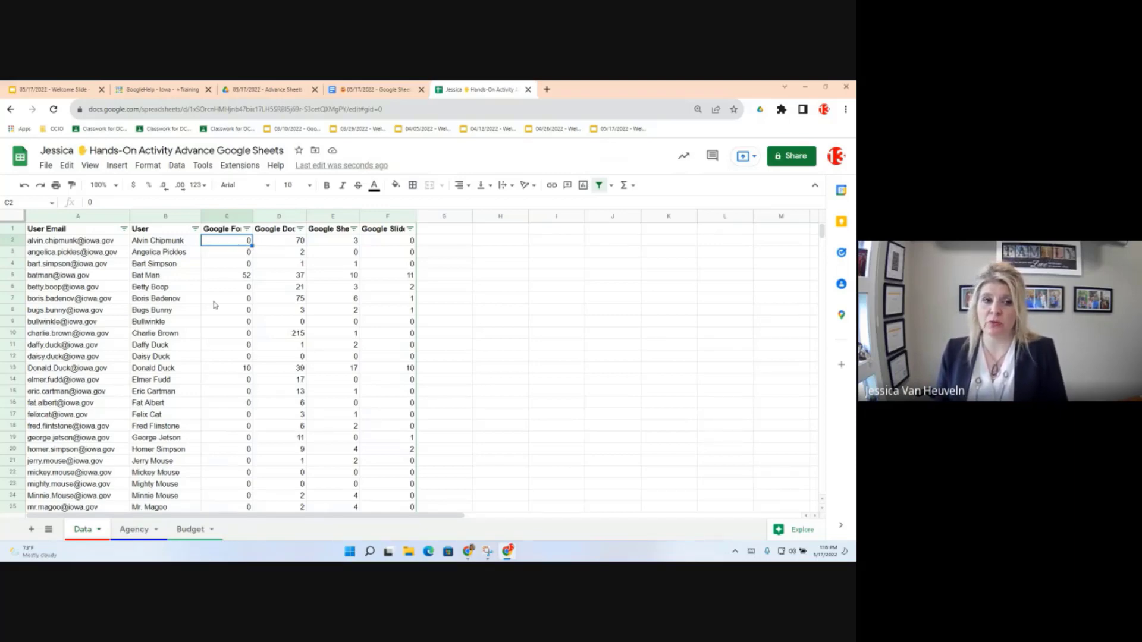
Step: Search the User Email filter values for 'miche', then clear the search to list every email
left_click(123, 229)
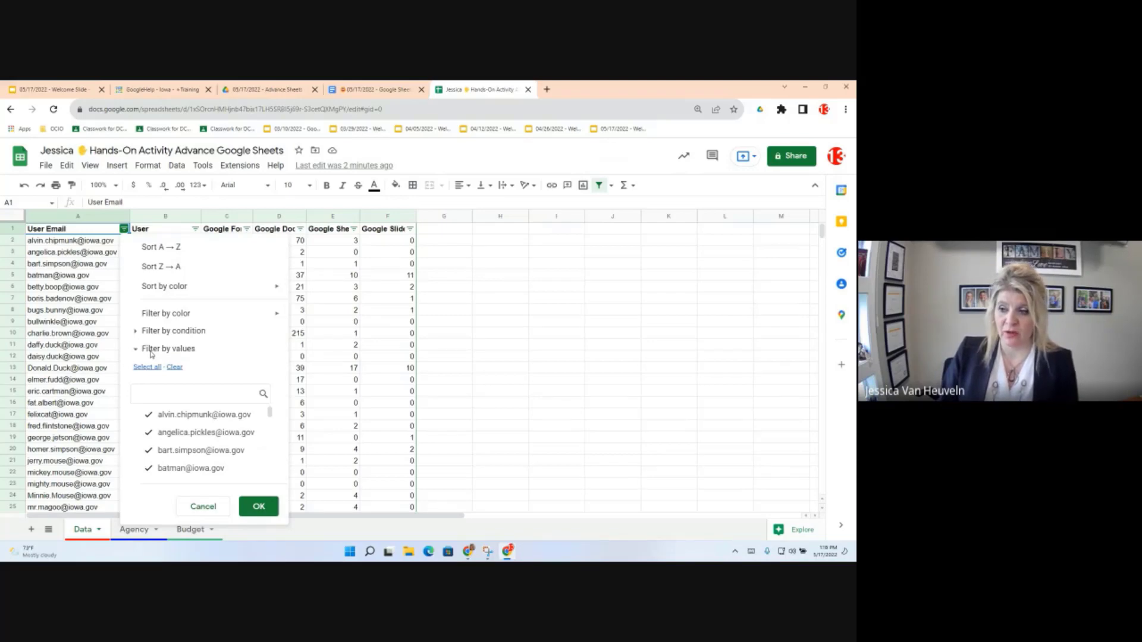
left_click(161, 394)
type("miche")
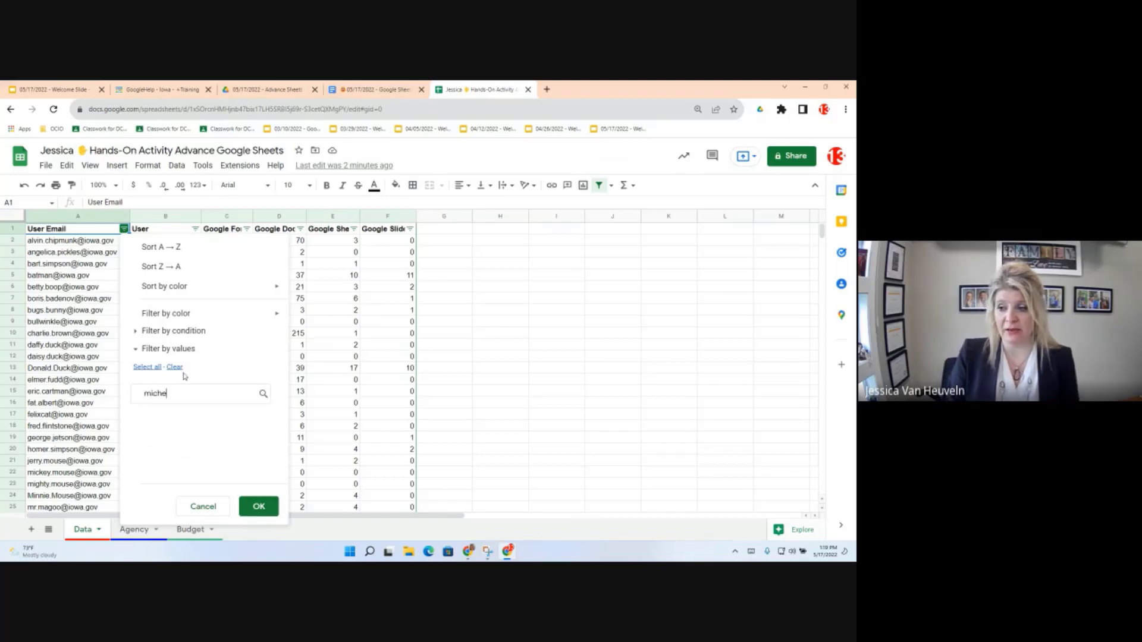
key("BackSpace")
key("BackSpace")
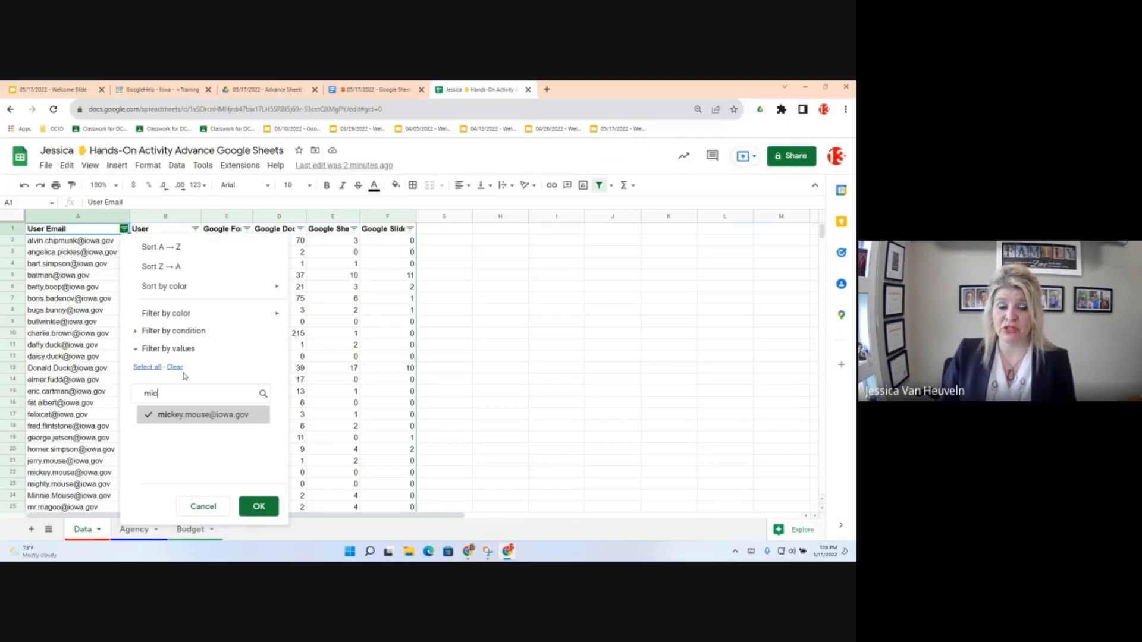
key("BackSpace")
key("BackSpace")
key("BackSpace")
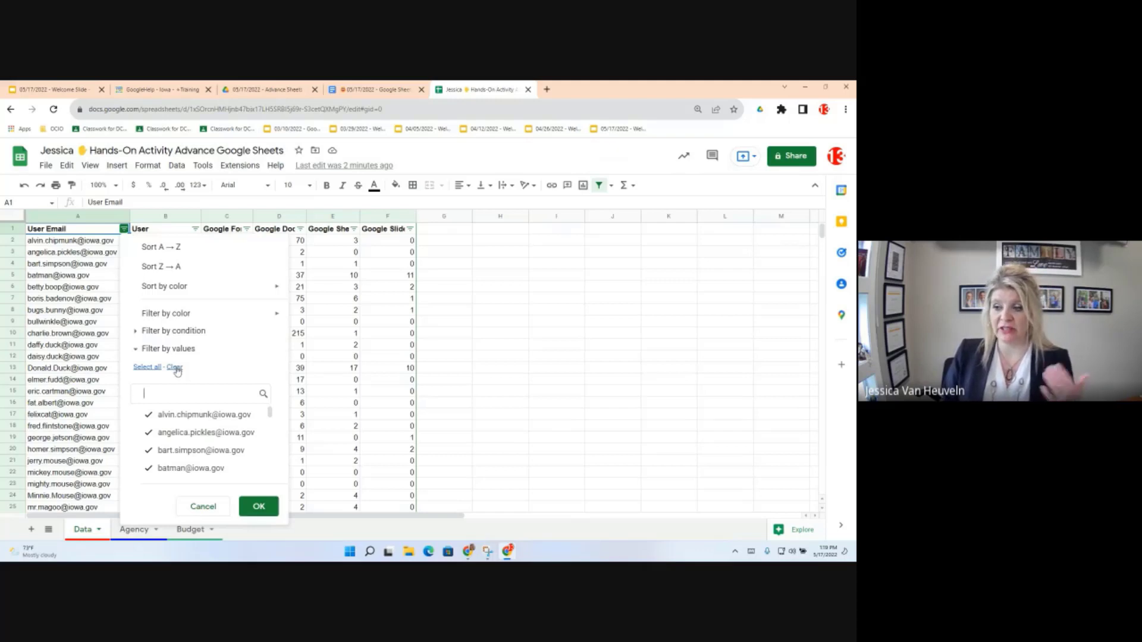
Step: Filter User Email down to the single email matching 'mickey', leaving only row 22
left_click(175, 367)
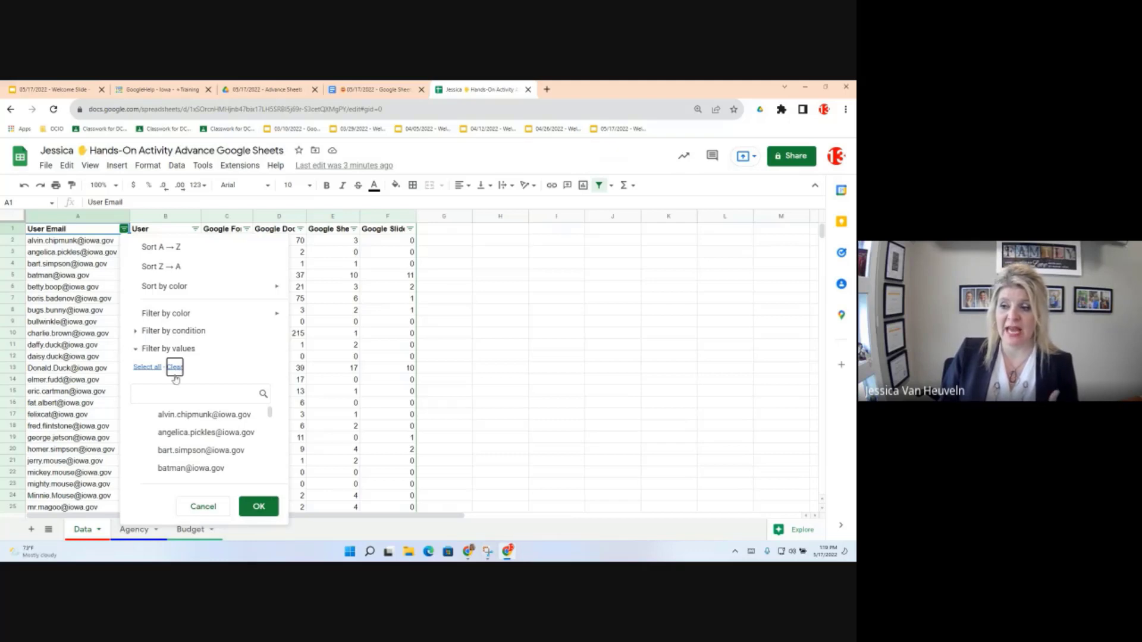
left_click(165, 395)
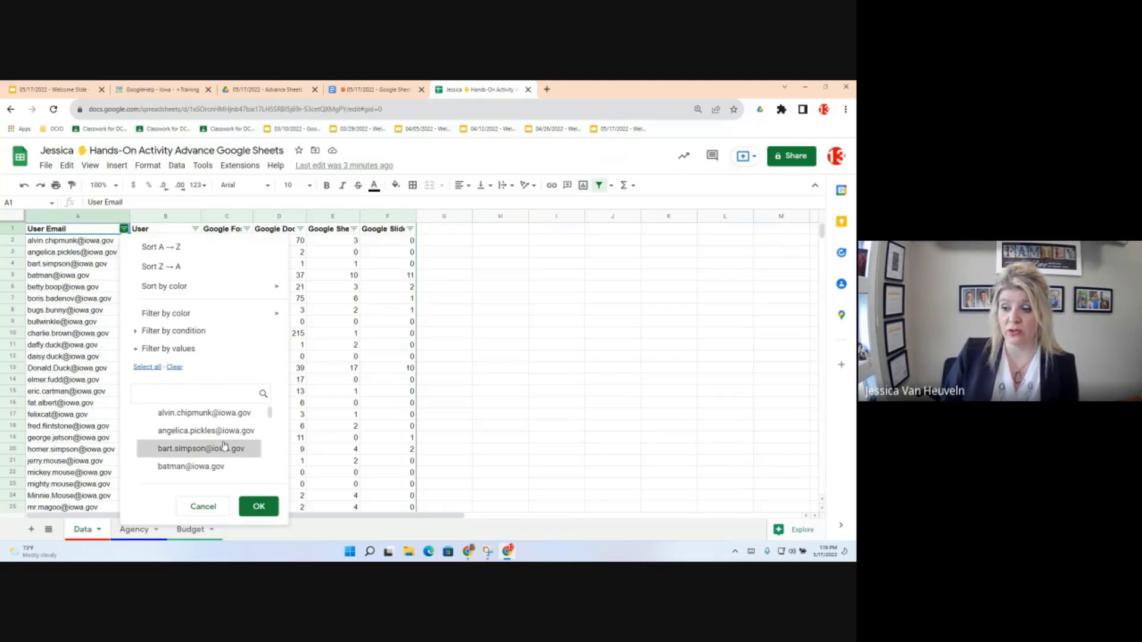
scroll(222, 450, "down", 5)
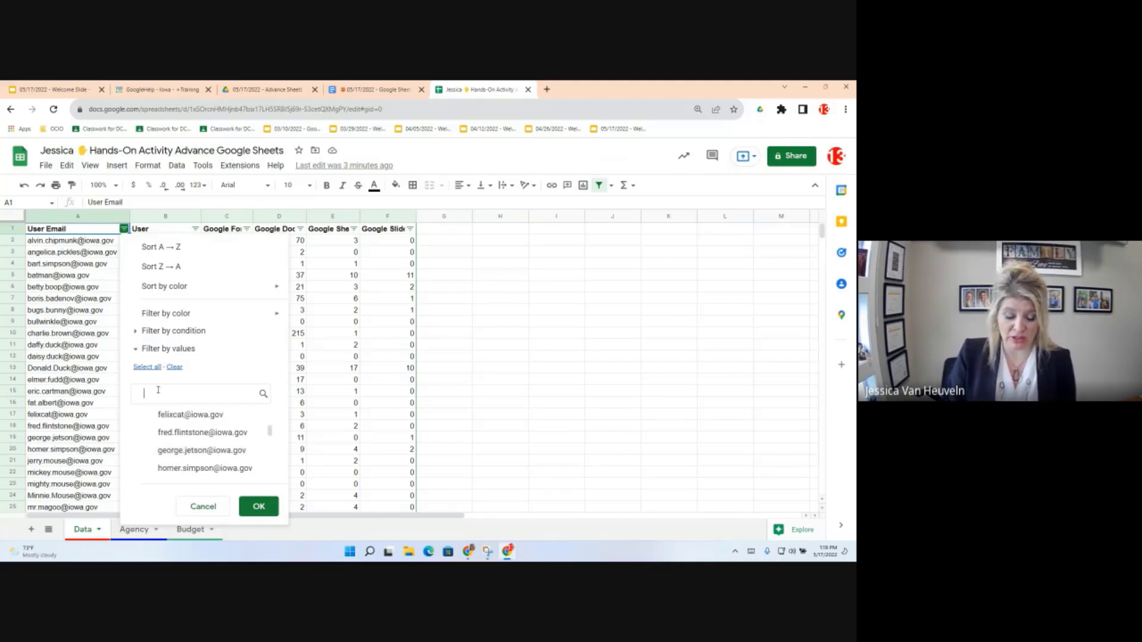
type("mickey")
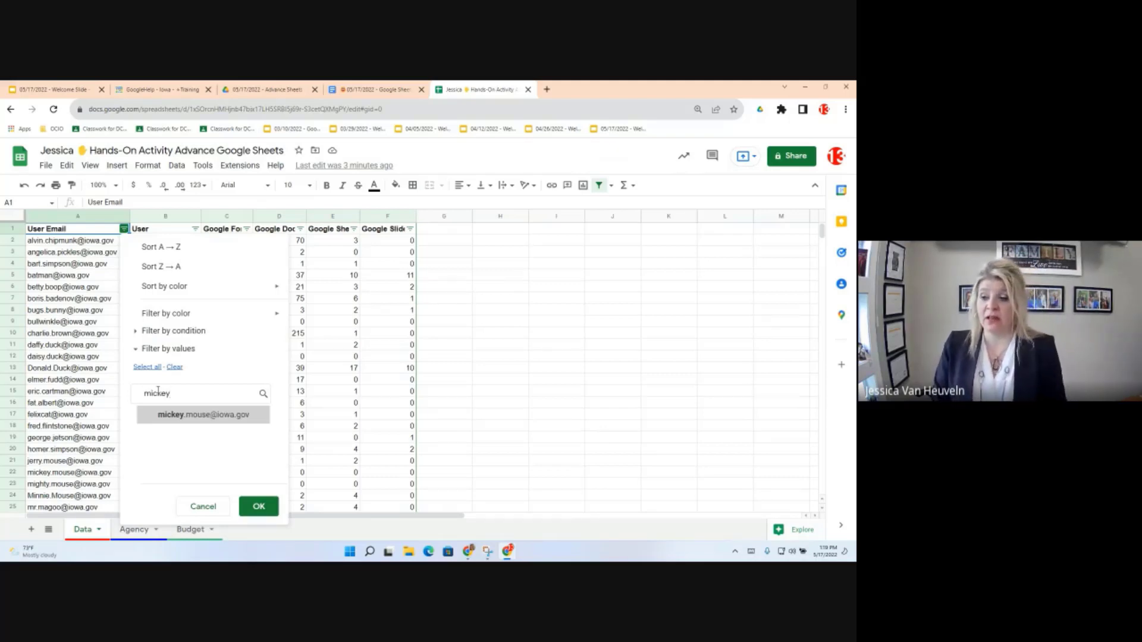
left_click(144, 420)
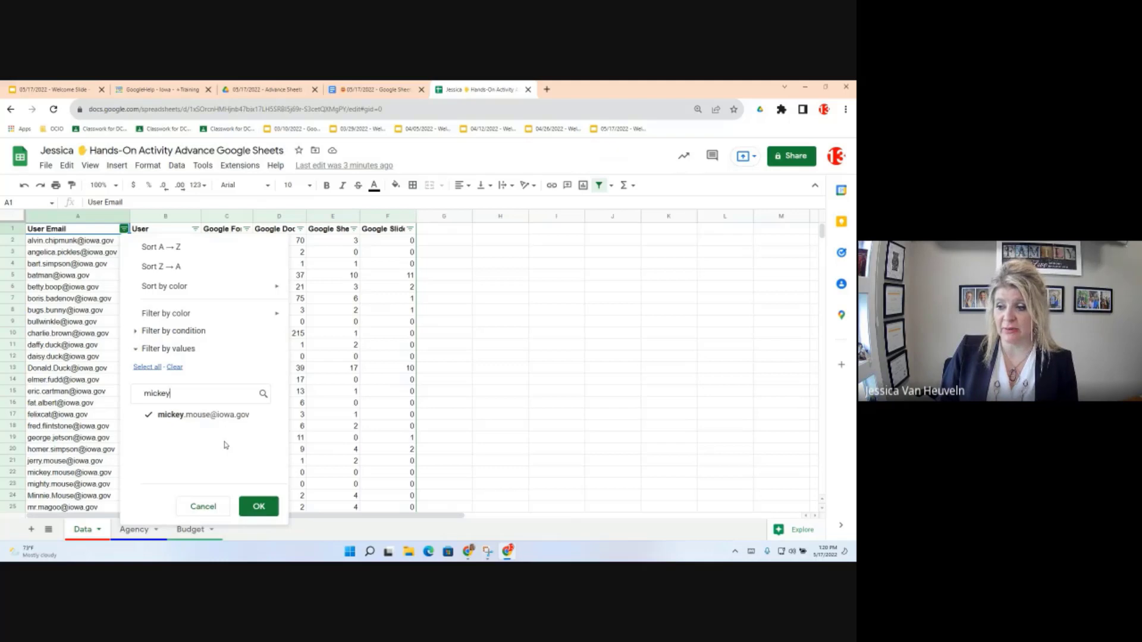
left_click(262, 506)
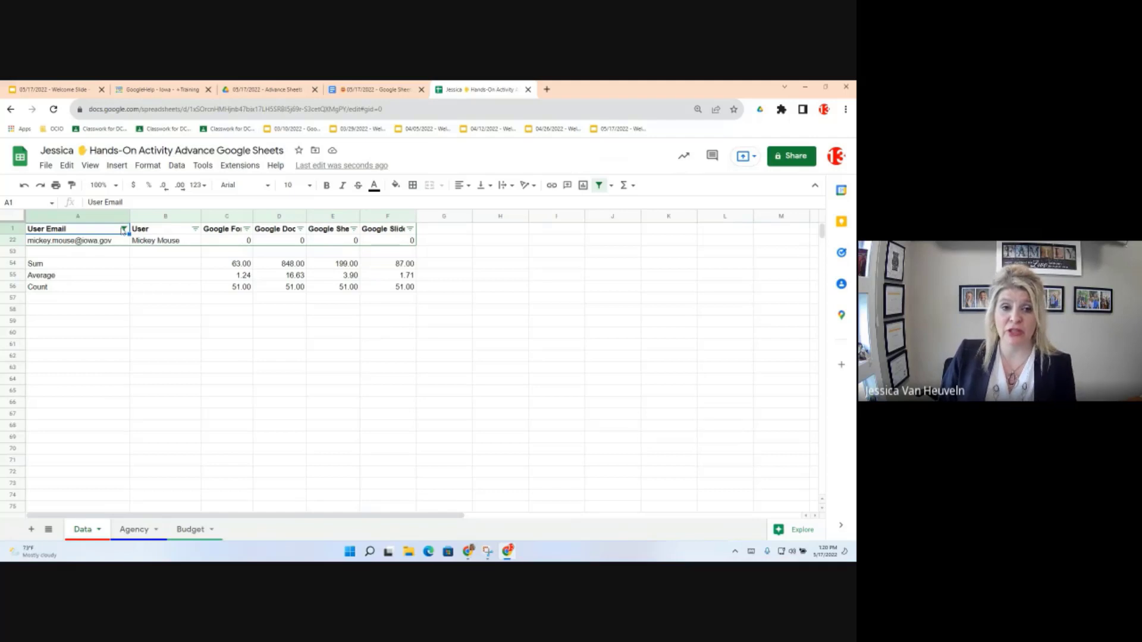
Step: Reopen the User Email filter, then bring up the Data menu's filter and filter-view options
left_click(123, 230)
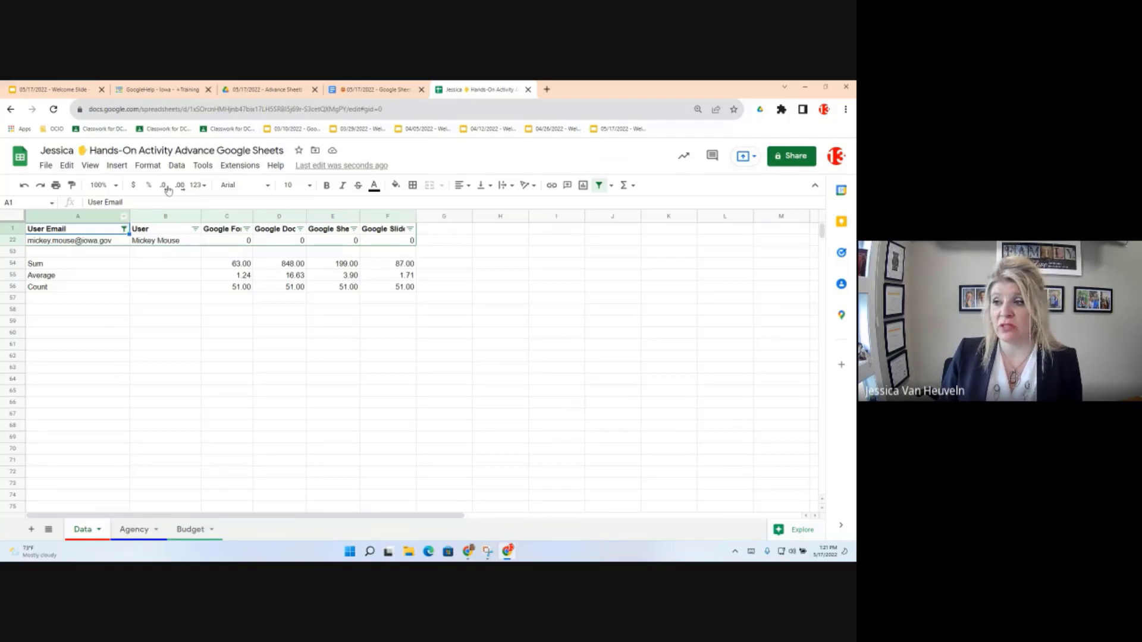
left_click(177, 165)
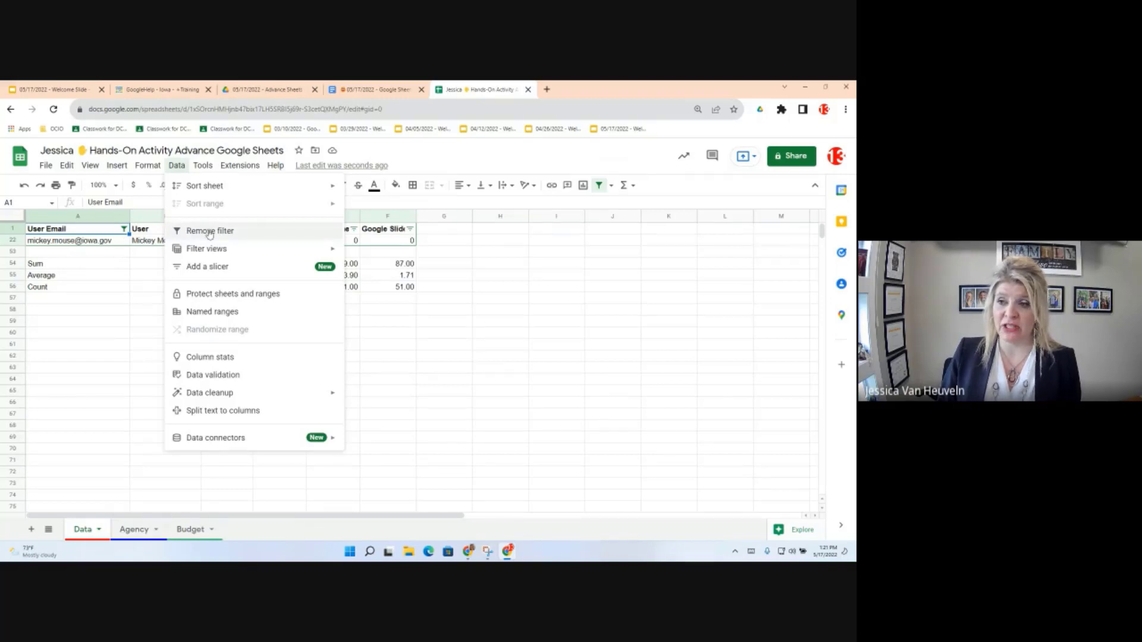
Step: Select all values in the User Email filter so every user row shows again
left_click(124, 231)
left_click(124, 229)
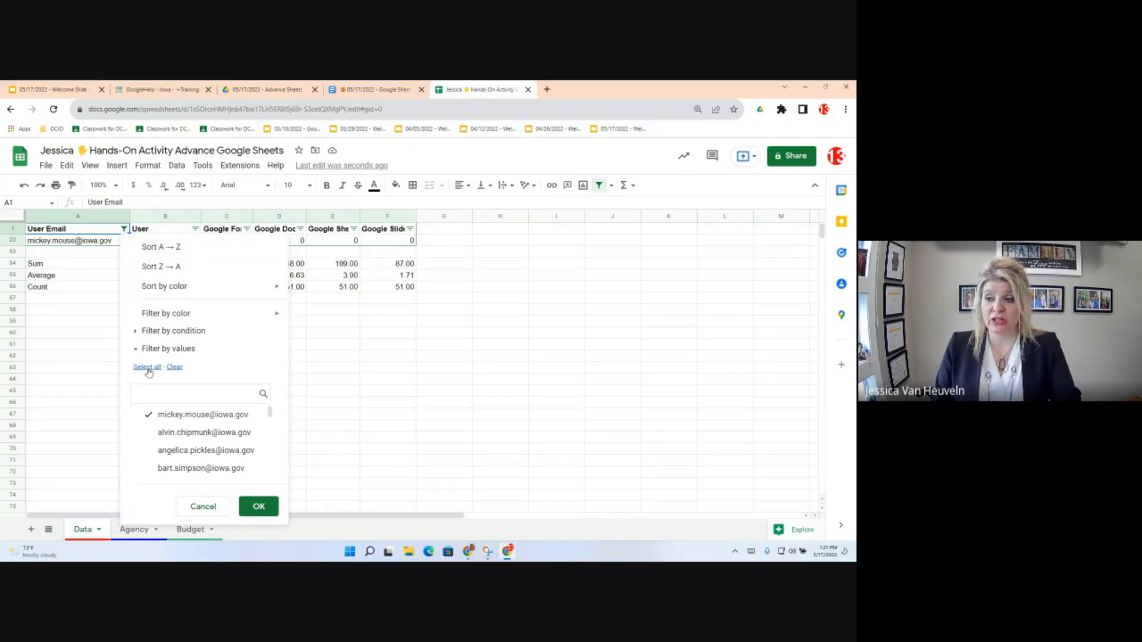
left_click(170, 436)
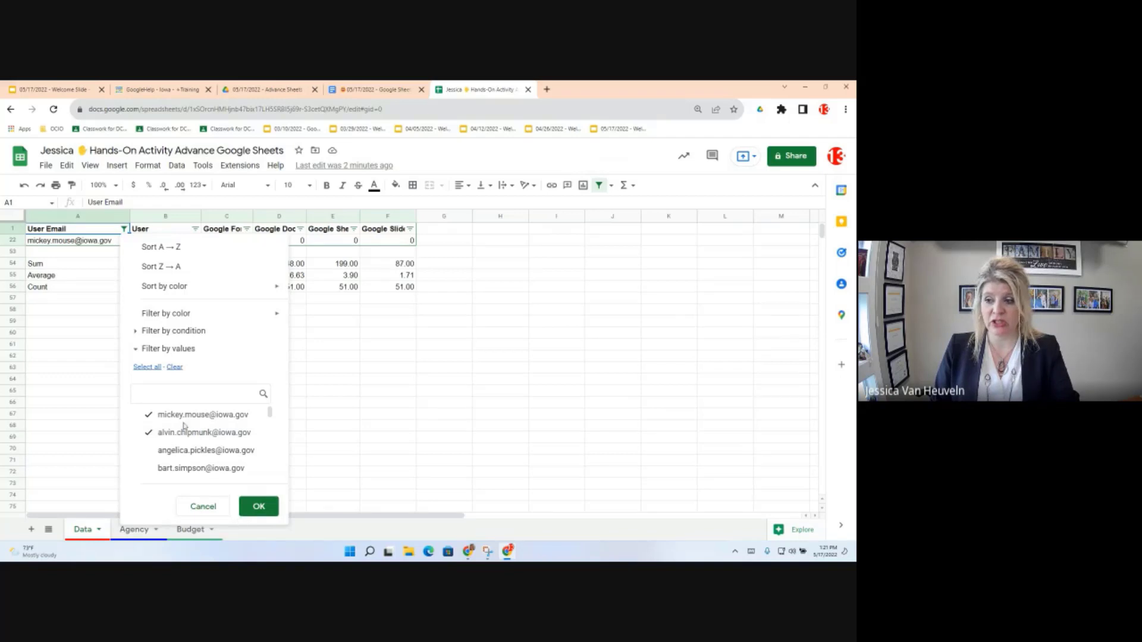
left_click(148, 368)
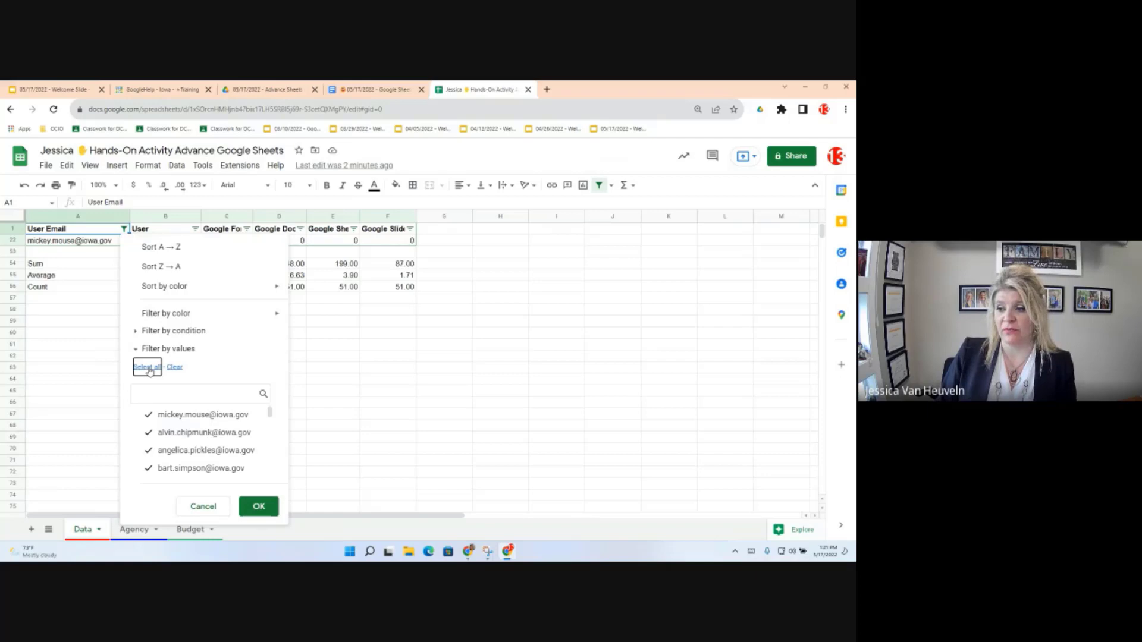
left_click(262, 511)
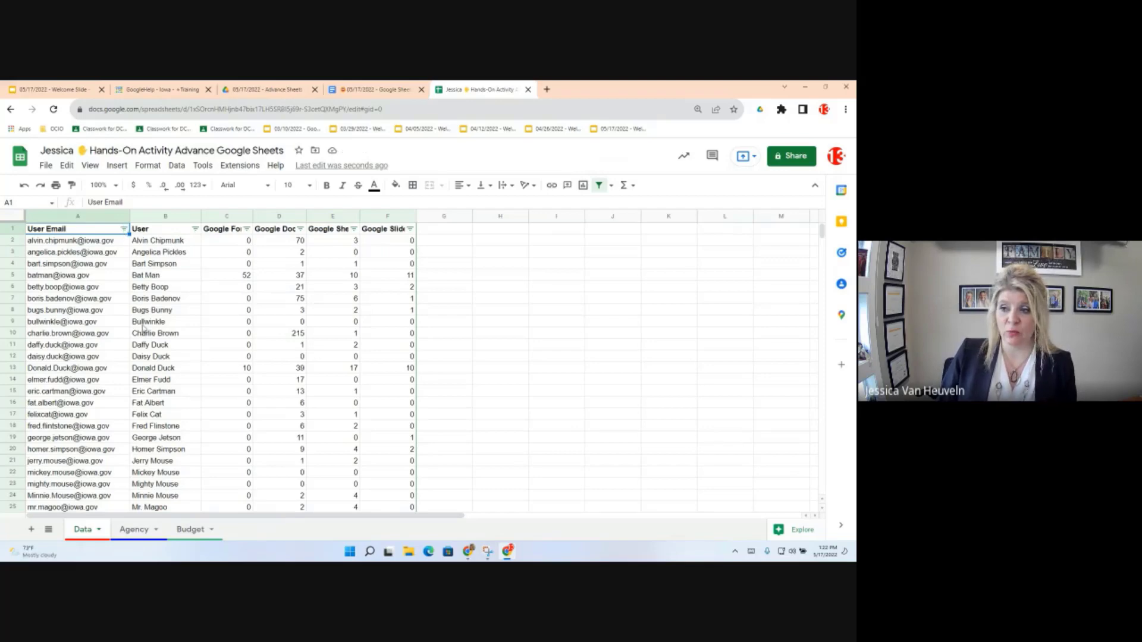
mouse_move(120, 249)
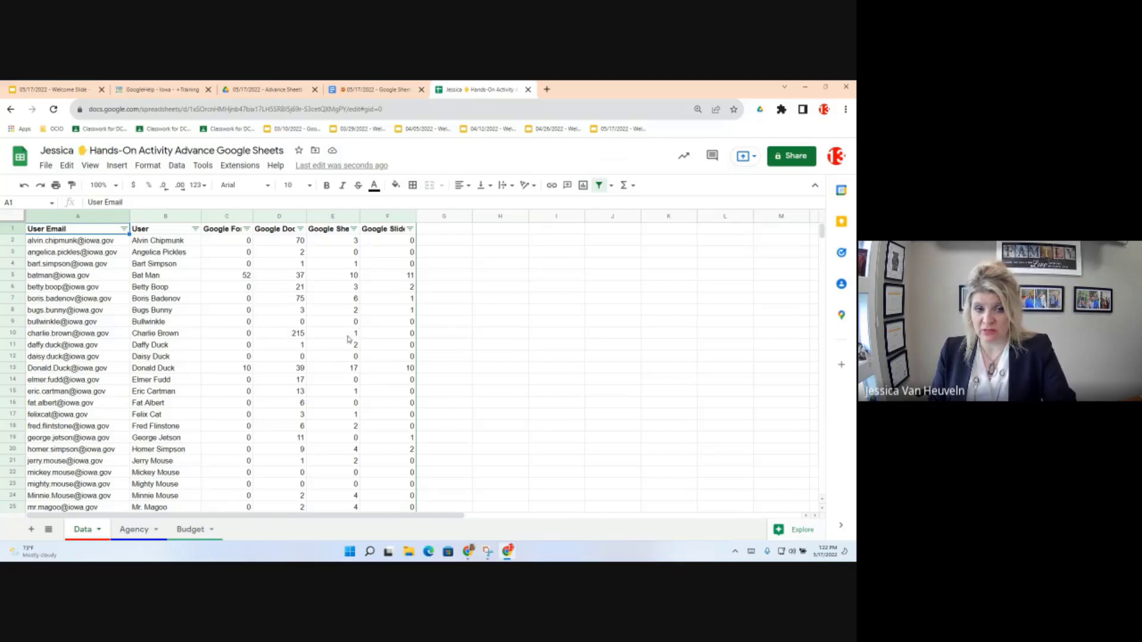
left_click(123, 229)
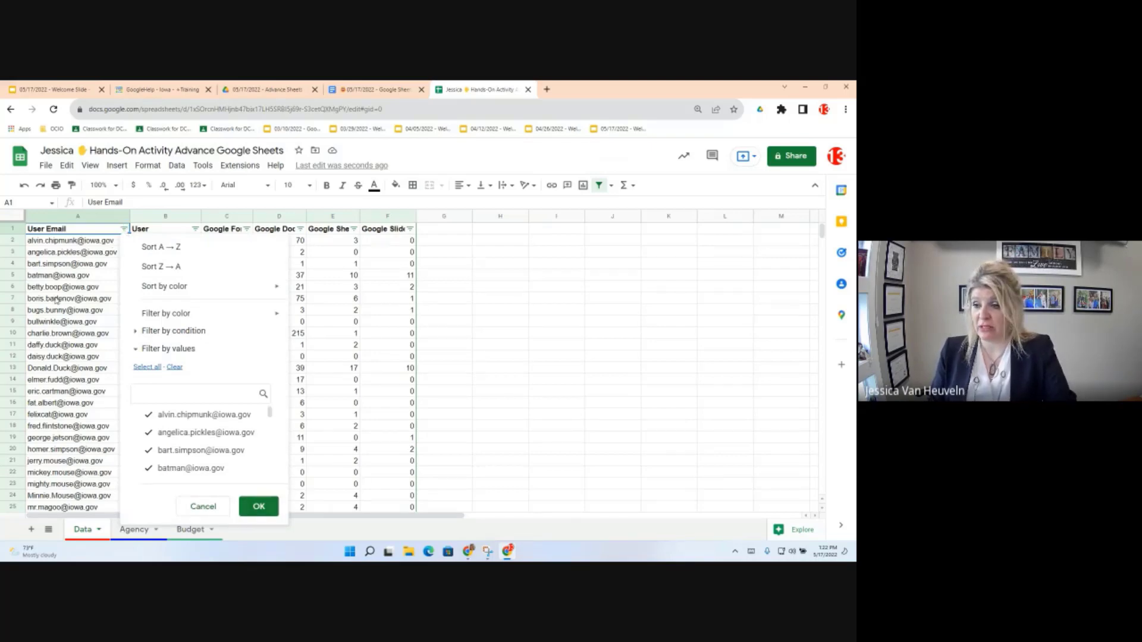
left_click(84, 254)
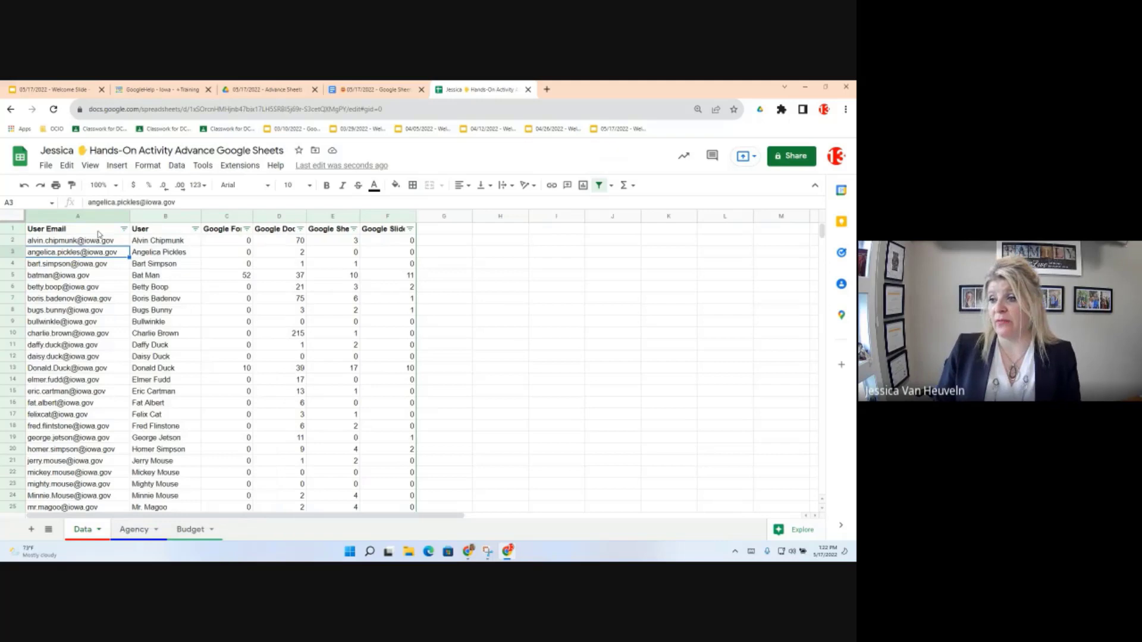
Step: Set the Google Sheets column's filter condition to Greater than
left_click(353, 230)
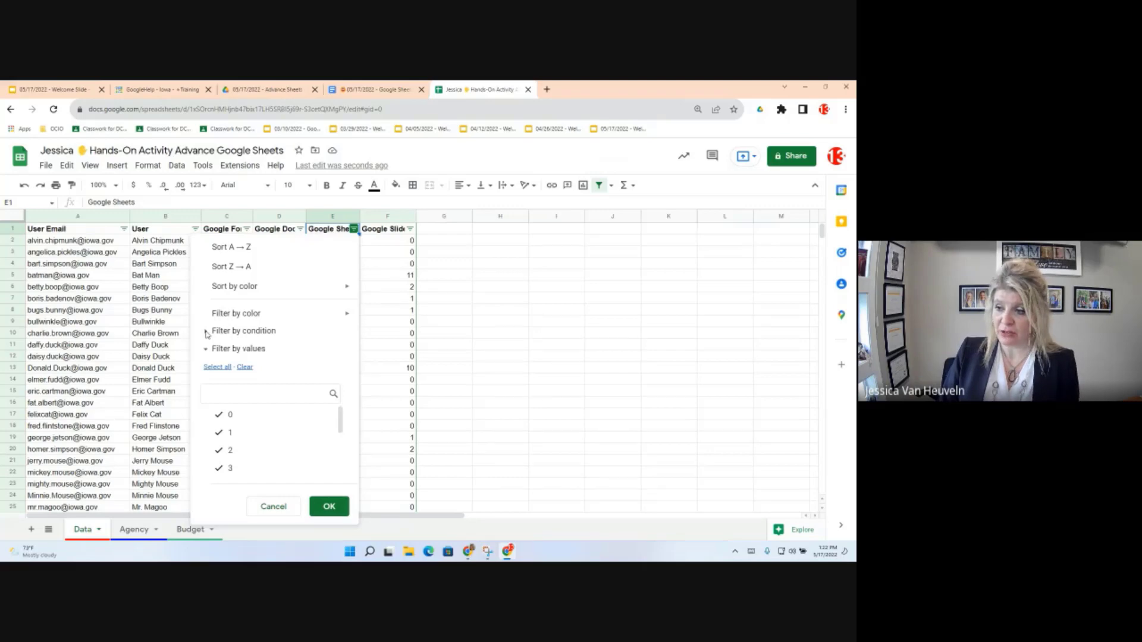
left_click(207, 331)
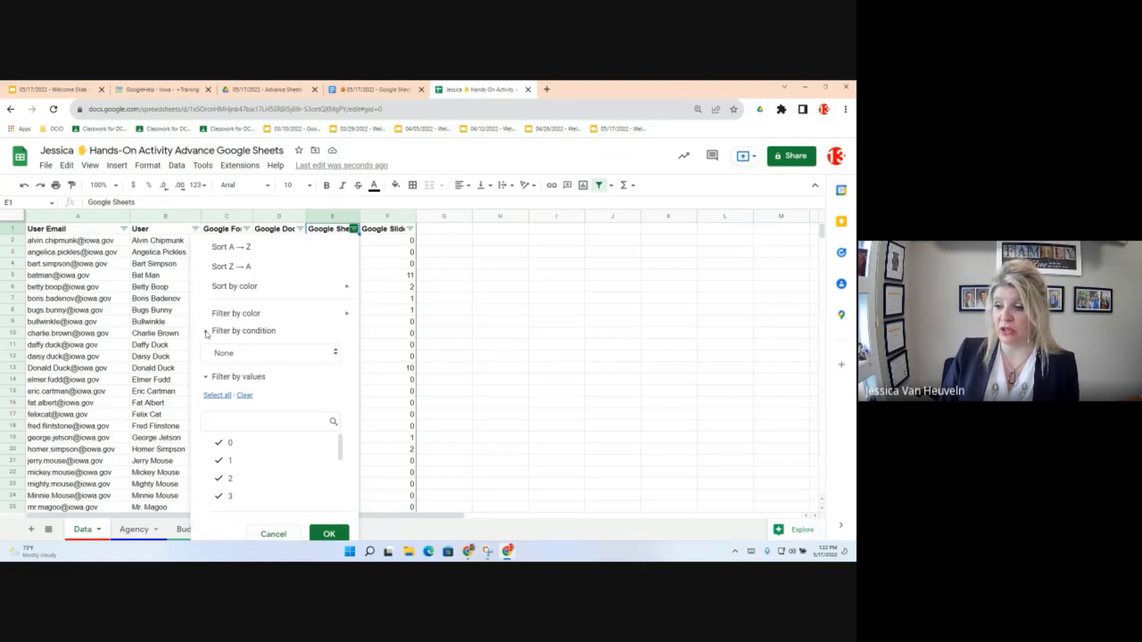
left_click(309, 357)
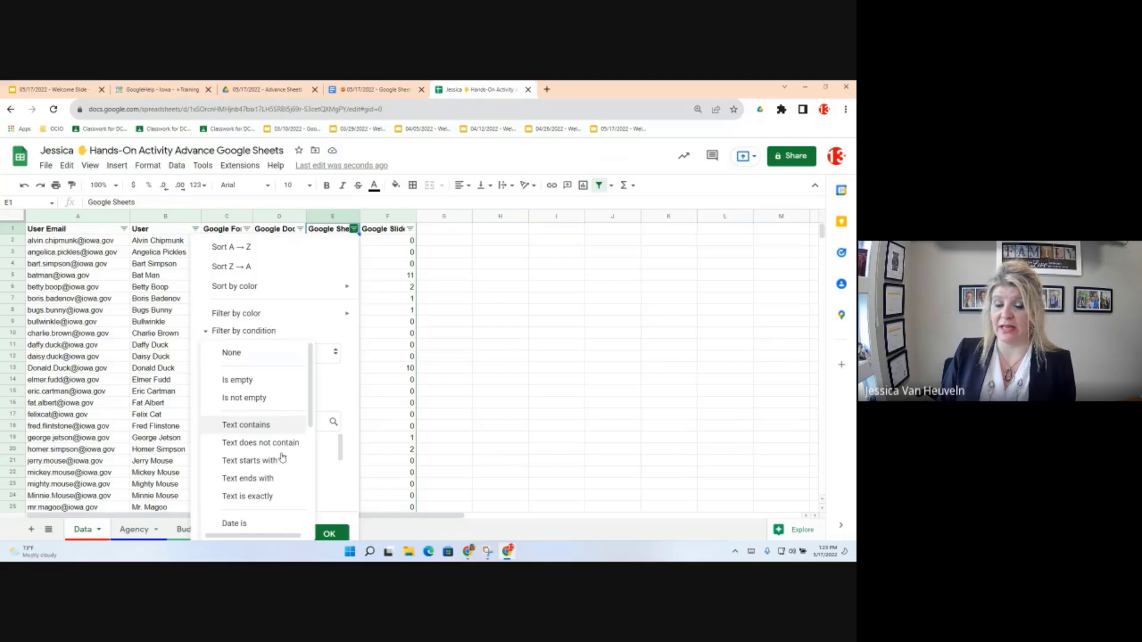
scroll(281, 458, "down", 1)
scroll(281, 462, "down", 3)
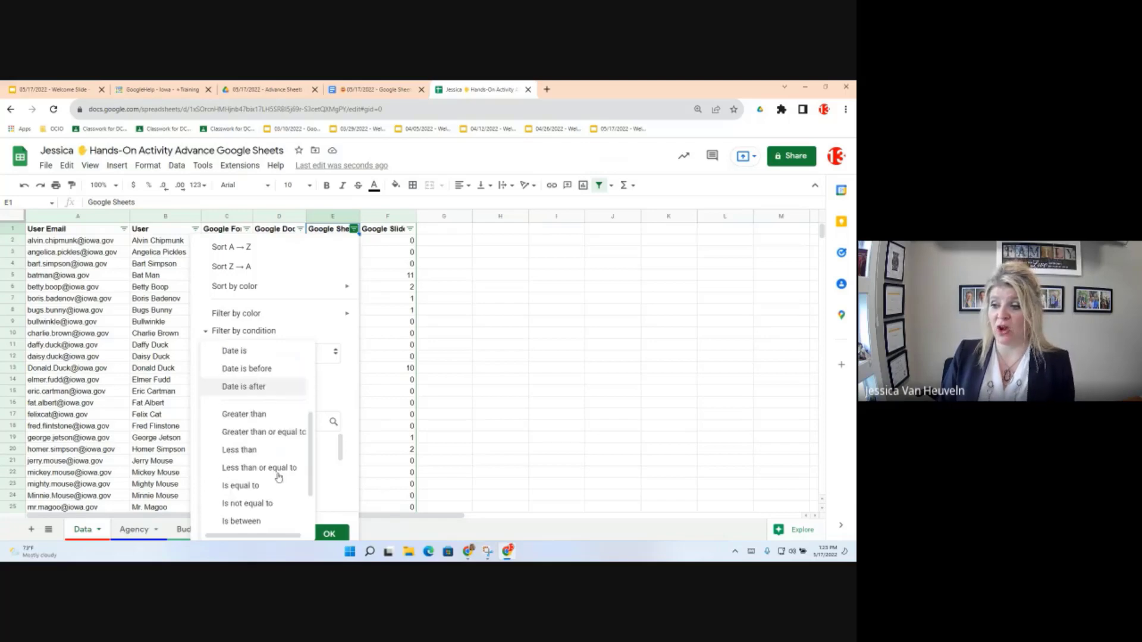
scroll(279, 477, "down", 1)
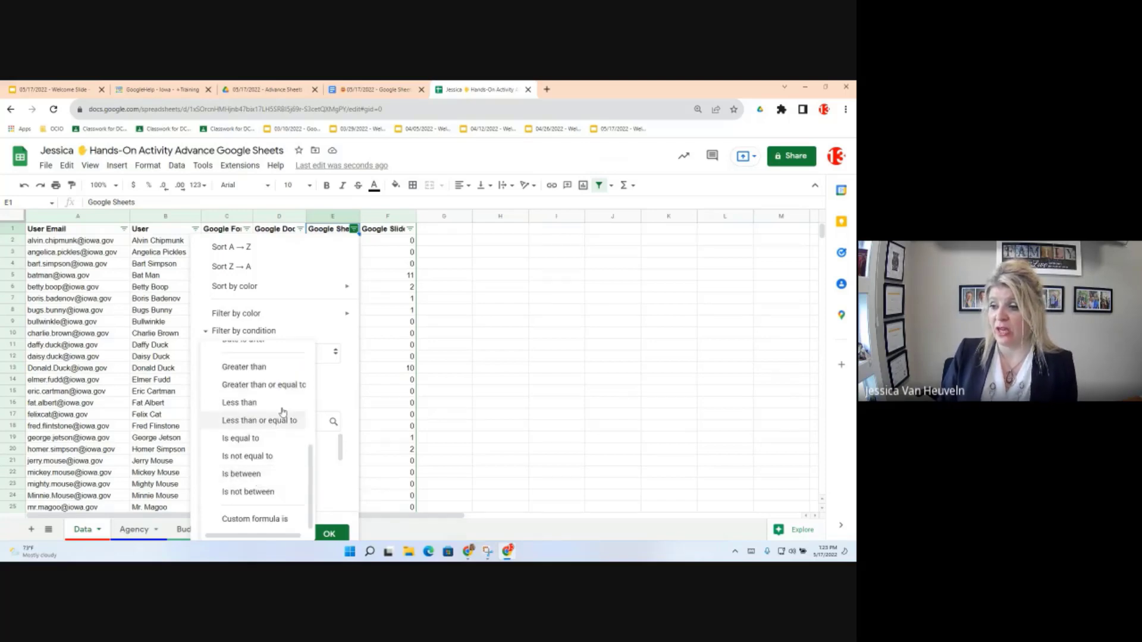
scroll(274, 469, "up", 3)
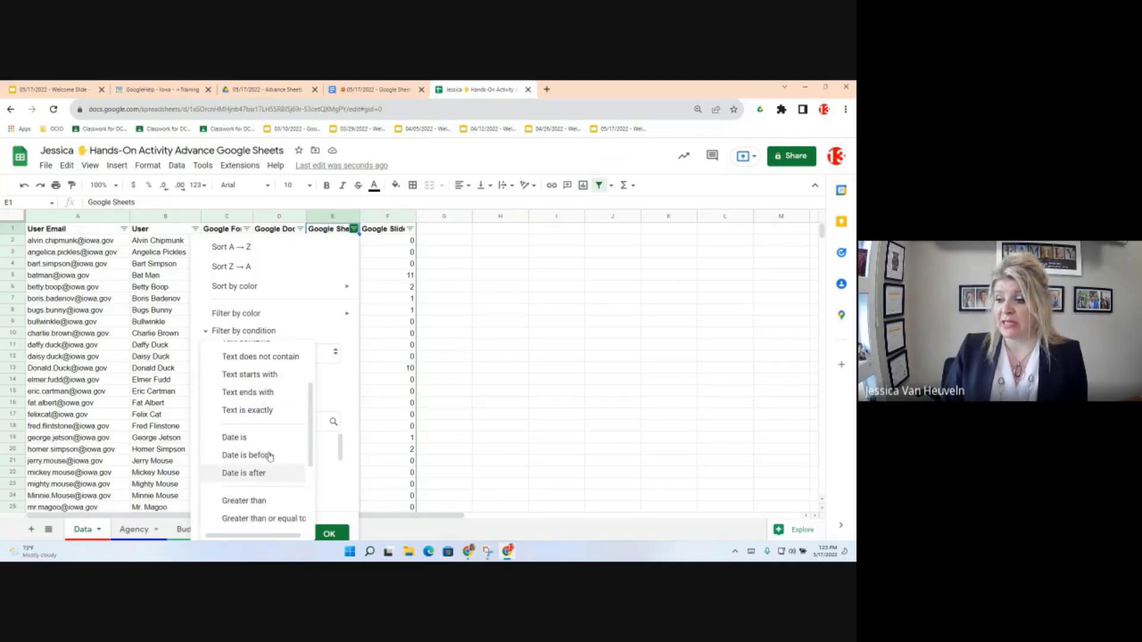
scroll(263, 468, "down", 1)
scroll(262, 470, "down", 3)
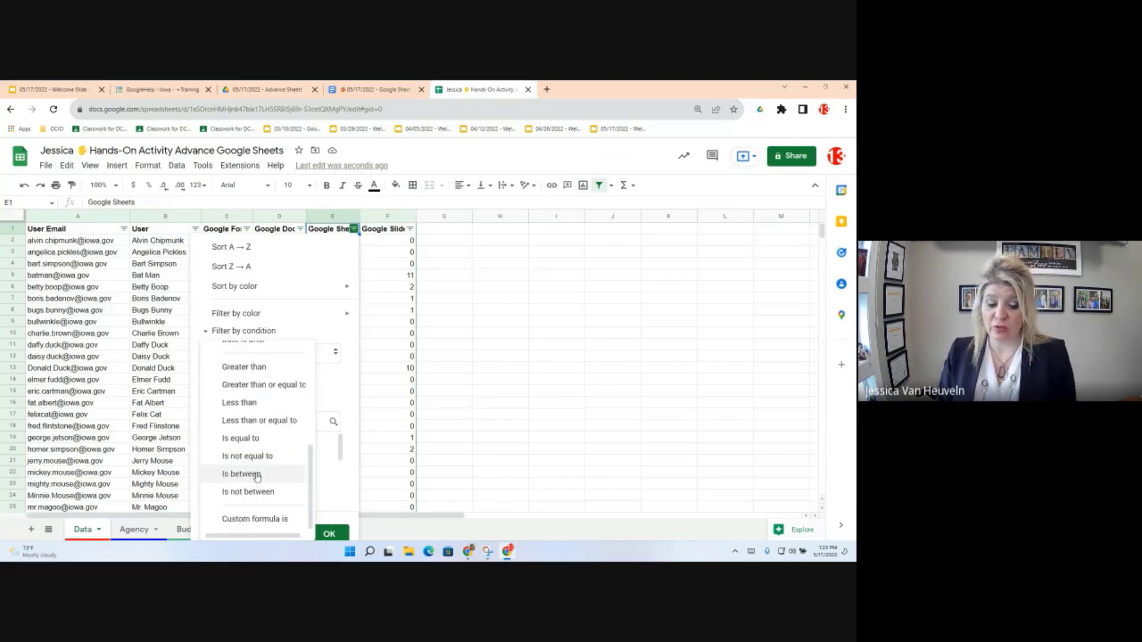
left_click(255, 368)
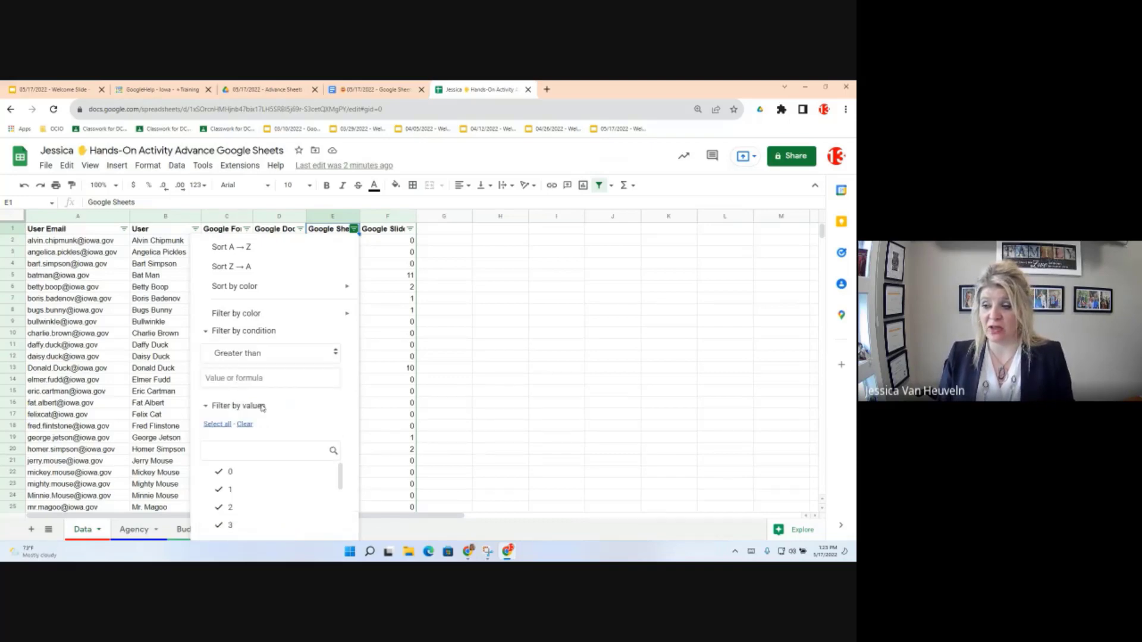
Step: Enter 10 as the Greater than value and confirm the filter
left_click(223, 378)
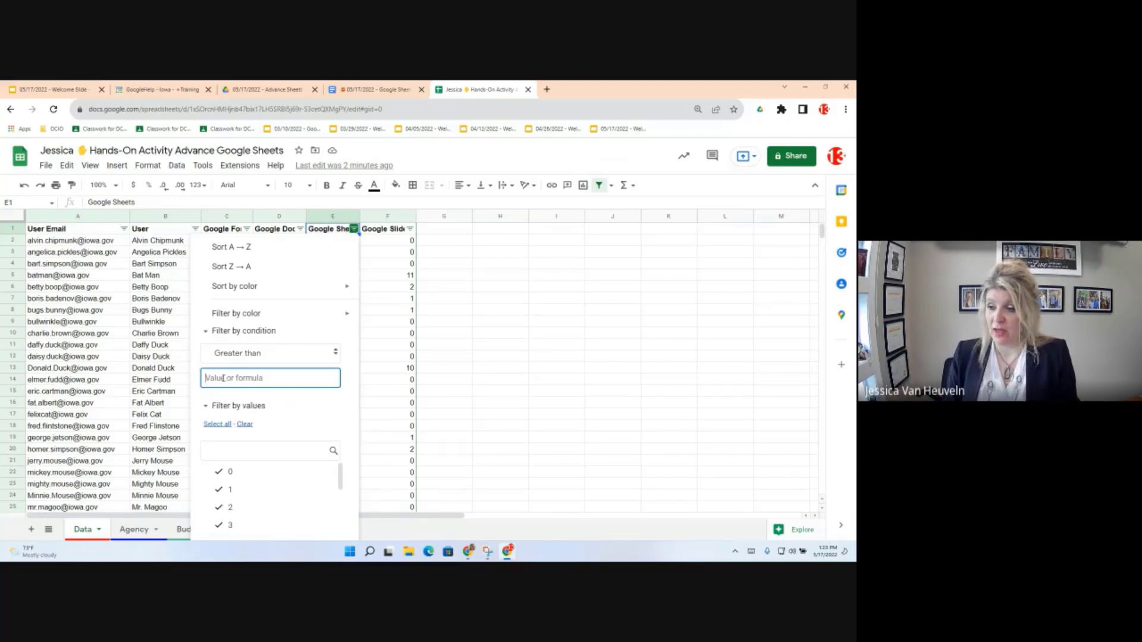
type("10")
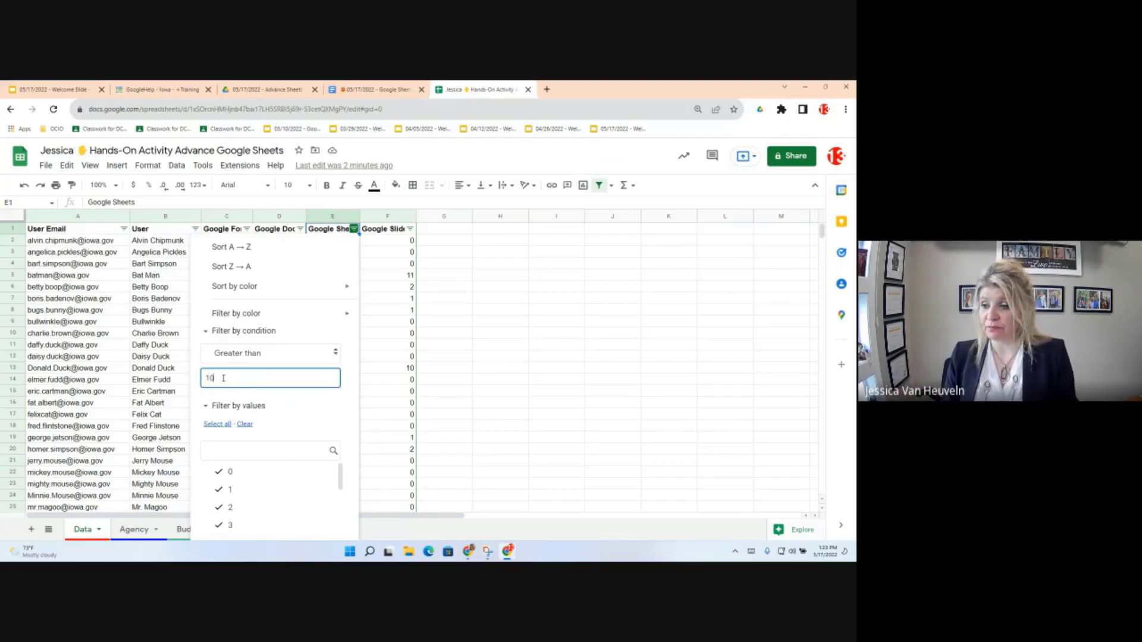
scroll(286, 467, "down", 3)
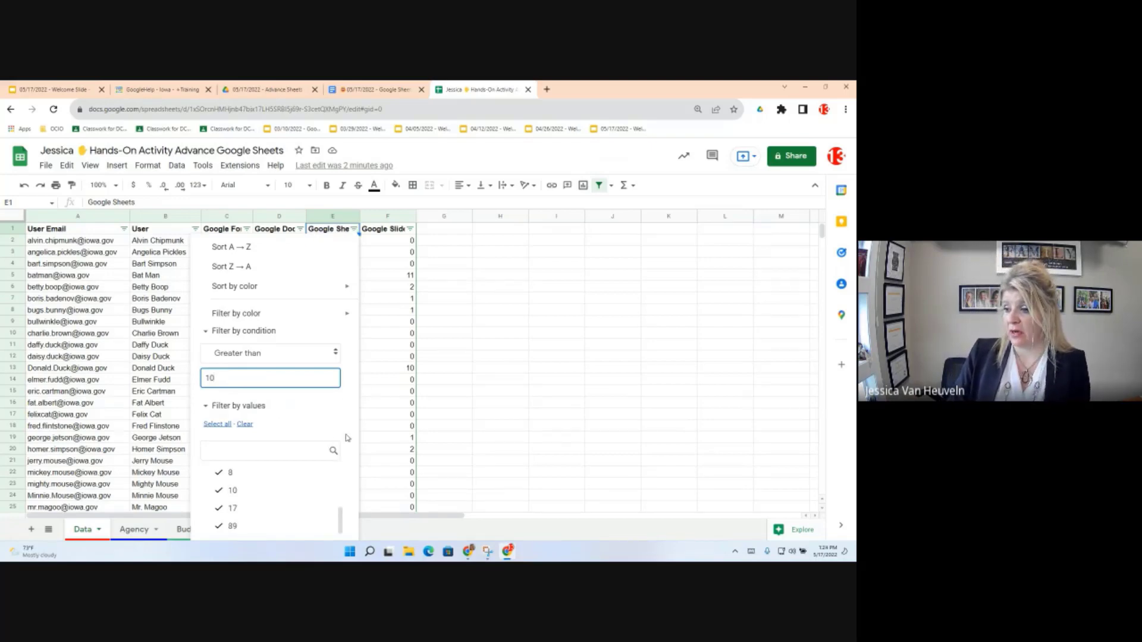
scroll(333, 464, "down", 2)
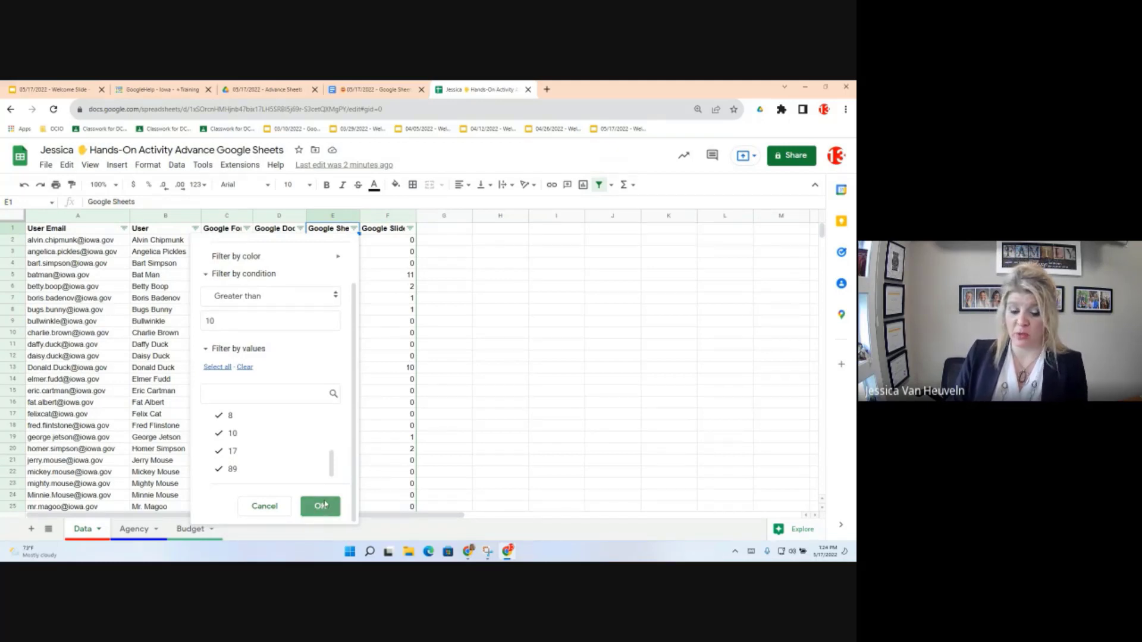
left_click(321, 506)
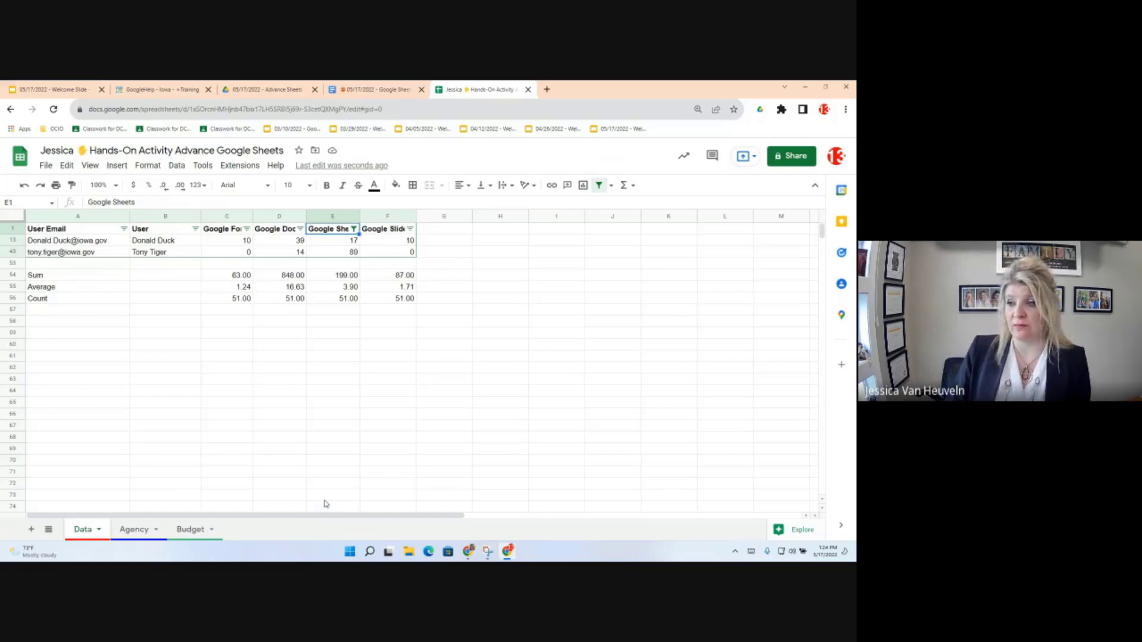
Step: Remove the filter from the Data sheet through the Data menu
left_click(176, 168)
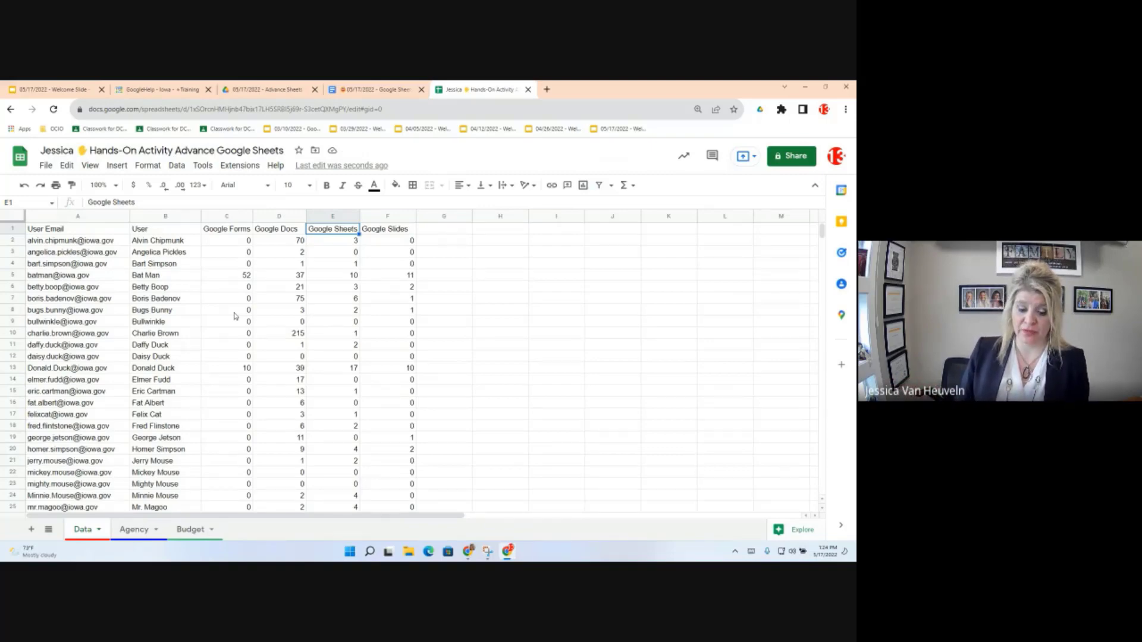
Step: Select the full user table A1:F52 from cell B2 with Ctrl+A
left_click(151, 241)
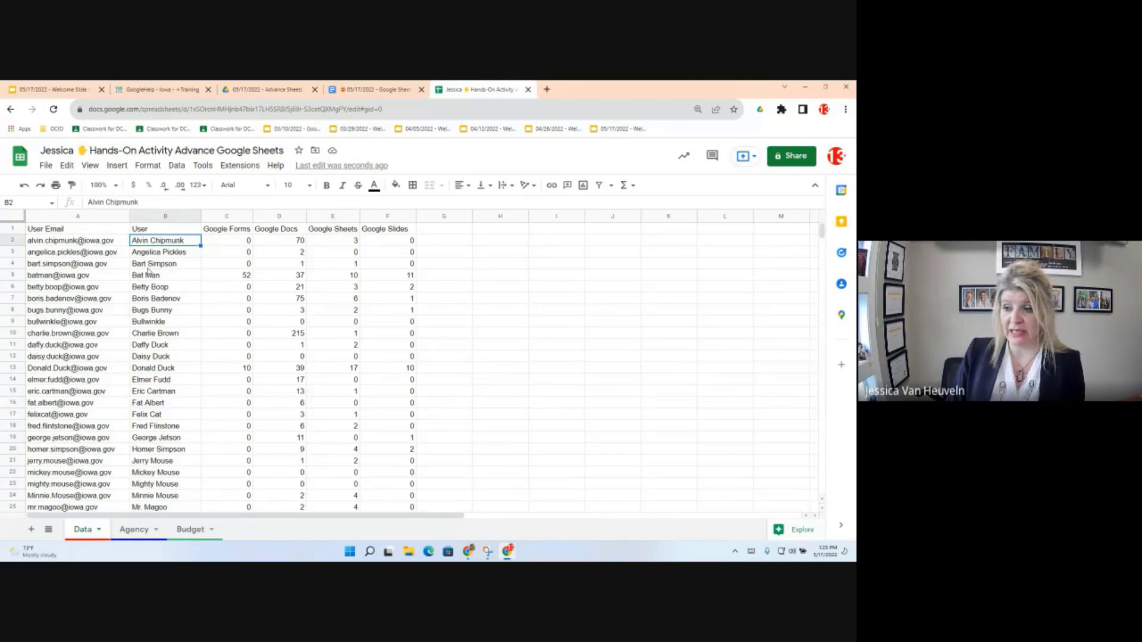
key("ctrl+a")
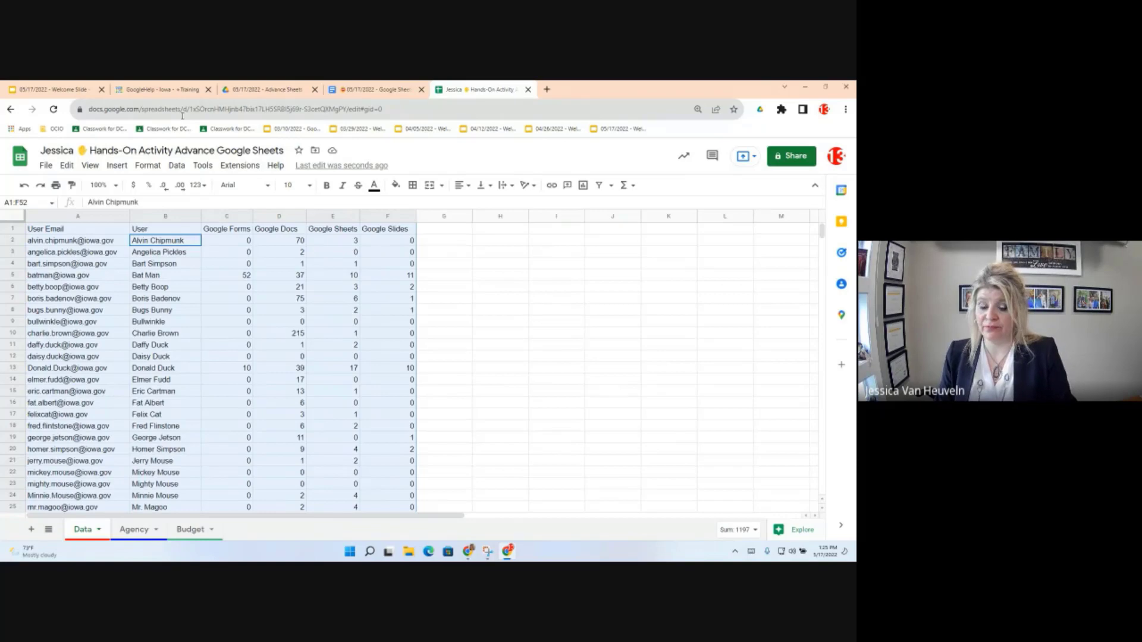
Step: Create a new filter view, Filter 1, over the range A1:F52
left_click(177, 165)
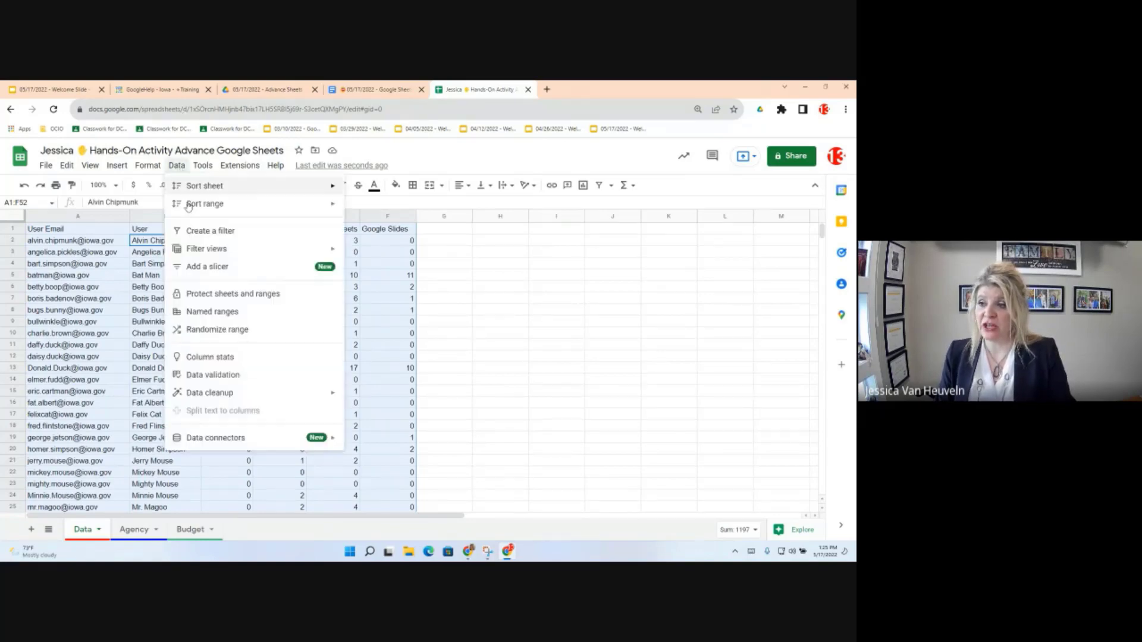
mouse_move(196, 250)
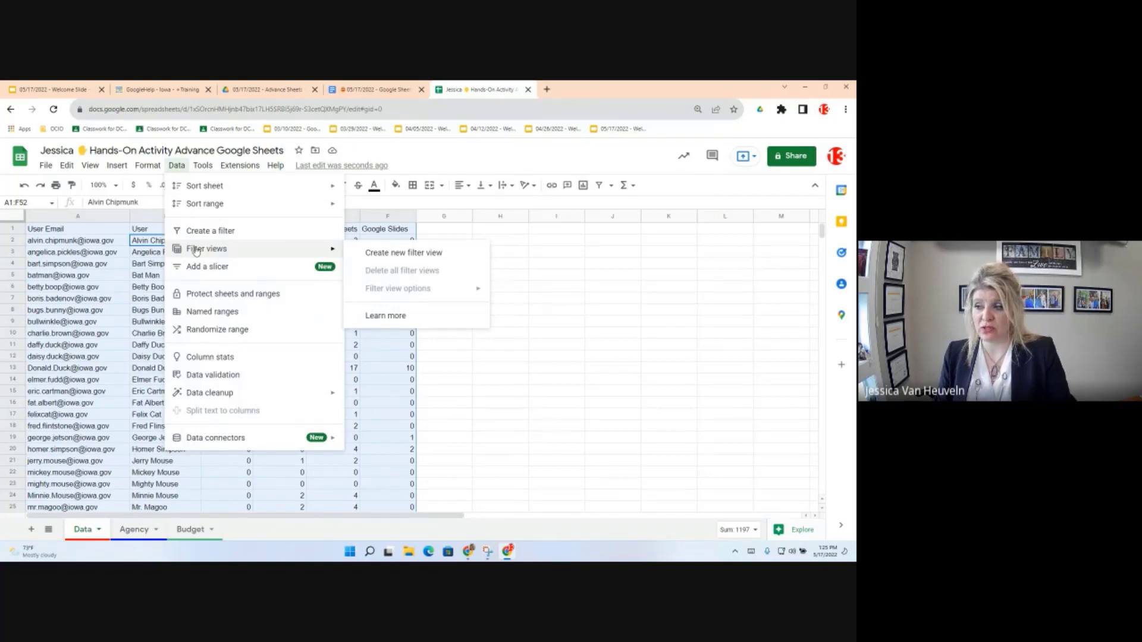
left_click(396, 257)
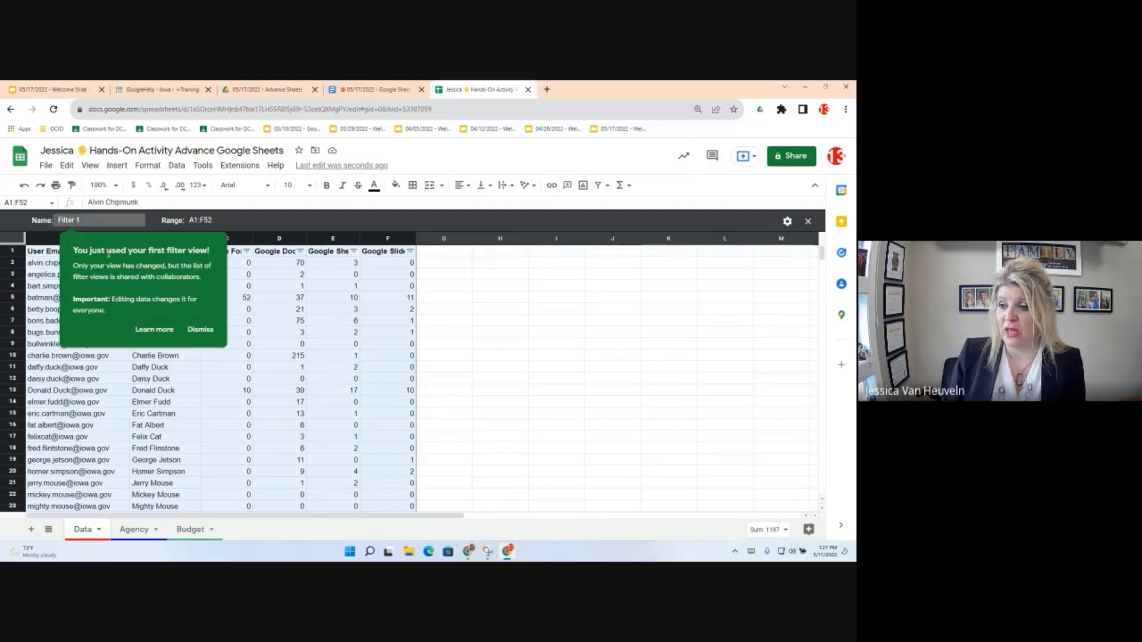
Step: Rename Filter 1 to 'Greater than 10 SLides' and dismiss the first-filter-view tip
left_click(86, 220)
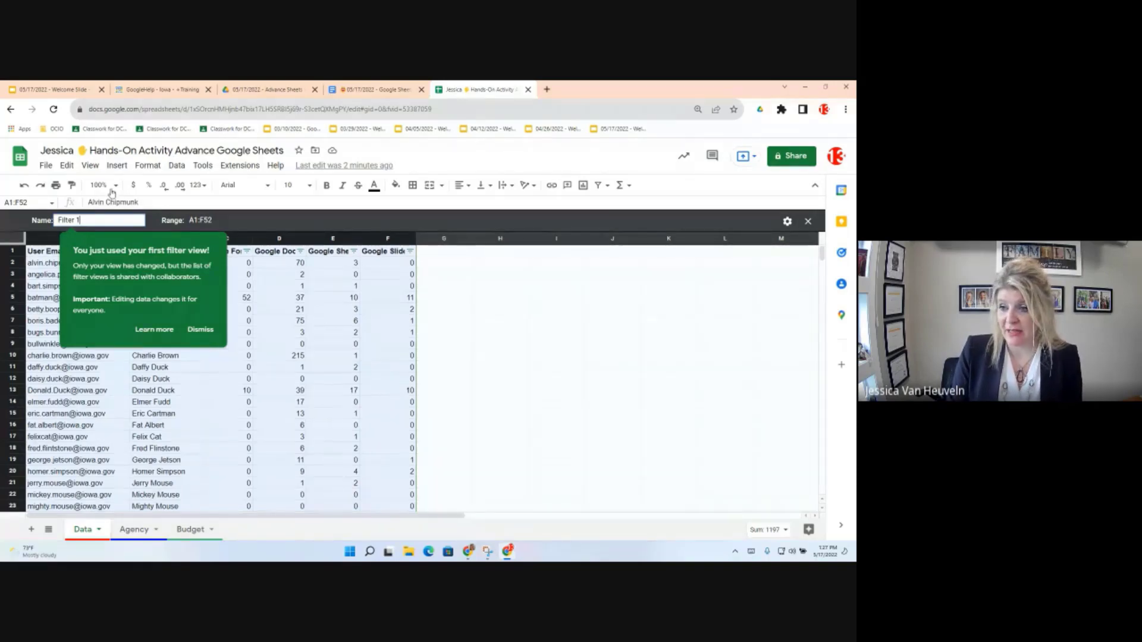
key("BackSpace")
key("BackSpace")
key("BackSpace")
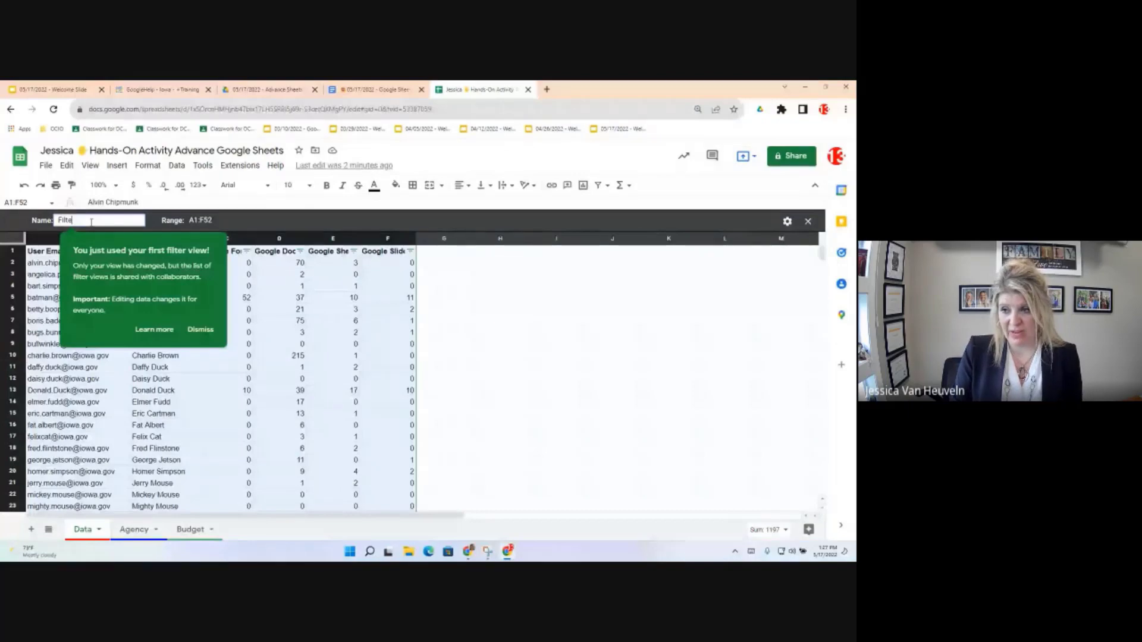
key("BackSpace")
key("BackSpace")
key("BackSpace")
key("BackSpace")
key("BackSpace")
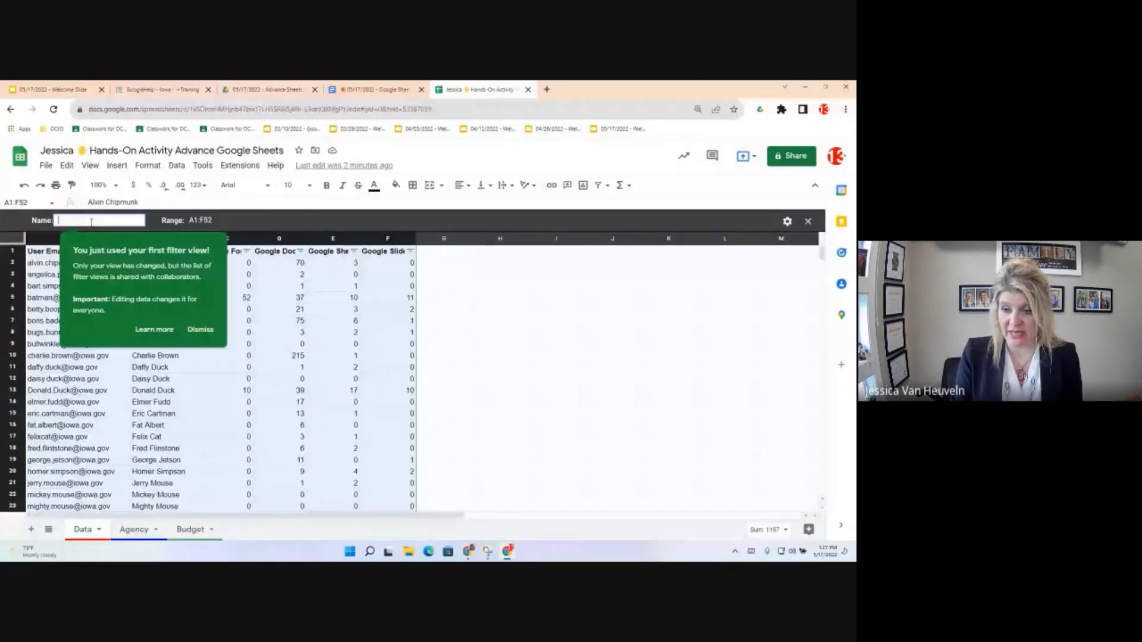
type("Greater tha")
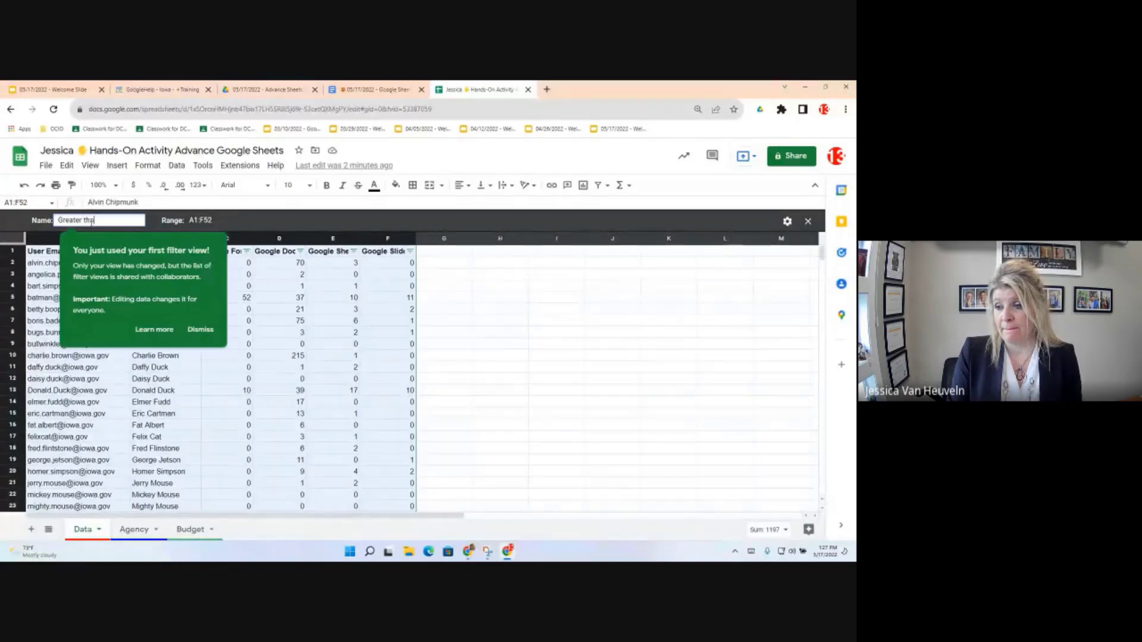
type("n 10 SLid")
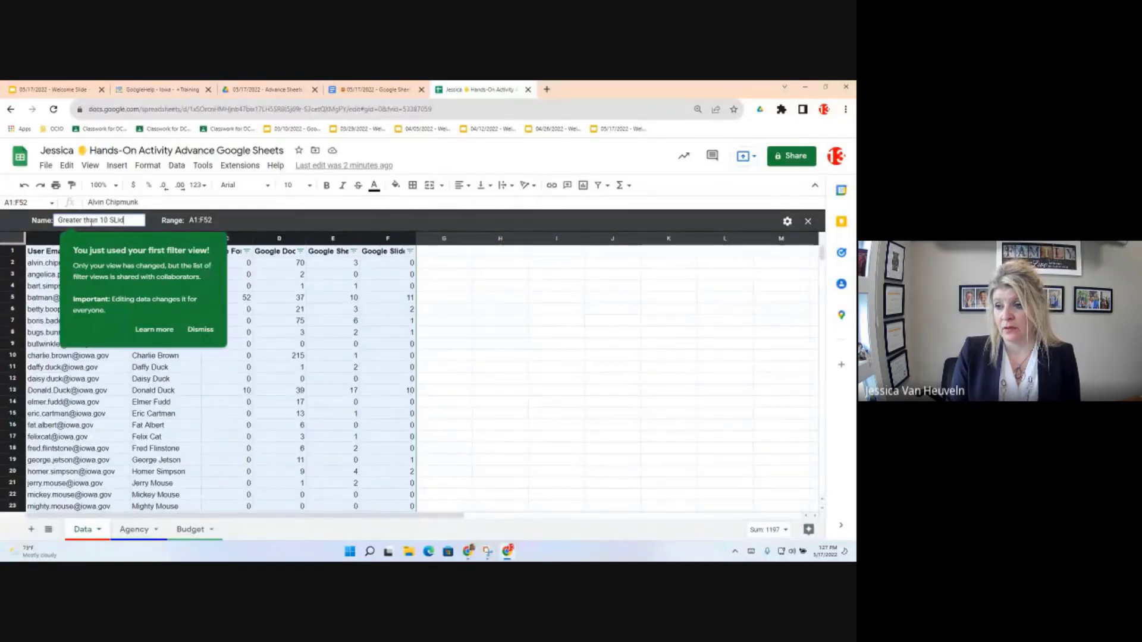
type("es")
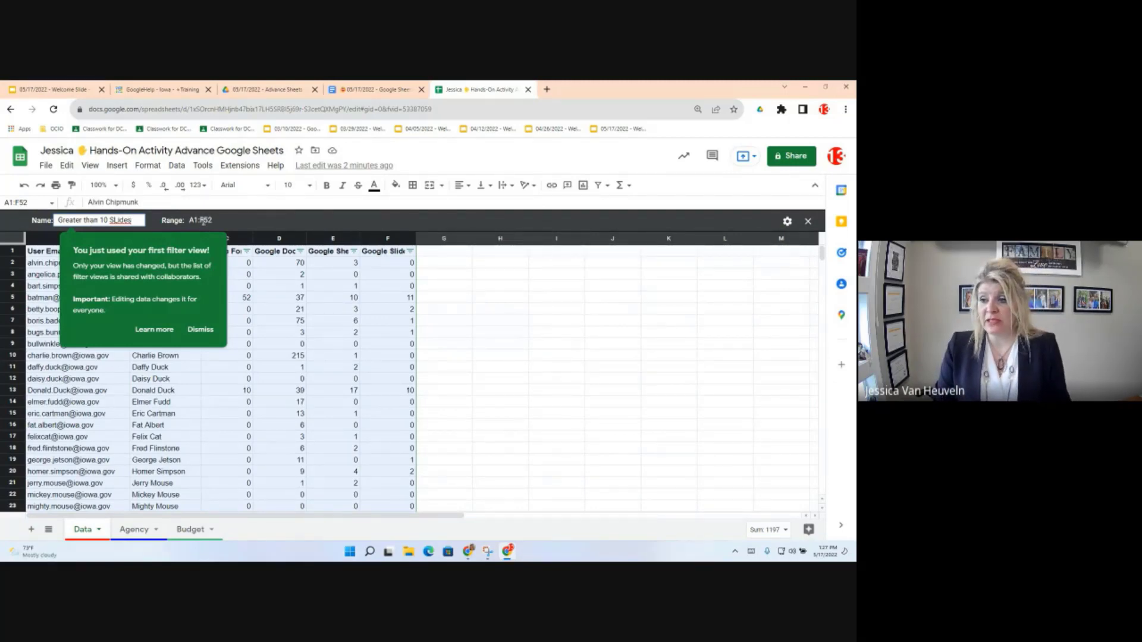
left_click(209, 335)
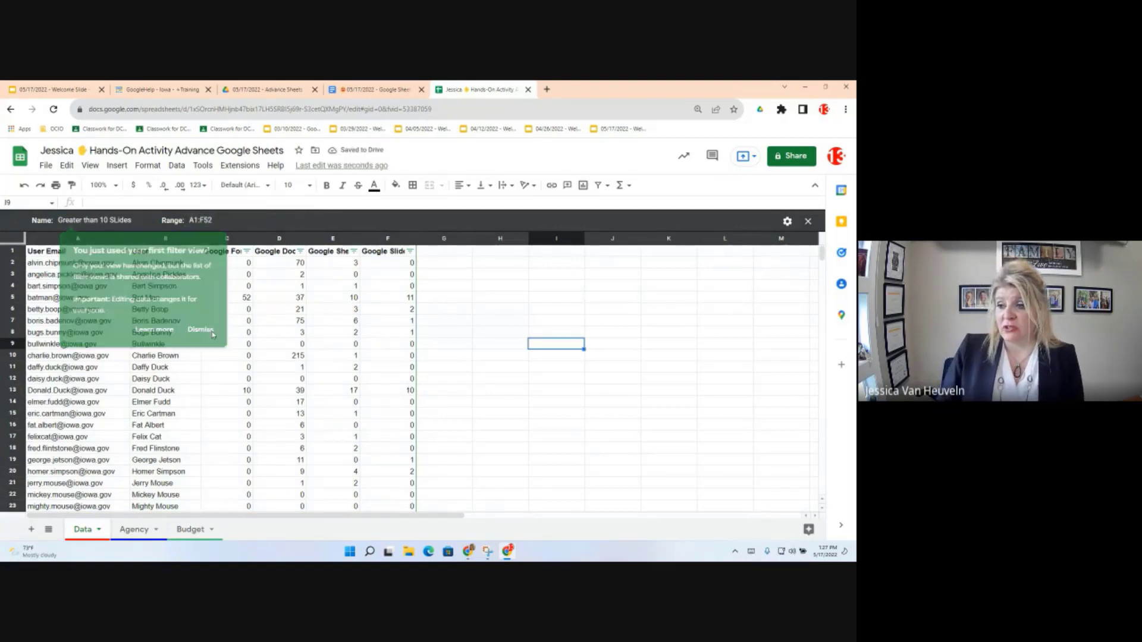
left_click(214, 221)
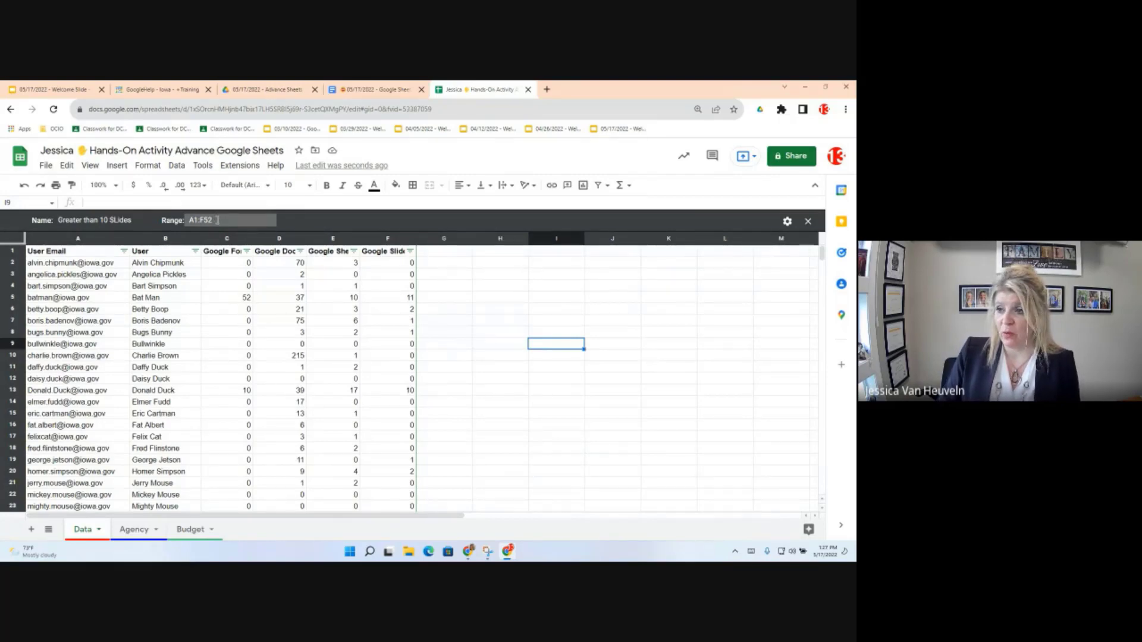
left_click(787, 222)
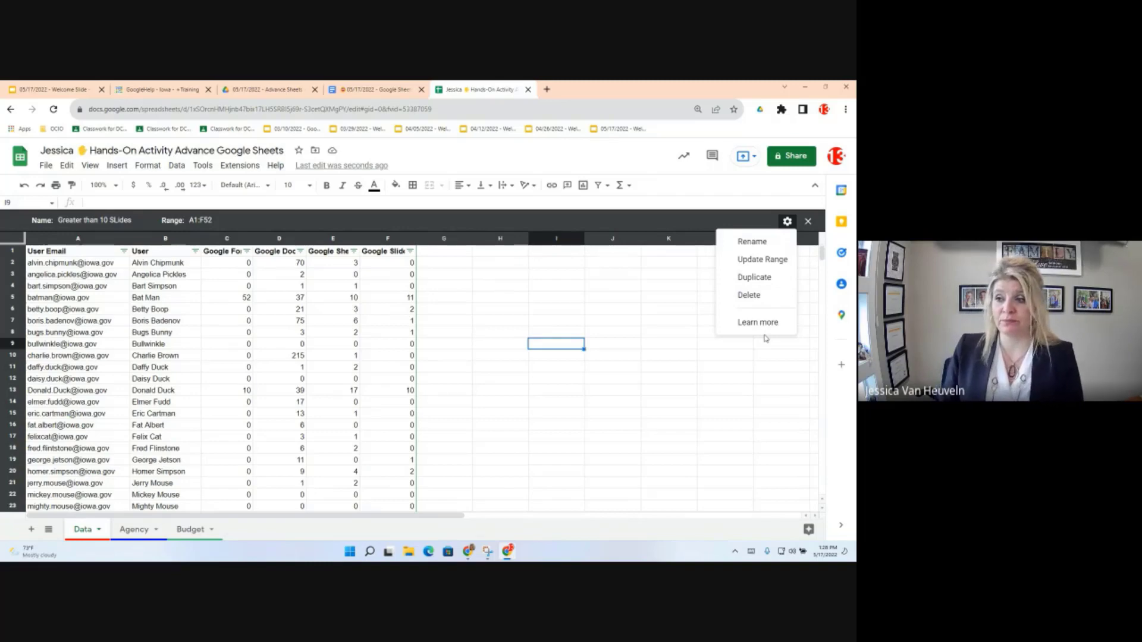
left_click(598, 300)
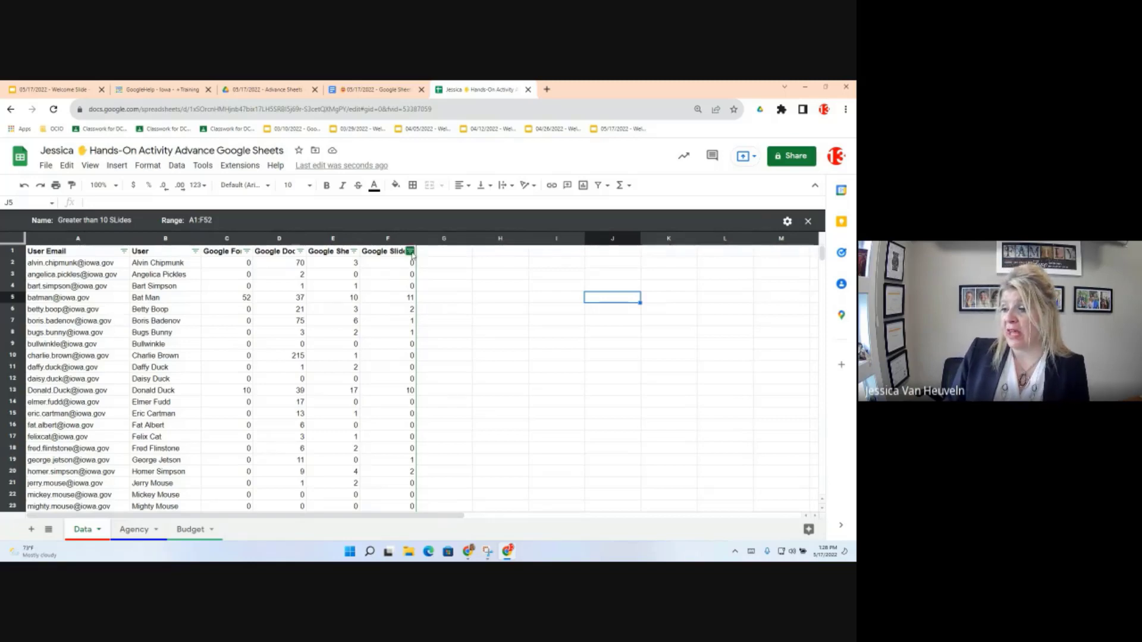
Step: Filter the Google Slides column by condition 'Greater than' 10, leaving rows 5, 26 and 50
left_click(411, 252)
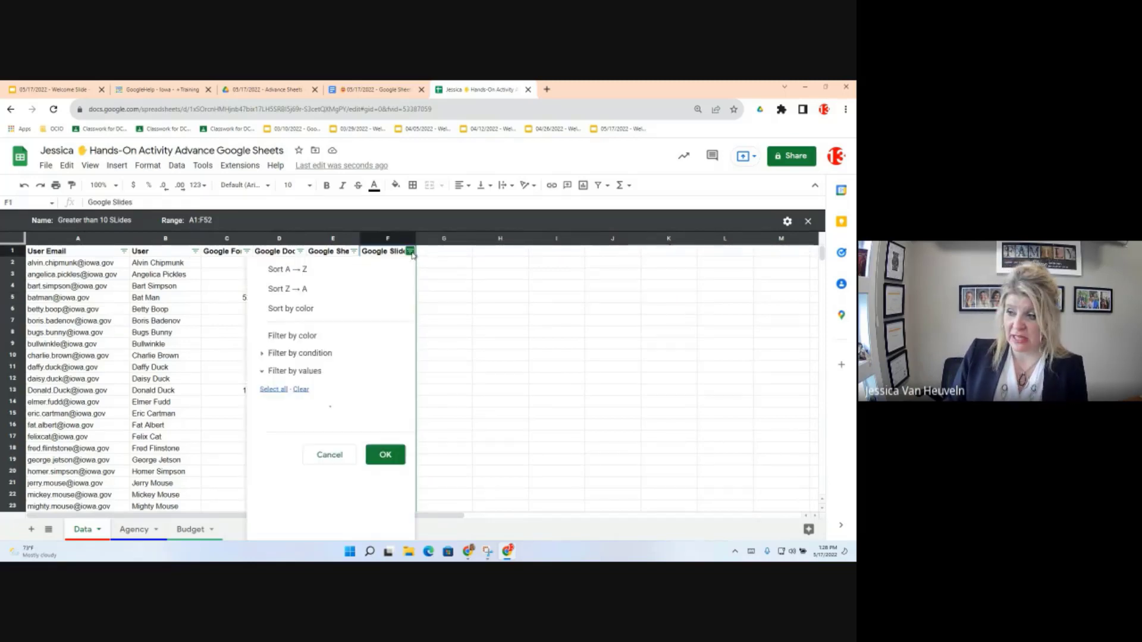
left_click(264, 354)
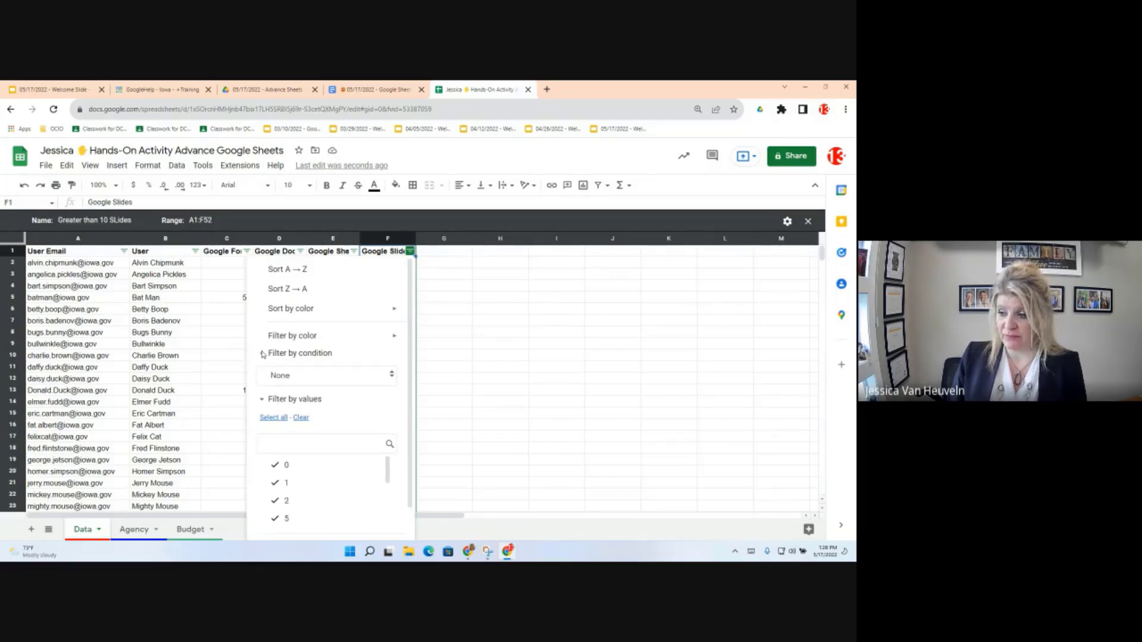
left_click(346, 381)
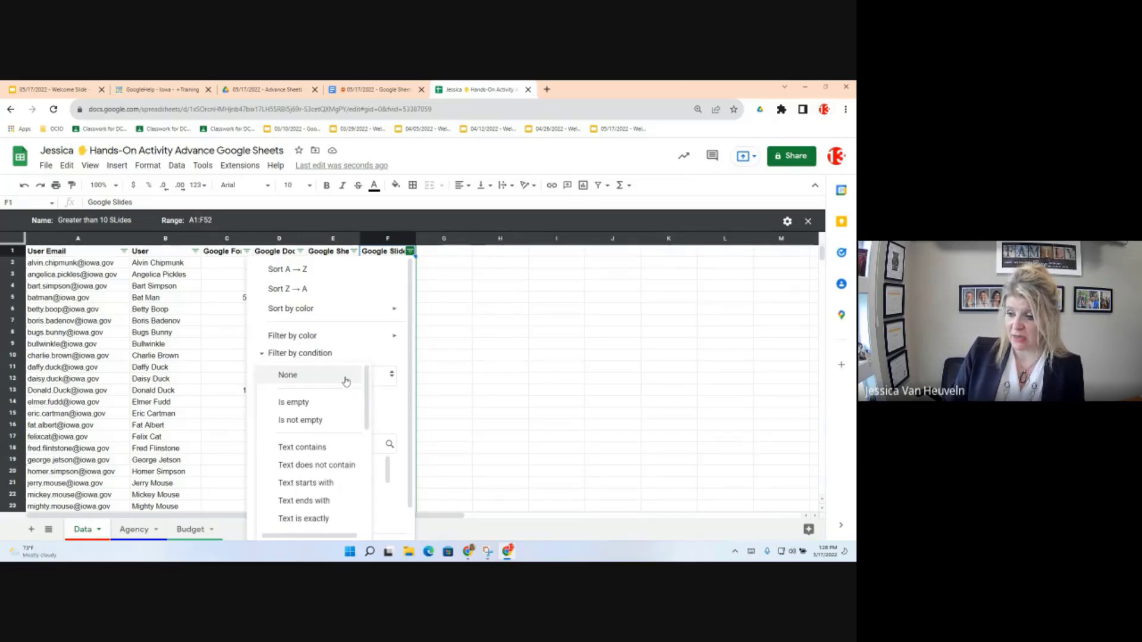
scroll(331, 459, "down", 5)
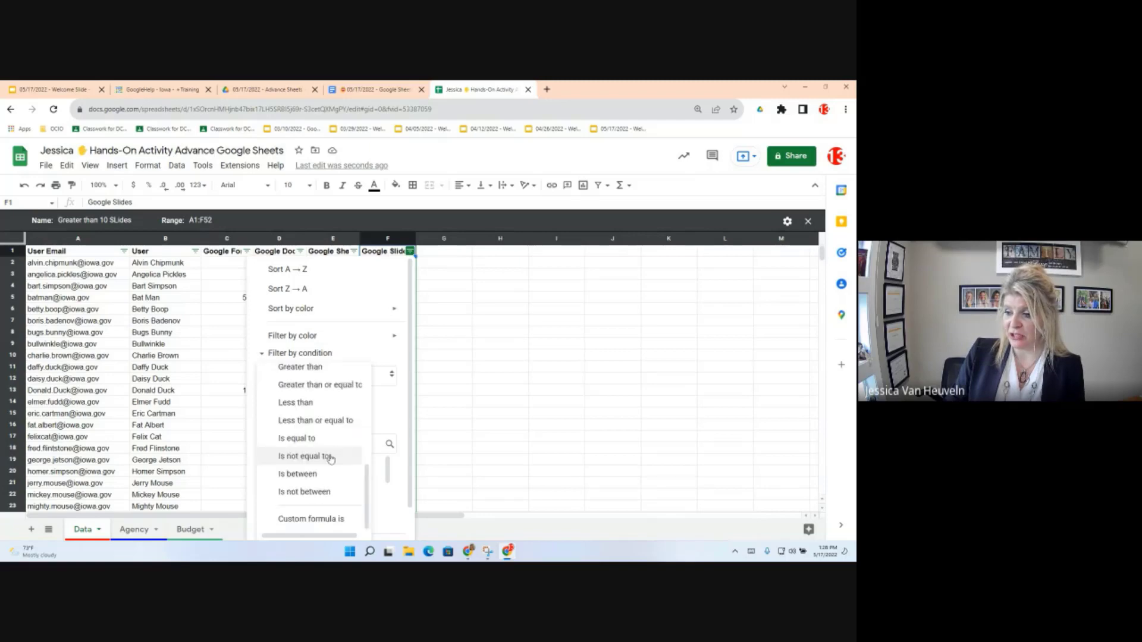
left_click(324, 368)
left_click(303, 402)
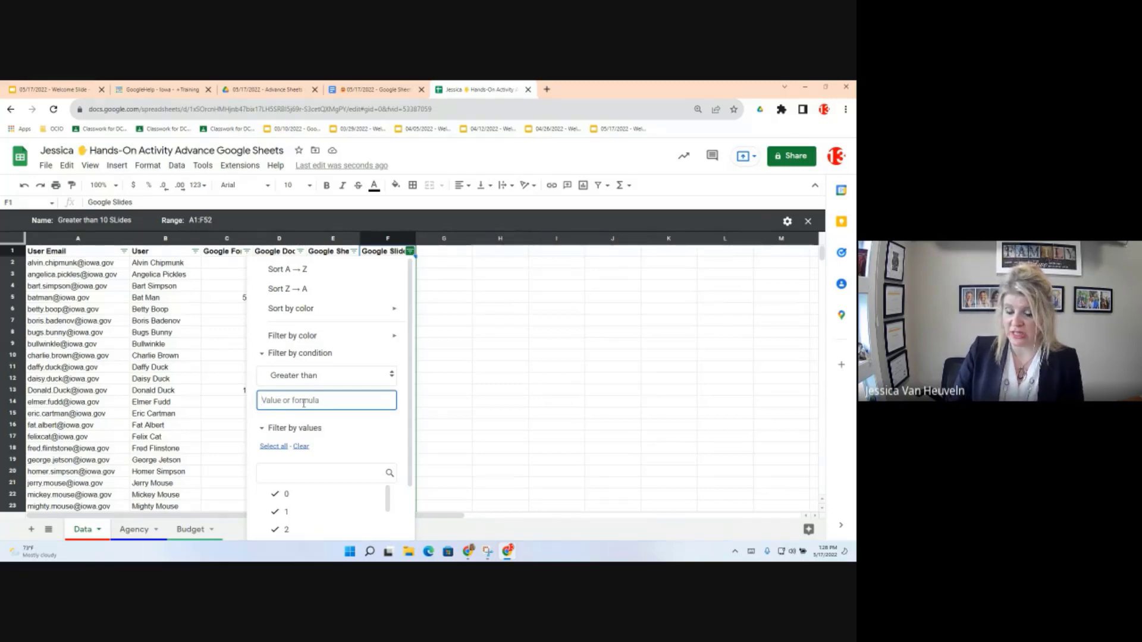
type("10")
scroll(359, 490, "down", 1)
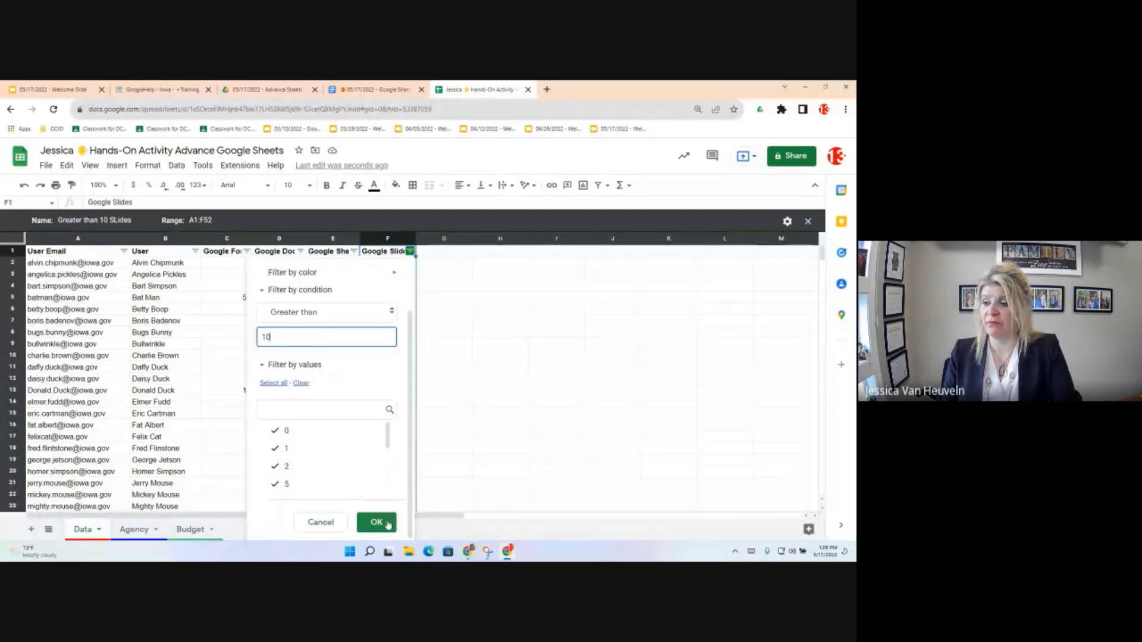
left_click(376, 523)
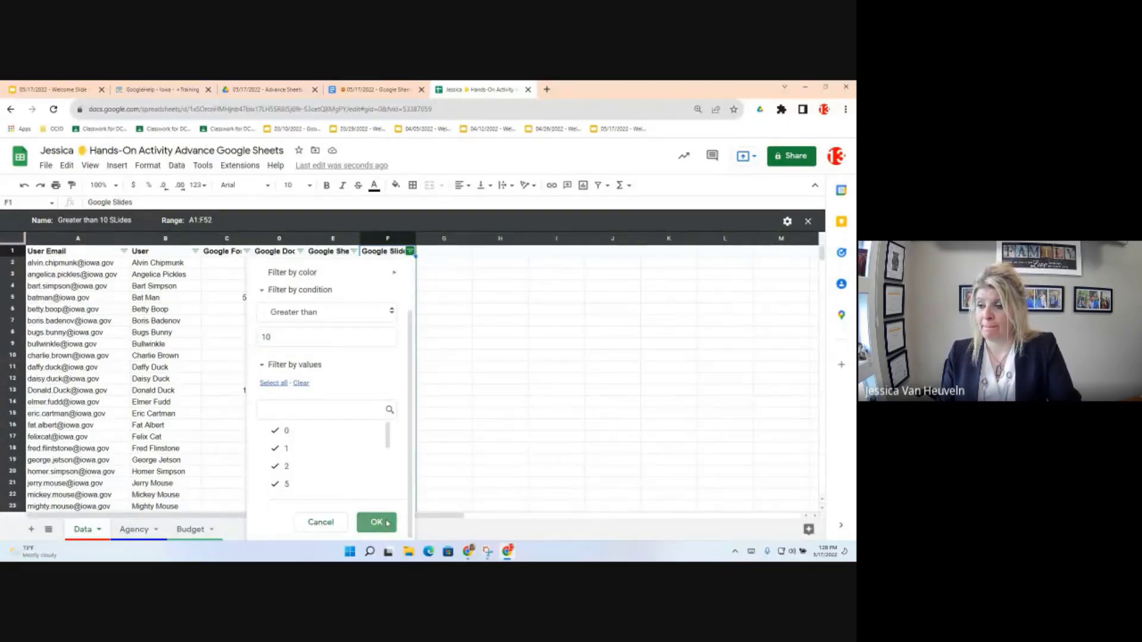
left_click(387, 523)
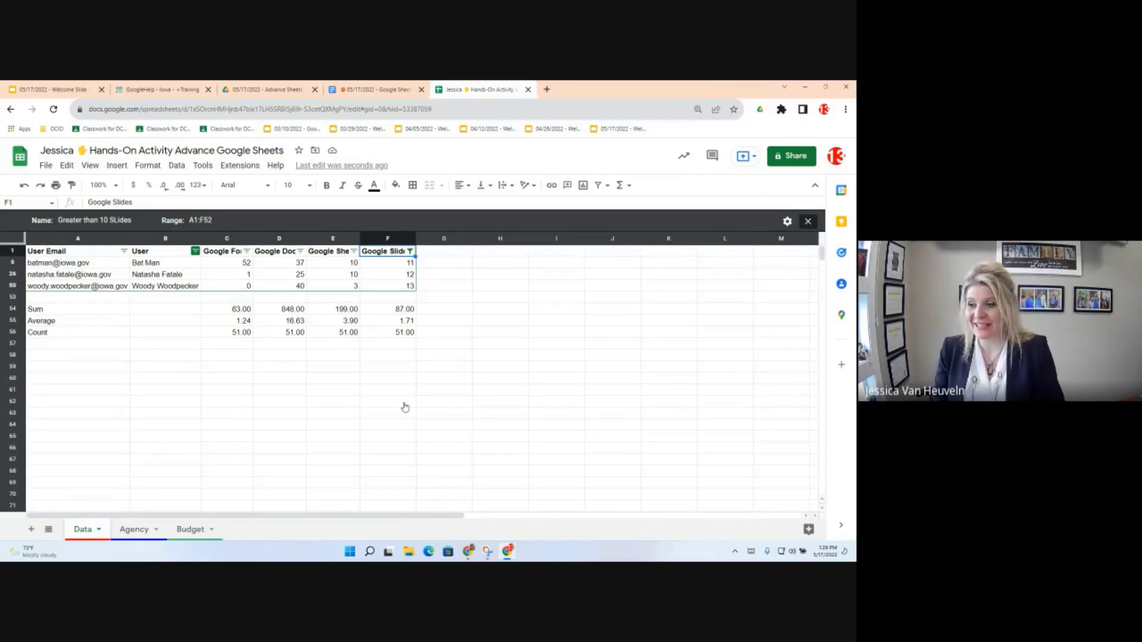
Step: Exit the 'Greater than 10 SLides' filter view and select the header row
left_click(809, 222)
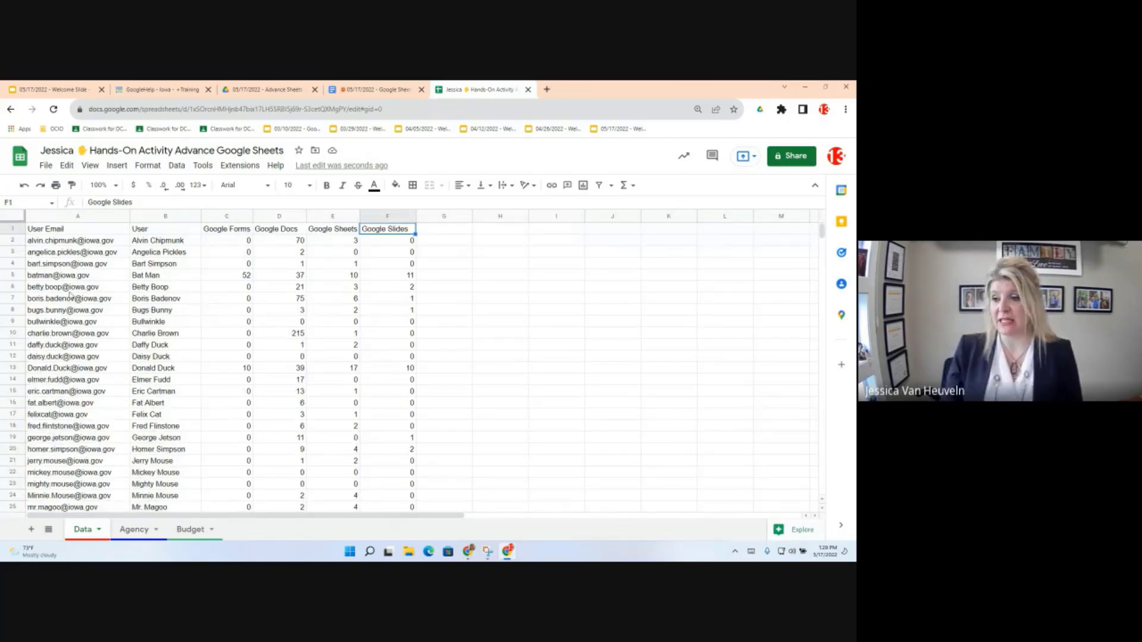
key("shift+space")
mouse_move(71, 295)
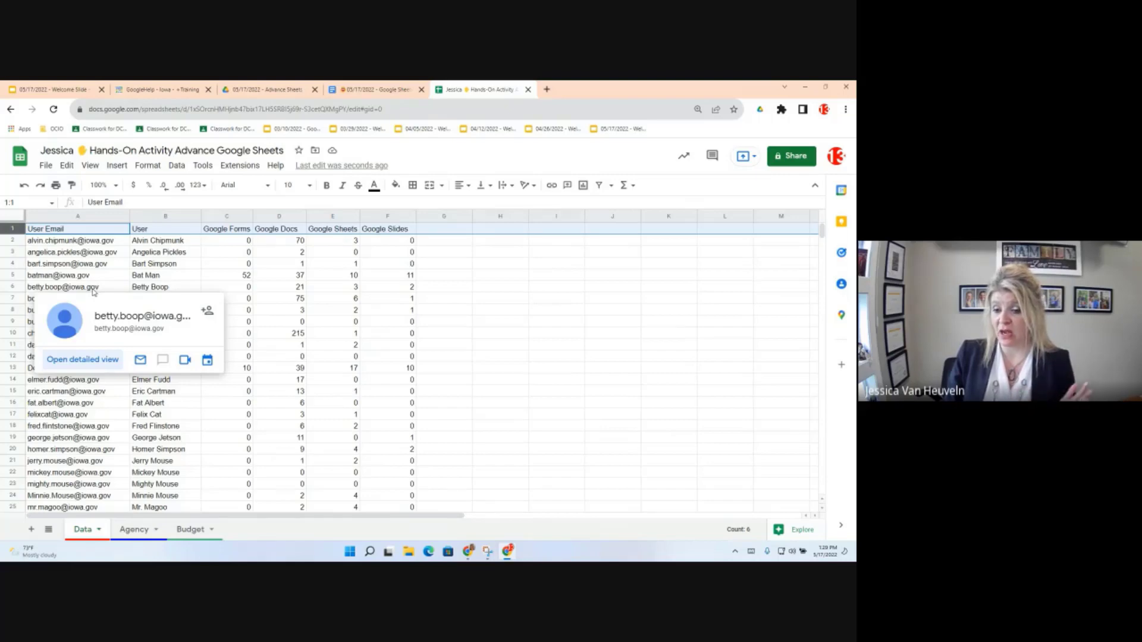
Step: Freeze 1 row so the User Email header stays fixed at the top
left_click(89, 166)
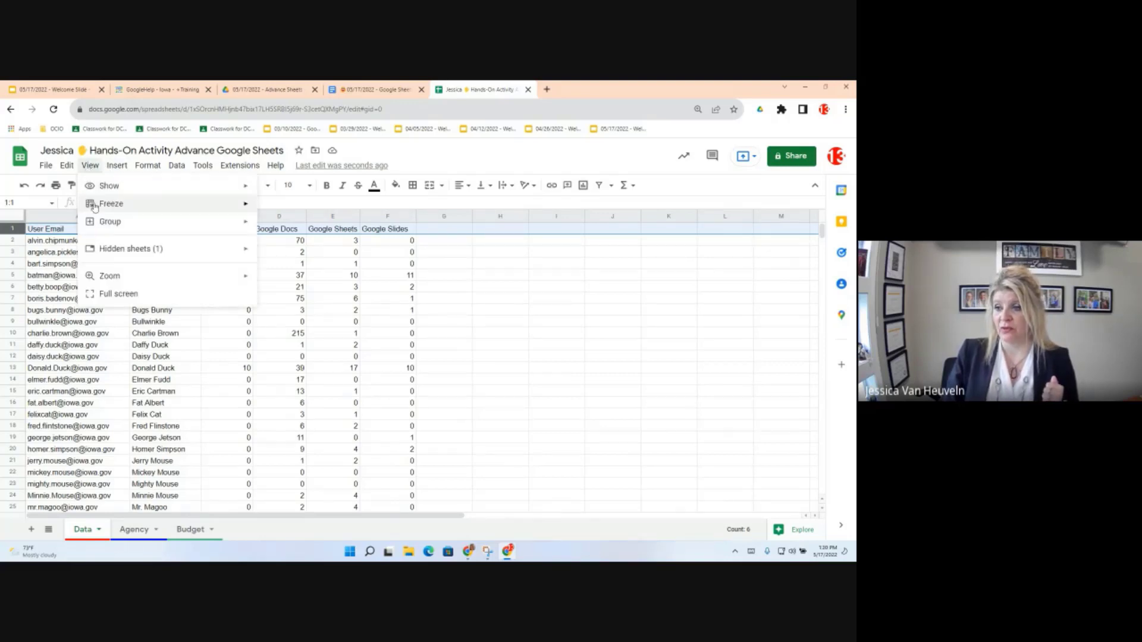
mouse_move(95, 206)
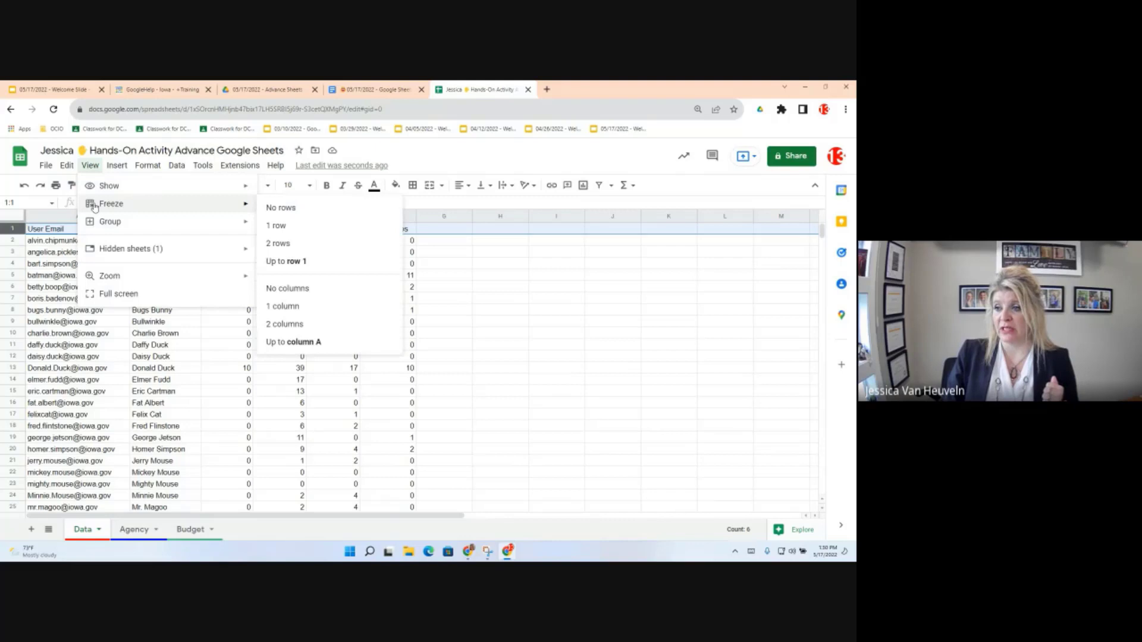
left_click(284, 228)
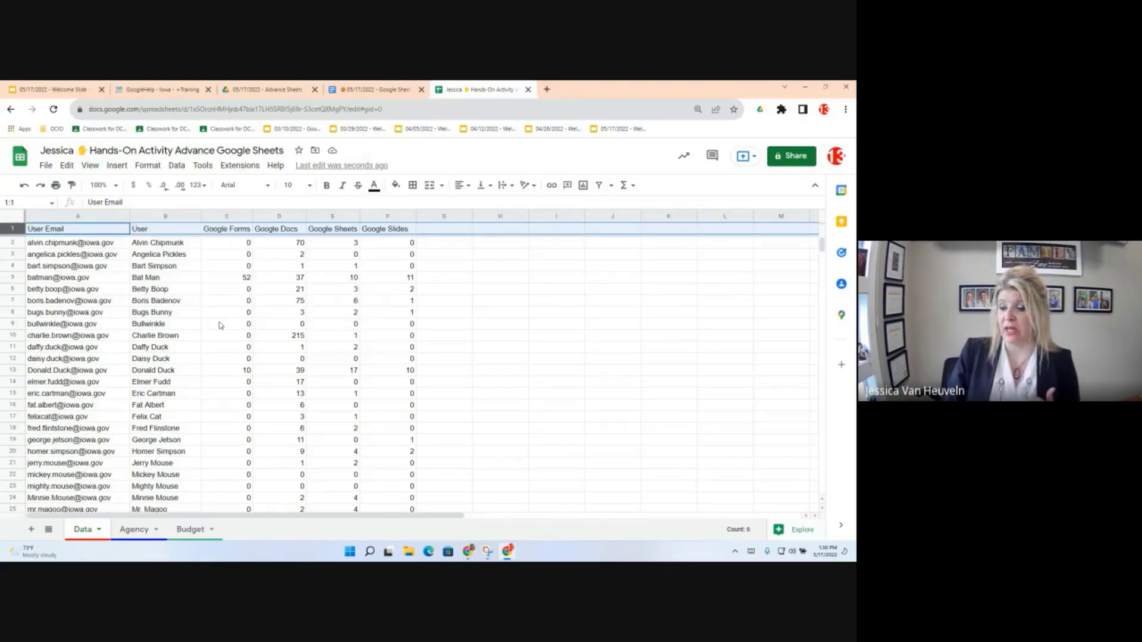
Step: Scroll to the last user rows to confirm the frozen header stays visible
scroll(221, 326, "down", 2)
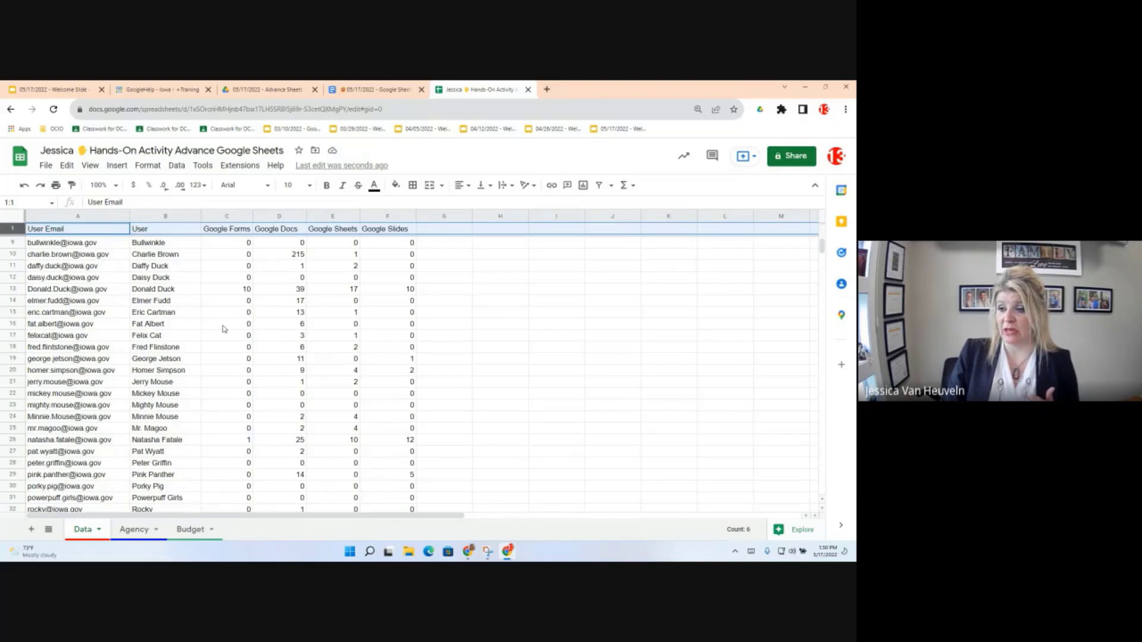
scroll(223, 328, "down", 12)
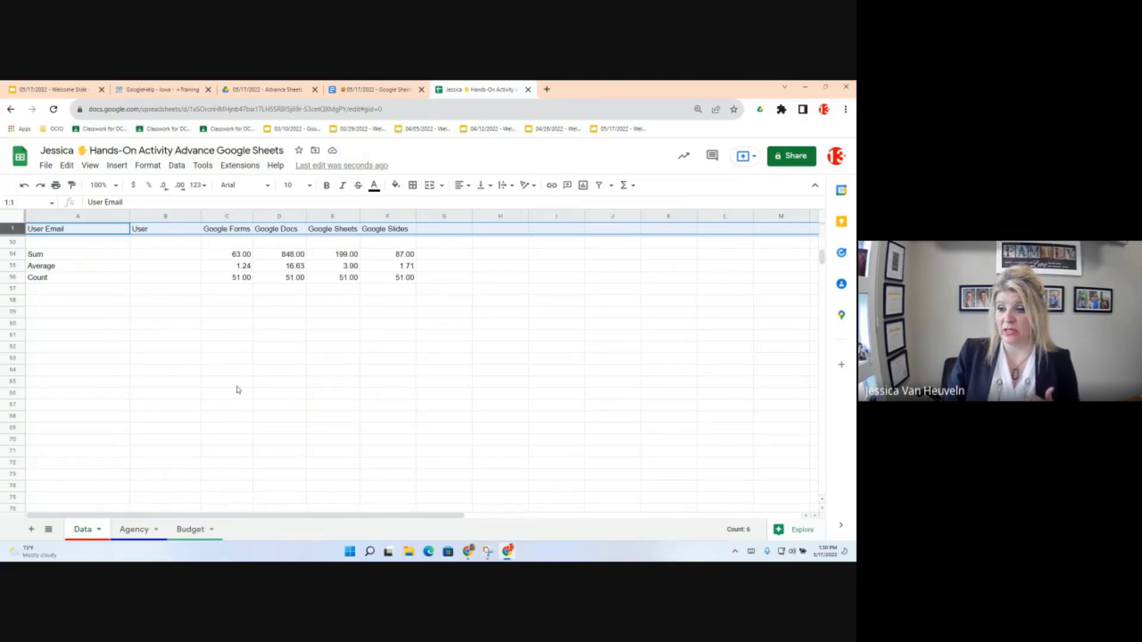
scroll(236, 390, "up", 2)
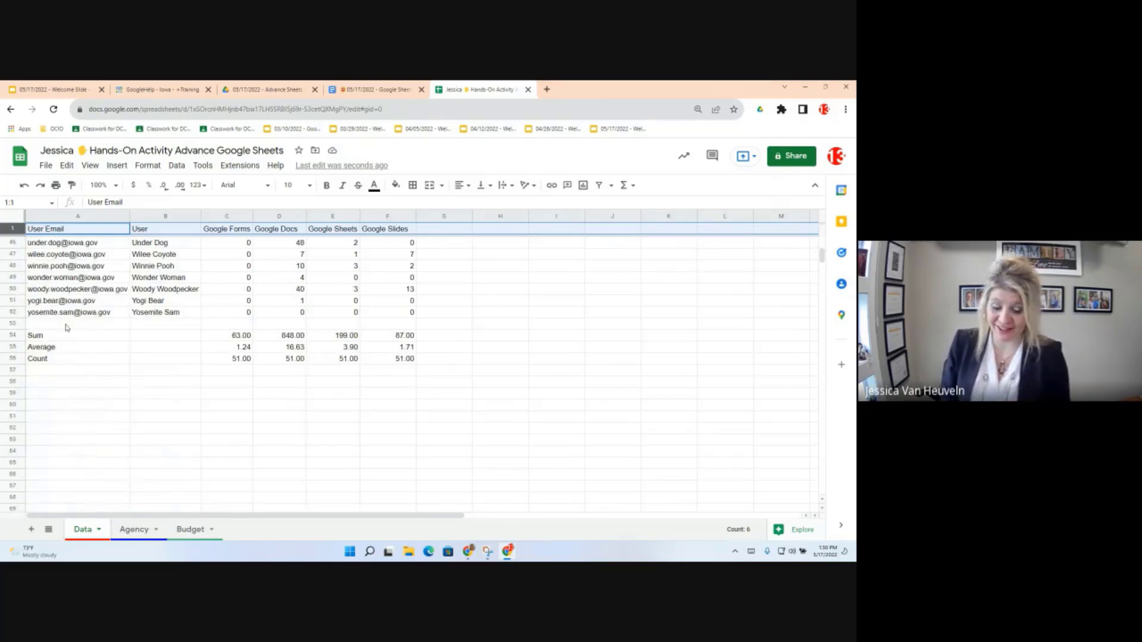
Step: Enter the new user's email in A53 and their full name in B53
left_click(67, 326)
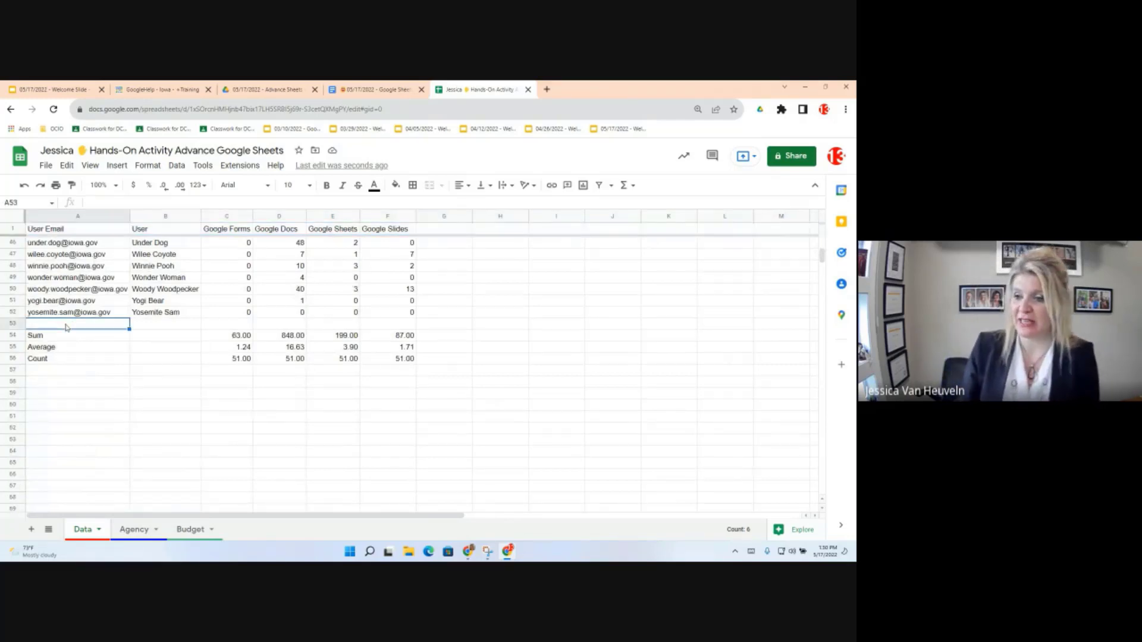
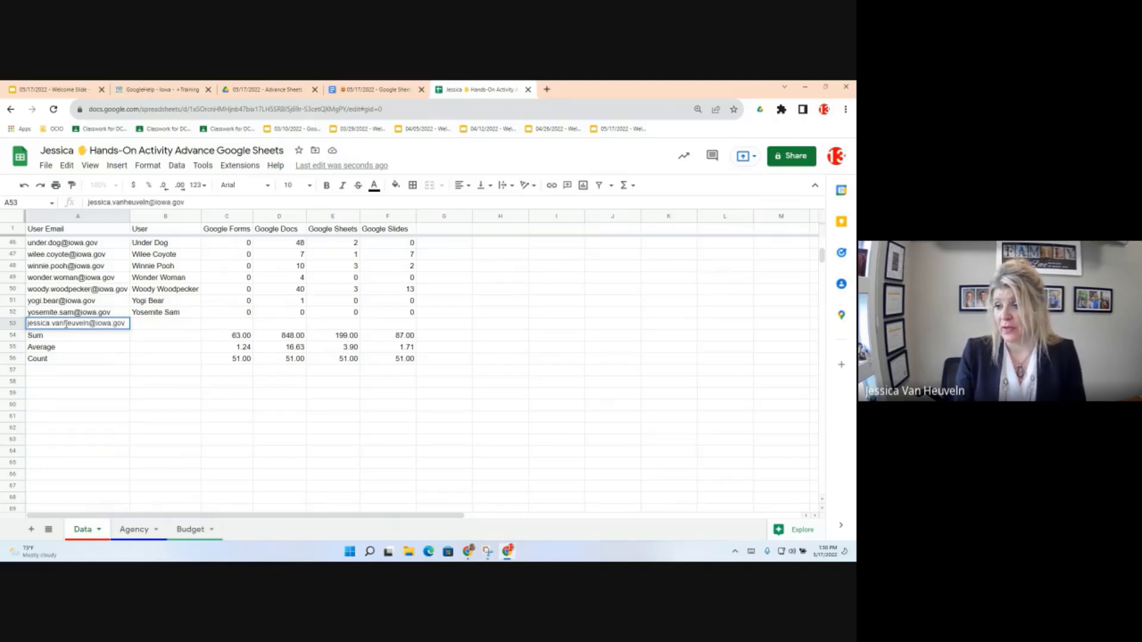
key("Tab")
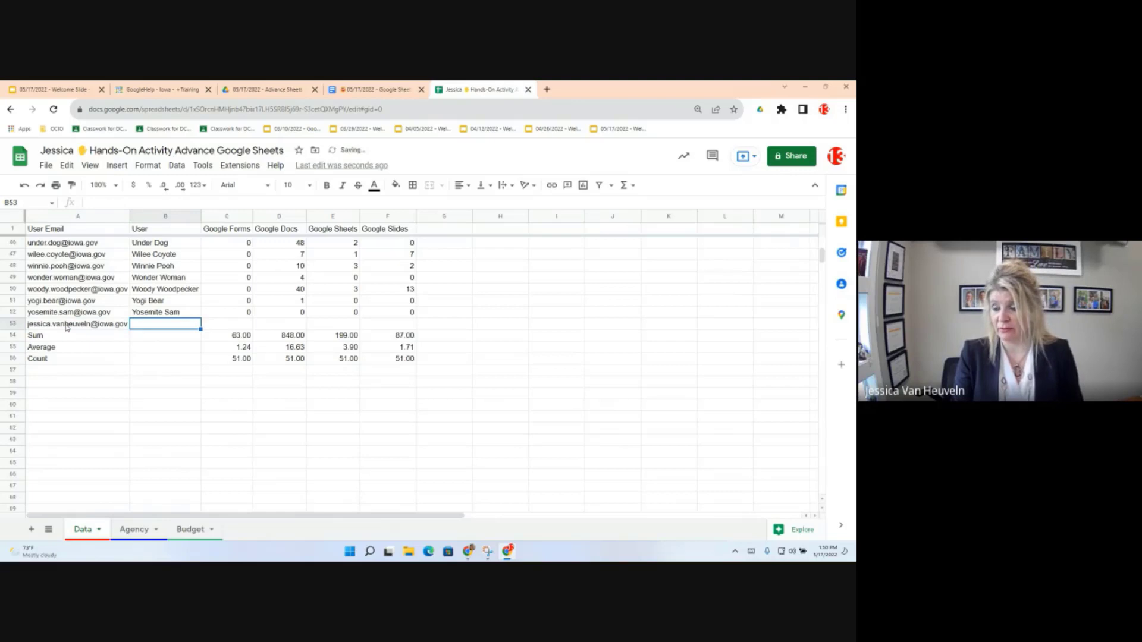
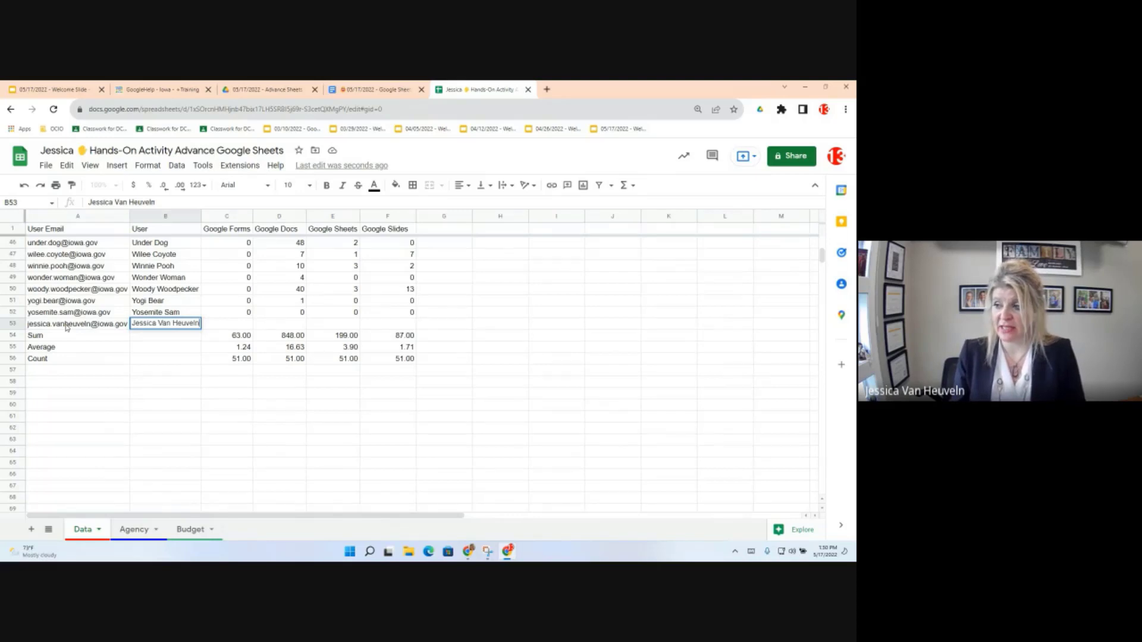
key("Tab")
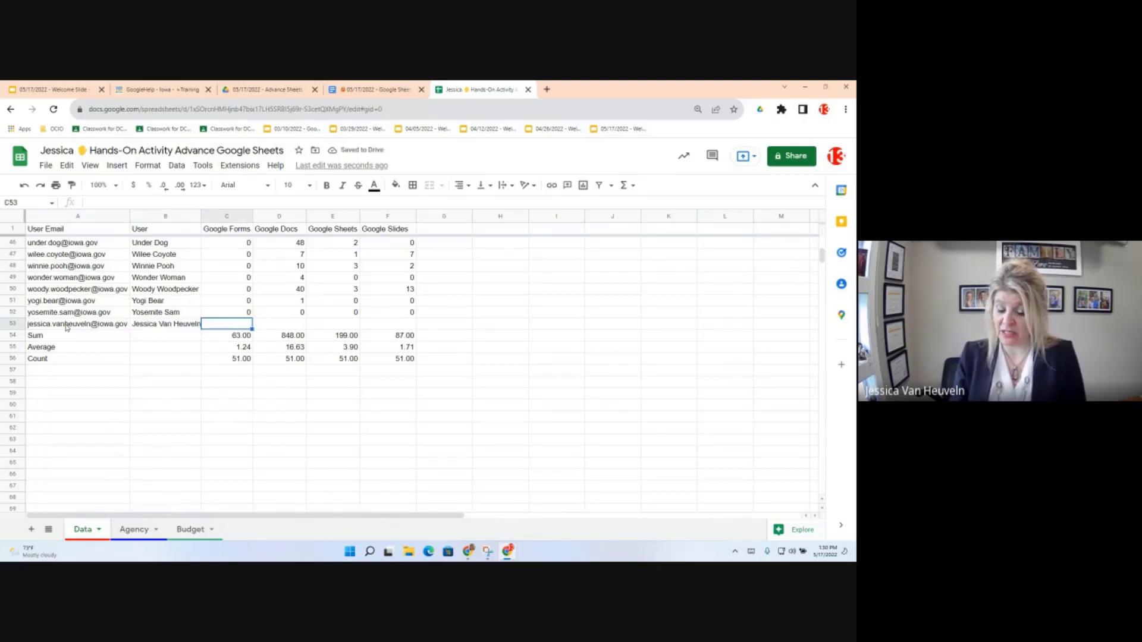
Step: Fill C53:F53 with 0 Forms, 0 Docs, 0 Sheets and 15 Slides
type("0")
key("Tab")
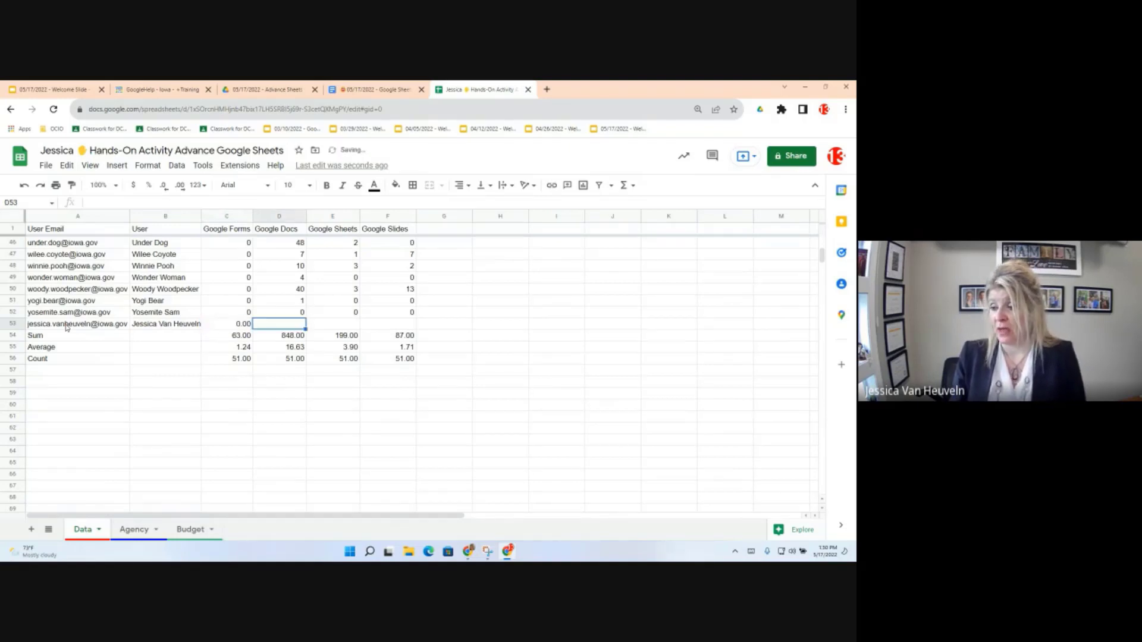
type("0")
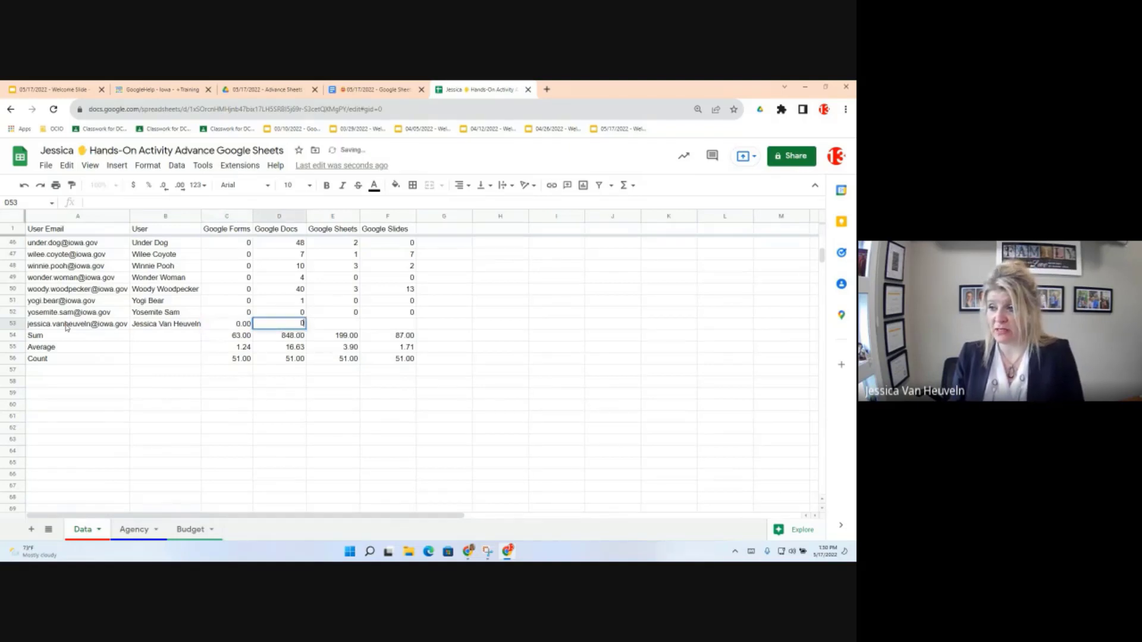
key("Tab")
type("0")
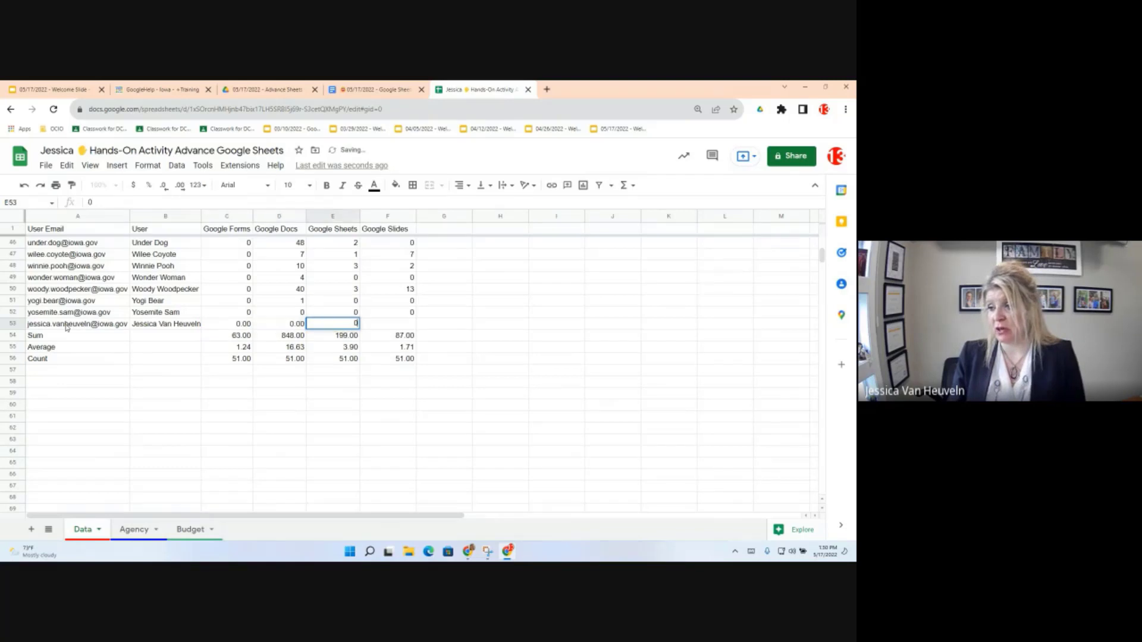
key("Tab")
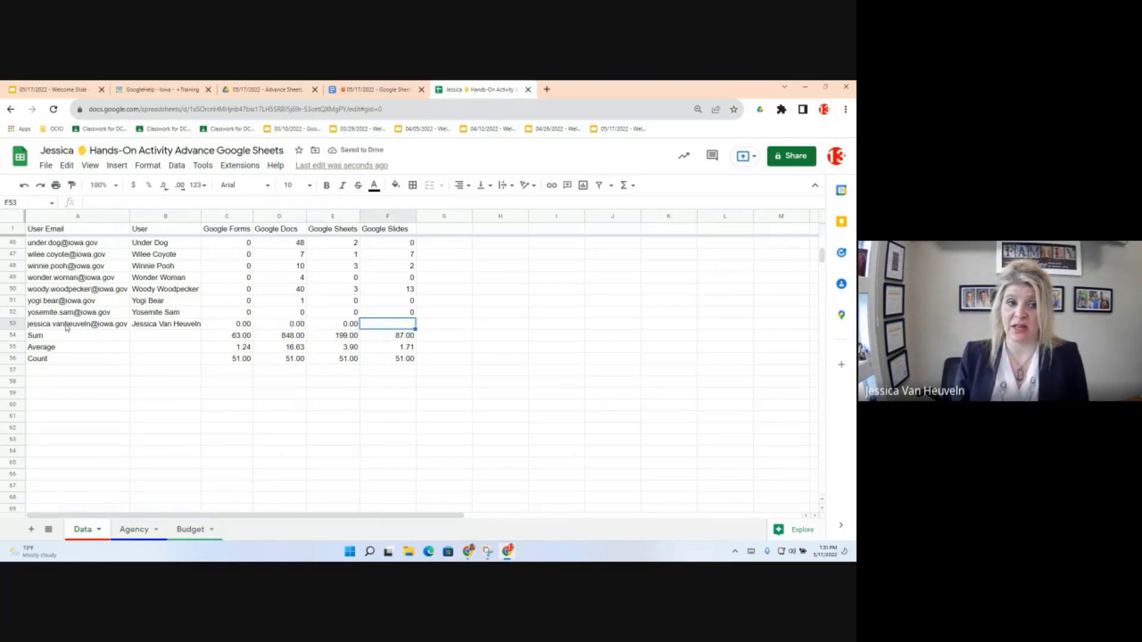
type("15")
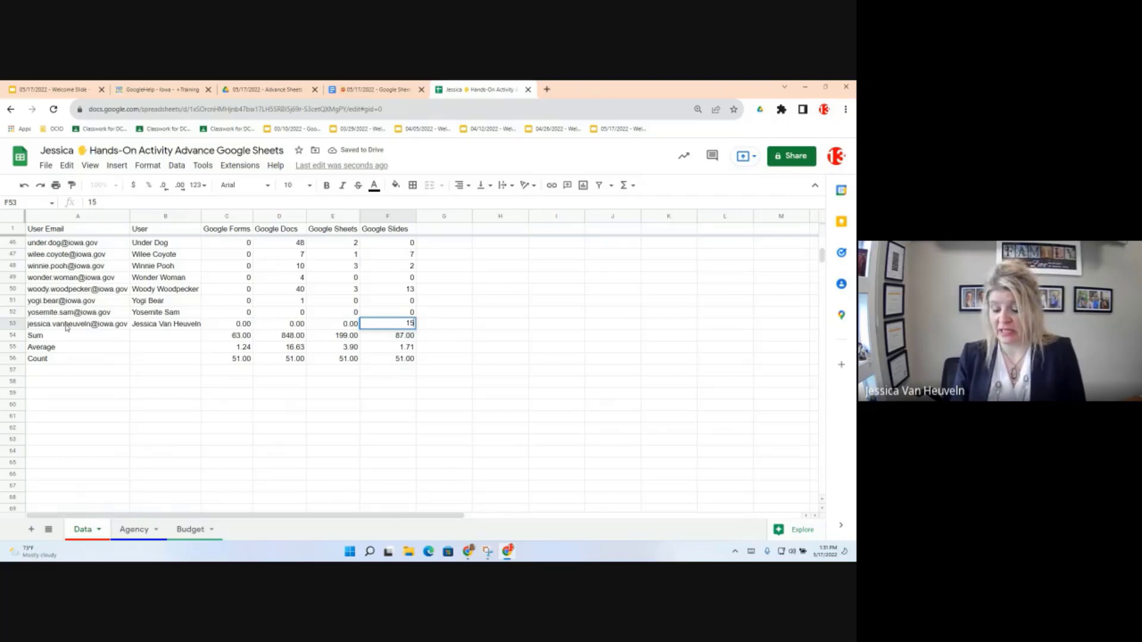
key("Return")
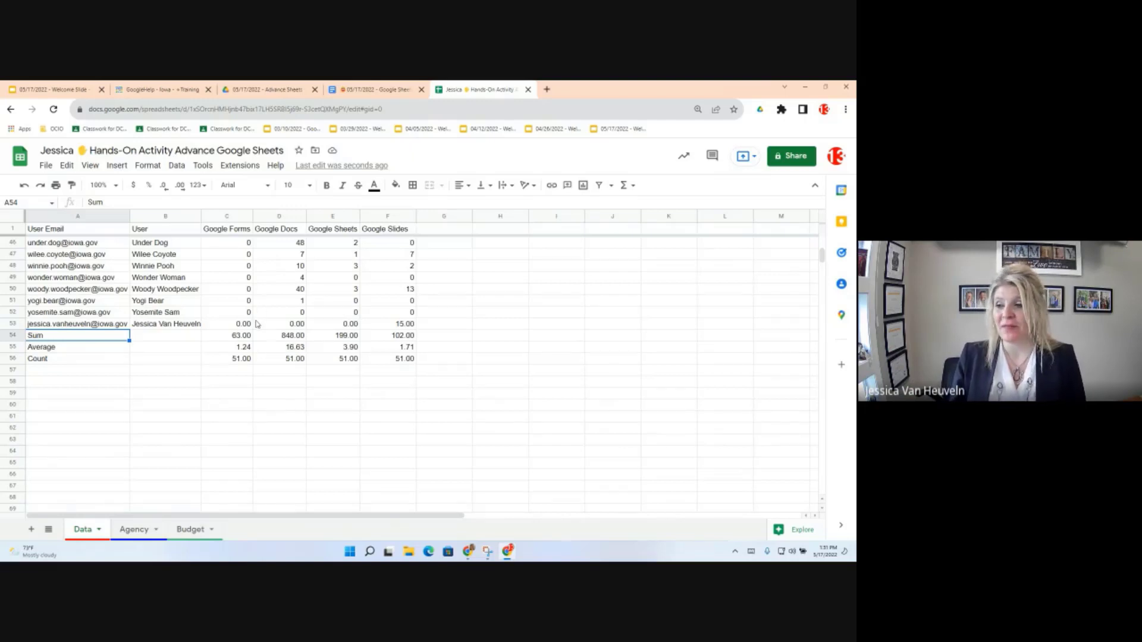
Step: Copy row 52's count formatting onto C53:F53 with Paint format
left_click_drag(236, 317, 405, 313)
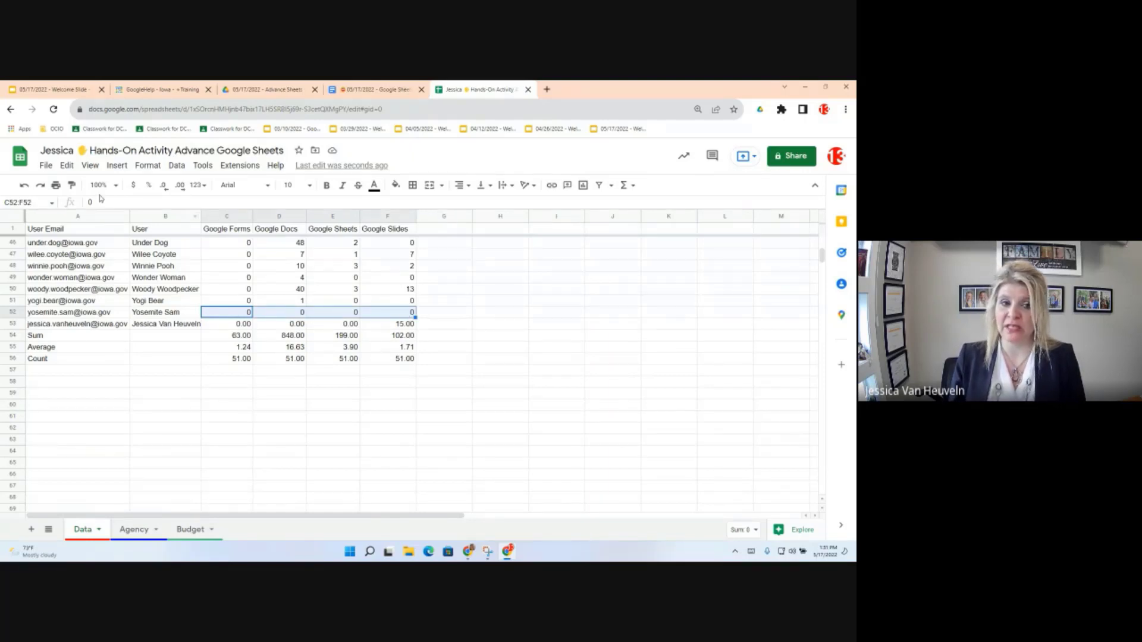
left_click(70, 185)
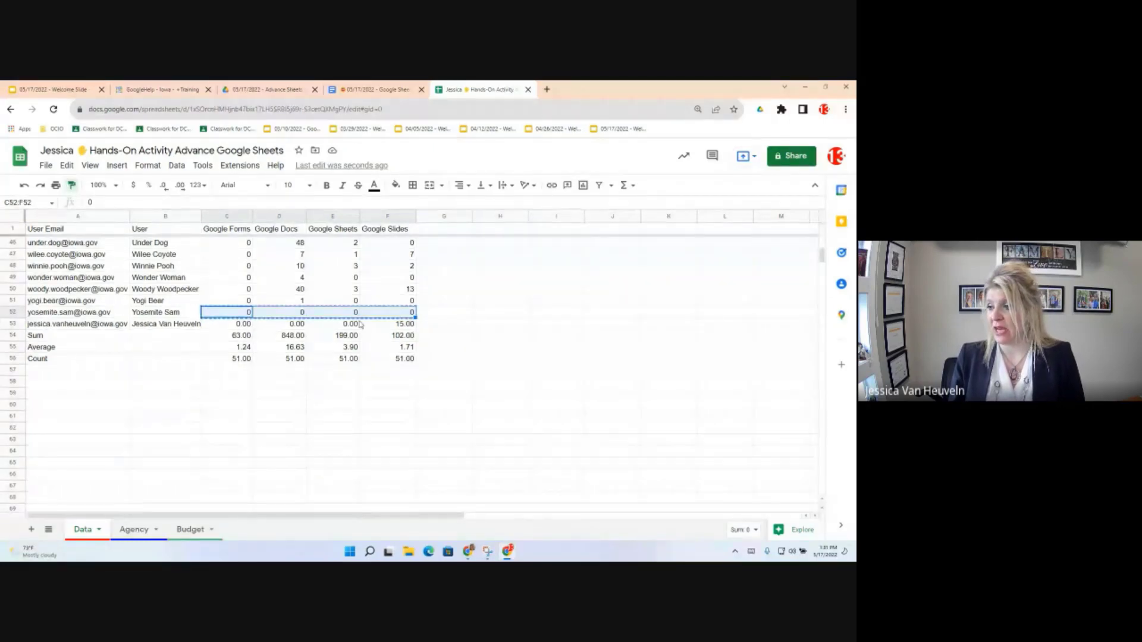
left_click_drag(244, 324, 413, 326)
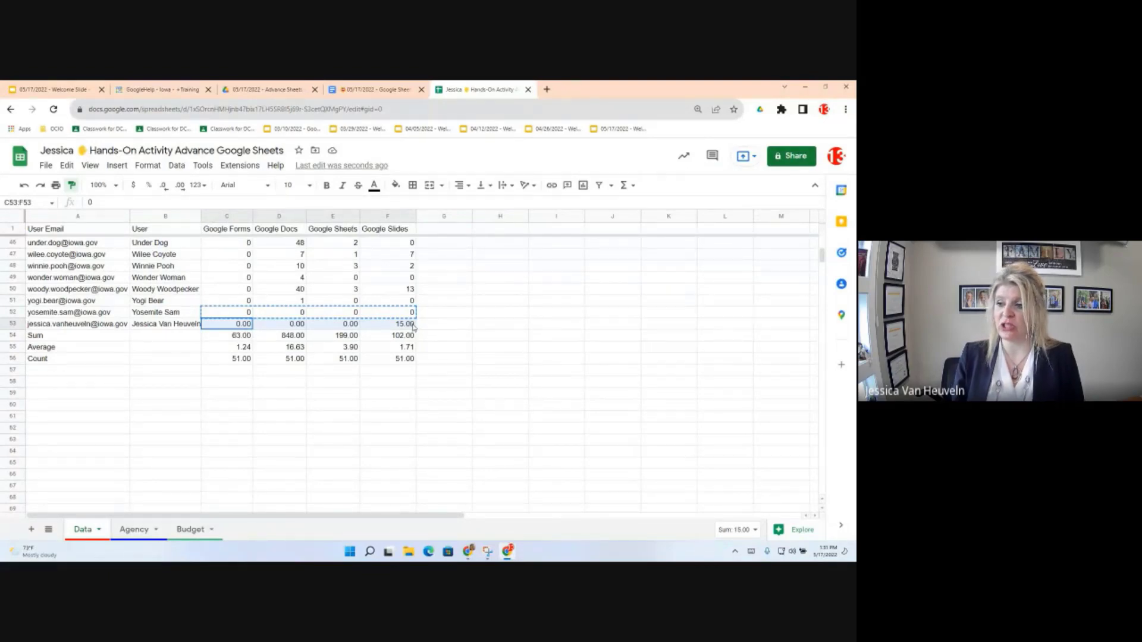
left_click_drag(413, 327, 413, 326)
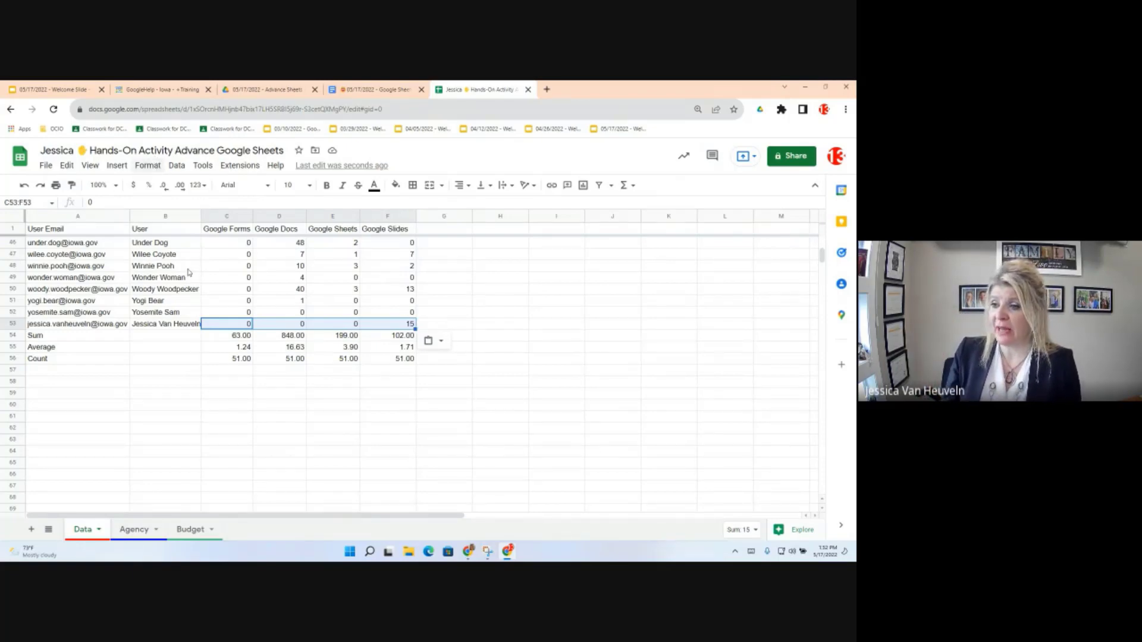
left_click(148, 265)
left_click(176, 166)
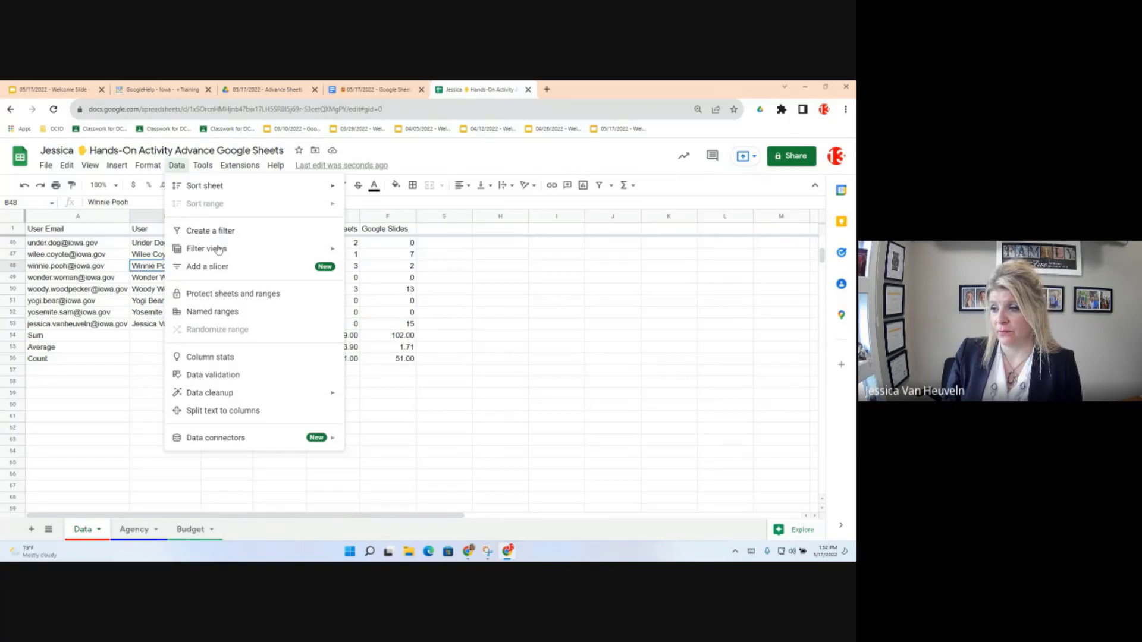
Step: Apply the saved 'Greater than 10 SLides' filter view from the Filter views list
left_click(334, 252)
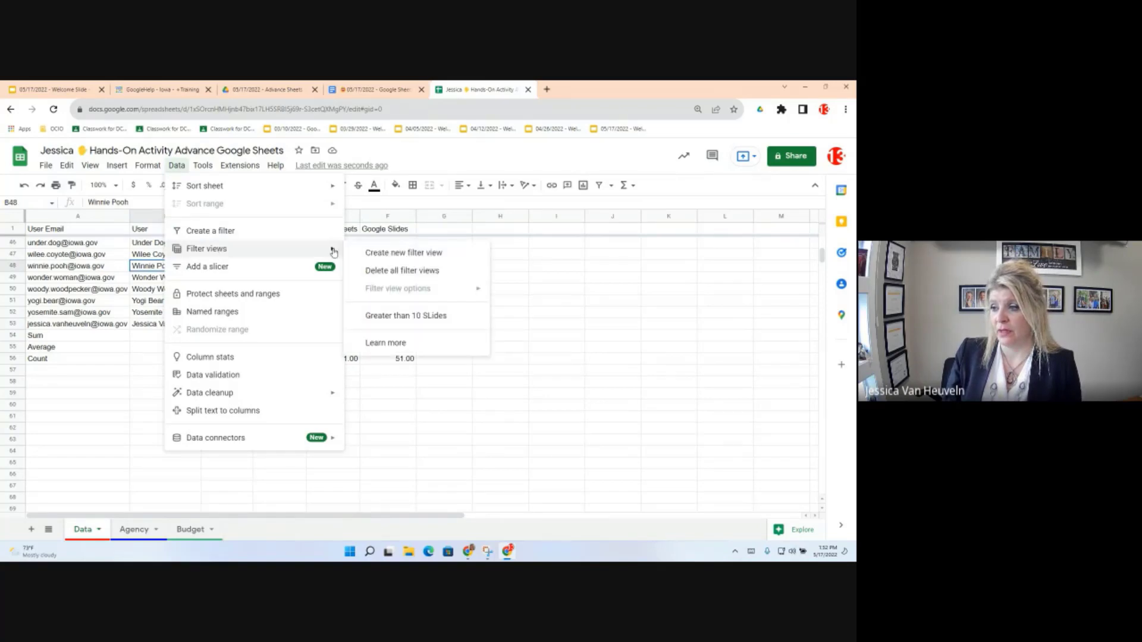
left_click(408, 321)
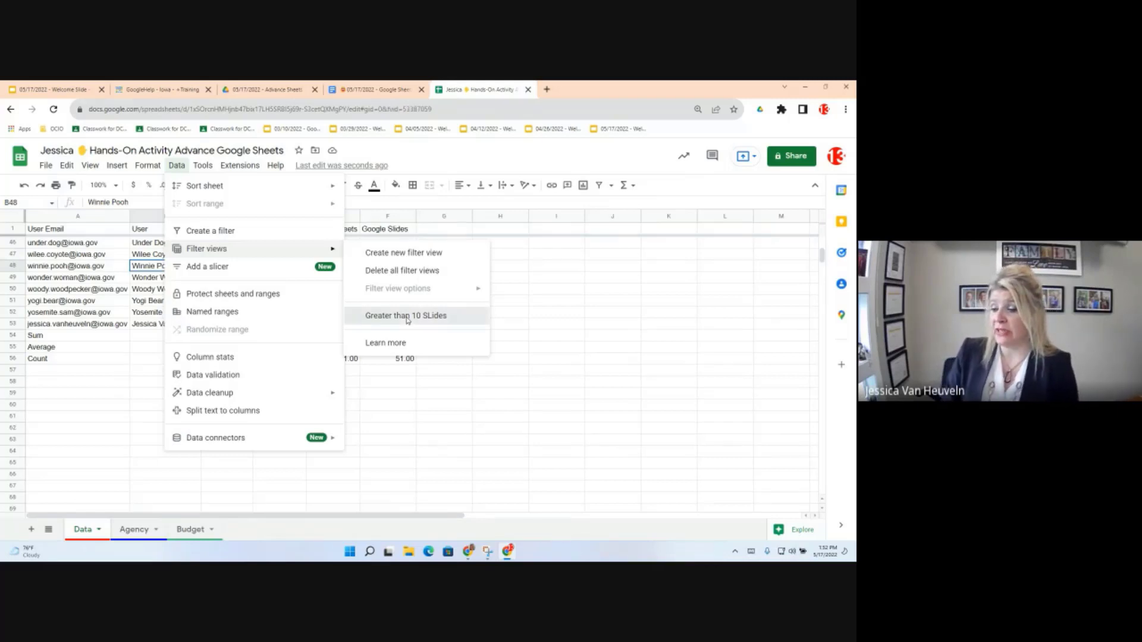
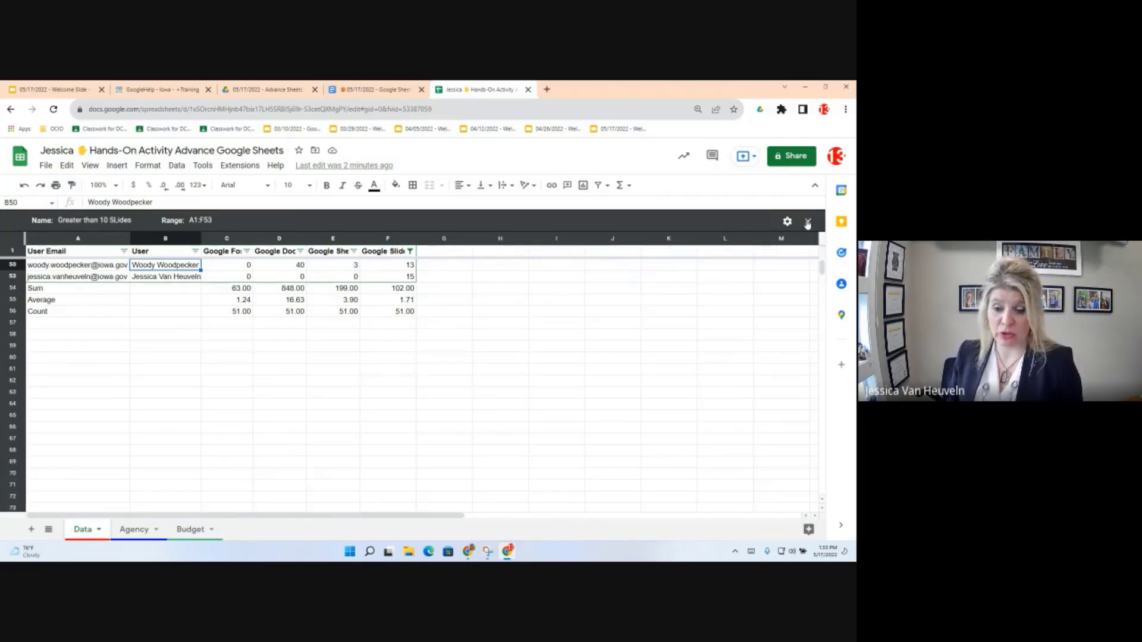
Step: Close the filter view on the Data sheet and click an empty cell
left_click(807, 222)
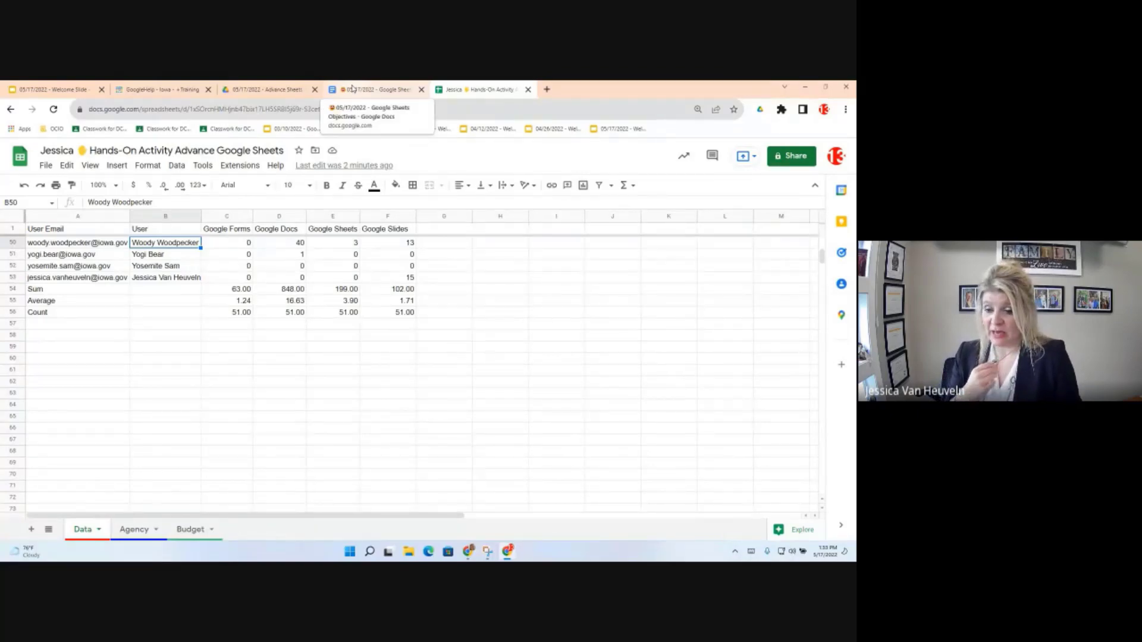
left_click(99, 442)
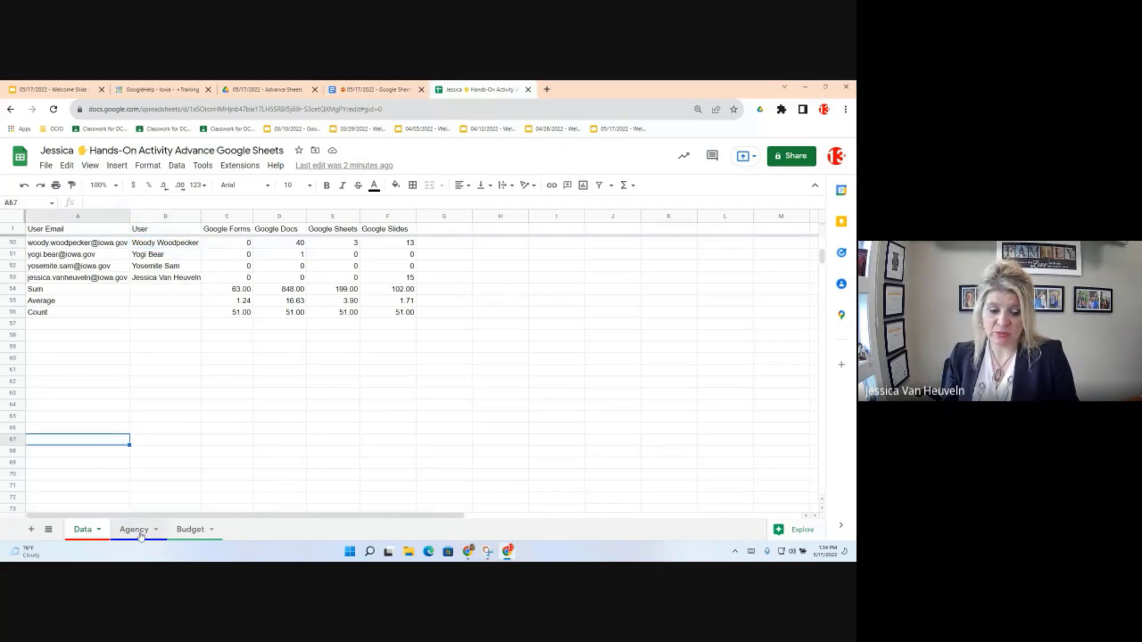
Step: On the Agency sheet, select all the data and bring up the Data menu
left_click(141, 534)
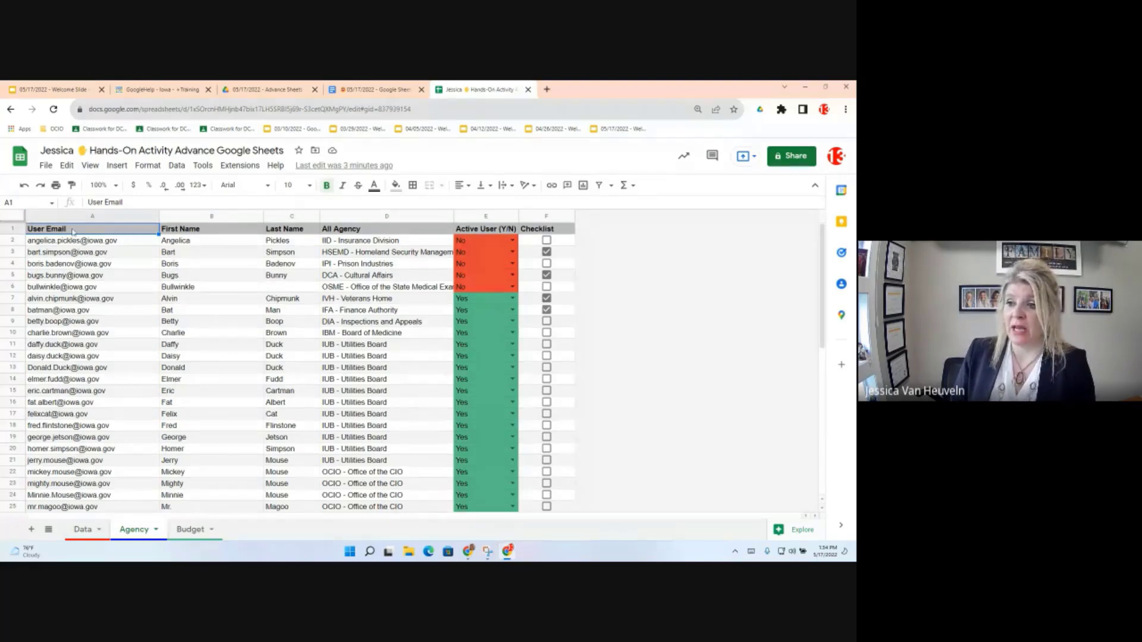
key("ctrl+a")
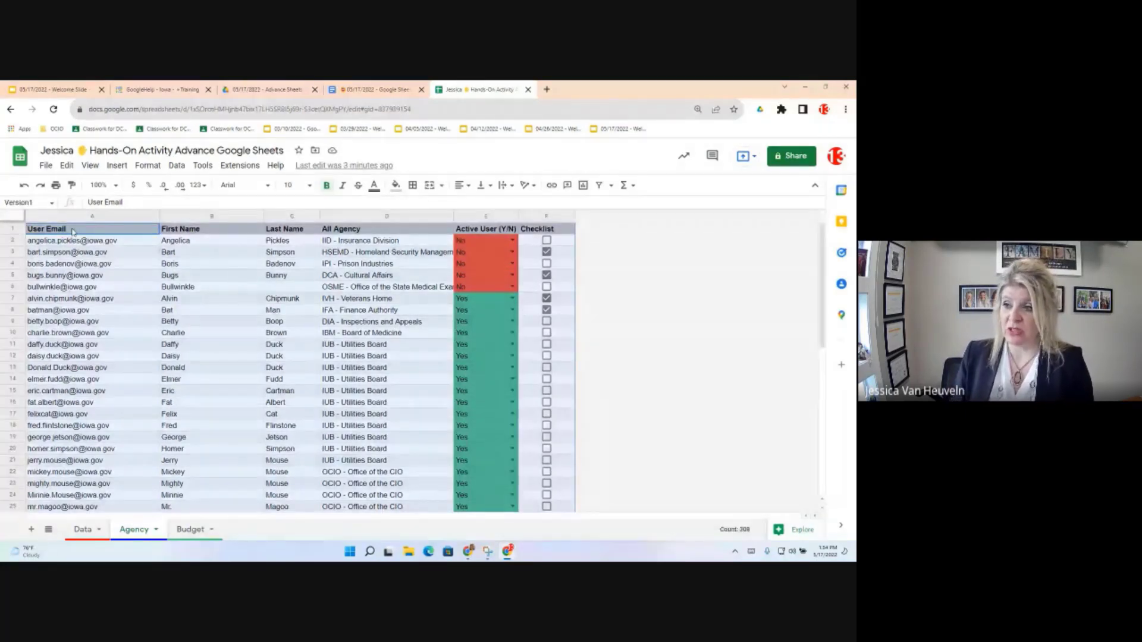
left_click(177, 166)
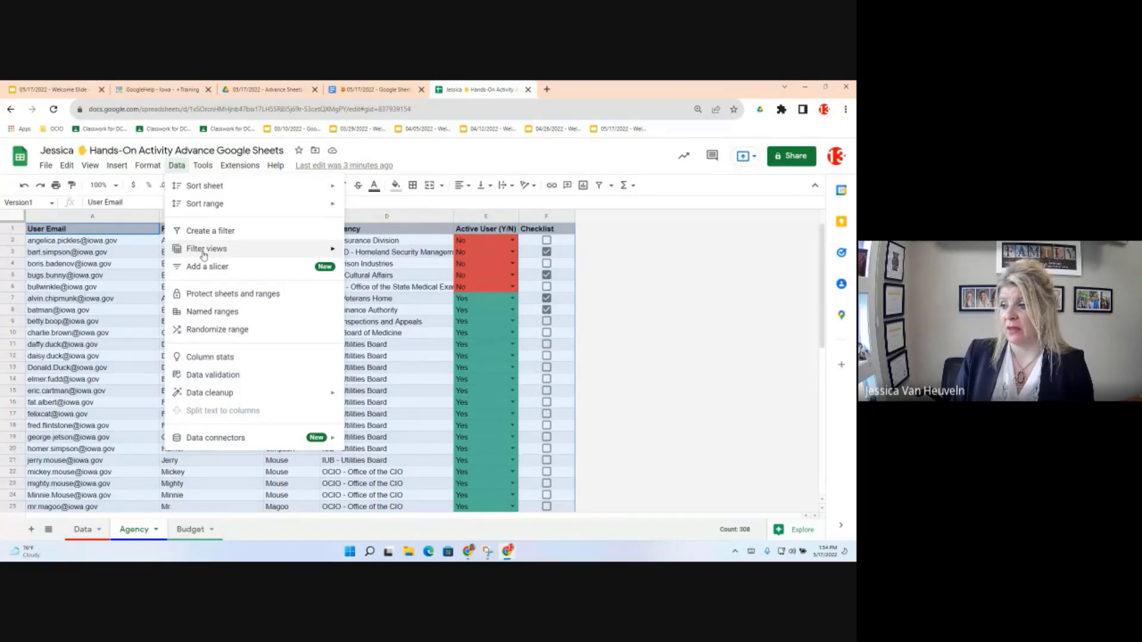
Step: Create a new filter view on the Agency data and rename it from Filter 3 to 'Not Active (red)'
mouse_move(203, 255)
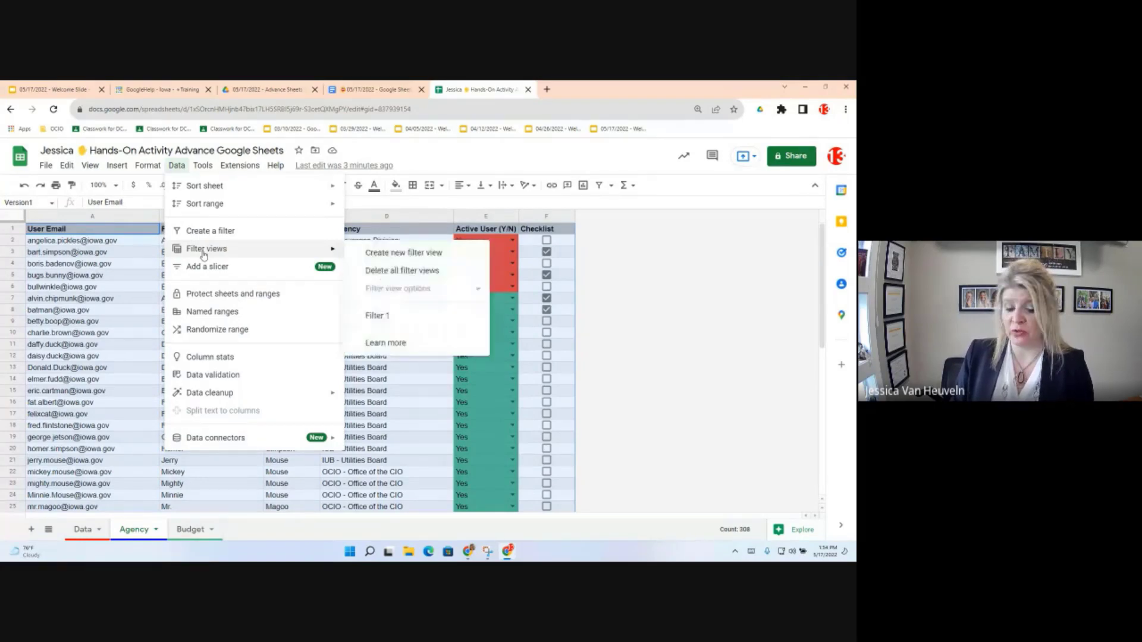
left_click(390, 254)
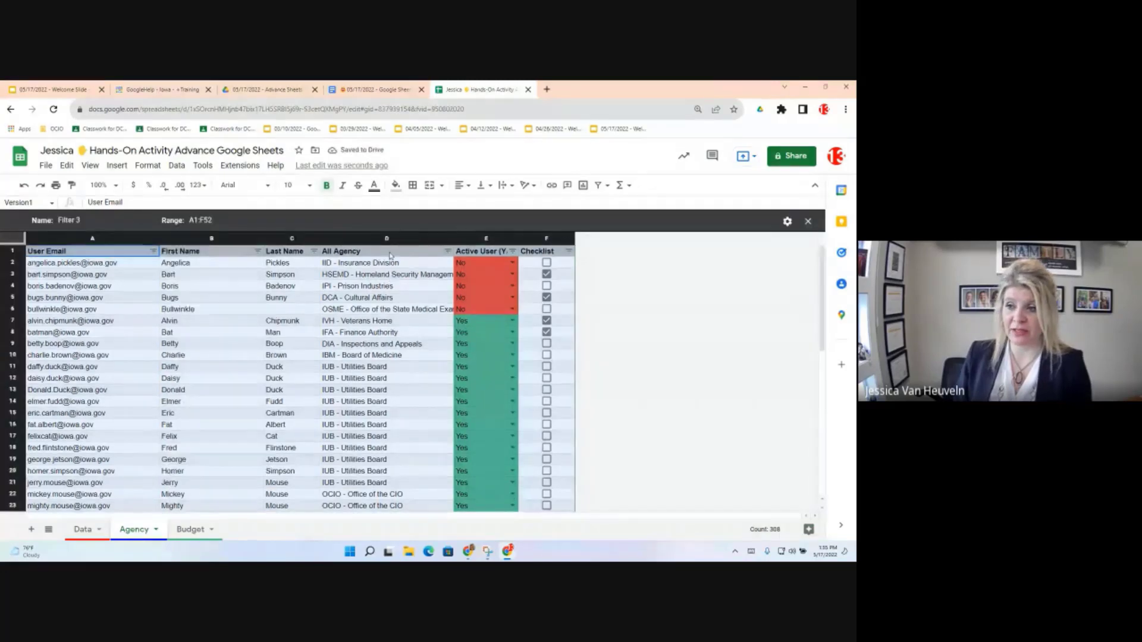
left_click(79, 221)
left_click_drag(105, 225, 57, 204)
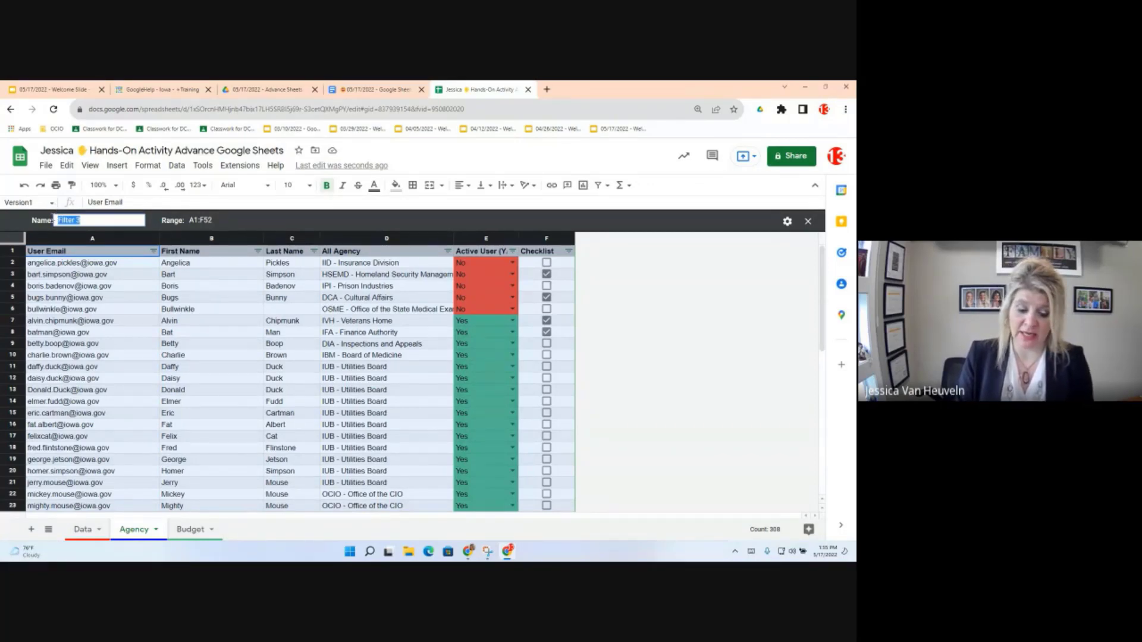
type("Not Active (red")
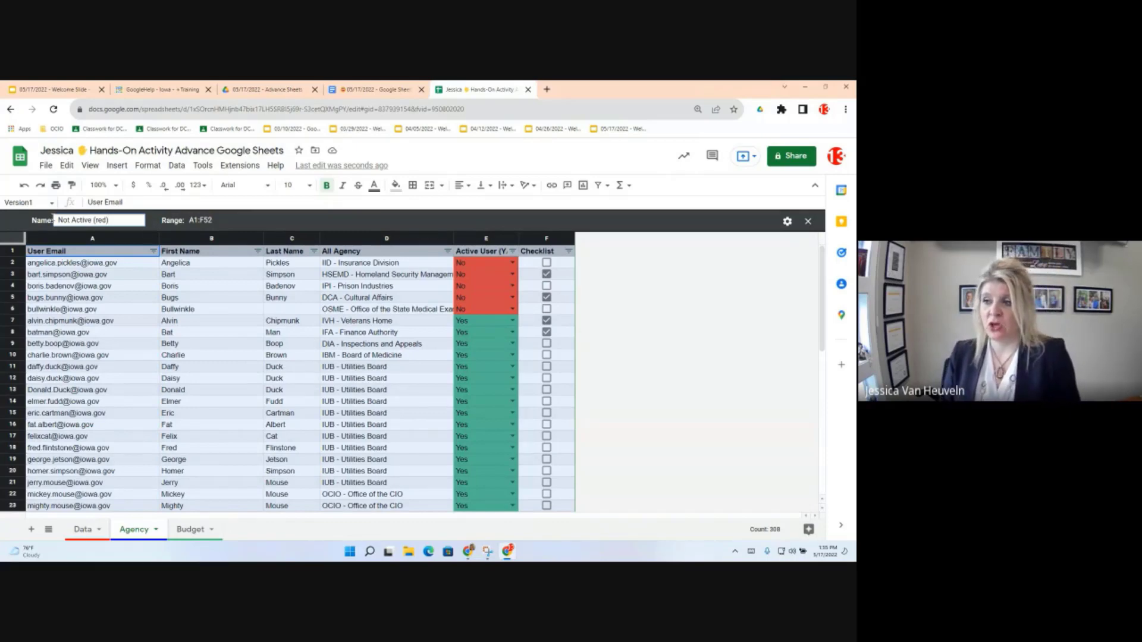
left_click(250, 321)
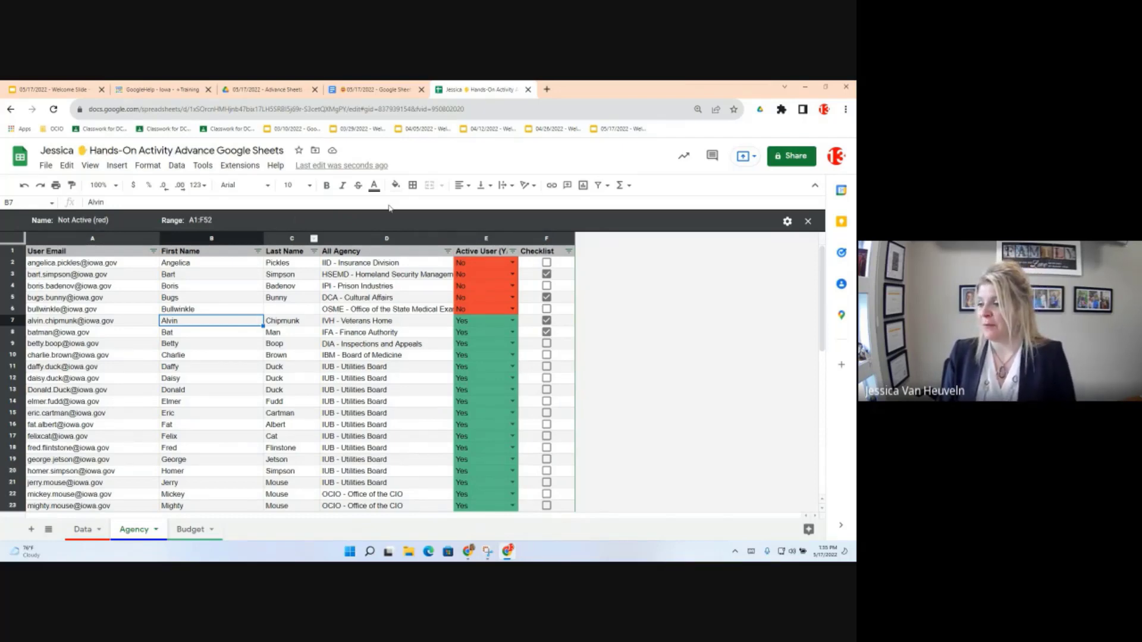
Step: Filter the Active User (Y/N) column by fill color #EA4335
left_click(512, 251)
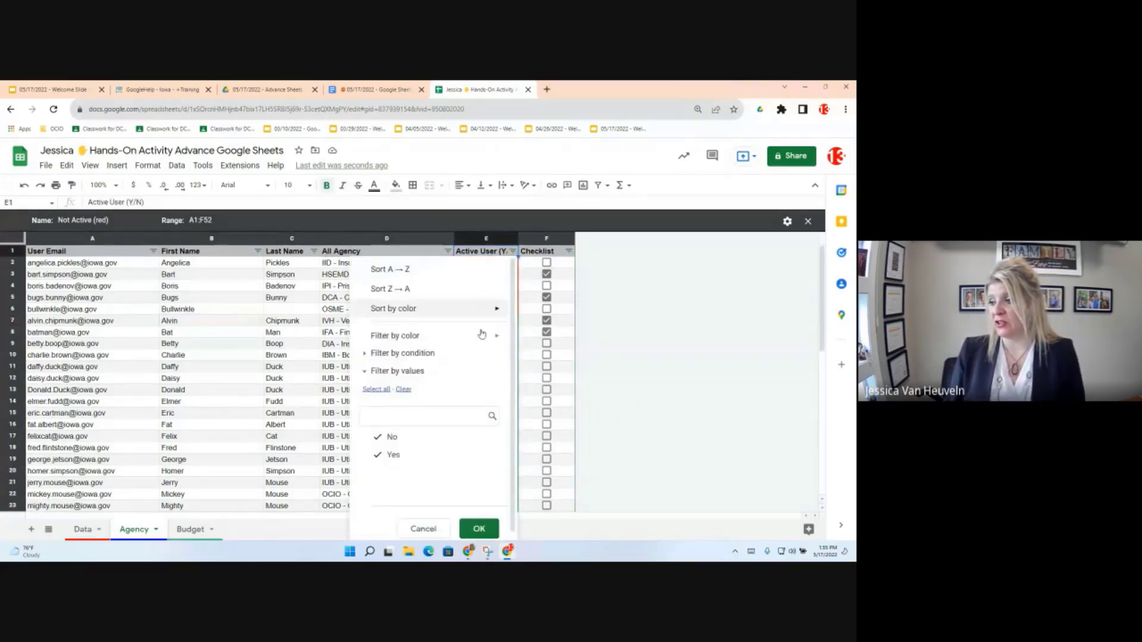
mouse_move(498, 339)
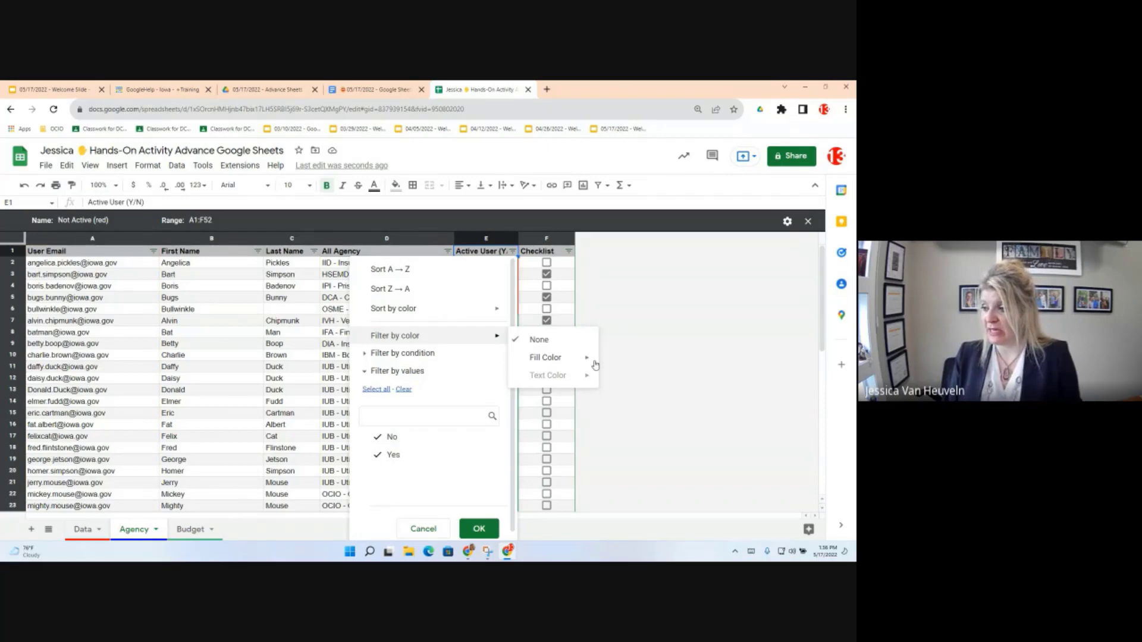
mouse_move(592, 365)
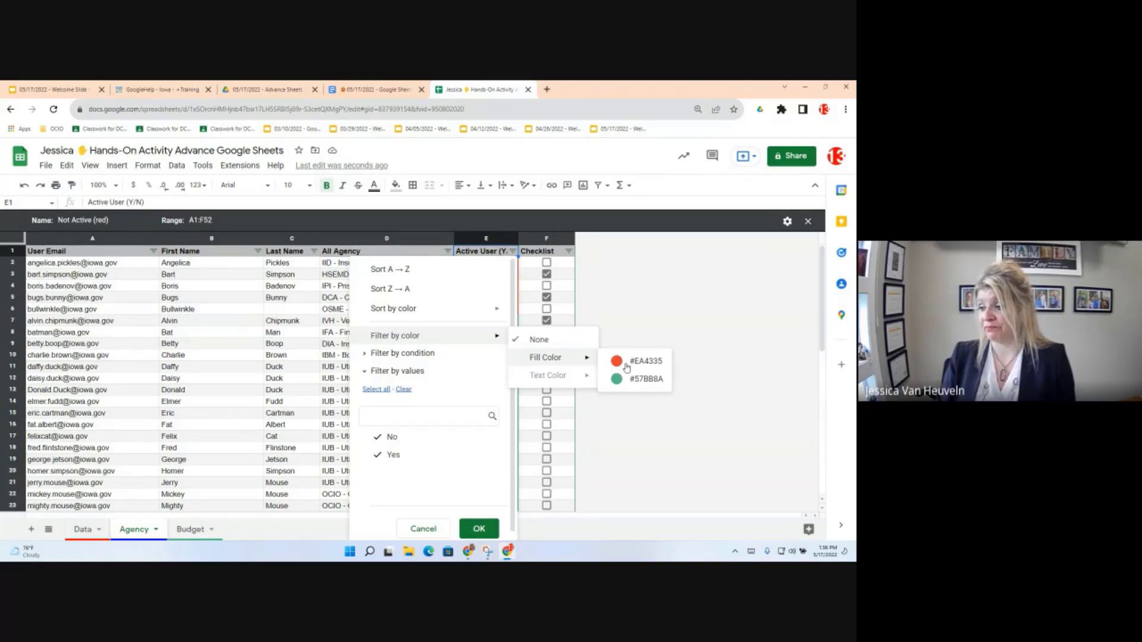
left_click(626, 365)
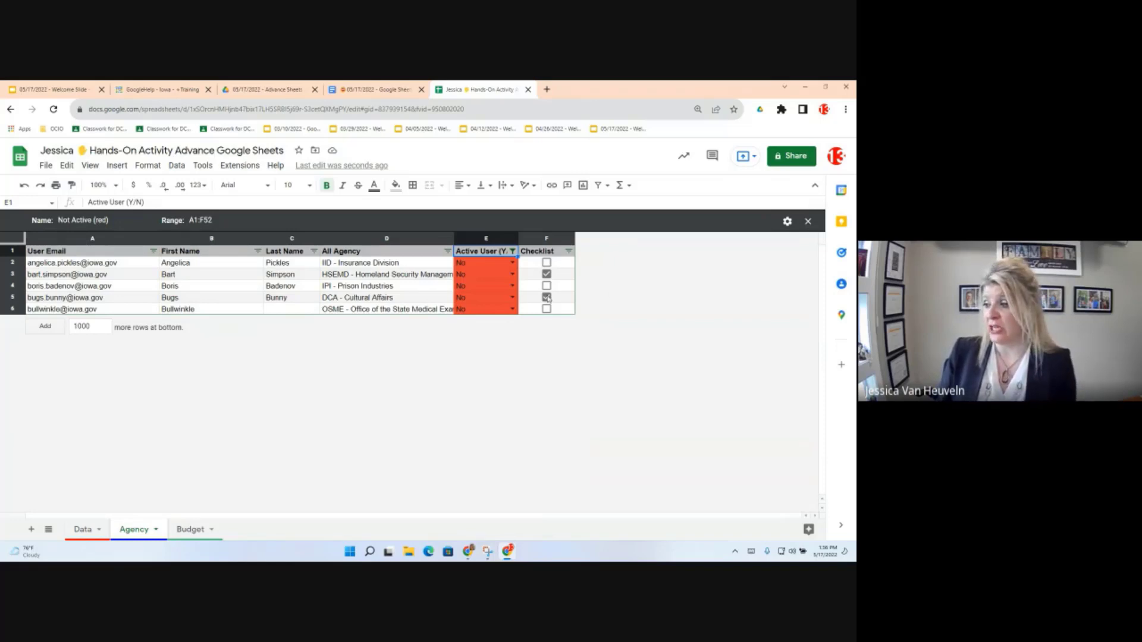
Step: Change cell E6's Active User value to Yes and reload the page to refresh the view
left_click(513, 309)
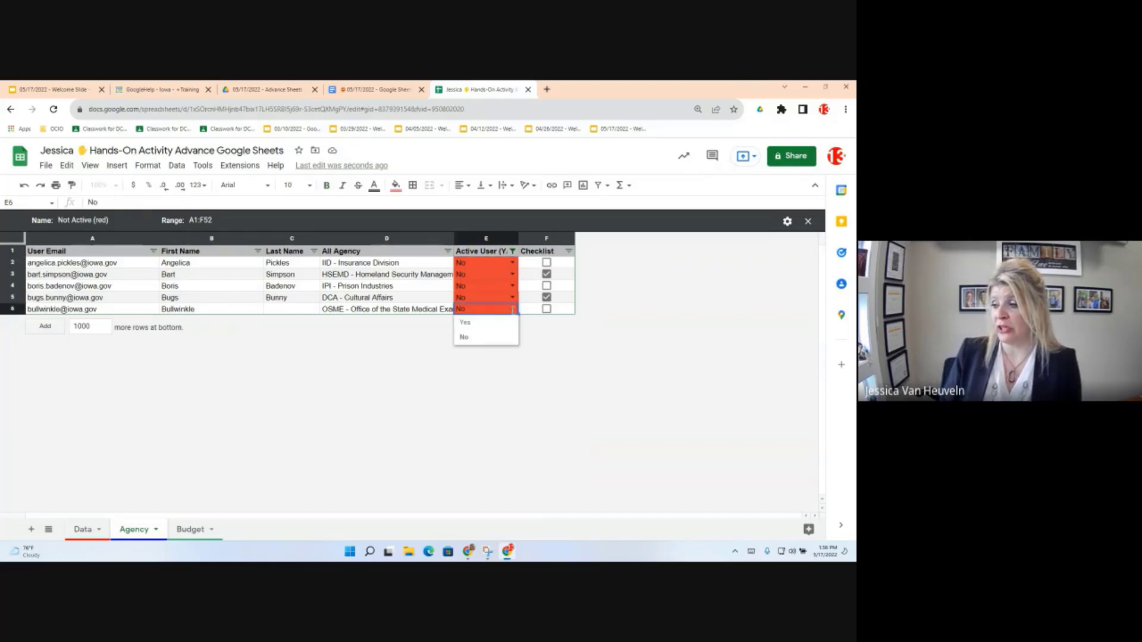
left_click(467, 323)
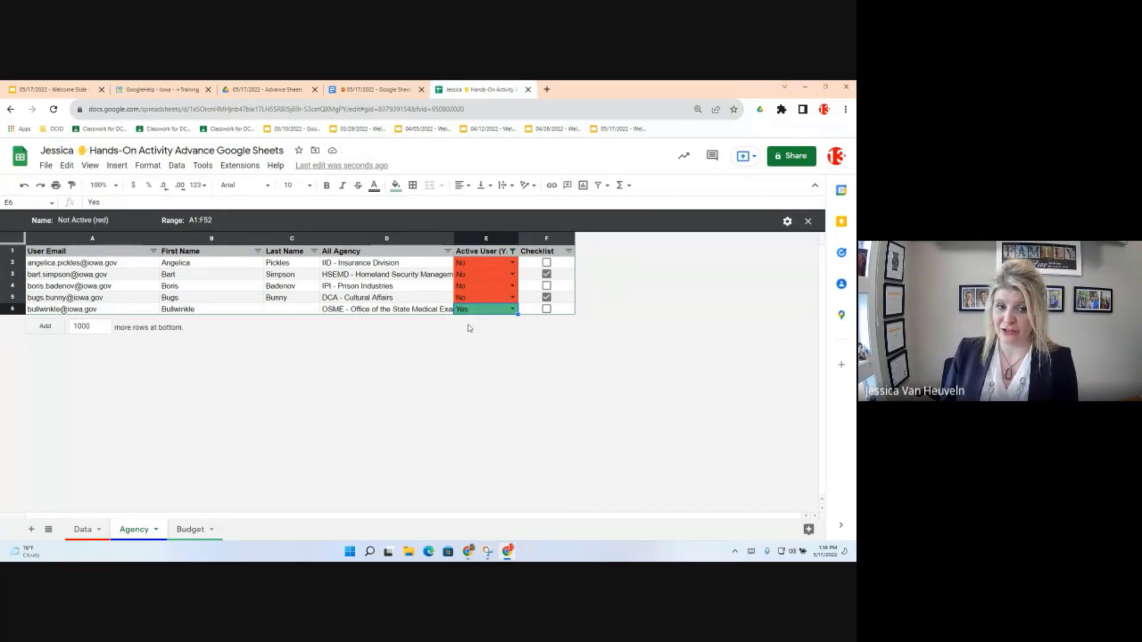
left_click(54, 110)
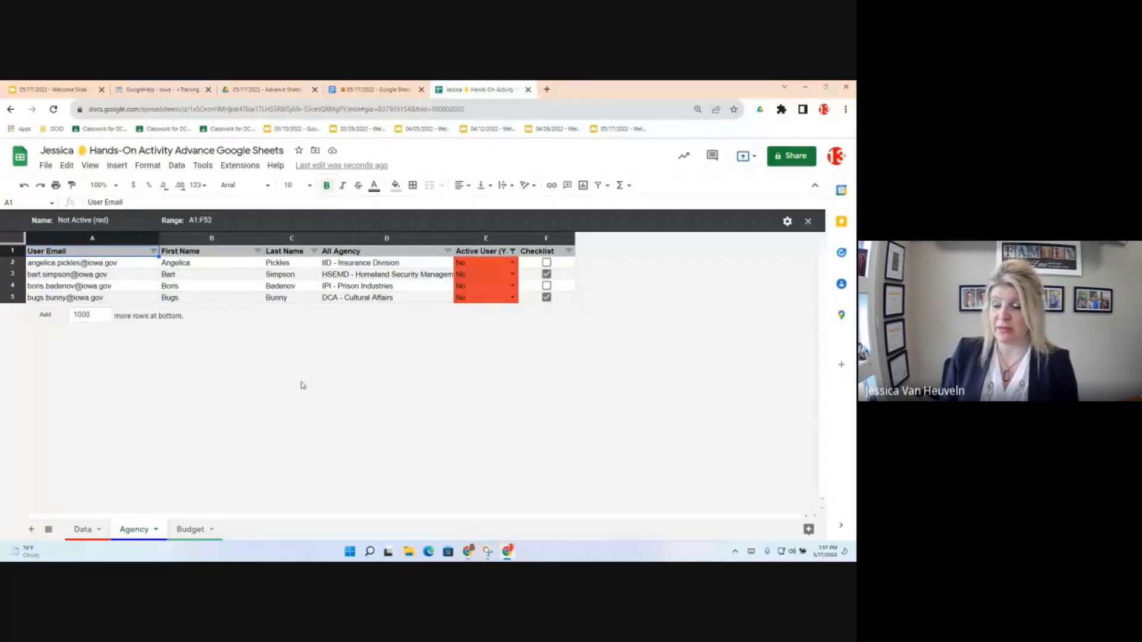
Step: Close the 'Not Active (red)' filter view and check that E6 now reads Yes
left_click(809, 222)
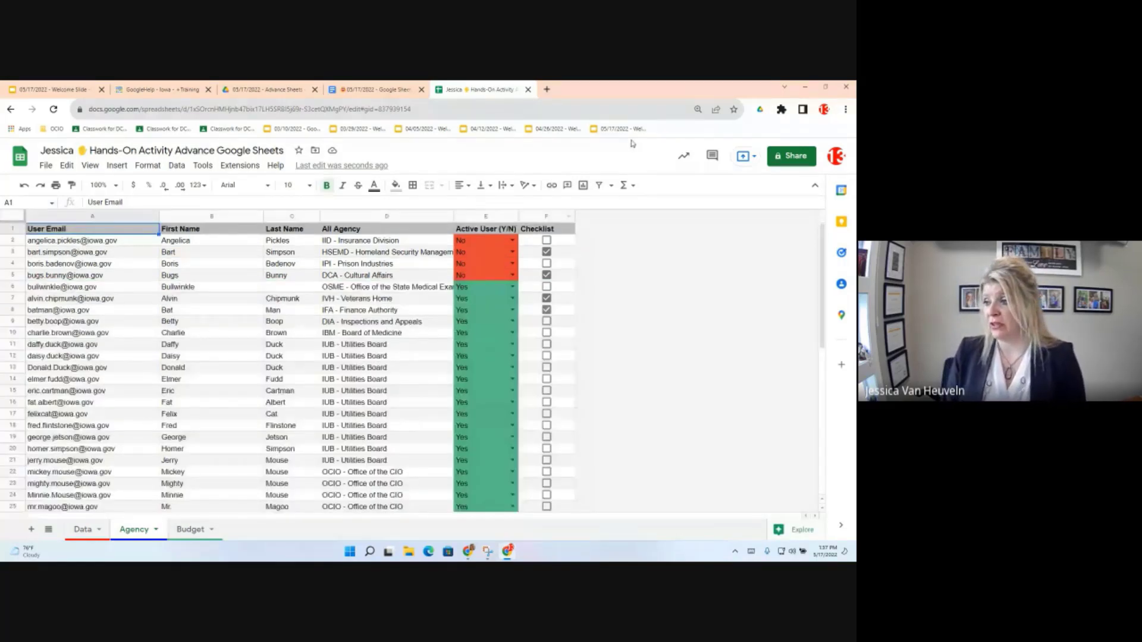
left_click(498, 291)
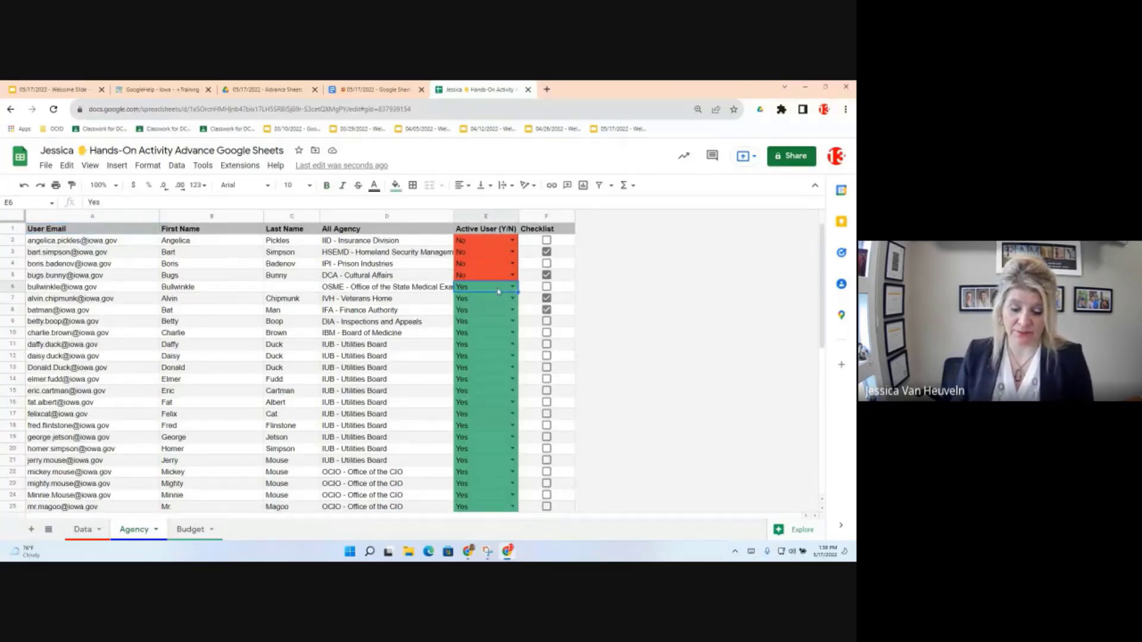
Step: Read the objectives document down to Objective 4: Let's do a Pivot Table, then return to the spreadsheet
left_click(366, 90)
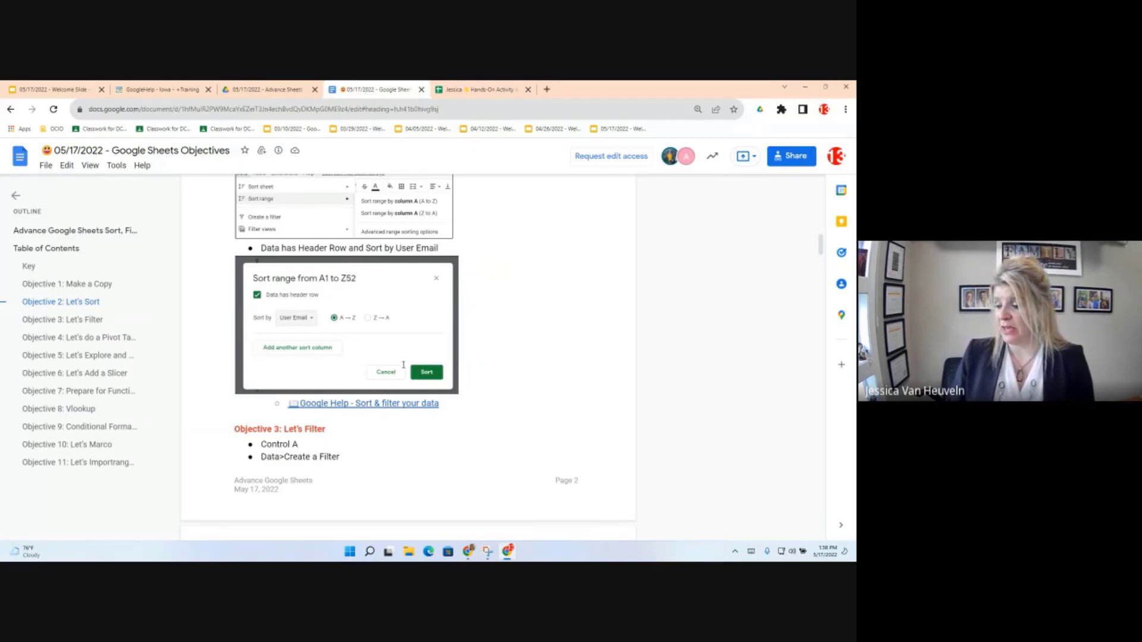
scroll(400, 423, "down", 1)
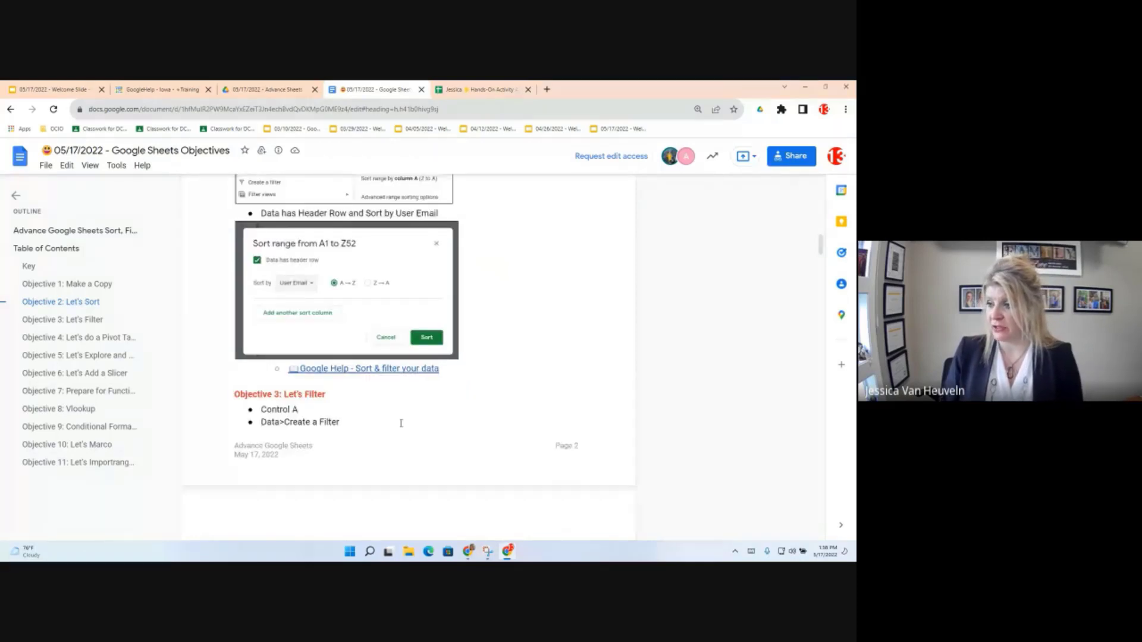
scroll(400, 424, "down", 15)
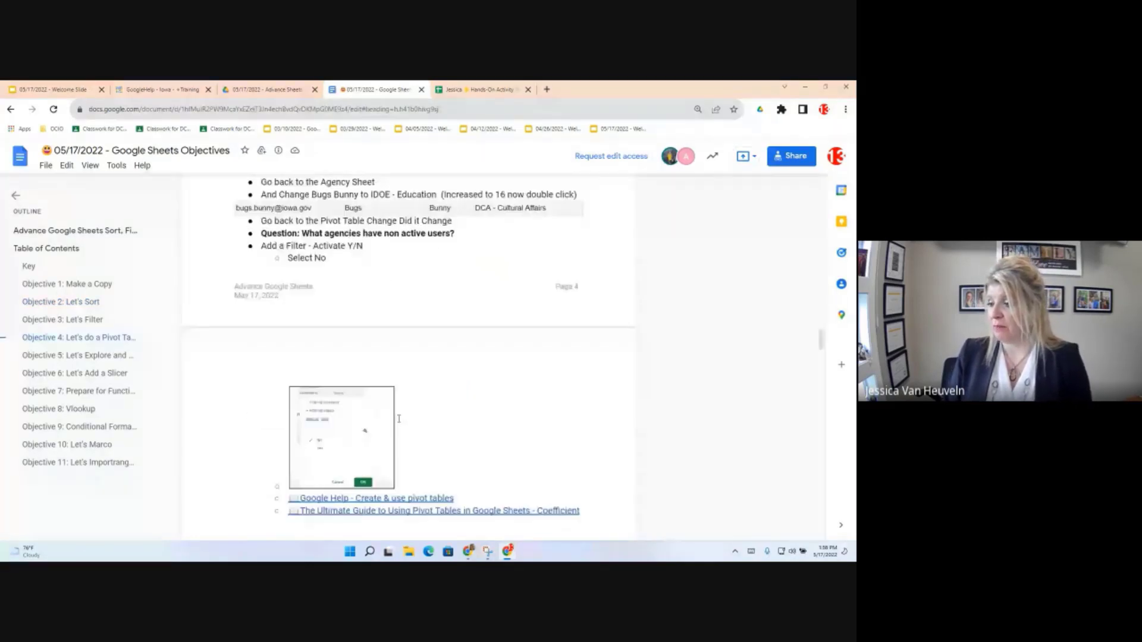
scroll(398, 419, "up", 1)
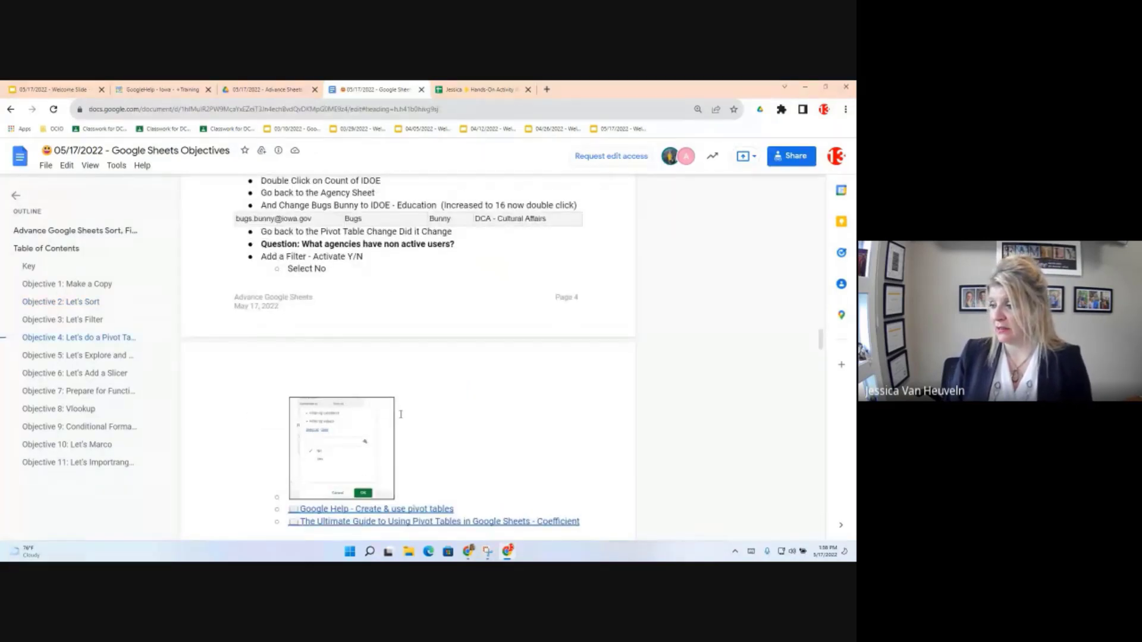
scroll(435, 368, "up", 2)
scroll(435, 357, "up", 12)
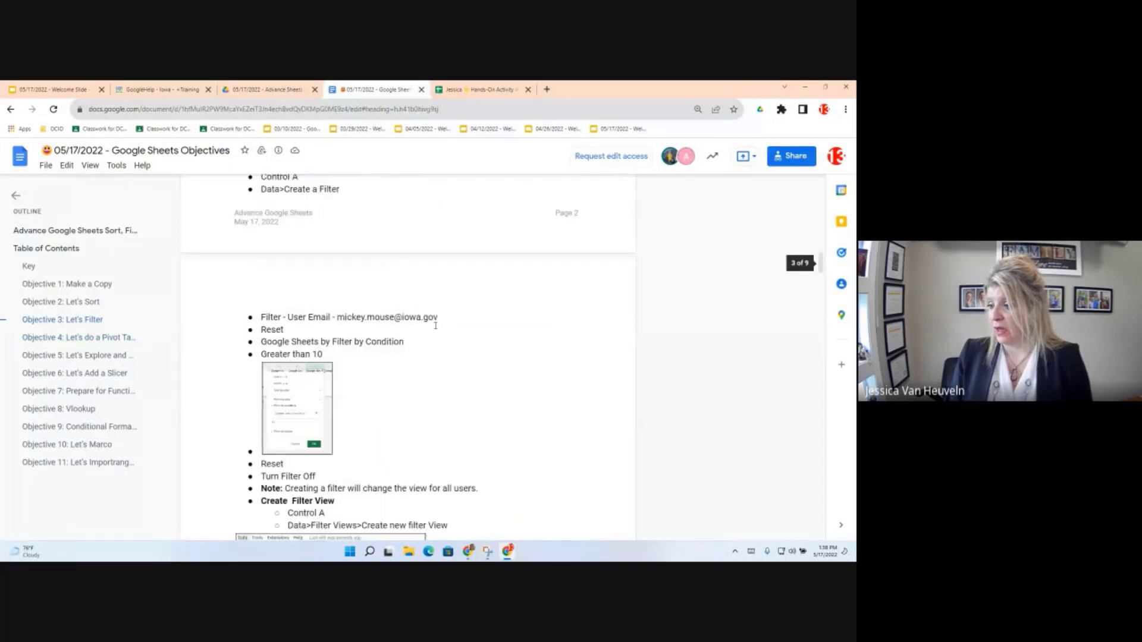
scroll(436, 325, "down", 2)
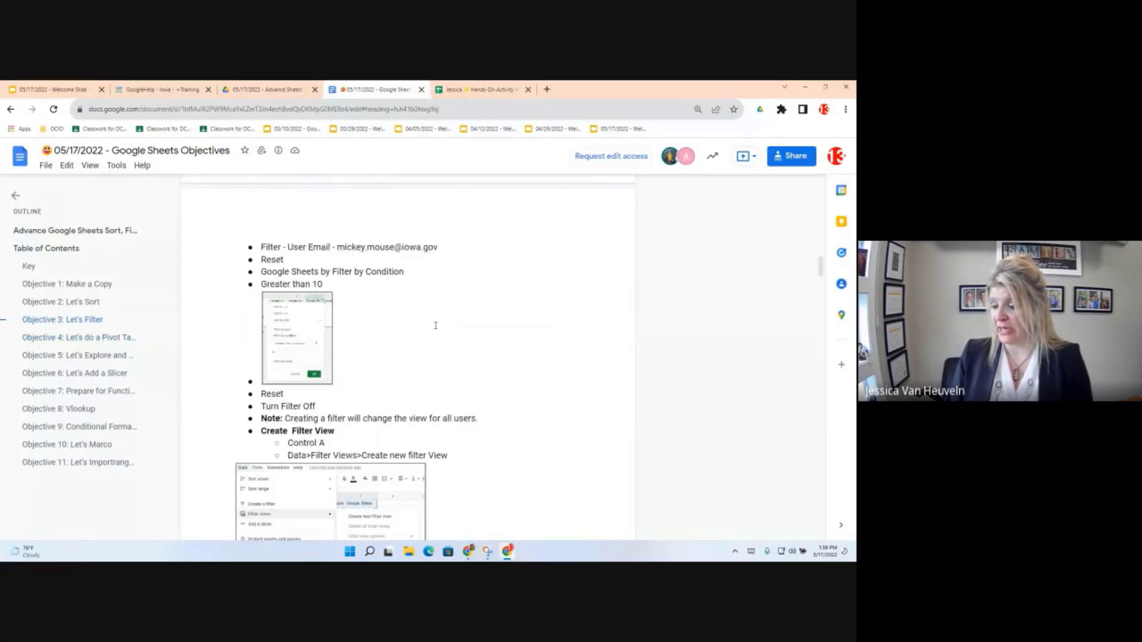
scroll(435, 325, "down", 2)
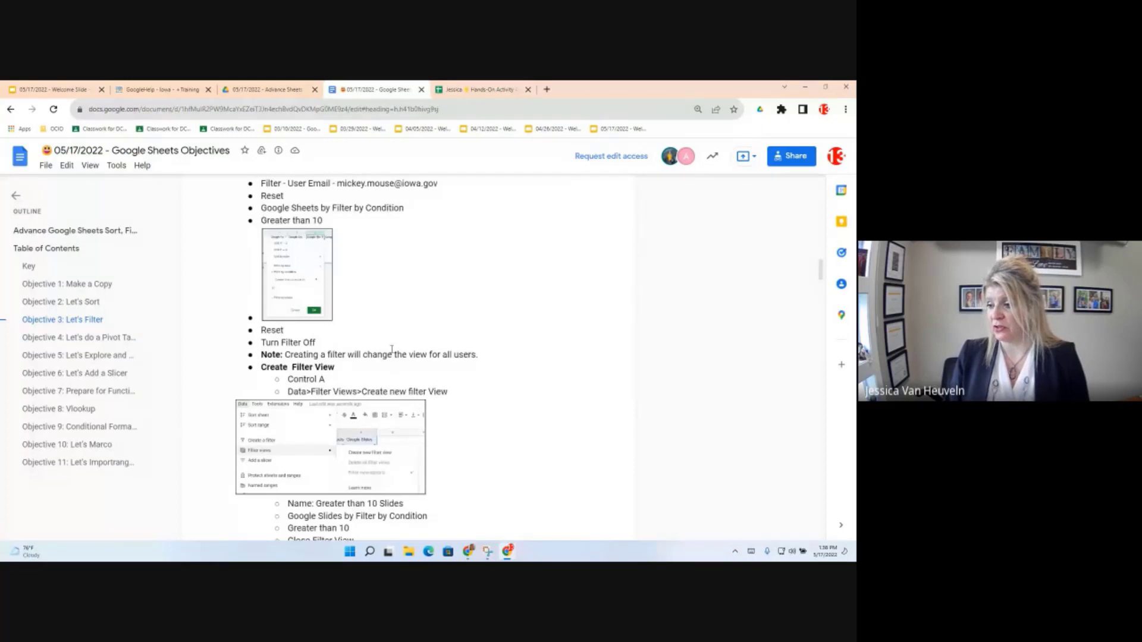
scroll(391, 350, "down", 10)
scroll(403, 436, "down", 3)
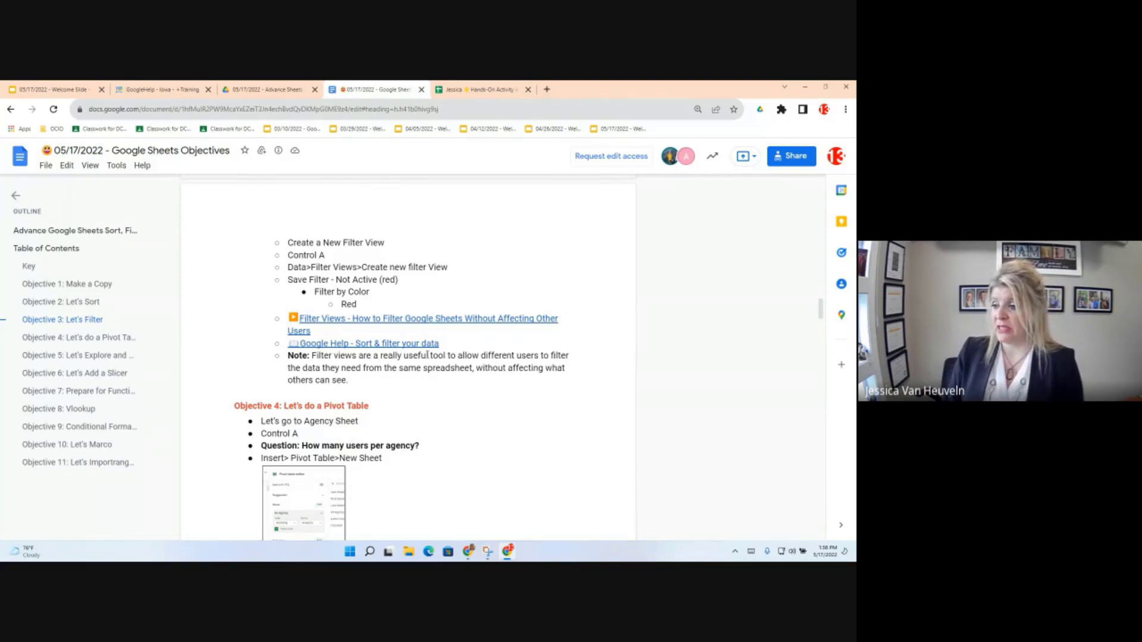
left_click(279, 354)
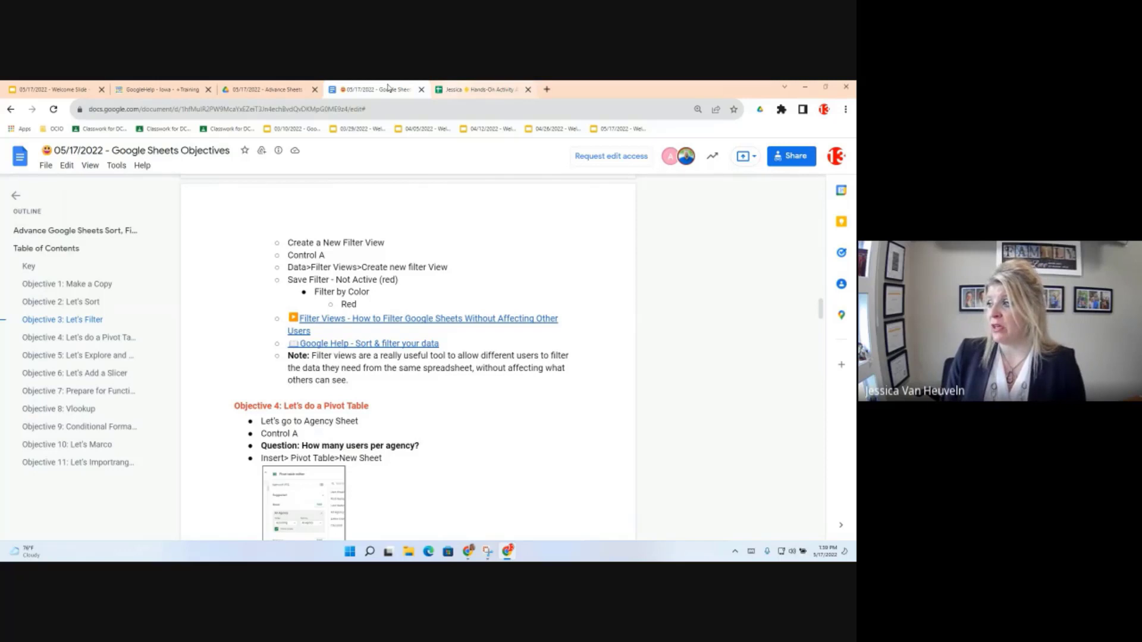
left_click(497, 86)
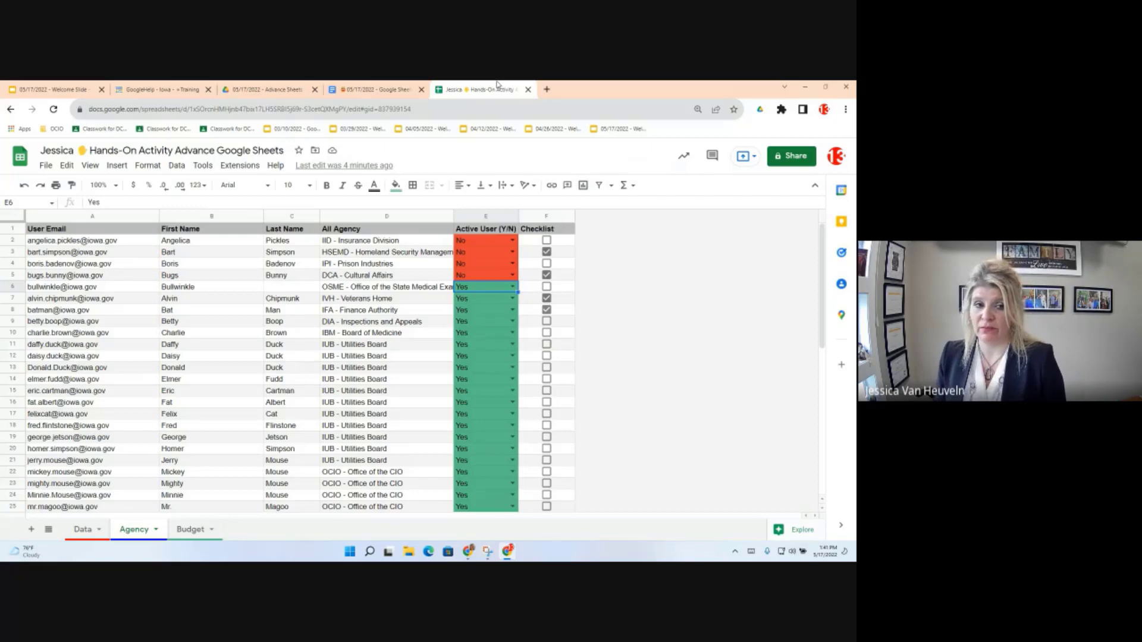
Step: Select the Agency data A1:F52 and insert a pivot table on a new sheet
left_click(112, 254)
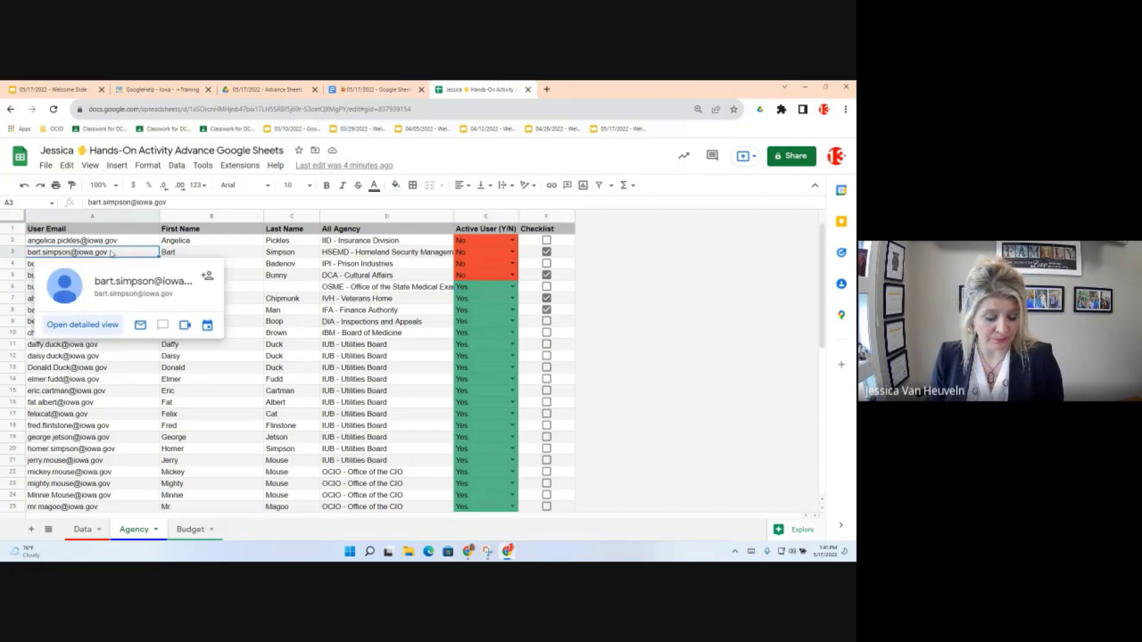
key("ctrl+a")
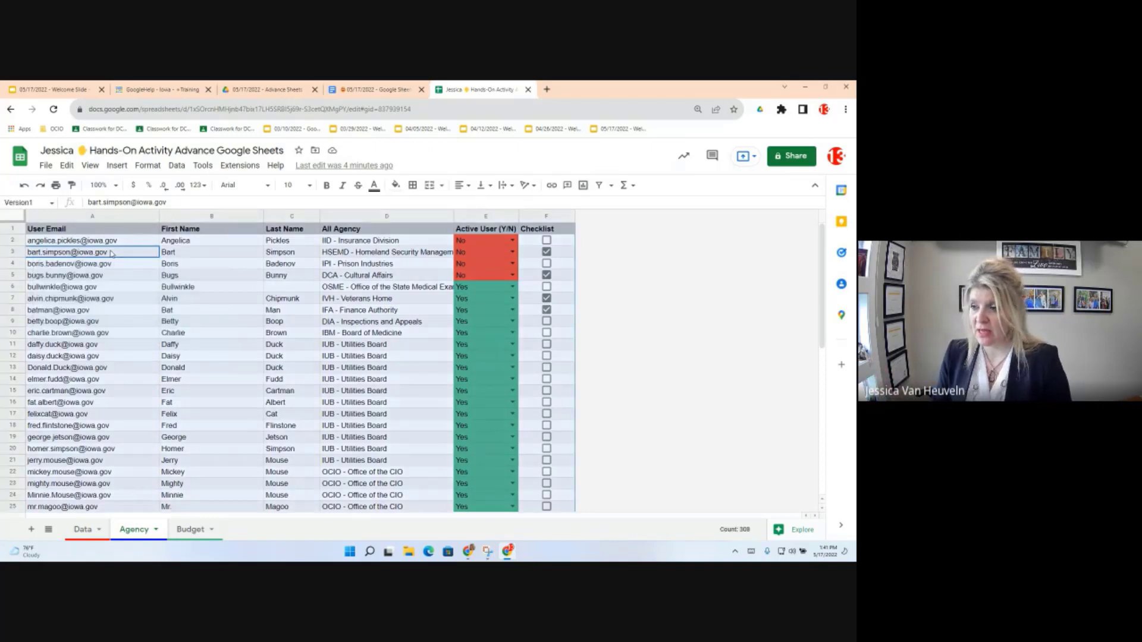
left_click(117, 166)
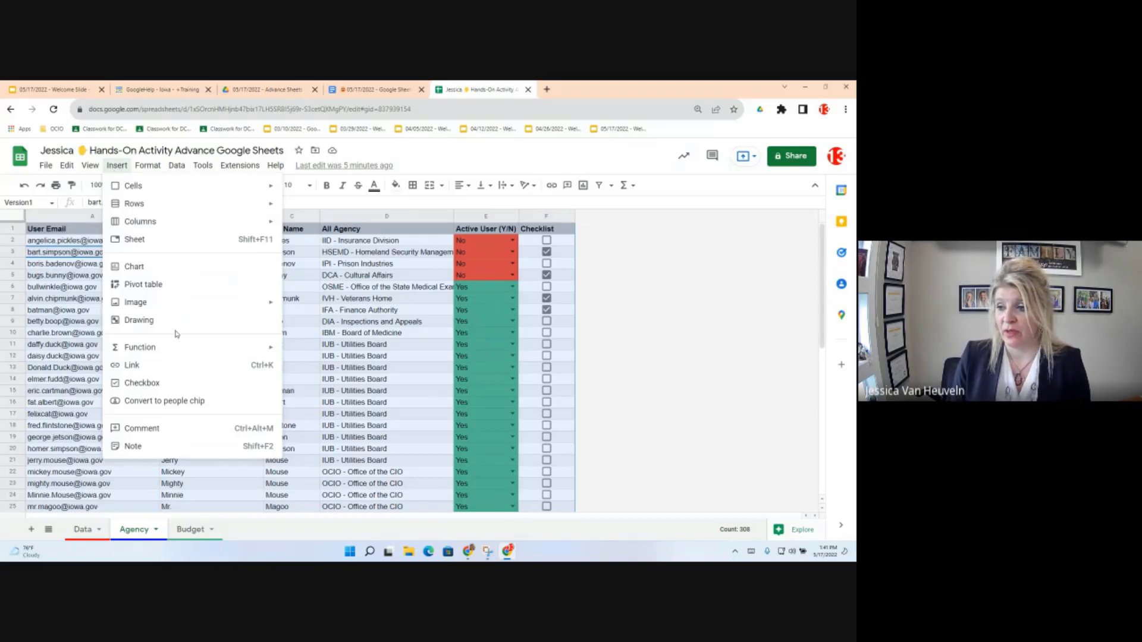
left_click(143, 284)
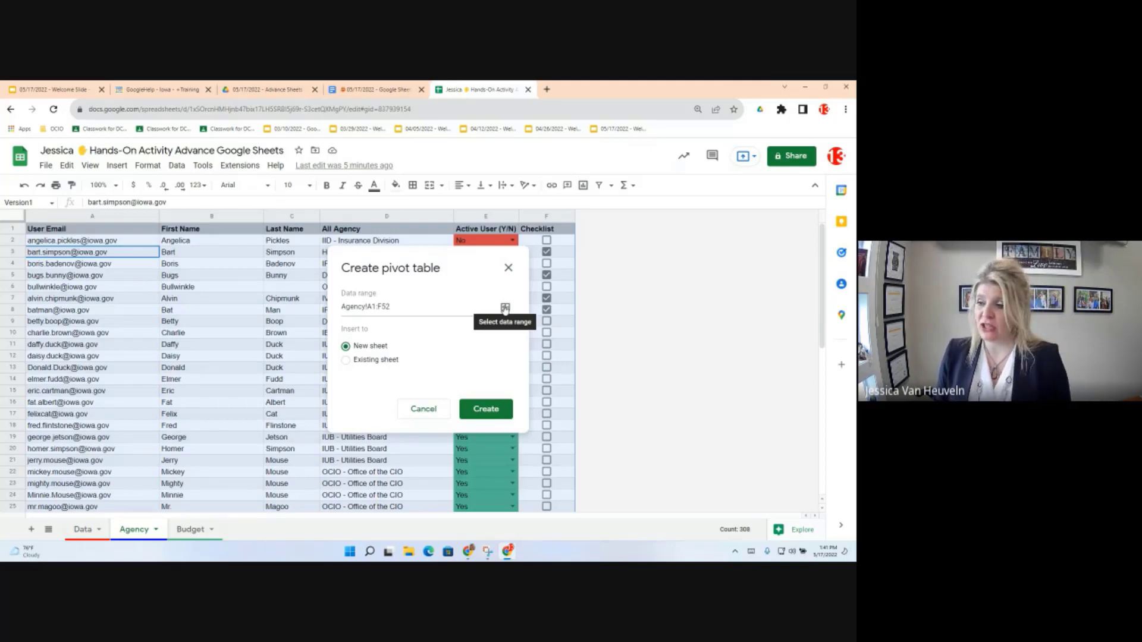
left_click(481, 409)
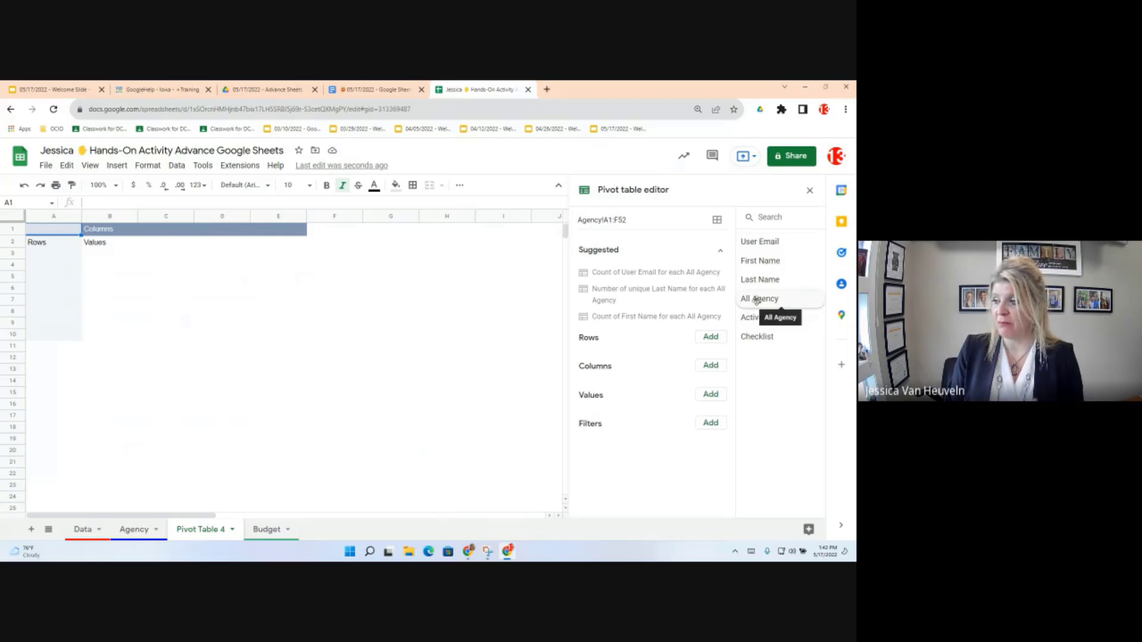
Step: Add All Agency to the pivot's Rows, move it to Columns, remove it, then try a suggestion
left_click_drag(756, 300, 576, 357)
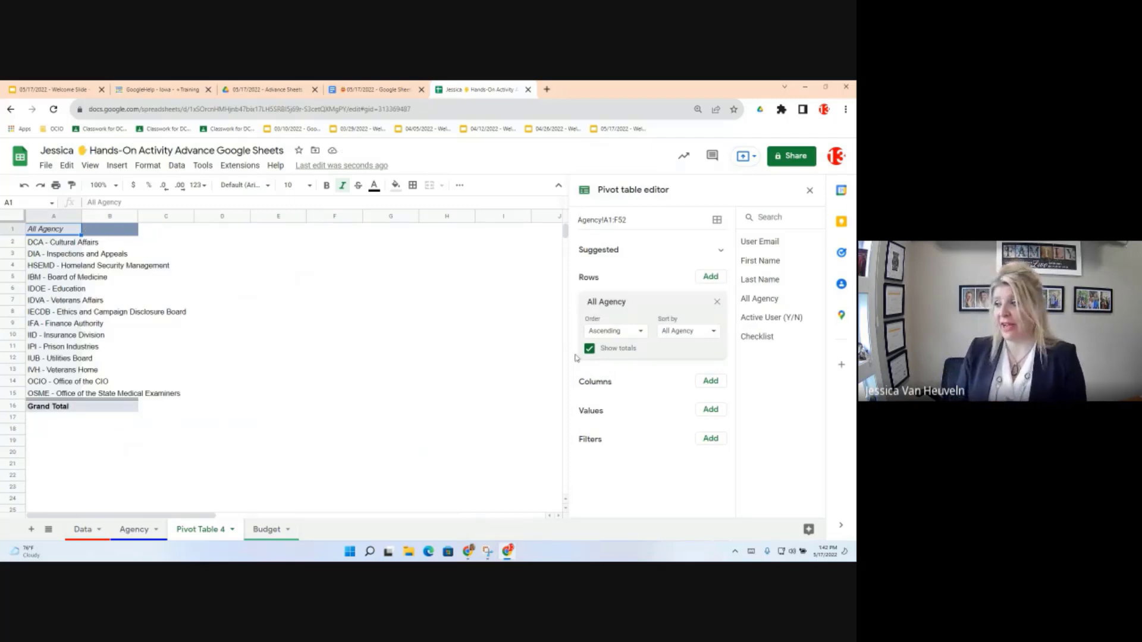
left_click_drag(638, 306, 632, 331)
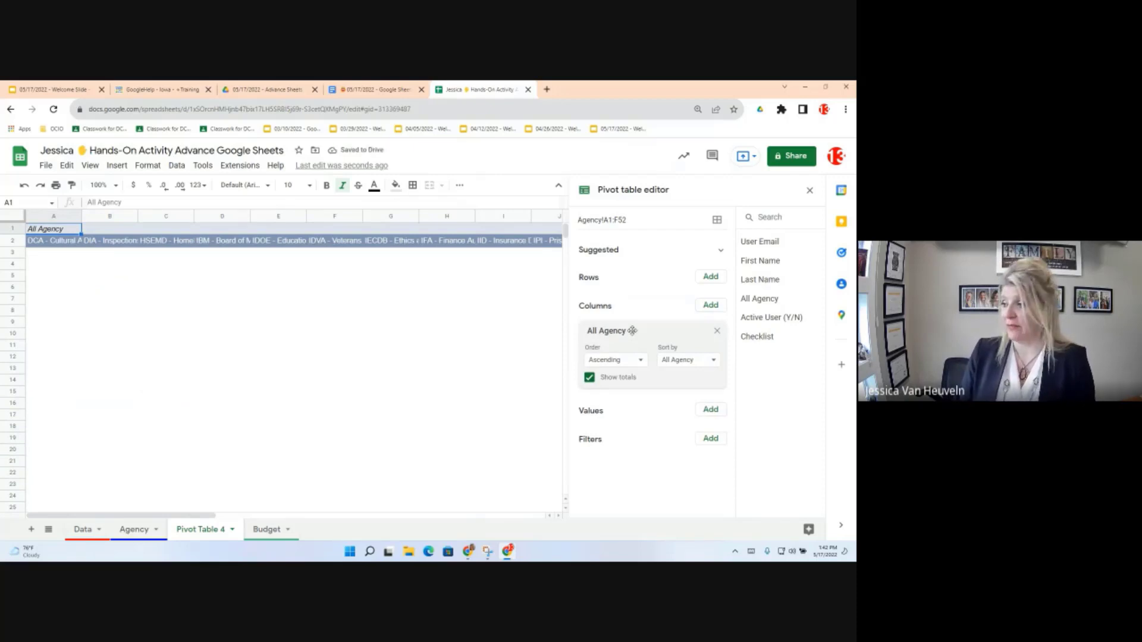
left_click(717, 330)
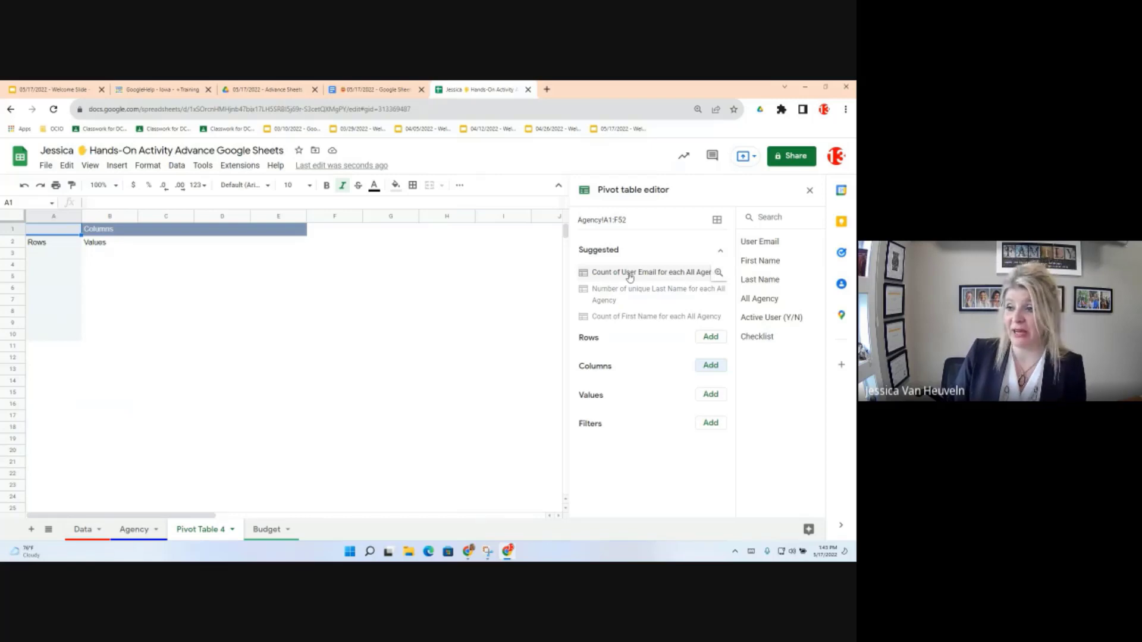
left_click(629, 278)
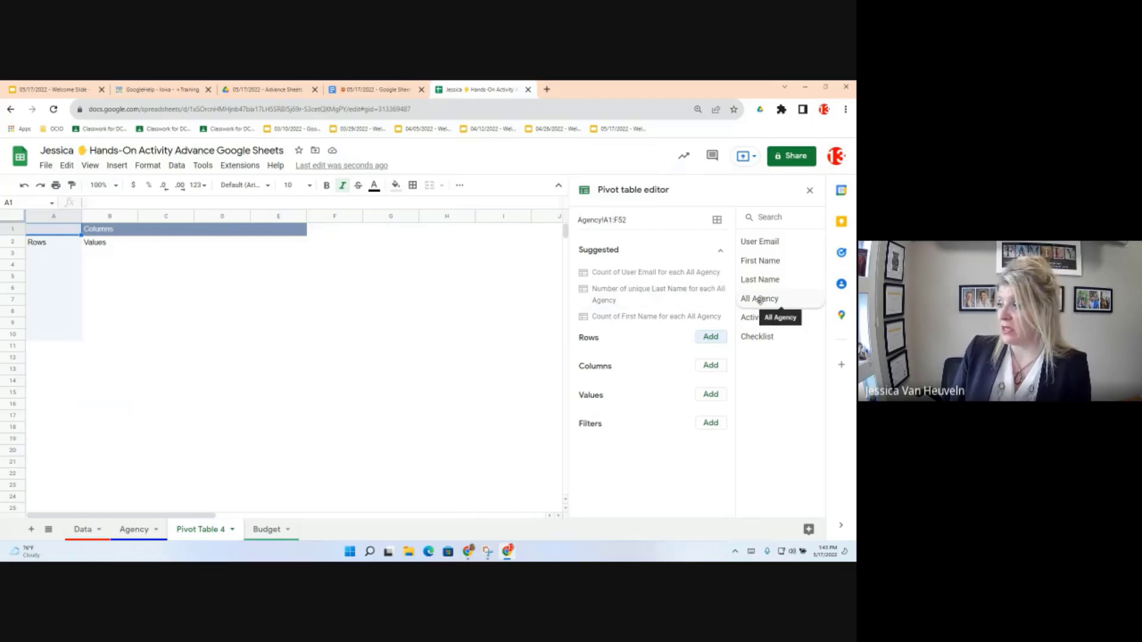
Step: Group pivot rows by All Agency, add User Email as COUNTA values, then open the Summarize by list
left_click_drag(760, 299, 594, 360)
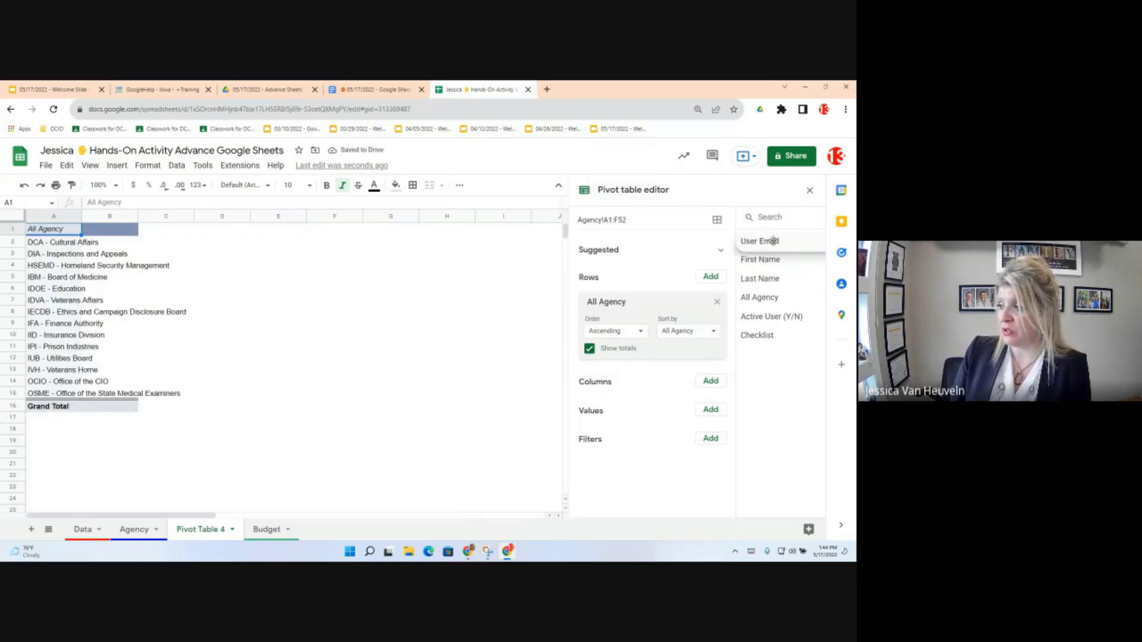
left_click_drag(773, 241, 613, 430)
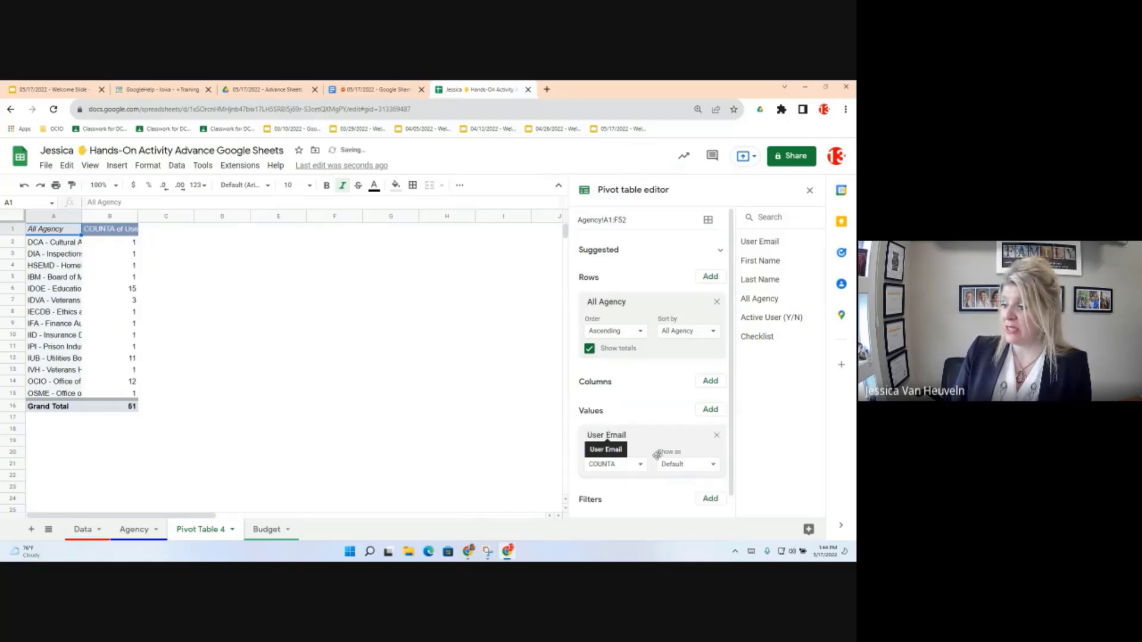
scroll(645, 466, "down", 1)
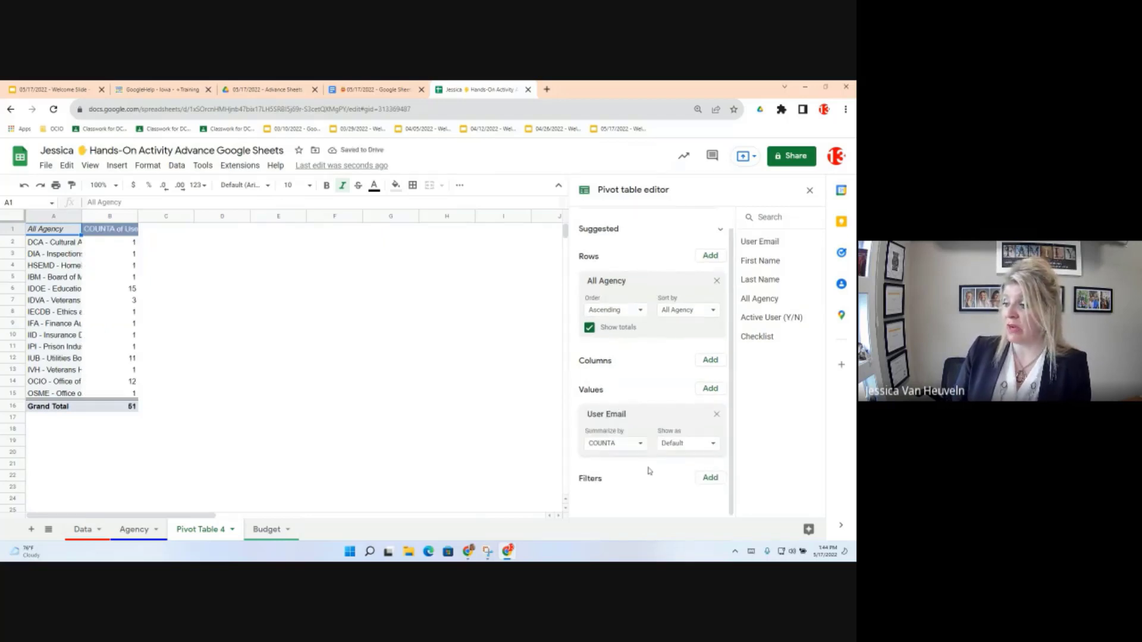
left_click(640, 444)
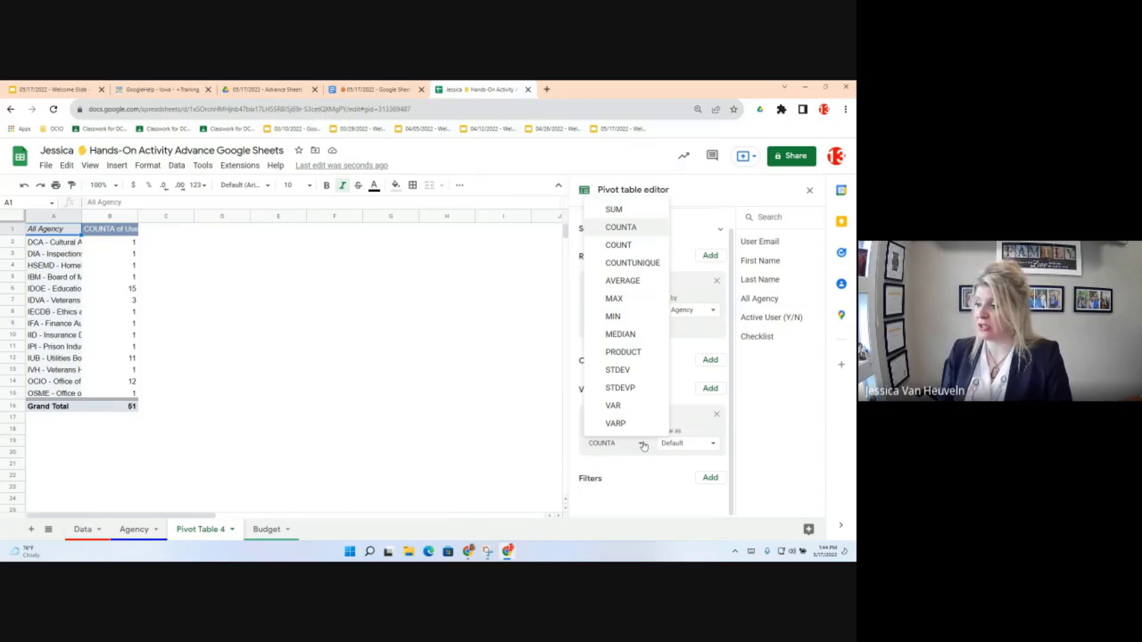
Step: Auto-fit column A to full agency names and drill into the IDOE - Education count of 15 on a new detail sheet
left_click(640, 492)
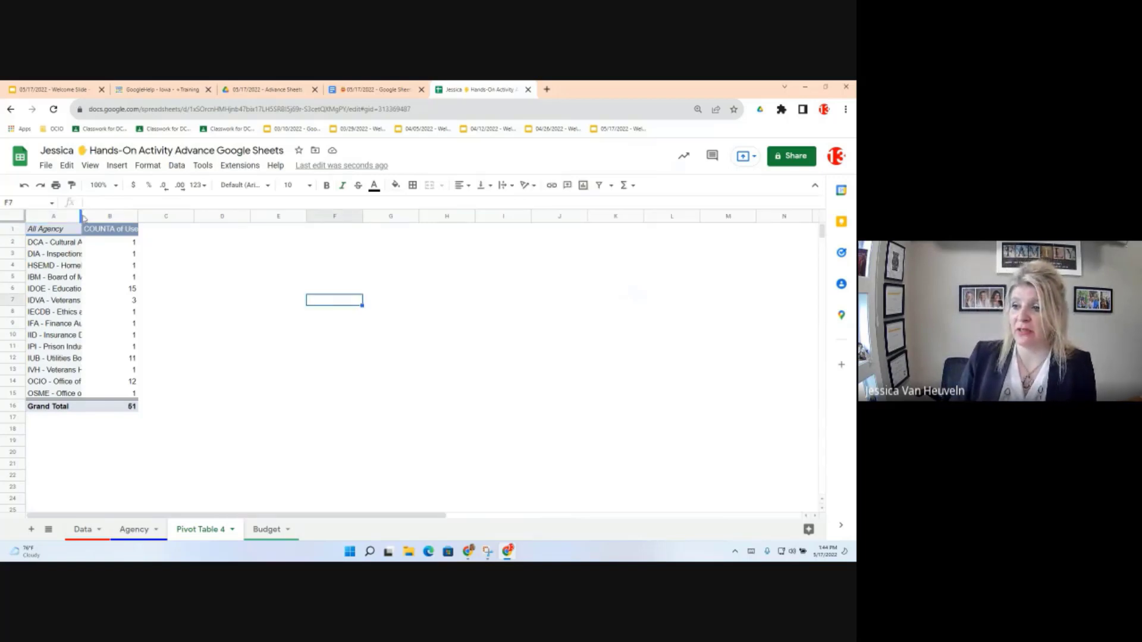
left_click_drag(82, 218, 83, 217)
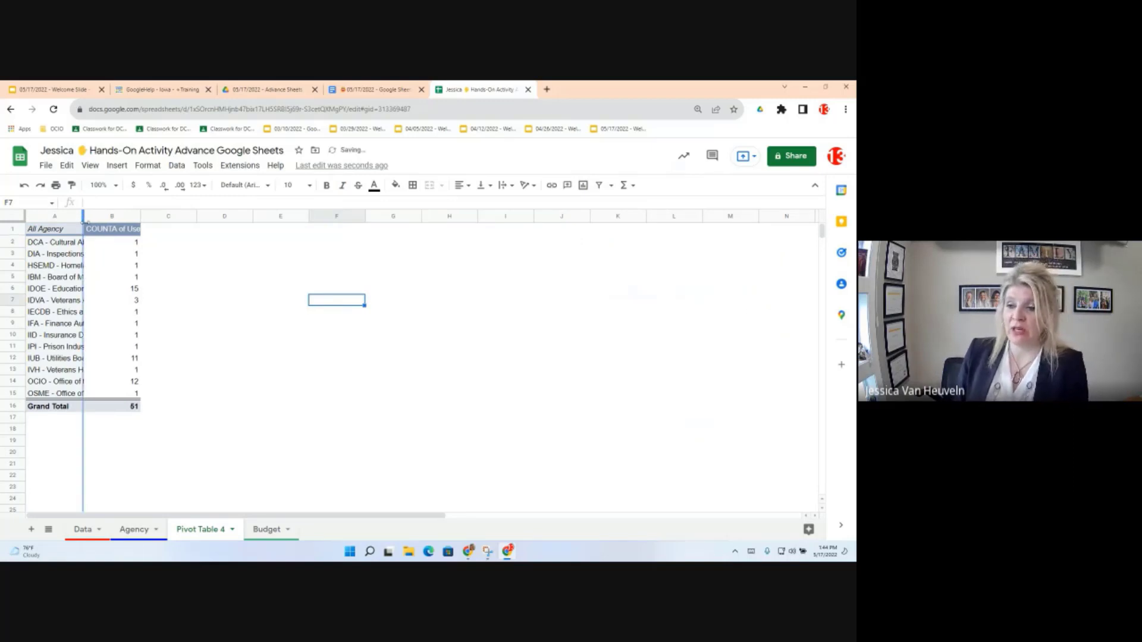
double_click(82, 218)
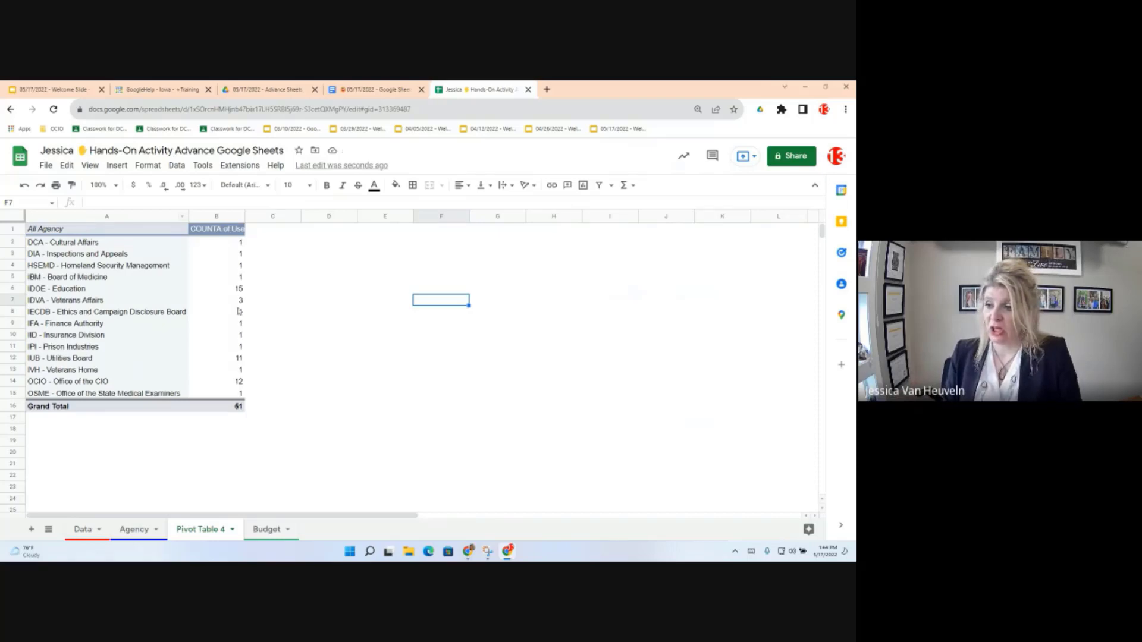
left_click(239, 290)
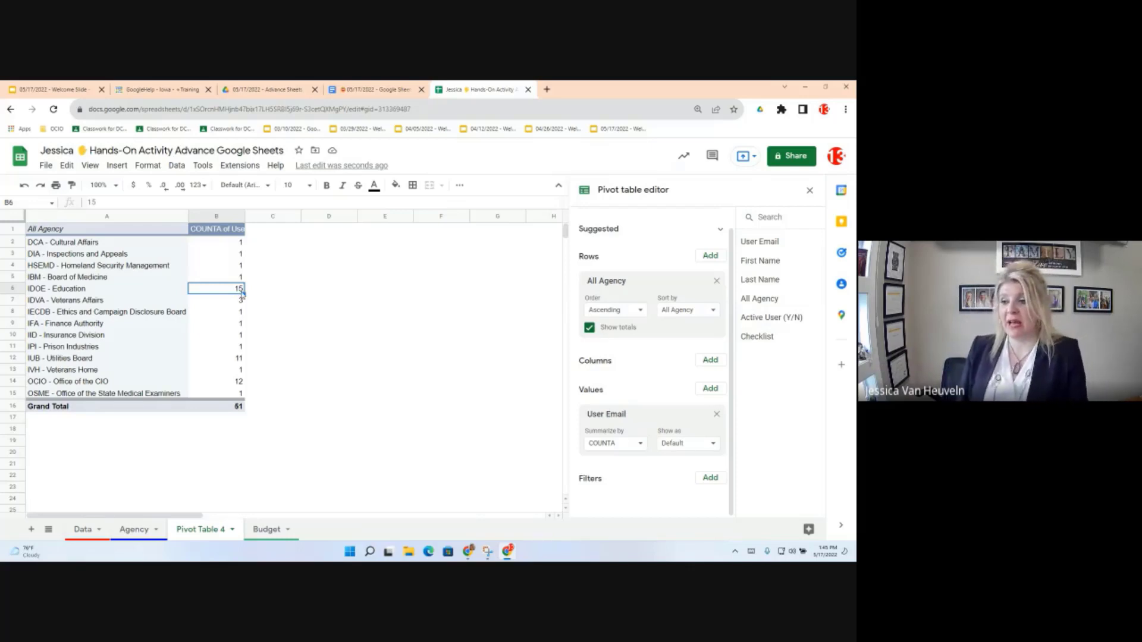
double_click(240, 289)
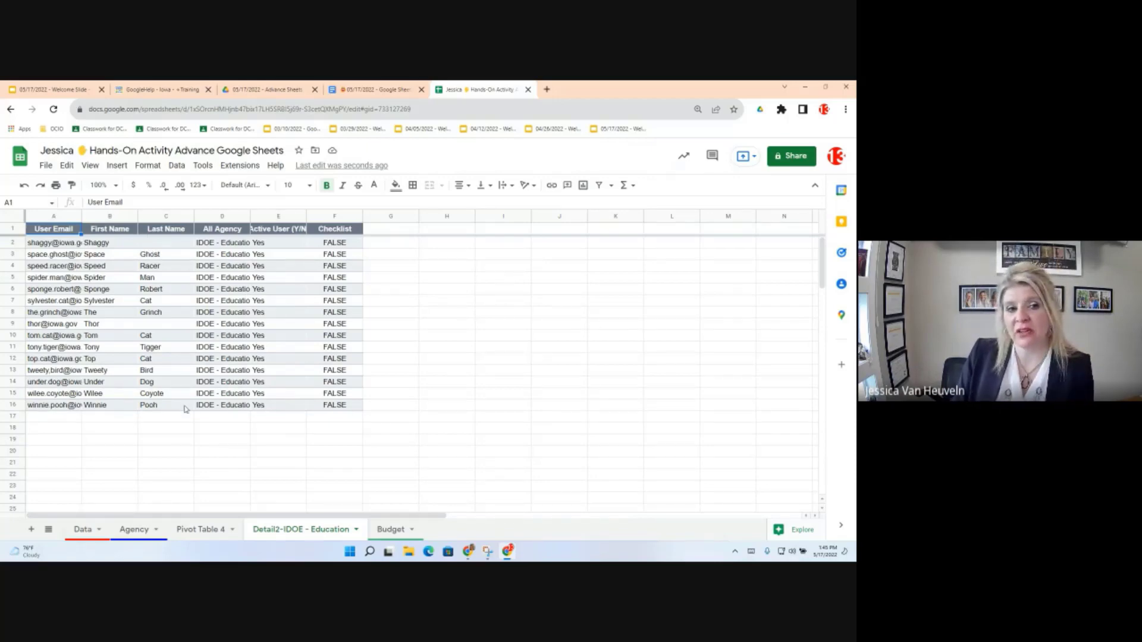
Step: On the Agency sheet, change cell D5 from DCA - Cultural Affairs to IDOE - Education
left_click(134, 529)
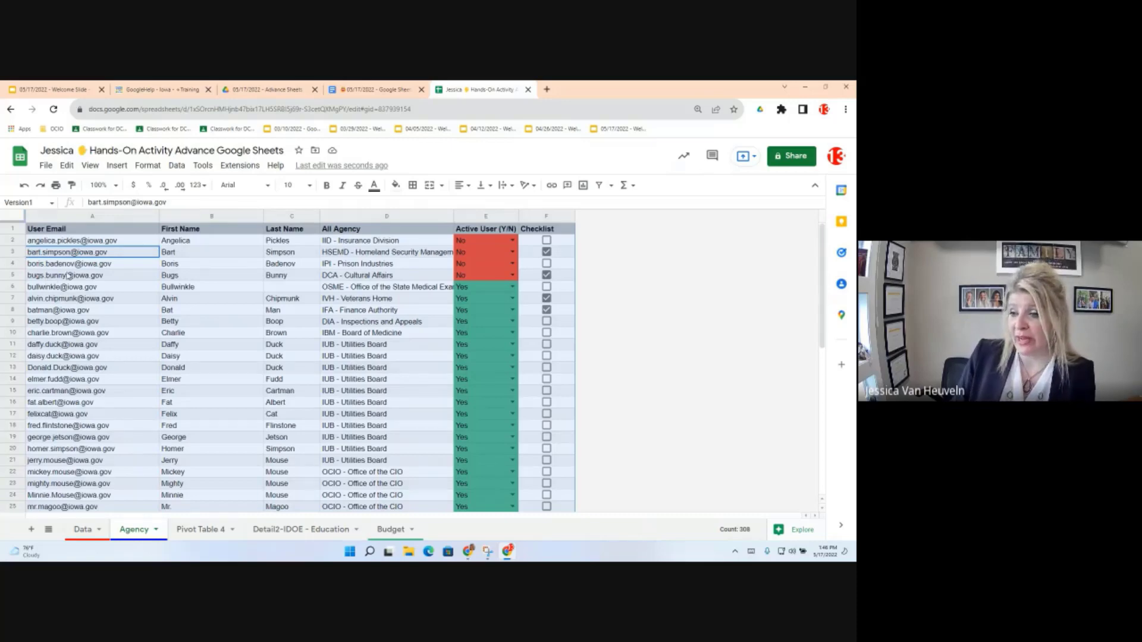
key("Down")
key("Down")
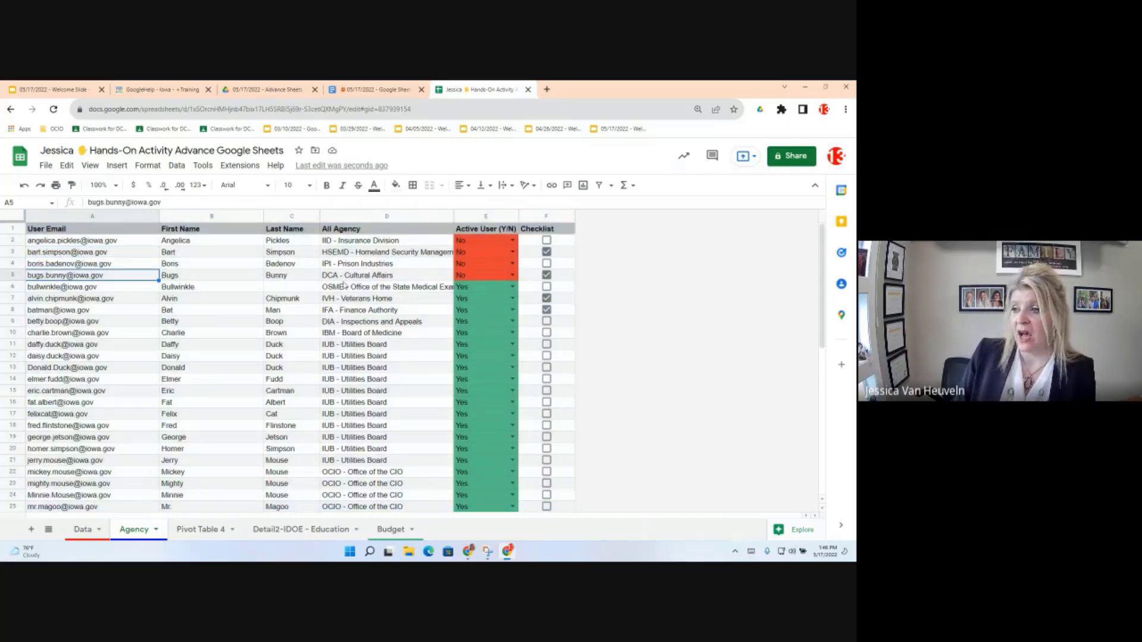
left_click(359, 277)
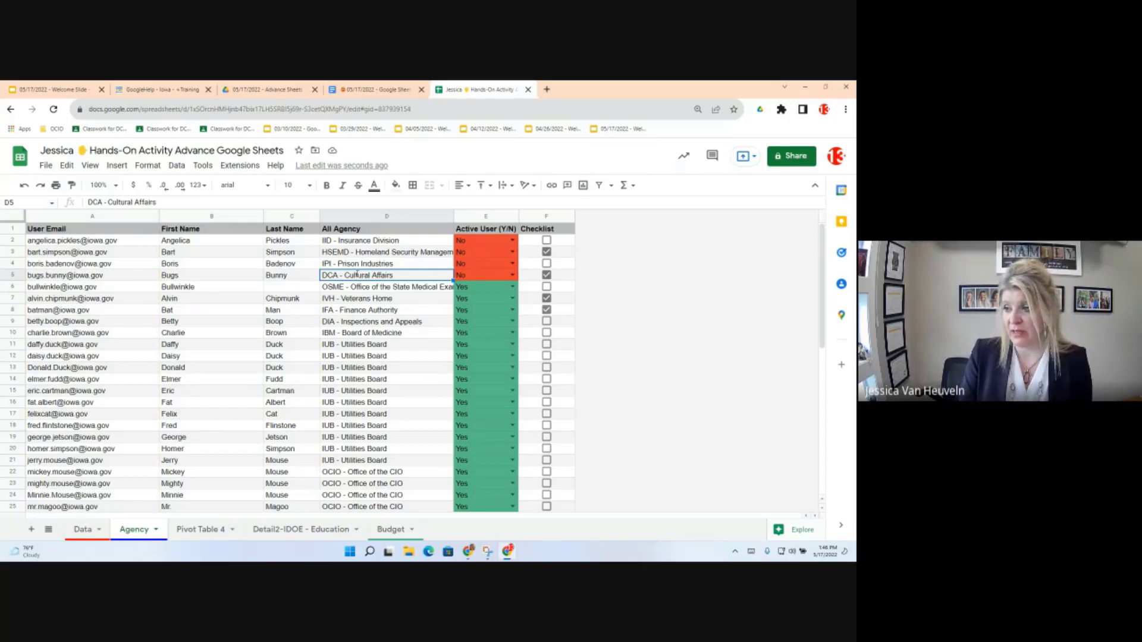
type("I")
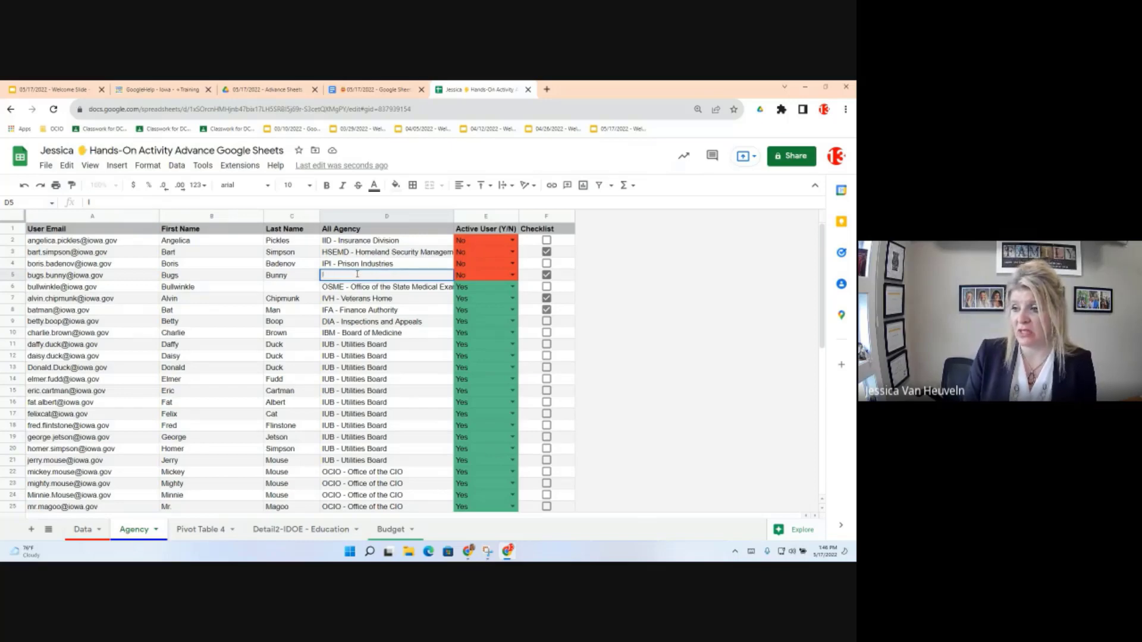
type("DOc")
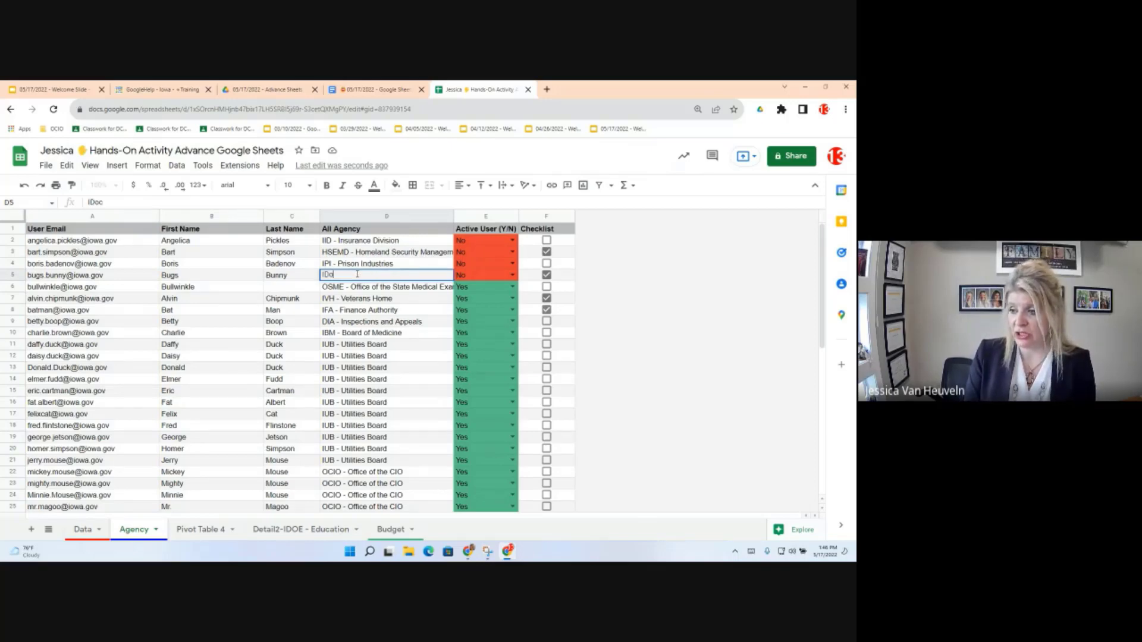
key("BackSpace")
type("OE - Education")
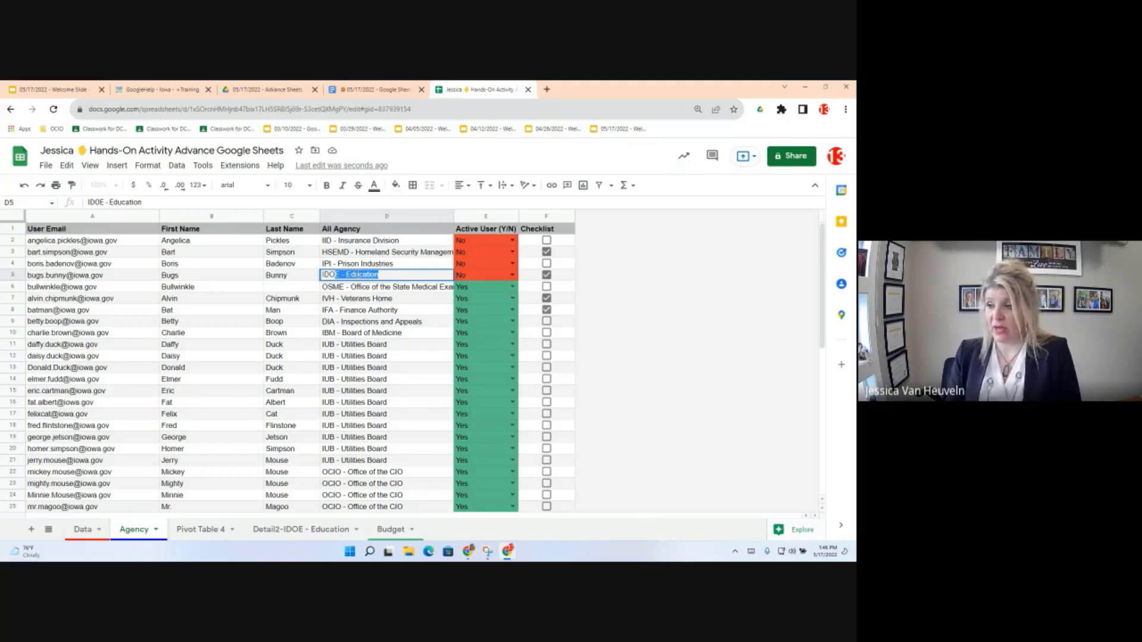
key("Return")
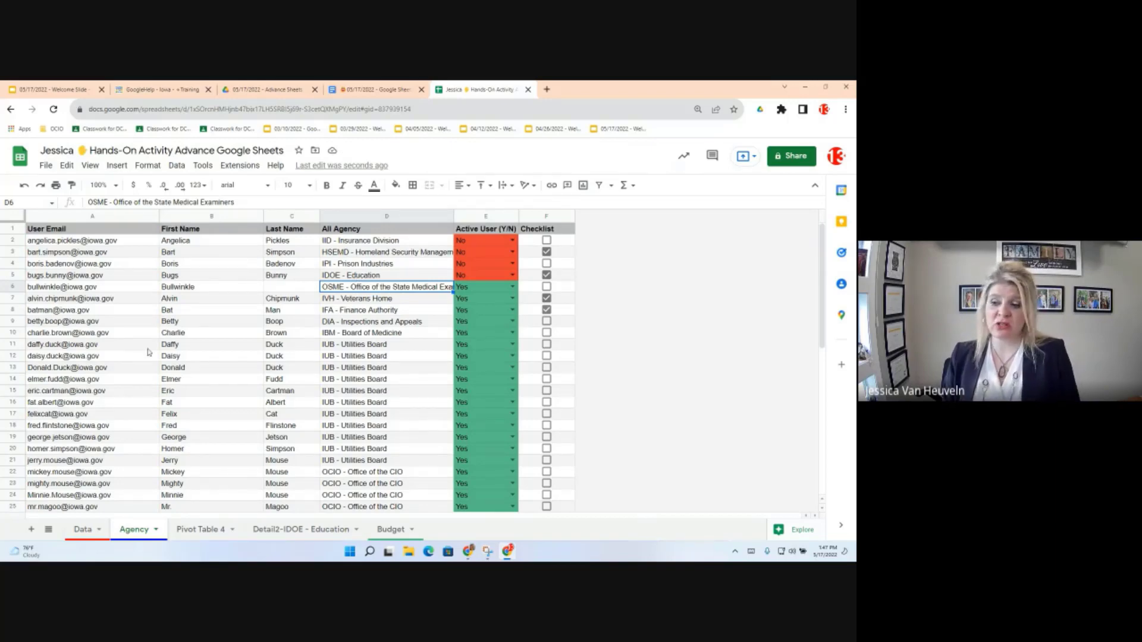
Step: Check that Pivot Table 4 now counts 16 IDOE - Education users, then view the existing detail sheet
left_click(198, 533)
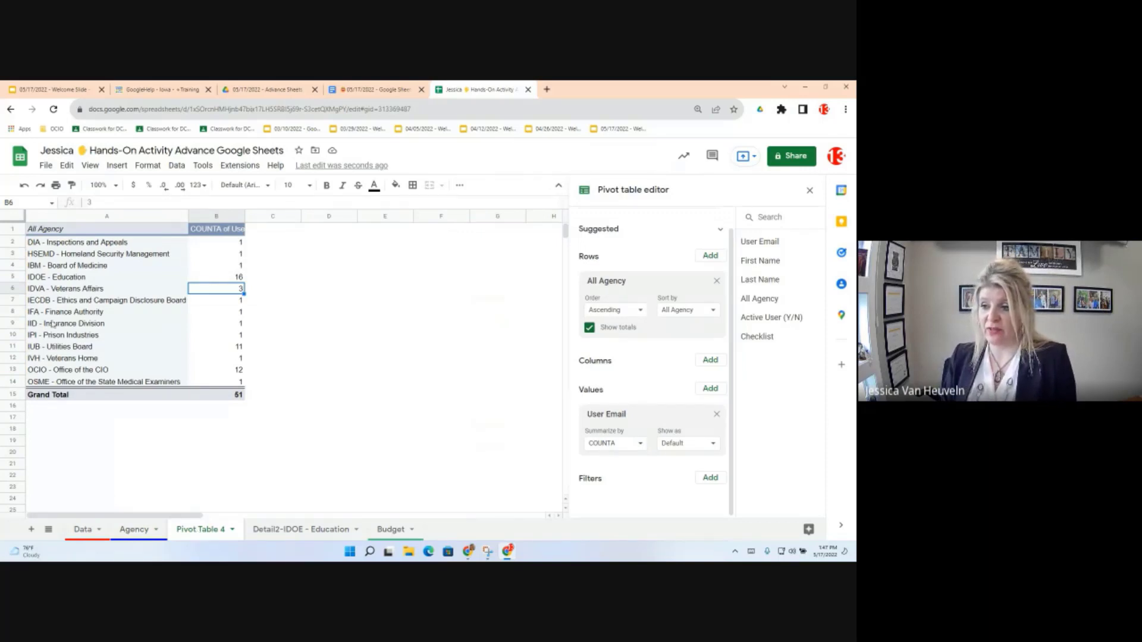
left_click(221, 278)
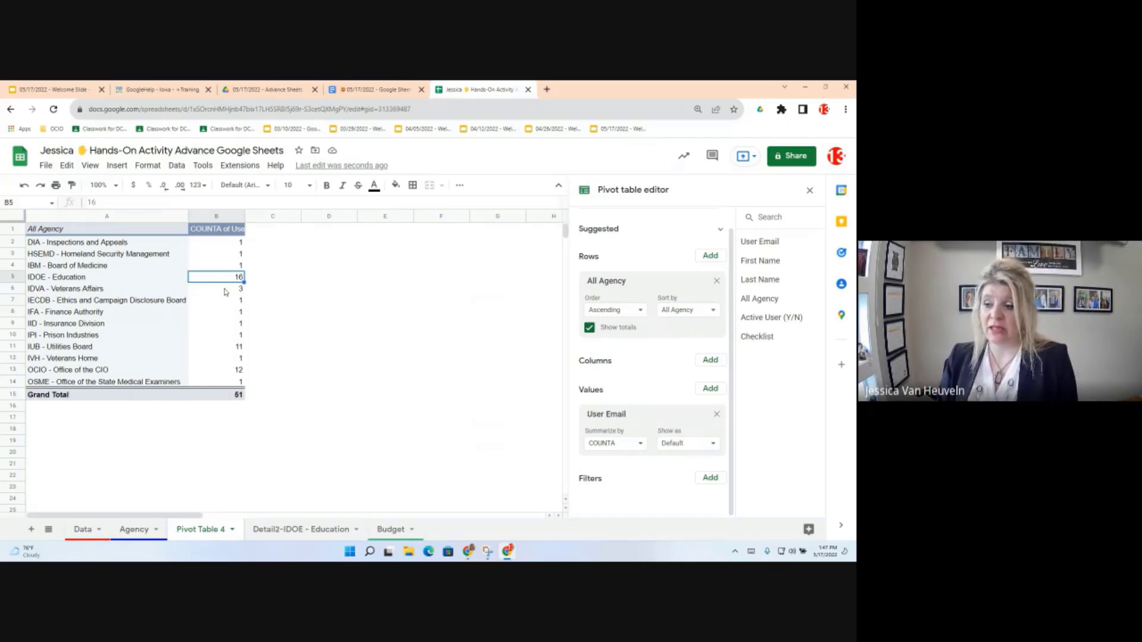
left_click(304, 531)
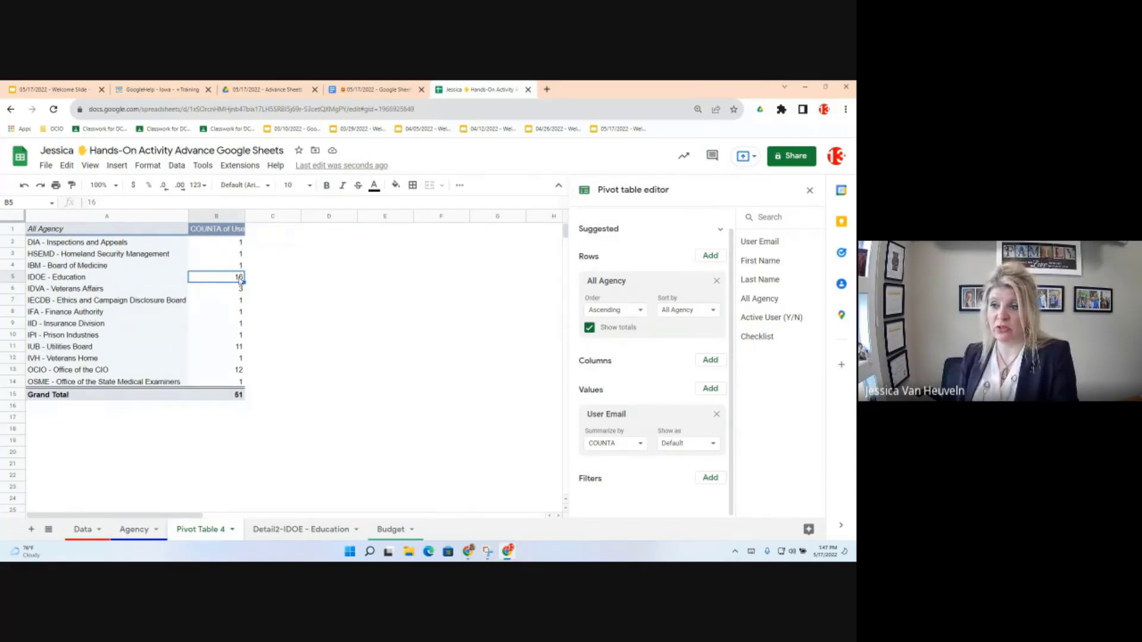
Step: Drill into the count of 16 to create a Detail3-IDOE - Education sheet, then return to Pivot Table 4
double_click(240, 278)
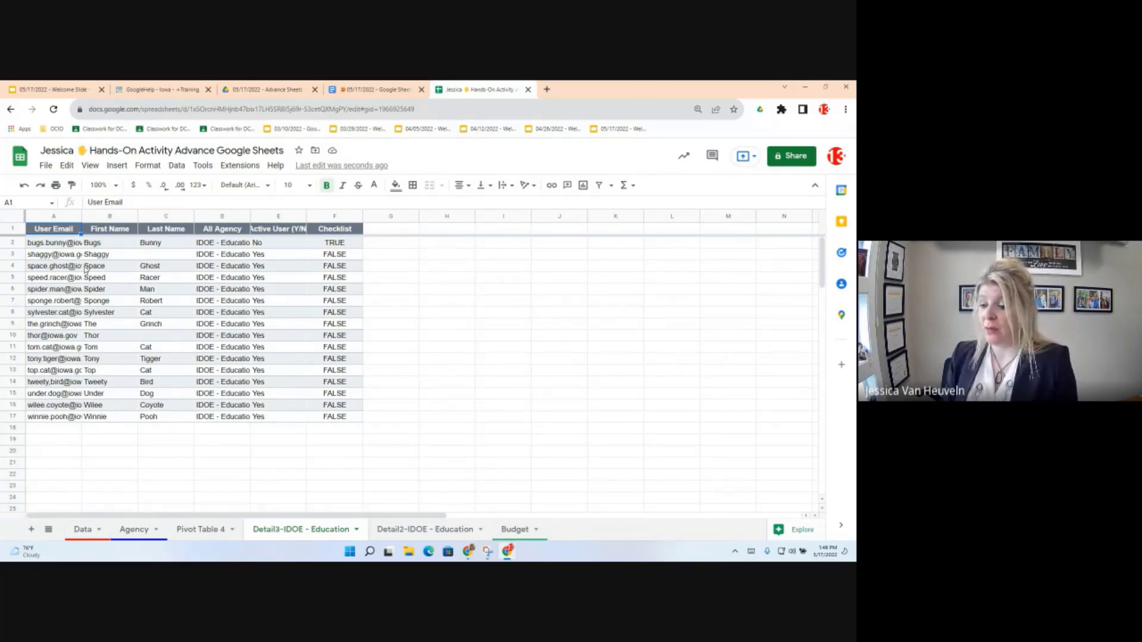
left_click(206, 534)
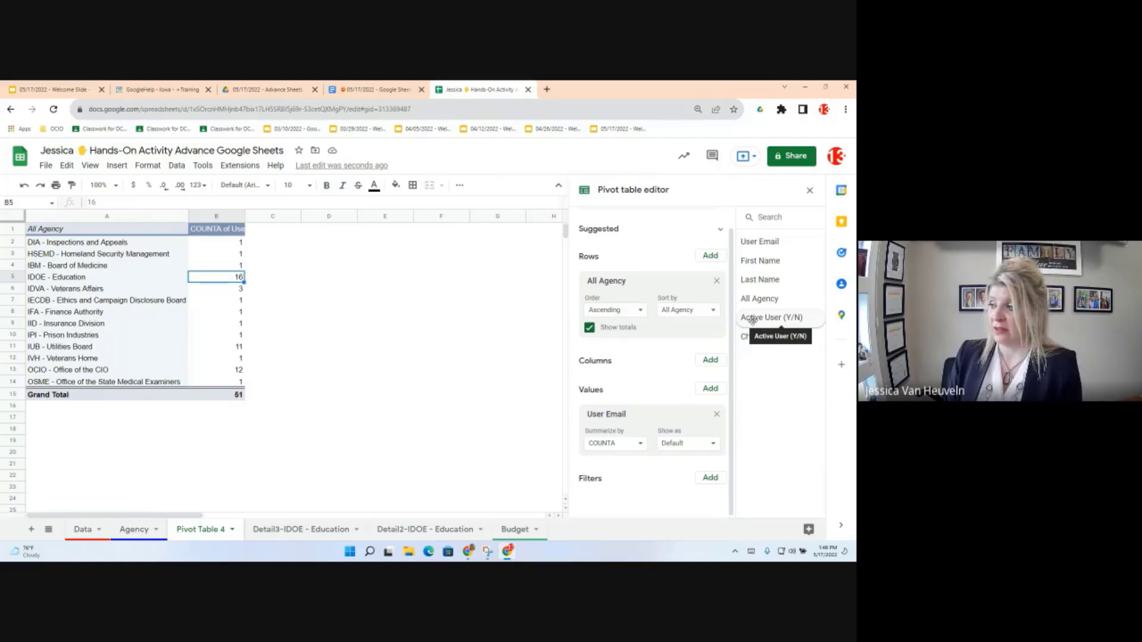
Step: Add an Active User (Y/N) filter to the pivot table with only No ticked
left_click(709, 479)
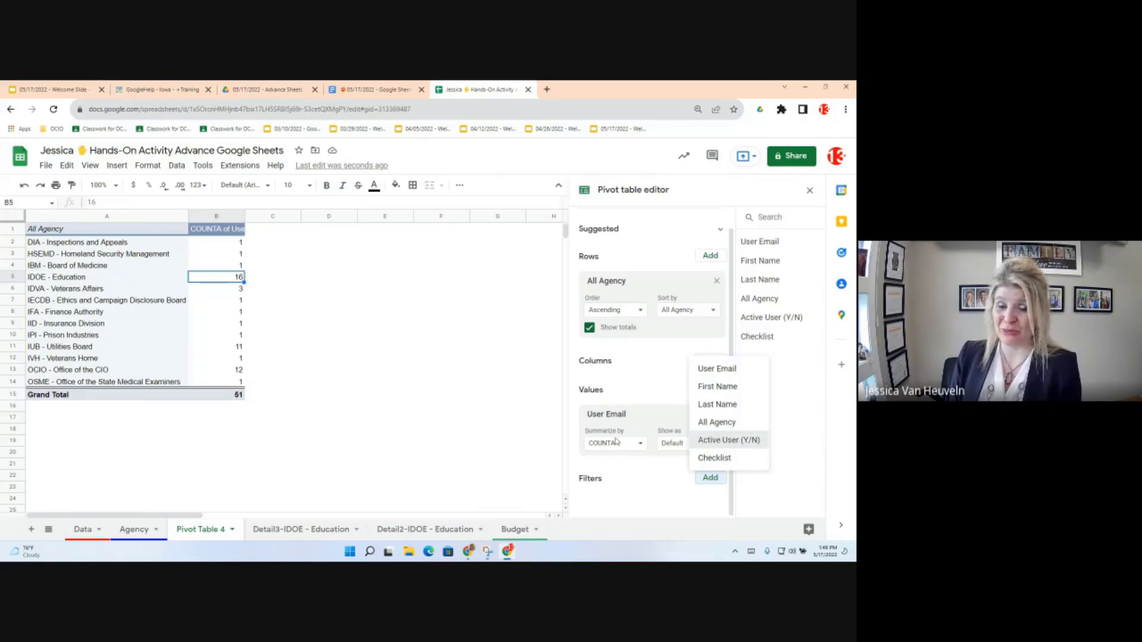
left_click(740, 446)
scroll(665, 435, "down", 1)
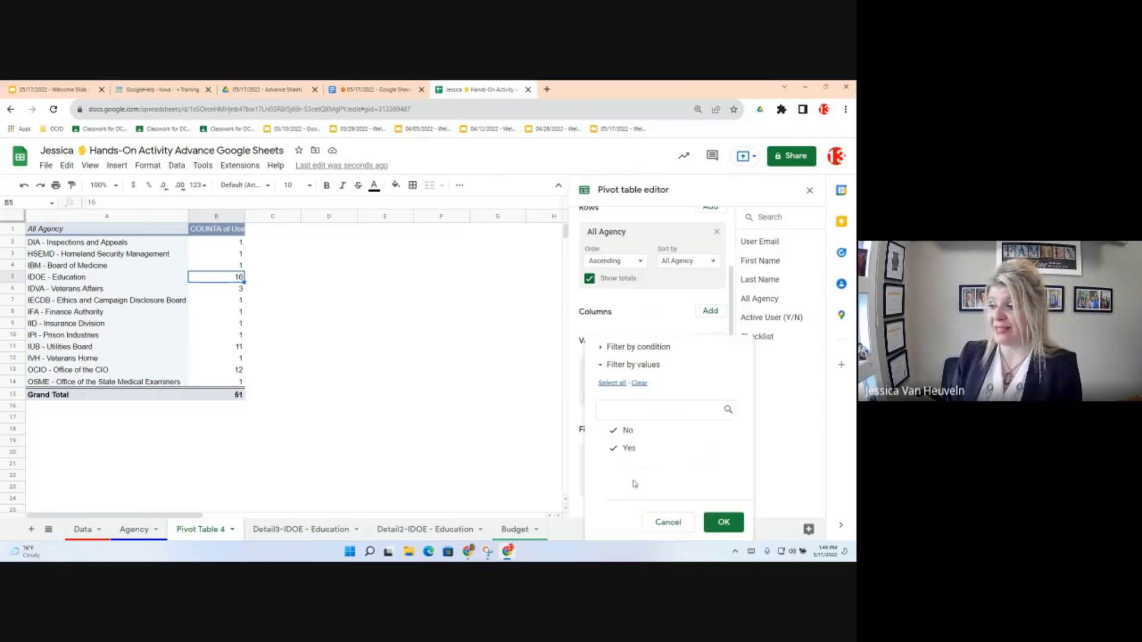
left_click(635, 484)
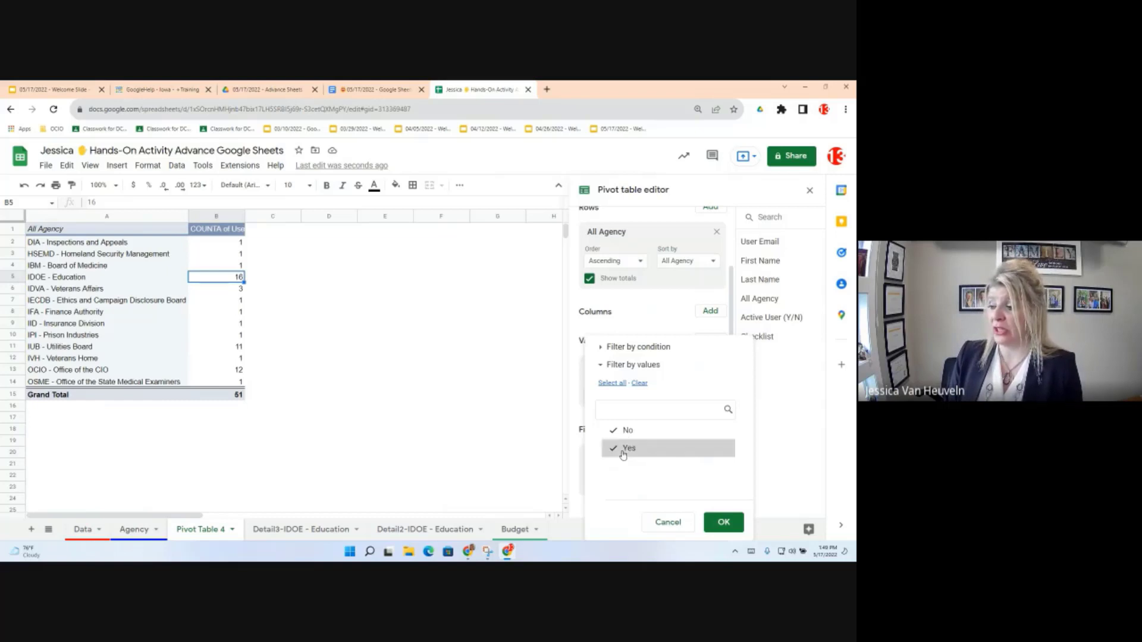
left_click(624, 453)
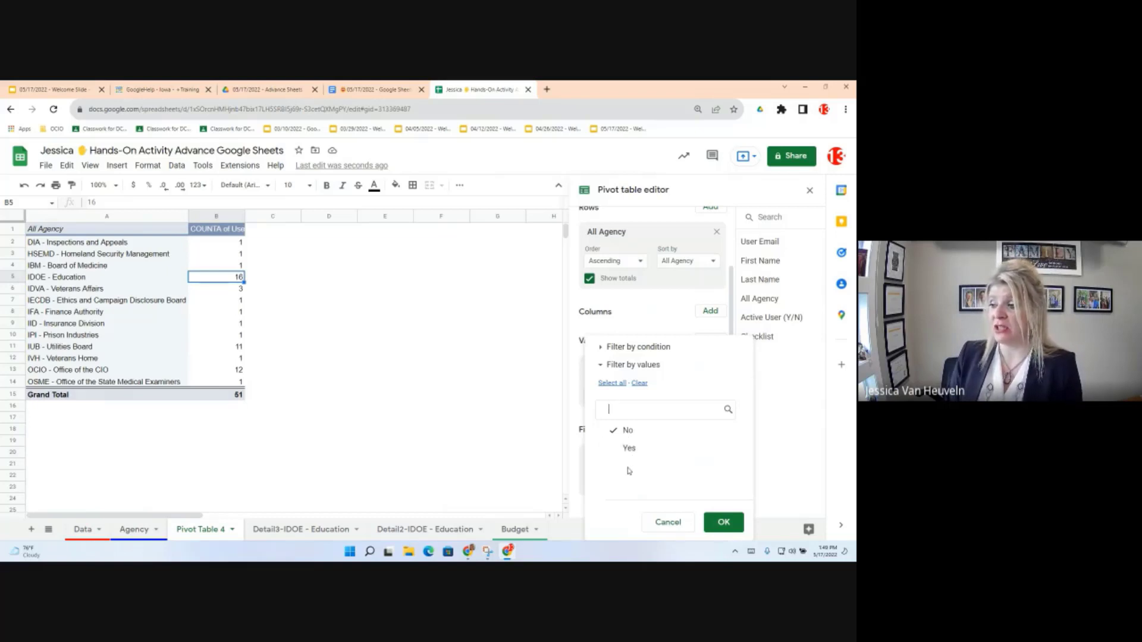
left_click(725, 523)
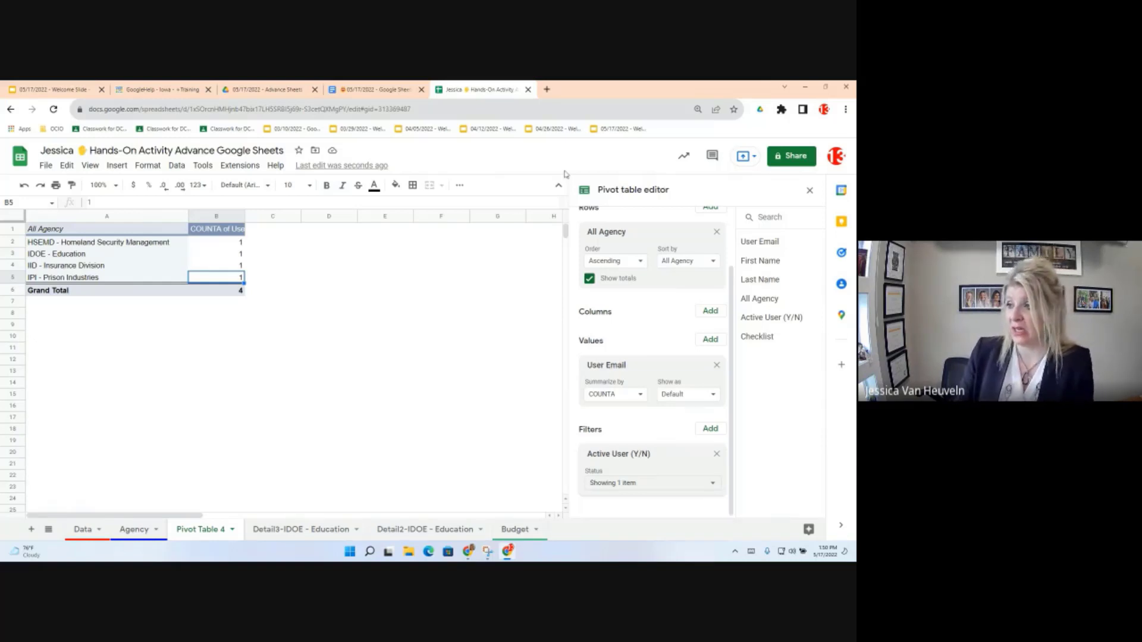
left_click(366, 89)
scroll(370, 383, "down", 3)
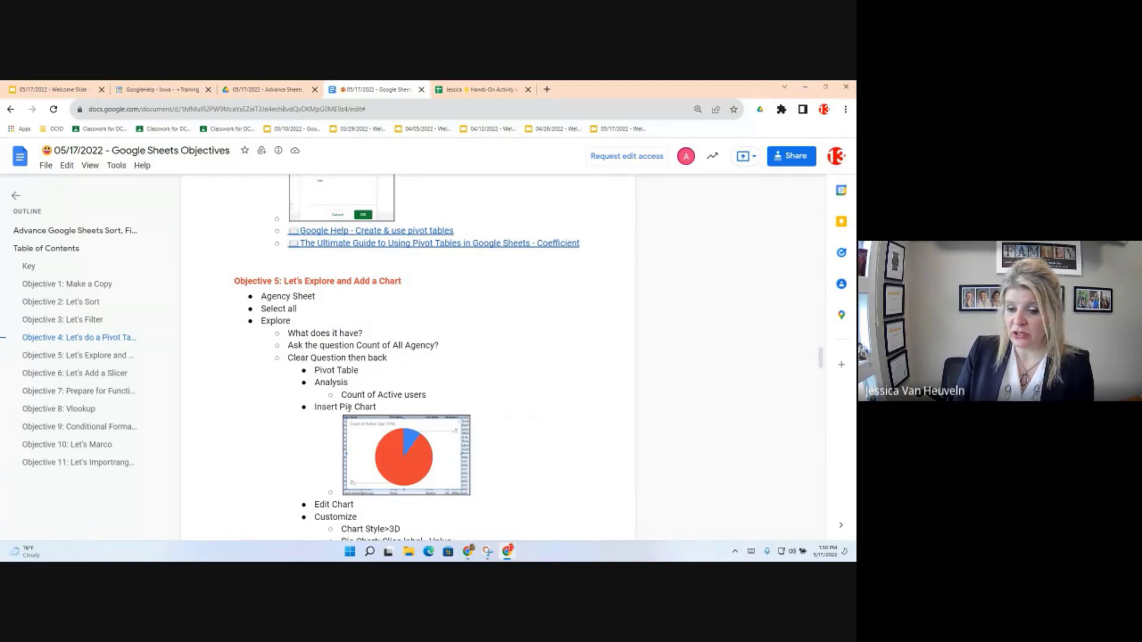
scroll(420, 411, "down", 1)
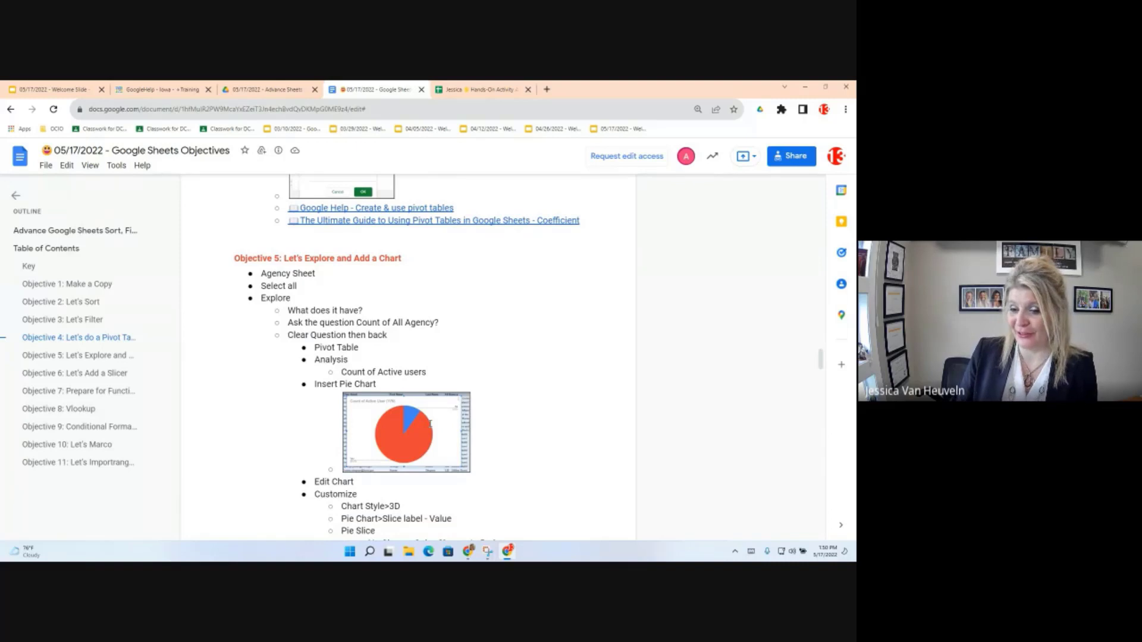
scroll(430, 424, "down", 1)
scroll(427, 449, "down", 2)
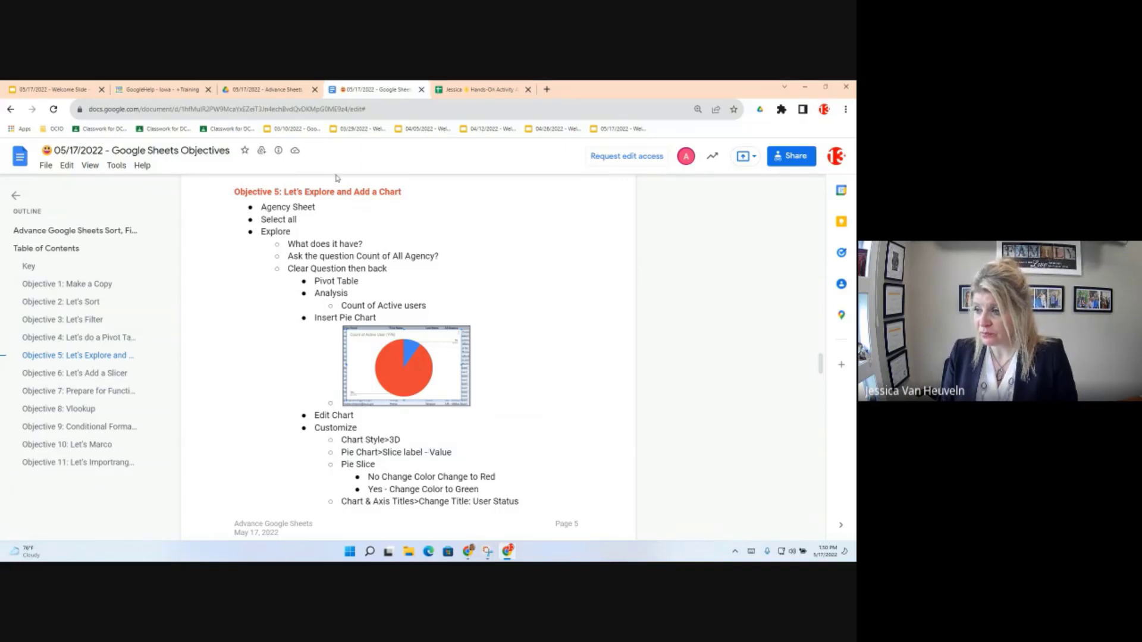
left_click(499, 90)
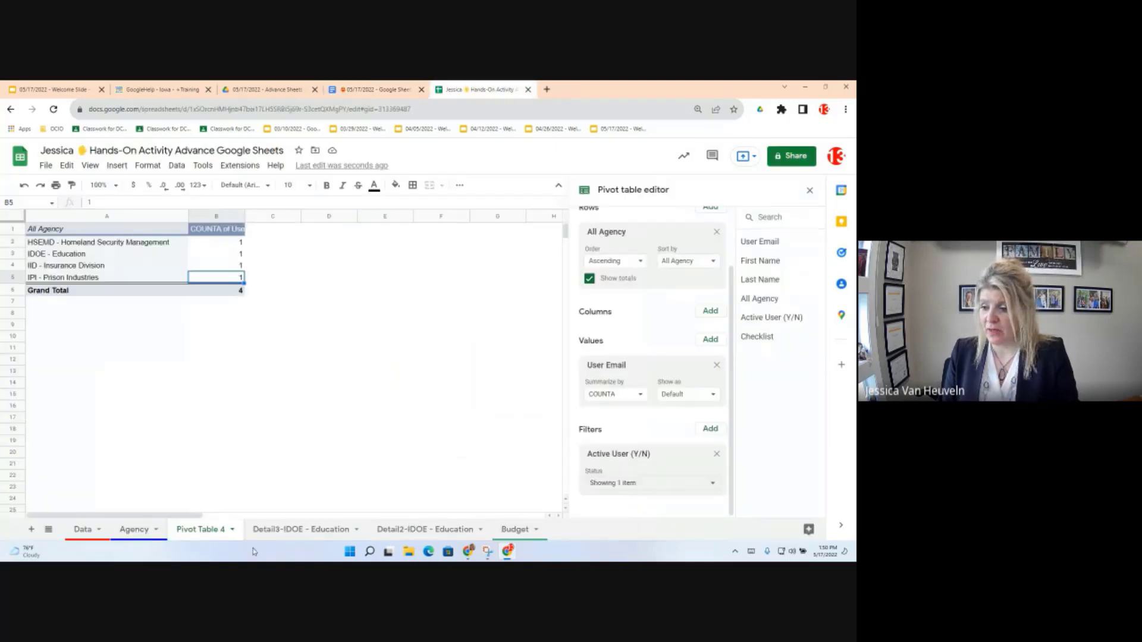
Step: On the Agency sheet, select the whole A:F data table with Ctrl+A
left_click(137, 531)
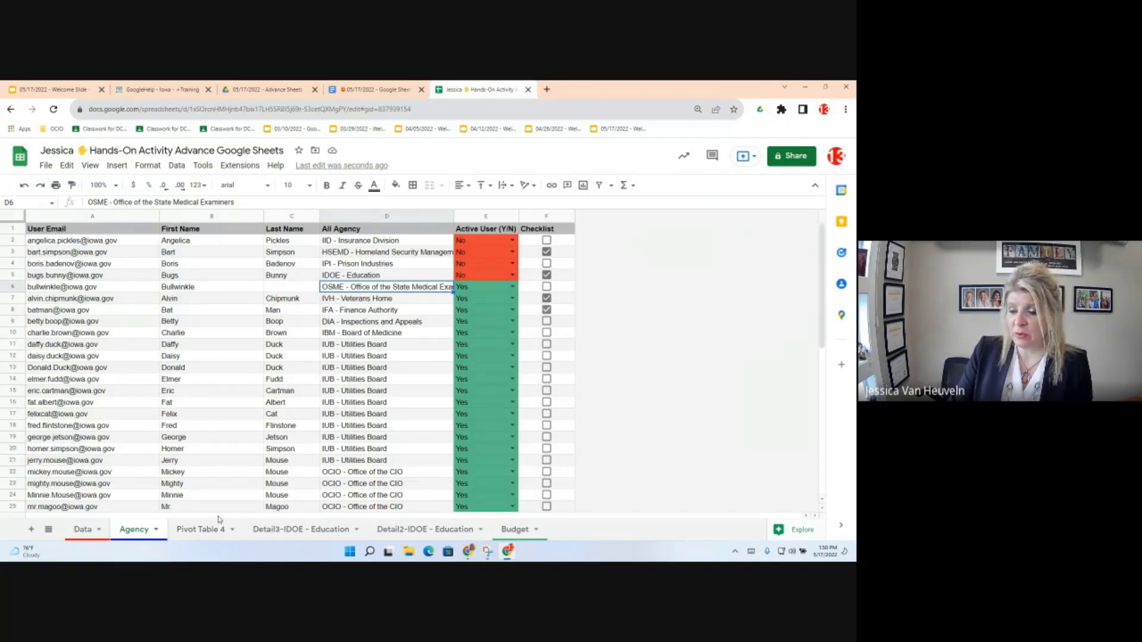
left_click(221, 396)
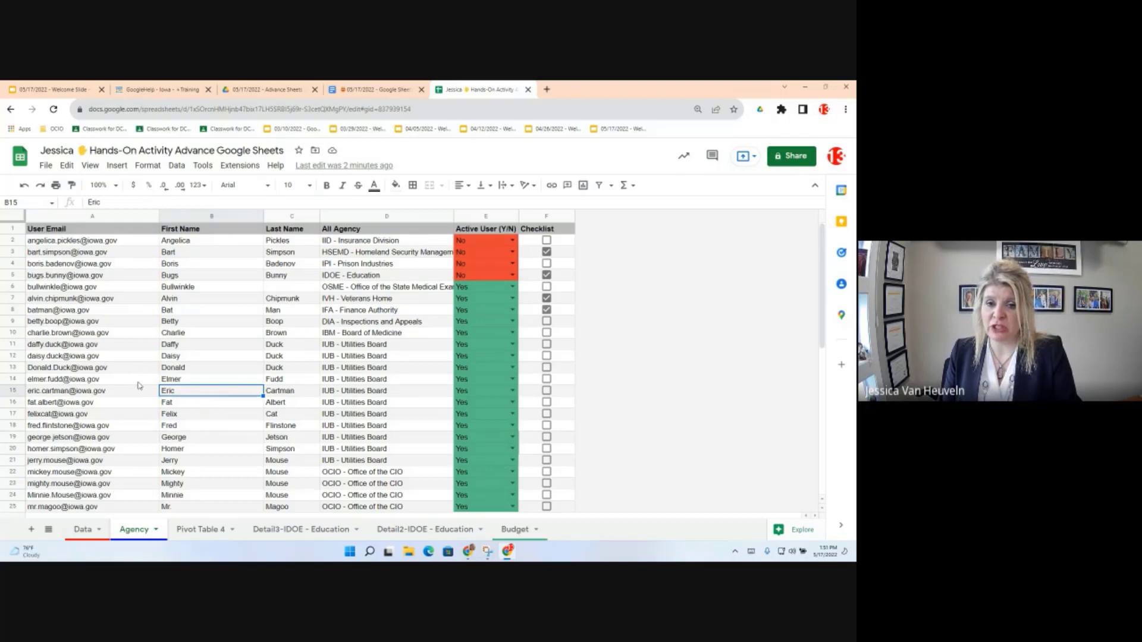
mouse_move(139, 386)
mouse_move(153, 356)
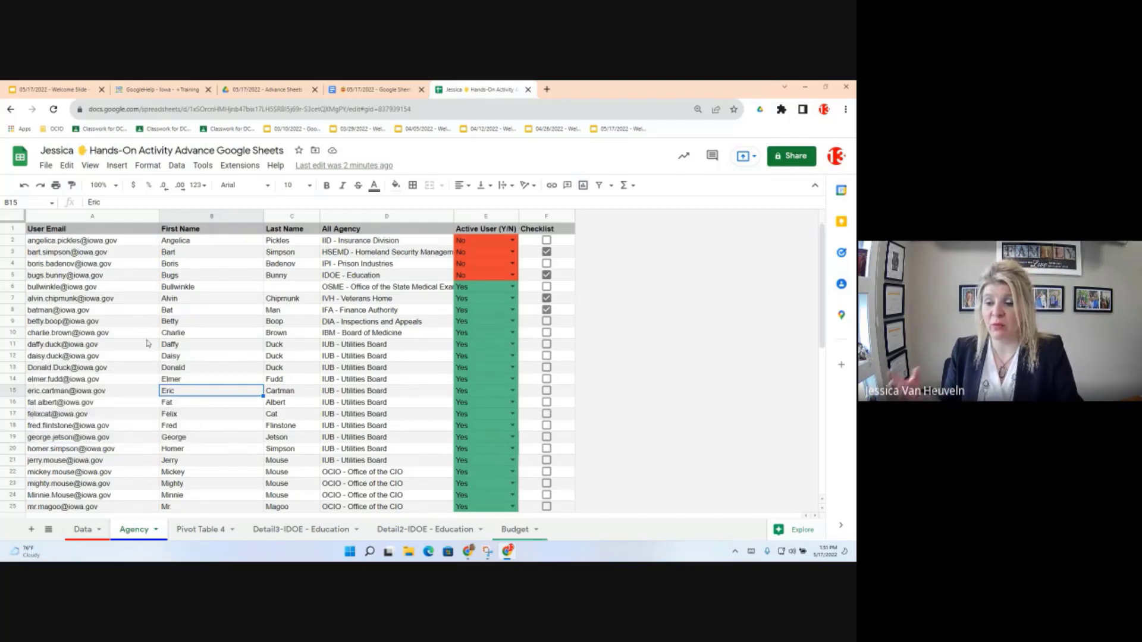
left_click(199, 311)
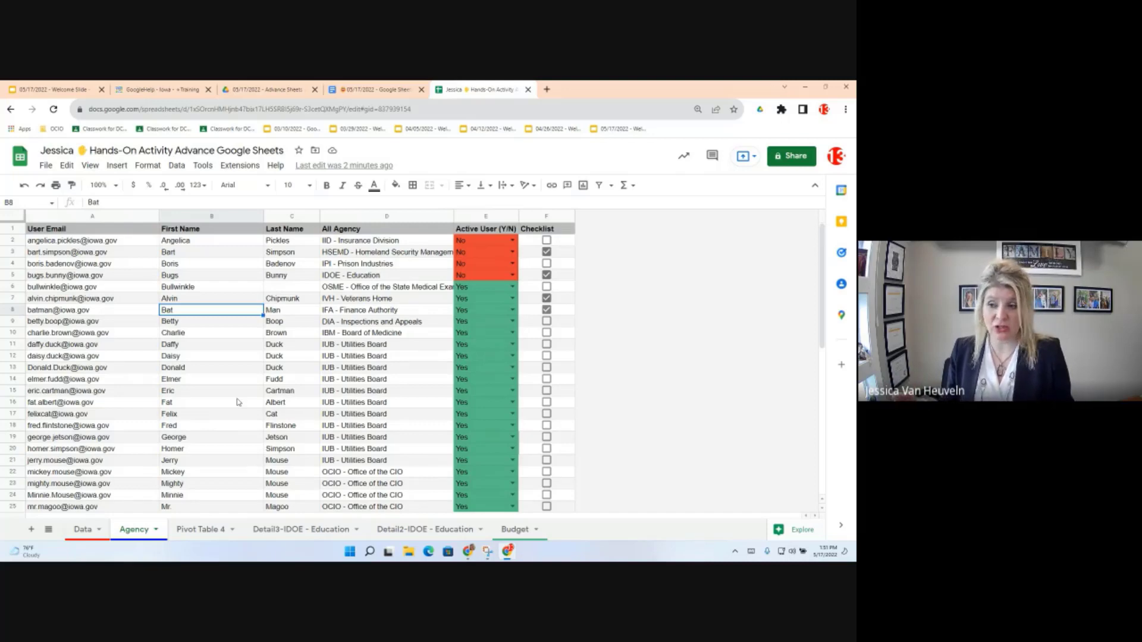
key("ctrl+a")
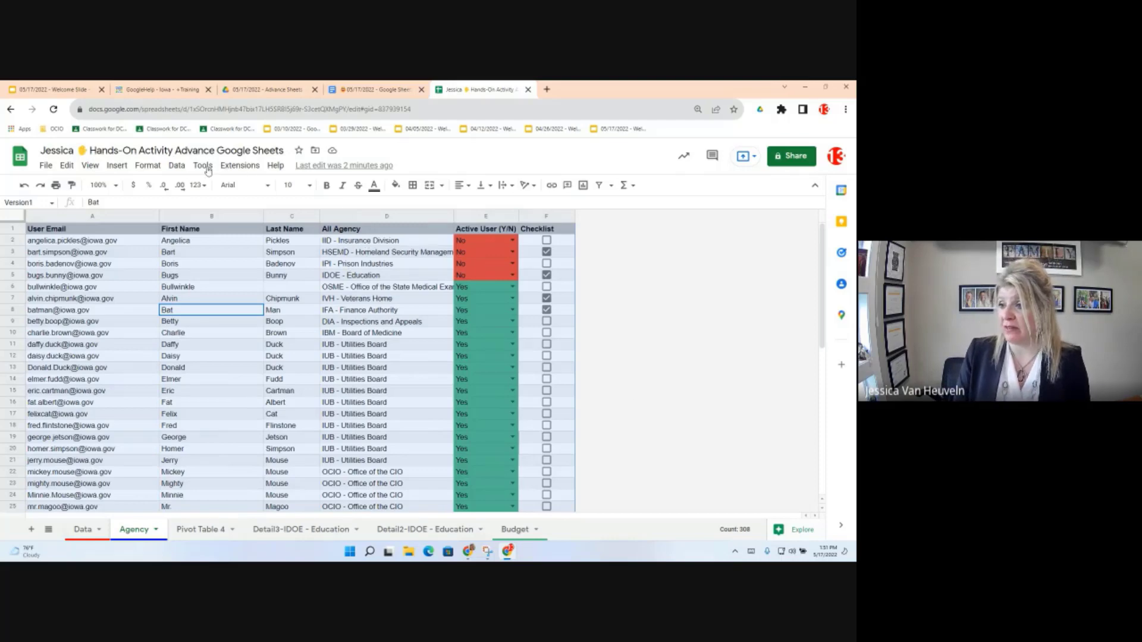
Step: In Explore, view the 'Most frequent All Agency' answer and copy its formula
left_click(797, 530)
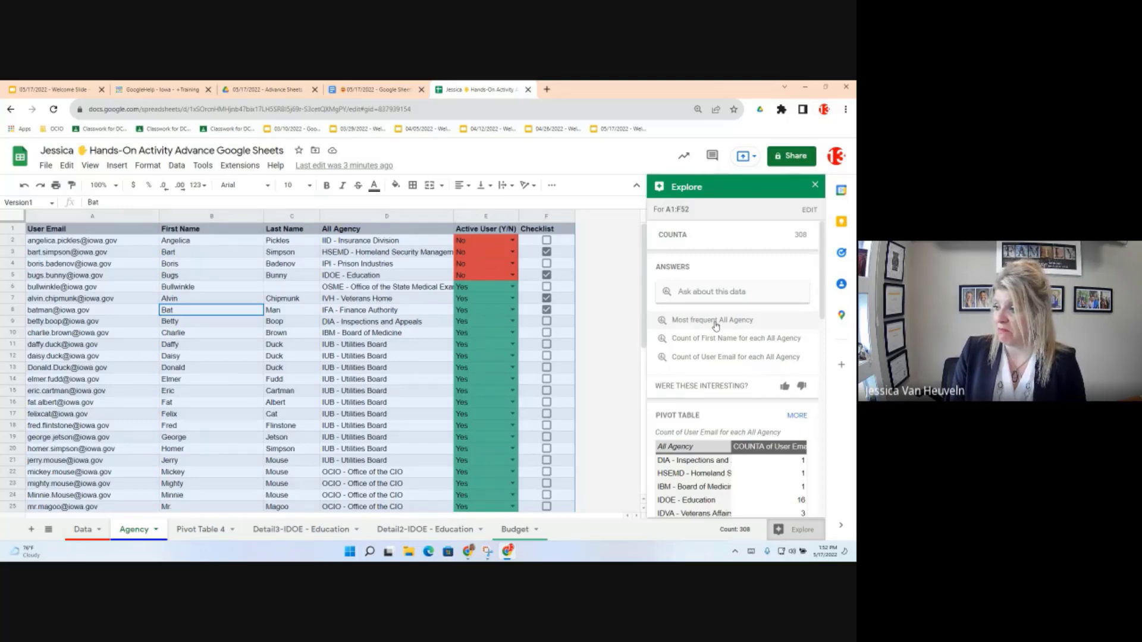
left_click(716, 323)
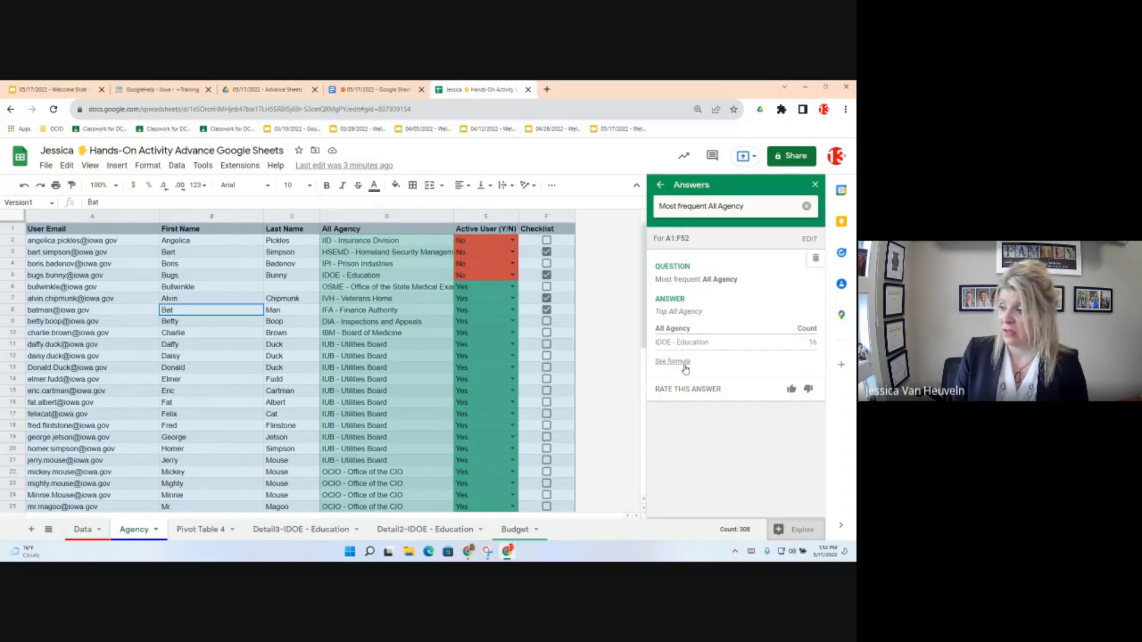
left_click(686, 368)
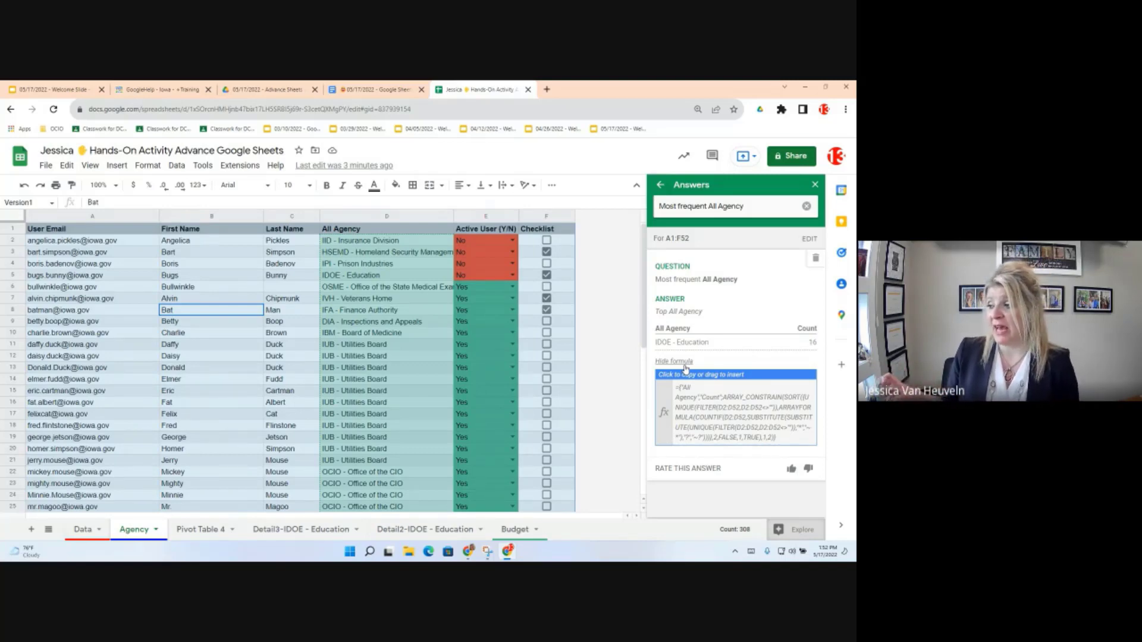
left_click(713, 400)
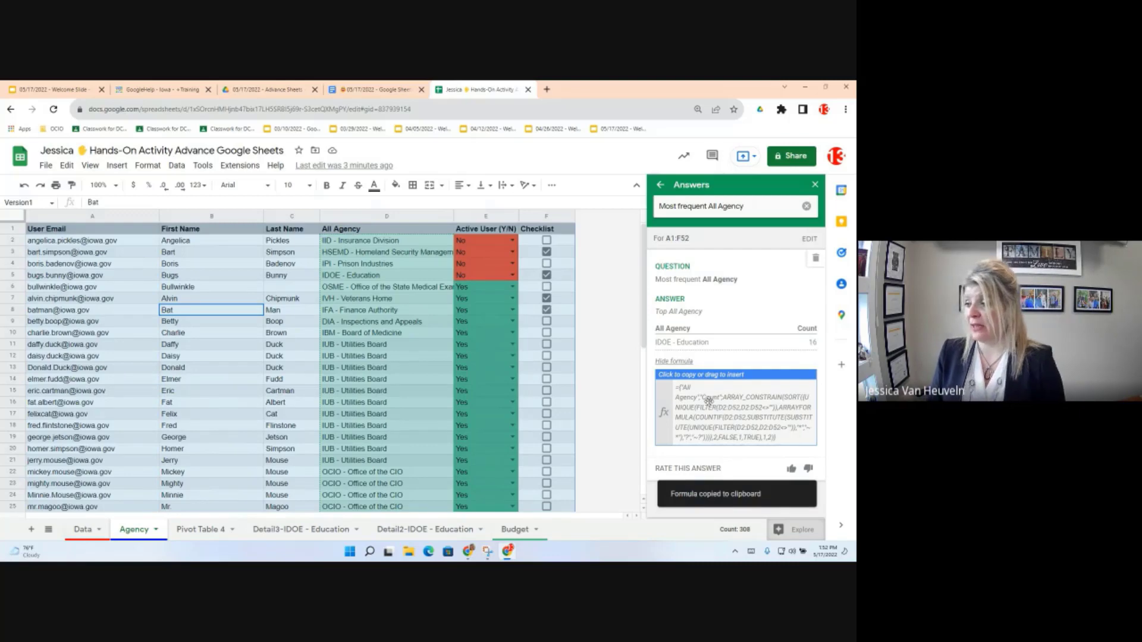
left_click_drag(712, 401, 714, 411)
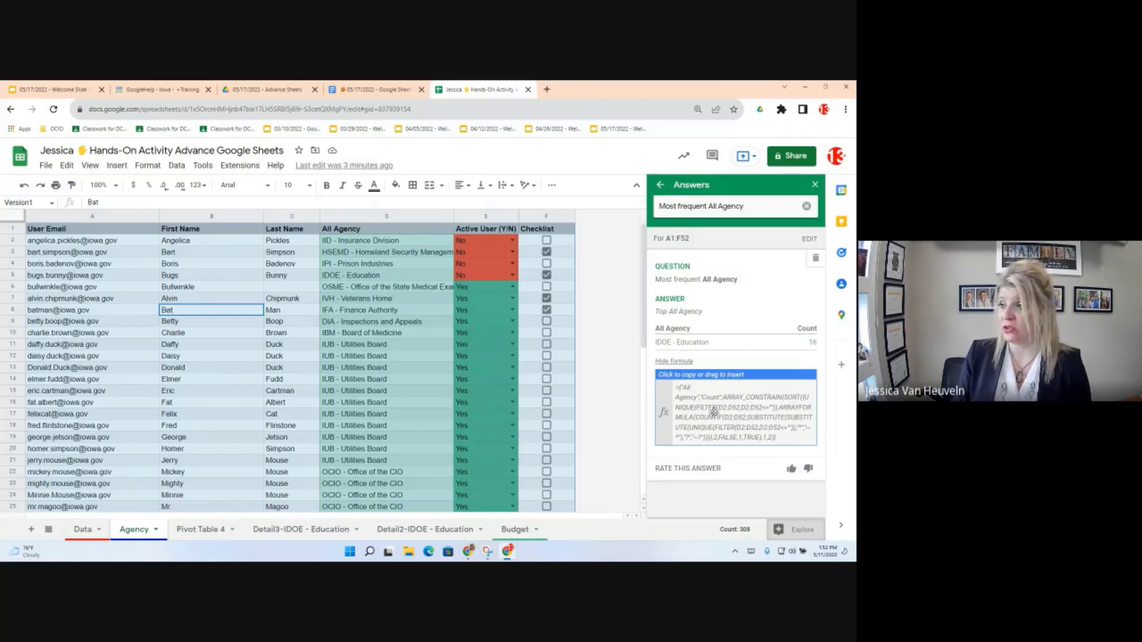
left_click(660, 186)
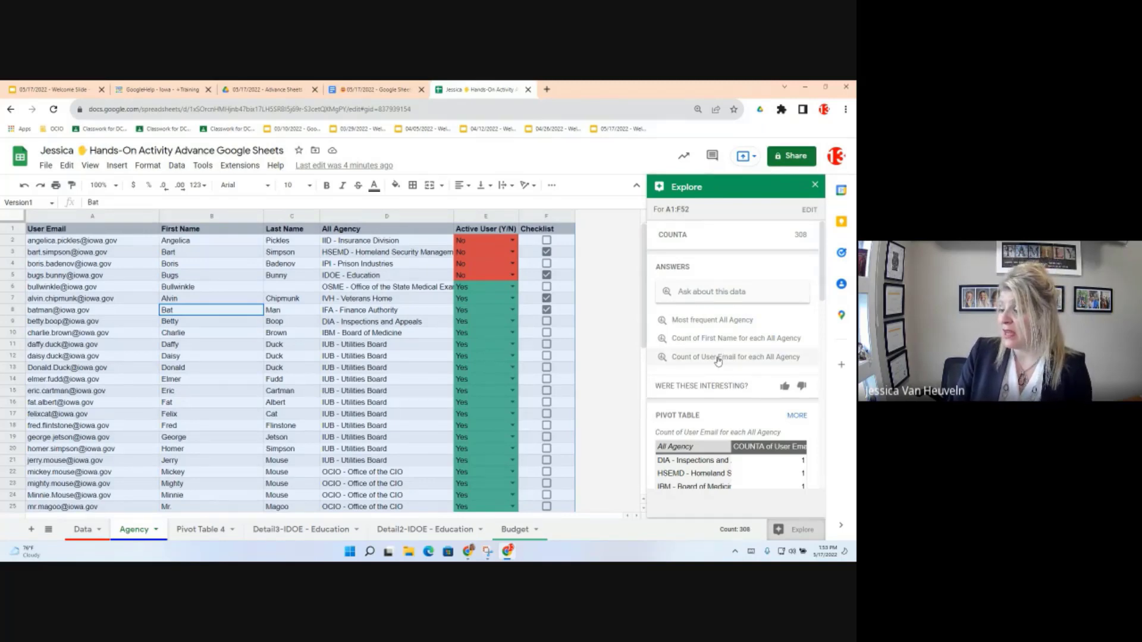
Step: Scroll through the Explore insights, including the COUNTA 308 summary and pivot table suggestions
scroll(721, 386, "down", 7)
scroll(724, 416, "up", 4)
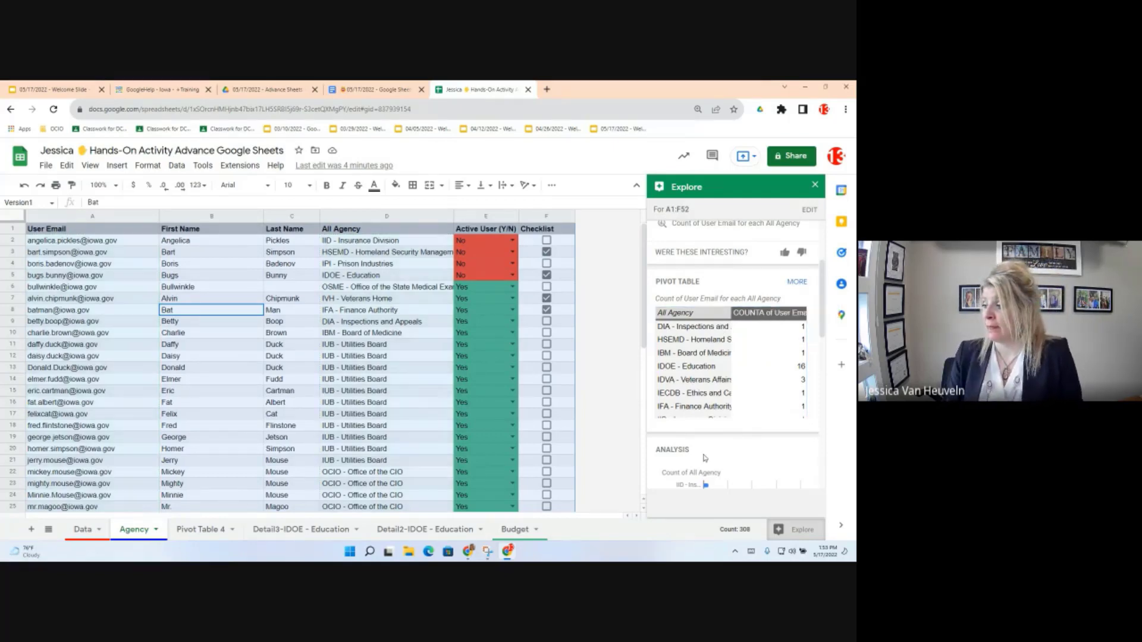
scroll(705, 458, "down", 1)
scroll(705, 458, "down", 1)
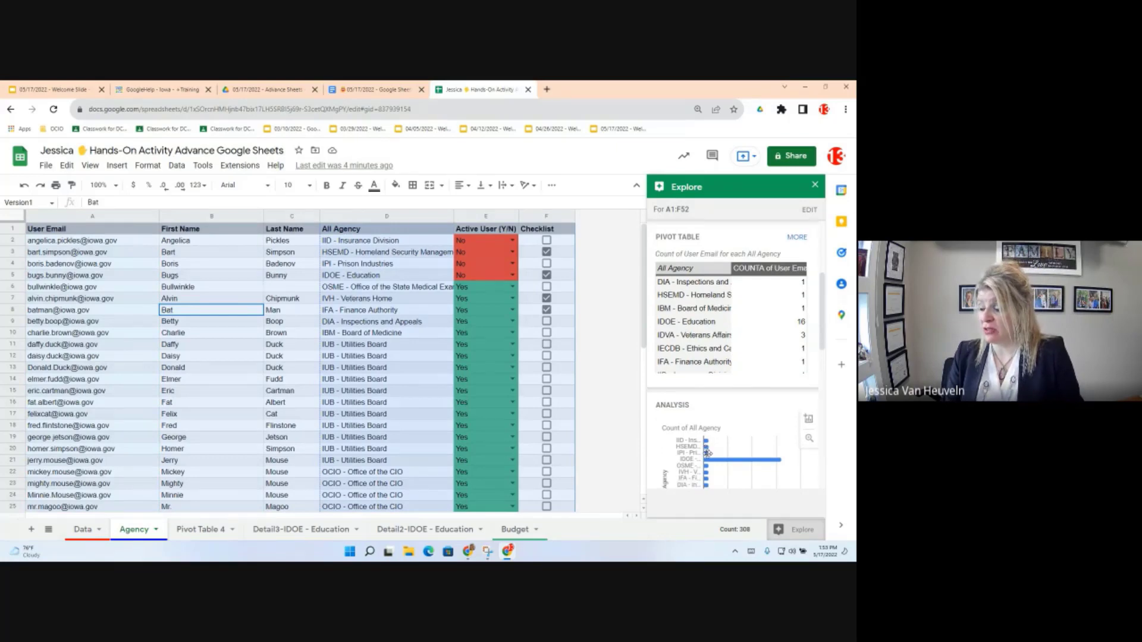
scroll(708, 453, "down", 6)
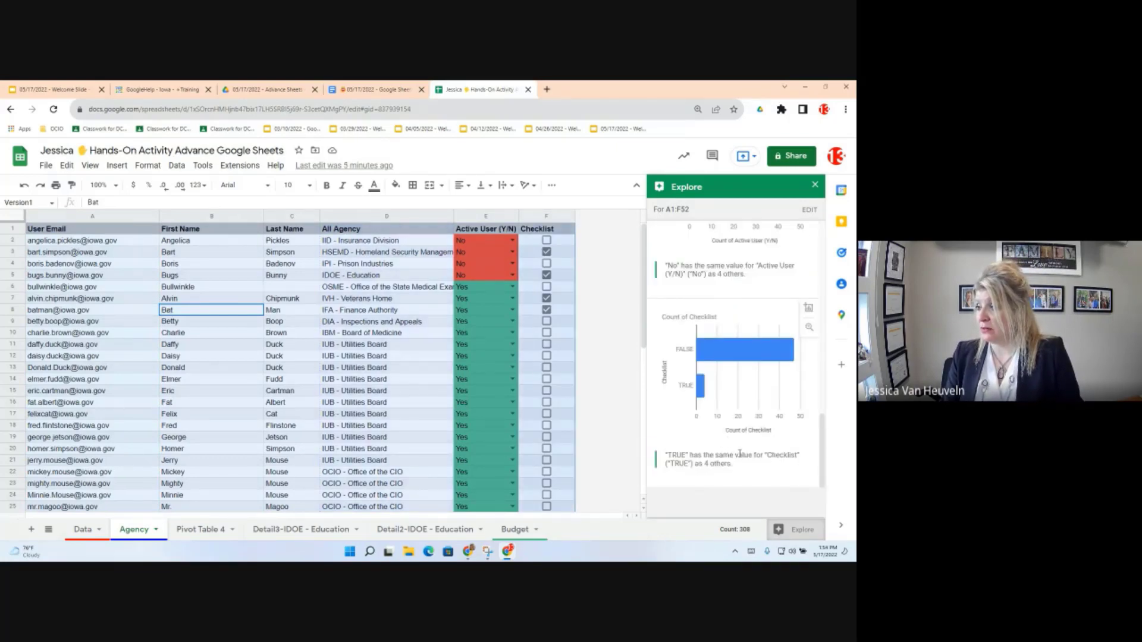
scroll(739, 453, "up", 1)
scroll(739, 454, "up", 5)
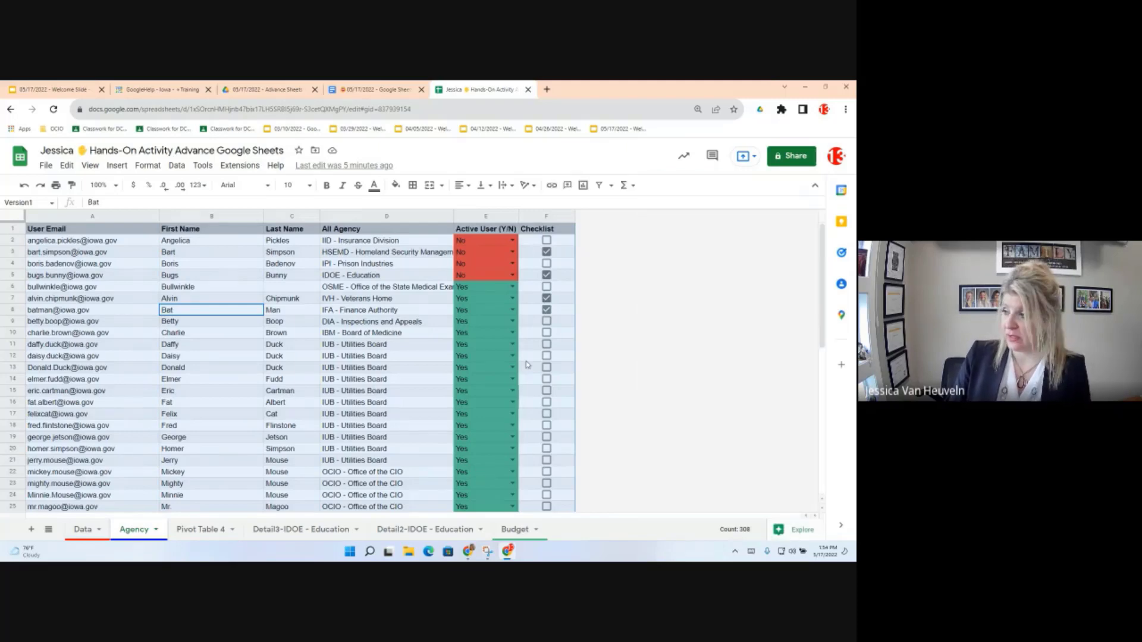
Step: Bring up the Insert menu's options for adding a chart
left_click(118, 166)
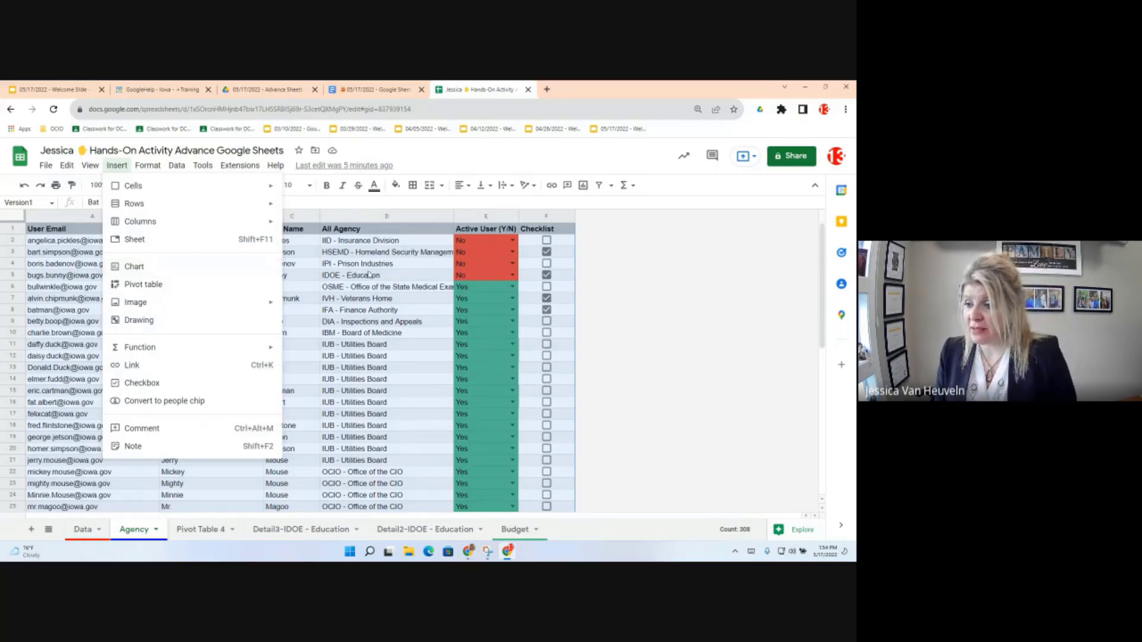
Step: Dismiss the Insert menu and select all of column E, Active User (Y/N)
left_click(393, 269)
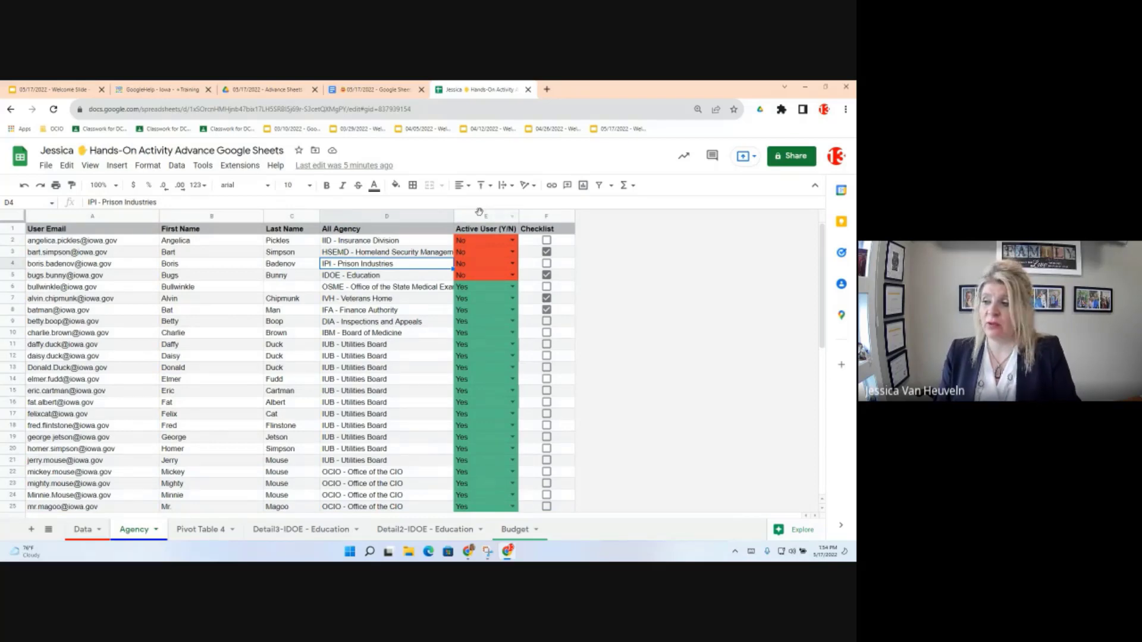
left_click(480, 214)
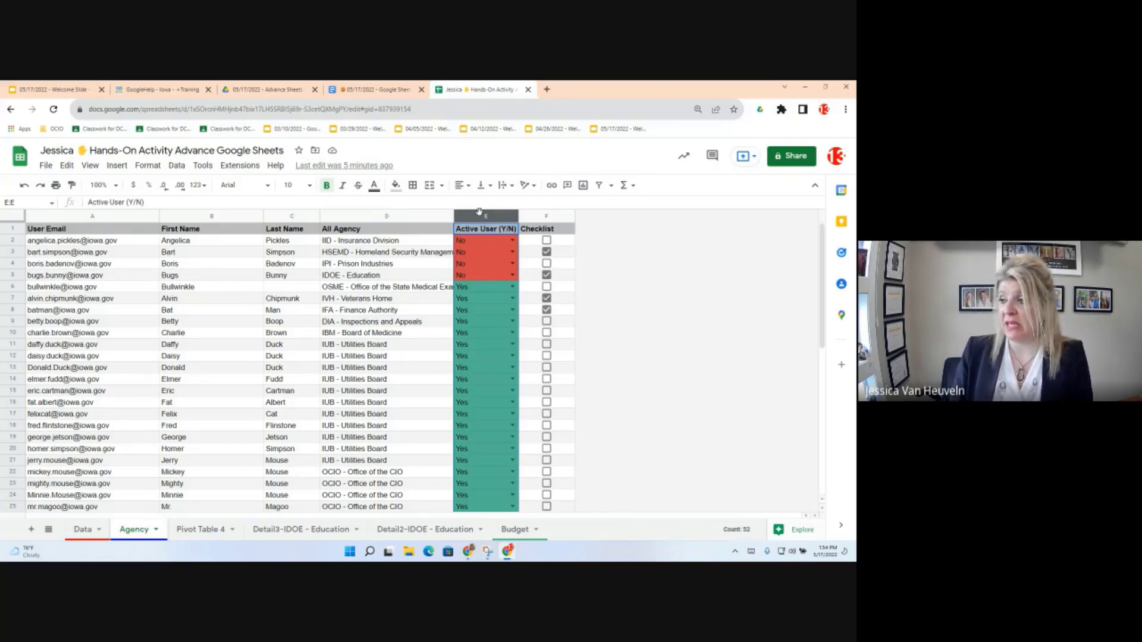
Step: Run Explore on column E to see a pie chart of Yes (47, 92.2%) versus No counts
left_click(793, 533)
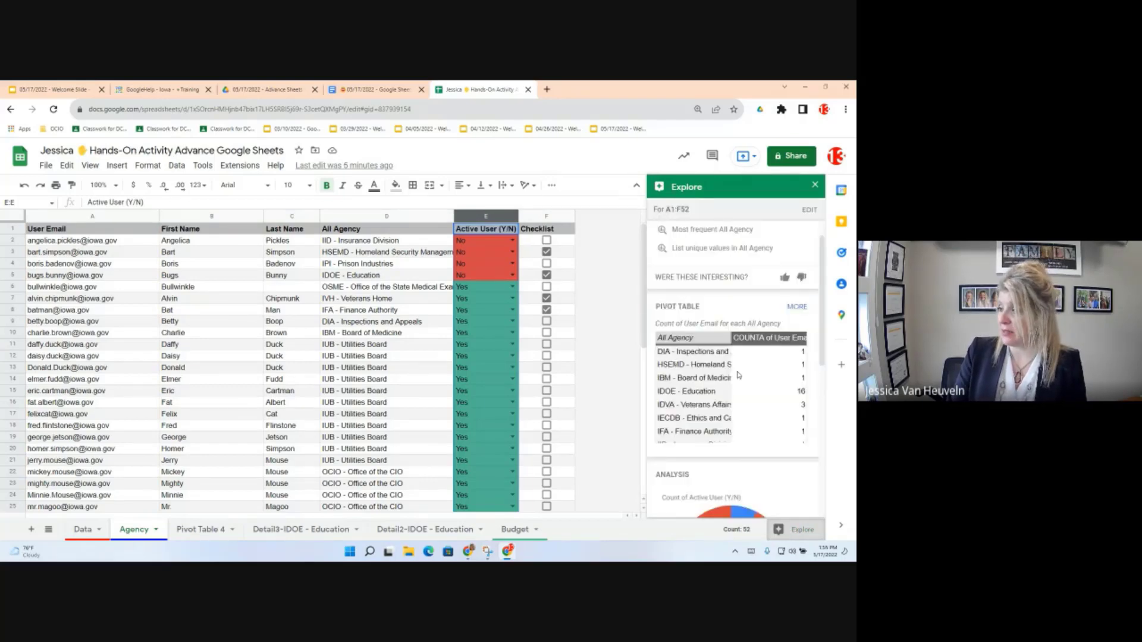
scroll(735, 398, "down", 4)
scroll(732, 424, "up", 1)
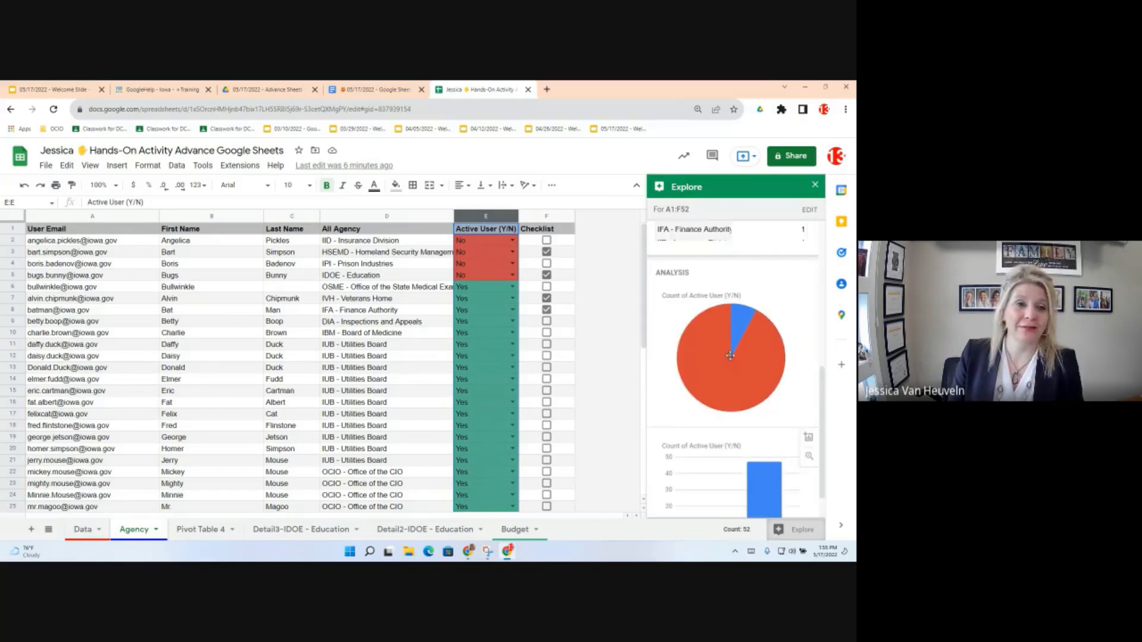
scroll(729, 351, "up", 1)
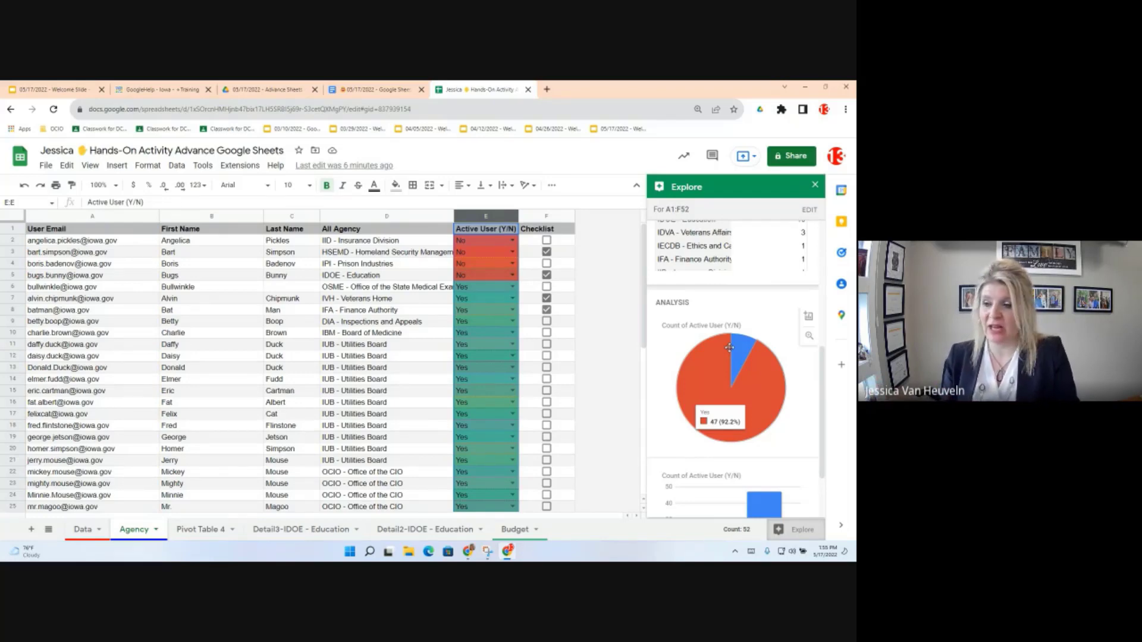
left_click(118, 169)
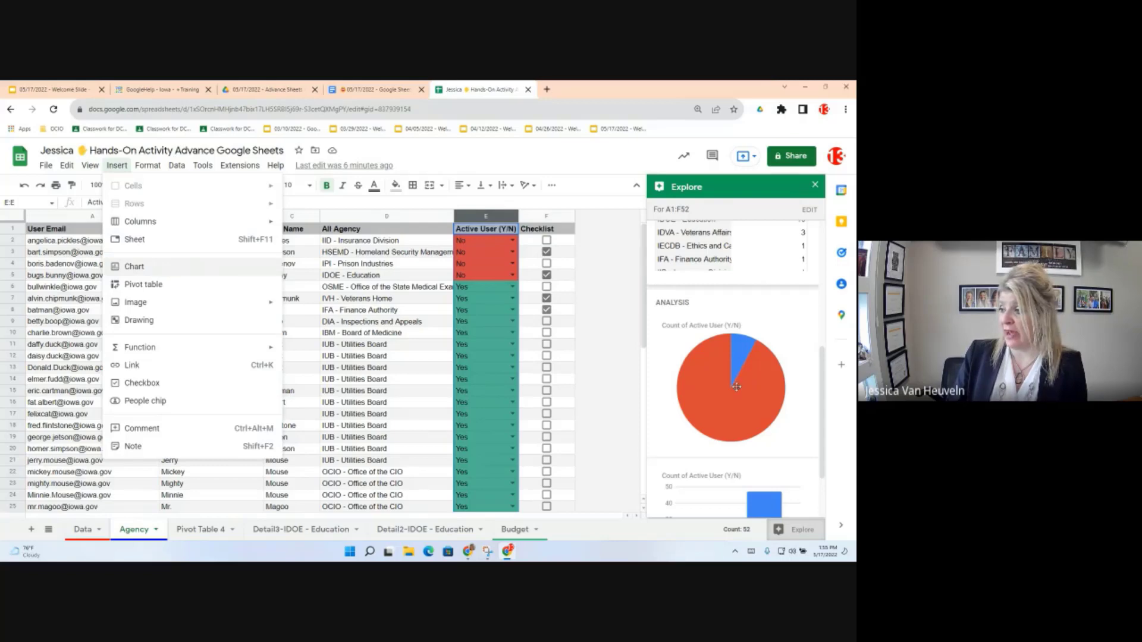
mouse_move(737, 387)
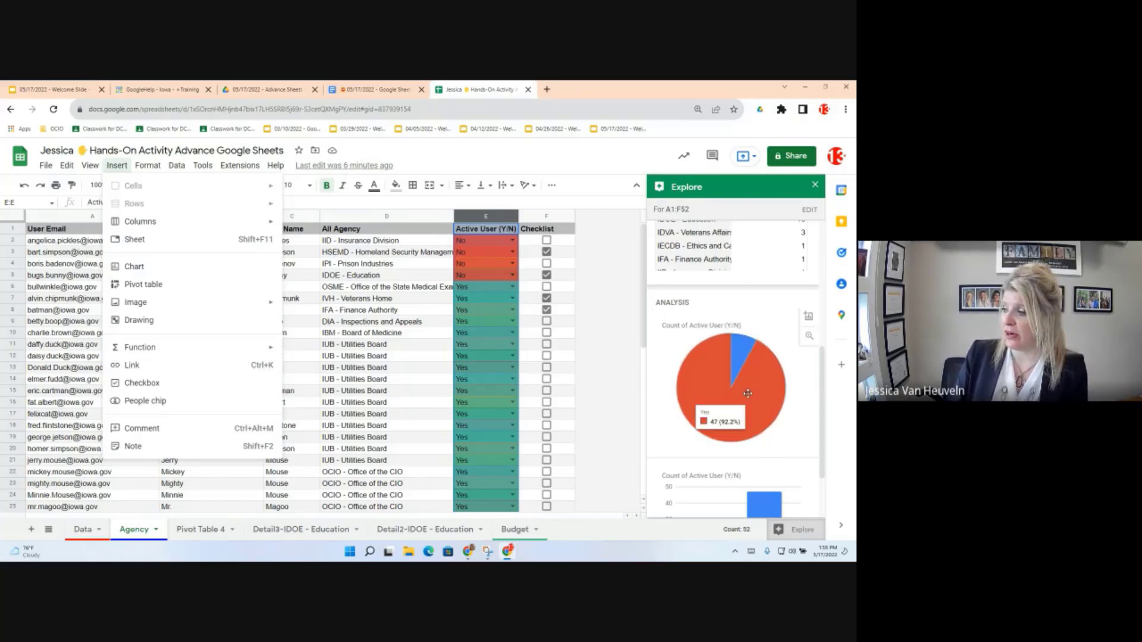
Step: Insert the suggested Count of Active User (Y/N) pie chart into the Agency sheet
left_click(808, 317)
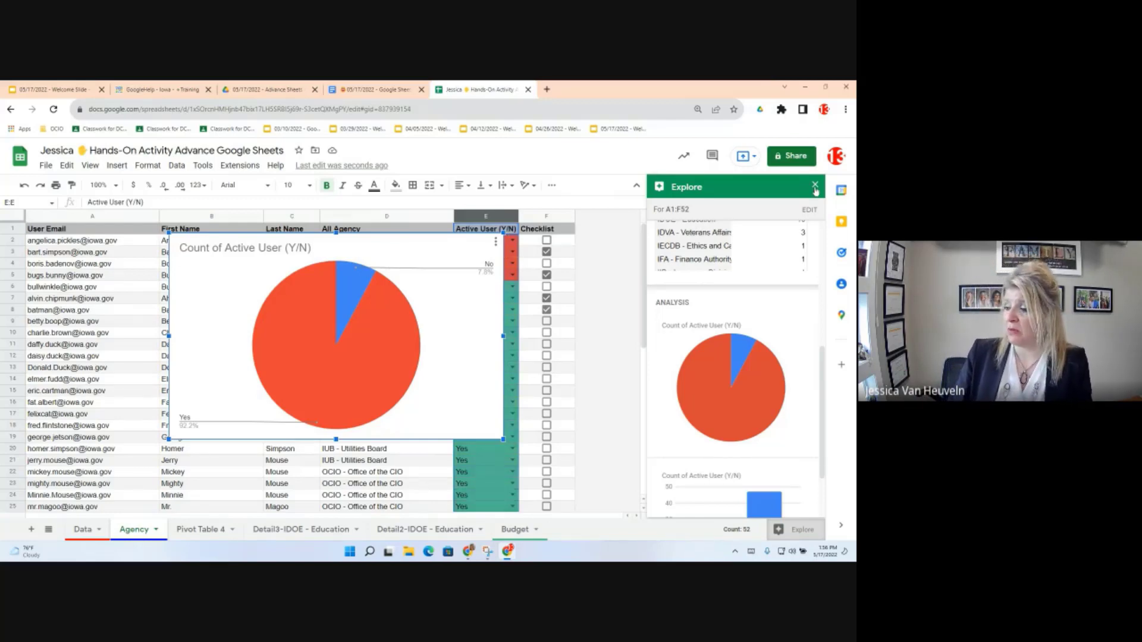
left_click(796, 529)
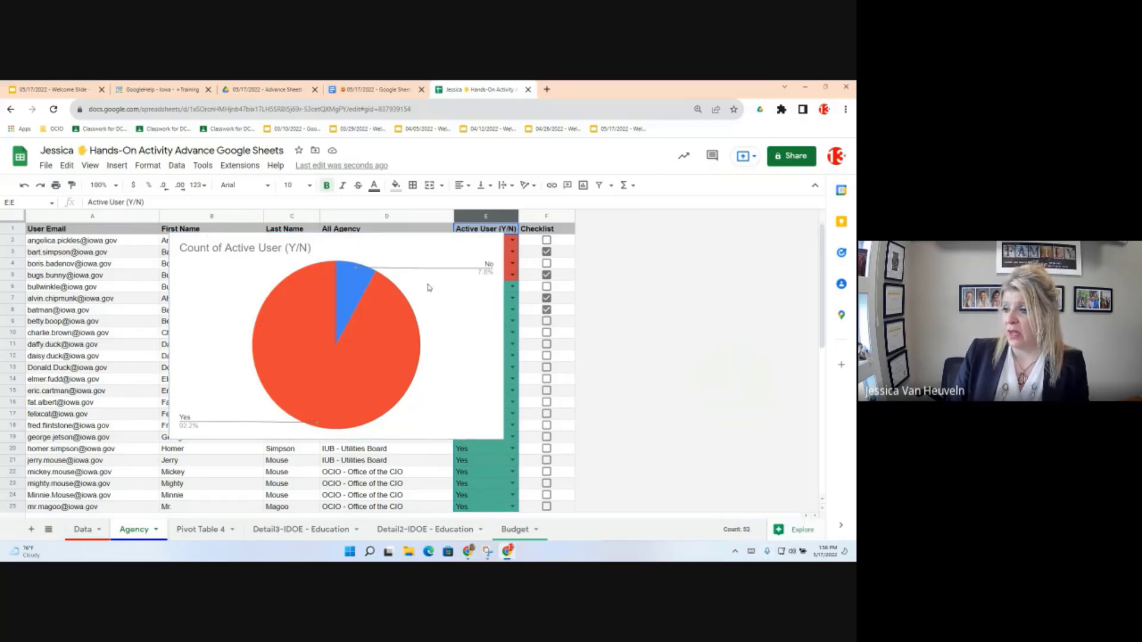
left_click(428, 287)
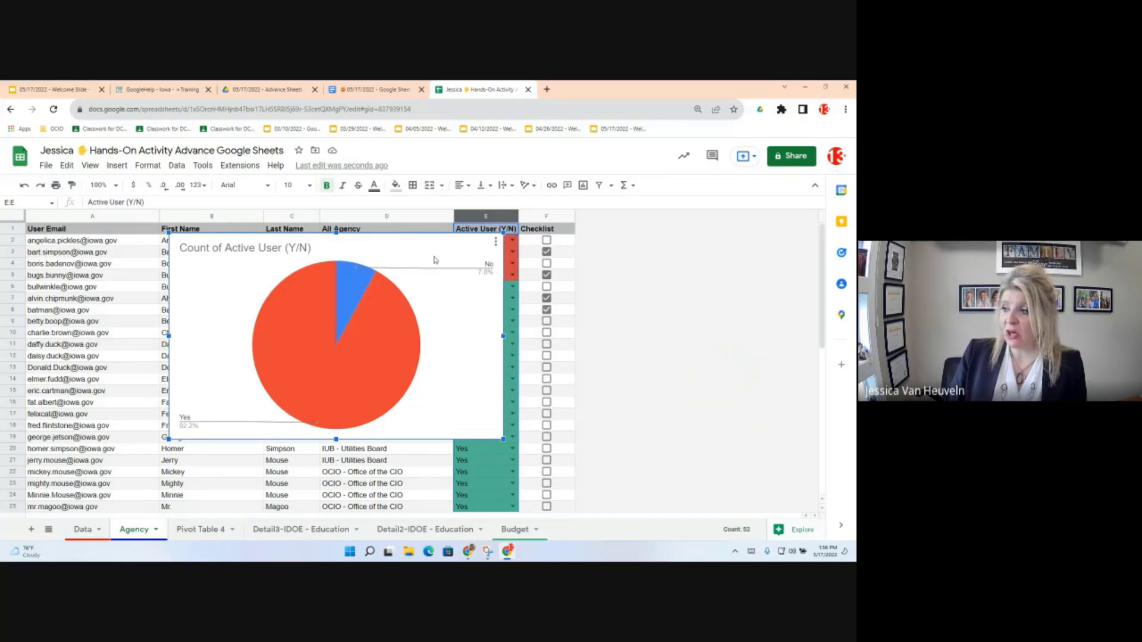
left_click(495, 242)
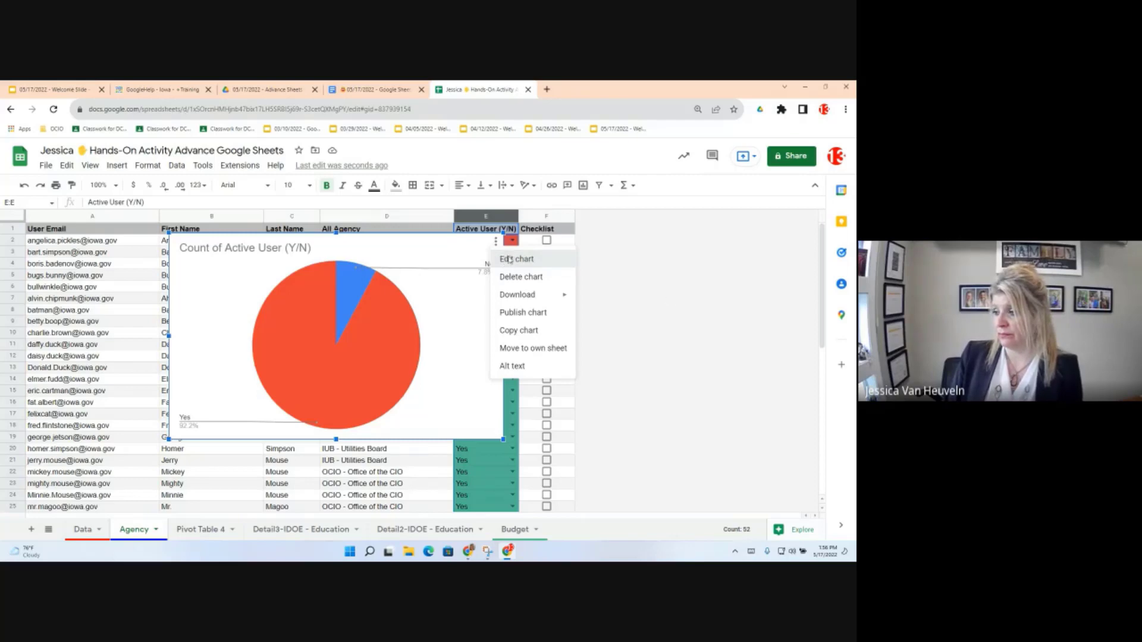
Step: Drag the pie chart left so column E's values are visible
key("ctrl+z")
key("ctrl+z")
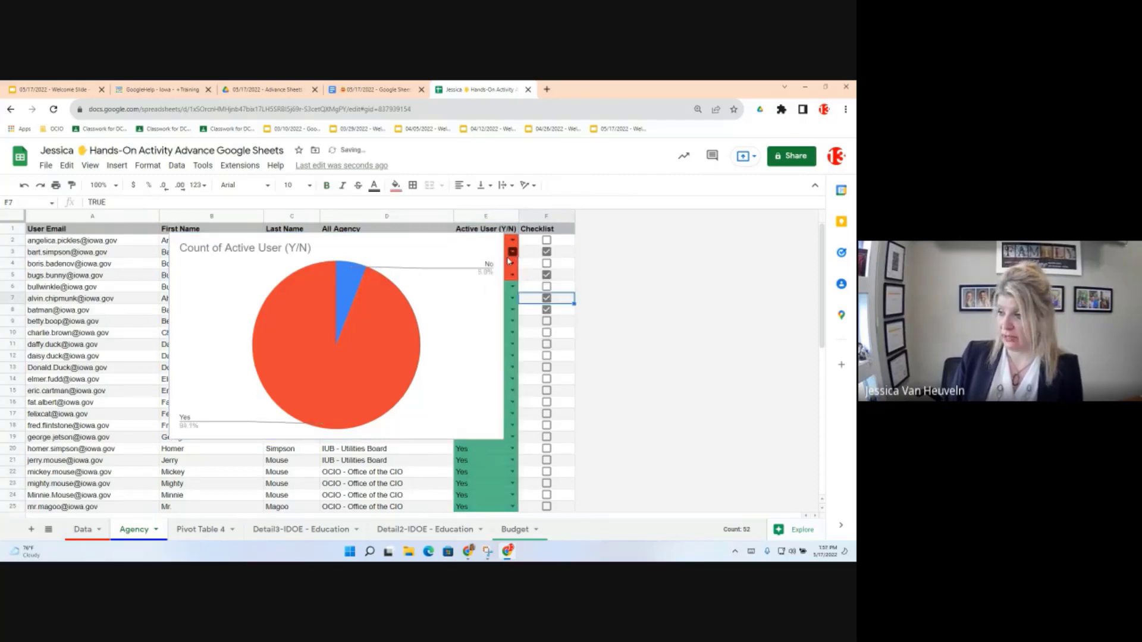
double_click(480, 248)
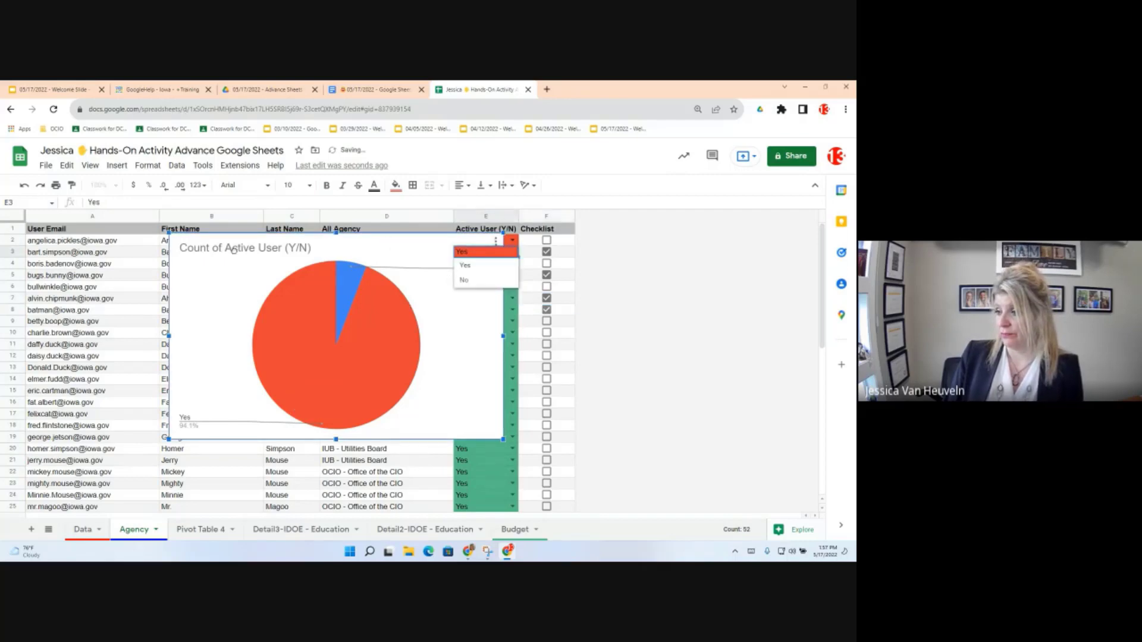
left_click_drag(394, 249, 352, 255)
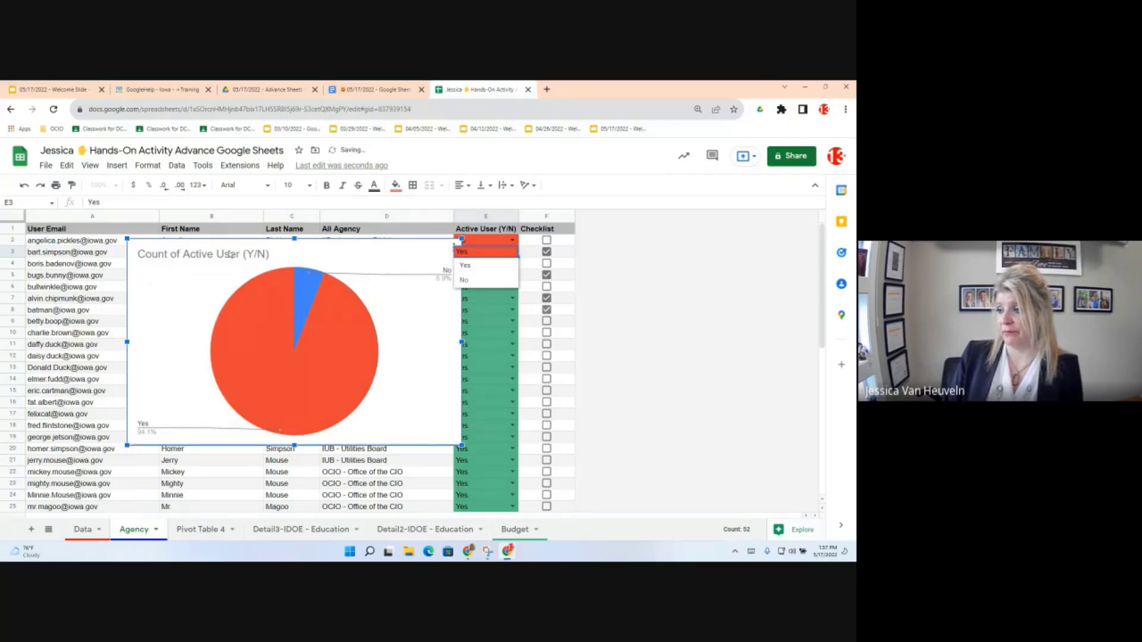
left_click_drag(231, 254, 220, 254)
left_click(444, 247)
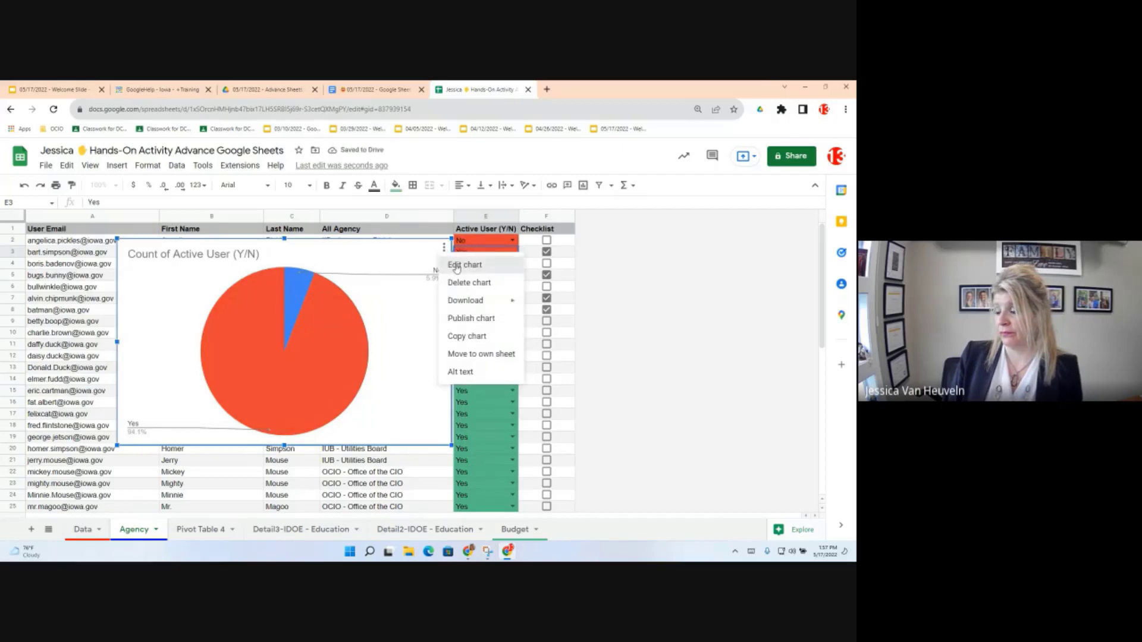
Step: Open the chart editor, keep the Pie chart type, and confirm the E1:E52 data range
left_click(457, 266)
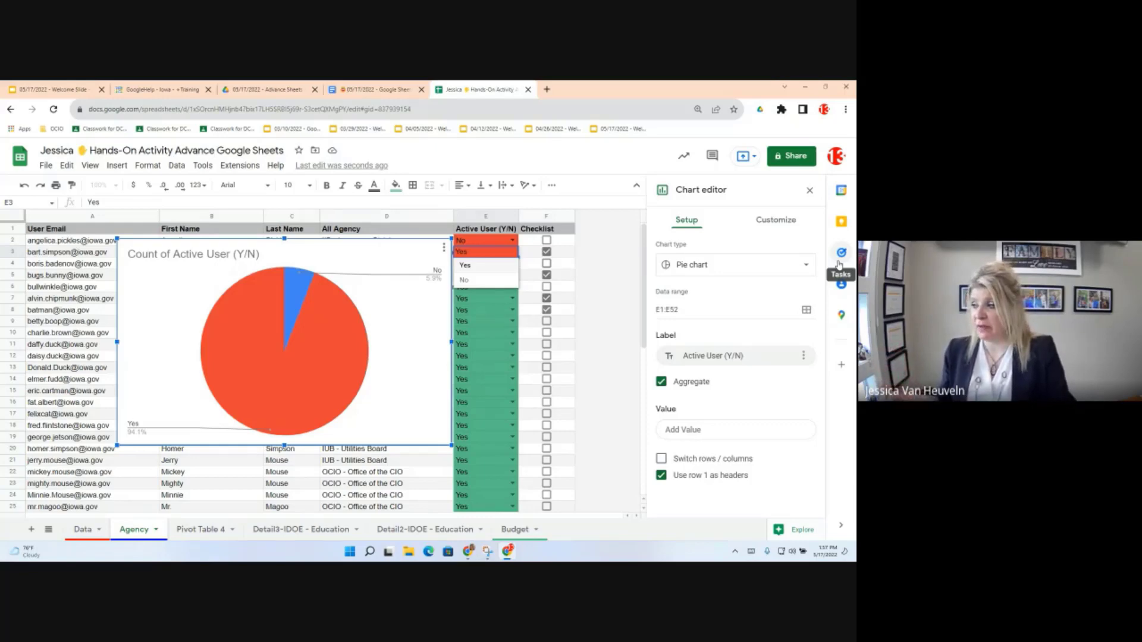
left_click(804, 267)
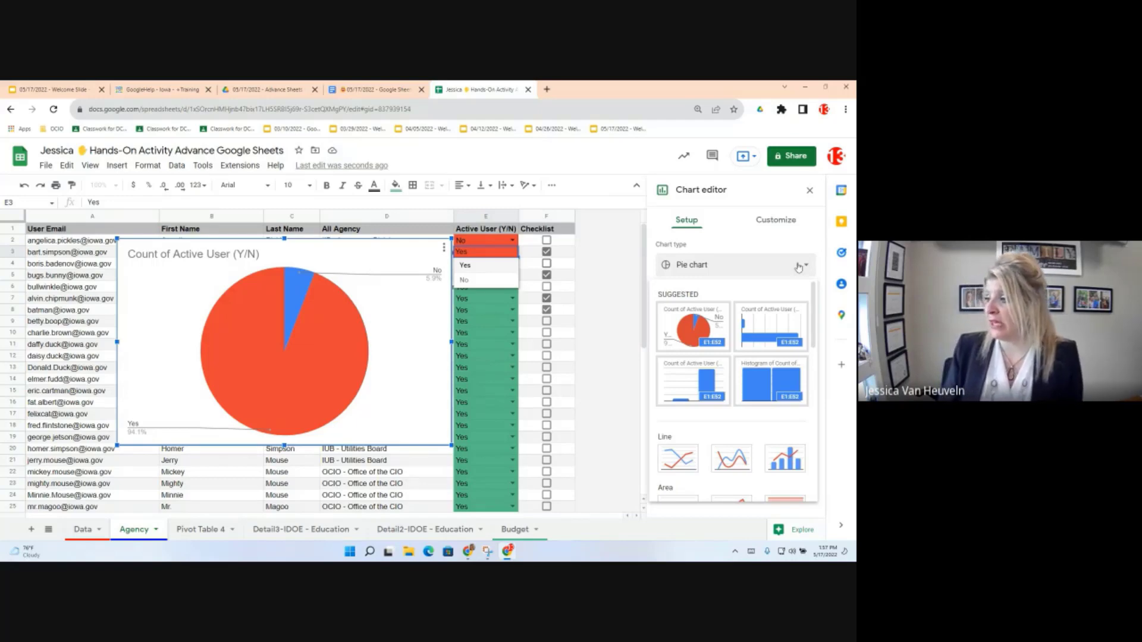
left_click(684, 243)
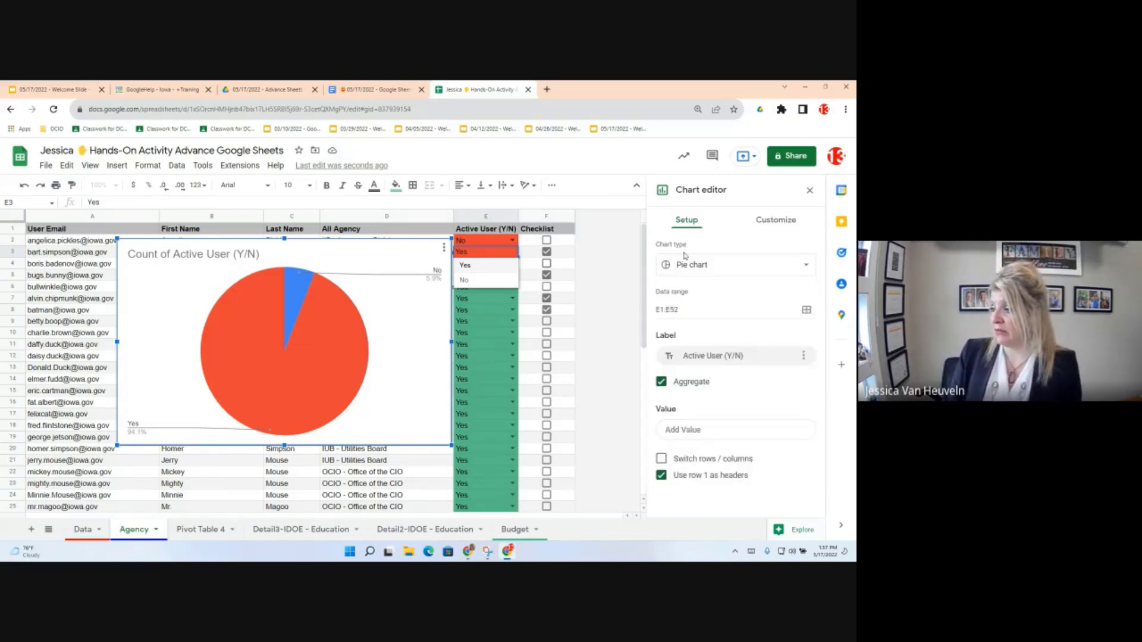
left_click(679, 309)
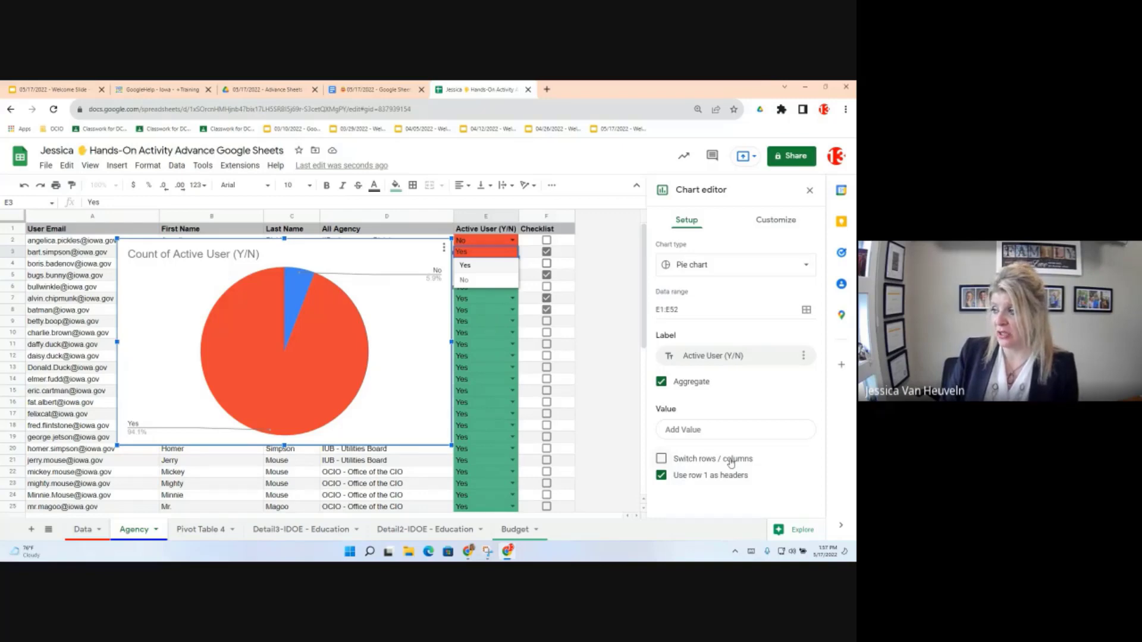
left_click(770, 222)
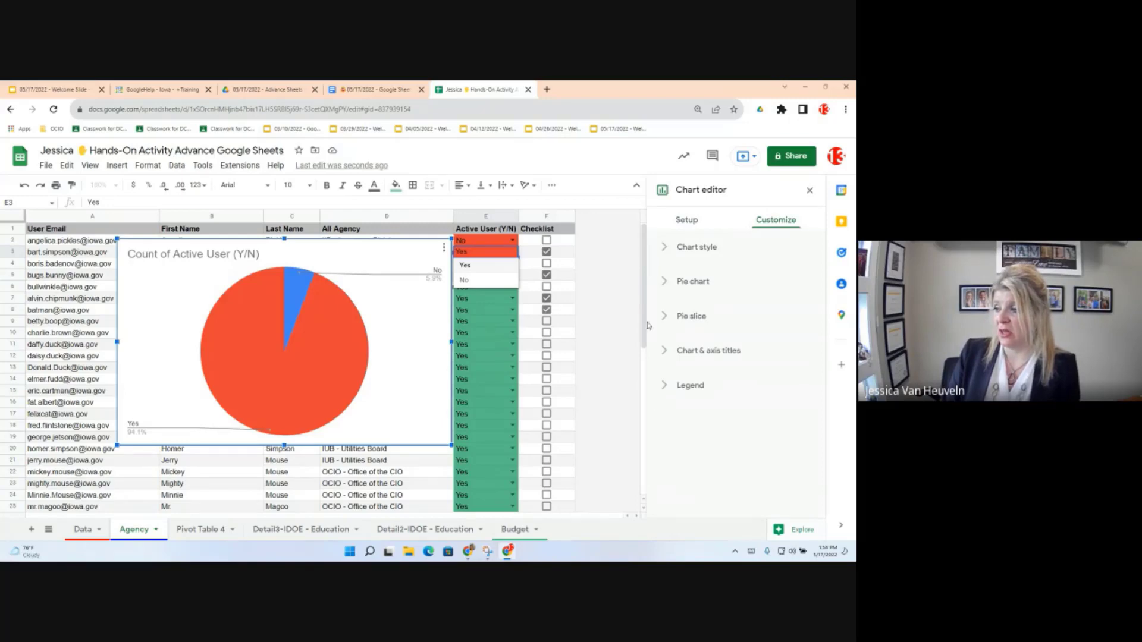
Step: Turn on the 3D chart style for the pie chart
left_click(665, 248)
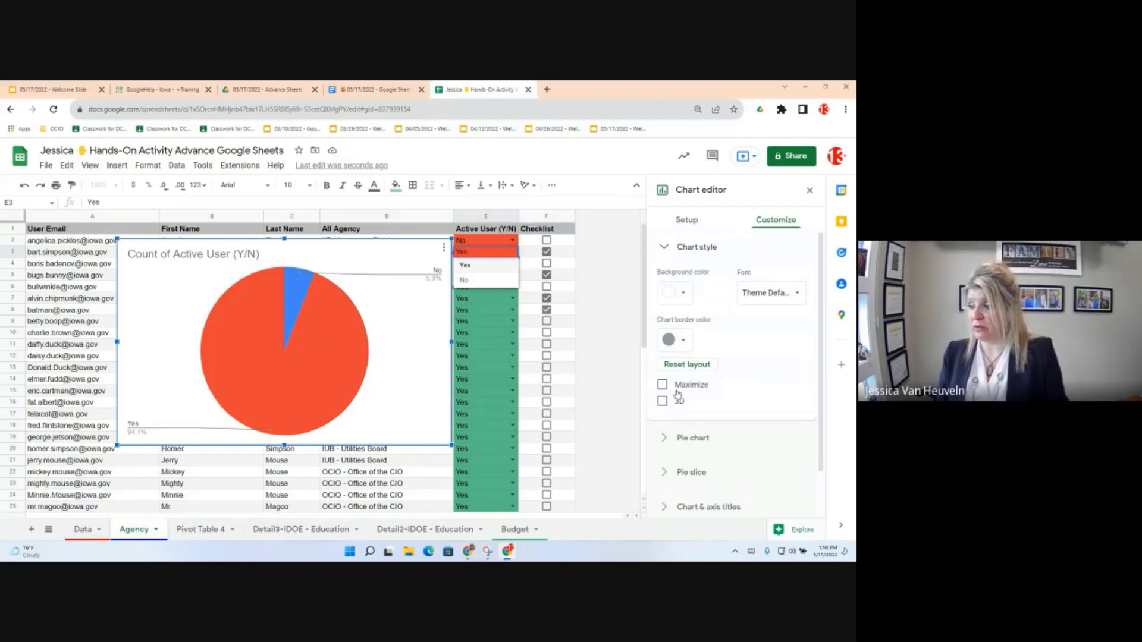
left_click(662, 402)
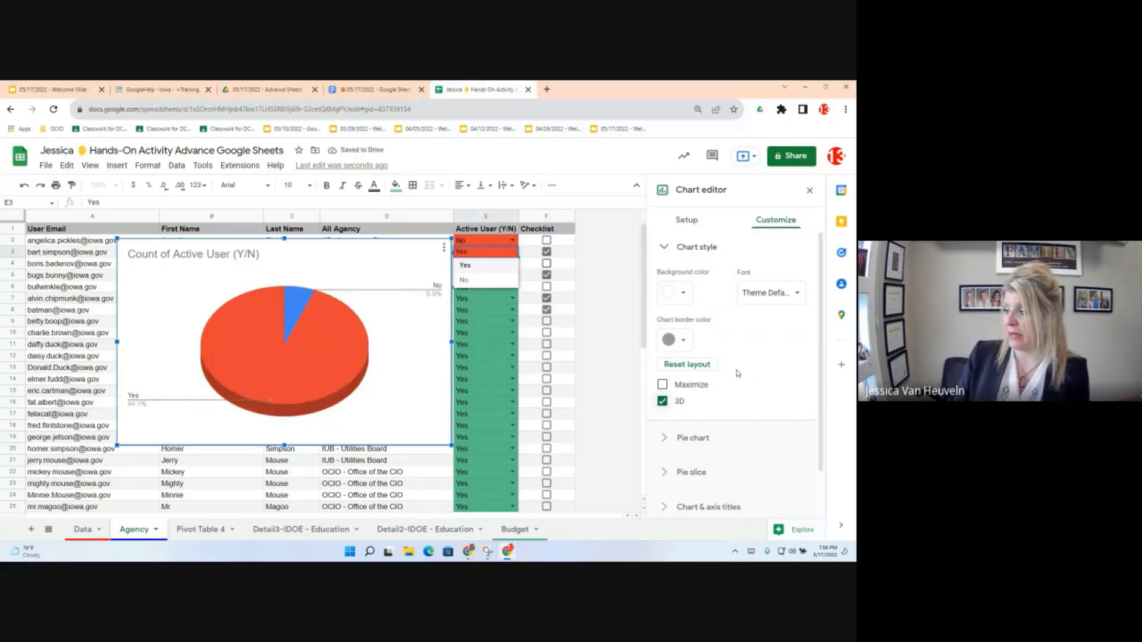
scroll(737, 373, "down", 1)
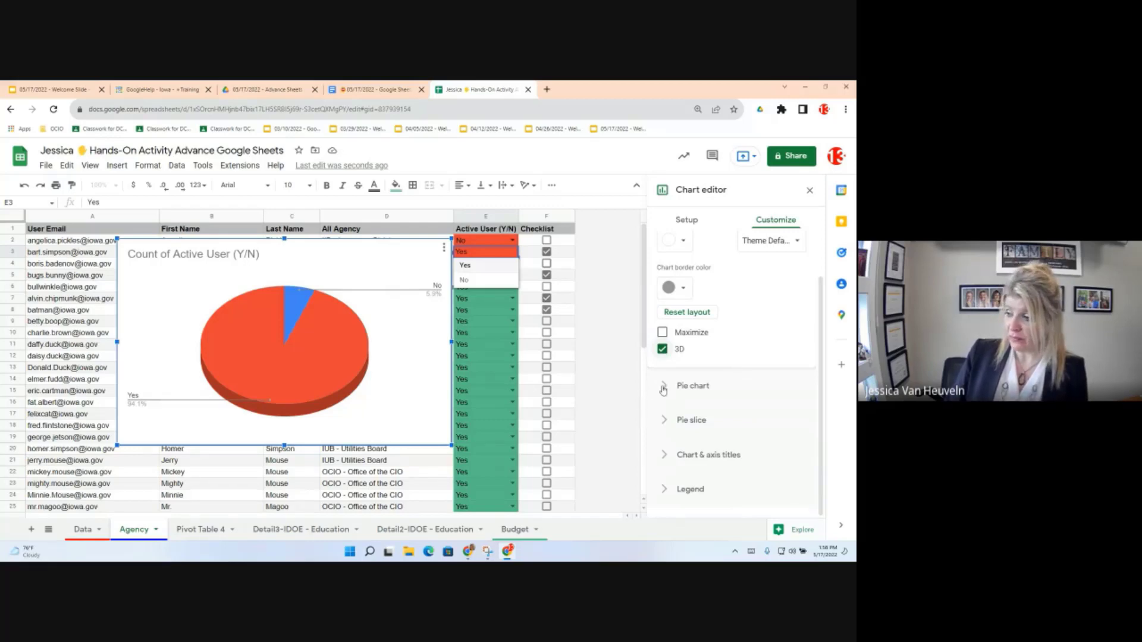
Step: Set a 25% donut hole and label each slice by Value (48 and 3)
left_click(663, 390)
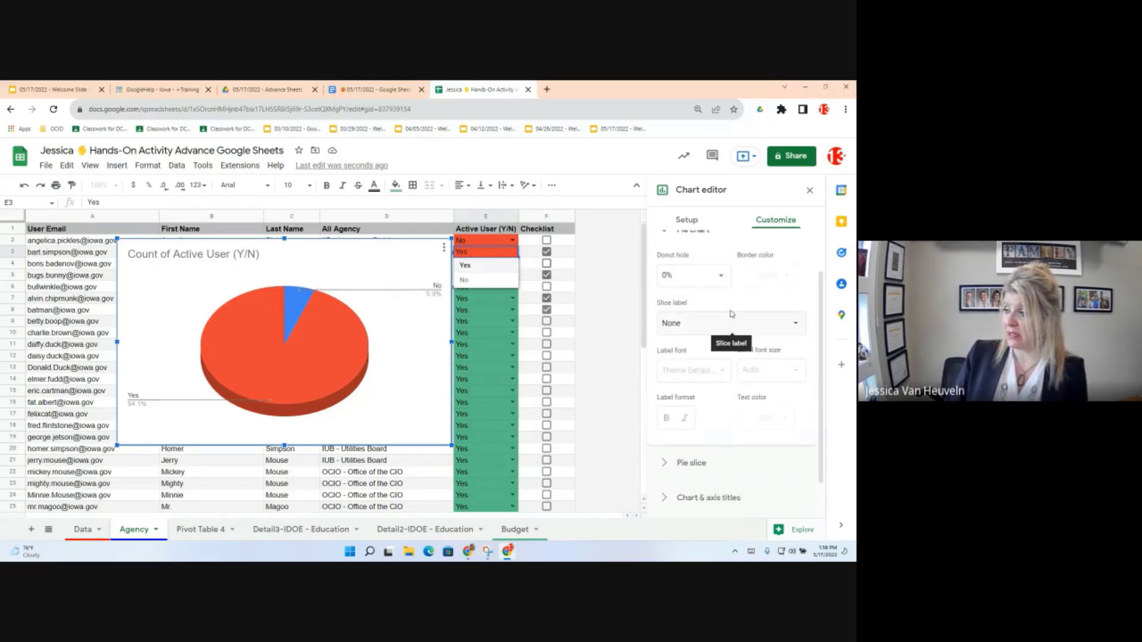
scroll(722, 326, "up", 1)
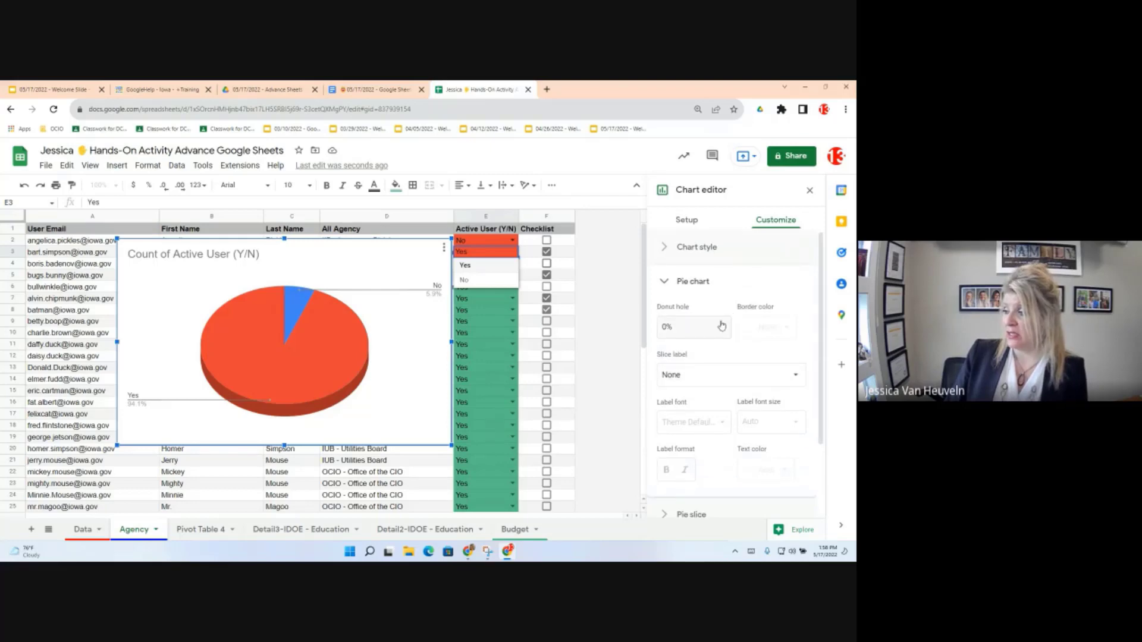
left_click(721, 325)
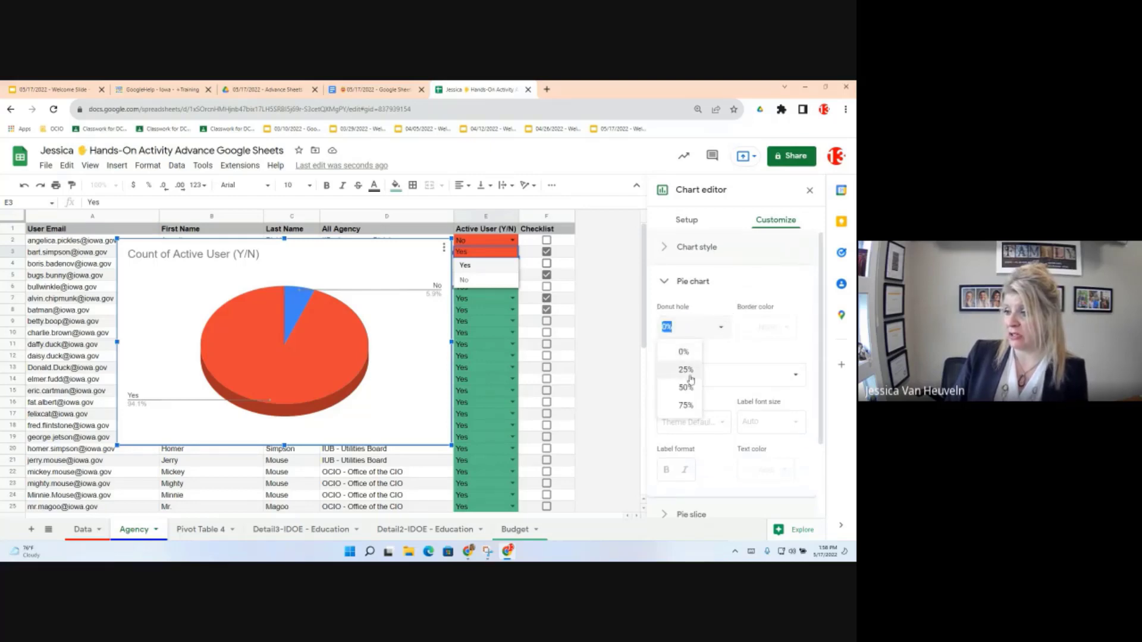
left_click(685, 370)
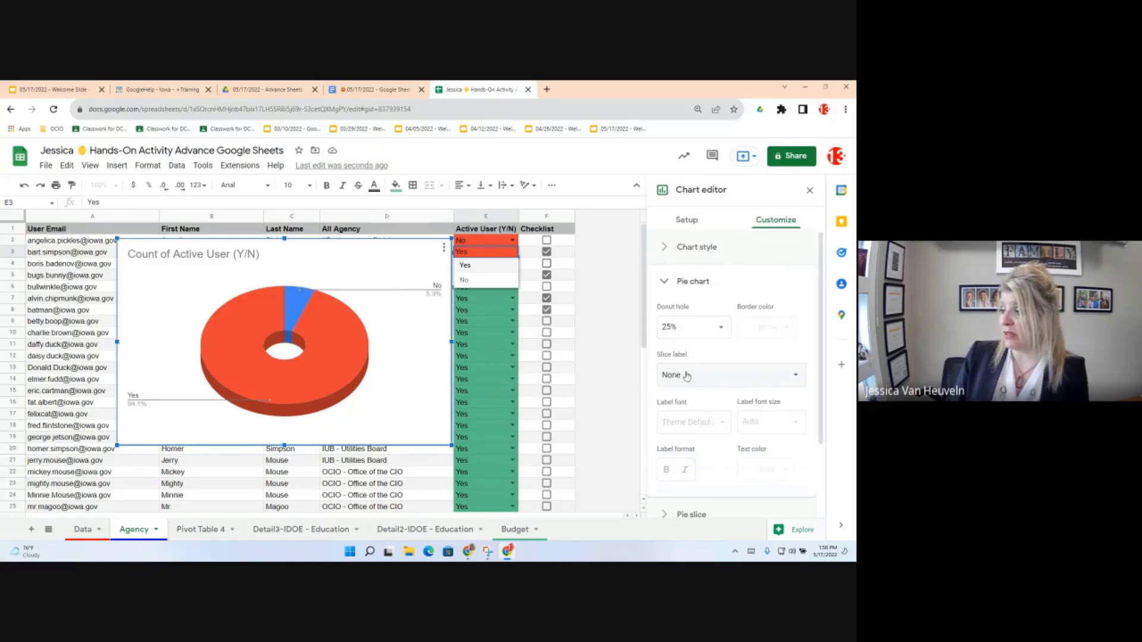
left_click(687, 376)
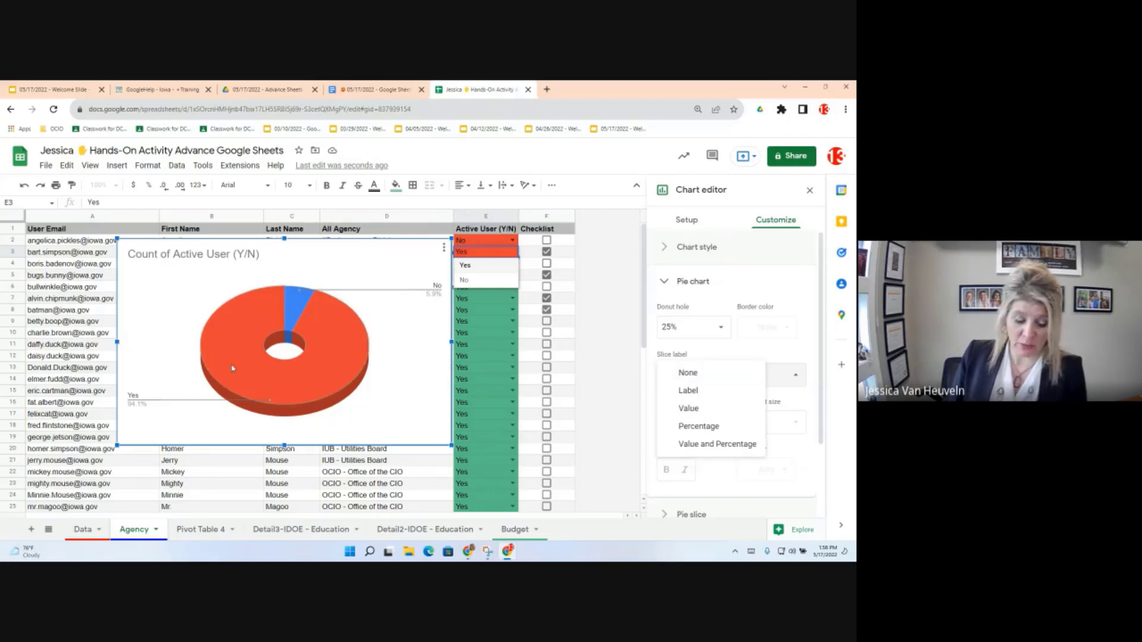
left_click(689, 408)
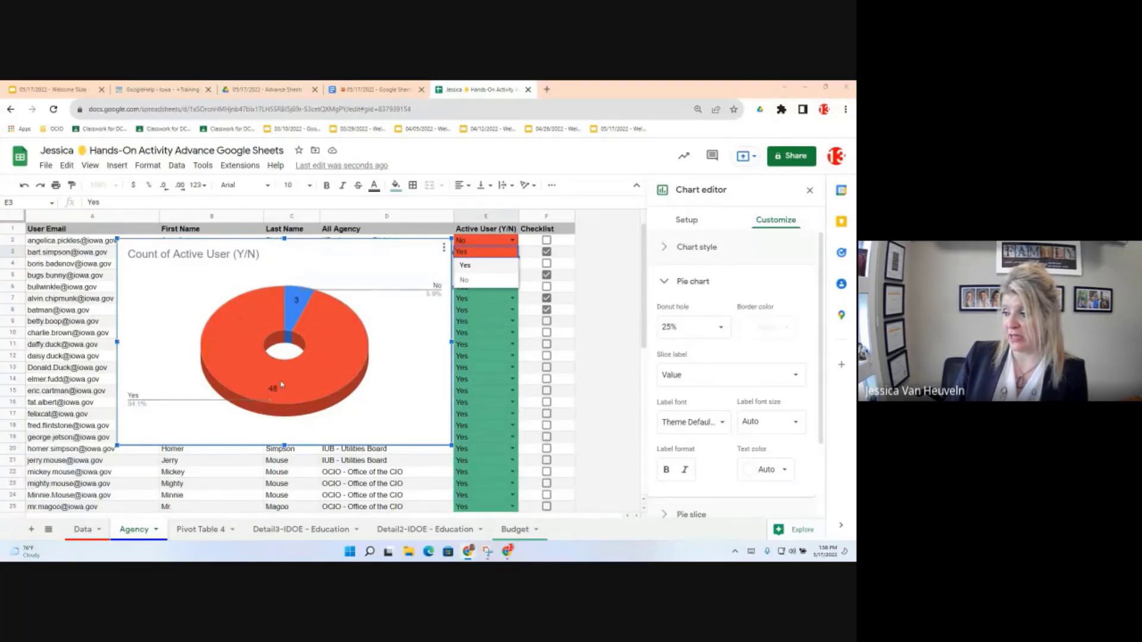
scroll(729, 437, "down", 3)
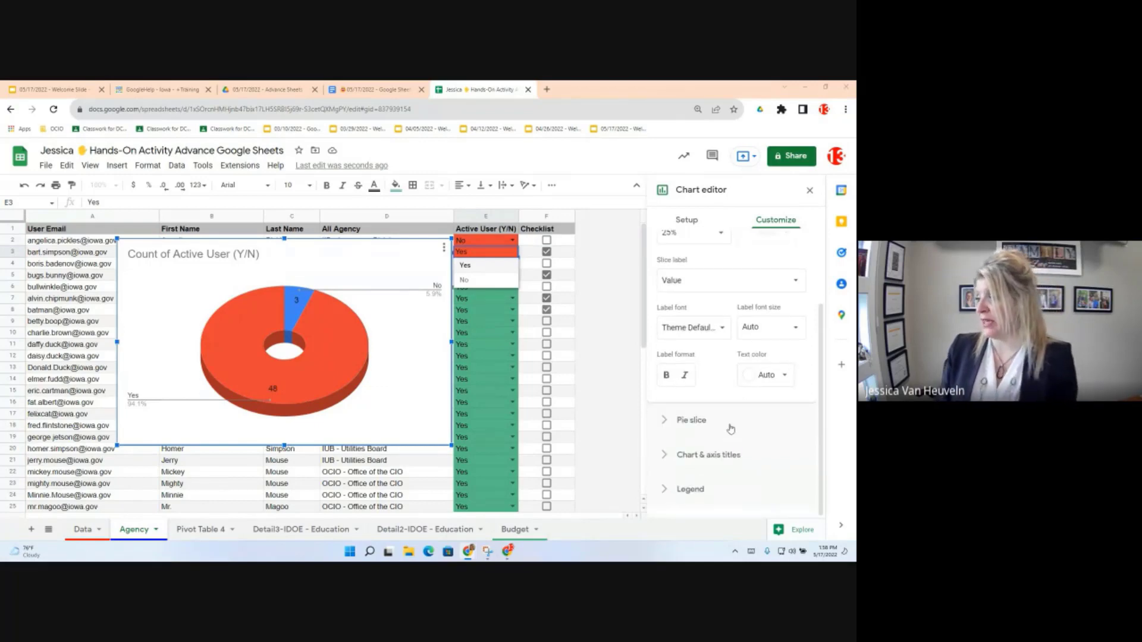
Step: Colour the No slice red
left_click(663, 421)
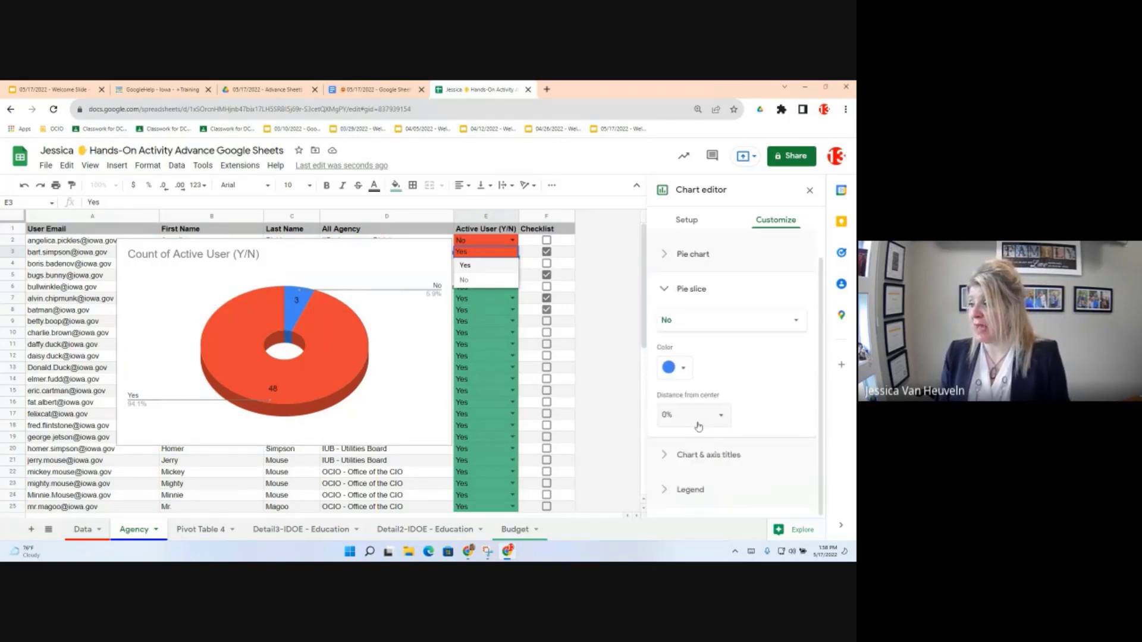
left_click(691, 321)
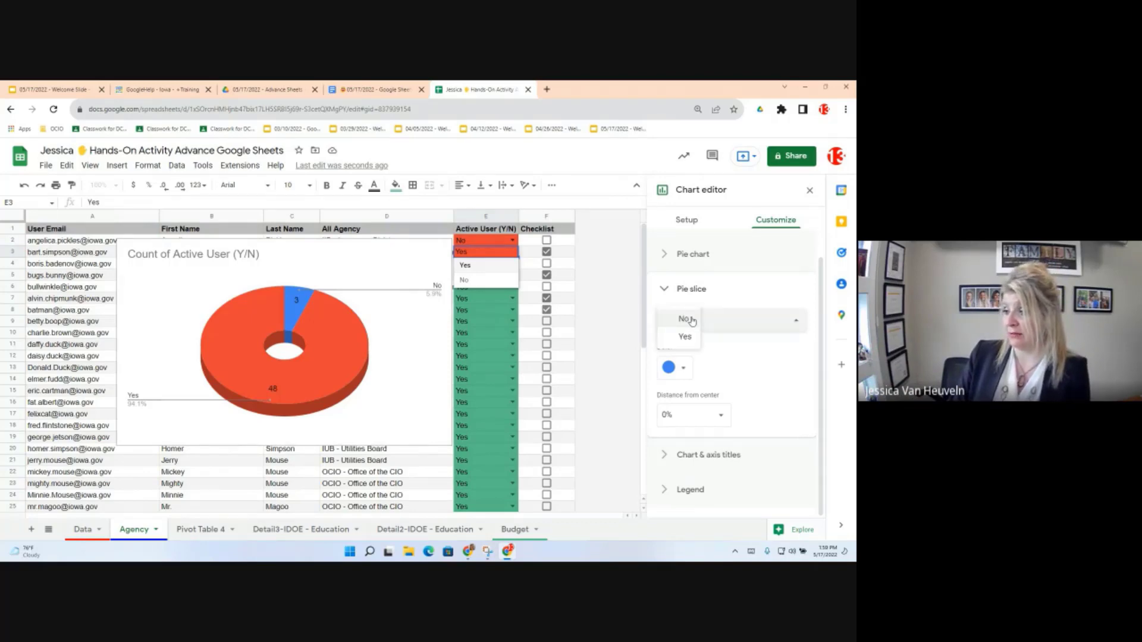
left_click(692, 321)
left_click(672, 368)
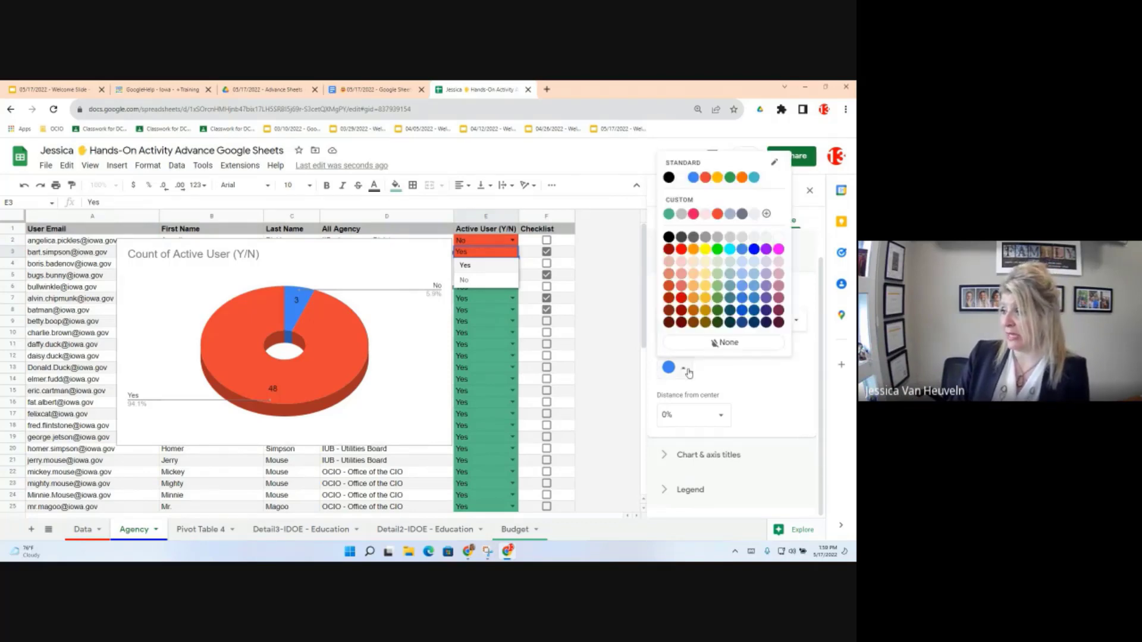
left_click(705, 177)
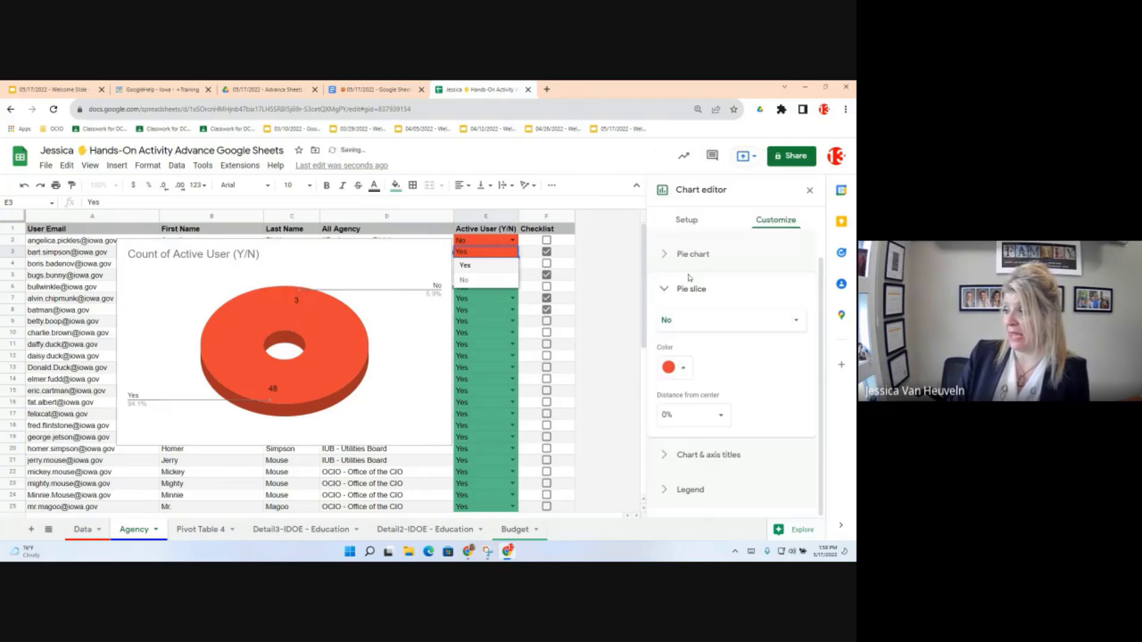
Step: Colour the Yes slice green and set slice distance from centre to 25%
left_click(688, 321)
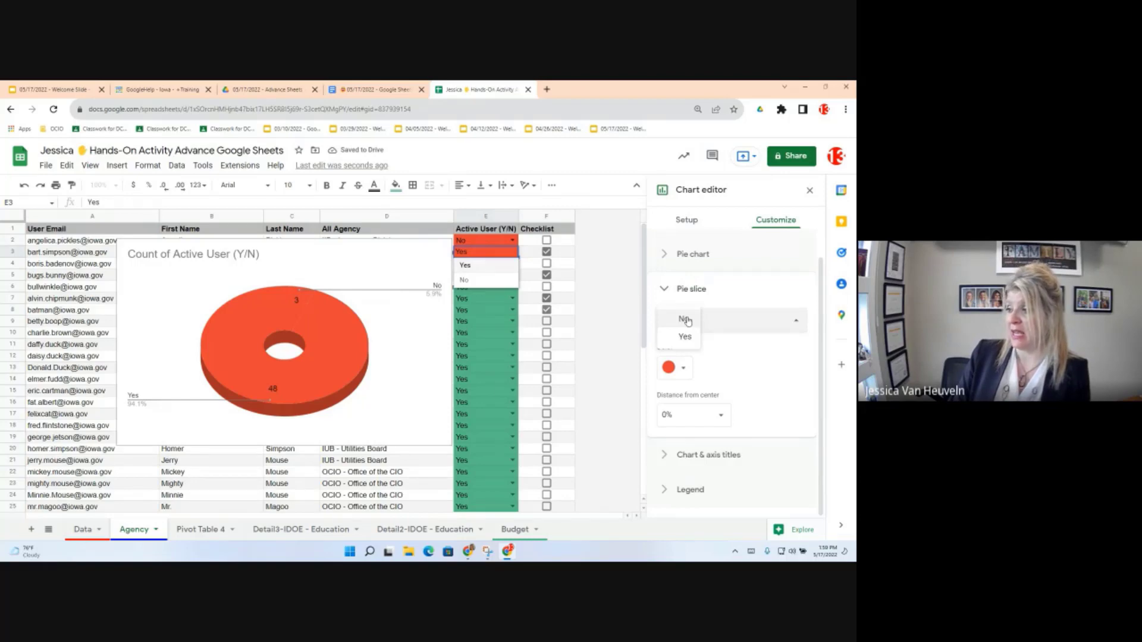
left_click(683, 337)
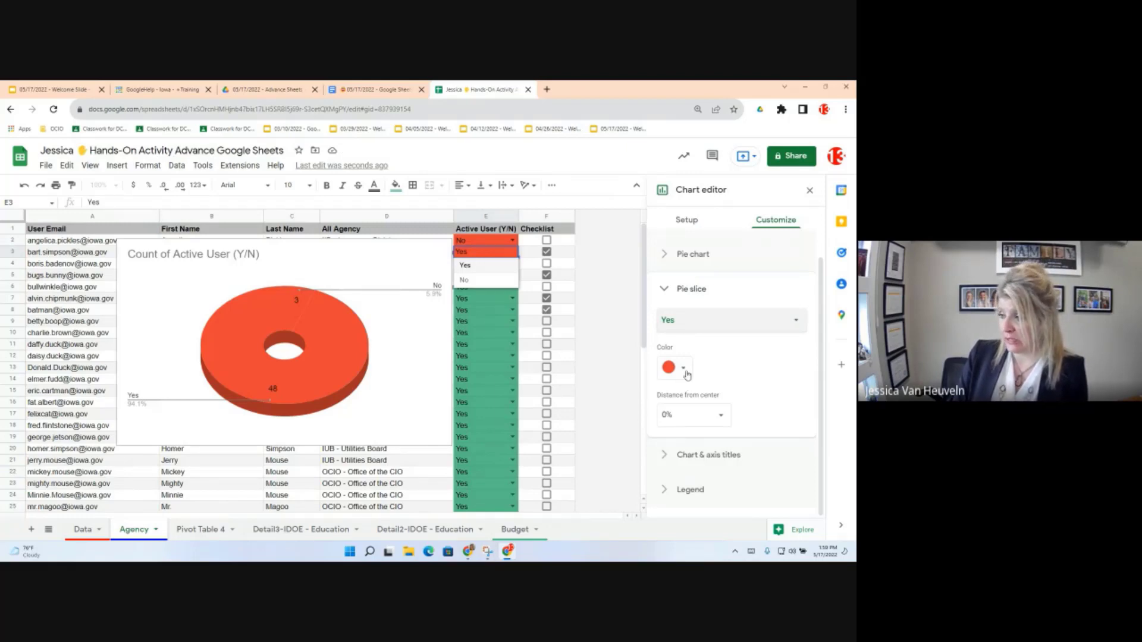
left_click(683, 368)
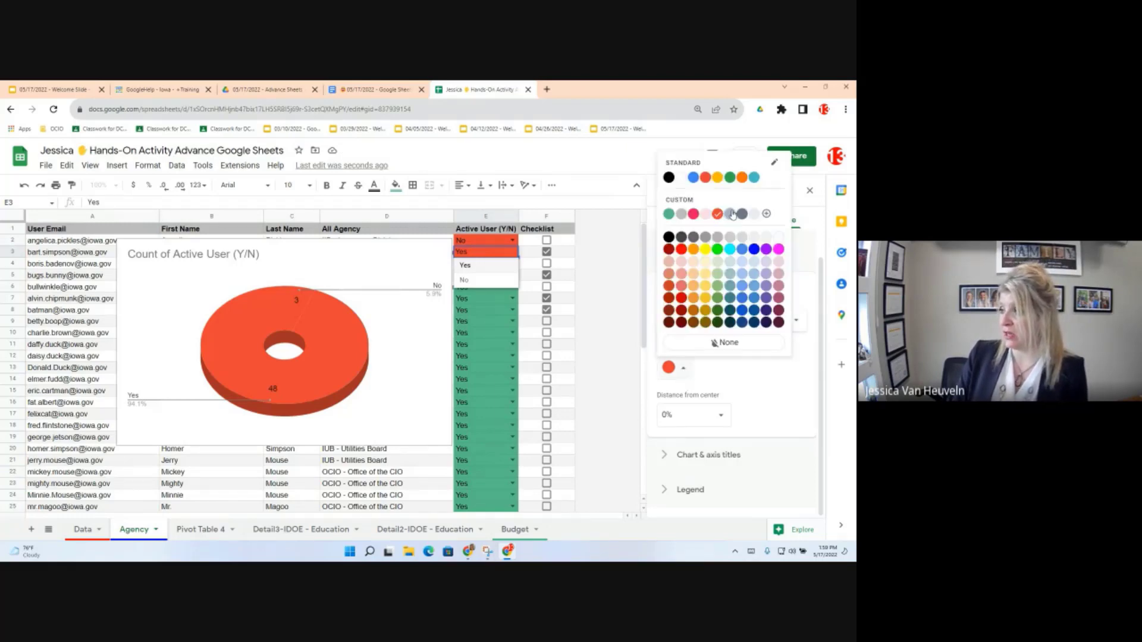
left_click(779, 412)
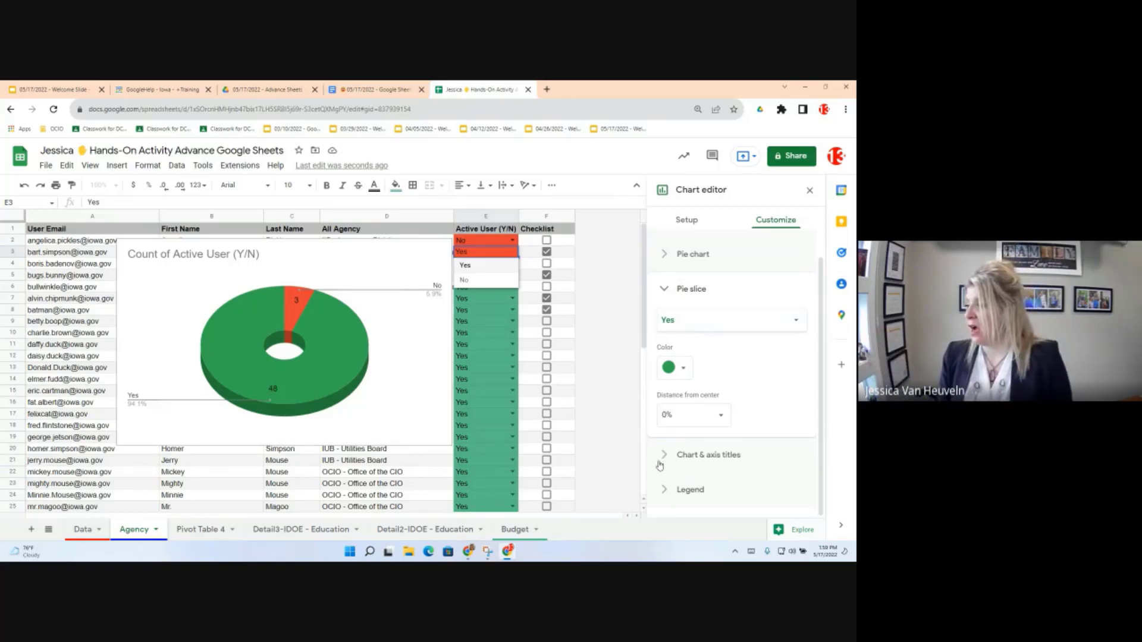
left_click(720, 415)
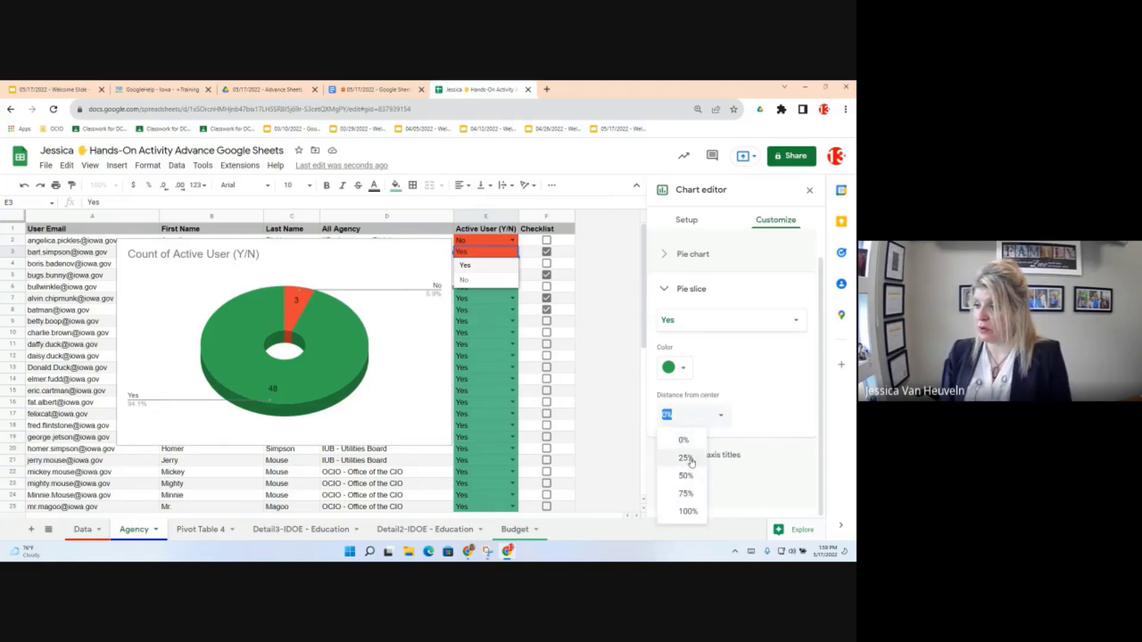
left_click(685, 458)
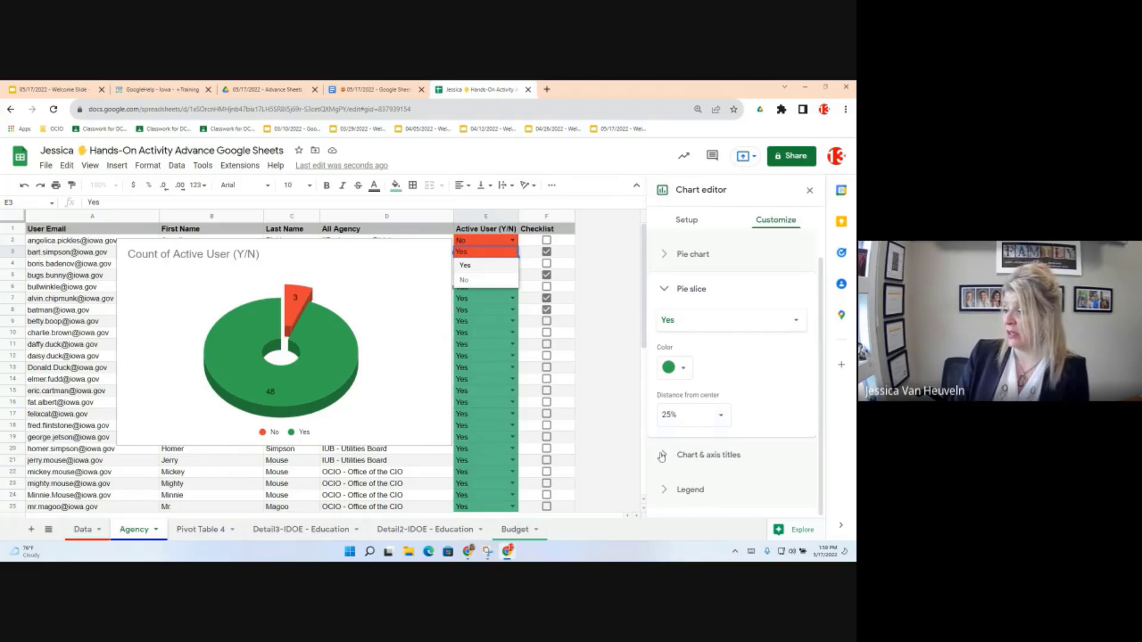
left_click(661, 455)
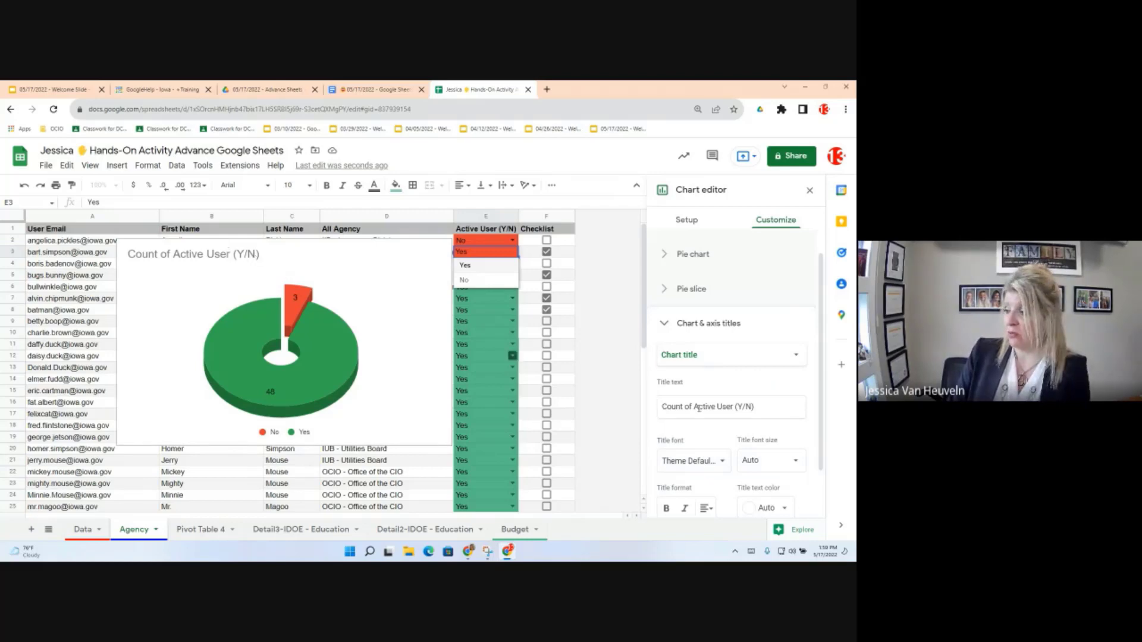
Step: Replace the chart title text with 'User Status'
triple_click(750, 413)
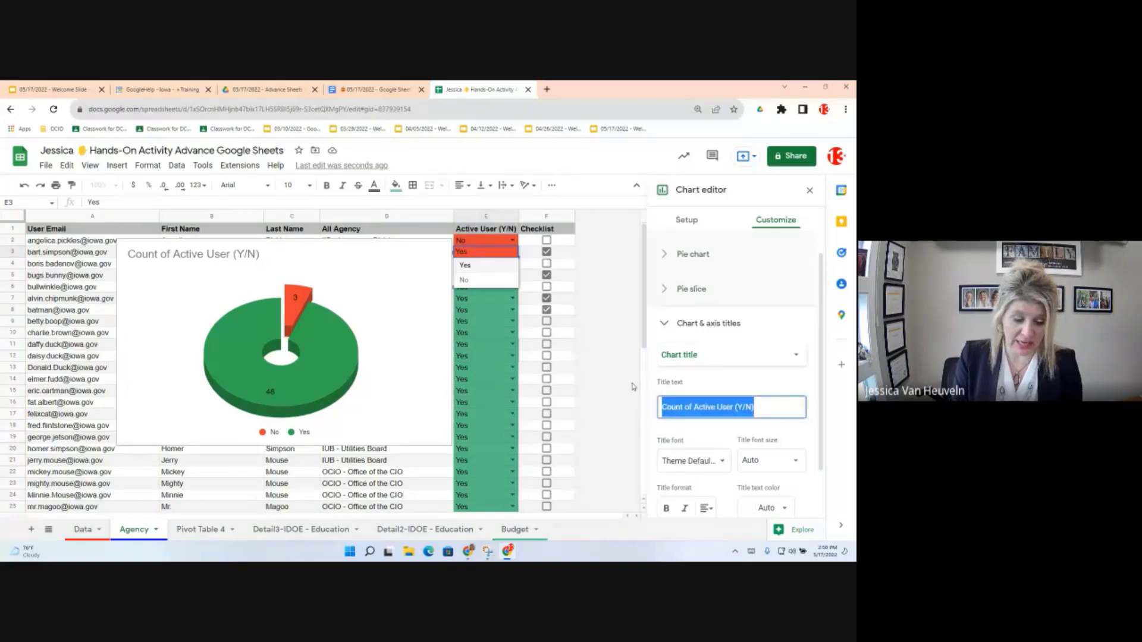
type("S")
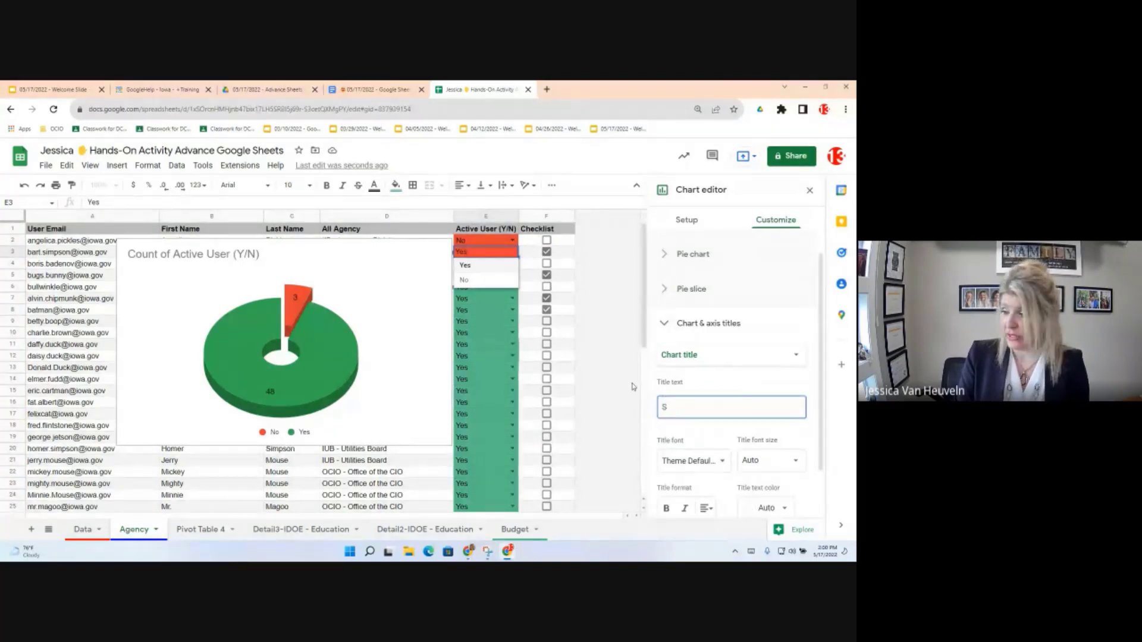
type("ate")
key("BackSpace")
key("BackSpace")
key("BackSpace")
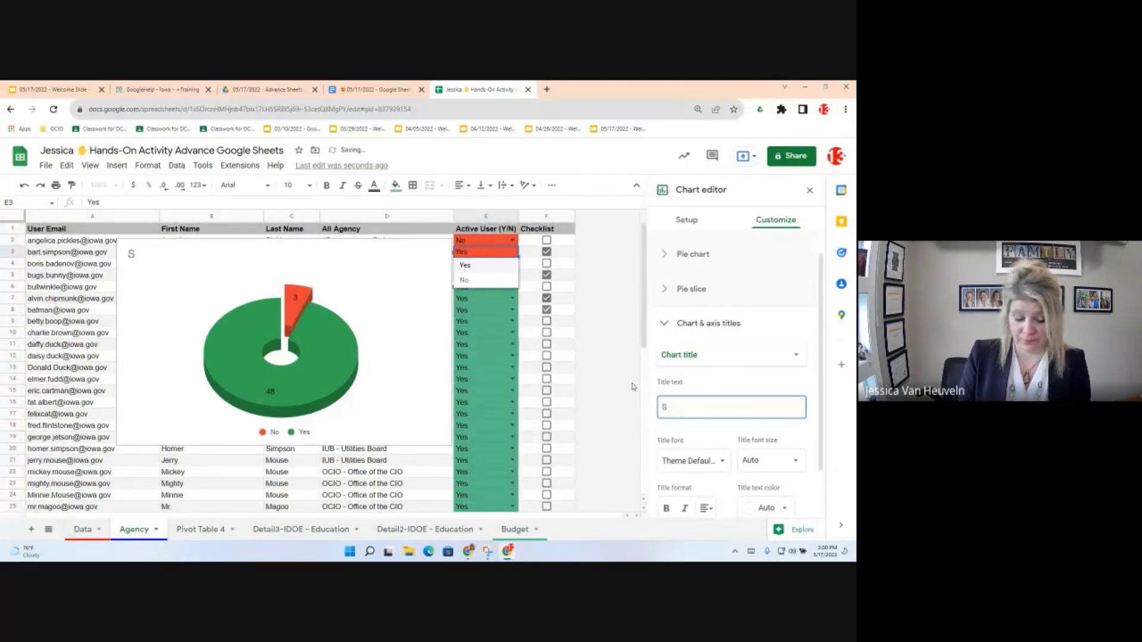
key("BackSpace")
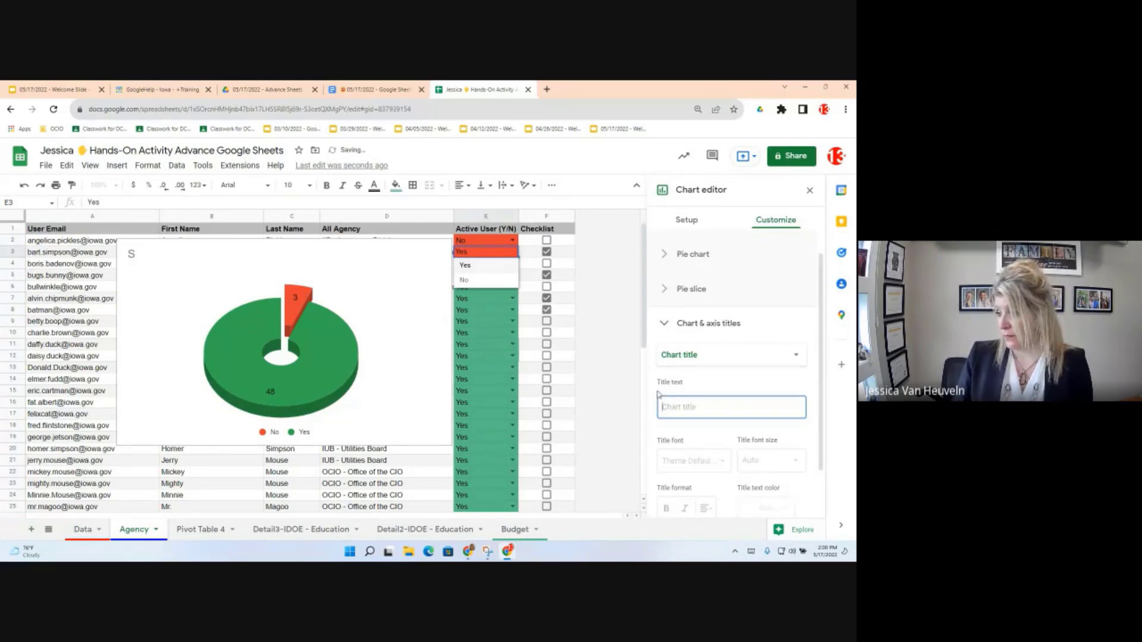
type("User St")
type("ats")
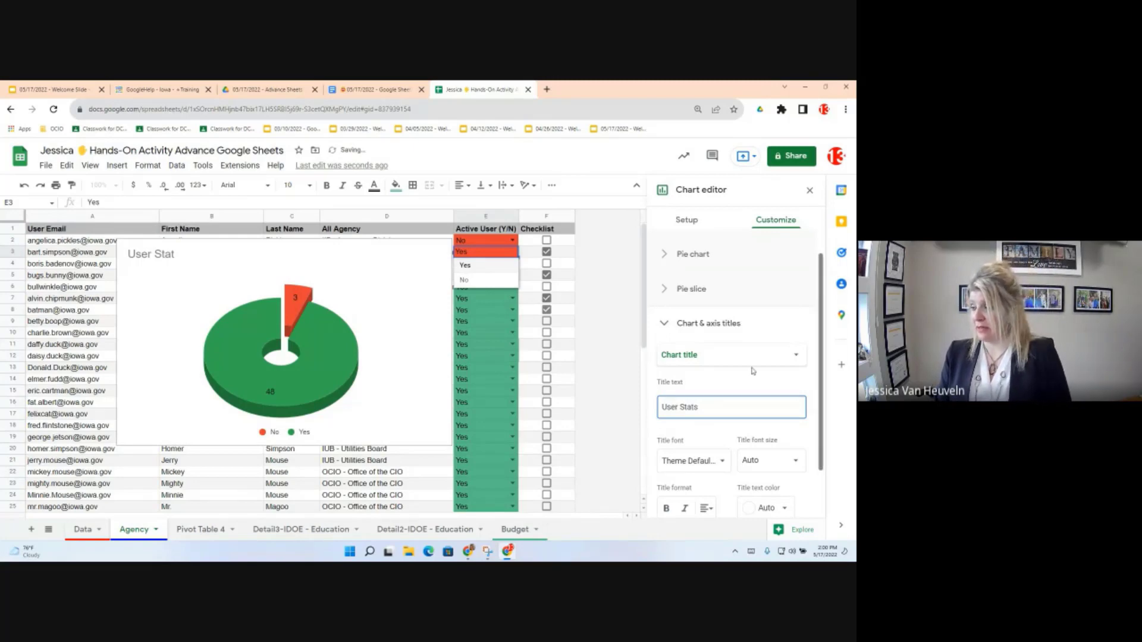
key("BackSpace")
type("us")
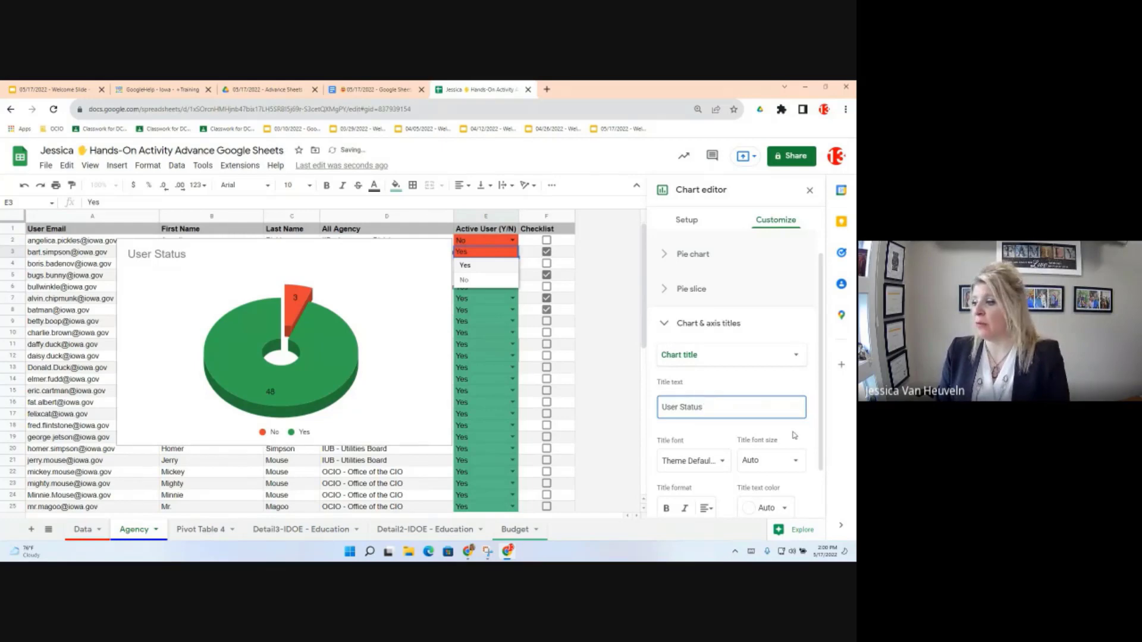
scroll(786, 428, "down", 2)
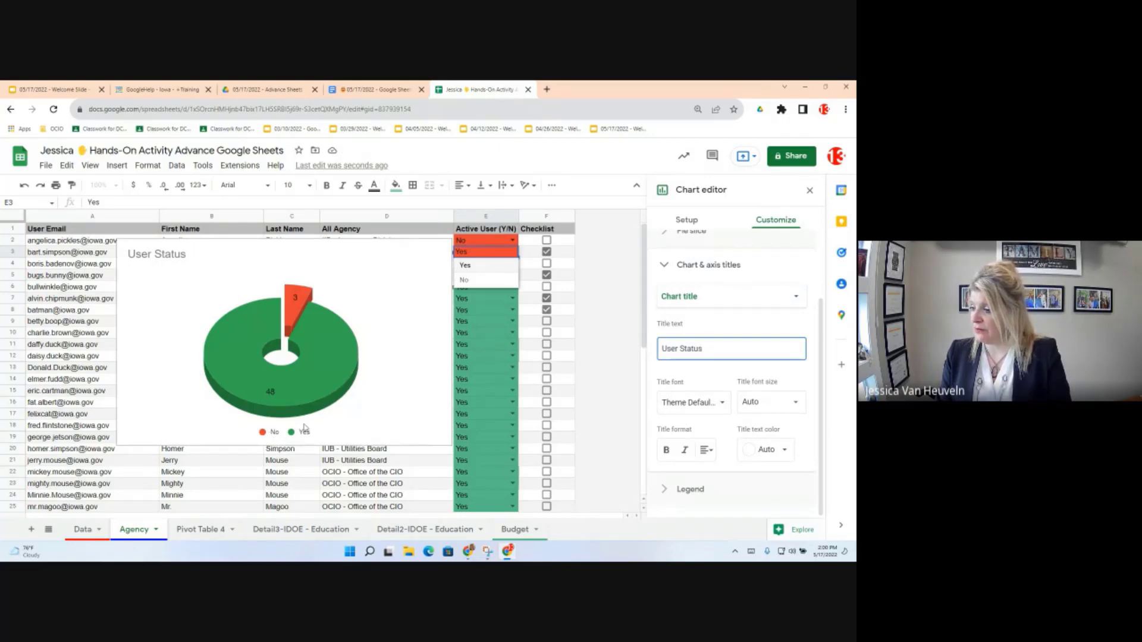
Step: Set the chart legend's position to Top
left_click(688, 489)
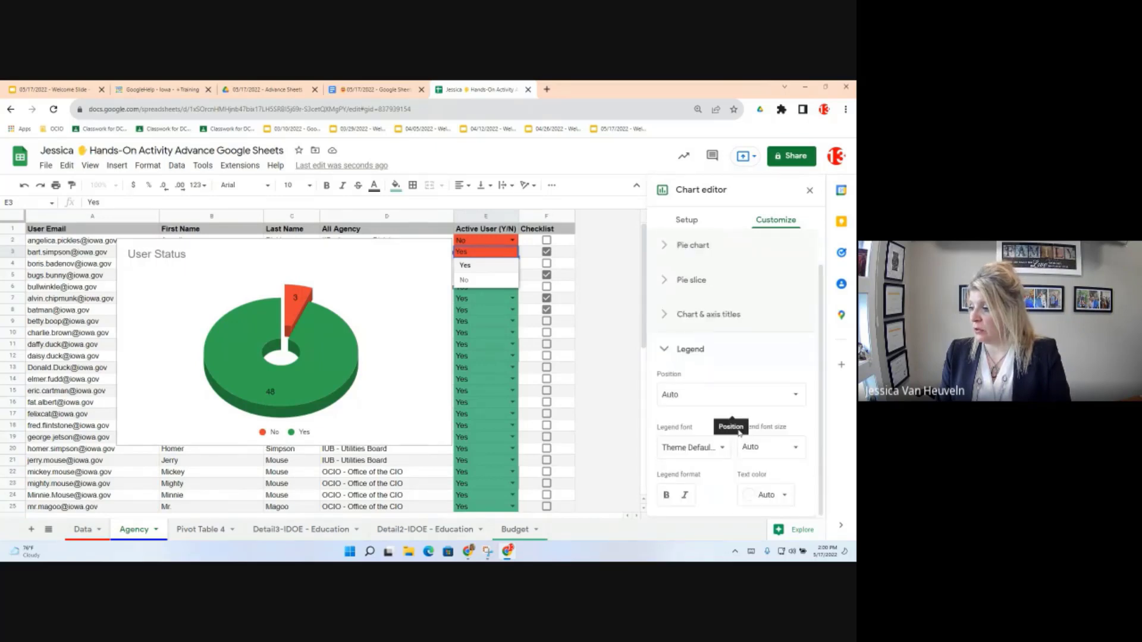
left_click(735, 394)
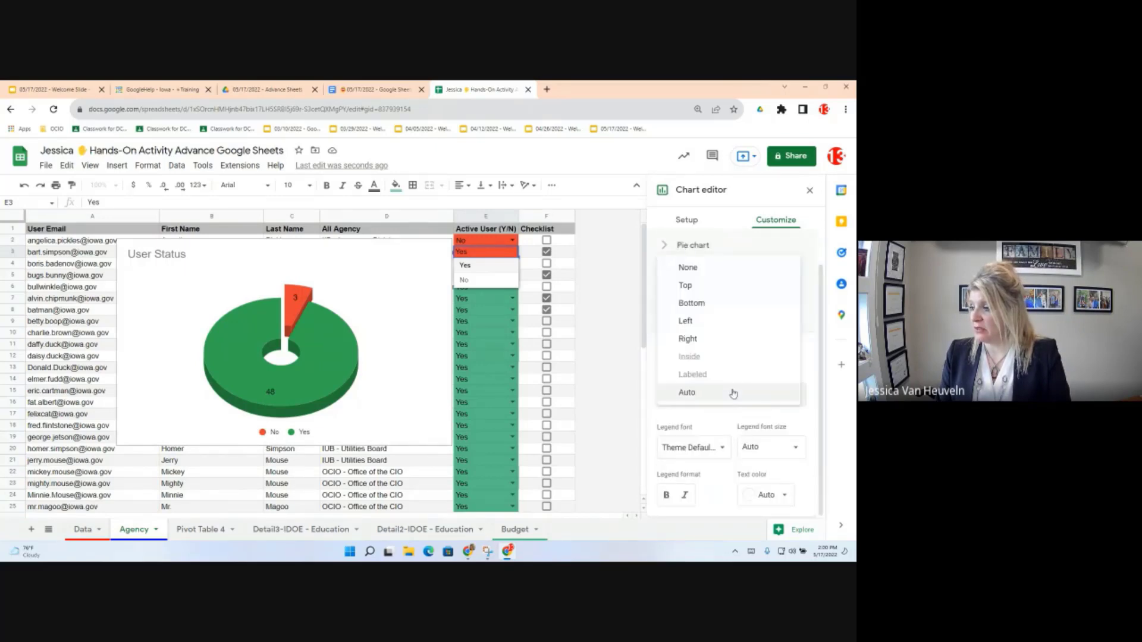
left_click(685, 294)
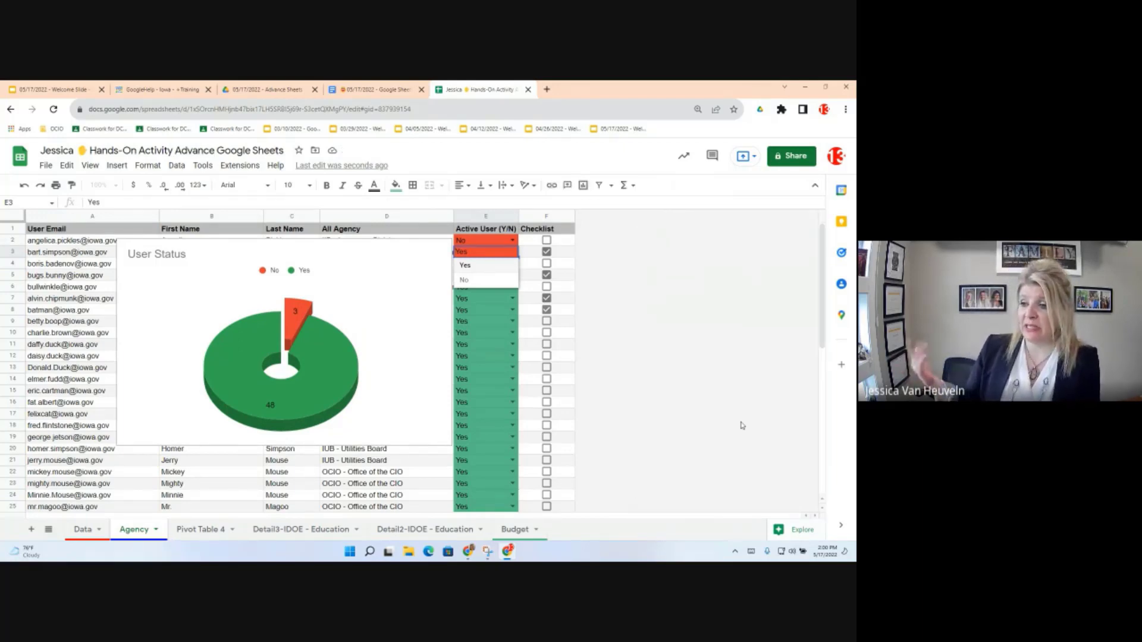
Step: Use the chart menu's Move to own sheet option, creating the Chart2 sheet
left_click(398, 268)
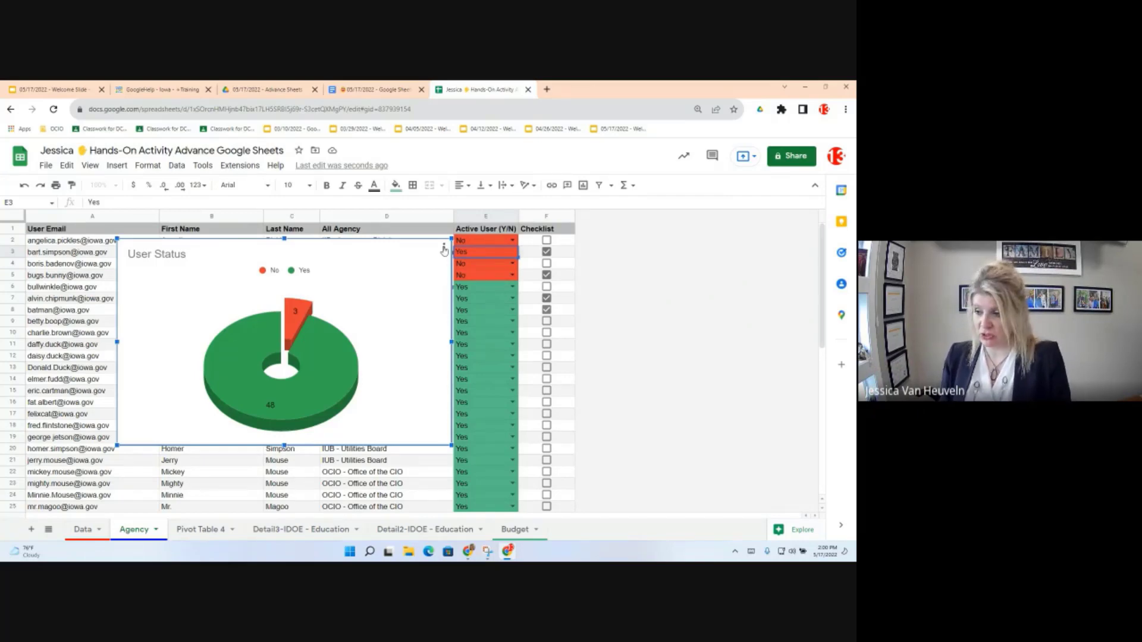
left_click(443, 249)
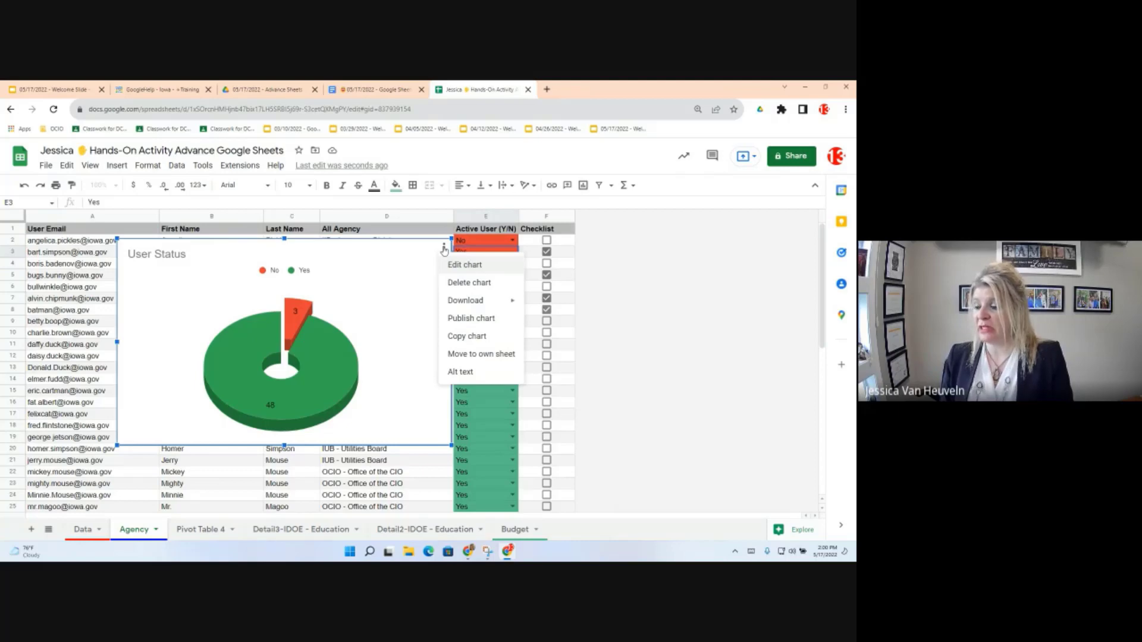
left_click(461, 355)
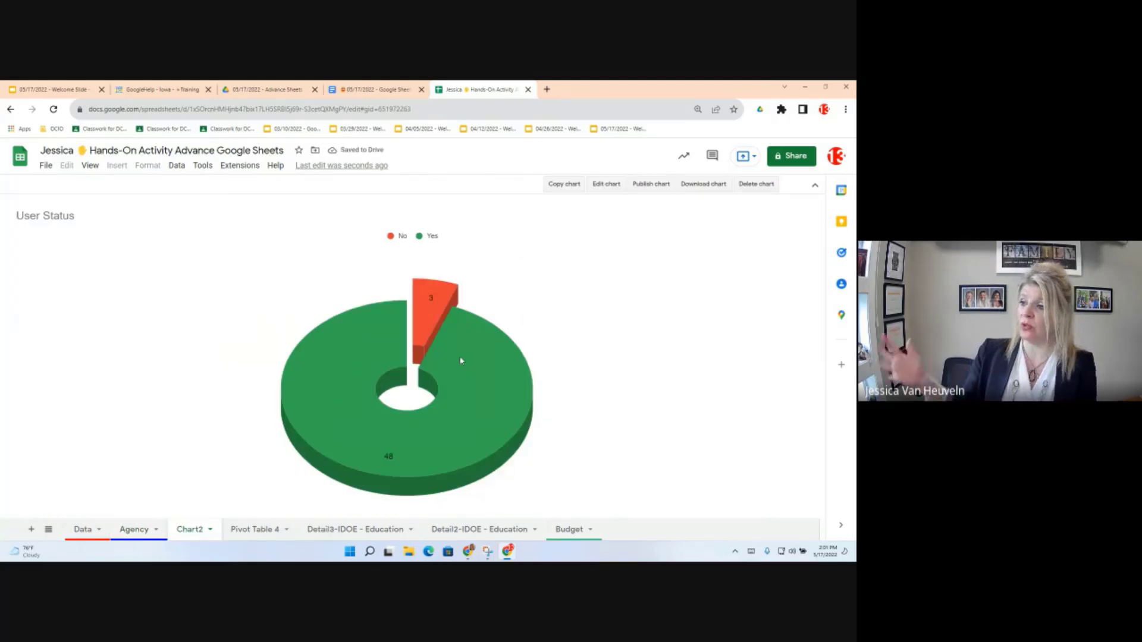
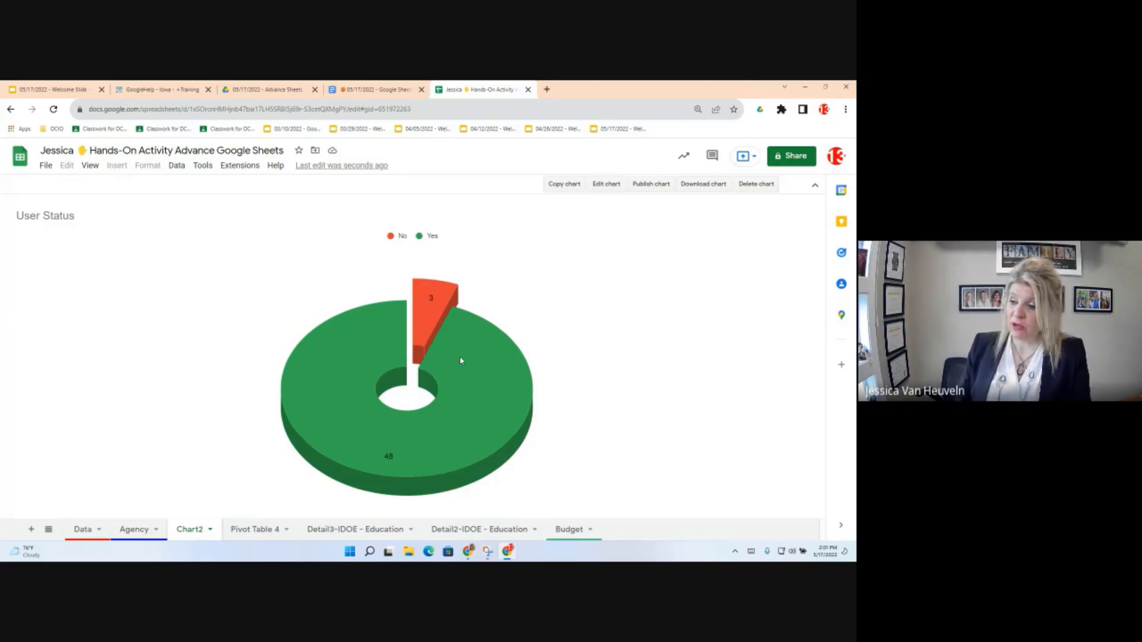
Step: Review the lesson objectives document
mouse_move(438, 300)
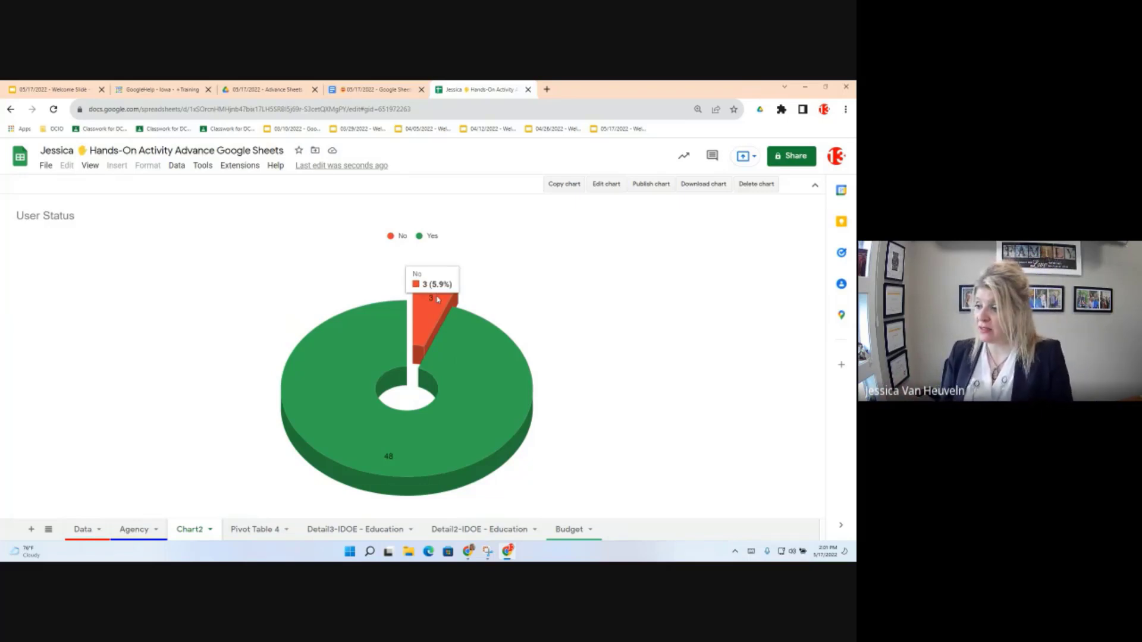
mouse_move(389, 461)
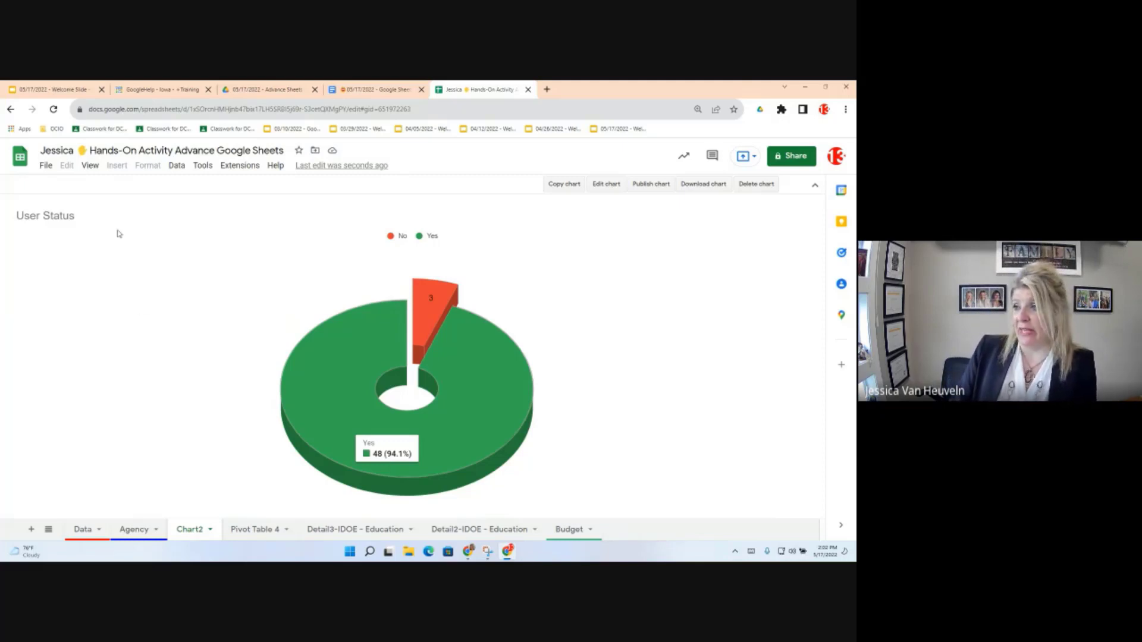
left_click(375, 88)
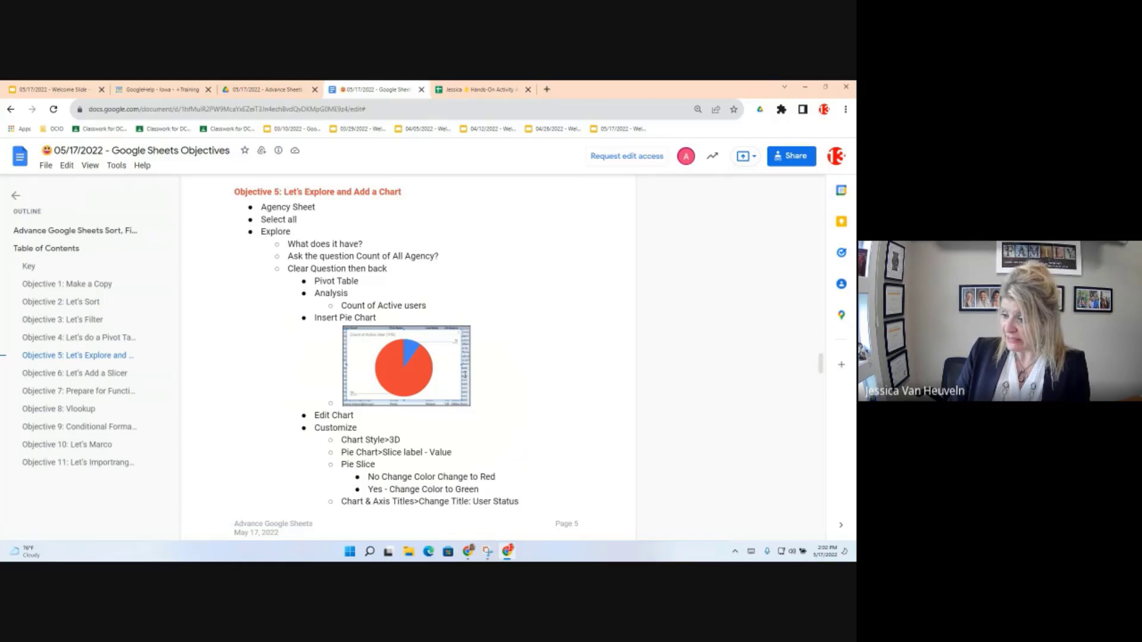
scroll(463, 375, "down", 1)
scroll(408, 378, "down", 10)
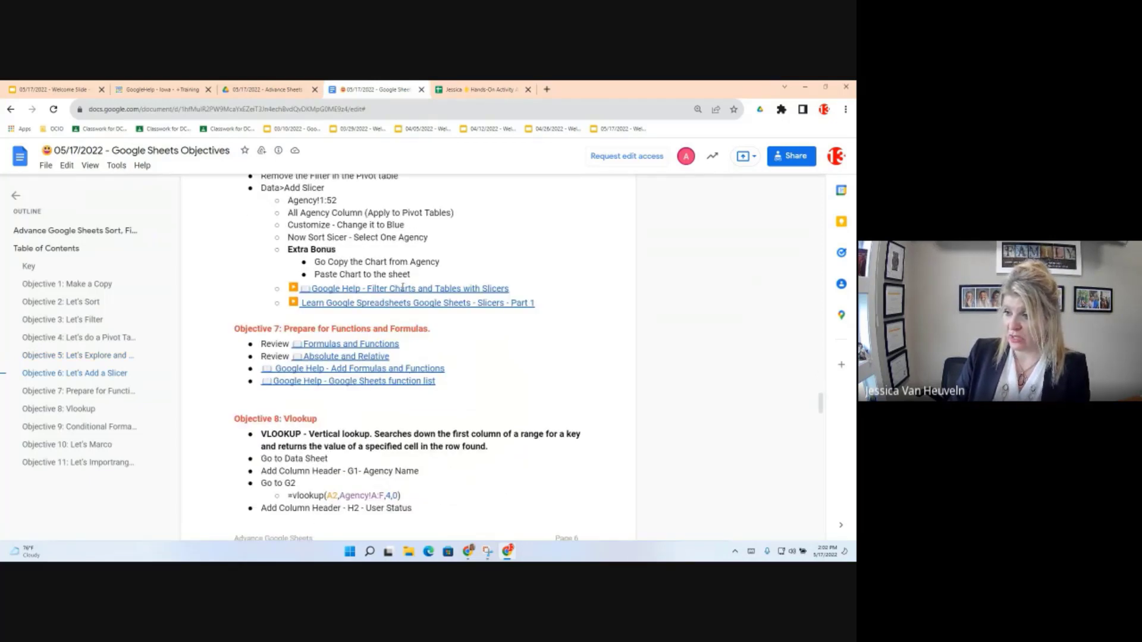
scroll(402, 287, "up", 3)
scroll(403, 288, "up", 1)
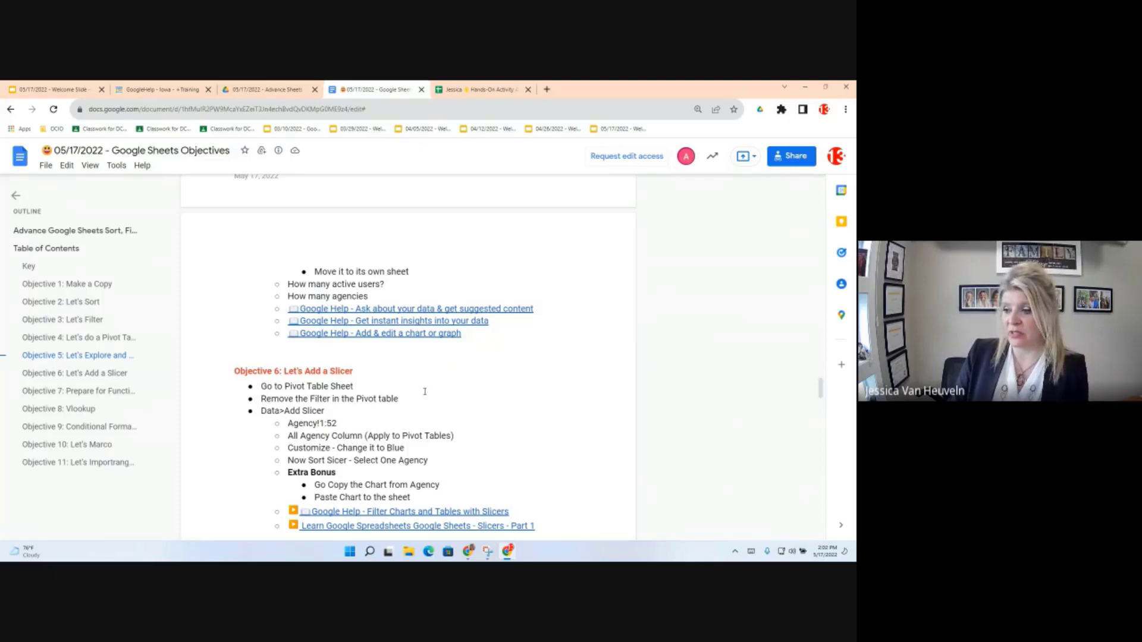
Step: On Pivot Table 4, remove the Active User (Y/N) filter so all 13 agencies total 51
left_click(501, 88)
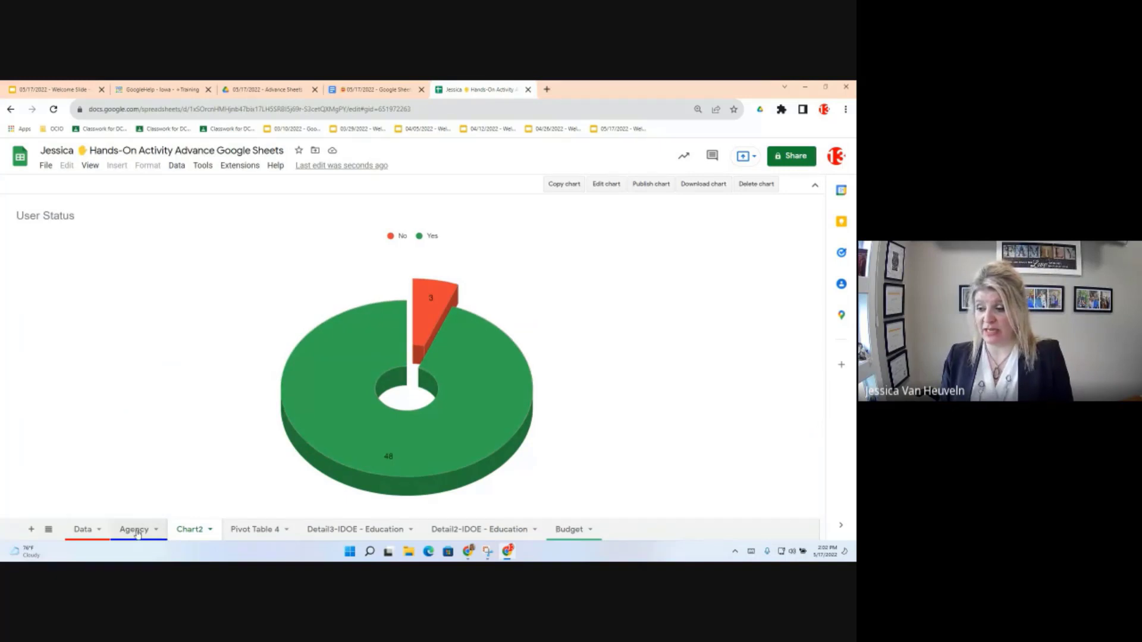
left_click(257, 535)
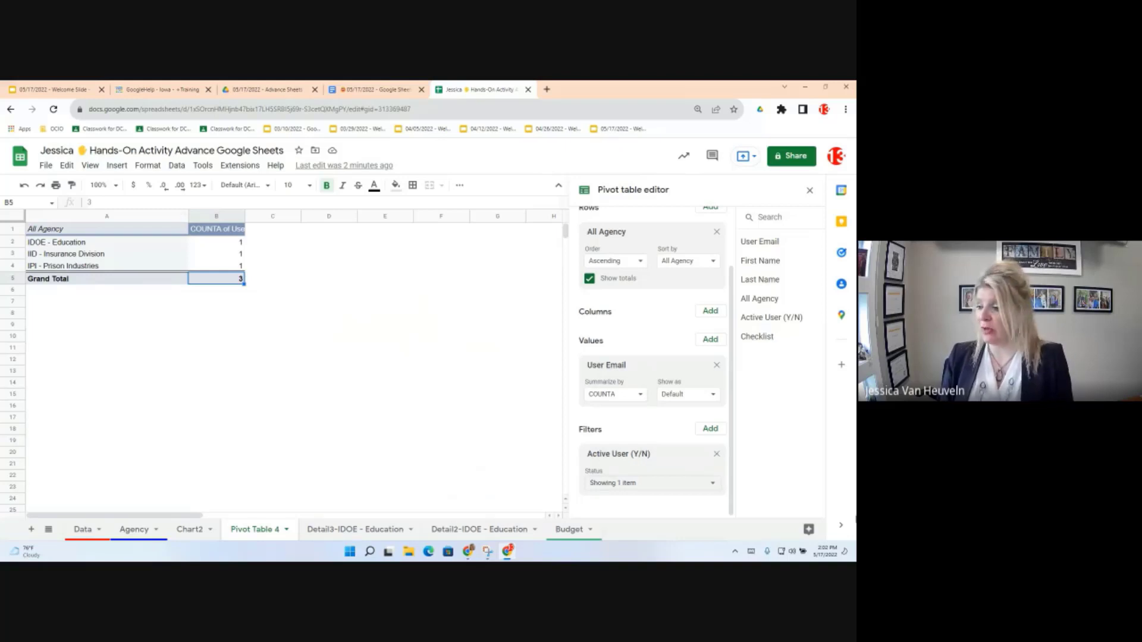
left_click(717, 455)
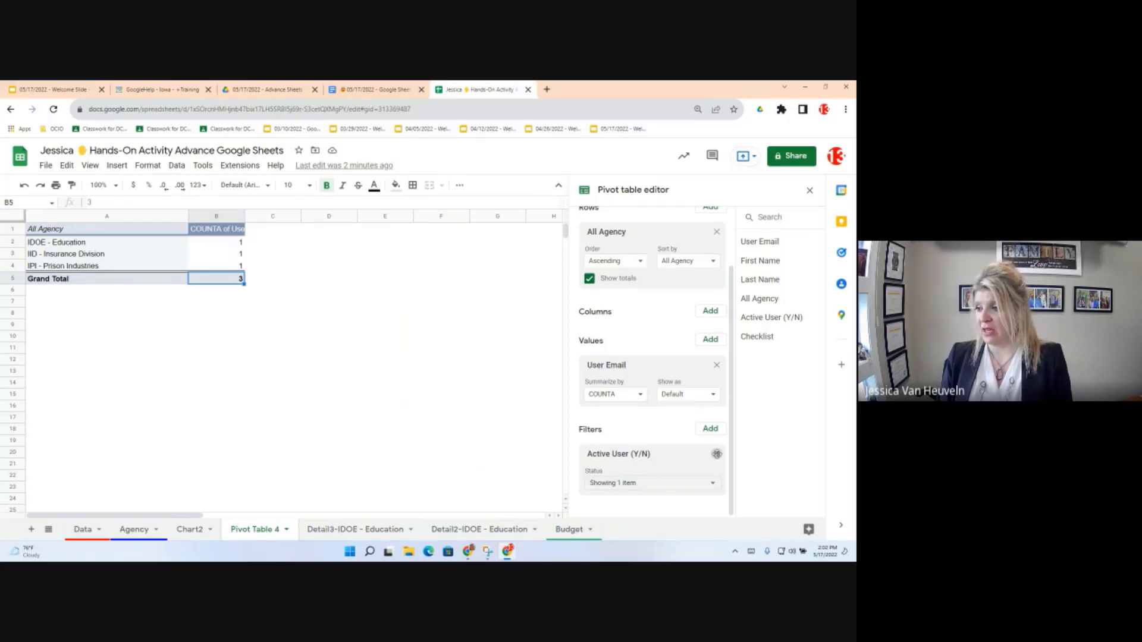
left_click(467, 269)
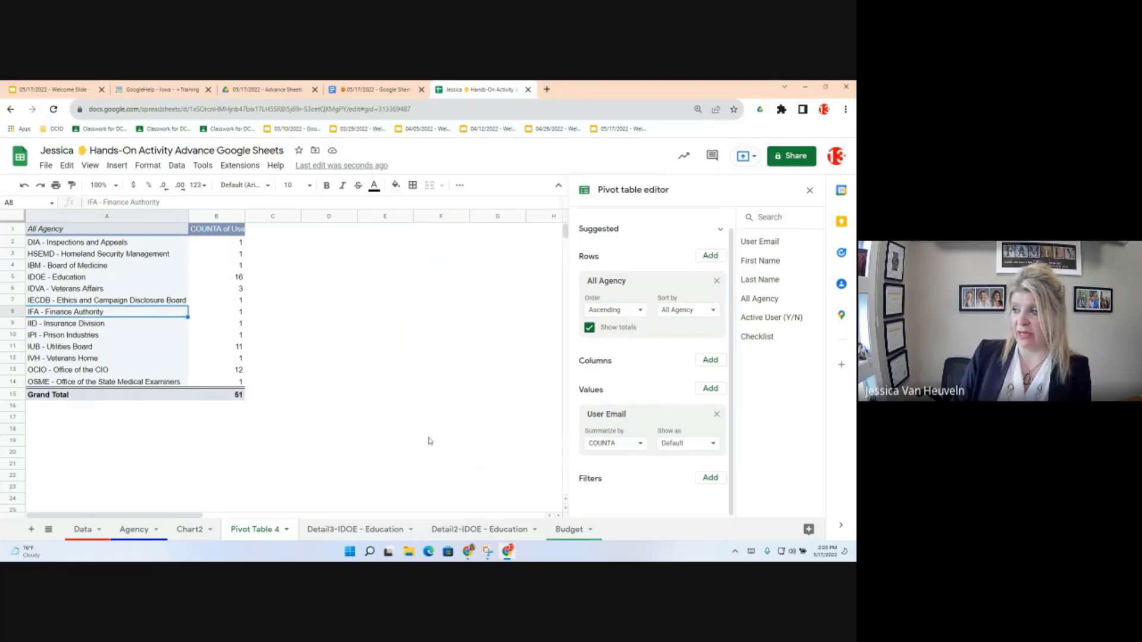
left_click(324, 300)
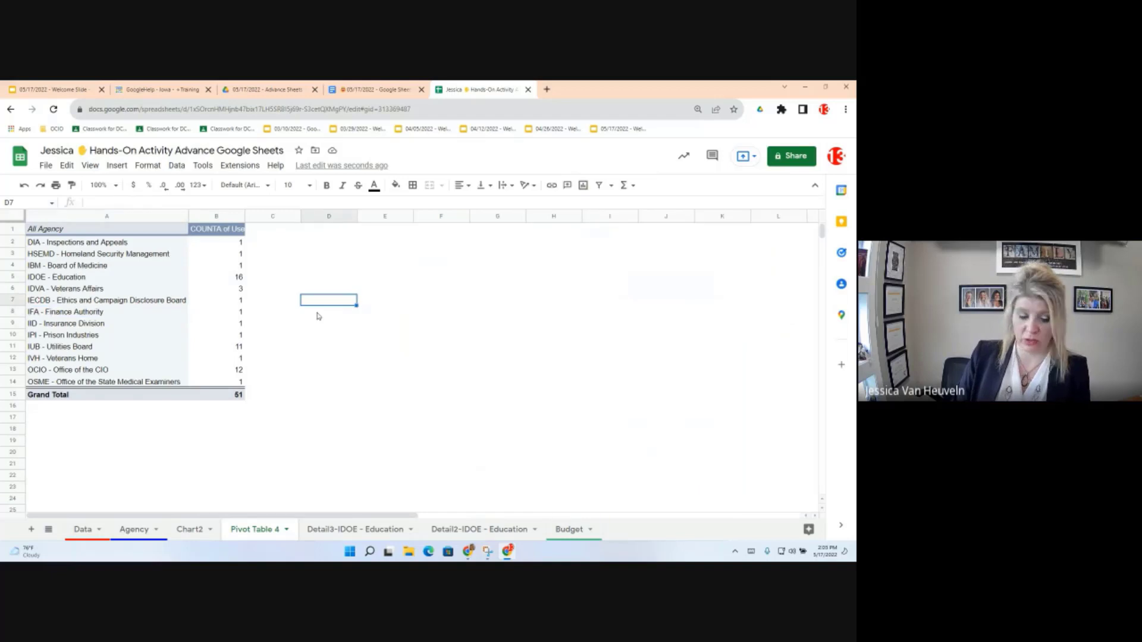
Step: Add a slicer from the Data menu with empty cell F16 selected
left_click(449, 410)
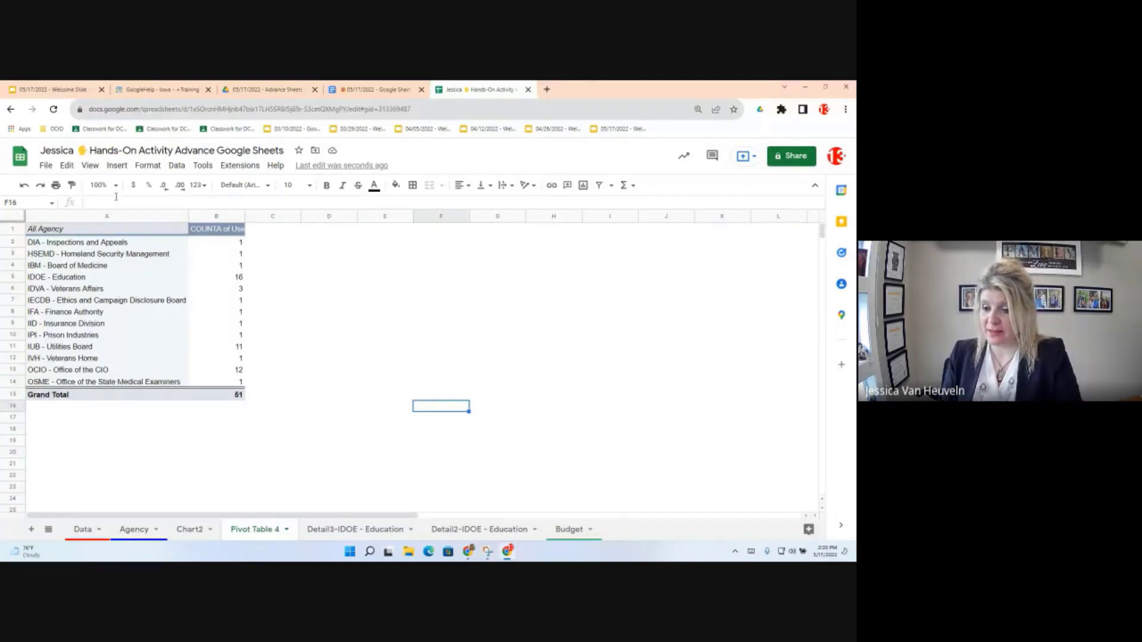
left_click(115, 167)
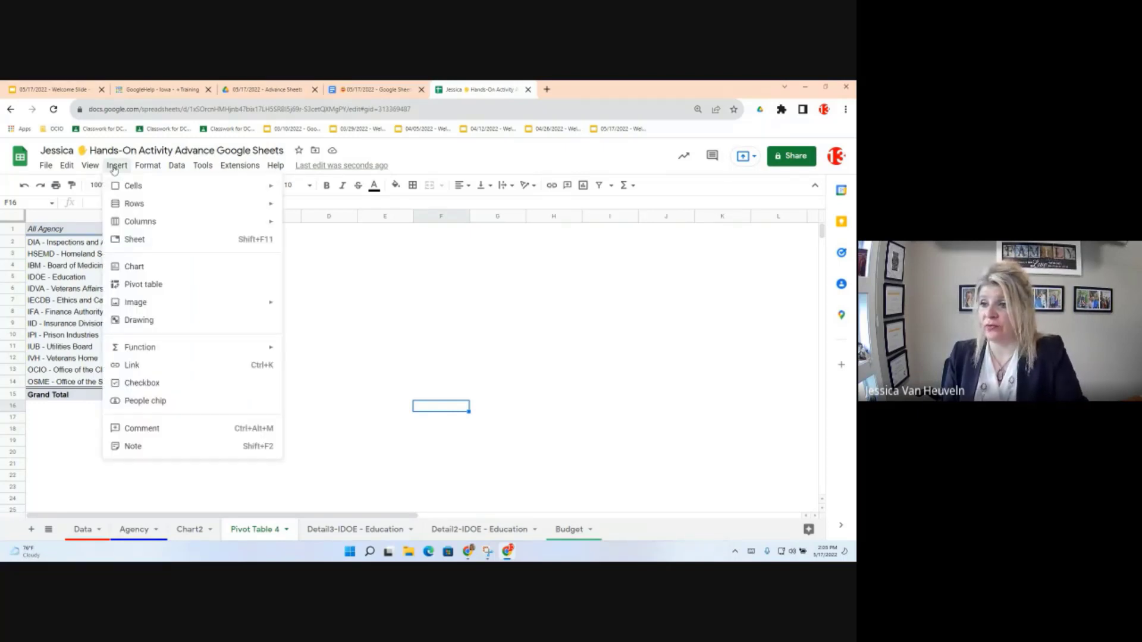
left_click(182, 171)
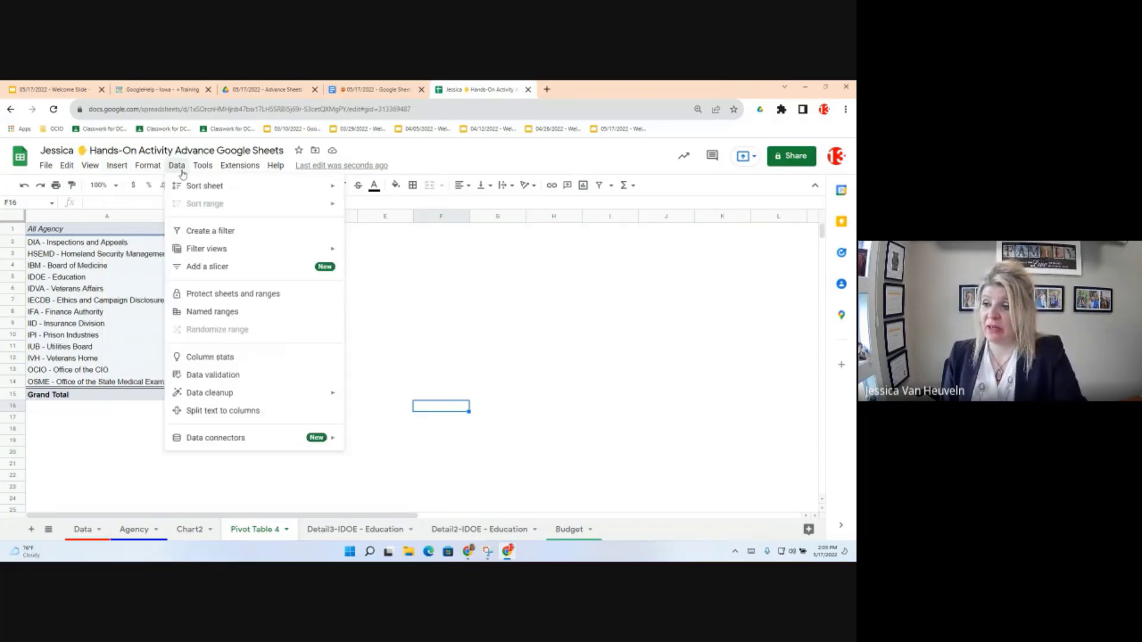
left_click(182, 173)
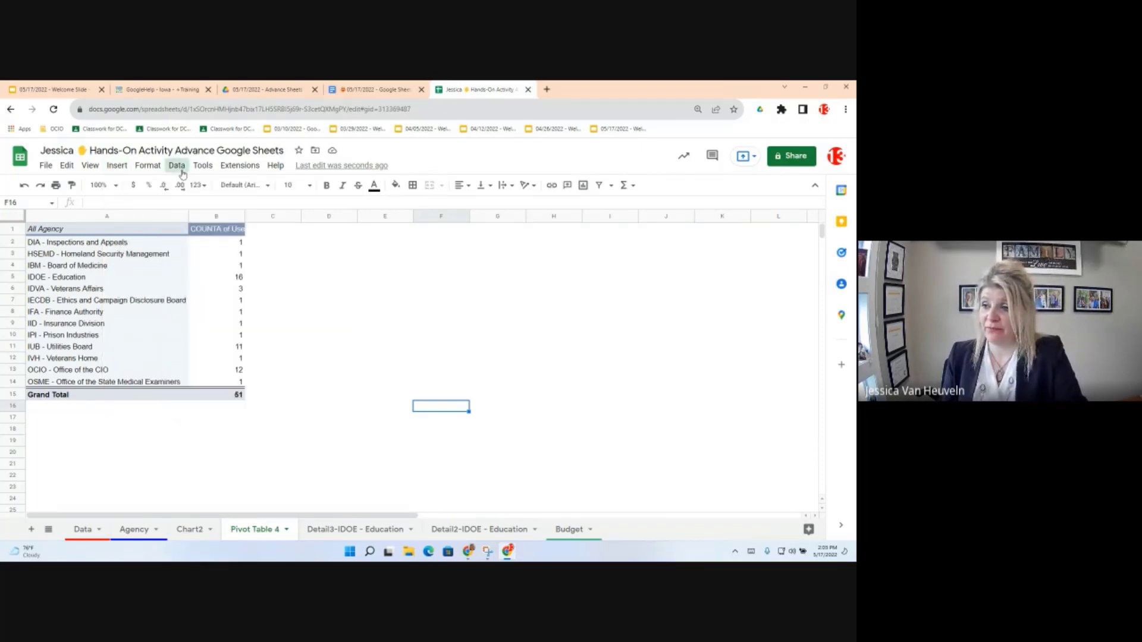
left_click(183, 172)
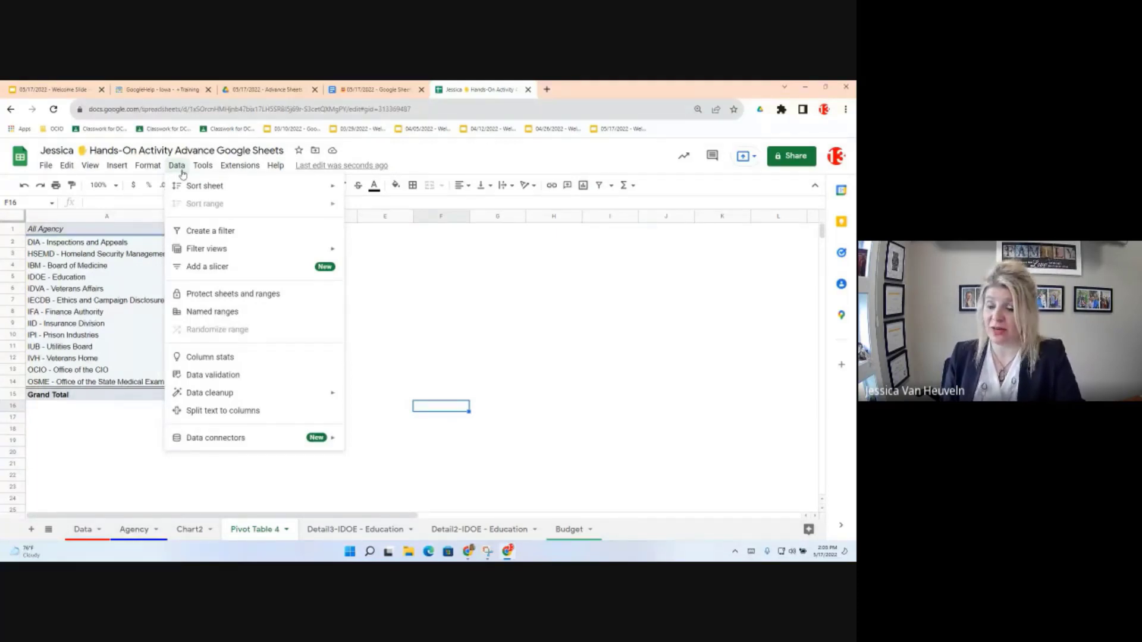
left_click(210, 272)
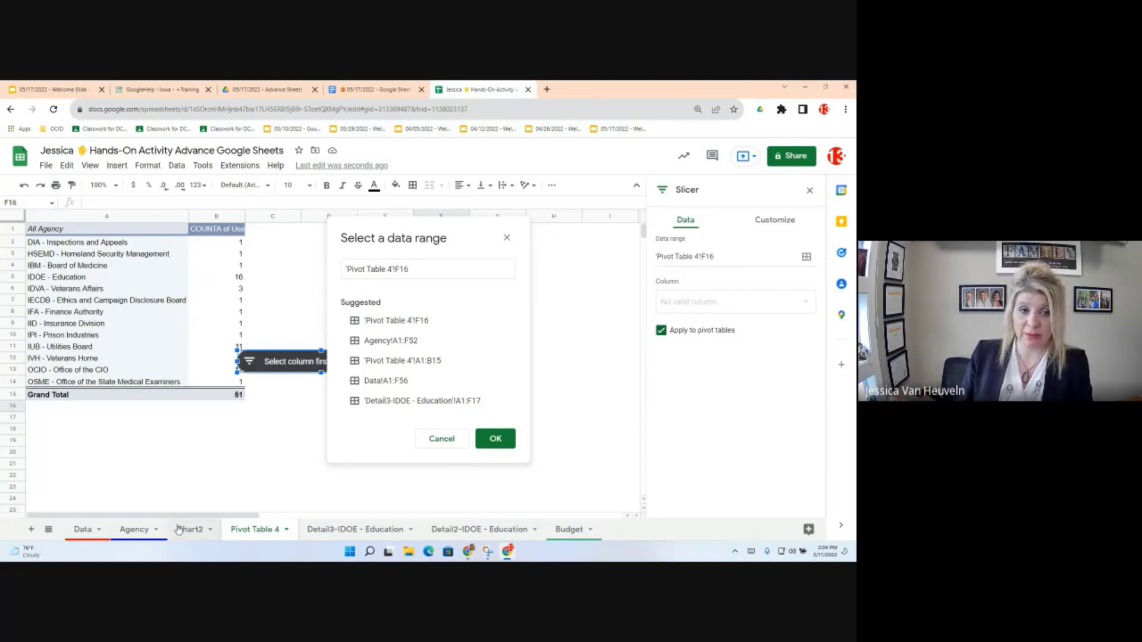
Step: Base the slicer on Agency!A1:F52, move it up to rows 3–4, and filter on All Agency
left_click(401, 343)
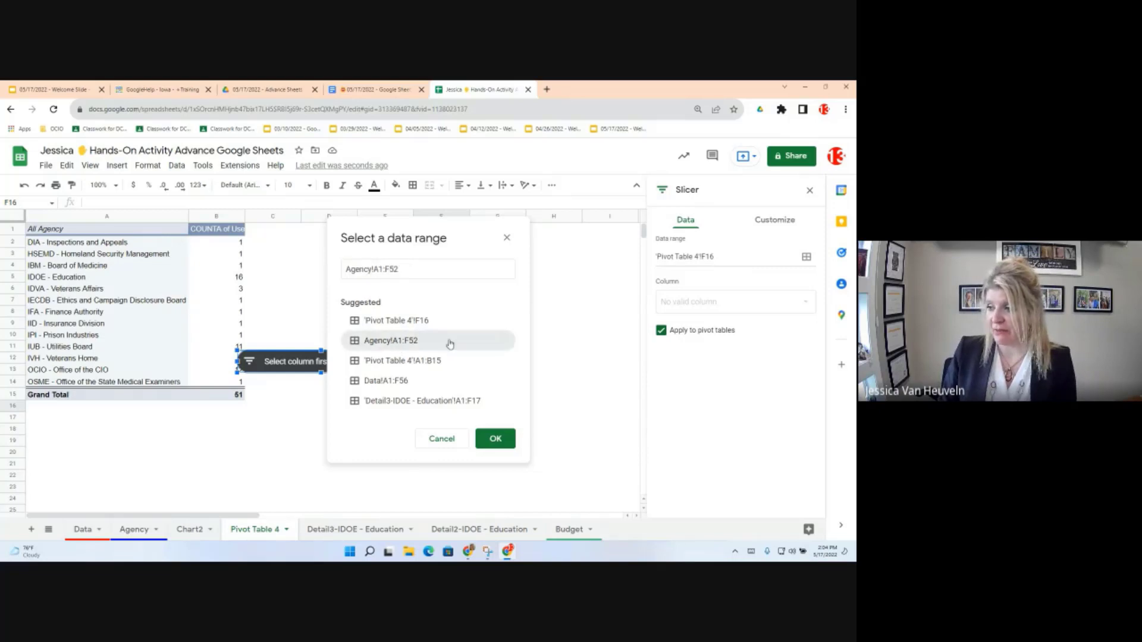
left_click(496, 440)
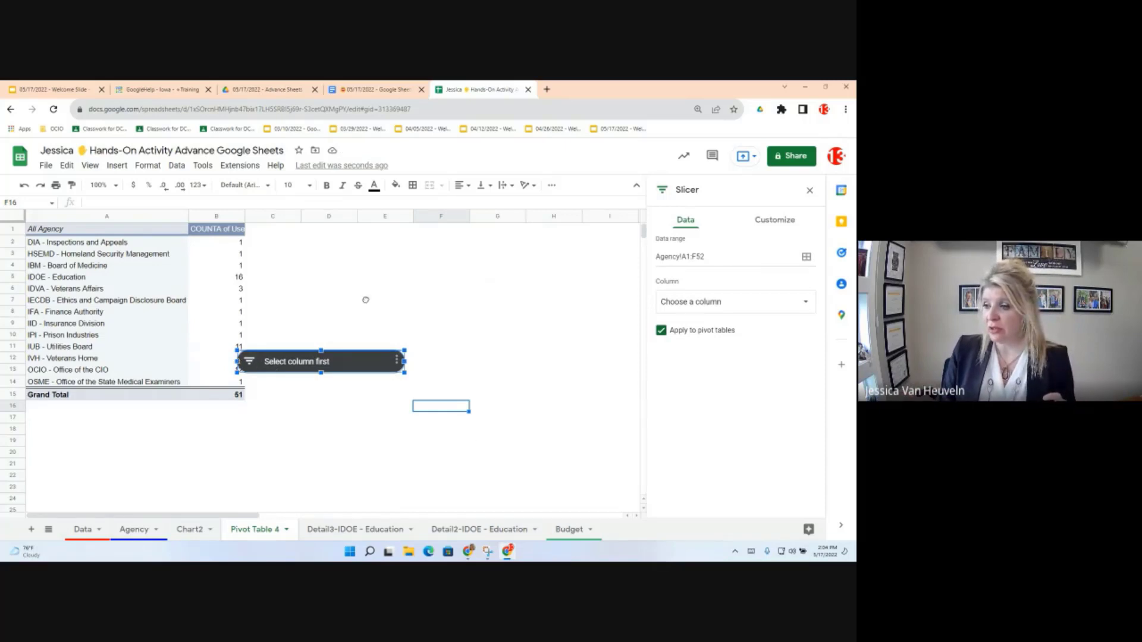
left_click_drag(425, 254, 428, 251)
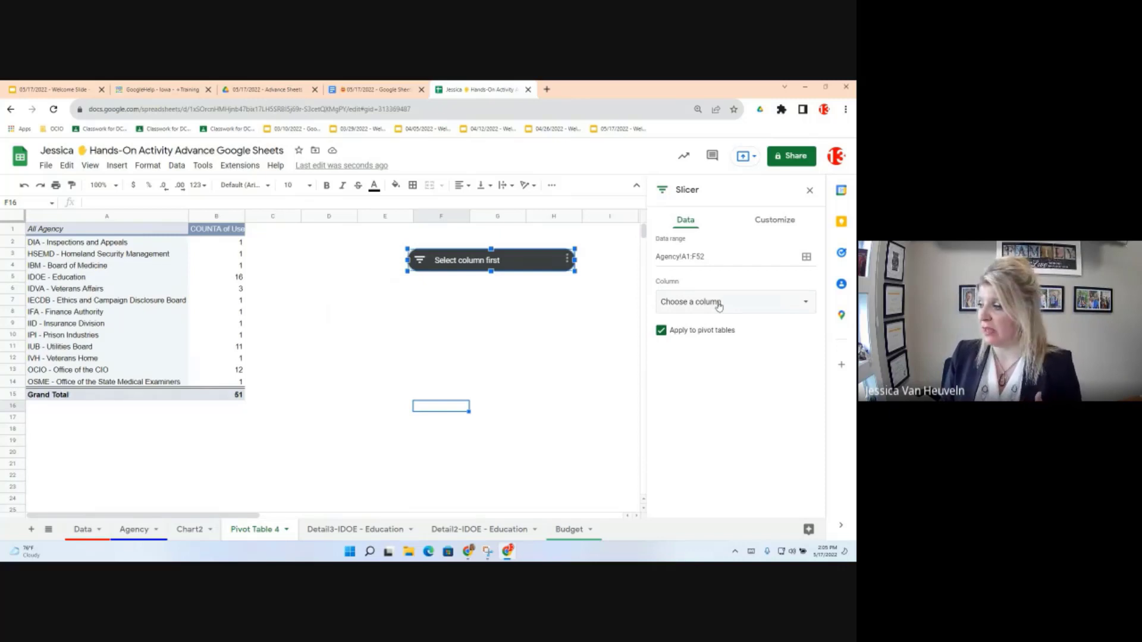
left_click(719, 305)
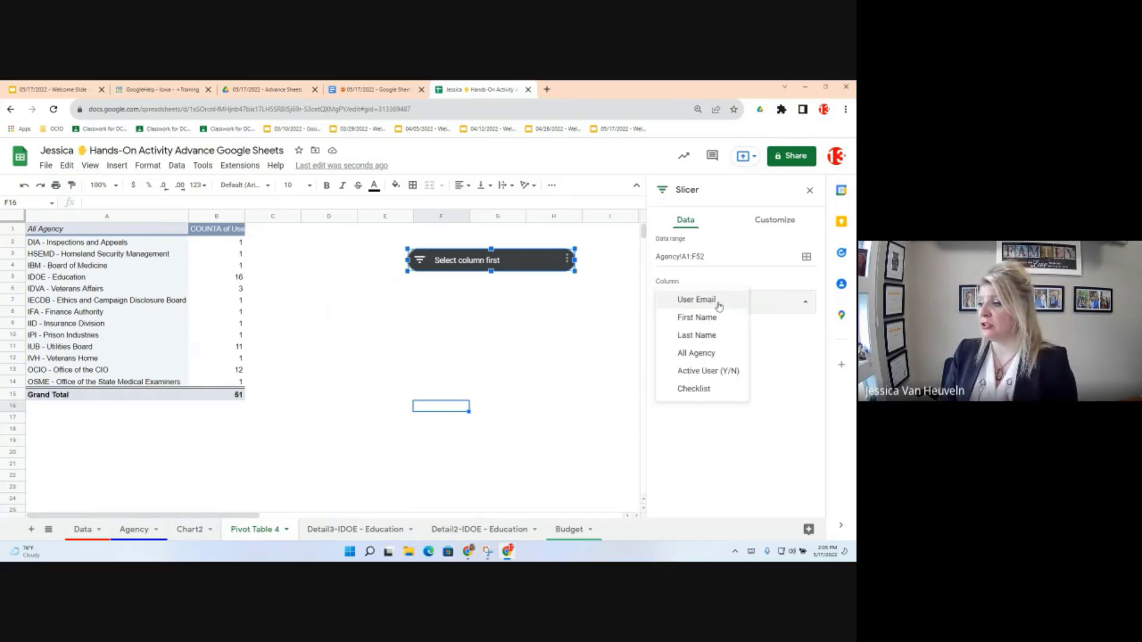
left_click(692, 354)
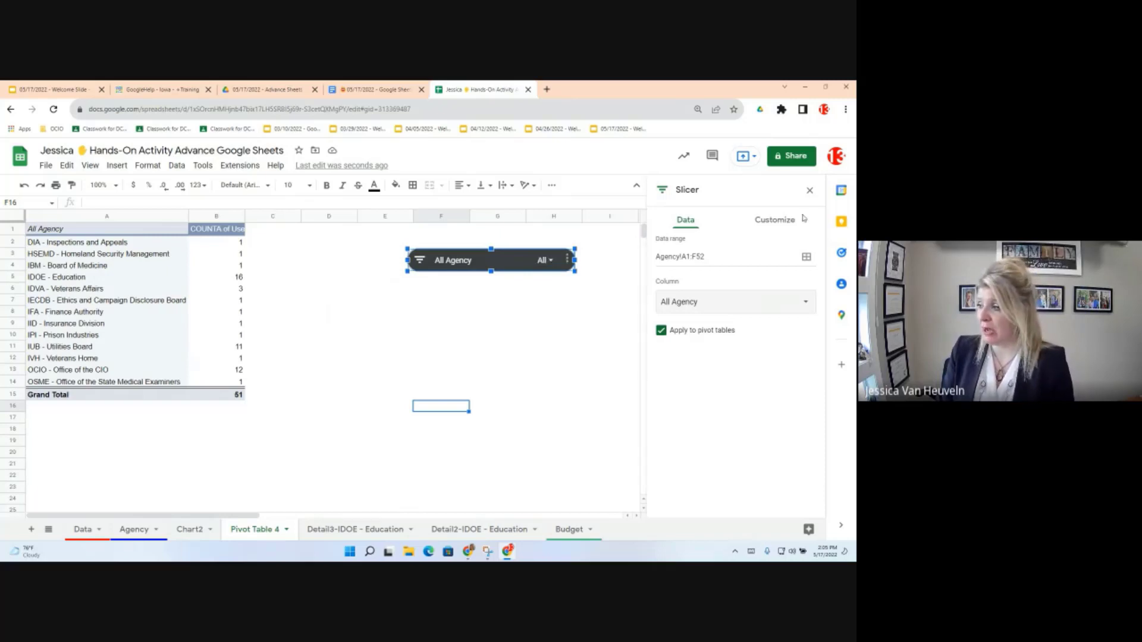
Step: In the slicer's Customize settings, set the title to 'Agency' and the background to blue
left_click(783, 224)
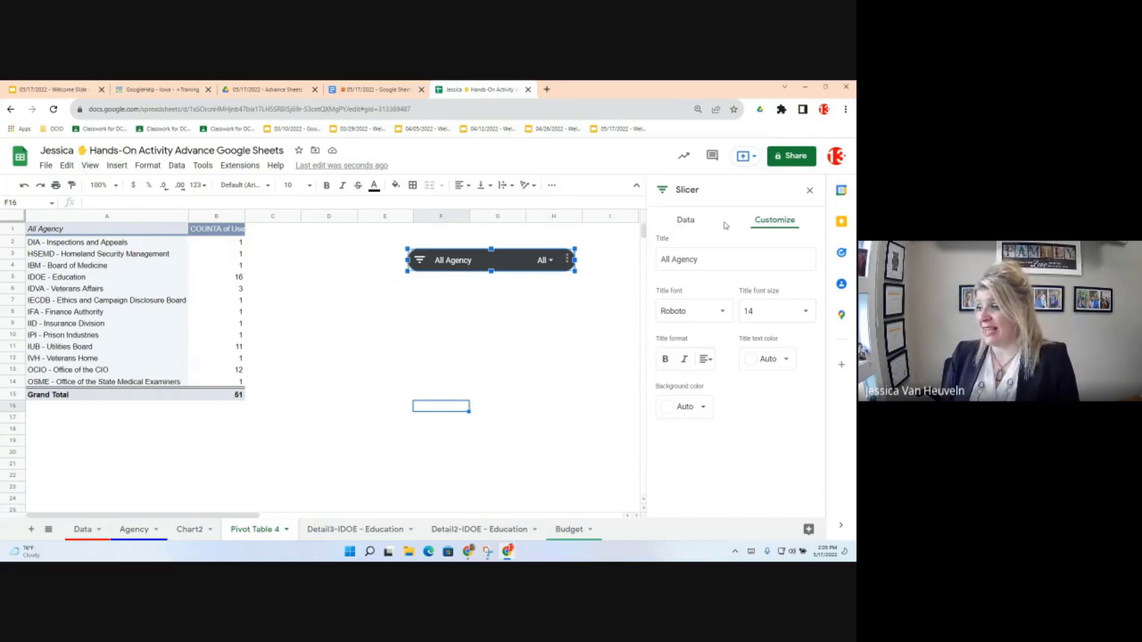
left_click(671, 259)
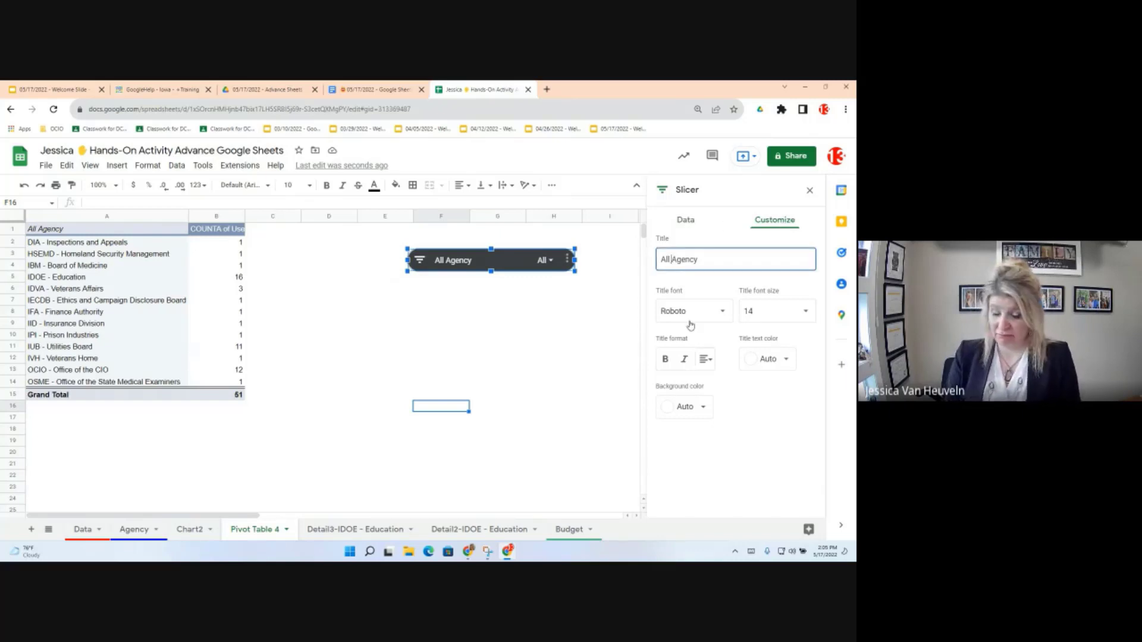
key("BackSpace")
key("BackSpace")
key("BackSpace")
key("BackSpace")
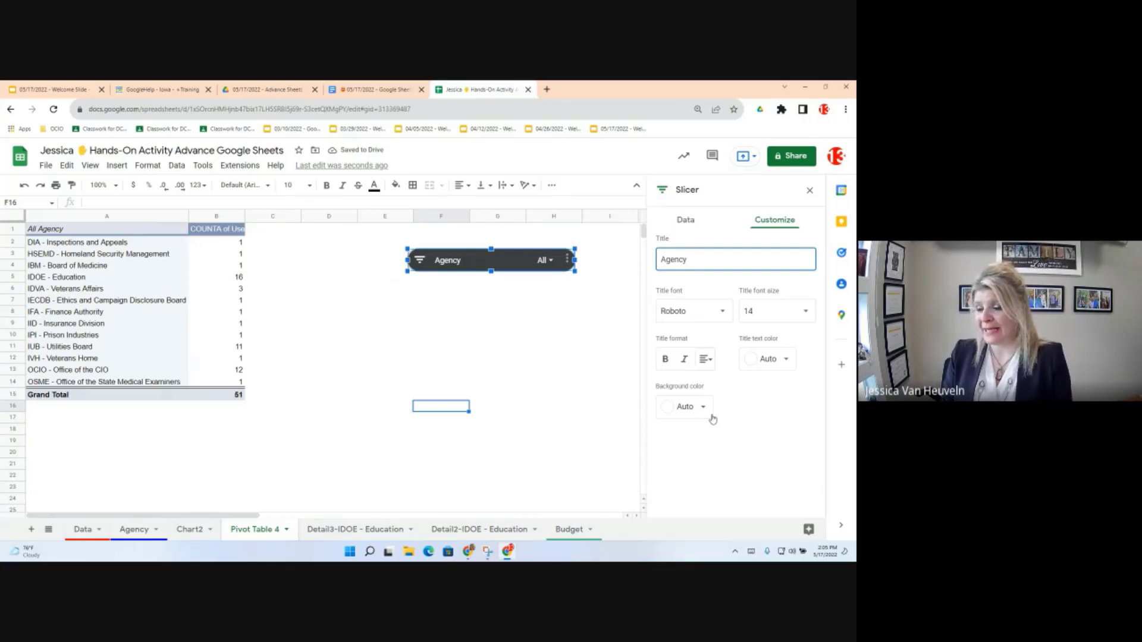
left_click(706, 409)
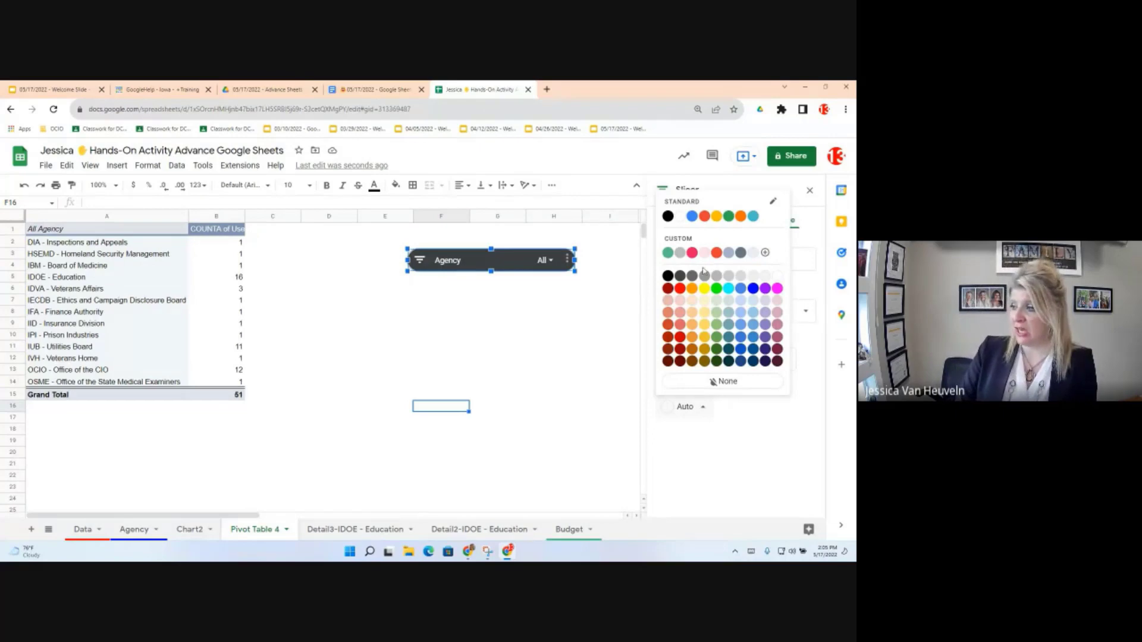
left_click(691, 217)
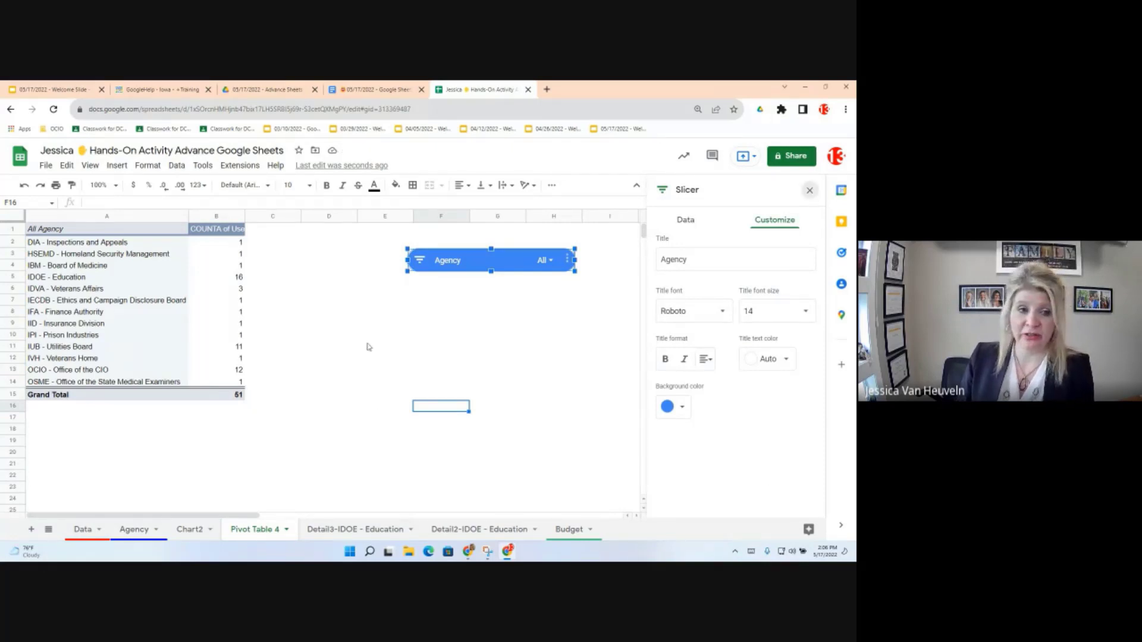
left_click(809, 190)
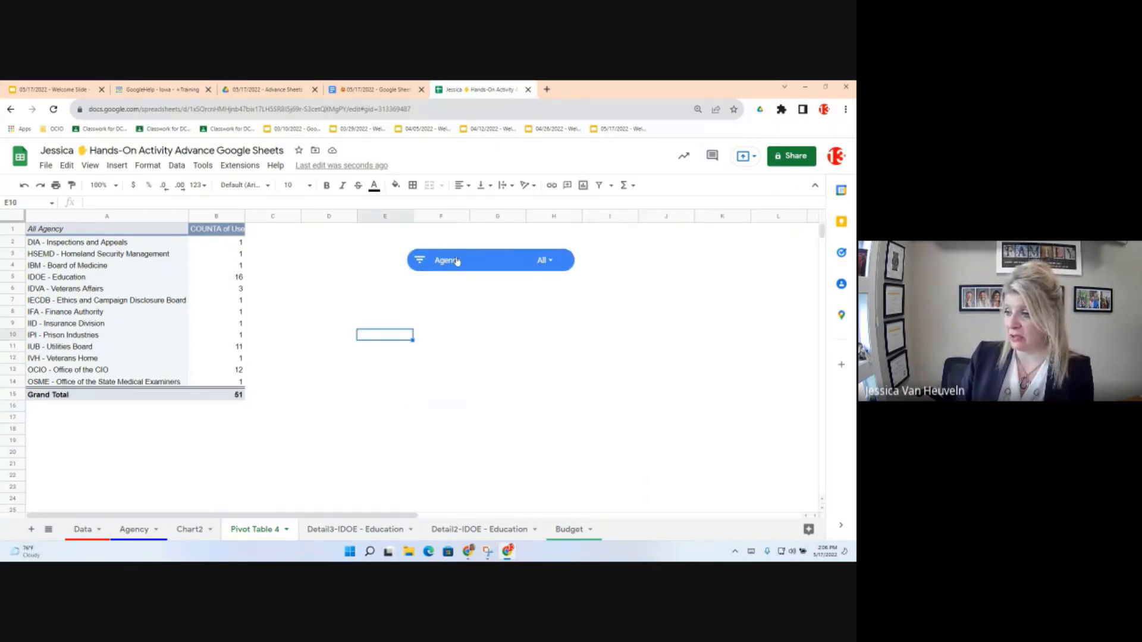
Step: Filter the Agency slicer to only IDOE - Education, found by searching 'Idoe'
left_click(548, 264)
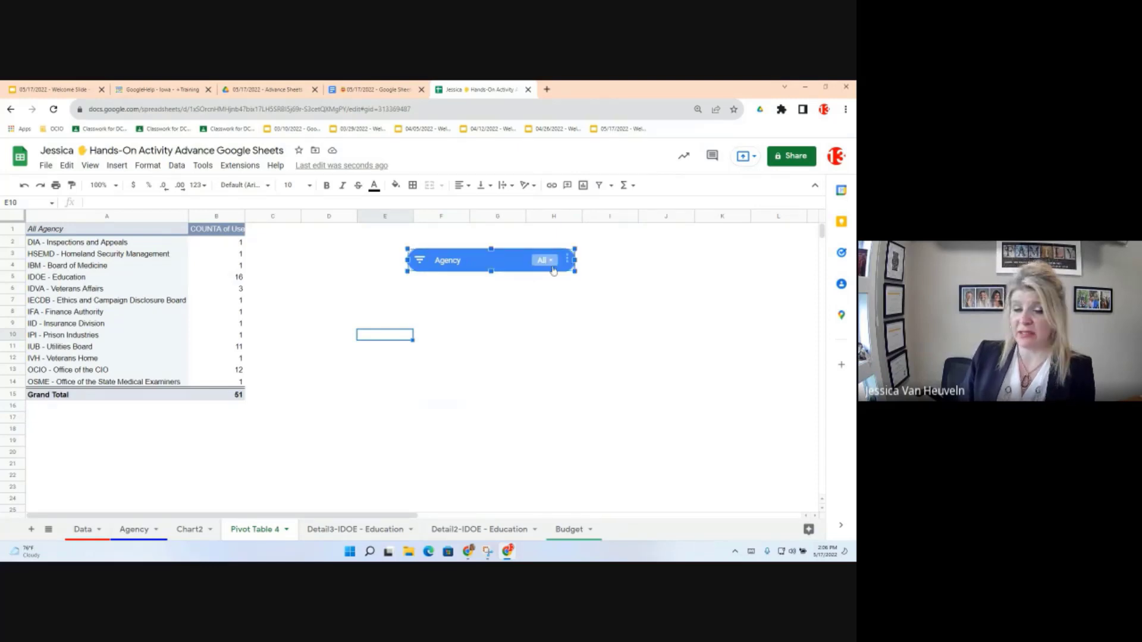
left_click(553, 269)
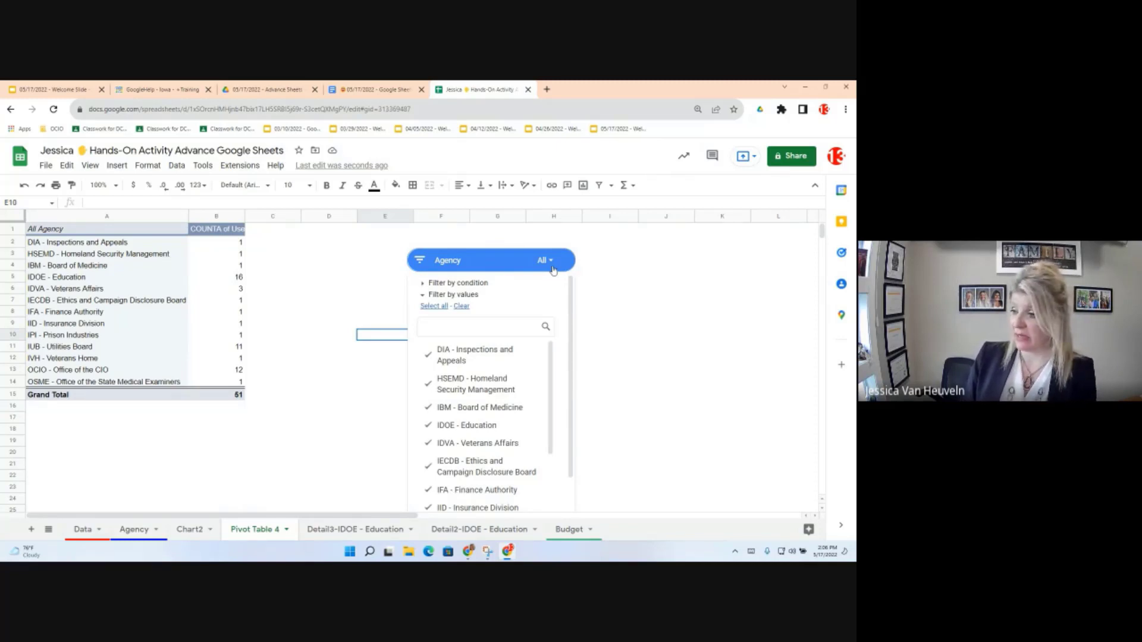
left_click(461, 306)
left_click(440, 328)
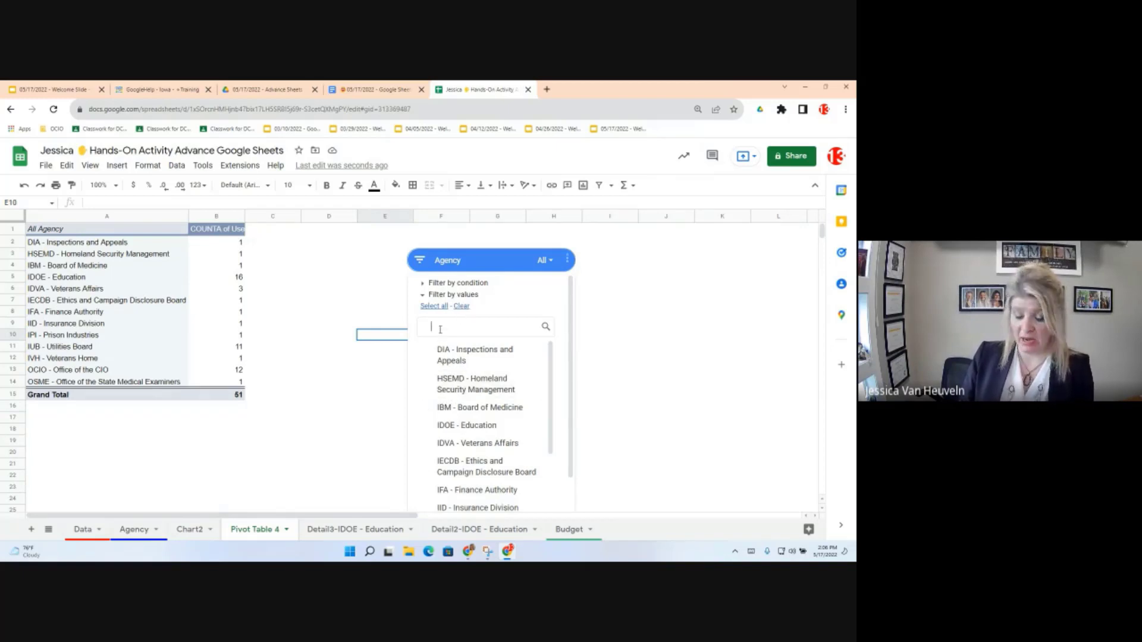
type("Idoe")
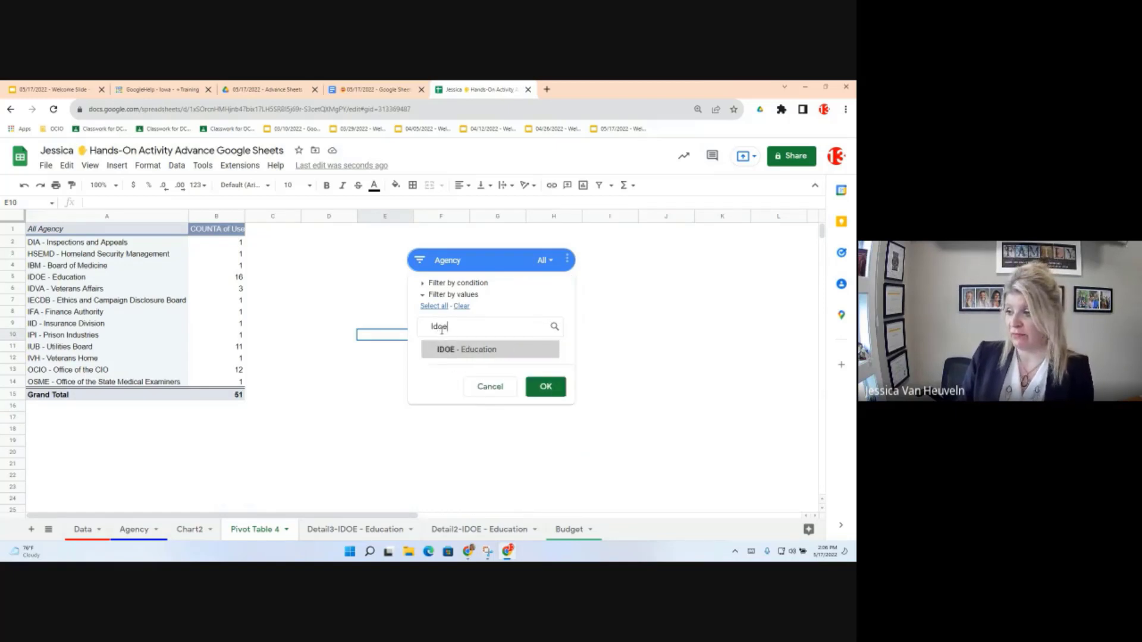
left_click(429, 350)
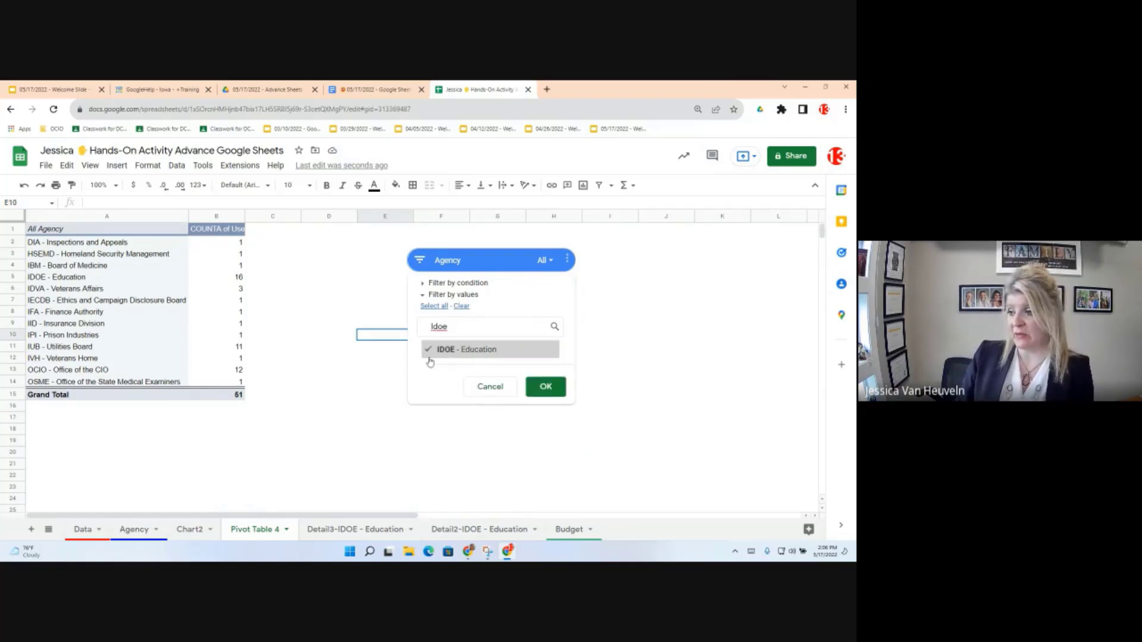
left_click(545, 386)
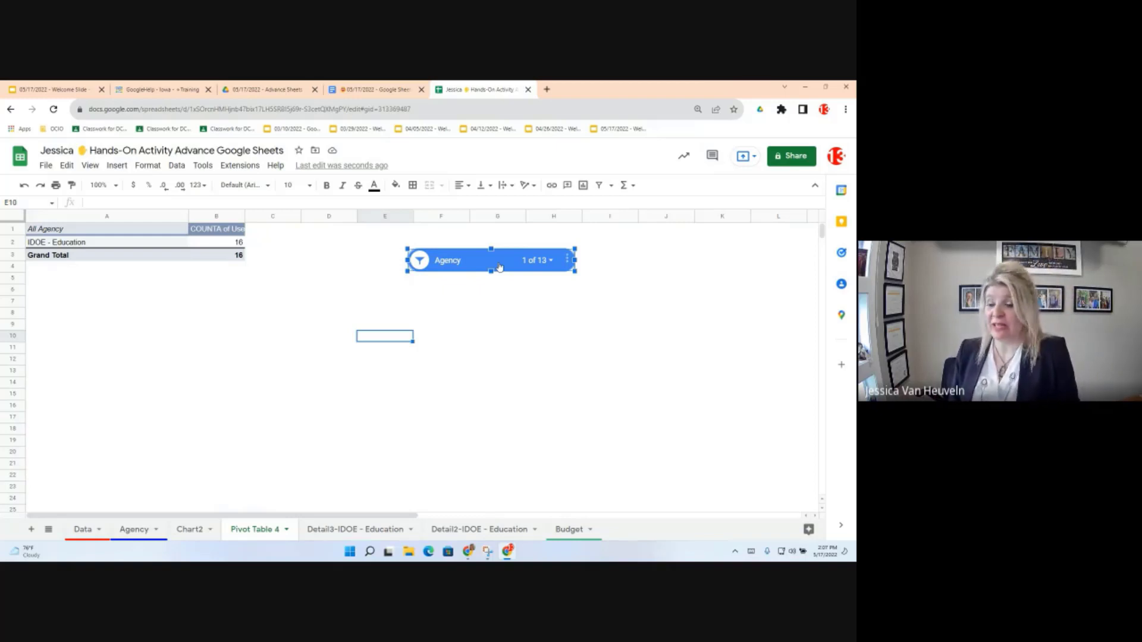
Step: Paste the User Status chart from Chart2 at G15 on Pivot Table 4 and position it below the slicer
left_click(186, 532)
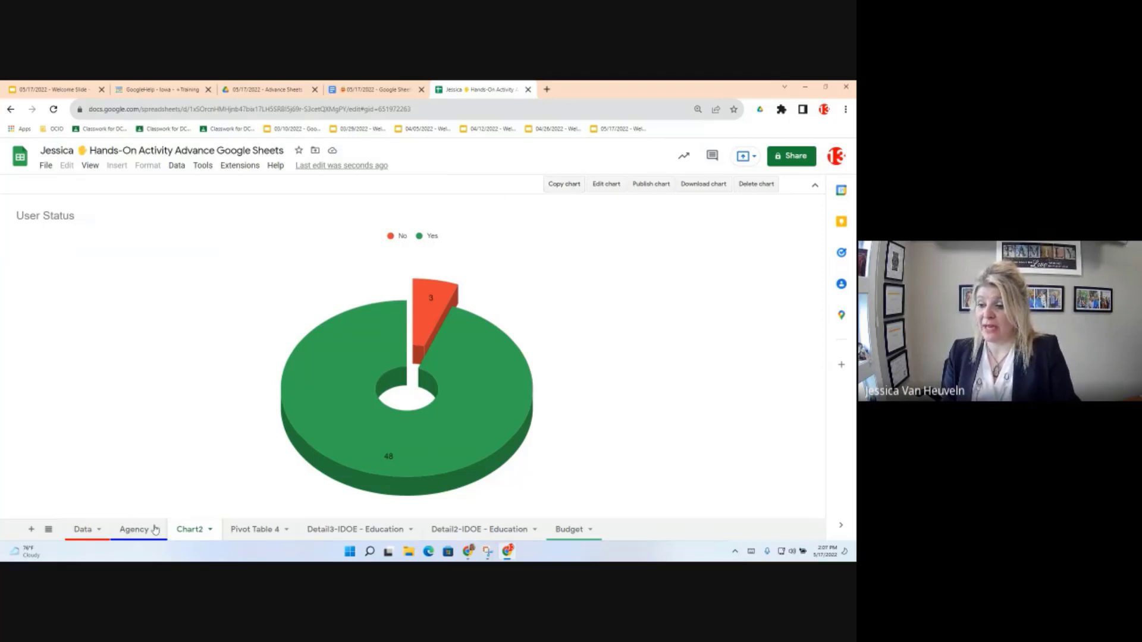
left_click(256, 531)
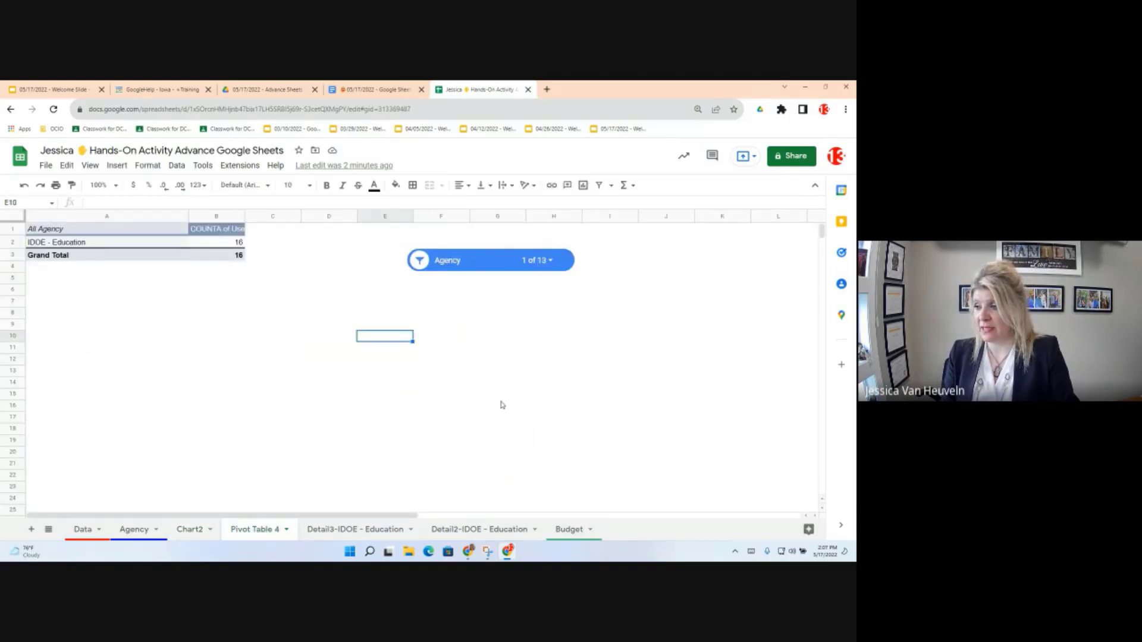
right_click(502, 403)
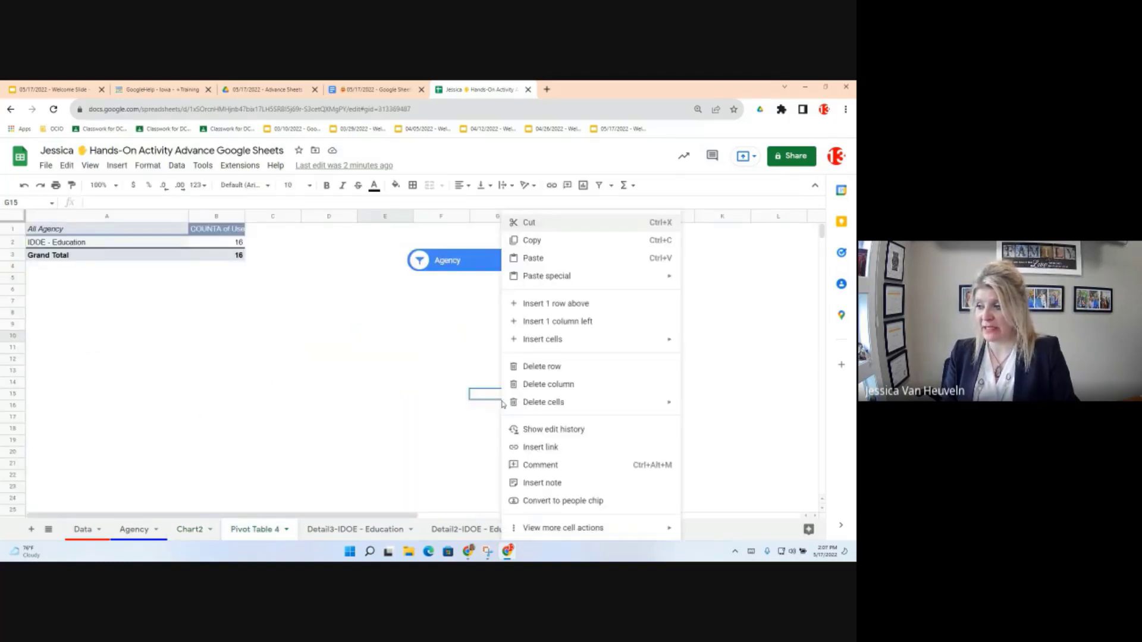
left_click(537, 258)
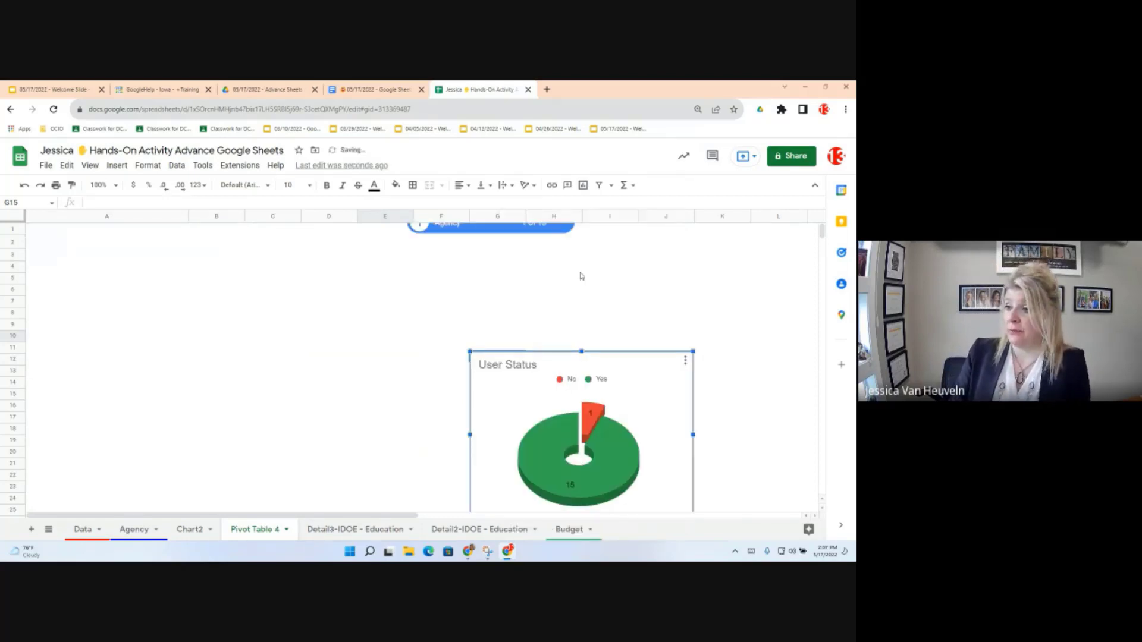
scroll(581, 280, "up", 1)
scroll(571, 300, "up", 1)
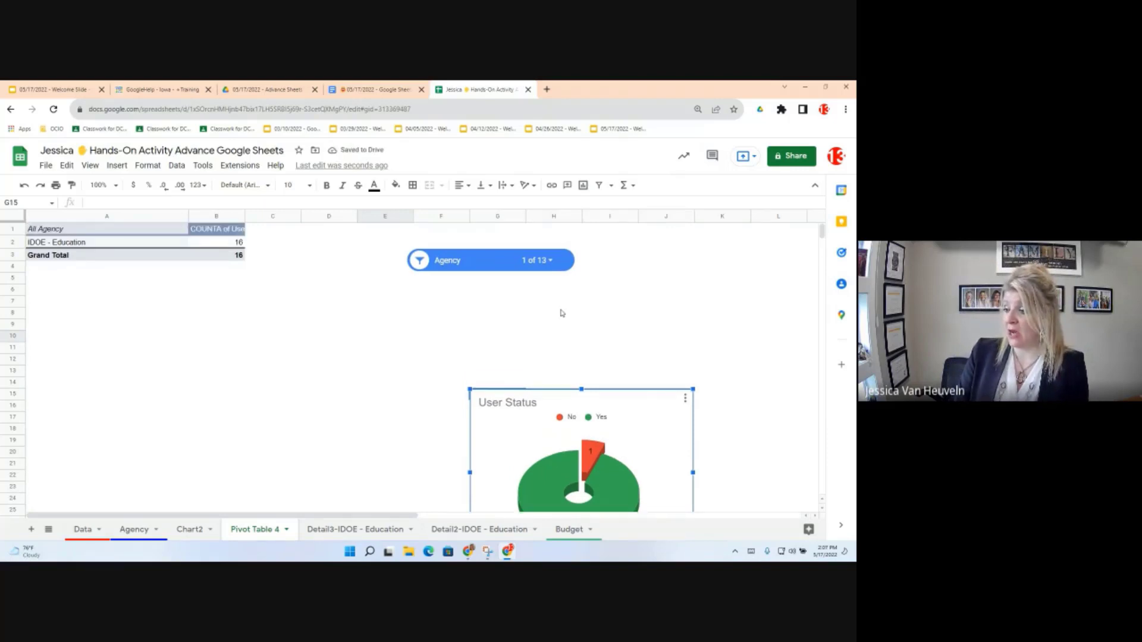
scroll(561, 313, "down", 3)
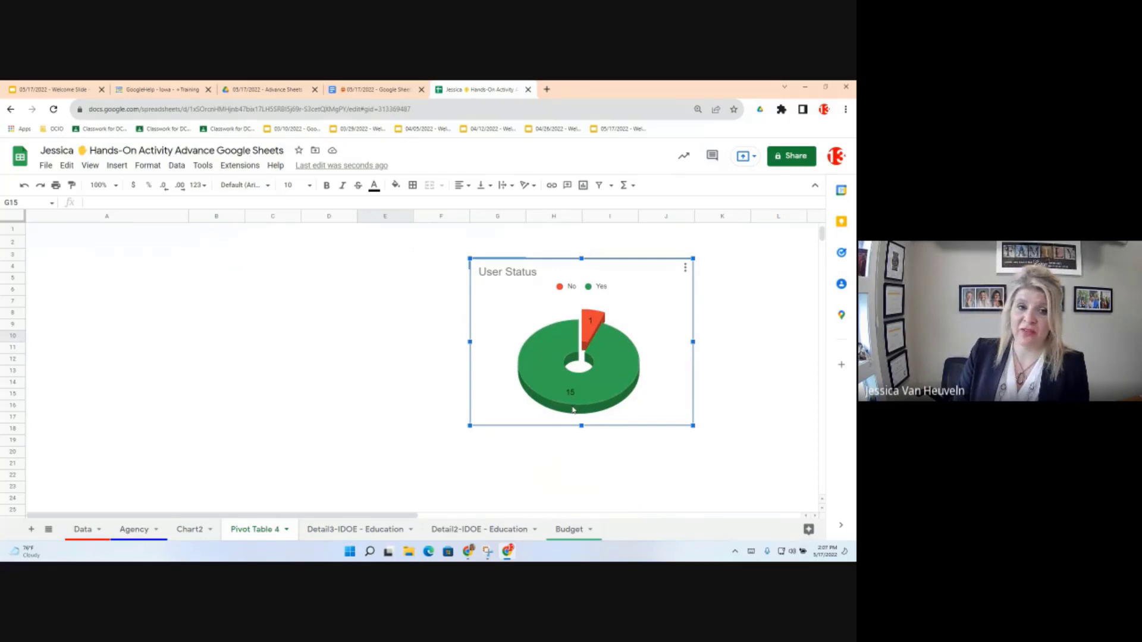
mouse_move(572, 404)
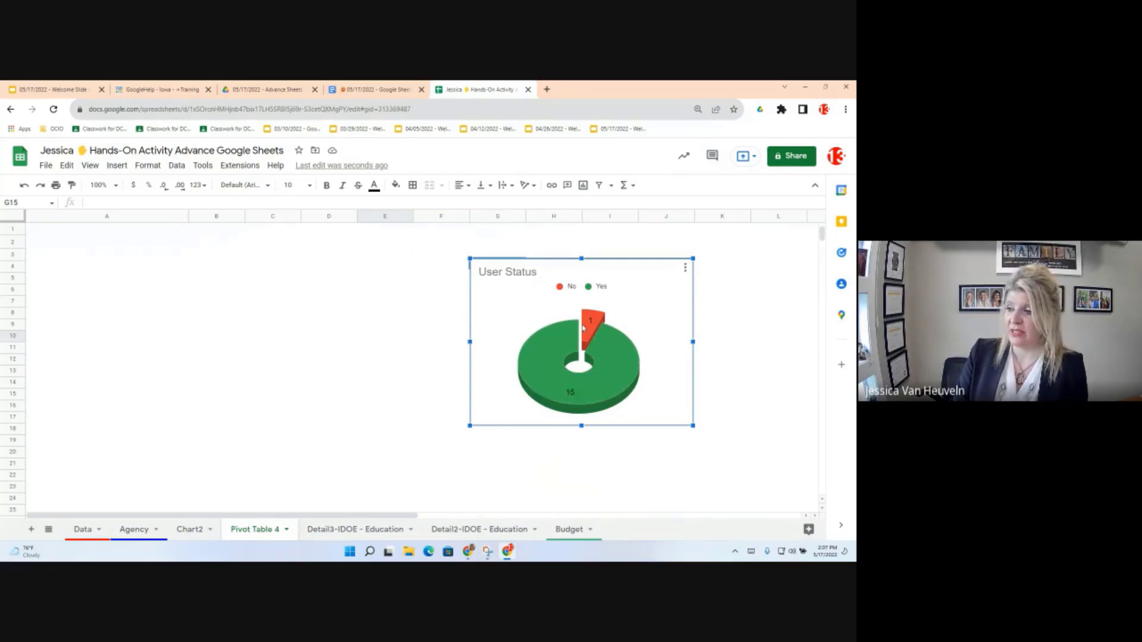
mouse_move(587, 321)
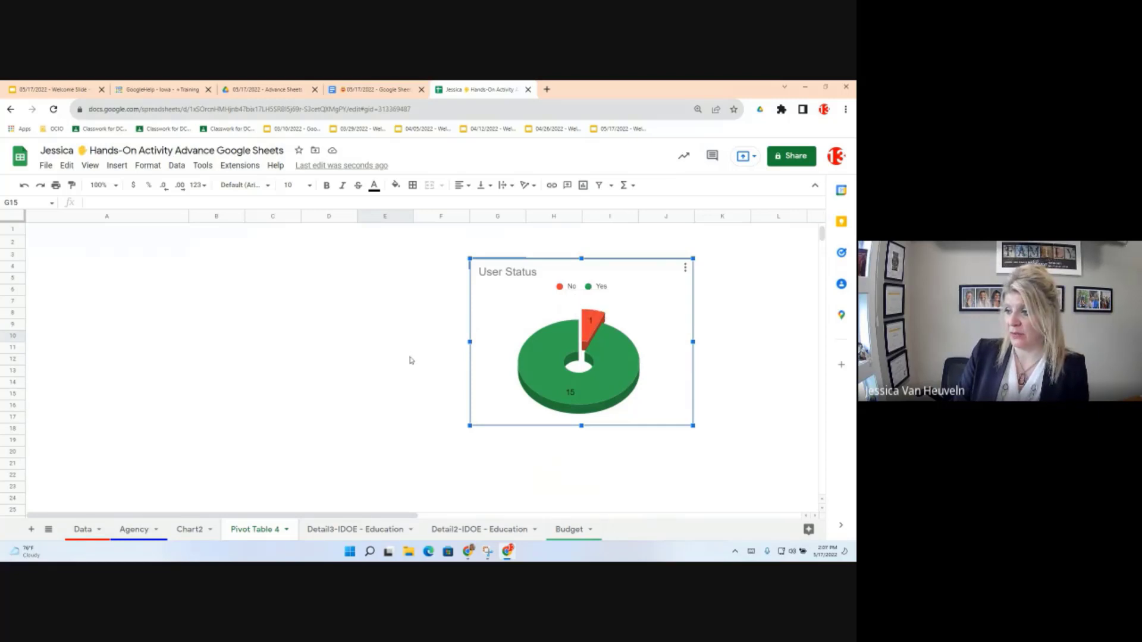
scroll(411, 360, "up", 3)
left_click_drag(446, 379, 542, 368)
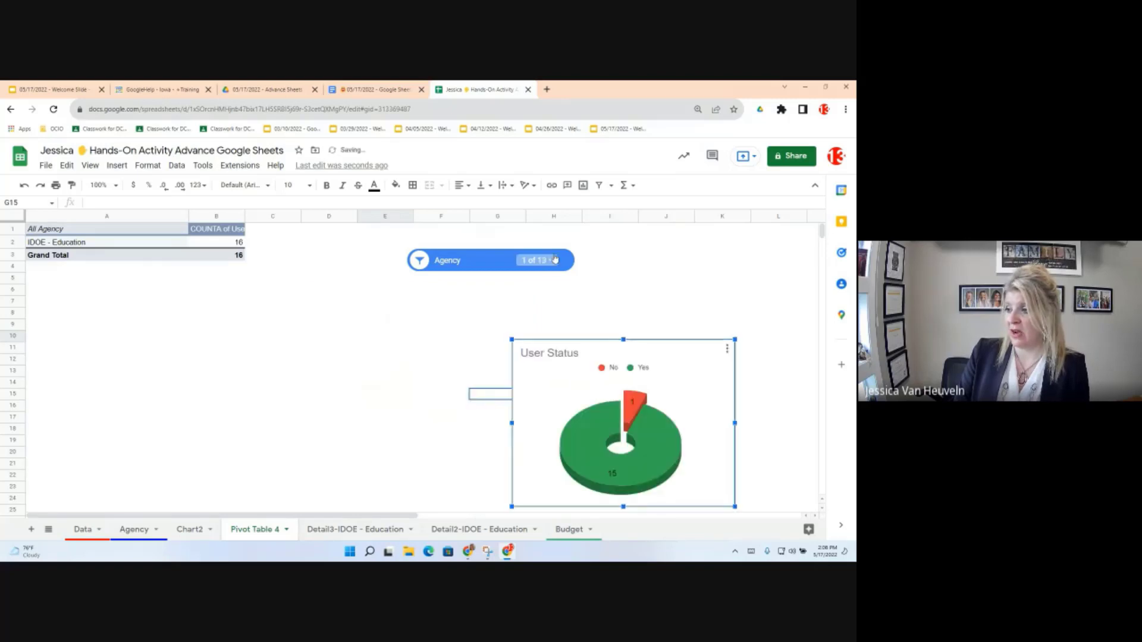
mouse_move(647, 444)
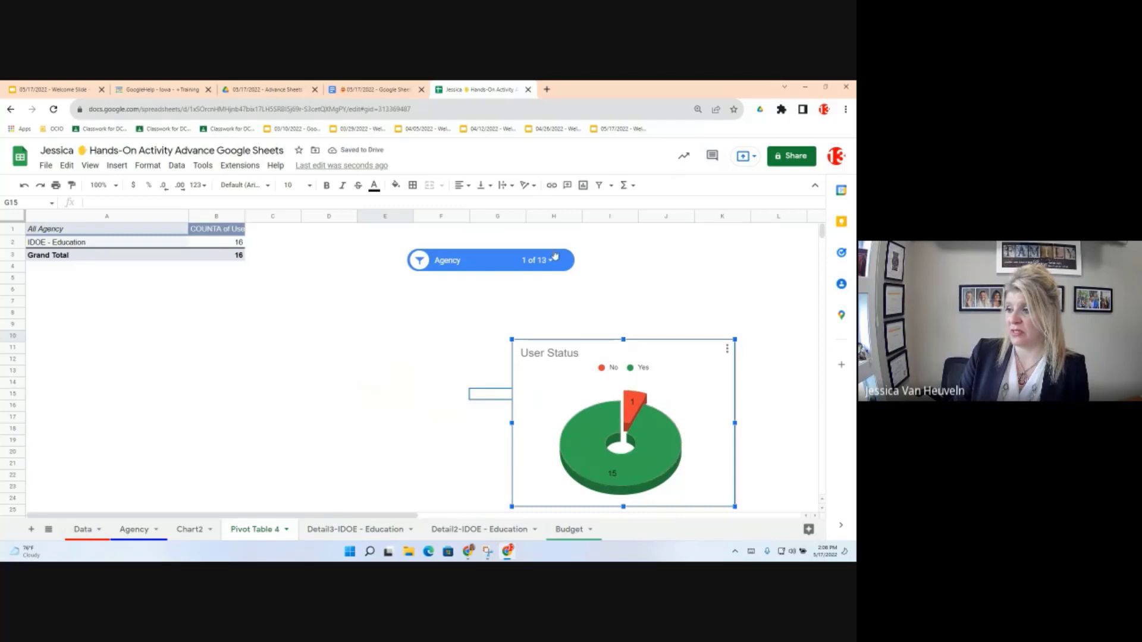
Step: Select all agencies in the Agency slicer (48 Yes, 3 No), then switch to the Objectives document
left_click(535, 260)
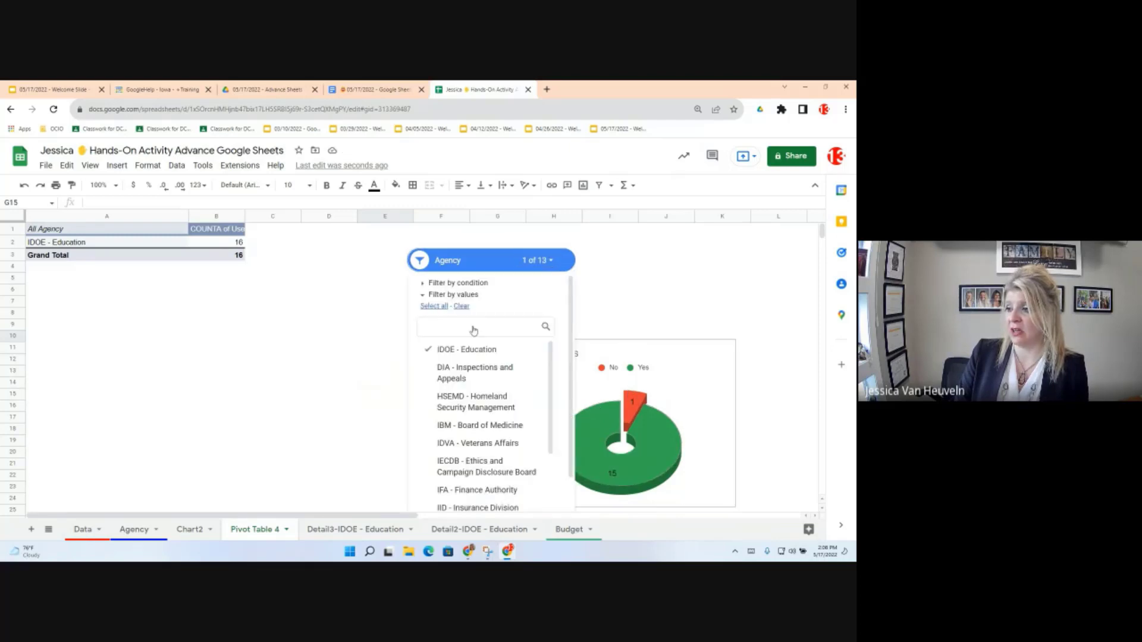
scroll(488, 452, "down", 1)
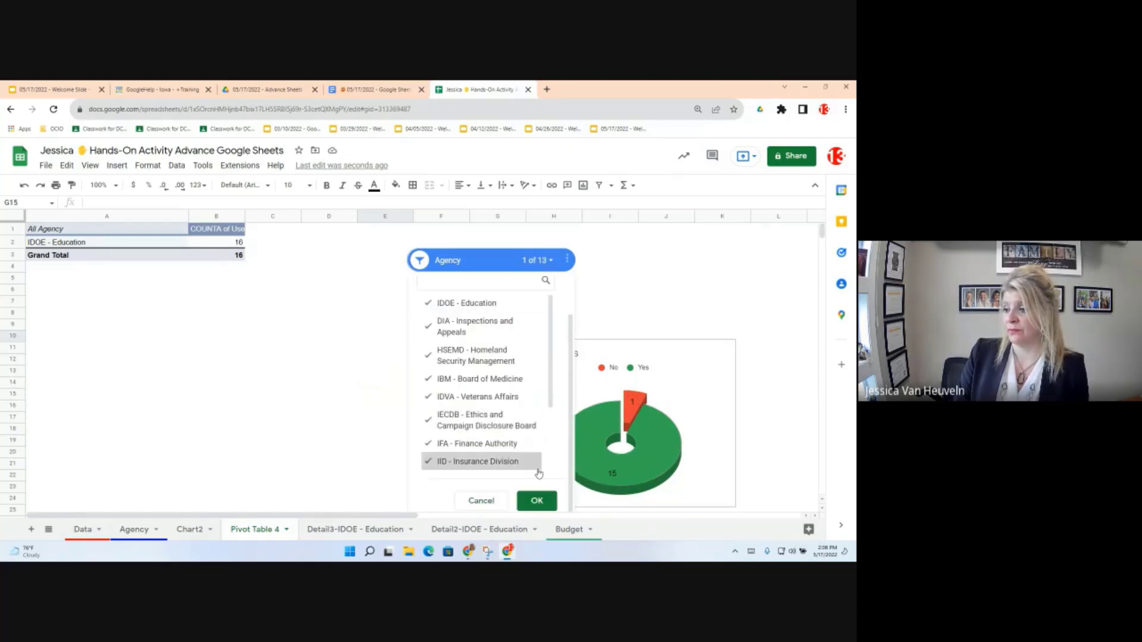
left_click(537, 502)
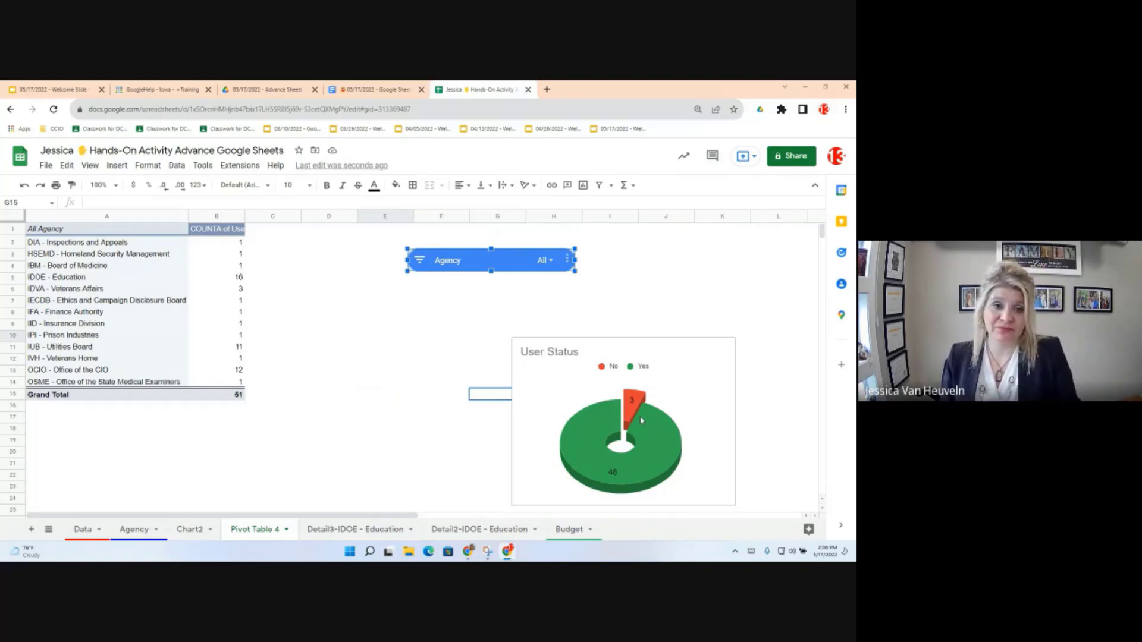
left_click(545, 258)
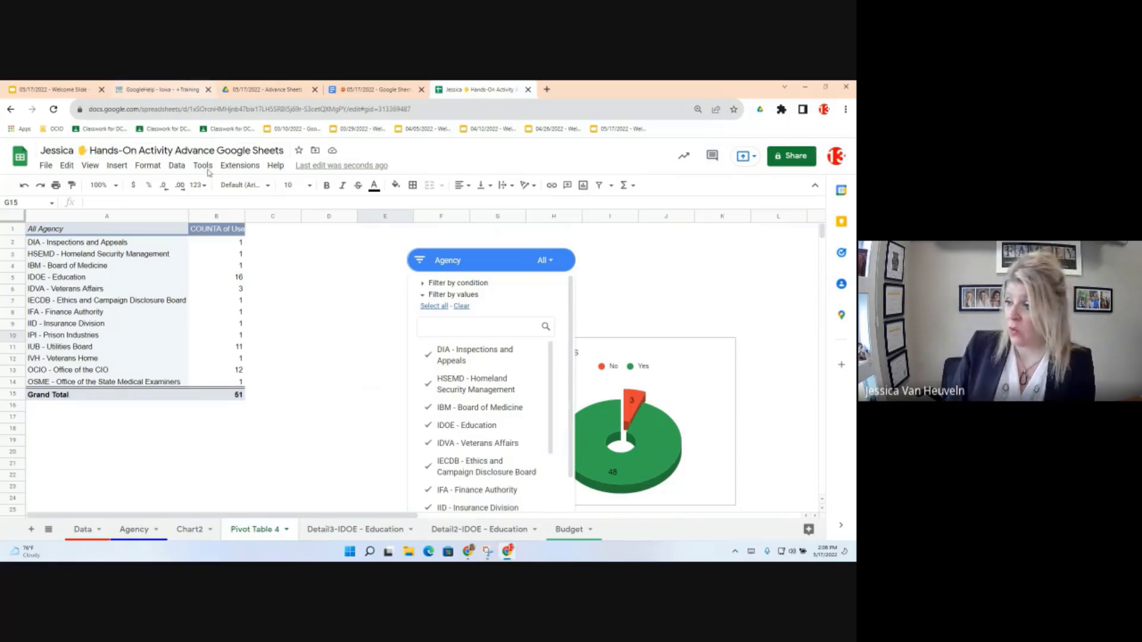
left_click(362, 84)
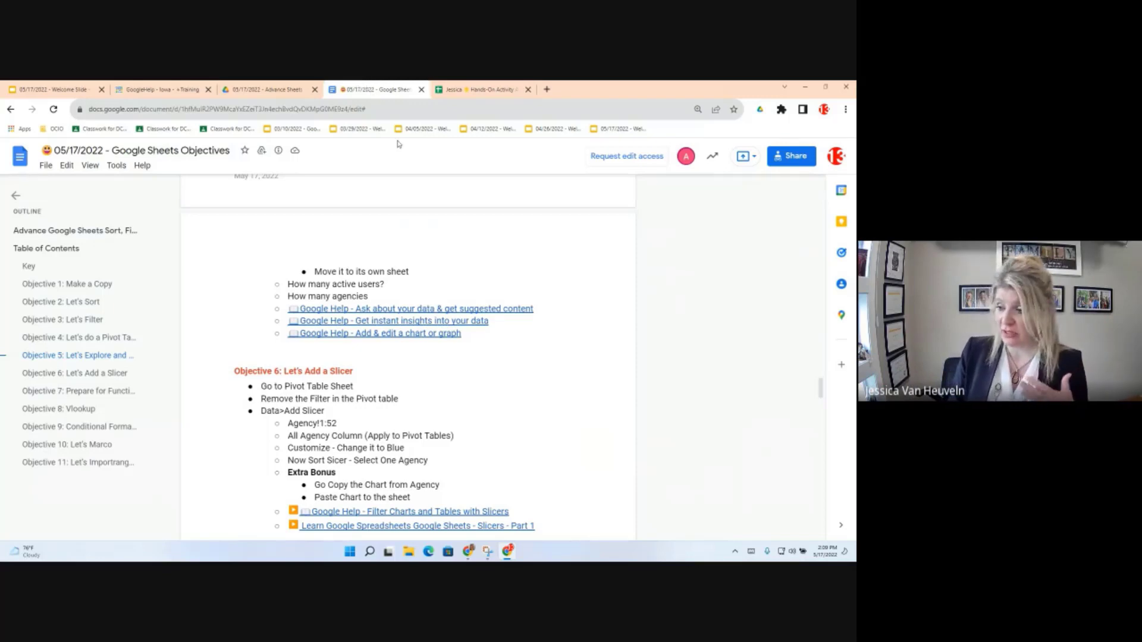
Step: Open the Final - Google Sheets Slide Deck from Objective 8's 'Absolute and Relative' link
scroll(403, 406, "down", 5)
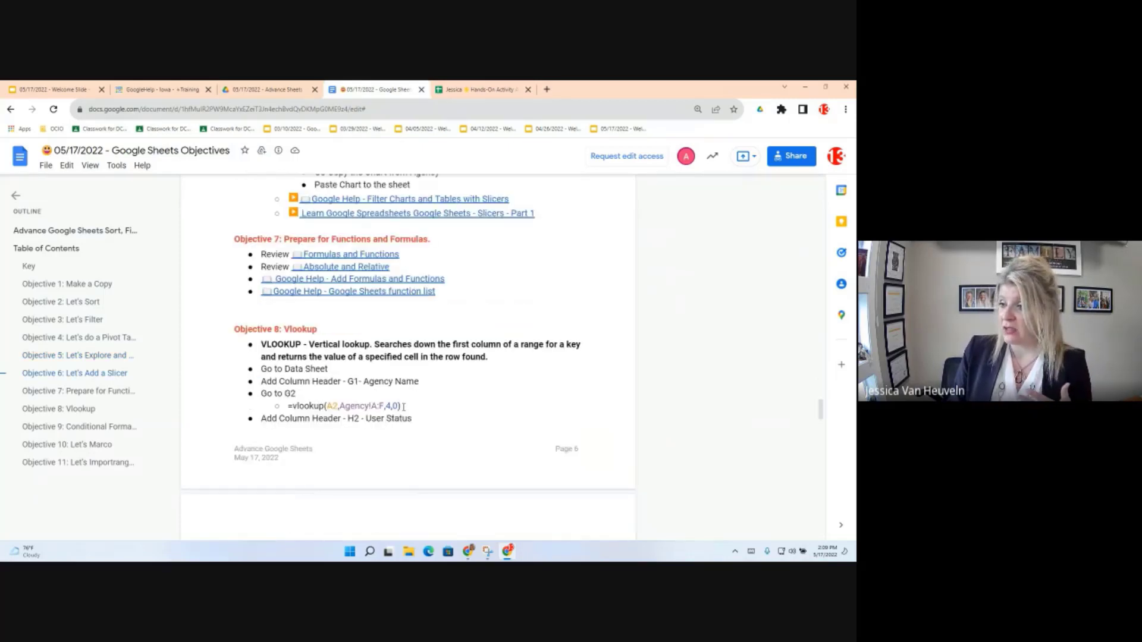
scroll(403, 407, "down", 1)
scroll(403, 407, "up", 1)
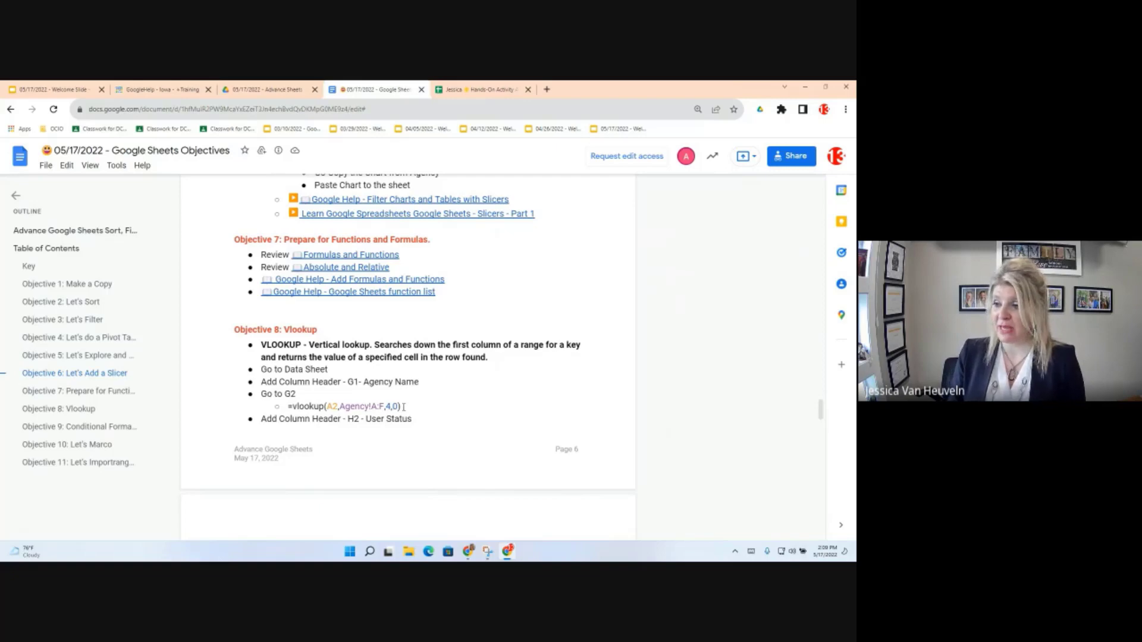
mouse_move(338, 269)
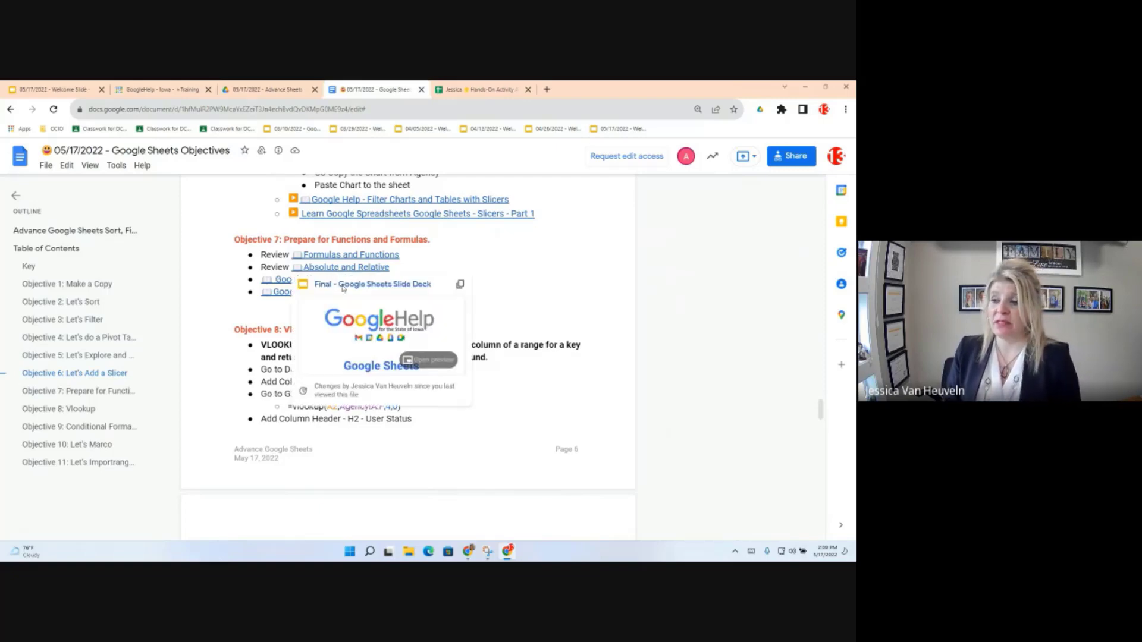
left_click(343, 284)
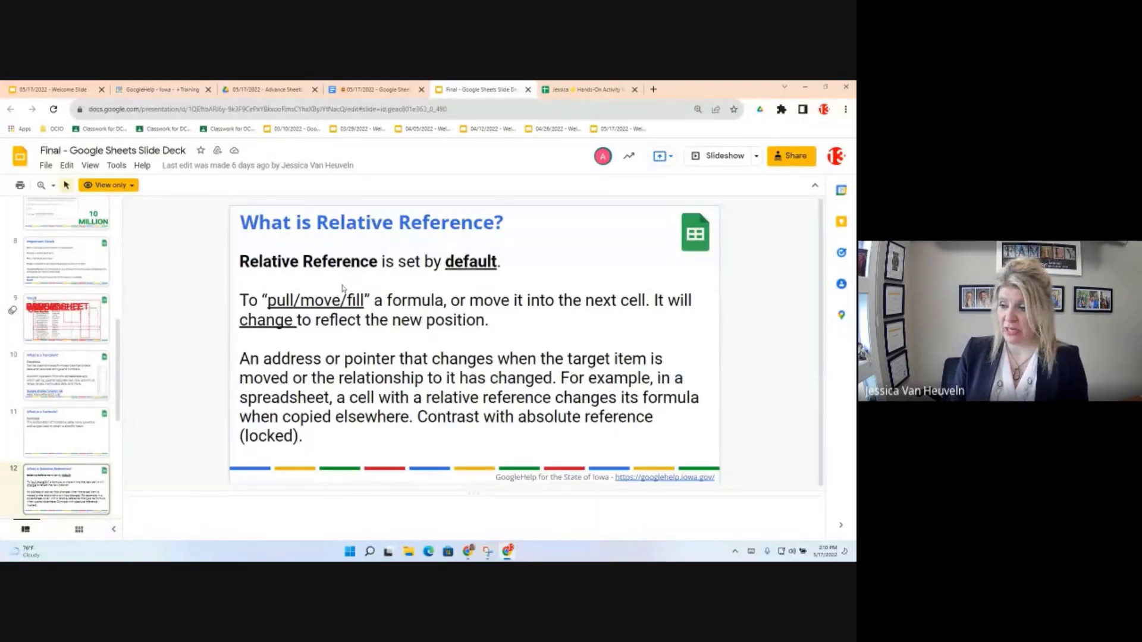
Step: Read the 'What is Relative Reference?' slide, then go back to the objectives document
scroll(81, 490, "down", 5)
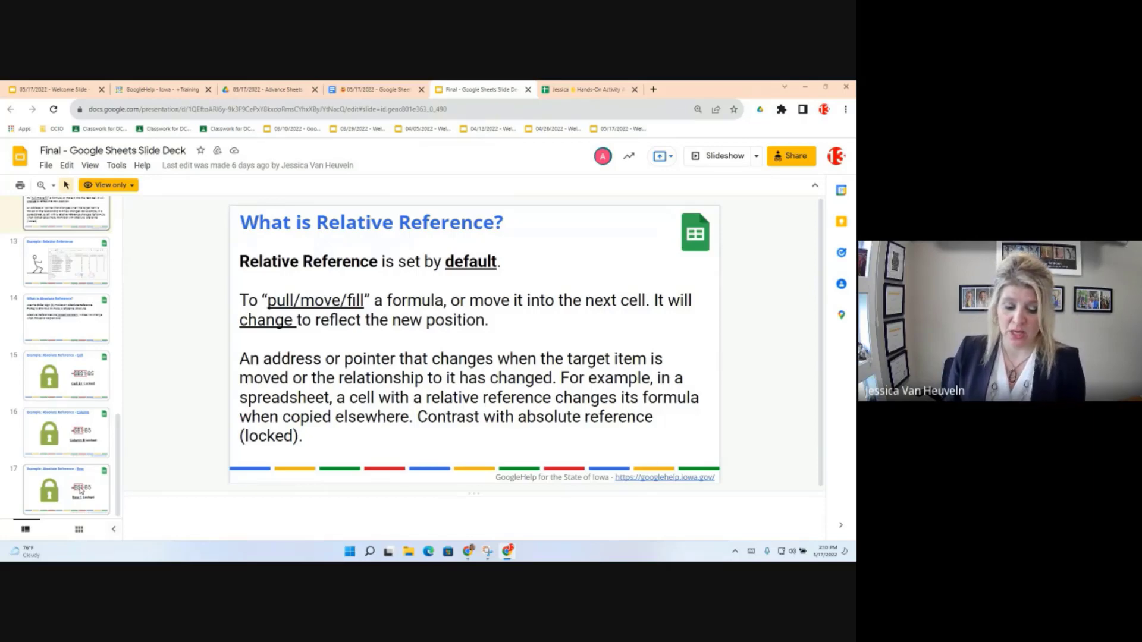
left_click(374, 85)
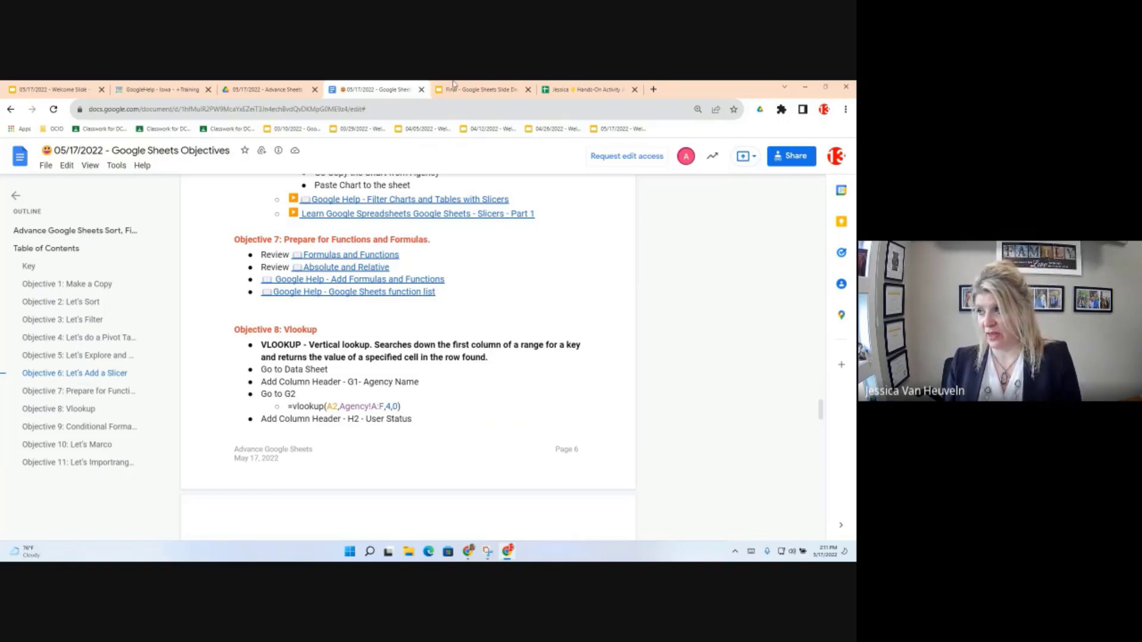
Step: Compare the Data sheet with the Agency sheet's list, then select Data cell G1
left_click(572, 88)
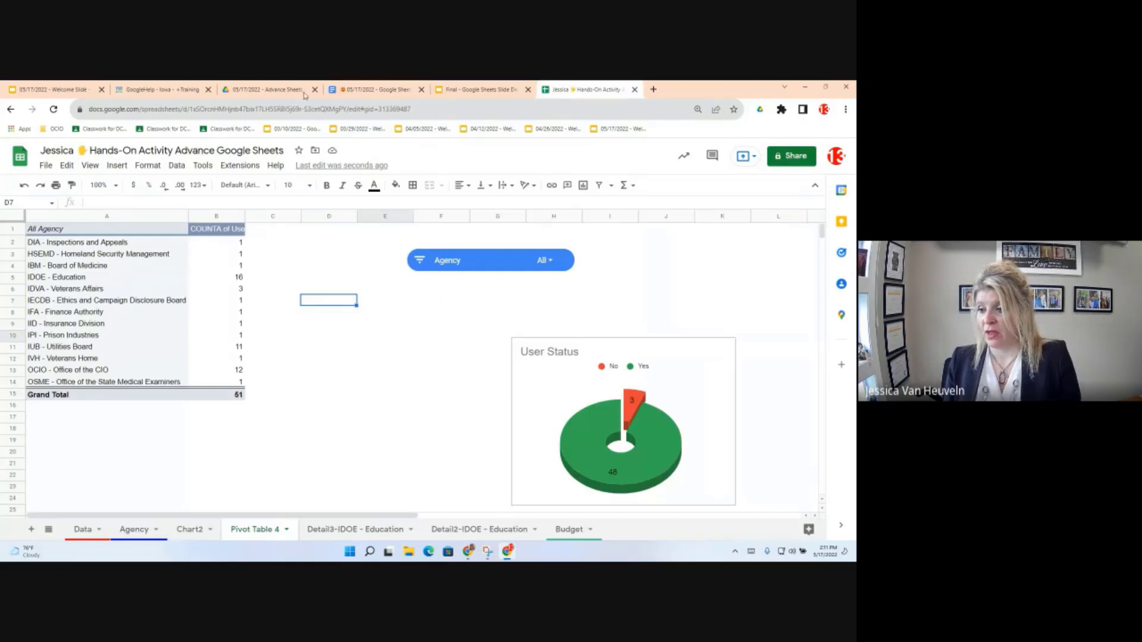
left_click(82, 532)
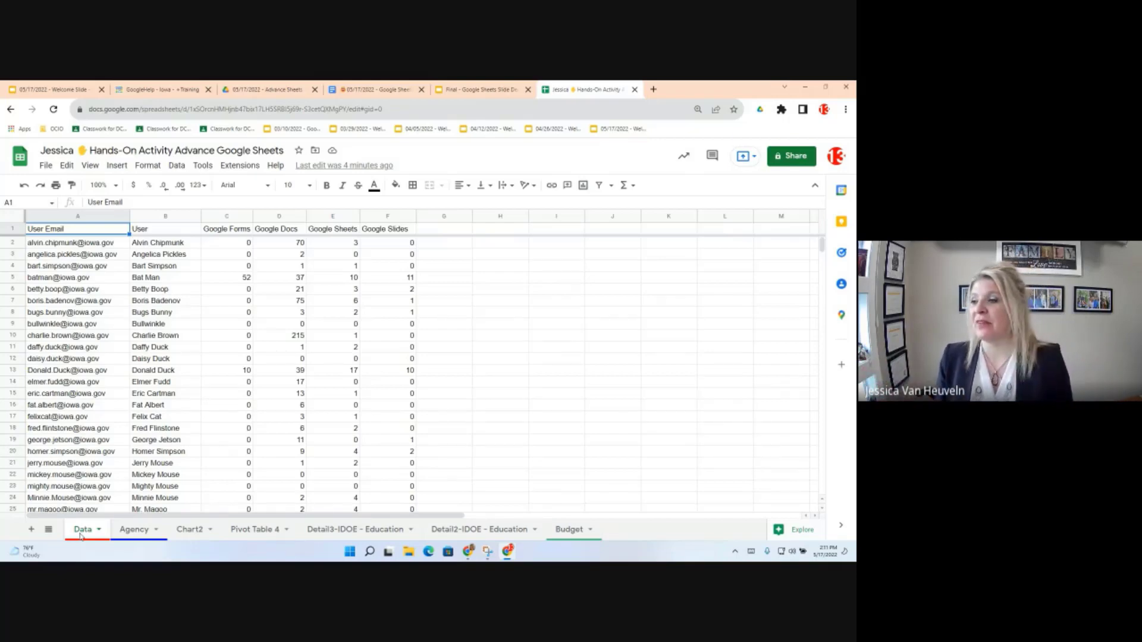
left_click(136, 534)
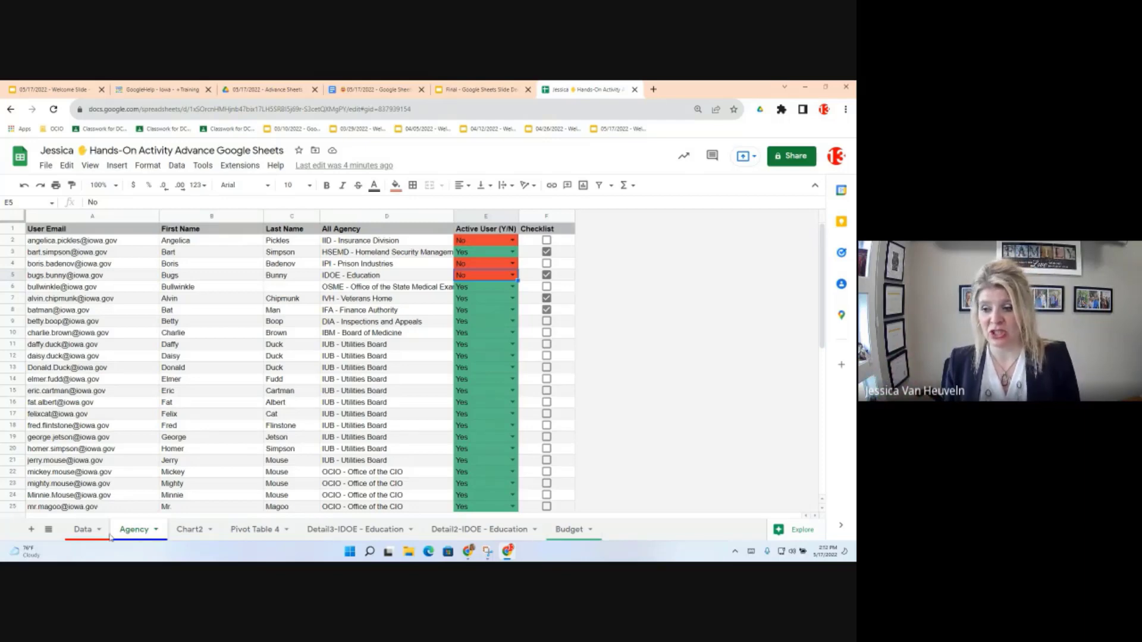
left_click(77, 539)
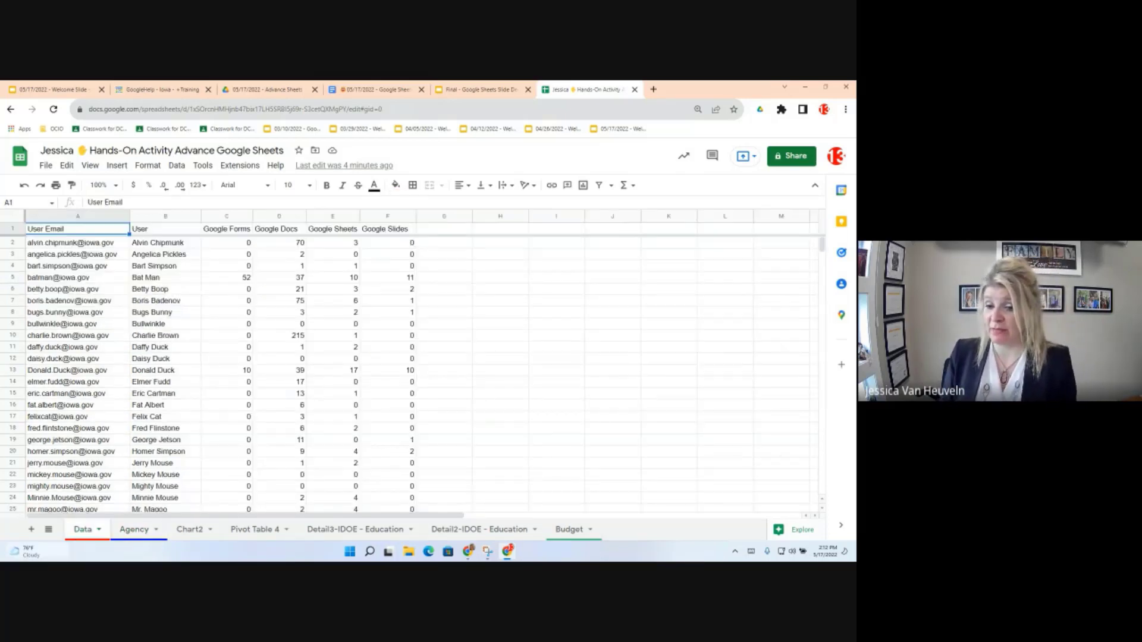
left_click(442, 232)
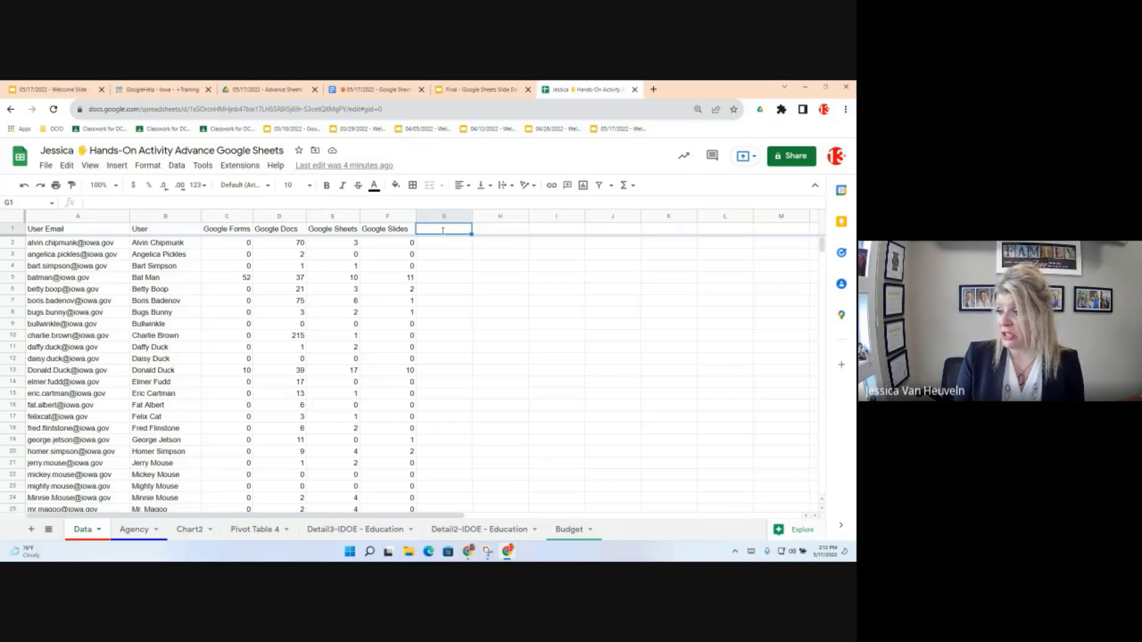
Step: Head column G 'Agency Name' and begin =VLOOKUP(A2, in G2
type("Agenc")
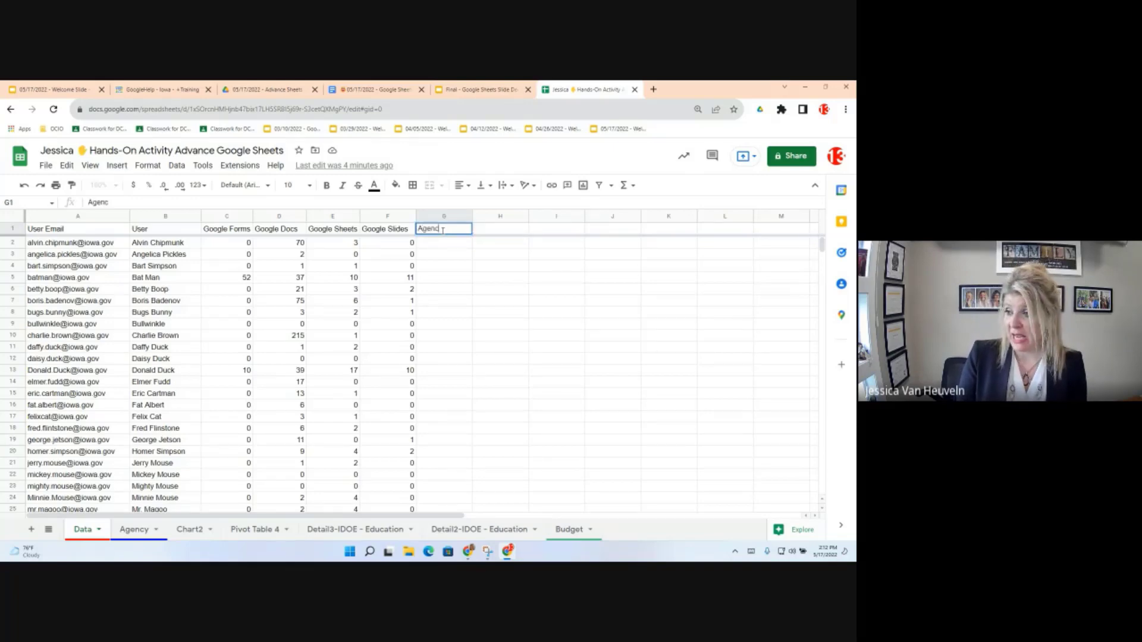
type("y")
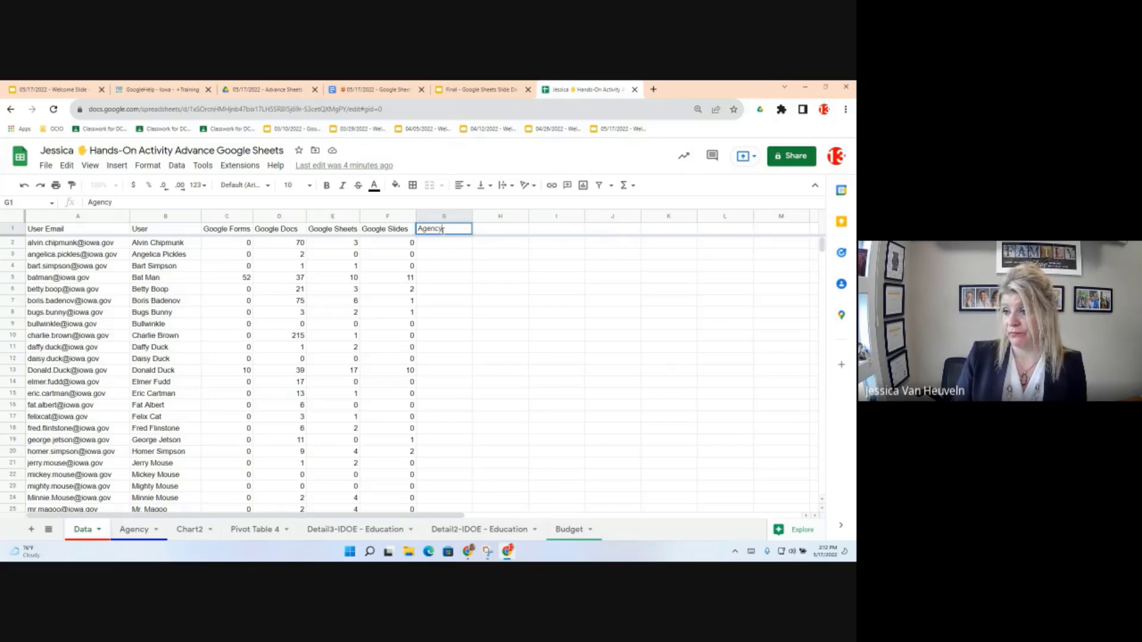
type(" Name")
key("Return")
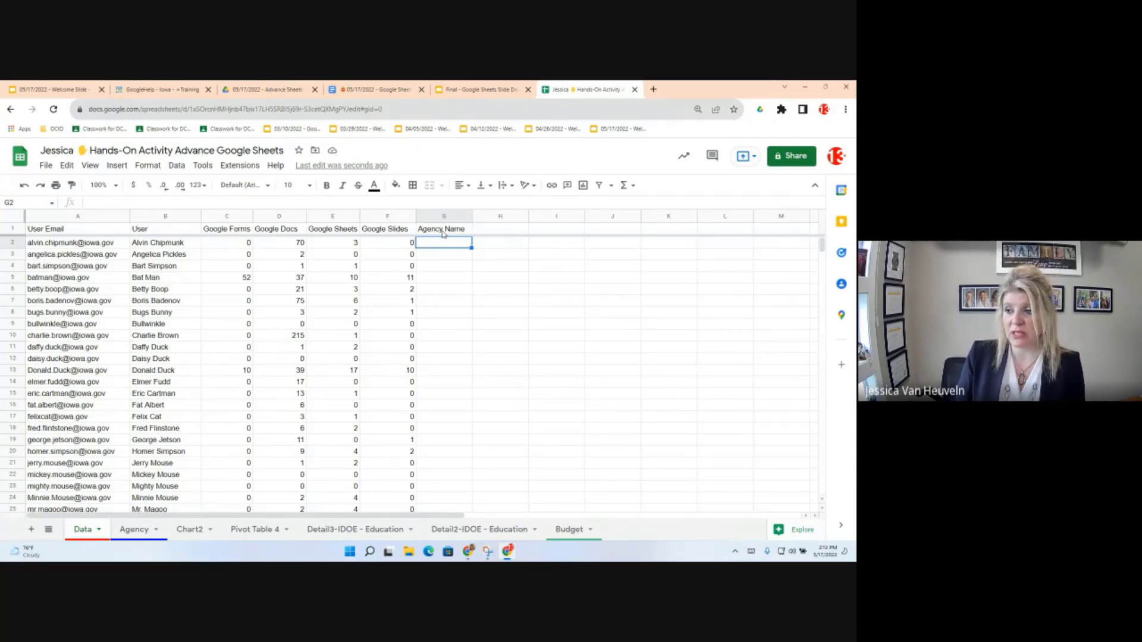
type("=")
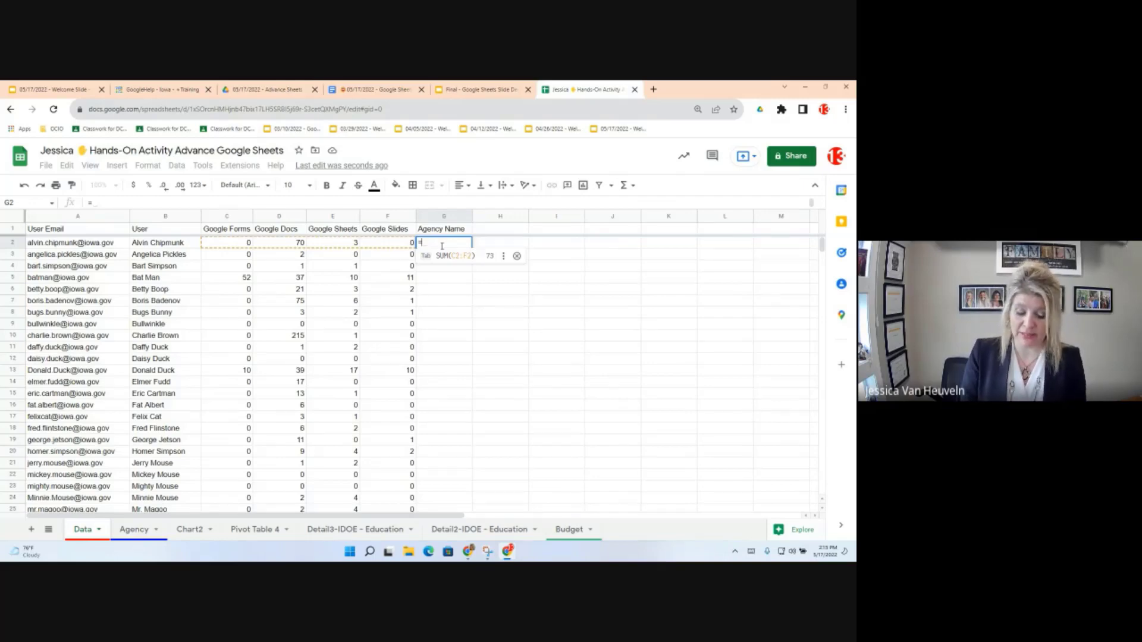
type("vloo")
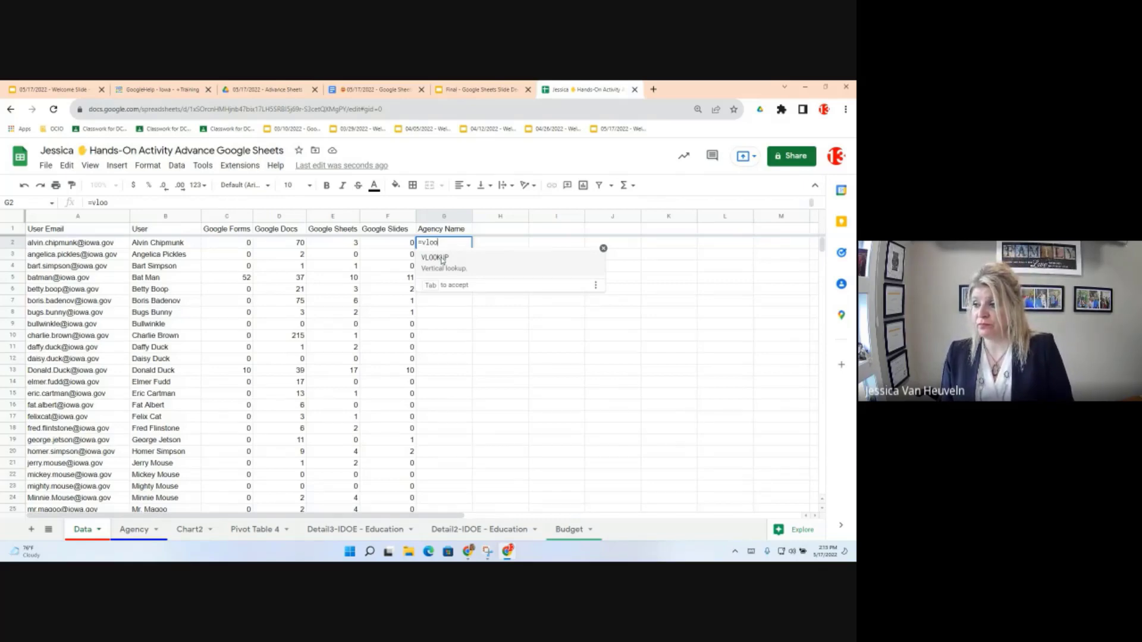
left_click(440, 260)
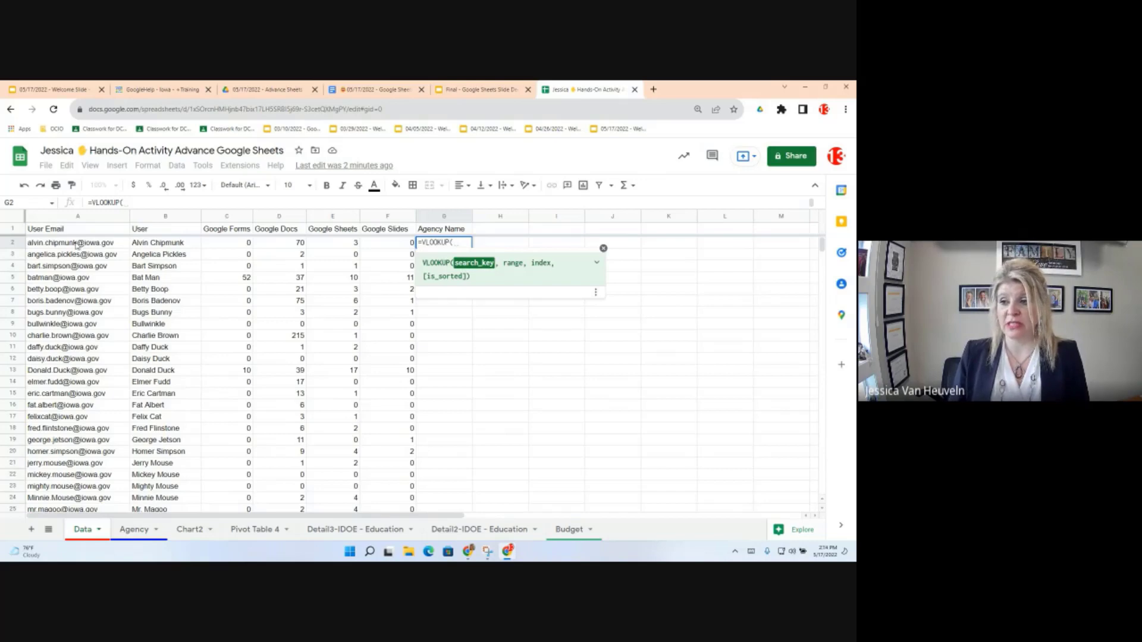
mouse_move(76, 245)
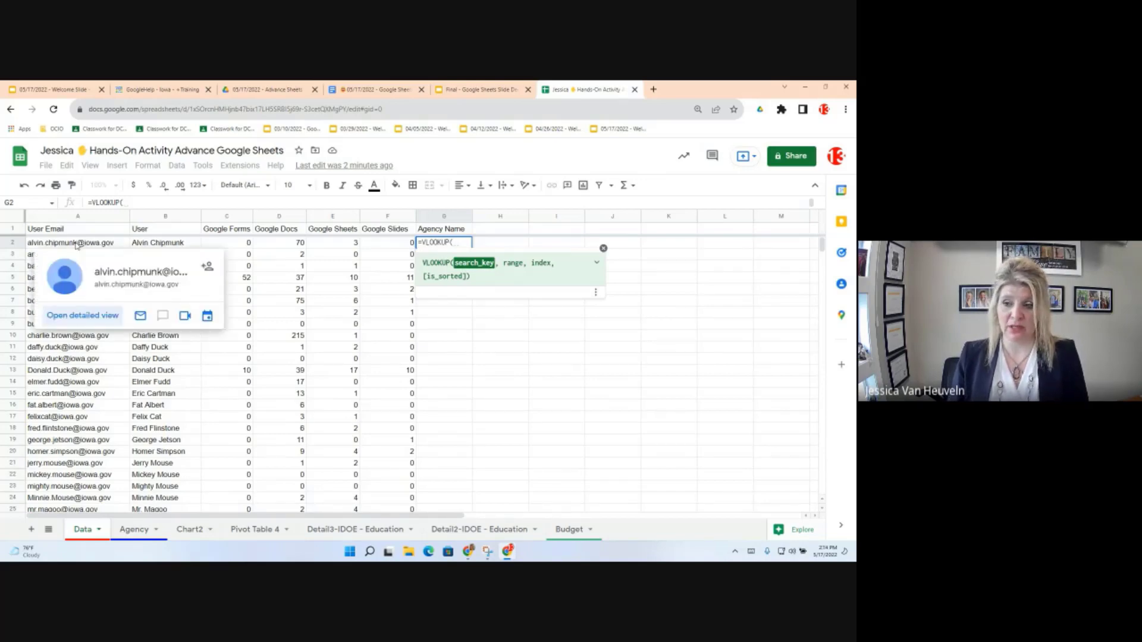
left_click(76, 245)
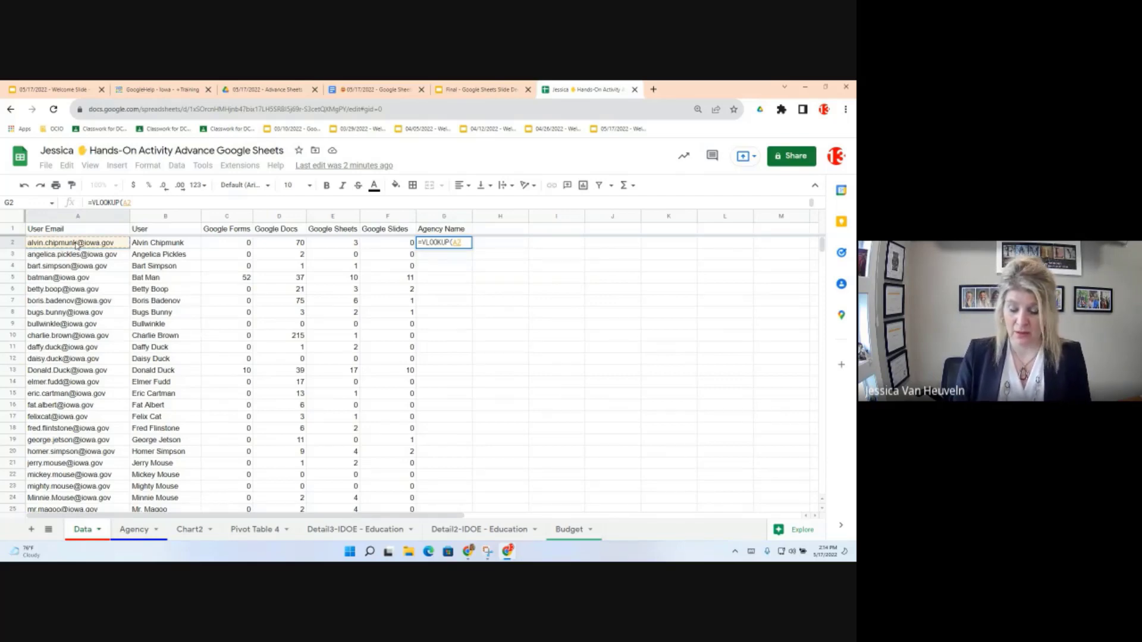
type(",")
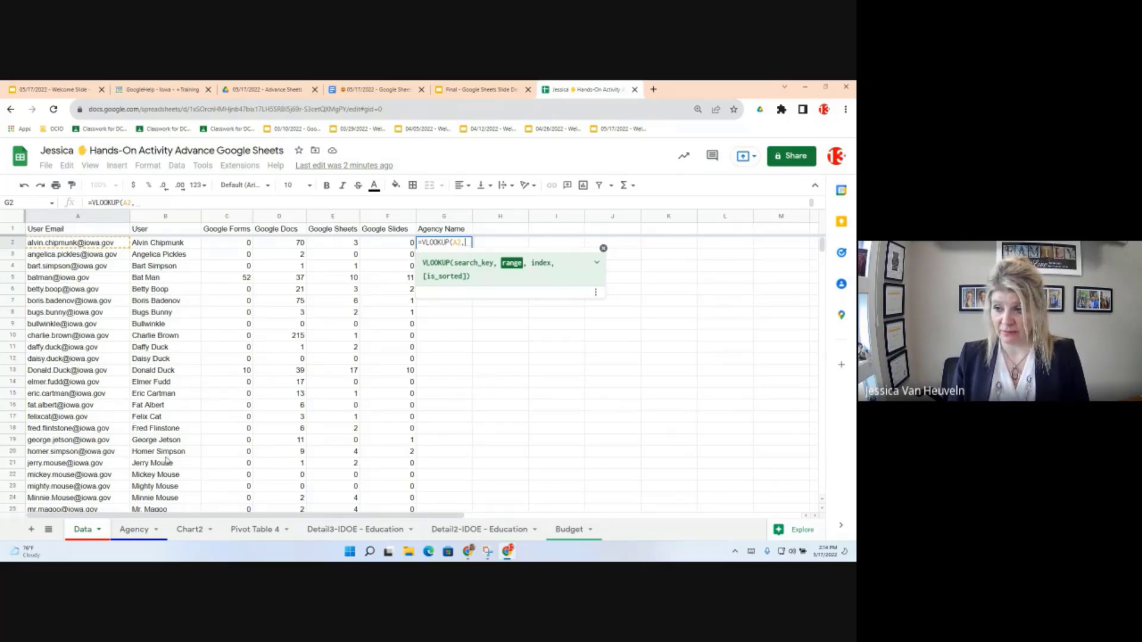
Step: Switch to the Agency sheet mid-formula to pick the VLOOKUP lookup range
left_click(139, 530)
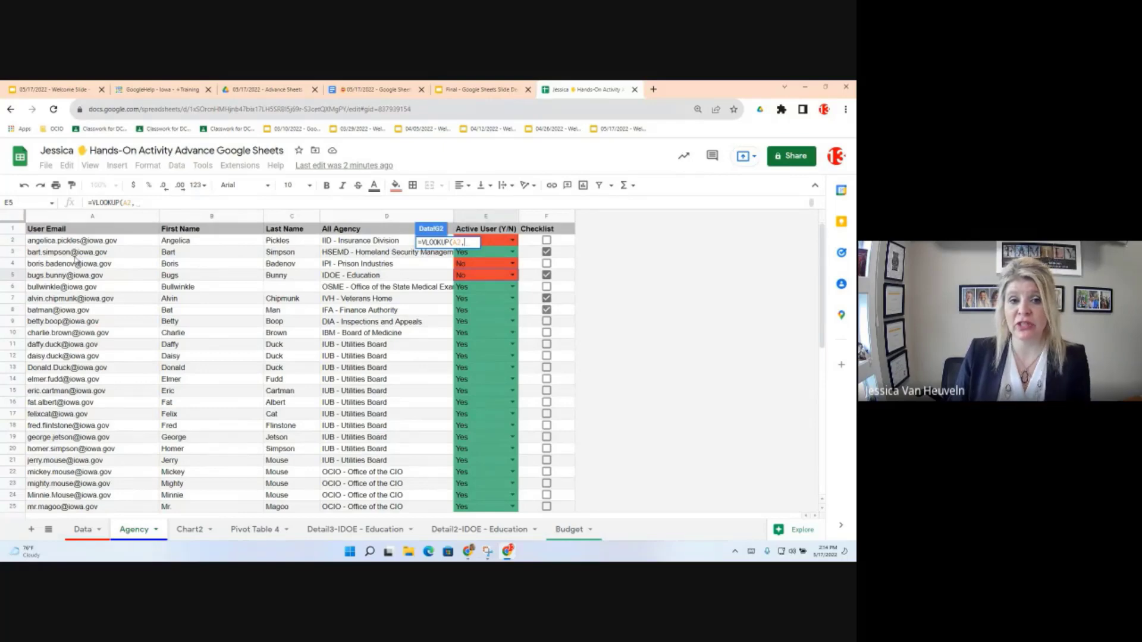
mouse_move(77, 264)
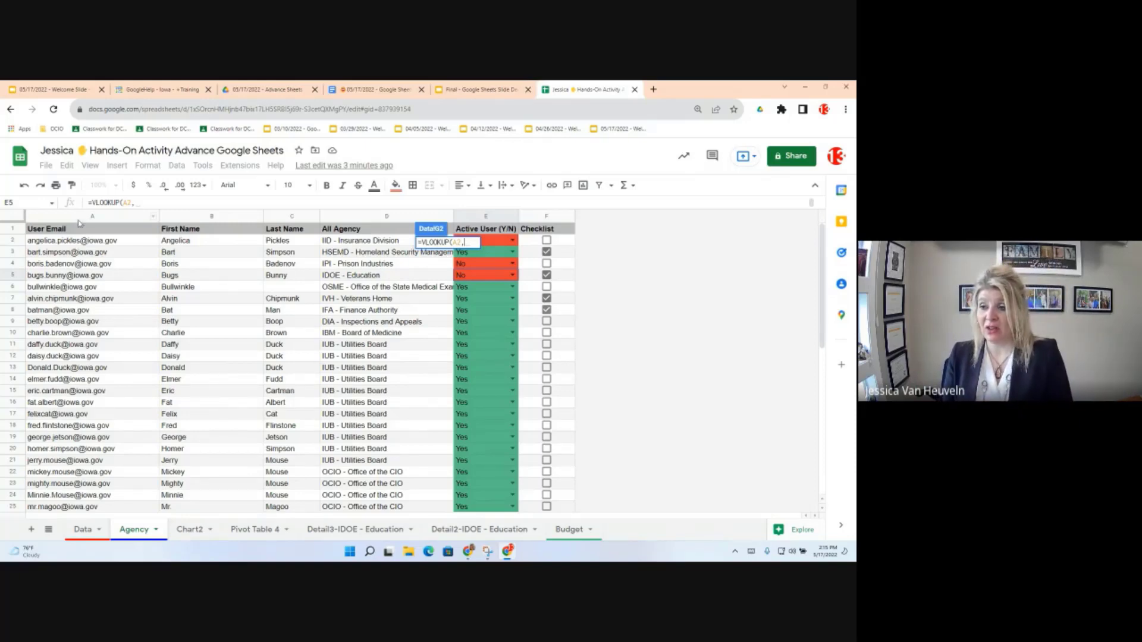
Step: Complete and enter G2's formula as =VLOOKUP(A2,Agency!A:F,4,0)
left_click_drag(78, 219, 373, 221)
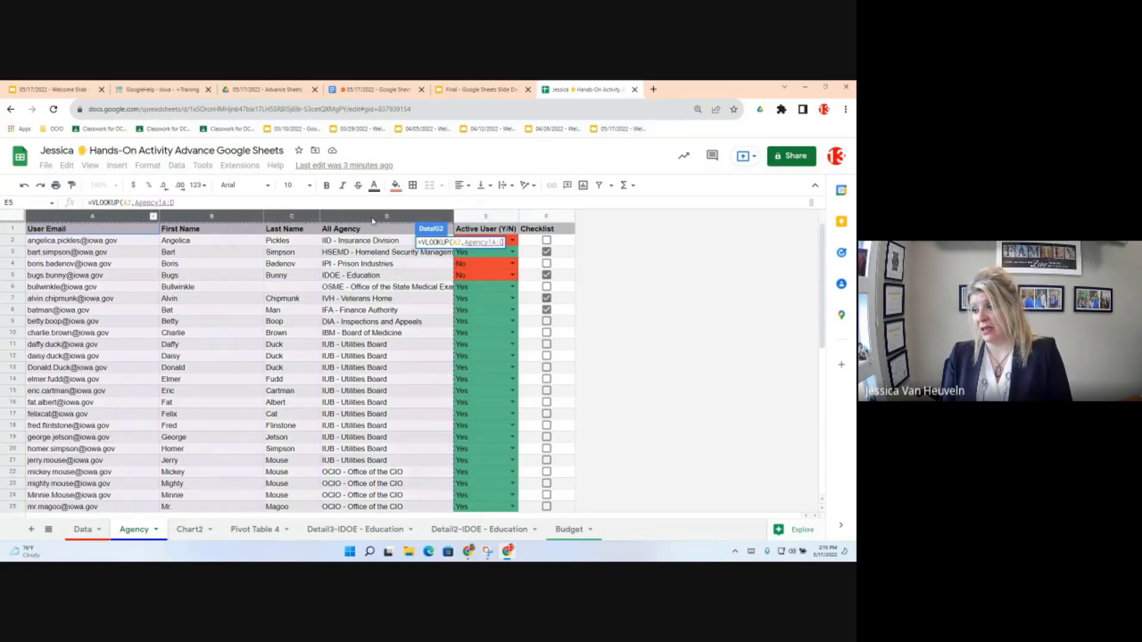
left_click_drag(479, 221, 563, 222)
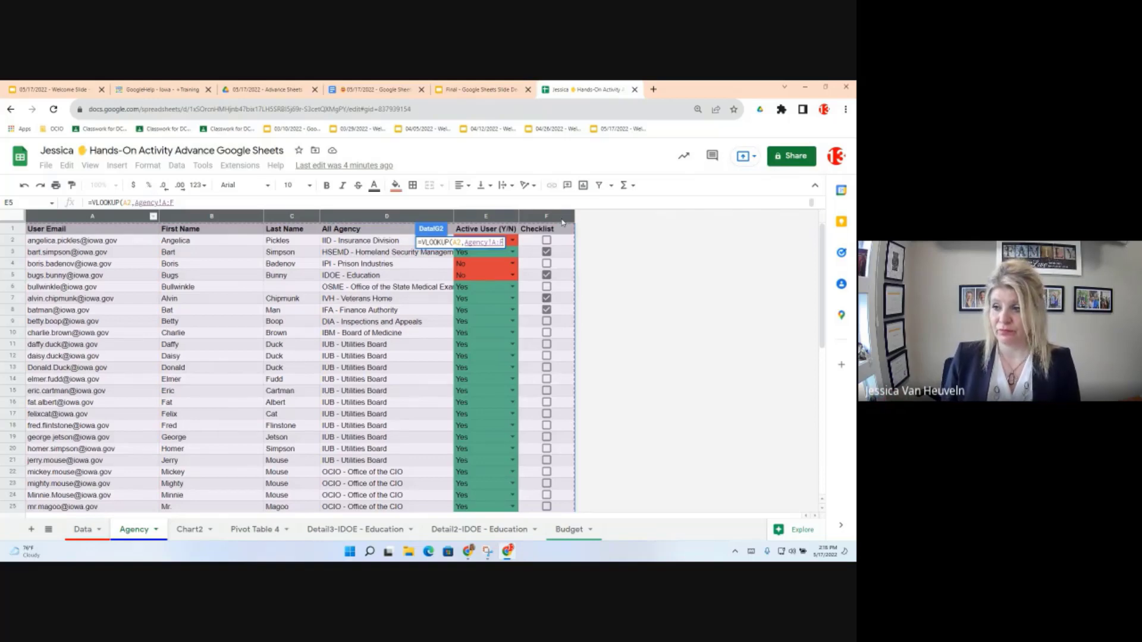
left_click(186, 204)
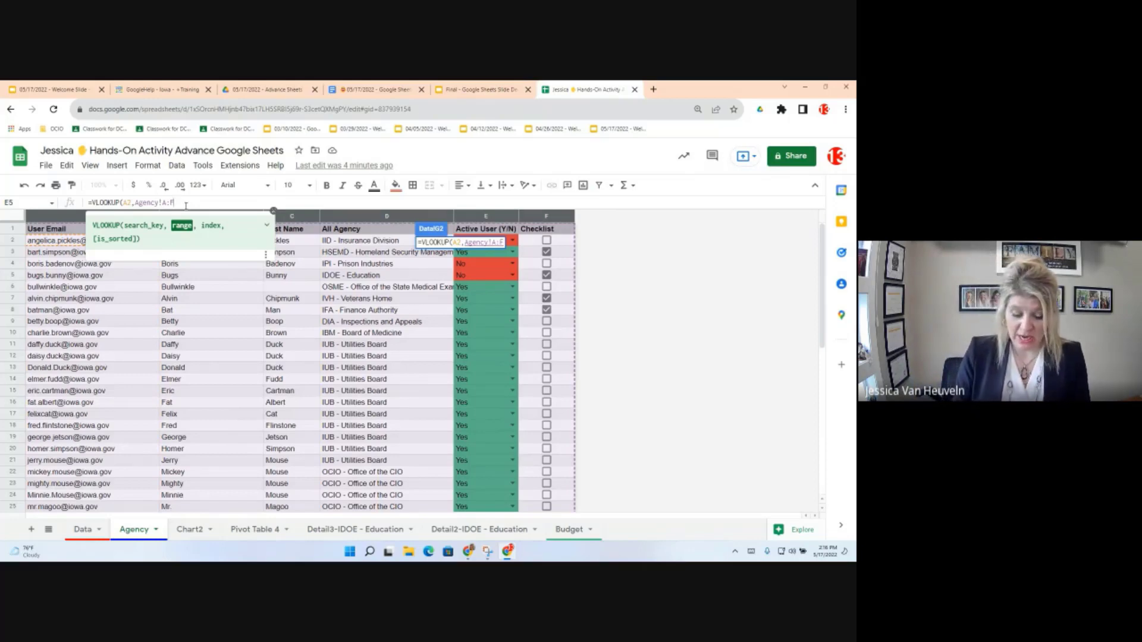
type(",")
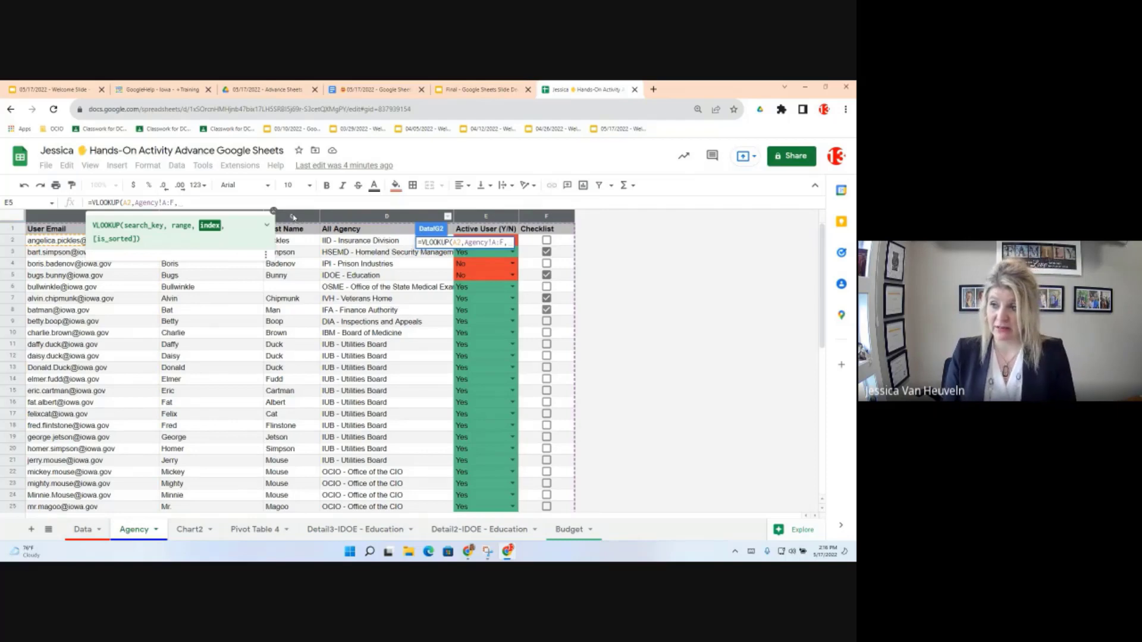
type("4")
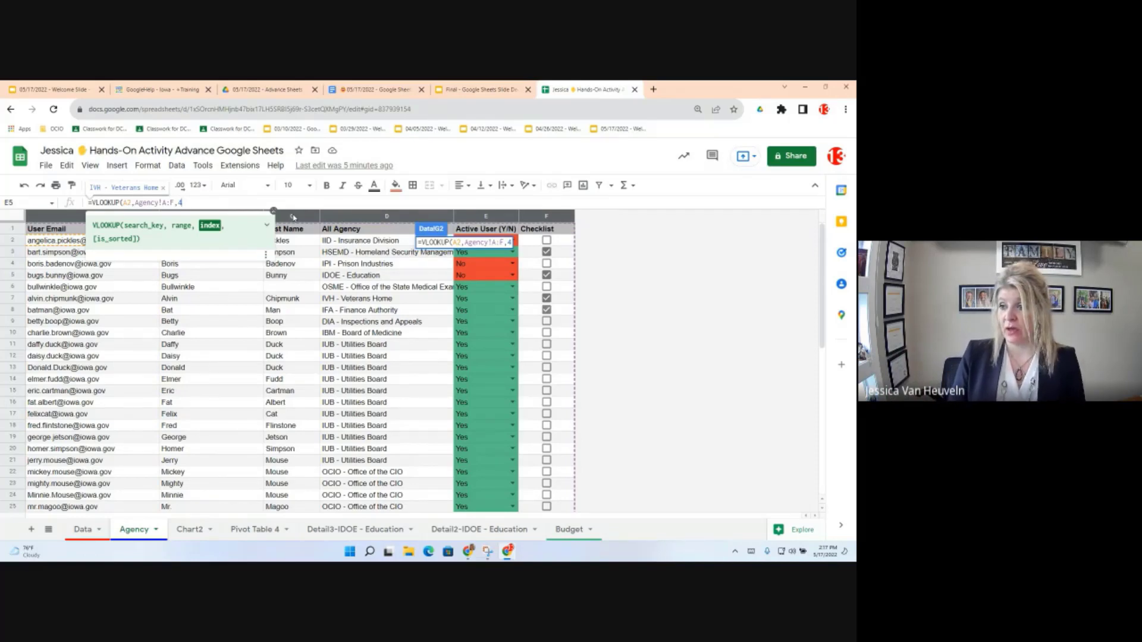
type("0,0")
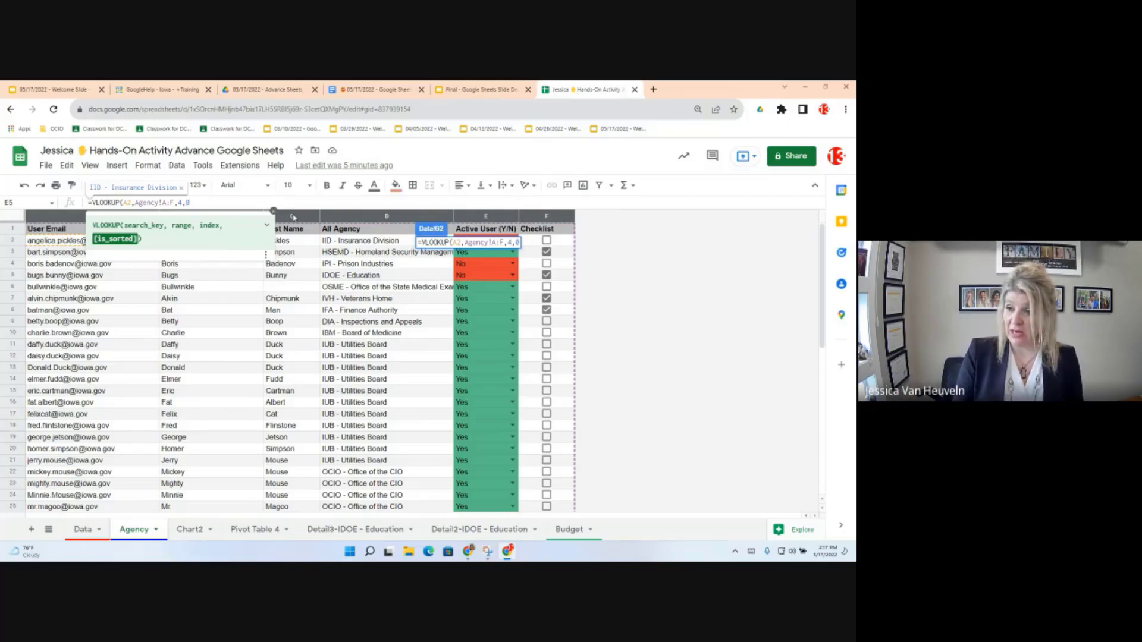
type(")")
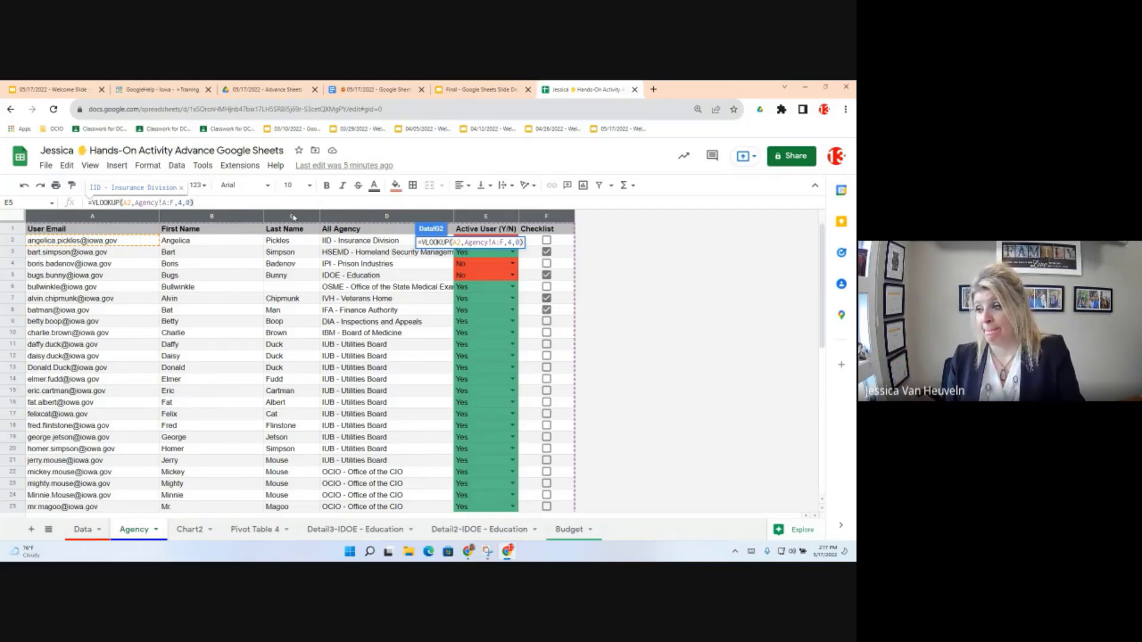
key("Return")
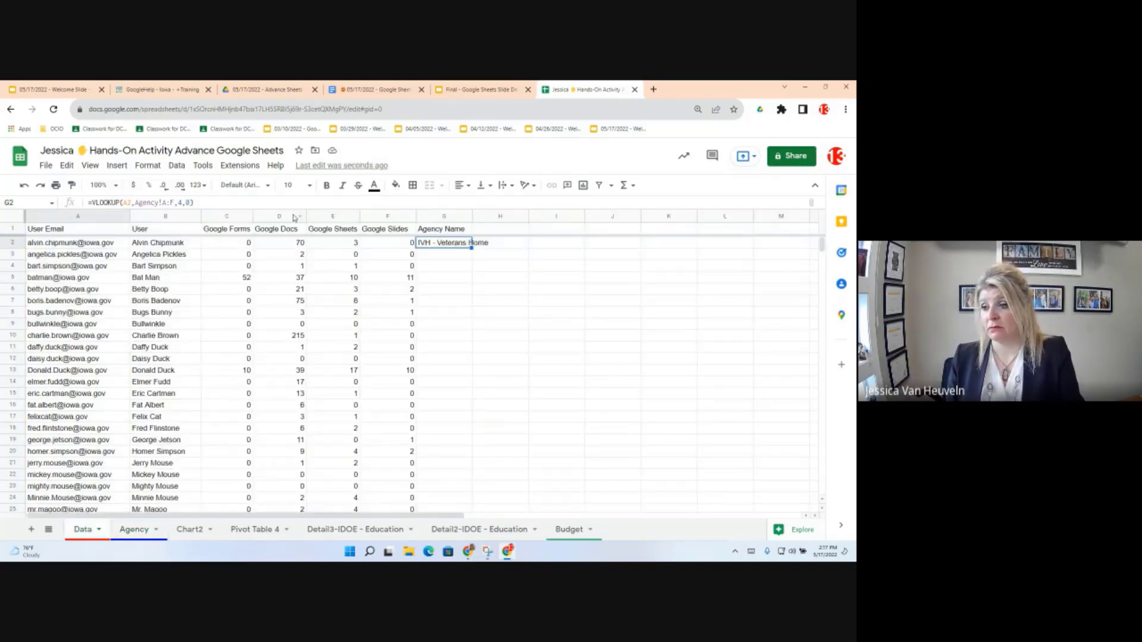
left_click(88, 243)
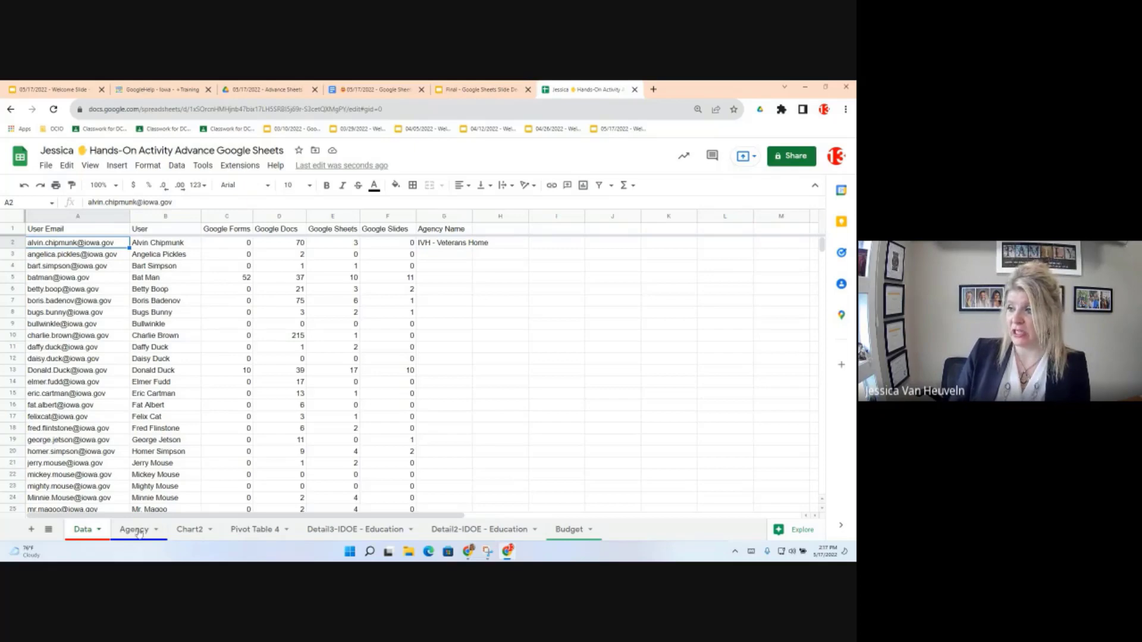
key("ctrl+c")
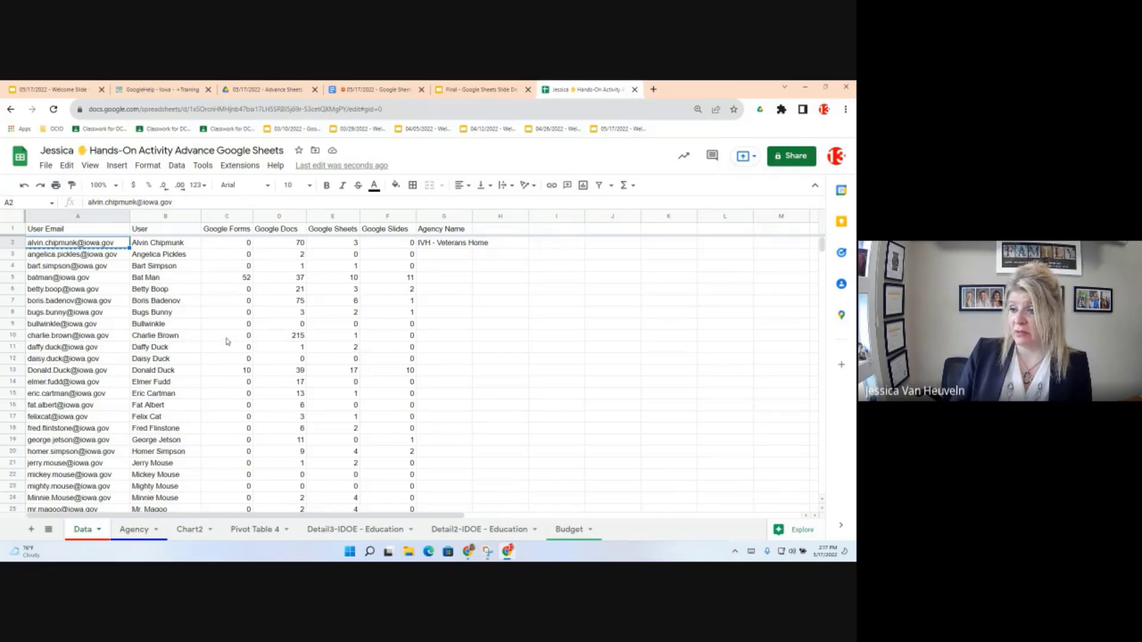
key("ctrl+shift+Page_Down")
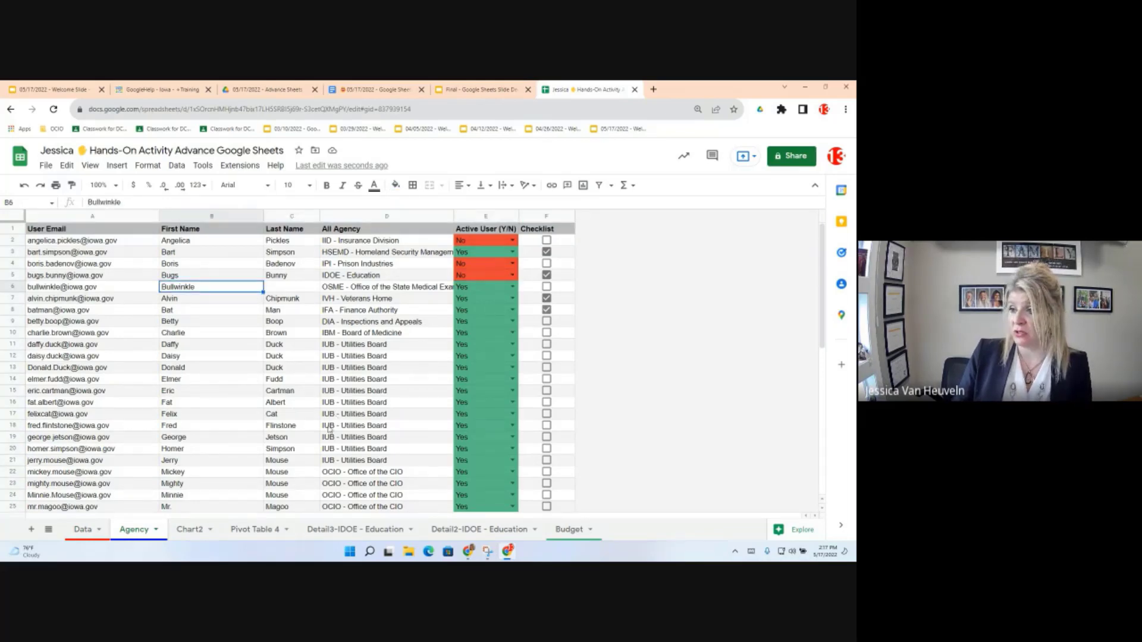
key("ctrl+f")
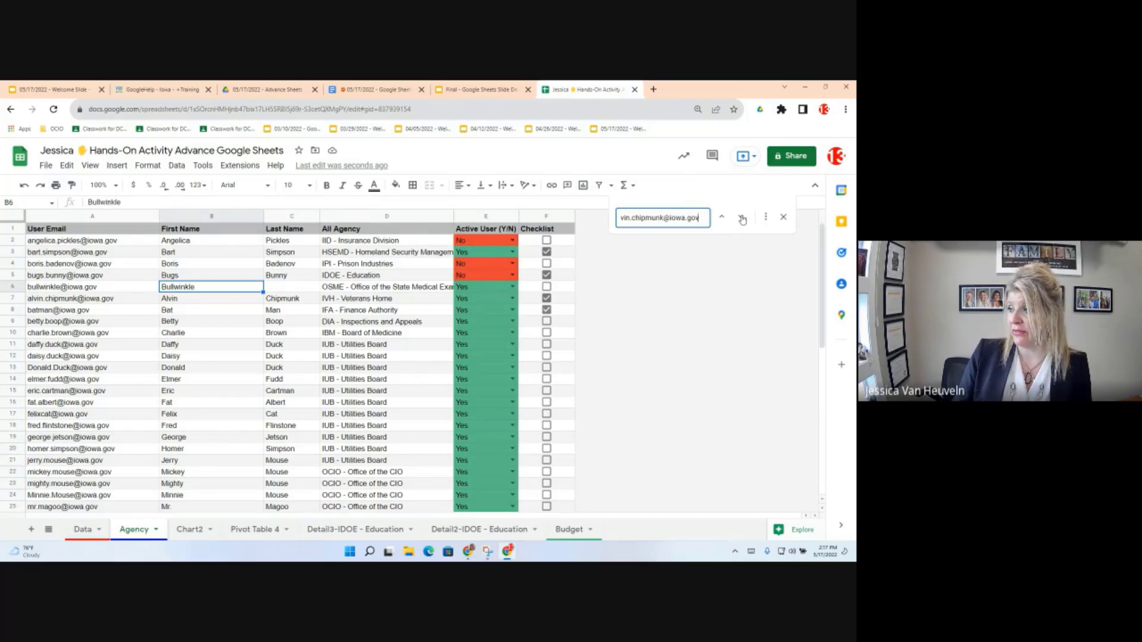
left_click(742, 219)
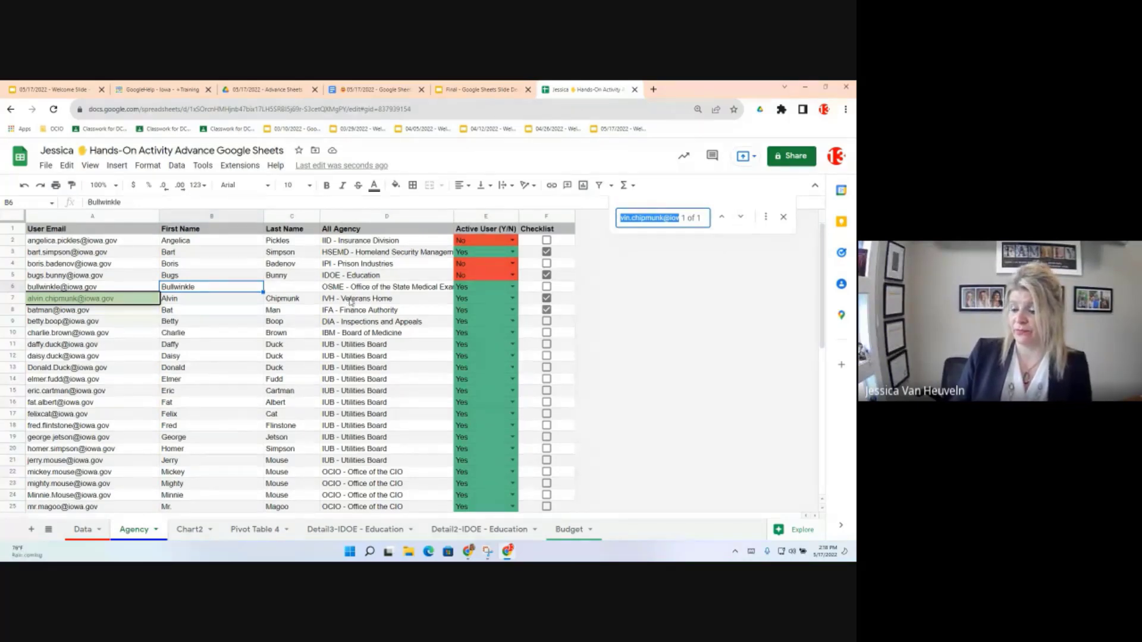
key("Escape")
left_click(84, 531)
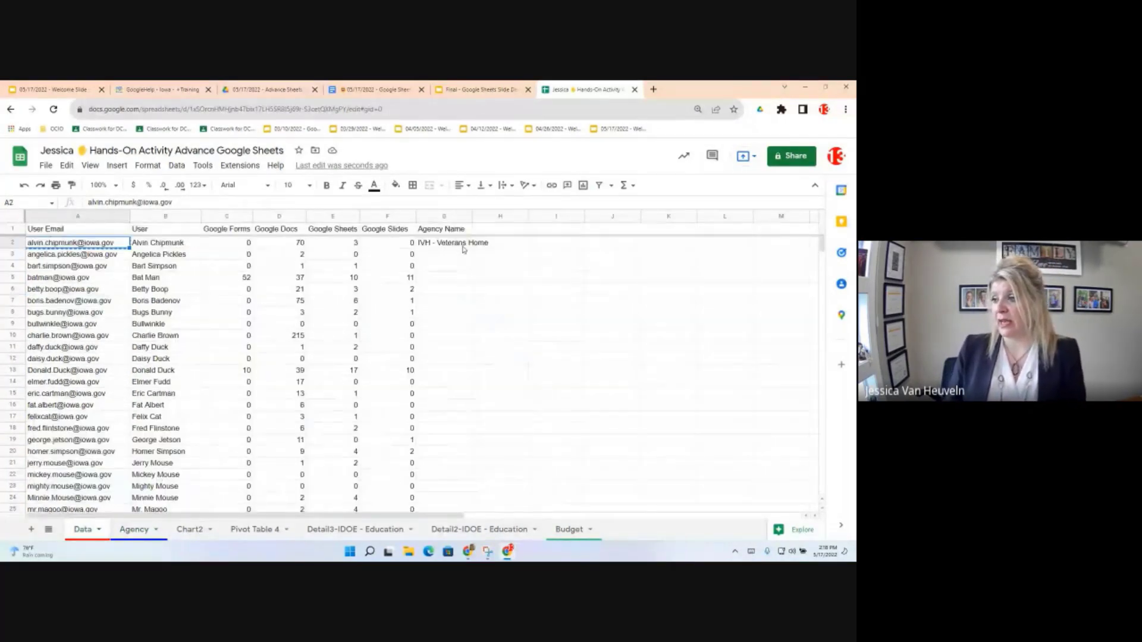
left_click(462, 245)
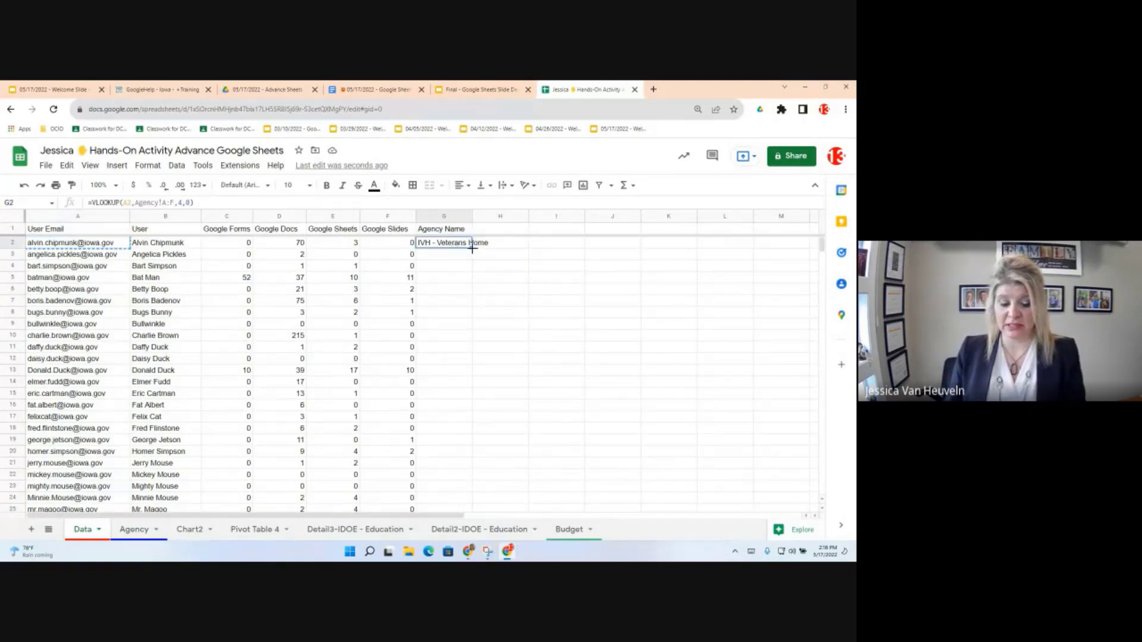
Step: Fill G2's VLOOKUP down column G, spot-check G13 and G20, then view the Agency sheet
double_click(473, 249)
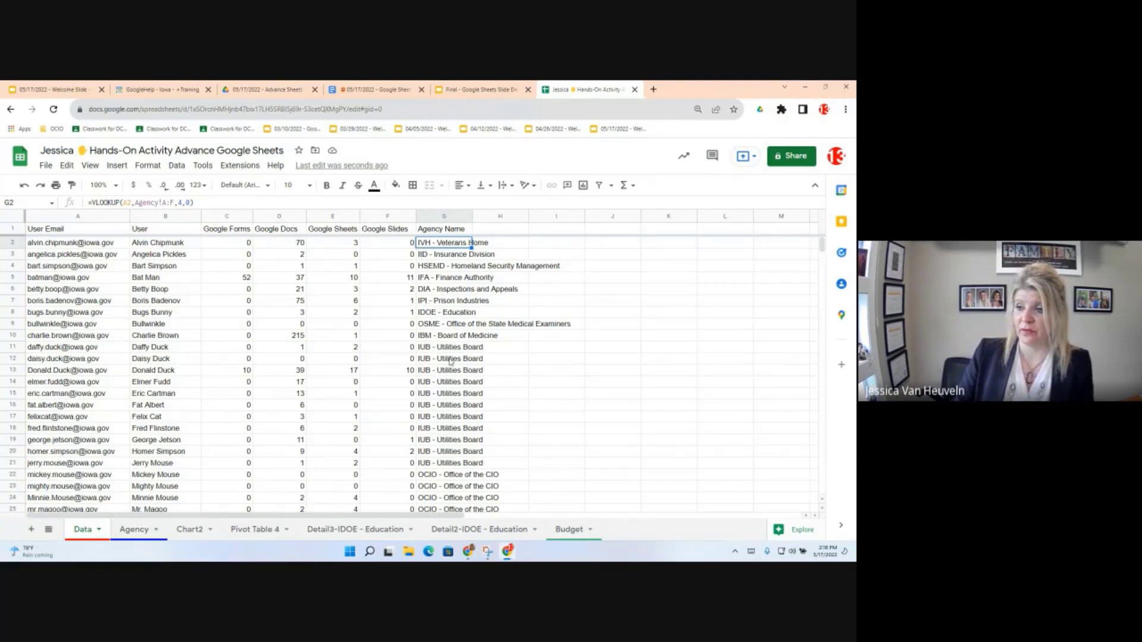
key("Down")
key("Down")
key("Down")
key("Down")
key("Down")
key("Down")
key("Down")
key("Down")
key("Down")
key("Down")
key("Down")
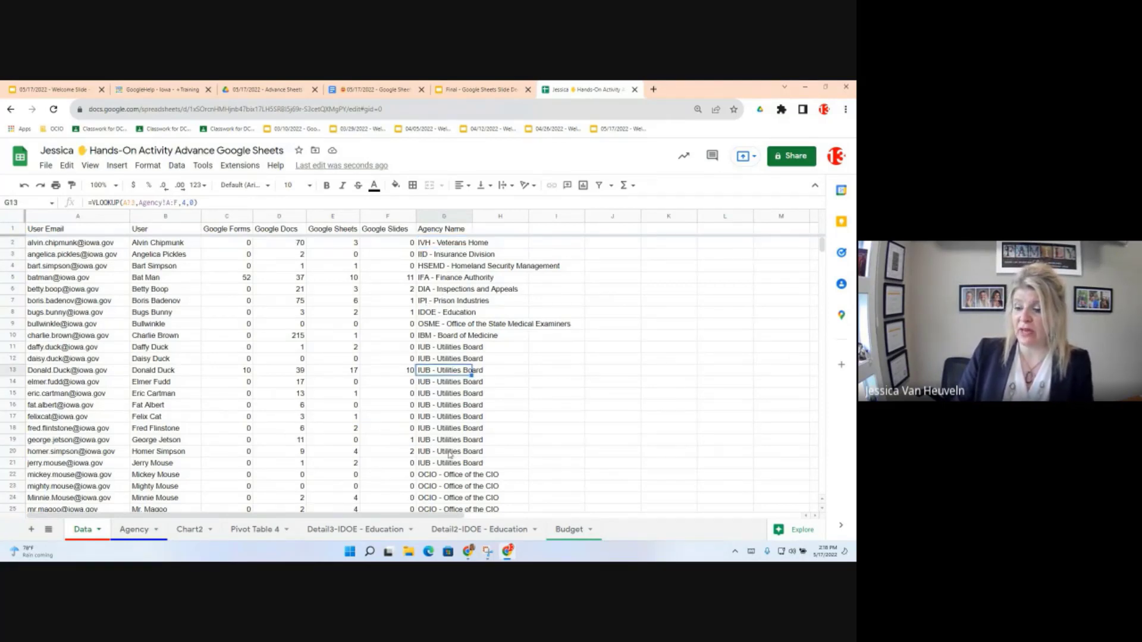
left_click(450, 453)
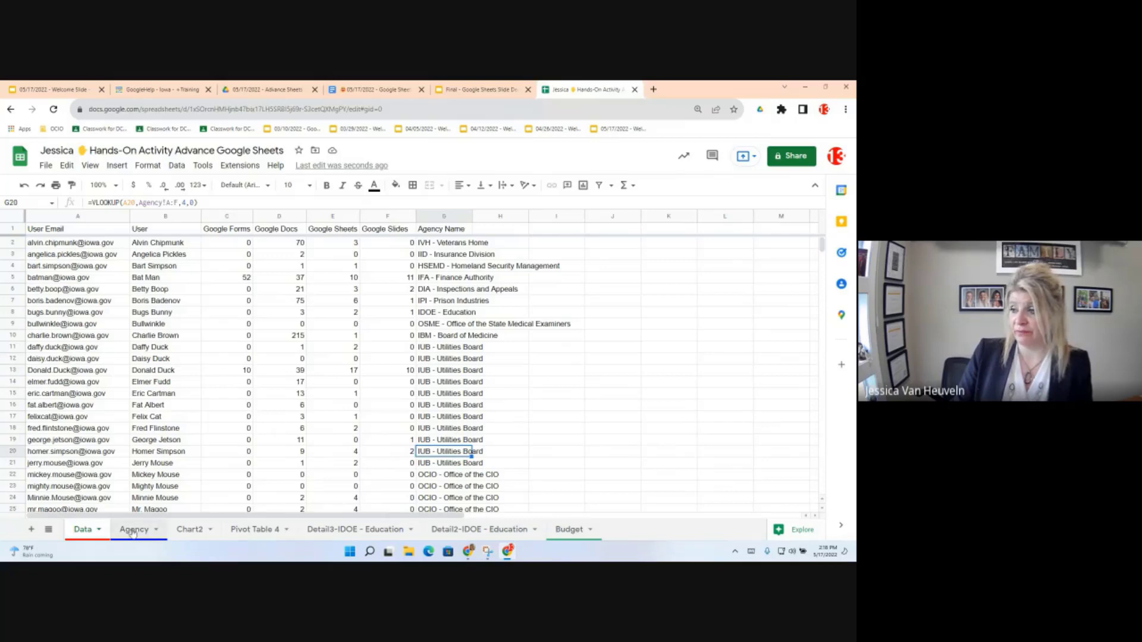
left_click(134, 531)
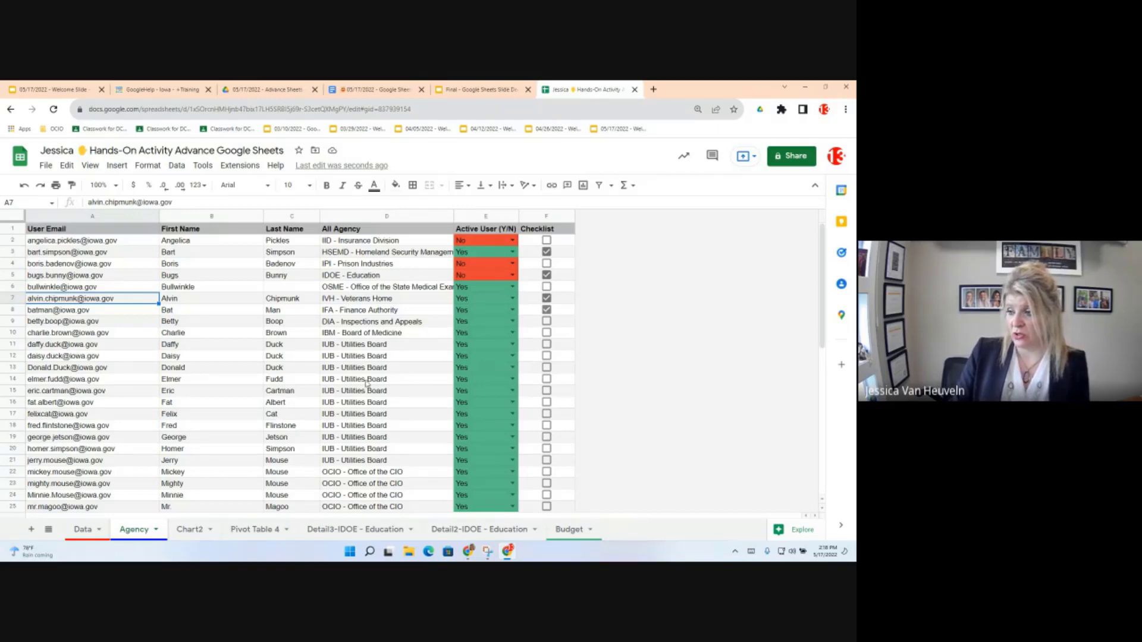
left_click(367, 287)
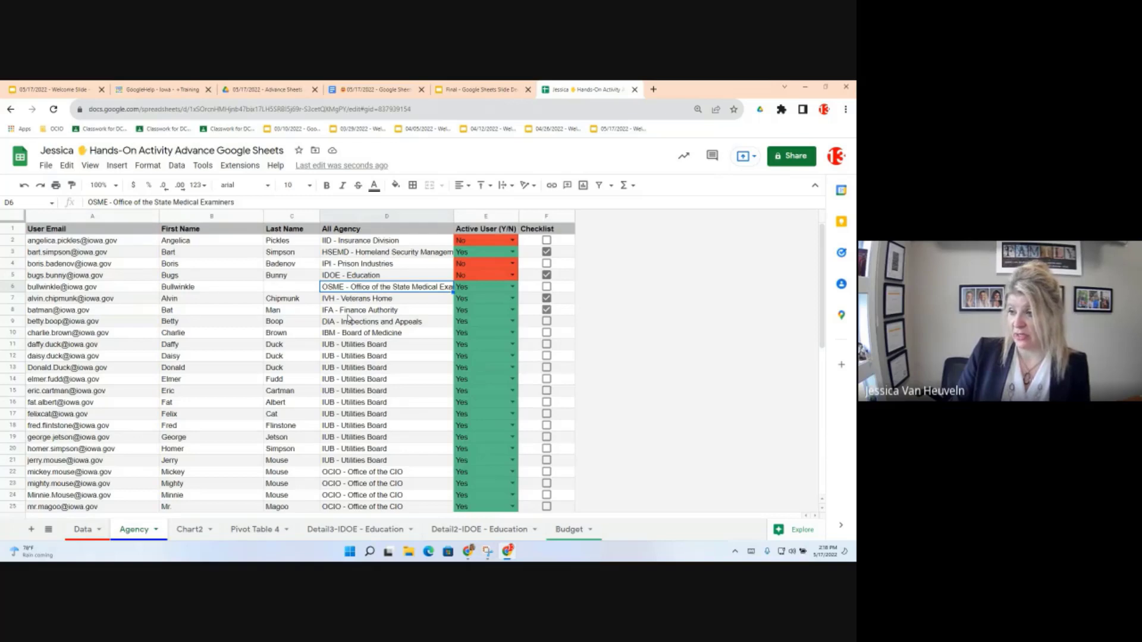
key("ctrl+z")
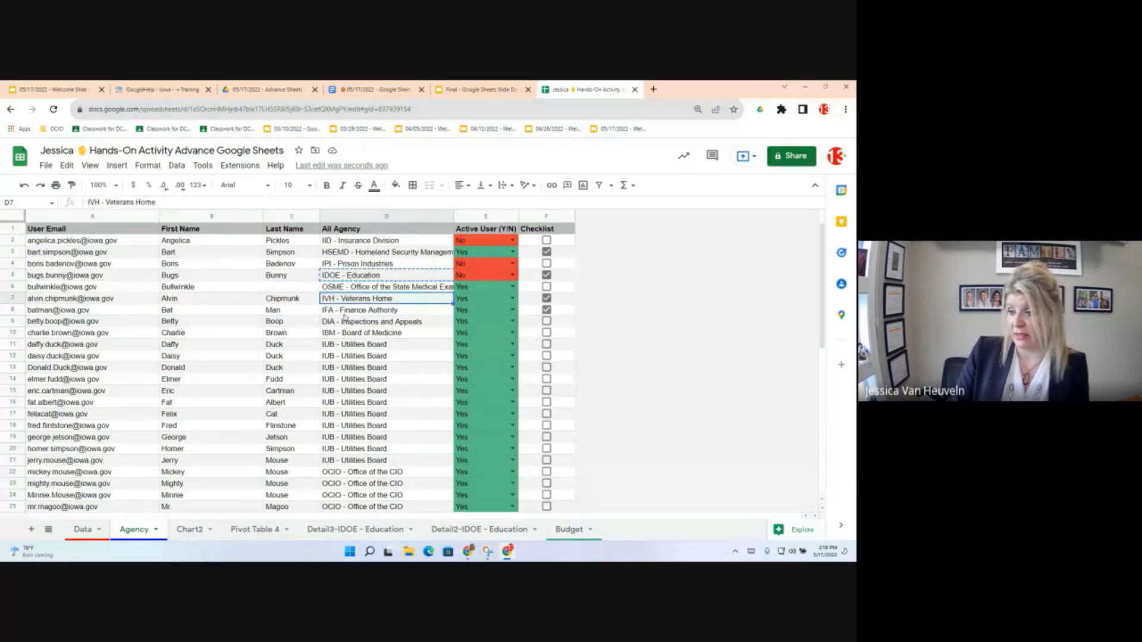
key("ctrl+v")
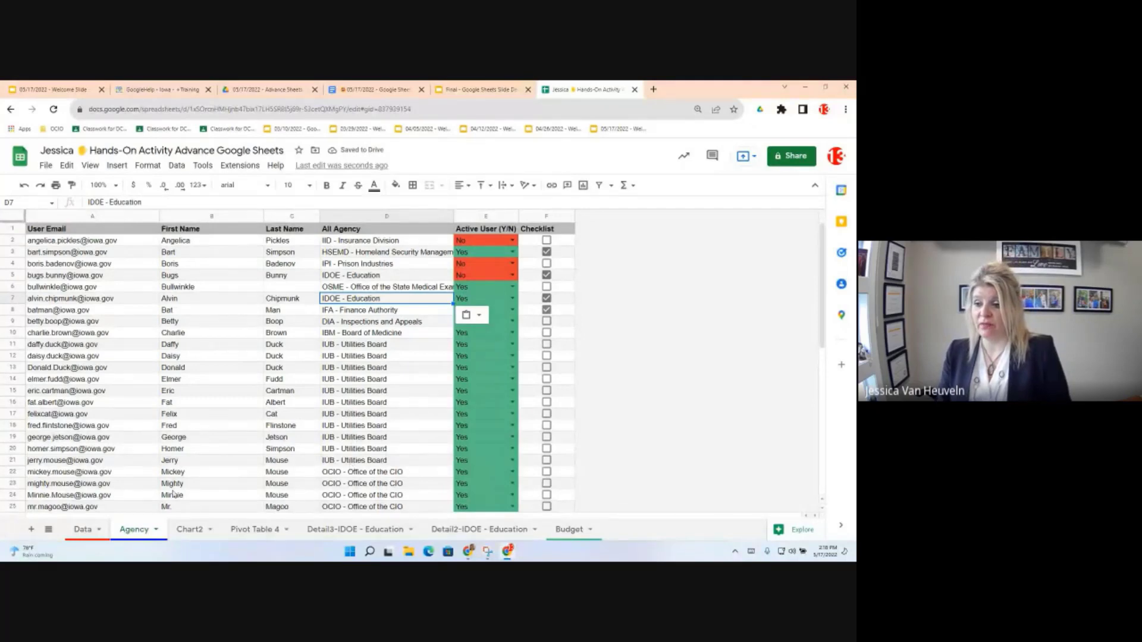
left_click(84, 529)
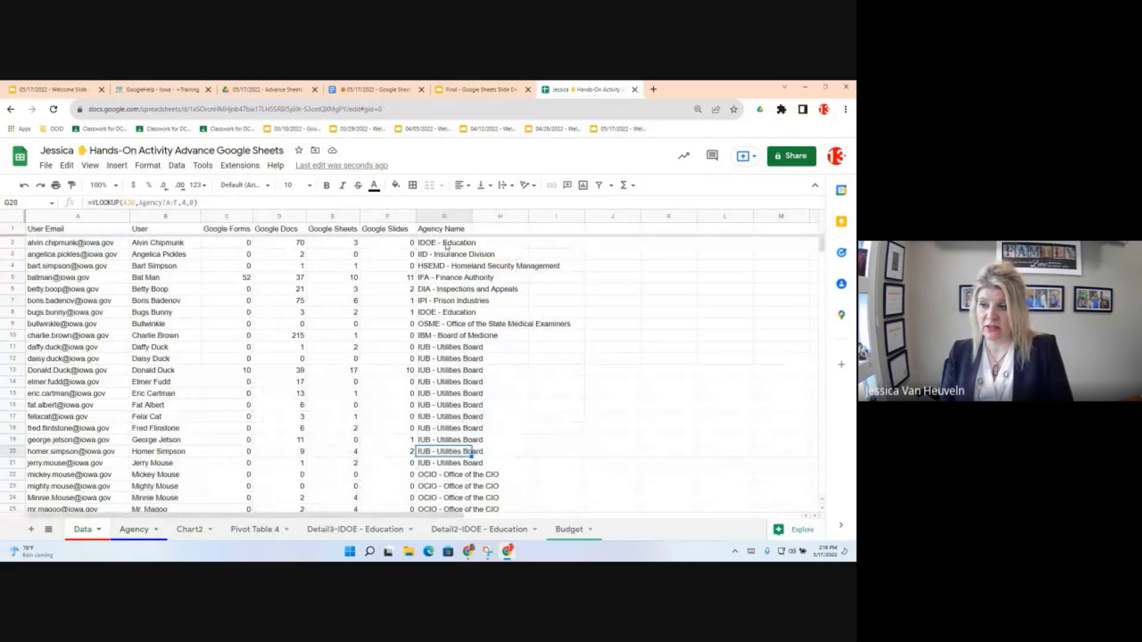
left_click(446, 246)
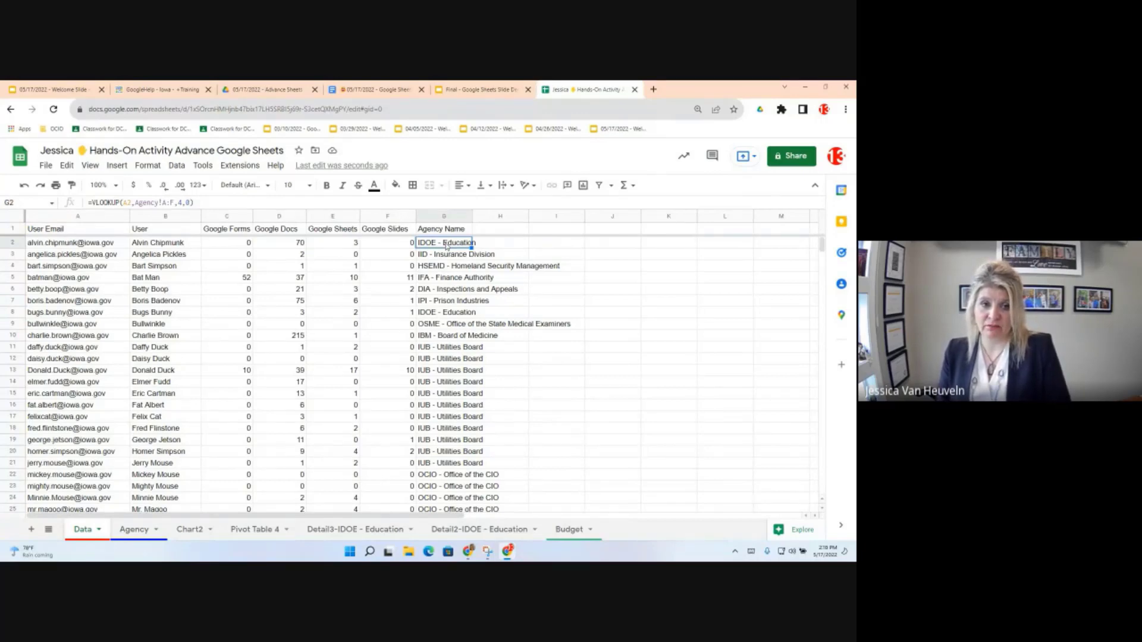
Step: Change G2's lookup range to Agency!A1:F52
left_click(165, 204)
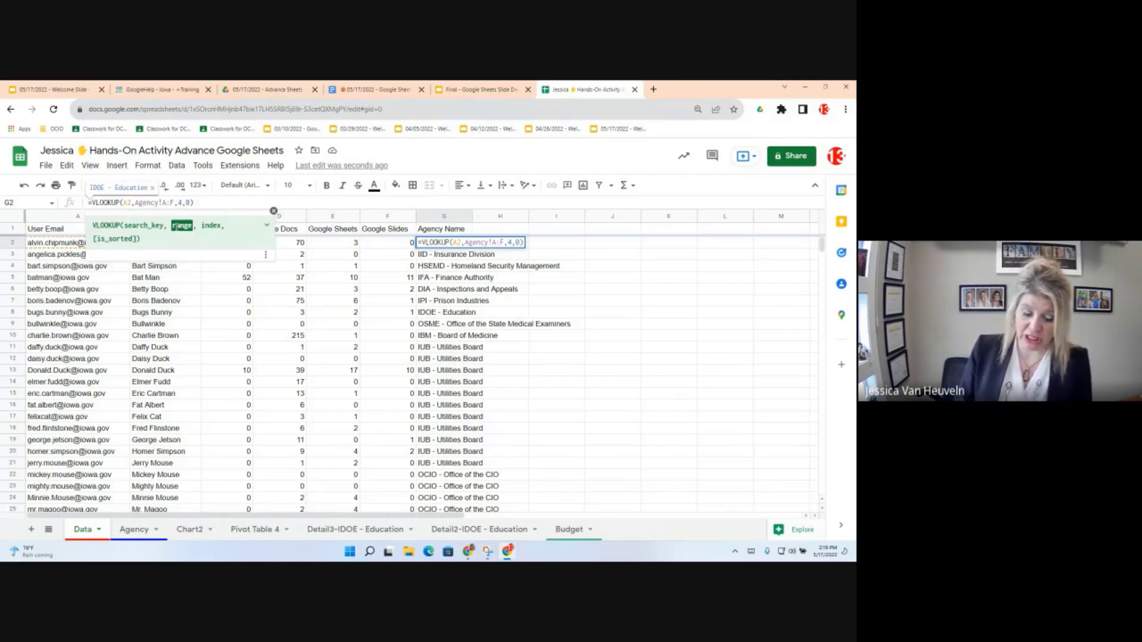
type("1")
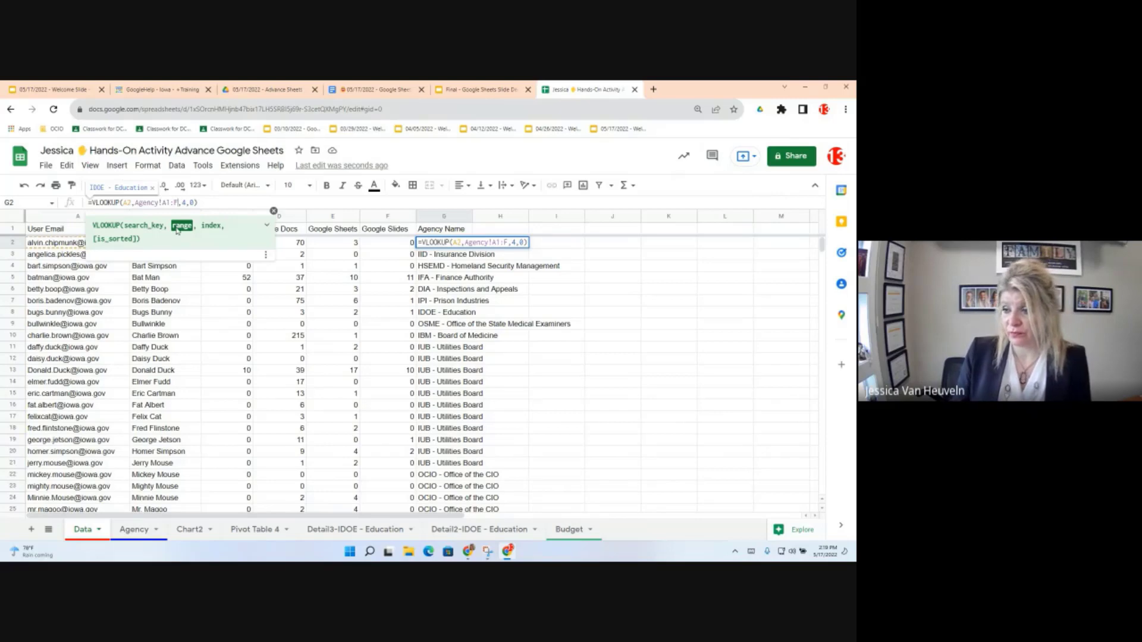
key("Return")
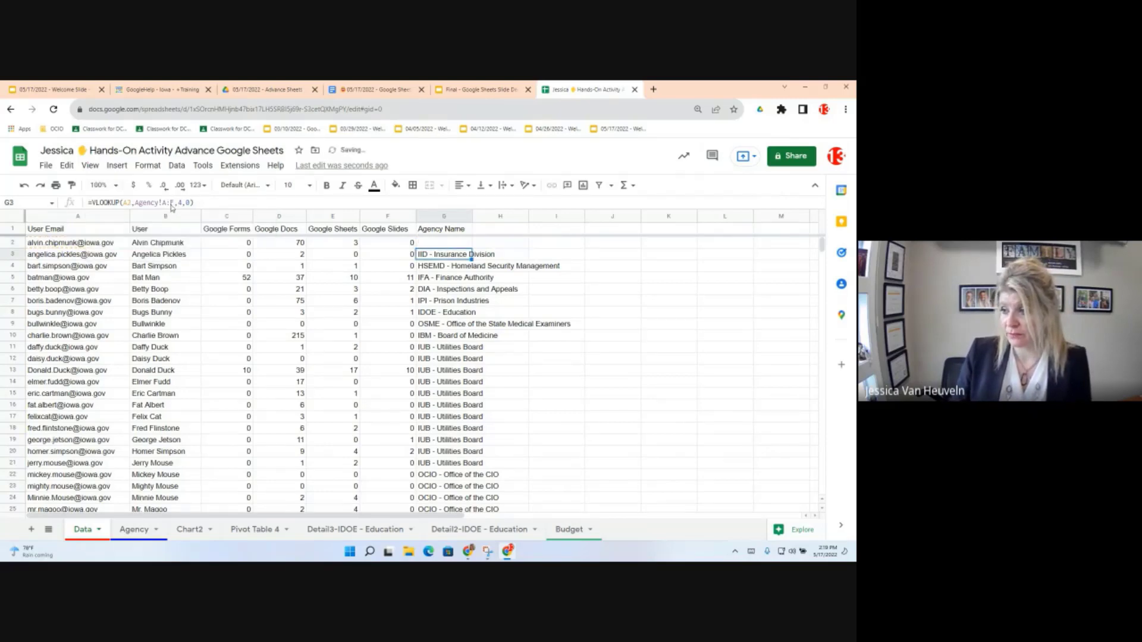
key("Up")
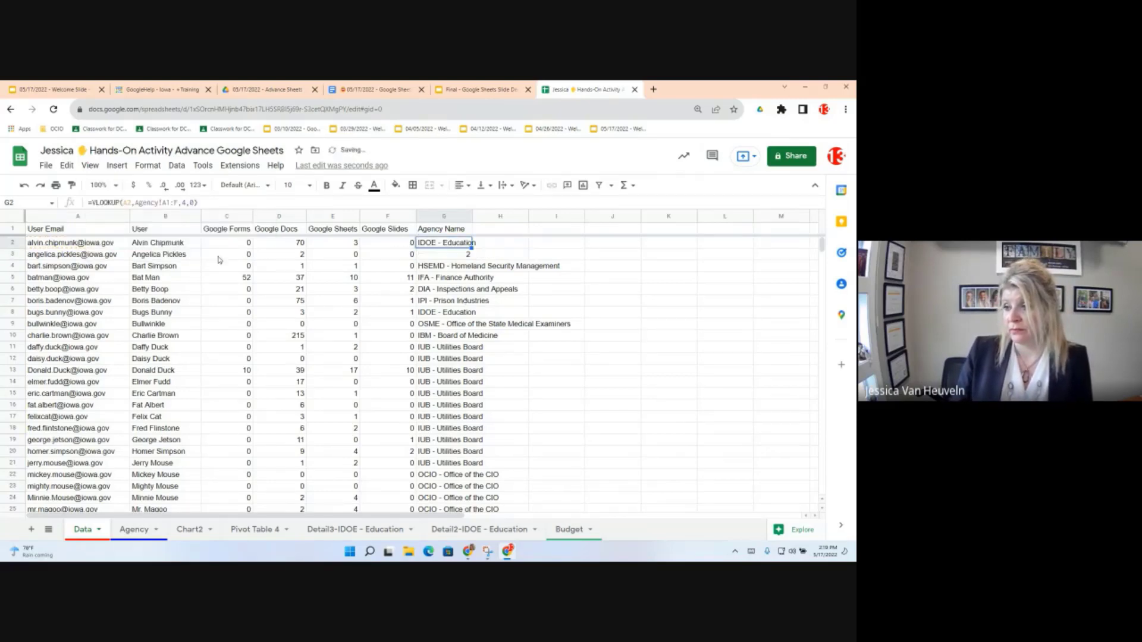
left_click(168, 202)
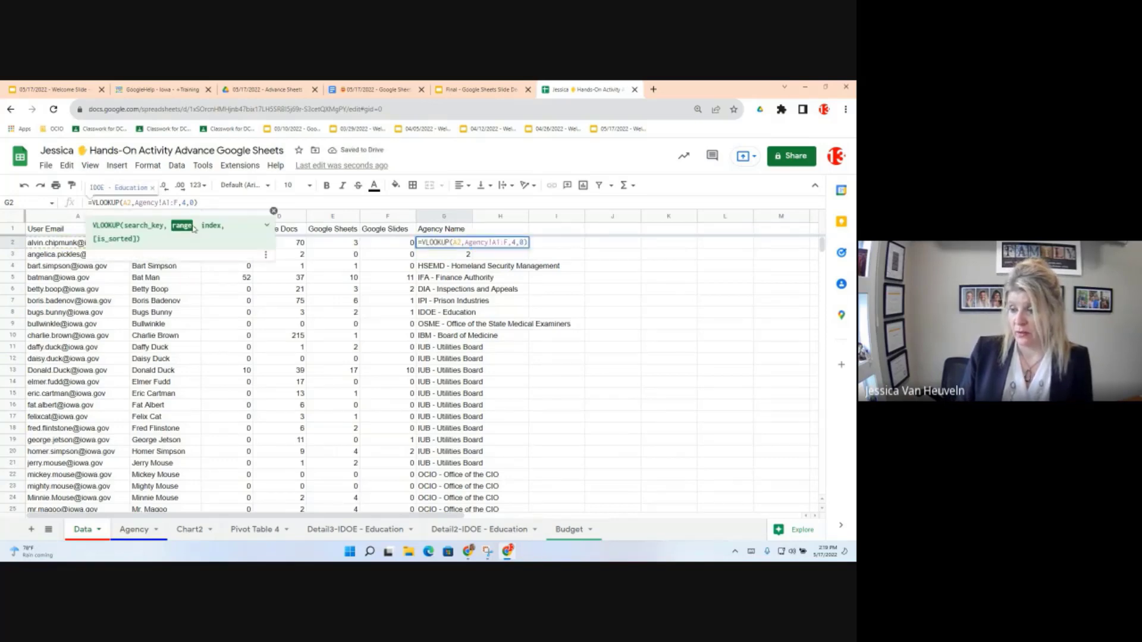
type("52")
key("Return")
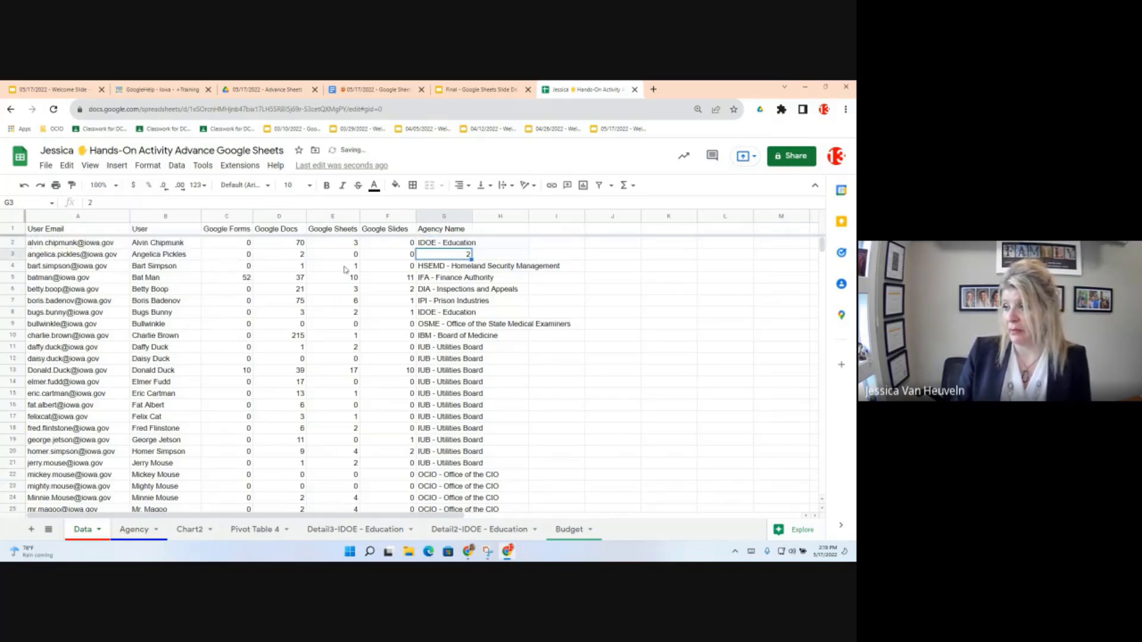
Step: Copy G2's formula down the Agency Name column to row 53
left_click(345, 269)
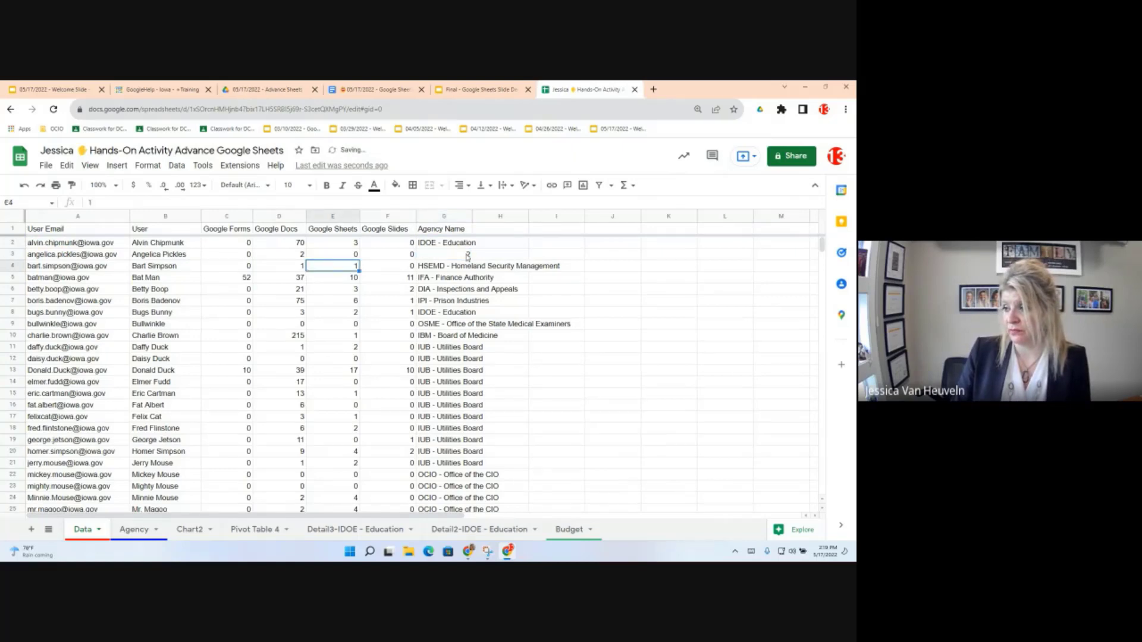
left_click(470, 244)
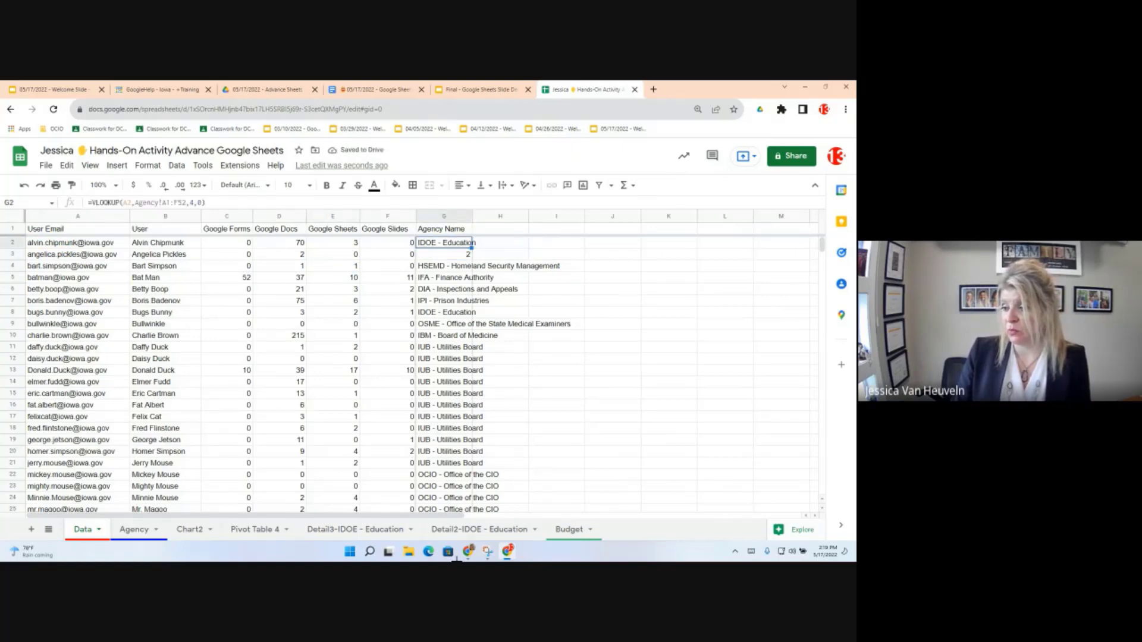
left_click_drag(457, 559, 460, 336)
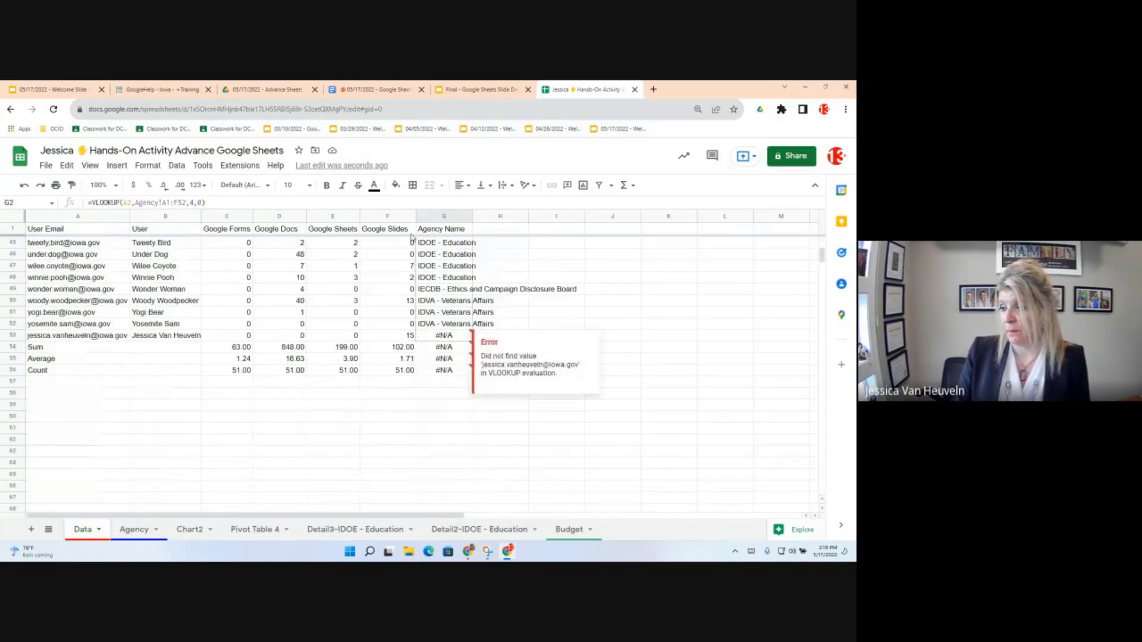
Step: Compare the shifted lookup ranges in the #N/A cells G8 and G12
scroll(401, 324, "up", 10)
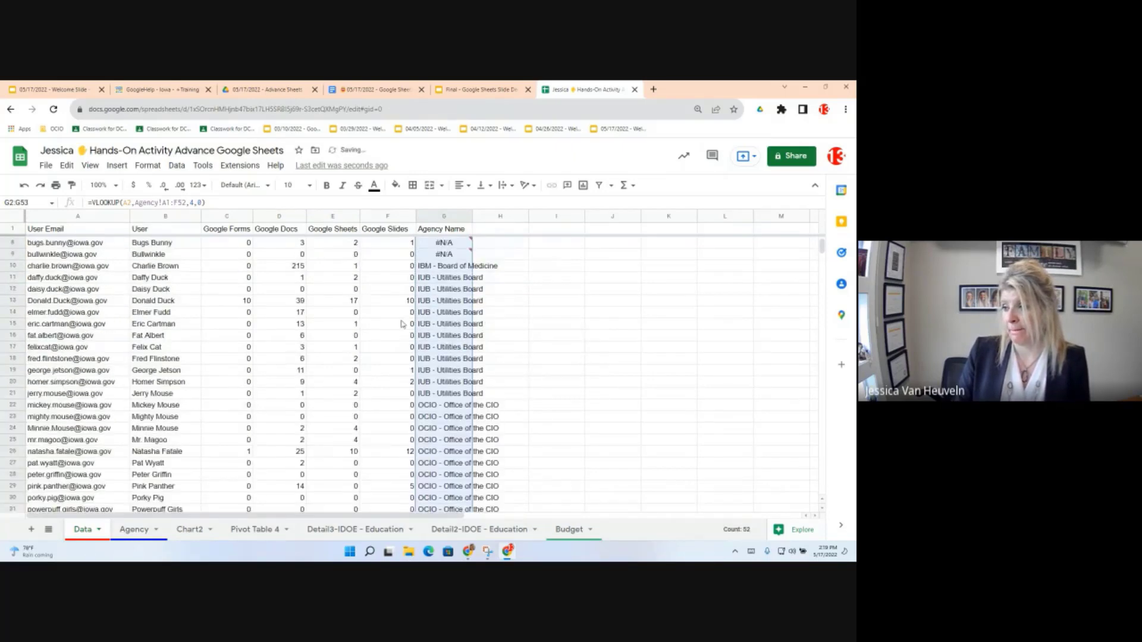
scroll(401, 324, "up", 2)
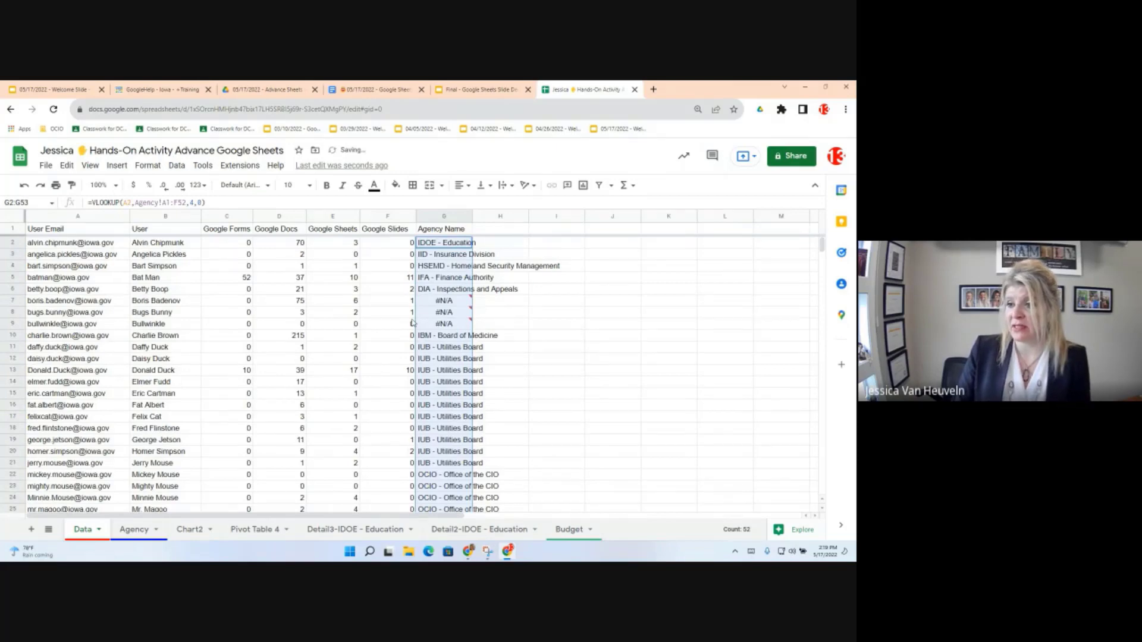
mouse_move(426, 323)
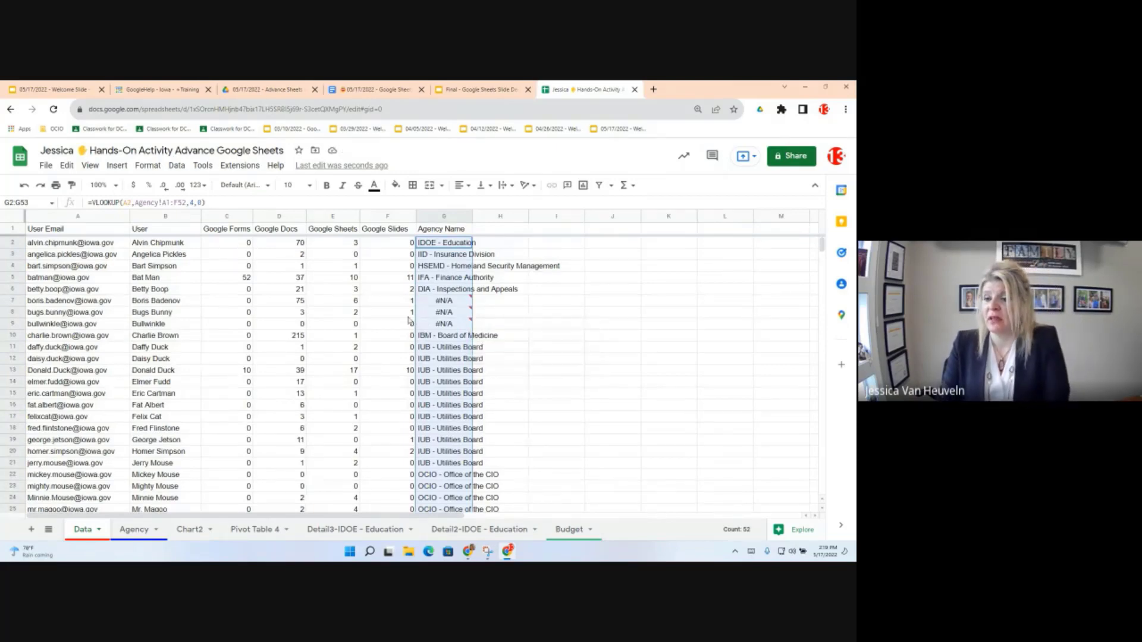
mouse_move(57, 303)
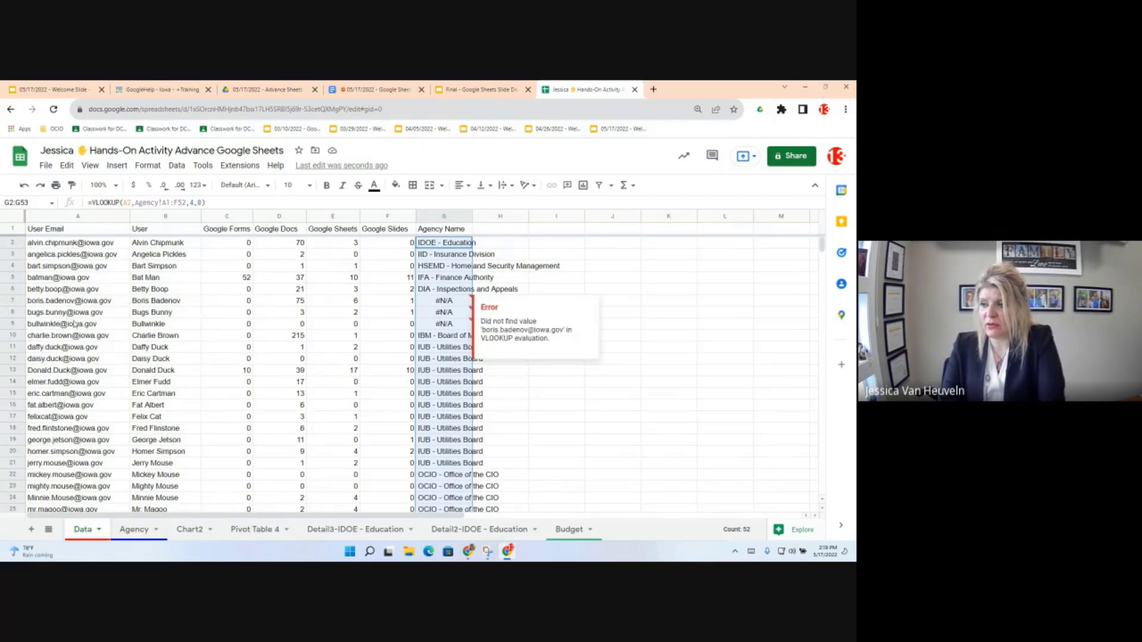
left_click(444, 312)
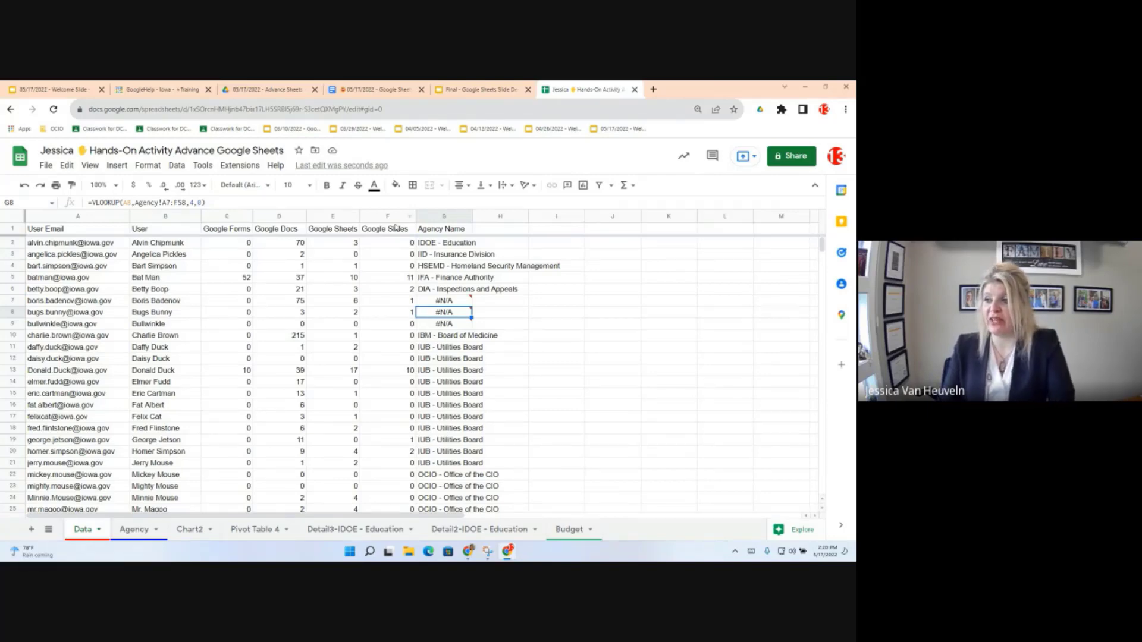
left_click(441, 357)
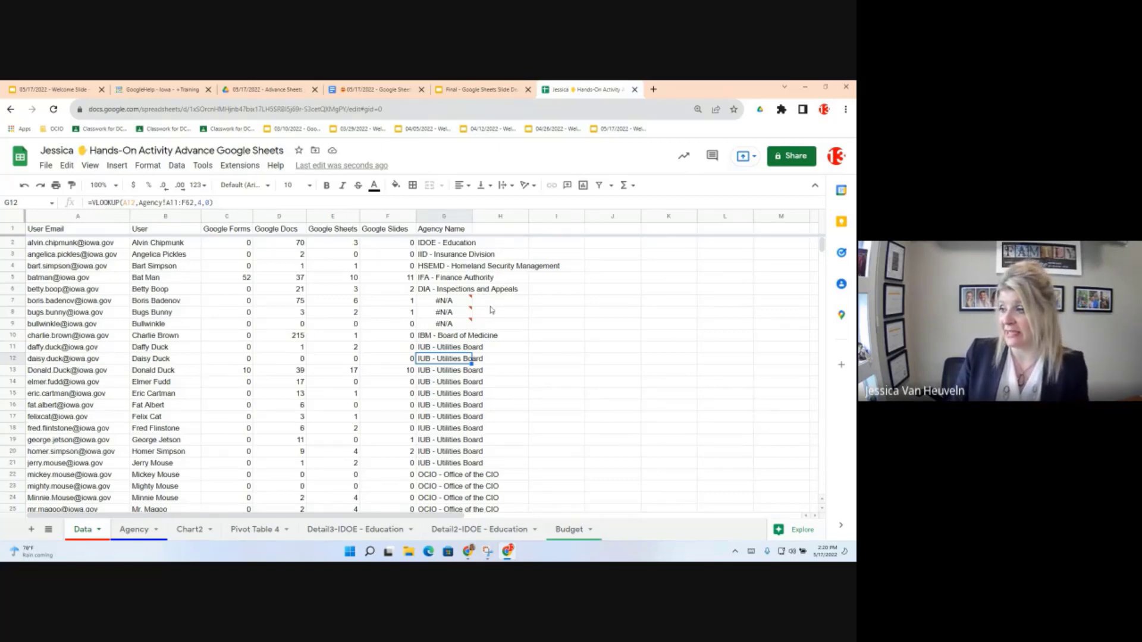
Step: Start making G2's range absolute by inserting $ before A1
left_click(442, 244)
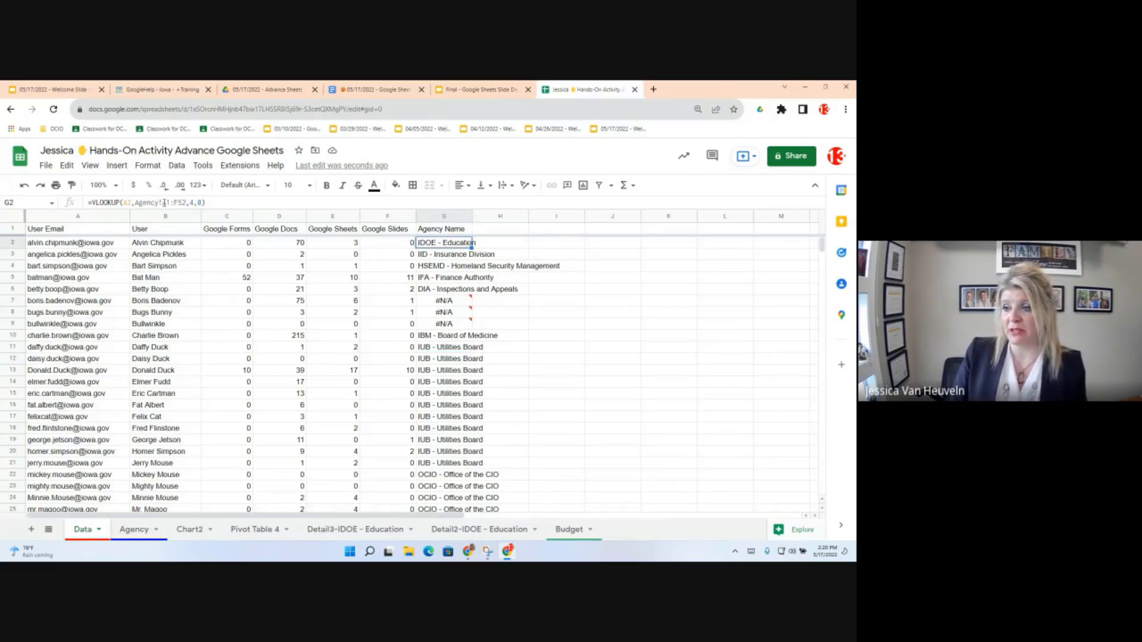
left_click(163, 203)
type("$")
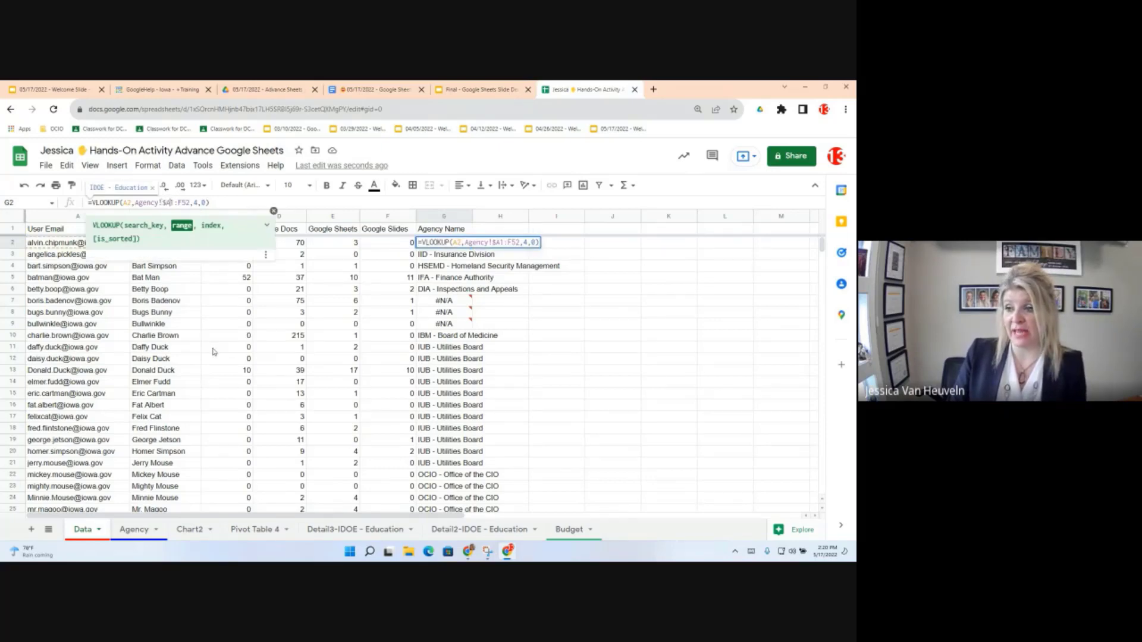
Step: Lock G2's lookup range to Agency!$A$1:$F$52
key("Right")
type("$A")
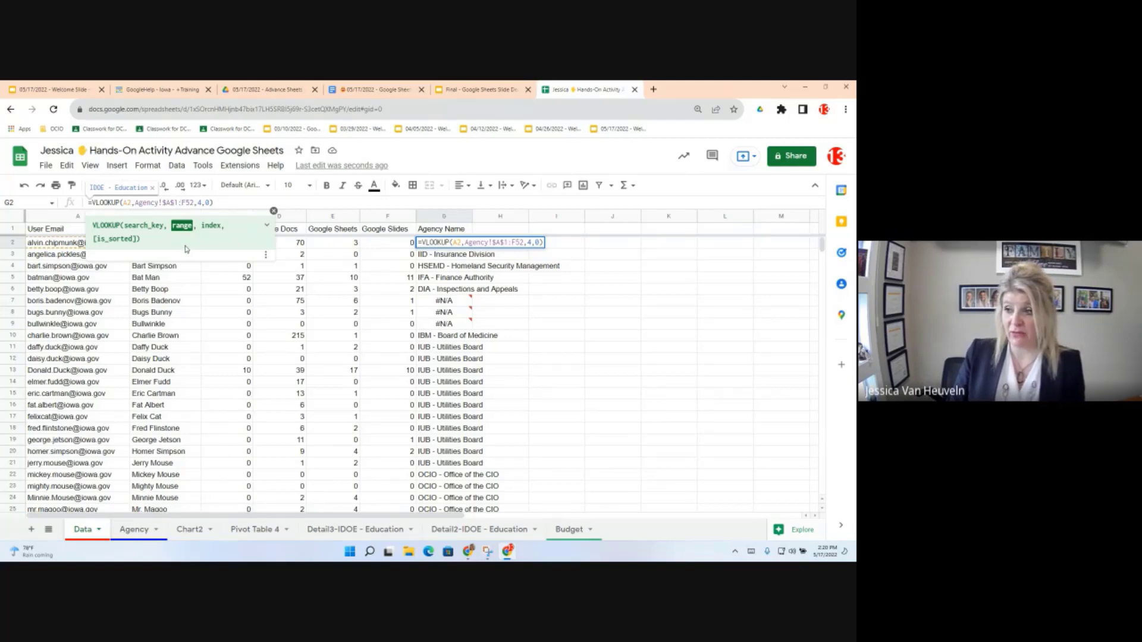
type("$1:")
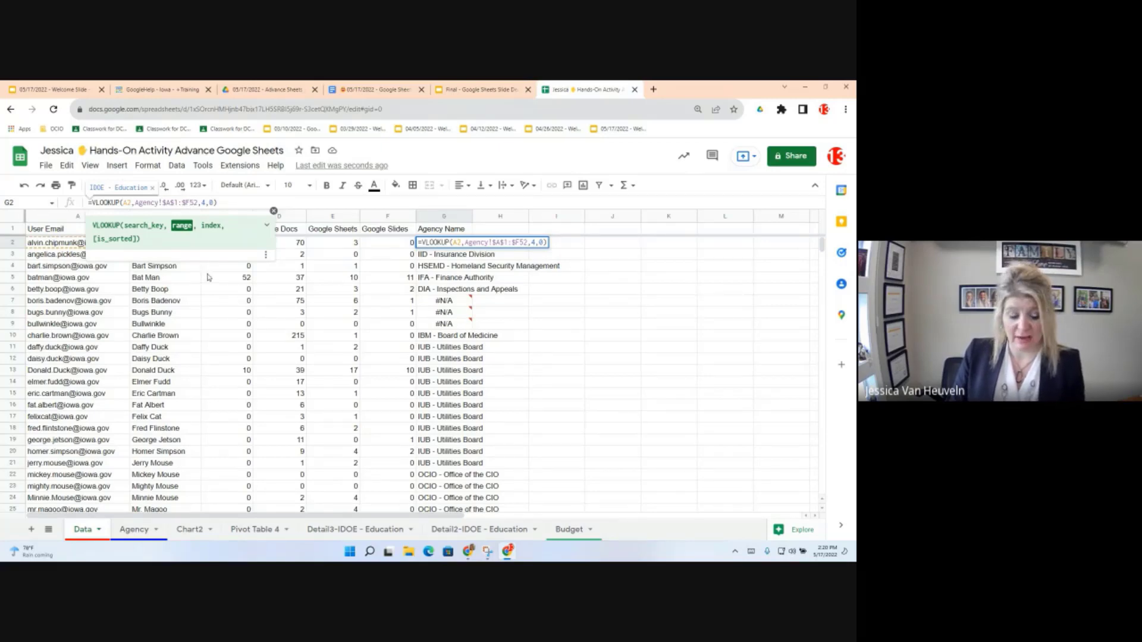
type("$")
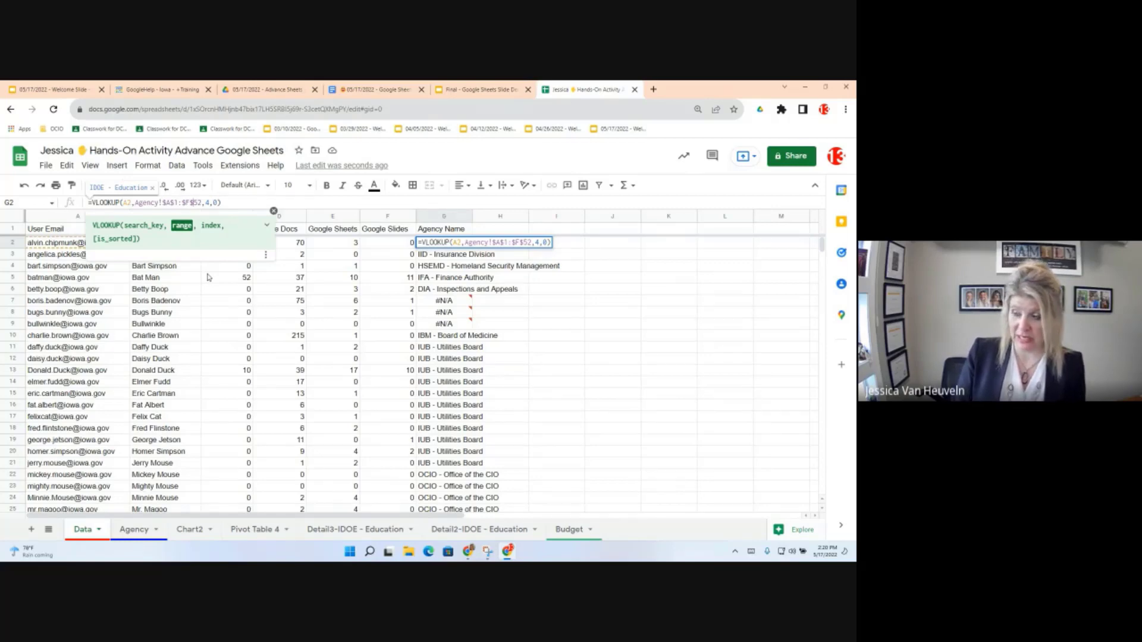
key("Return")
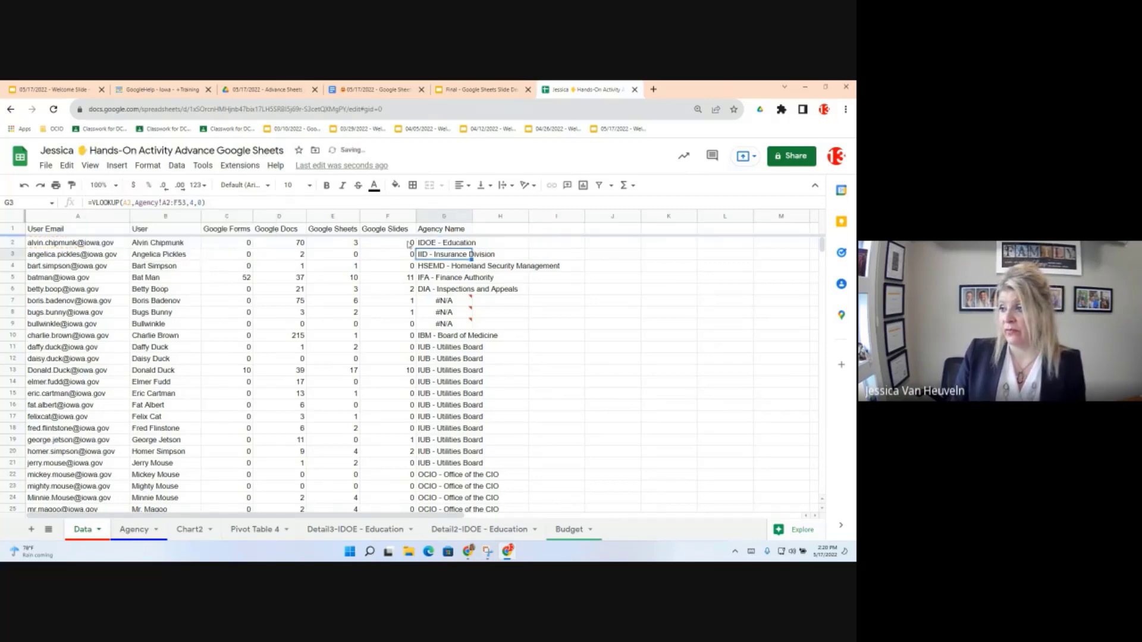
Step: Fill the fixed formula down G2:G52 and confirm G8 shows IDOE - Education
left_click(462, 244)
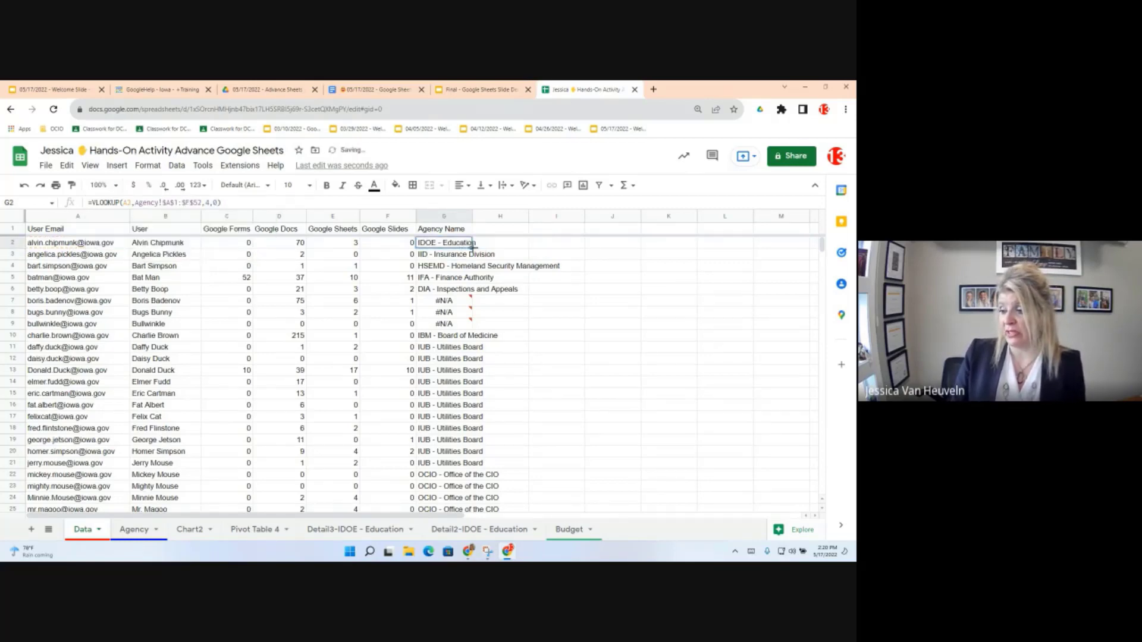
scroll(442, 512, "down", 10)
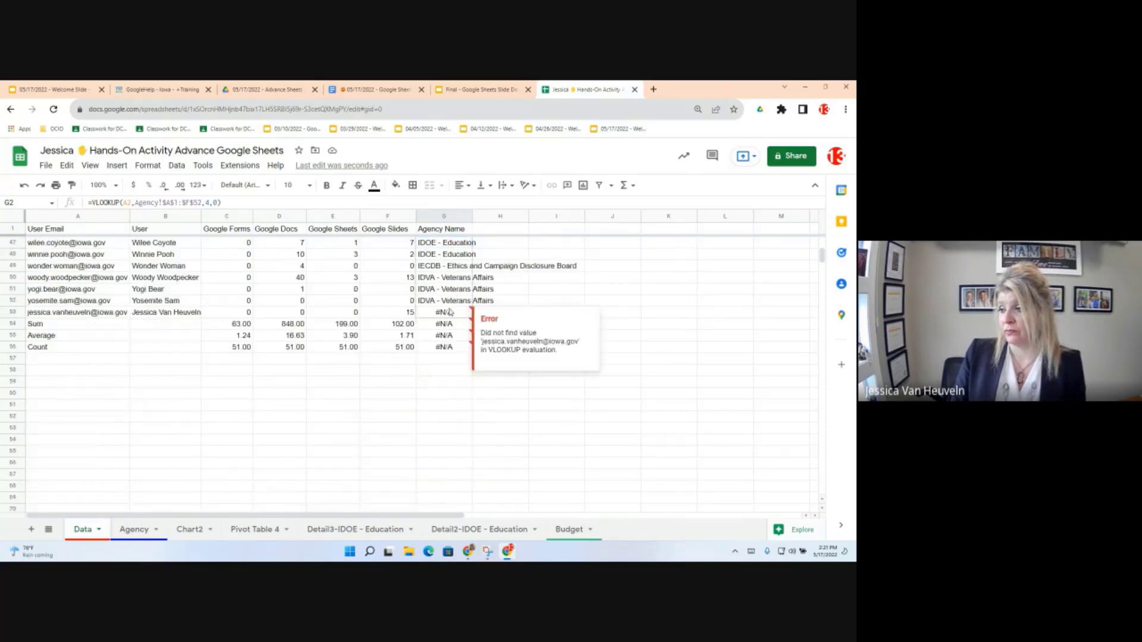
left_click(454, 304, "shift")
scroll(451, 315, "up", 4)
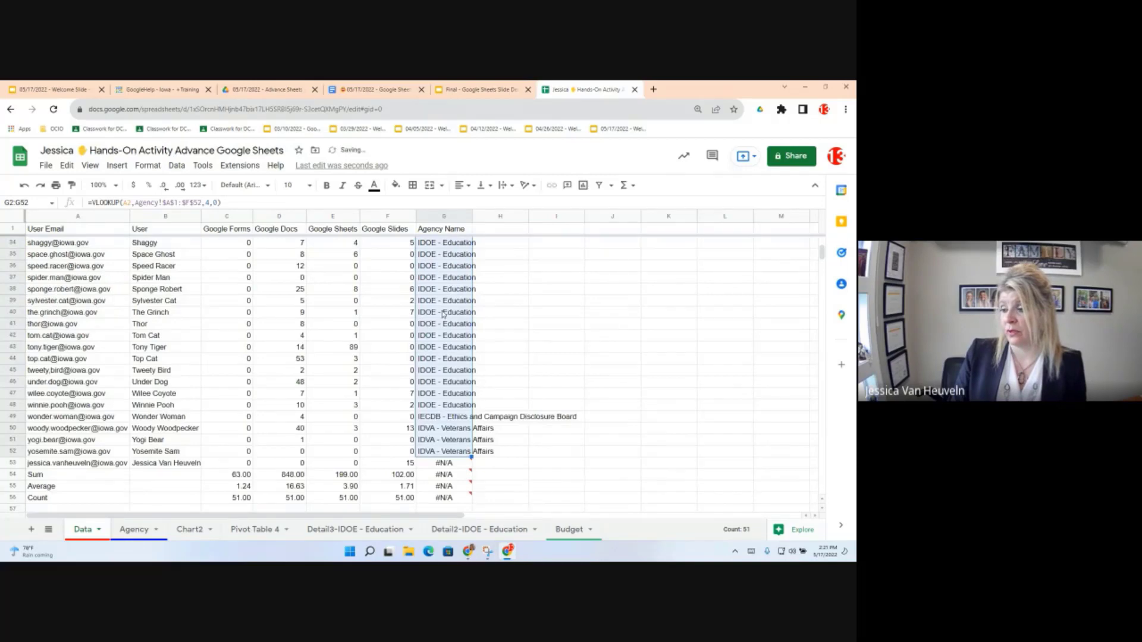
scroll(443, 314, "up", 6)
scroll(440, 314, "up", 5)
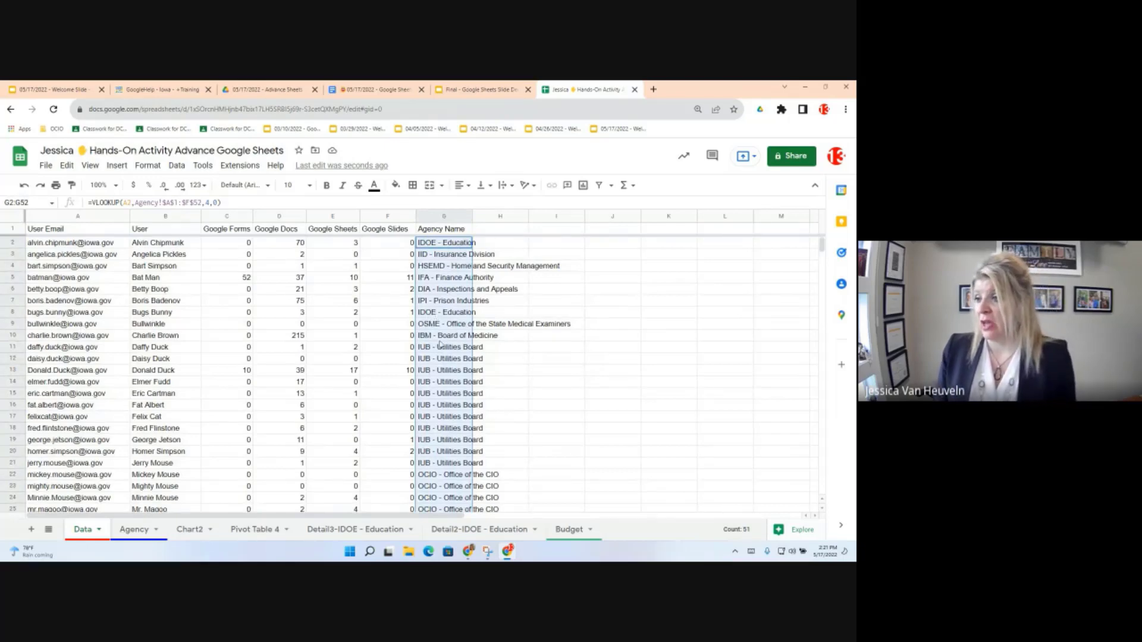
left_click(445, 312)
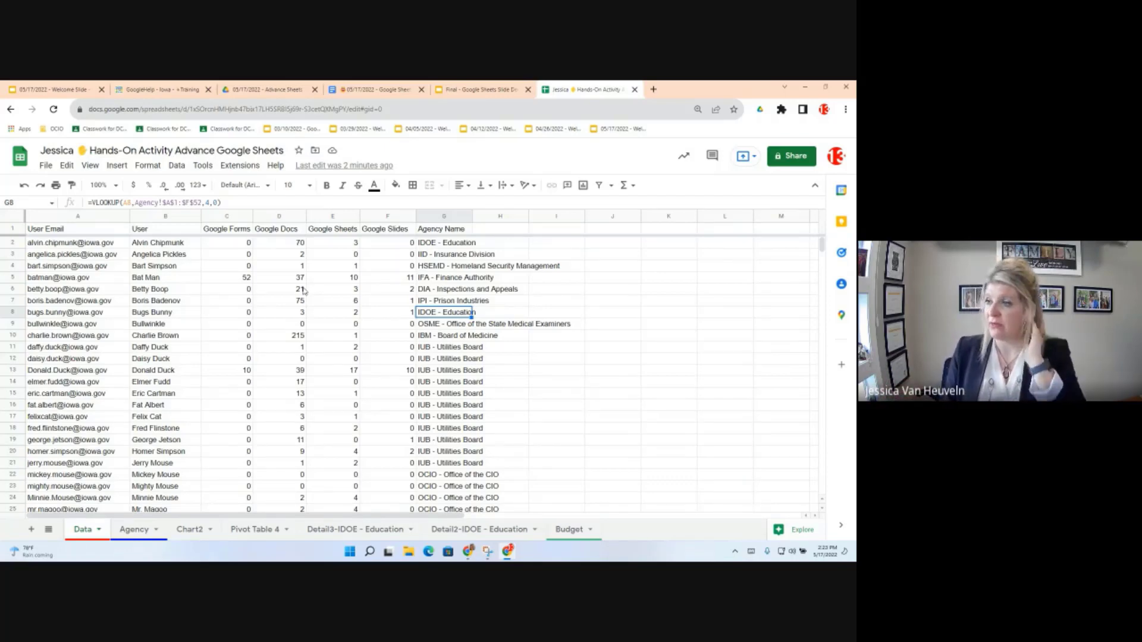
Step: Switch to the '05/17/2022 - Google Sheets Objectives' document at Objective 8: Vlookup
left_click(379, 85)
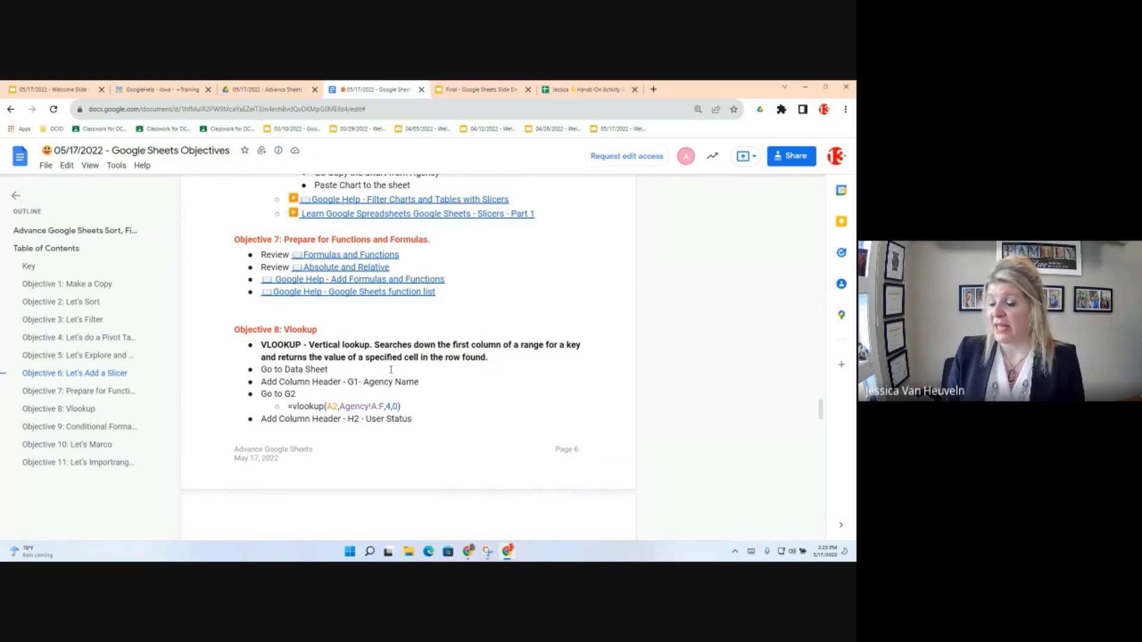
Step: Read down to Objective 9's conditional formatting notes, then return to the Hands-On Activity spreadsheet
scroll(403, 365, "down", 1)
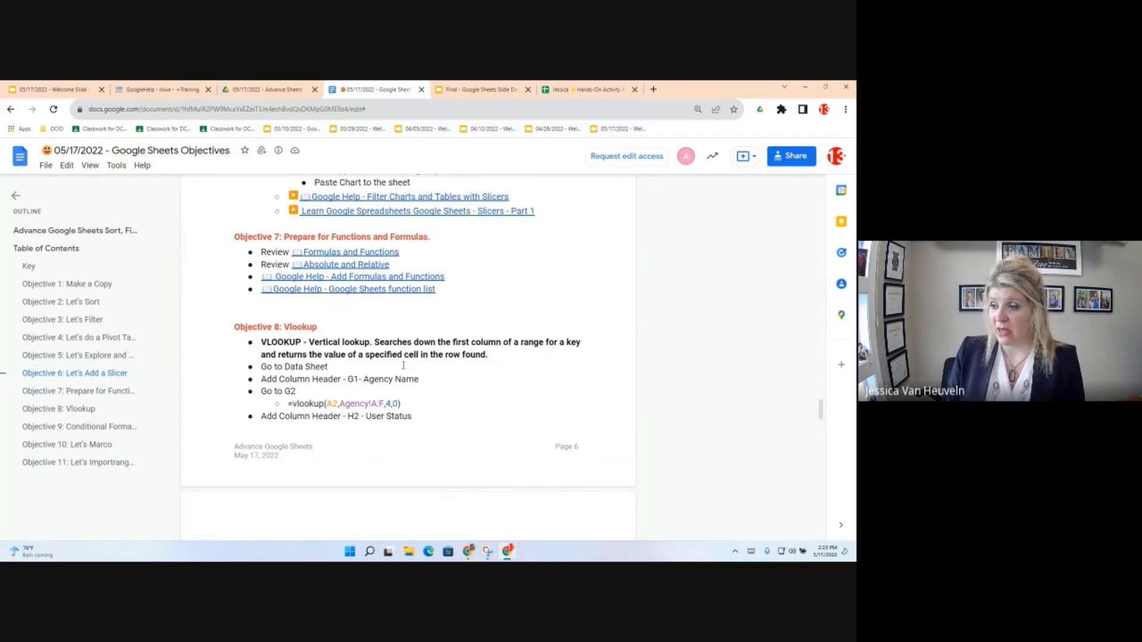
scroll(403, 365, "down", 5)
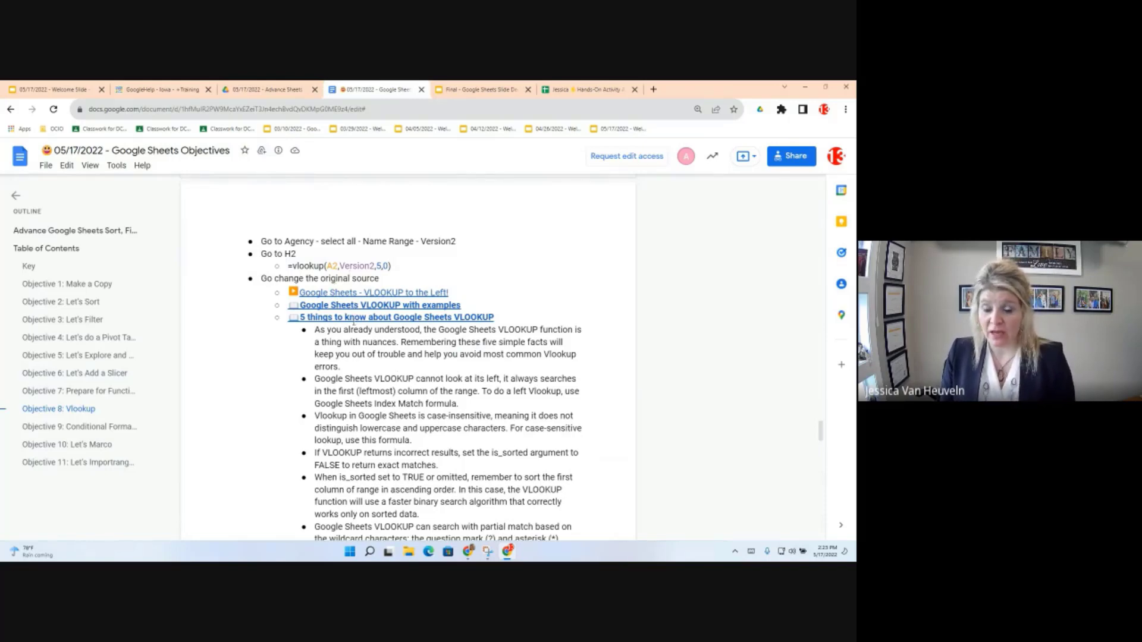
scroll(412, 387, "down", 1)
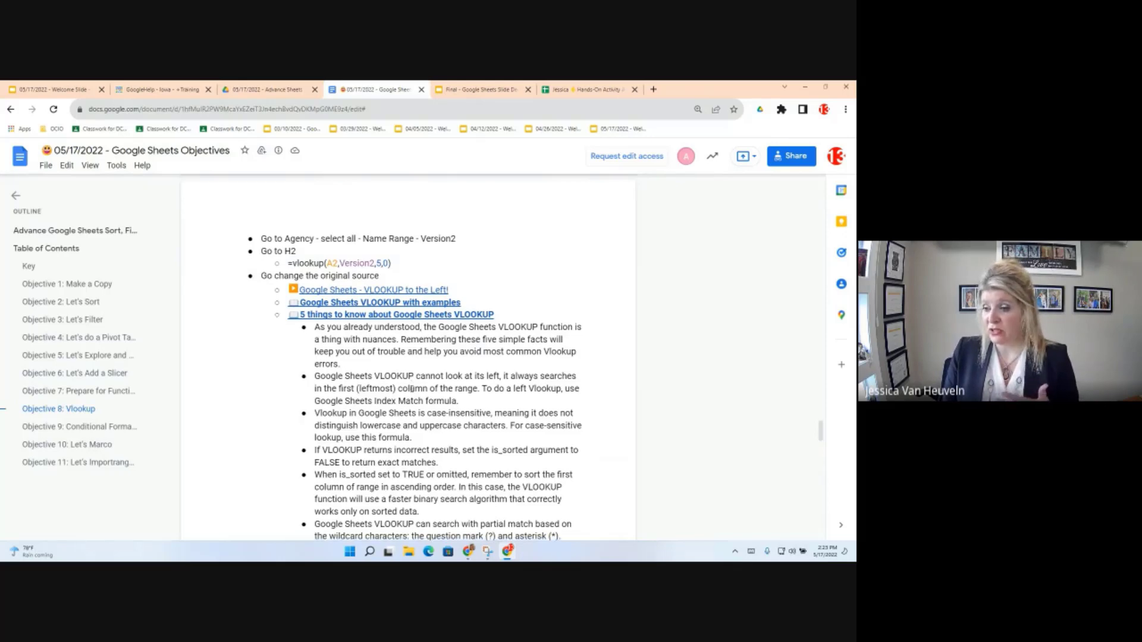
scroll(411, 389, "down", 1)
scroll(411, 393, "down", 1)
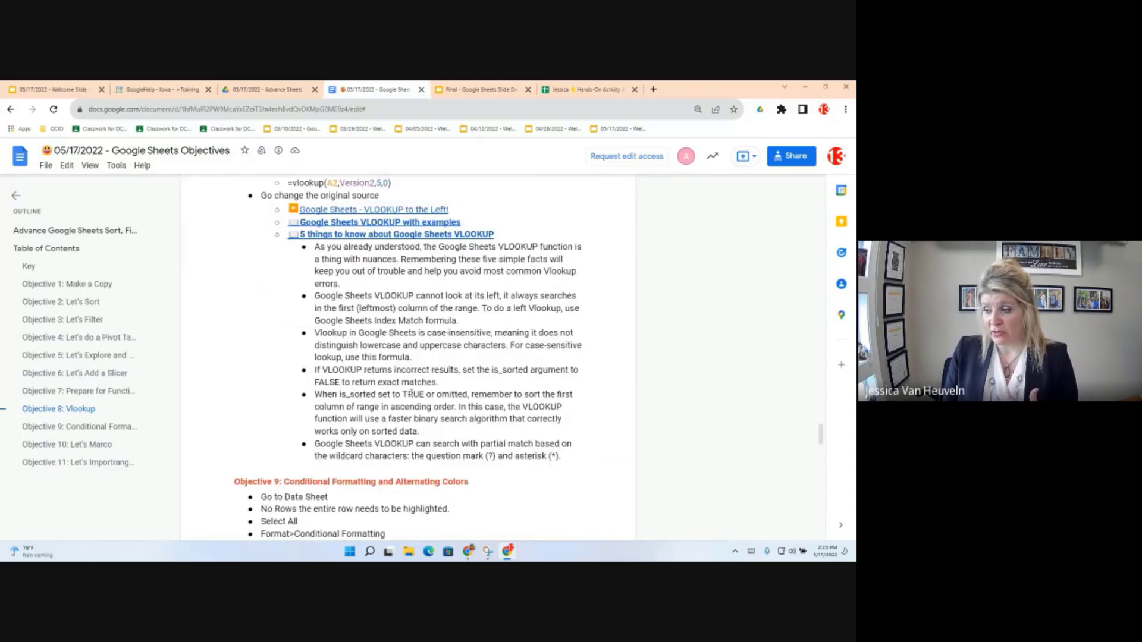
scroll(411, 394, "down", 1)
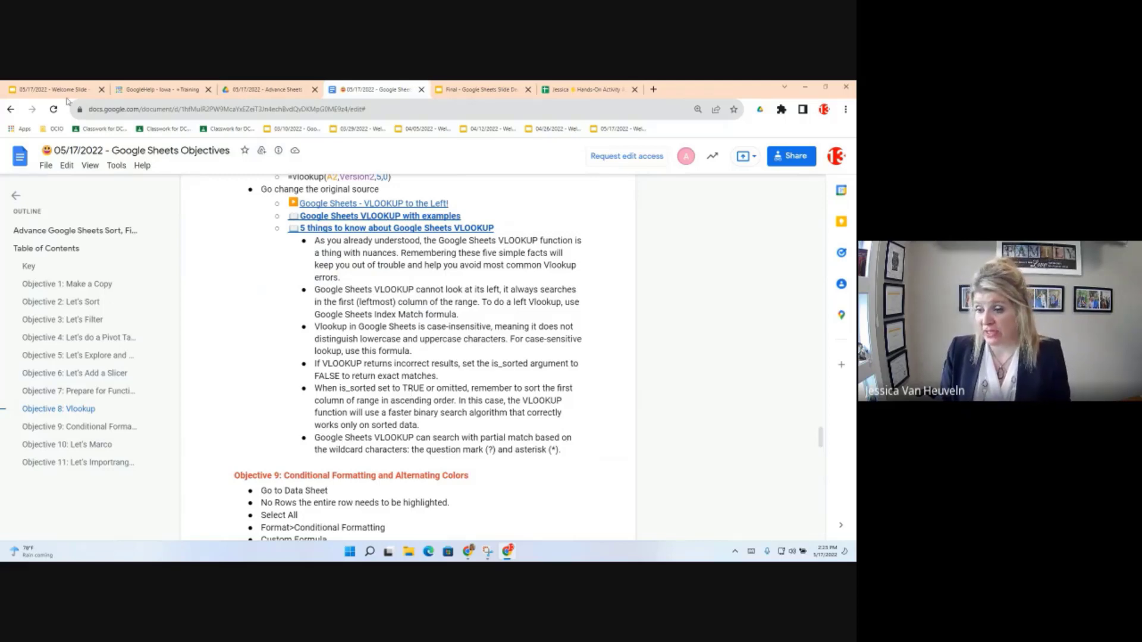
scroll(378, 427, "down", 4)
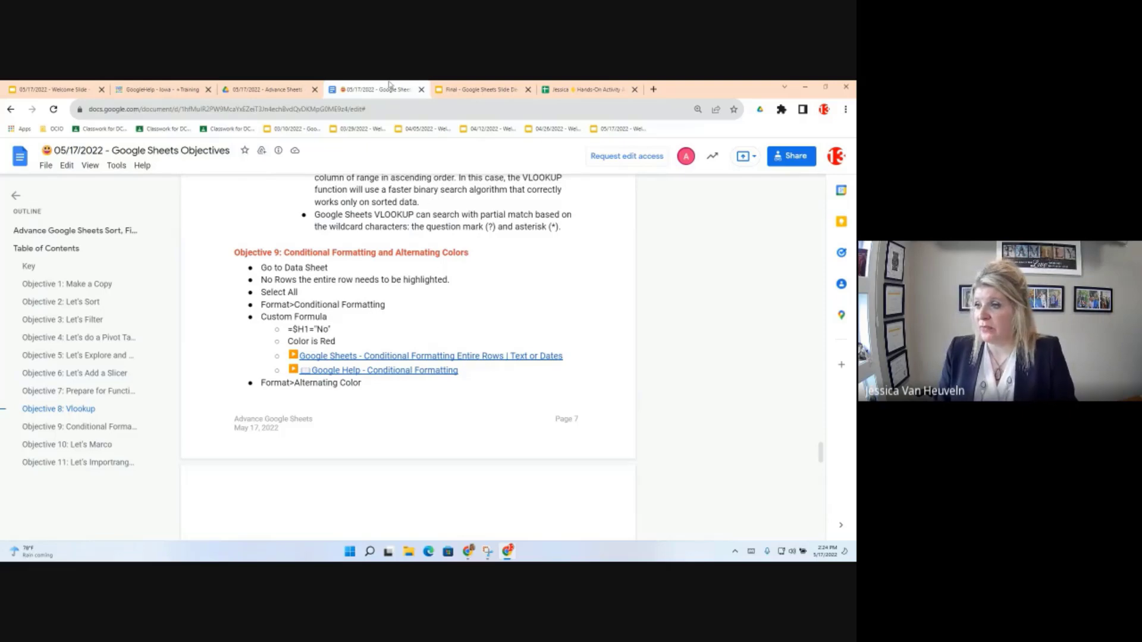
left_click(598, 91)
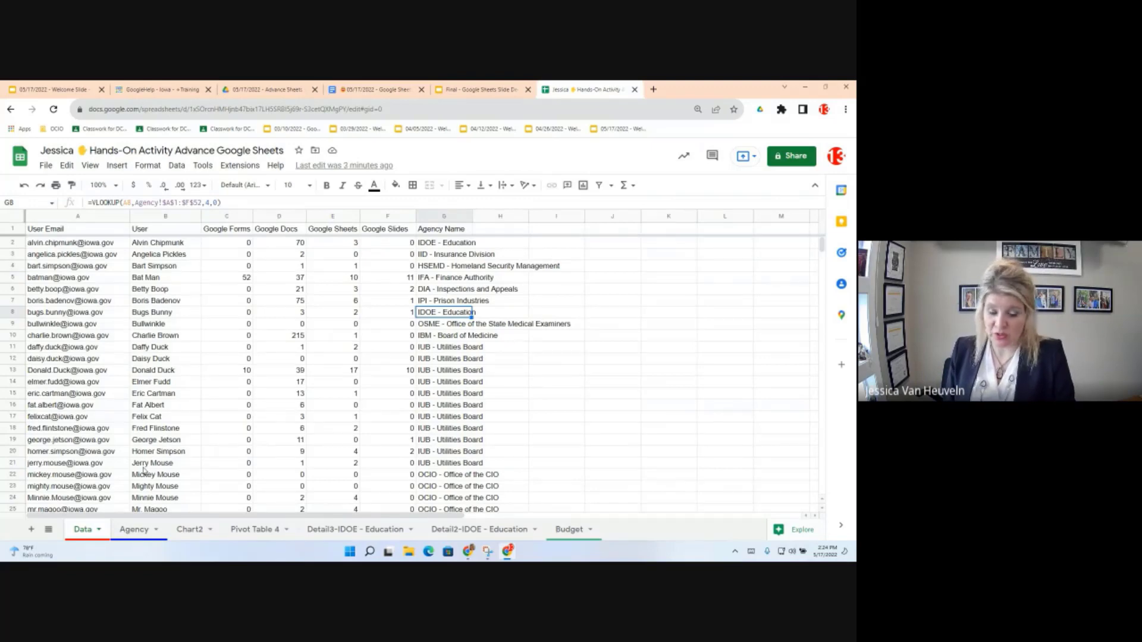
Step: Add the header 'Agency Status' in H1
left_click(318, 343)
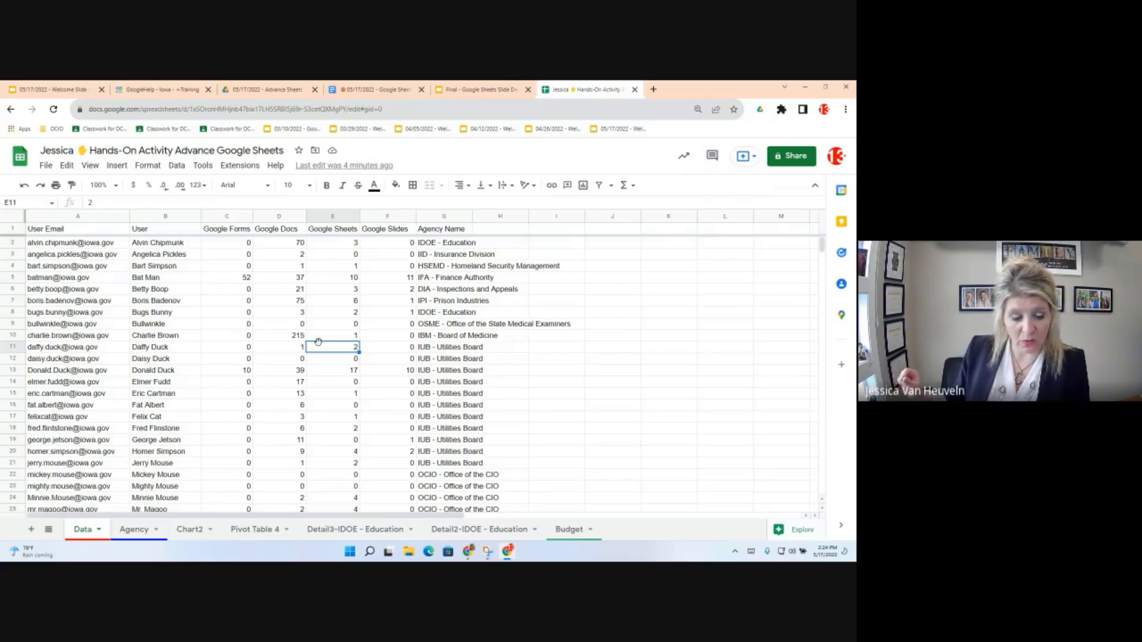
left_click(443, 243)
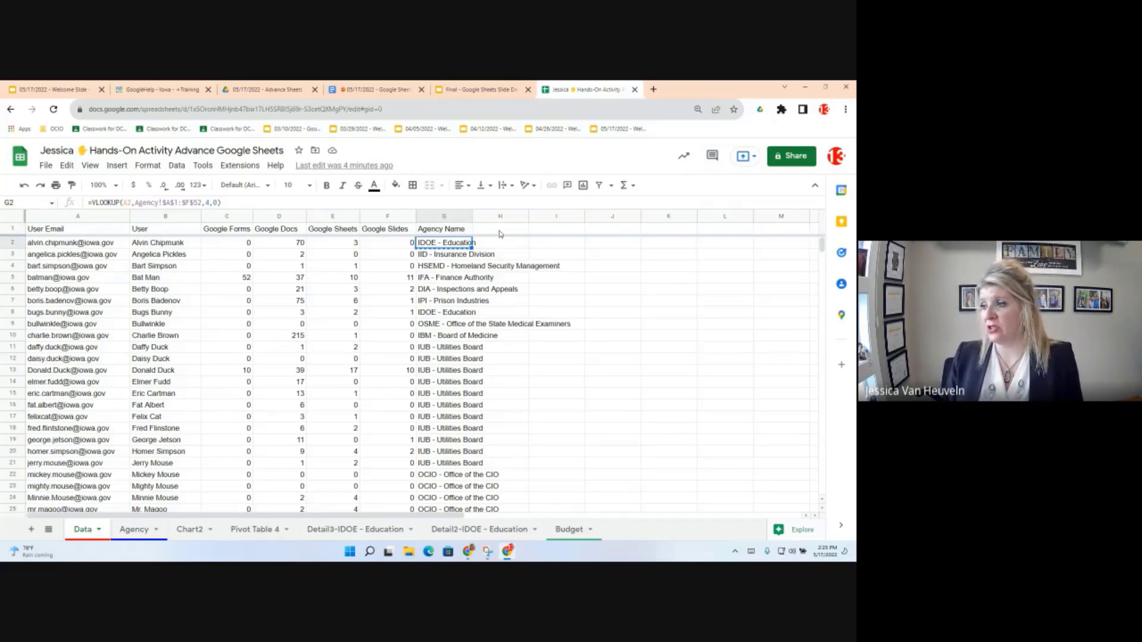
left_click(501, 231)
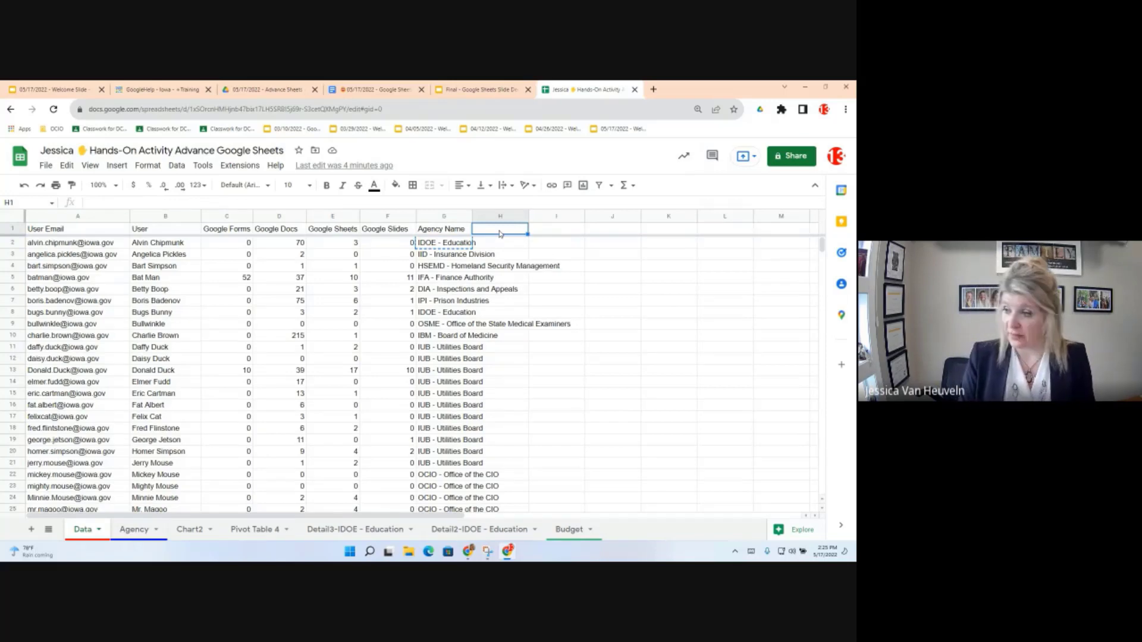
type("Agency")
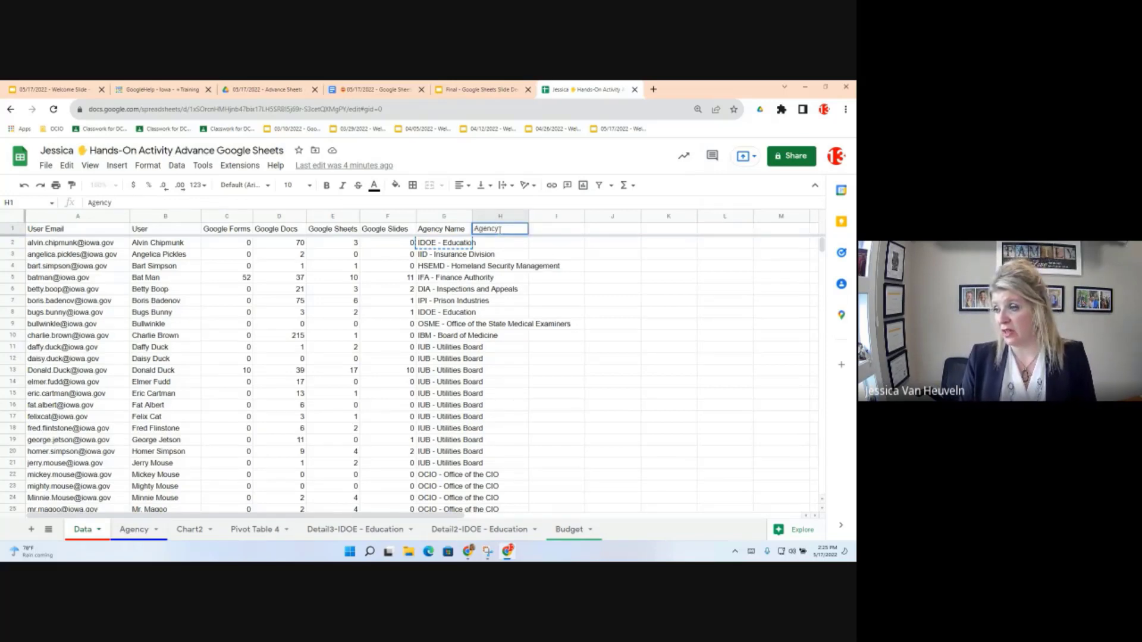
type(" Status")
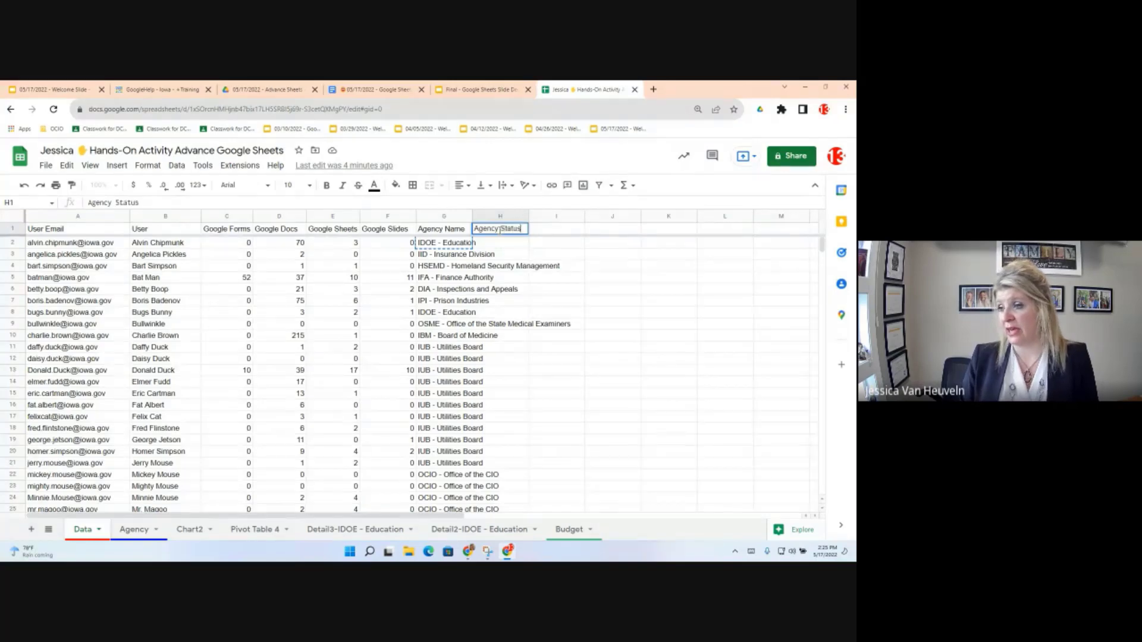
key("Return")
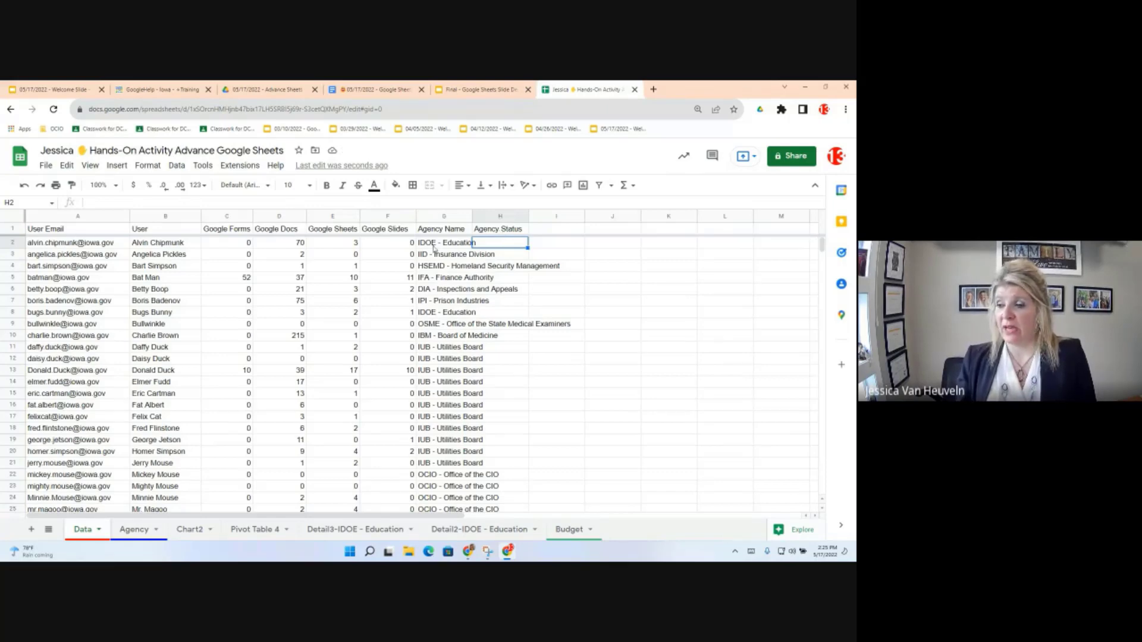
Step: Copy G2's VLOOKUP formula into H2
key("Left")
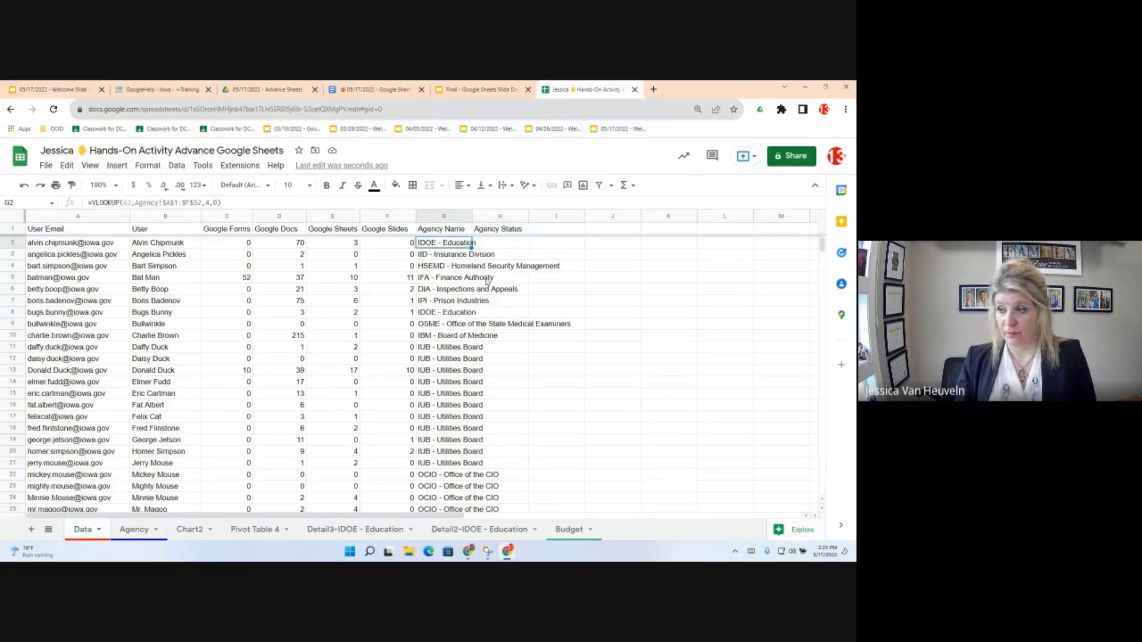
key("ctrl+c")
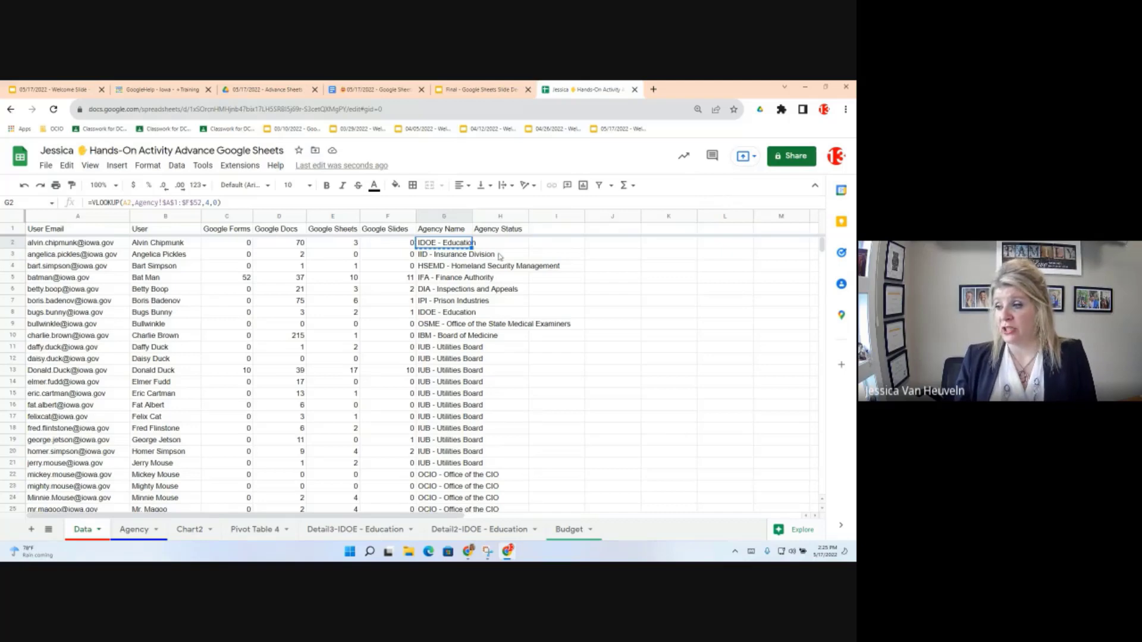
left_click(496, 245)
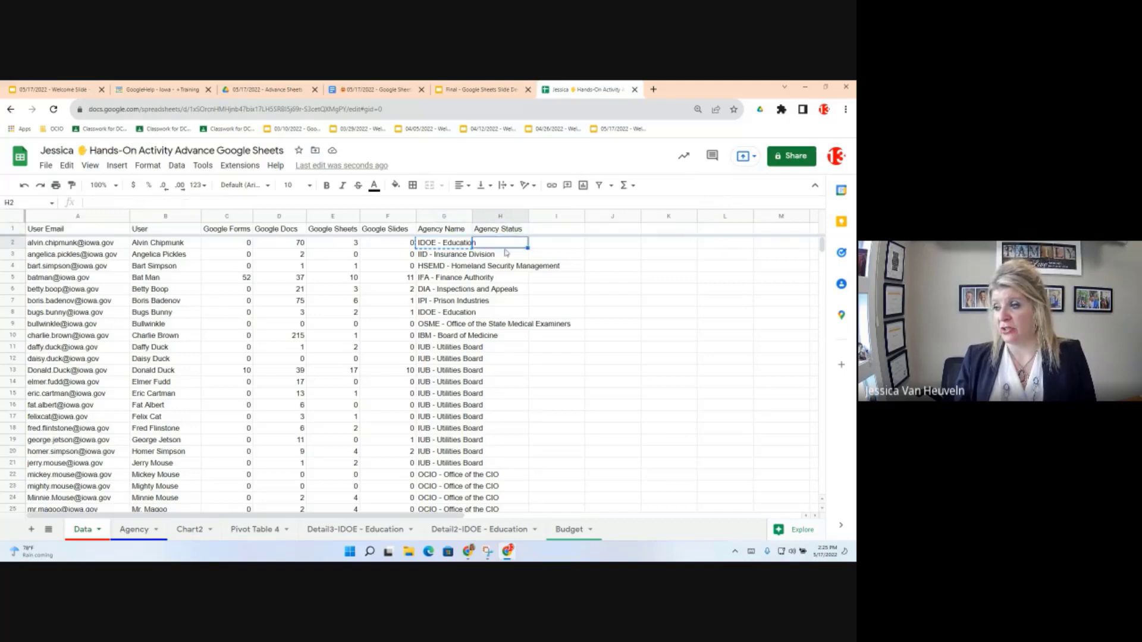
key("ctrl+v")
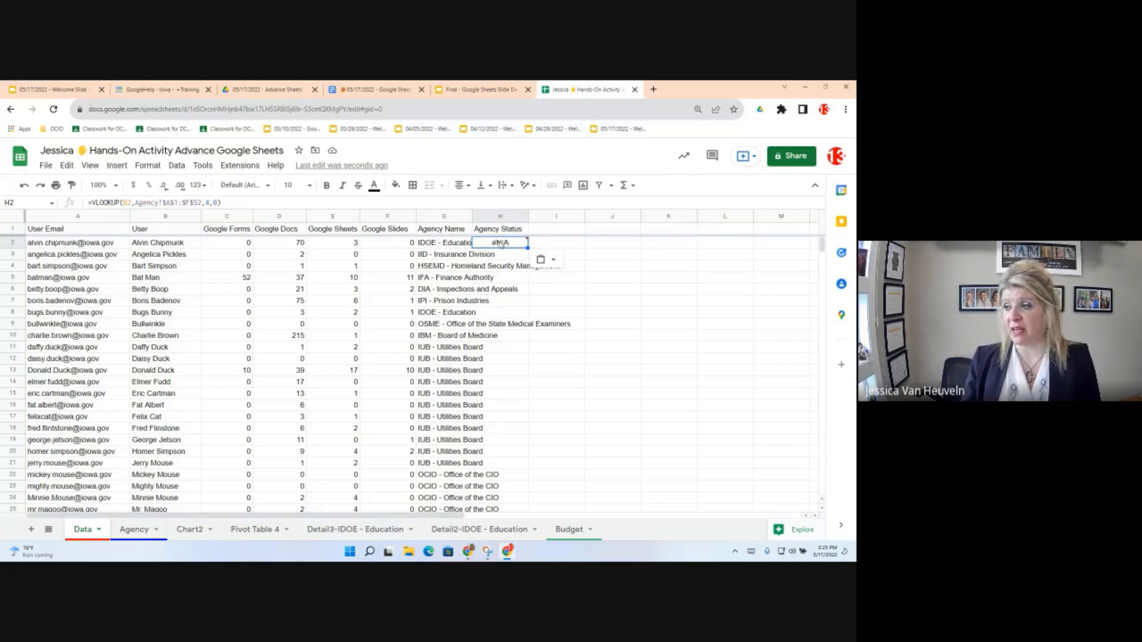
Step: Edit H2's VLOOKUP to use search key A1 and delete the Agency!$A$1:$F$52 range
double_click(500, 242)
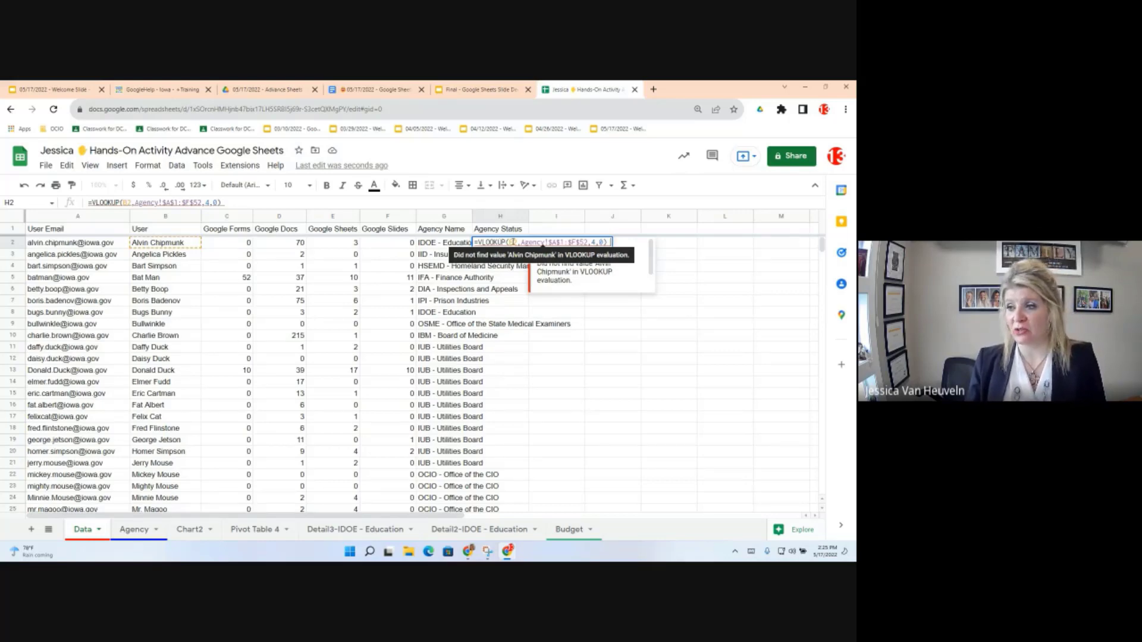
mouse_move(97, 247)
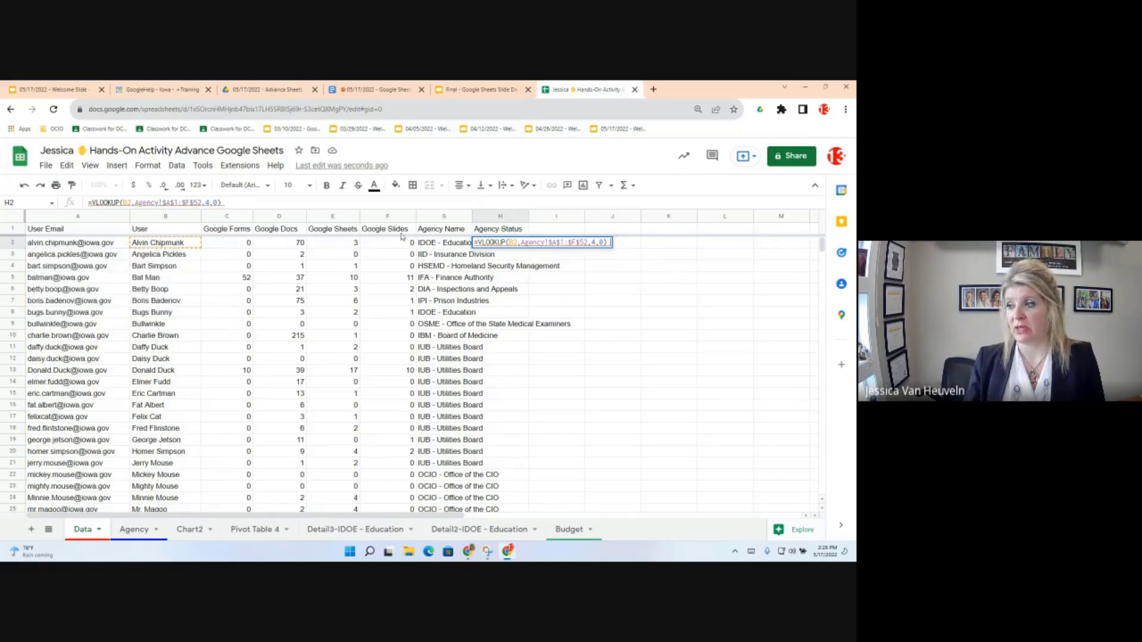
left_click(513, 243)
key("BackSpace")
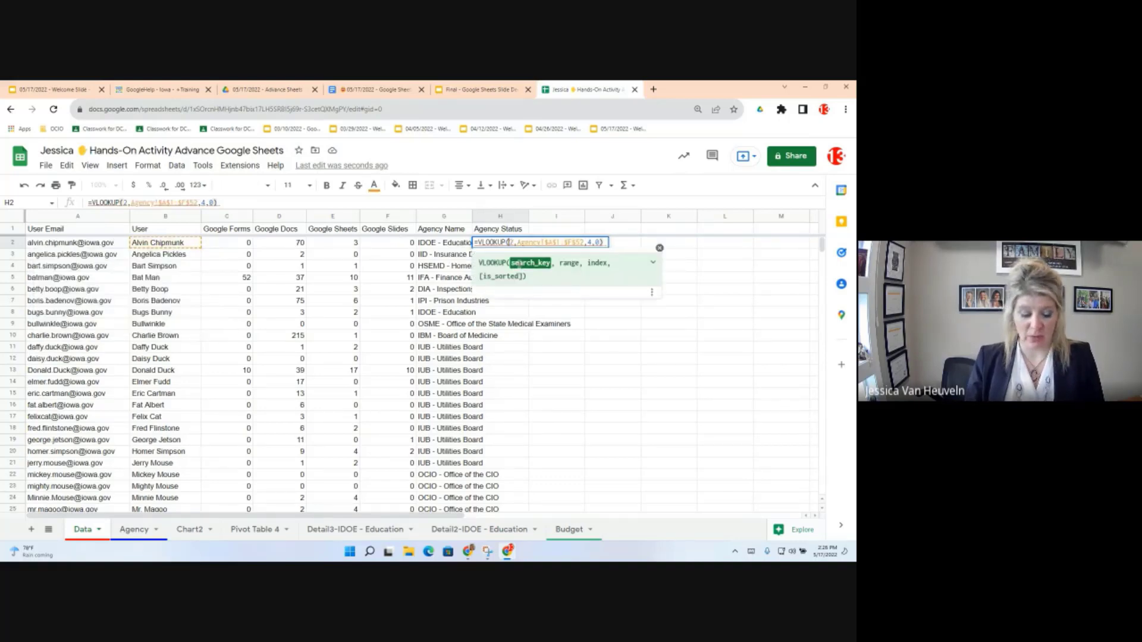
type("A")
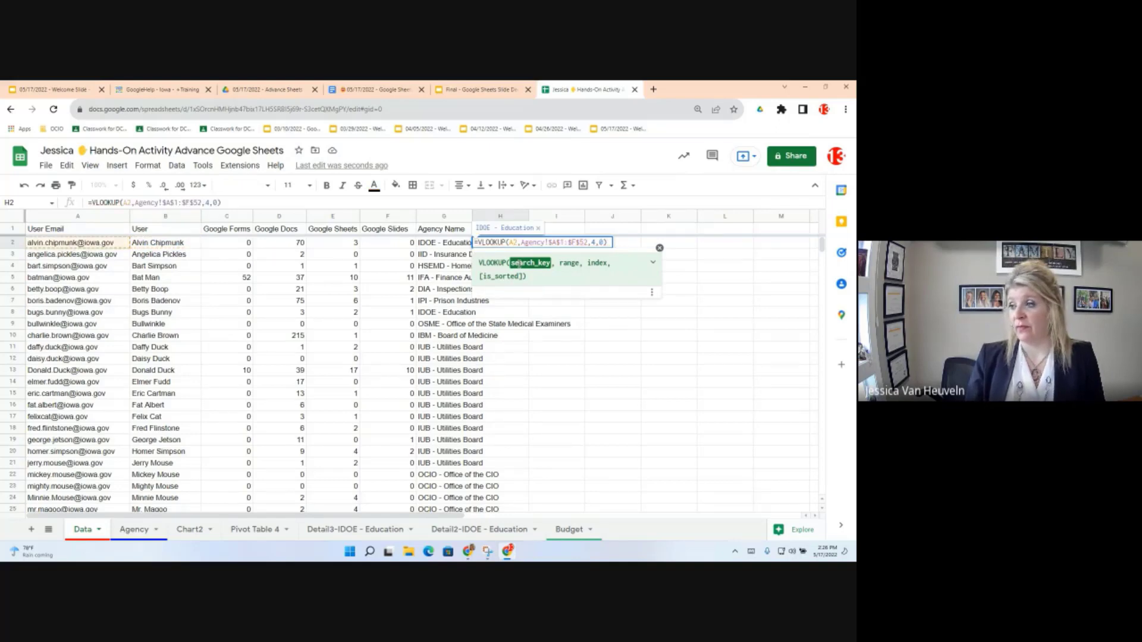
key("Delete")
type("1")
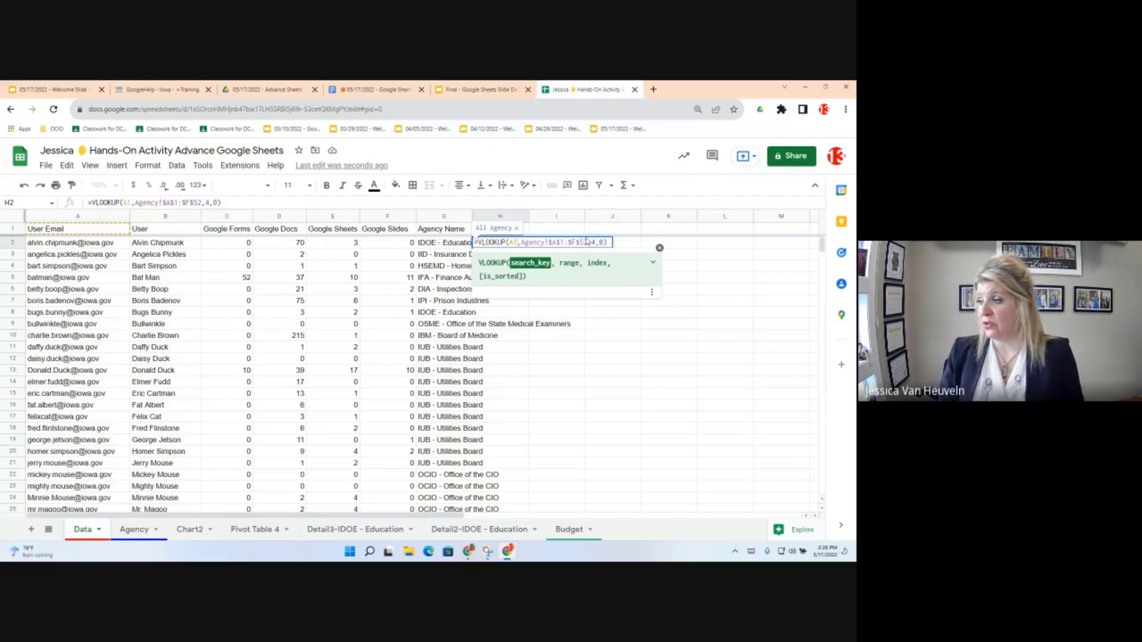
left_click_drag(585, 241, 521, 242)
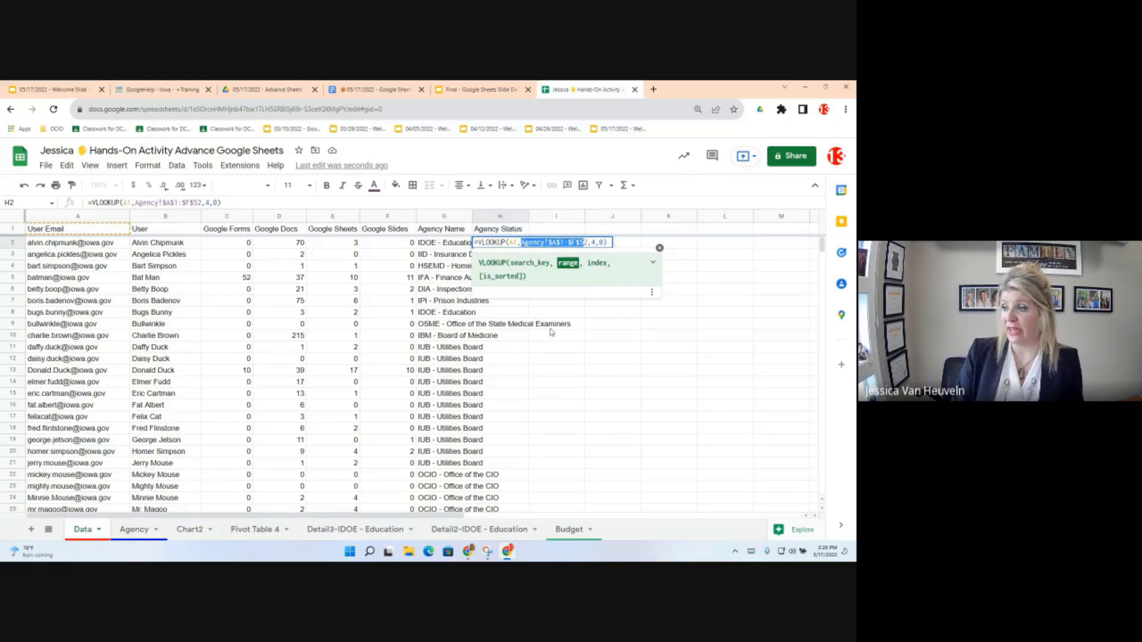
key("BackSpace")
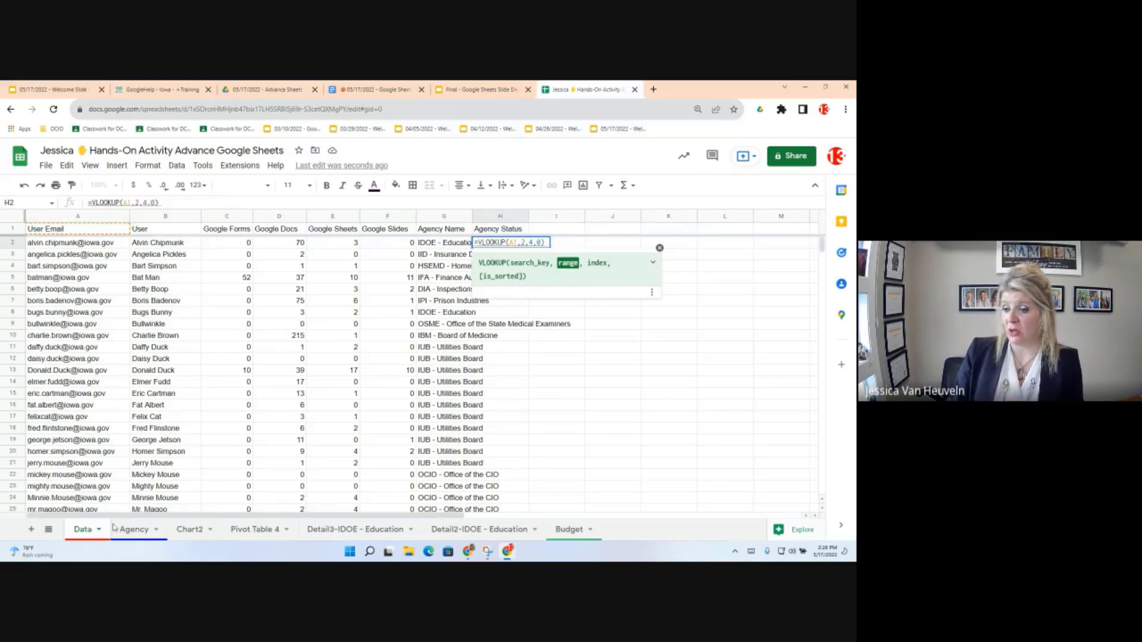
Step: Select columns A through D on the Agency sheet to review them
left_click(135, 529)
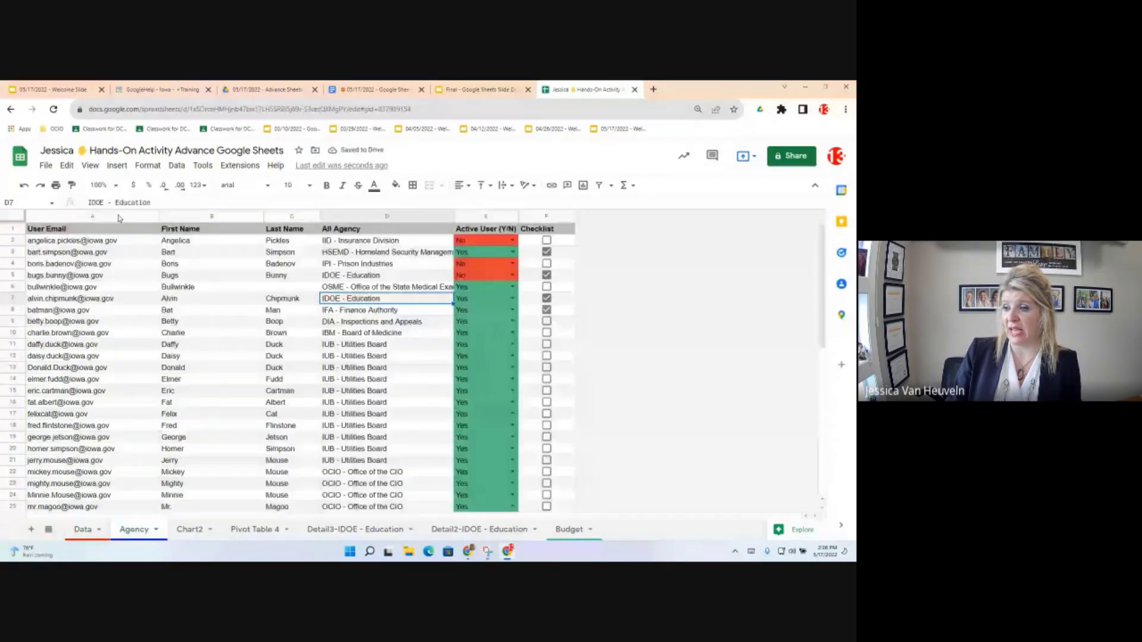
left_click_drag(119, 217, 552, 207)
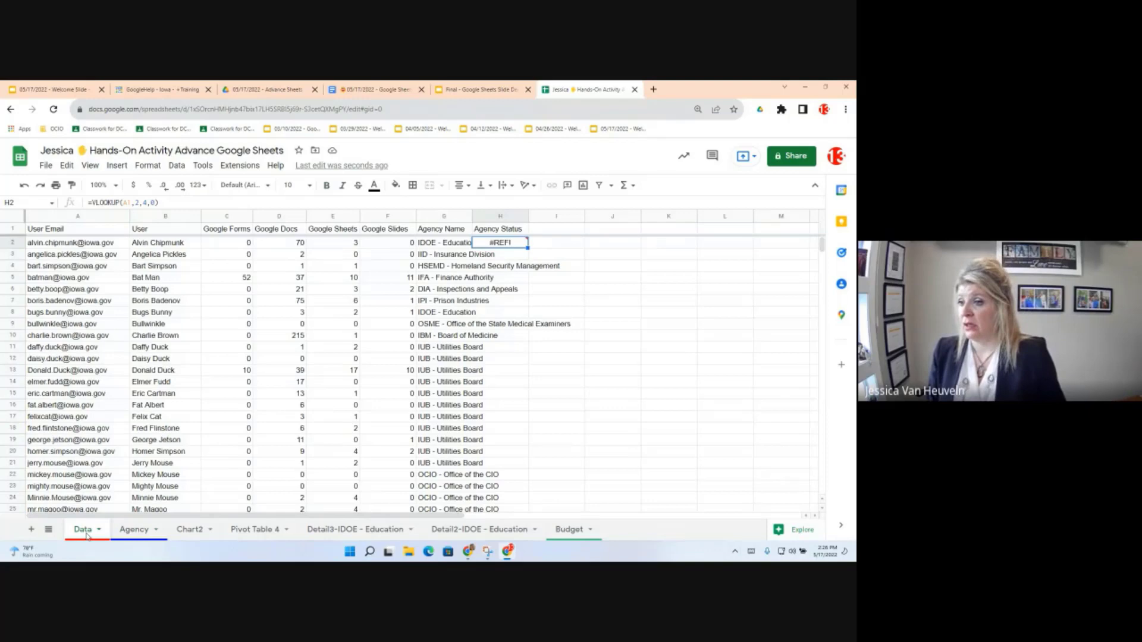
Step: Discard the half-edited VLOOKUP formula in H2
left_click(135, 202)
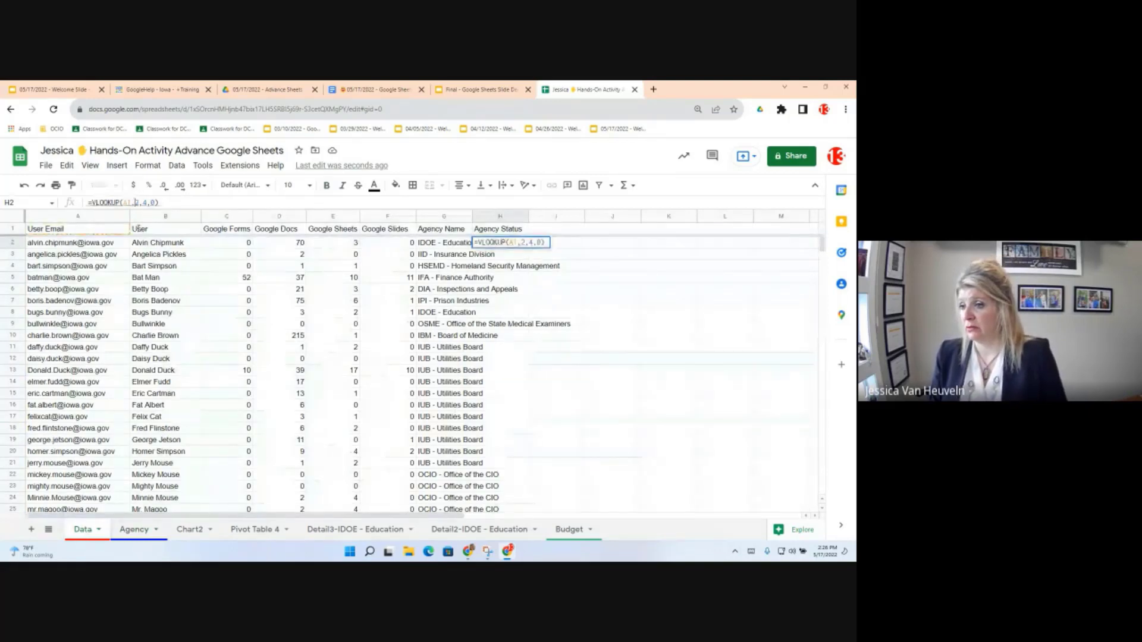
left_click(521, 244)
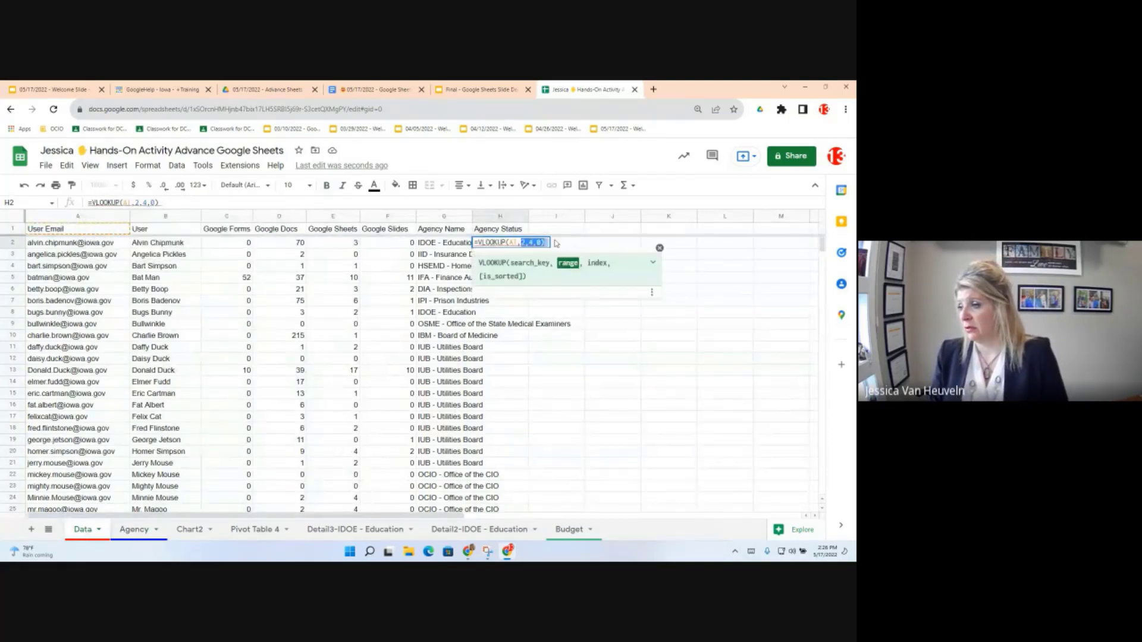
key("Delete")
key("Delete")
key("Delete")
key("Delete")
key("Delete")
key("Delete")
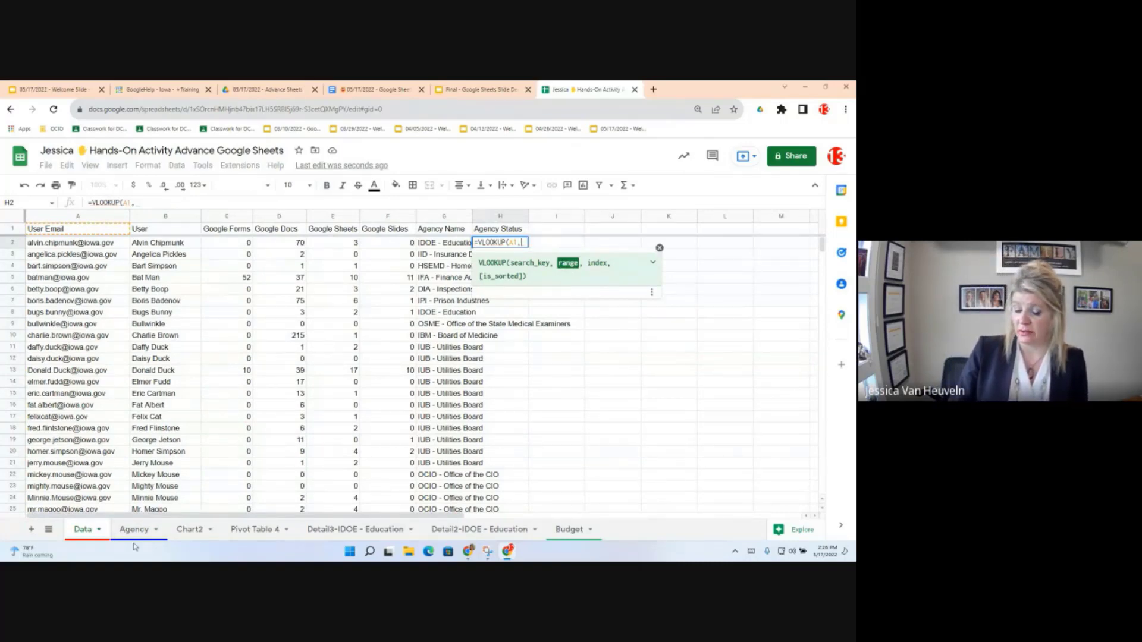
key("BackSpace")
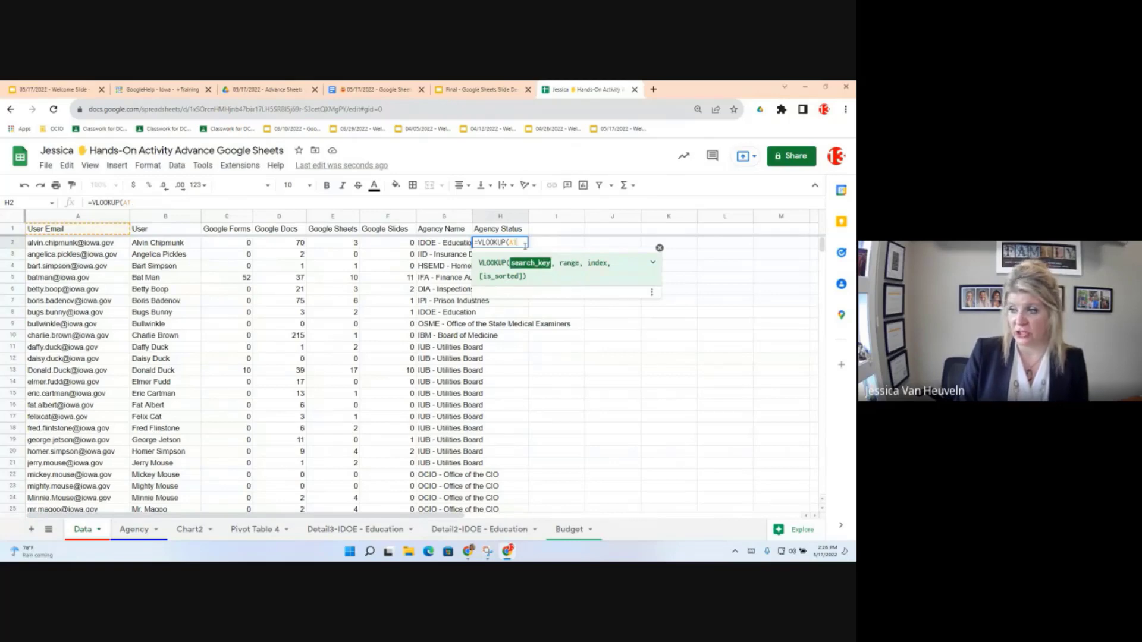
key("Escape")
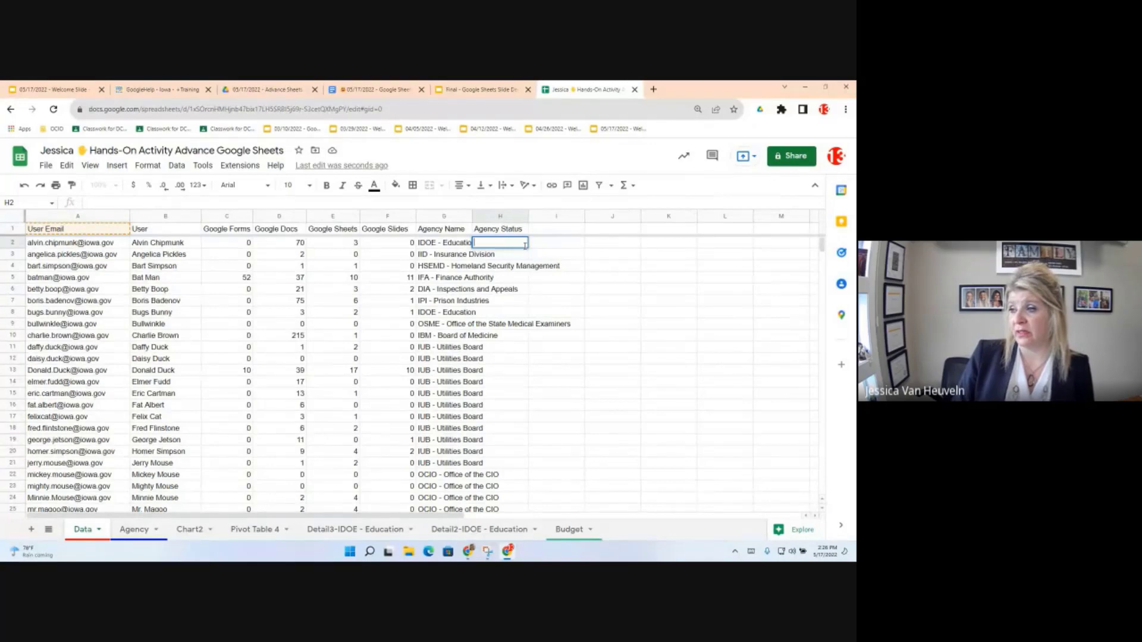
Step: Retype H2 as =VLOOKUP(A2, with A2's email as the lookup value
type("=")
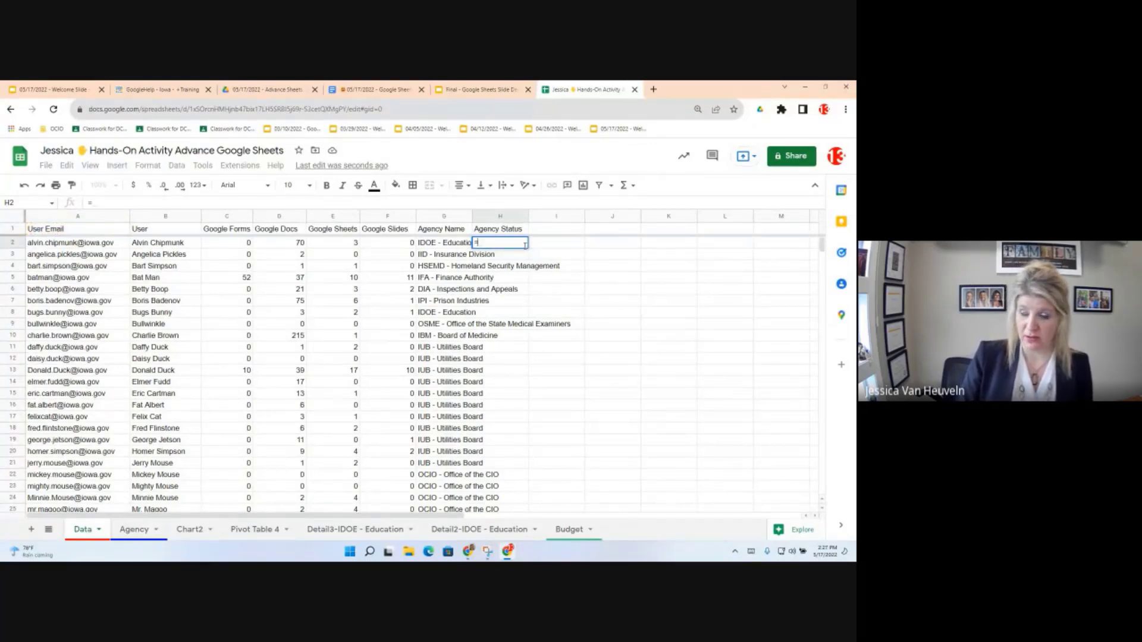
type("vloo")
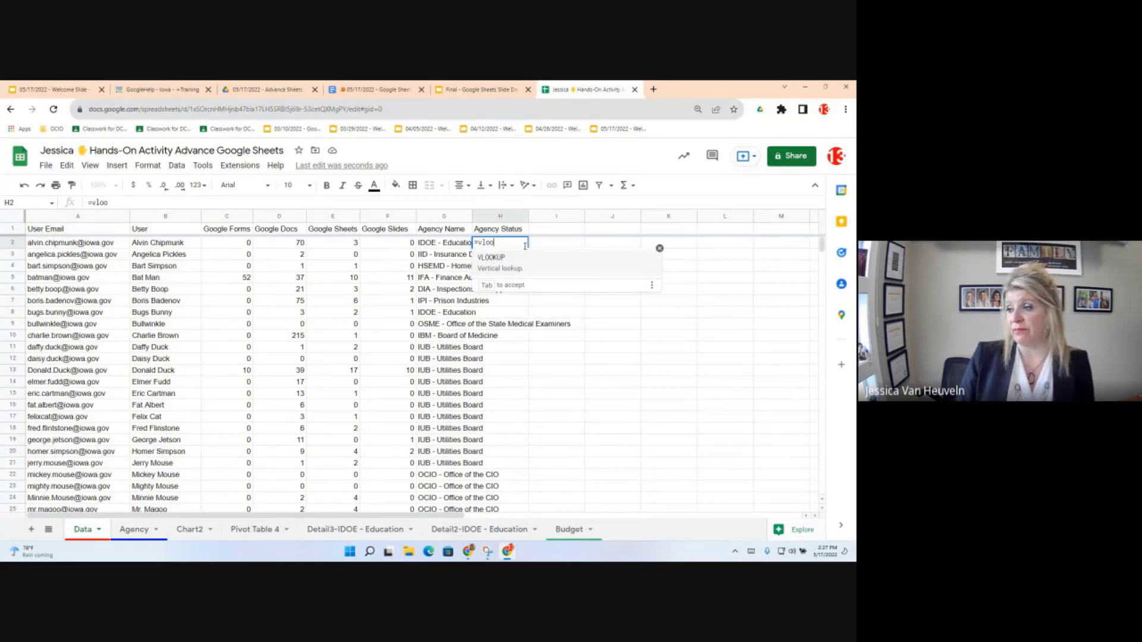
type("kup")
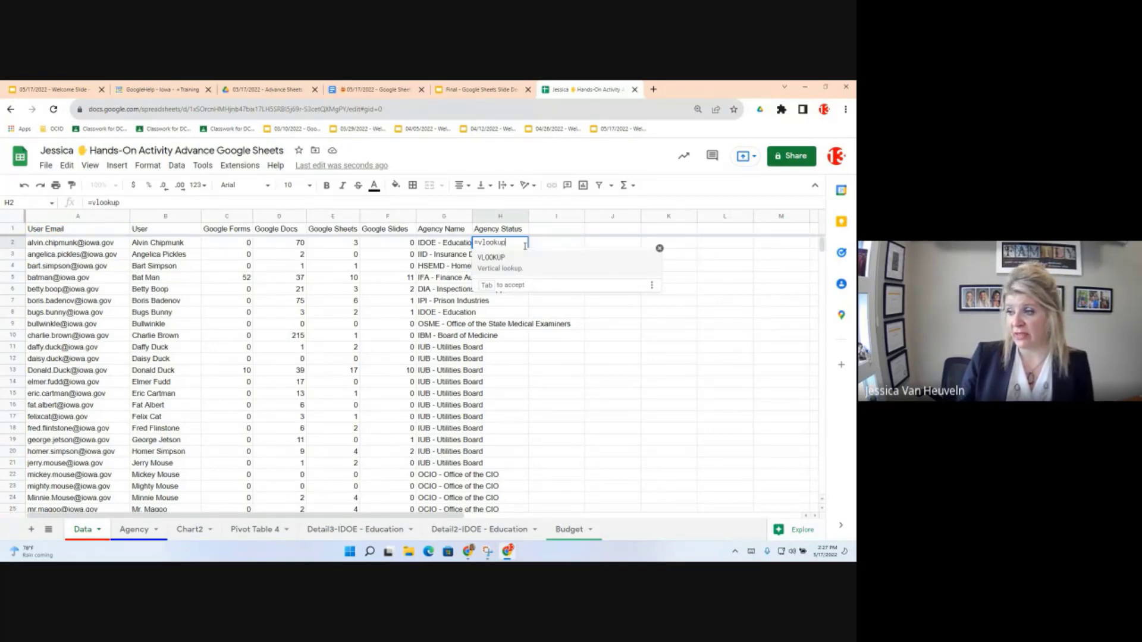
left_click(503, 258)
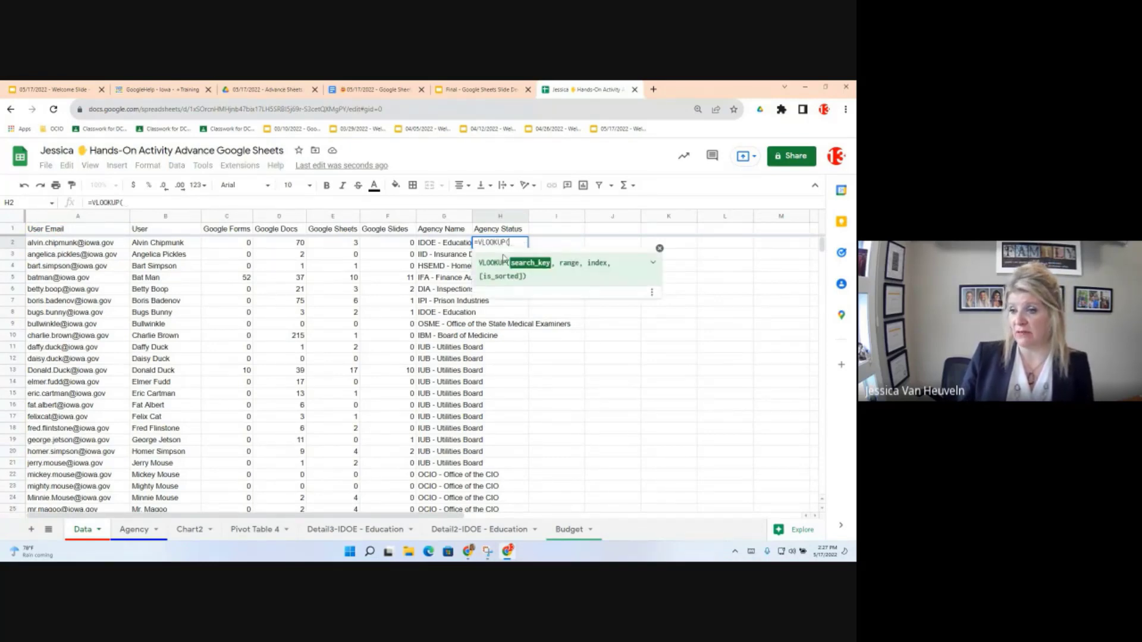
left_click(52, 246)
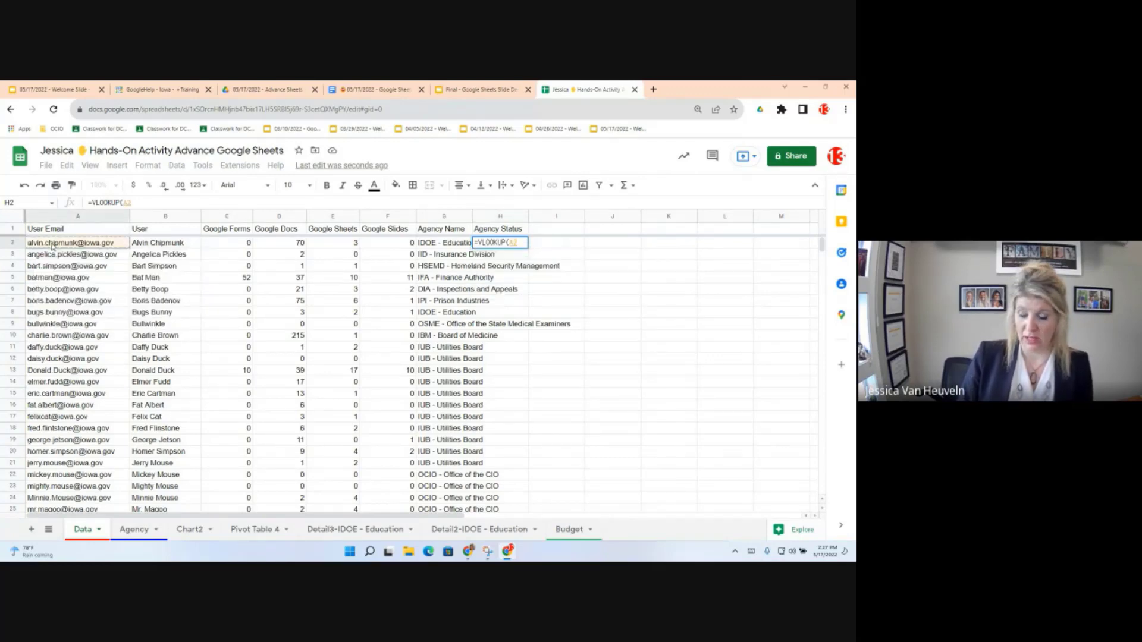
type(",")
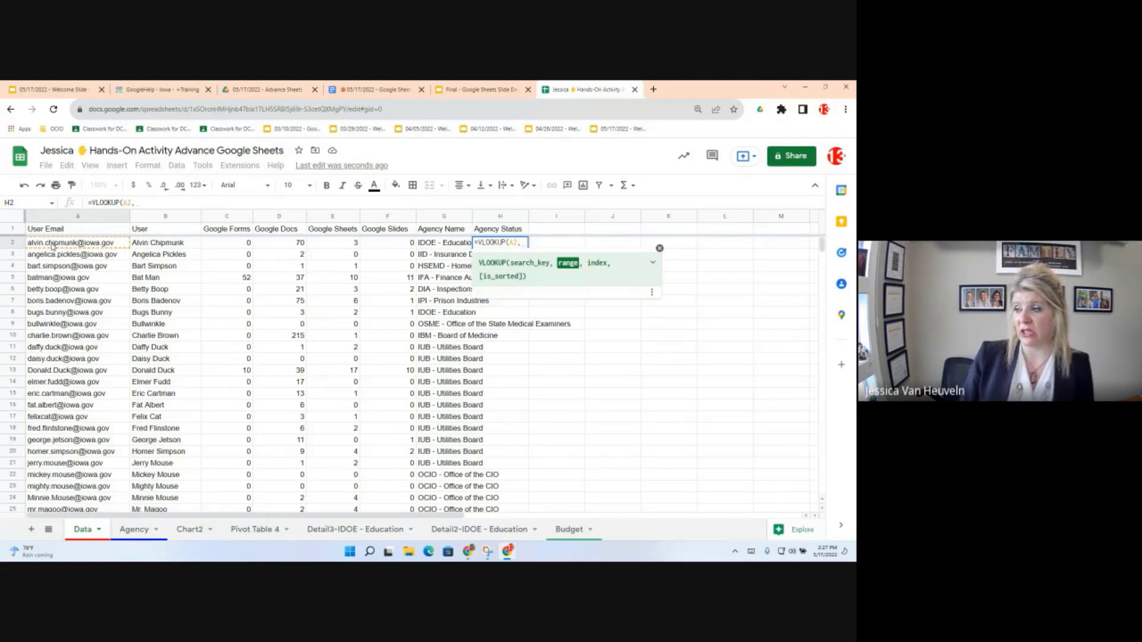
Step: Finish H2 as =VLOOKUP(A2,Agency!A:F,5,0) using the Agency sheet's columns A:F
left_click(135, 534)
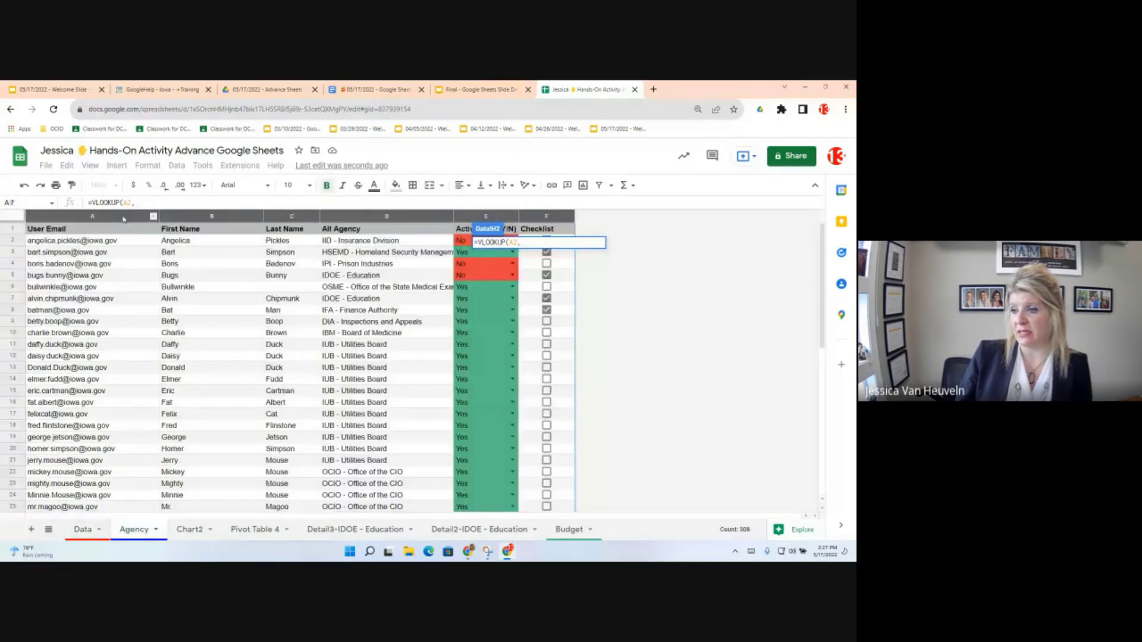
left_click_drag(124, 220, 557, 217)
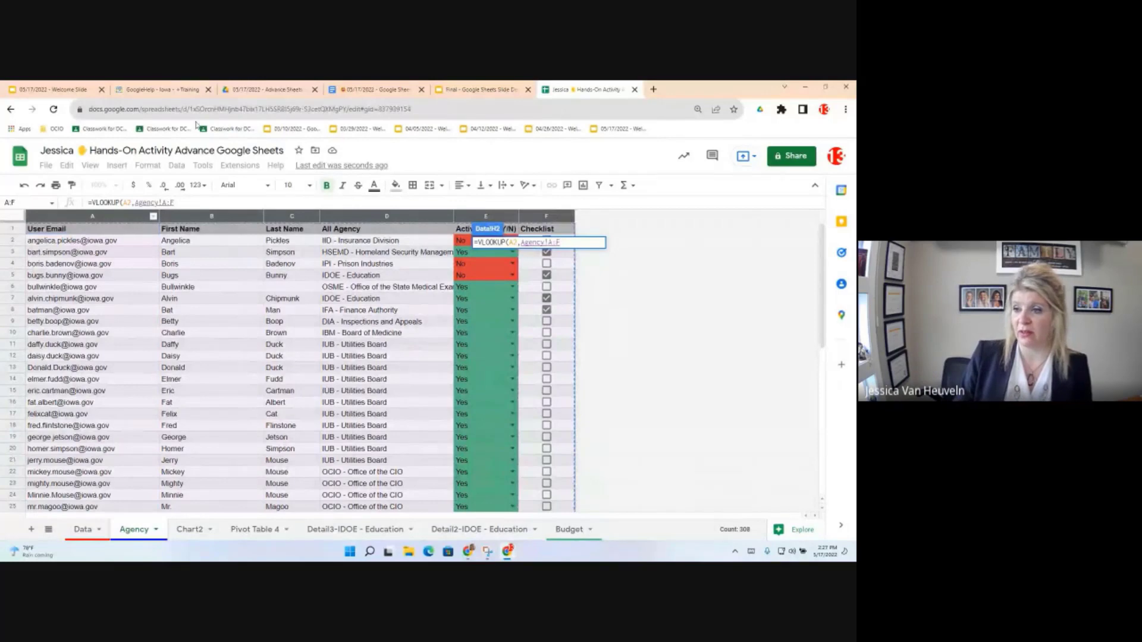
left_click(197, 210)
type(",")
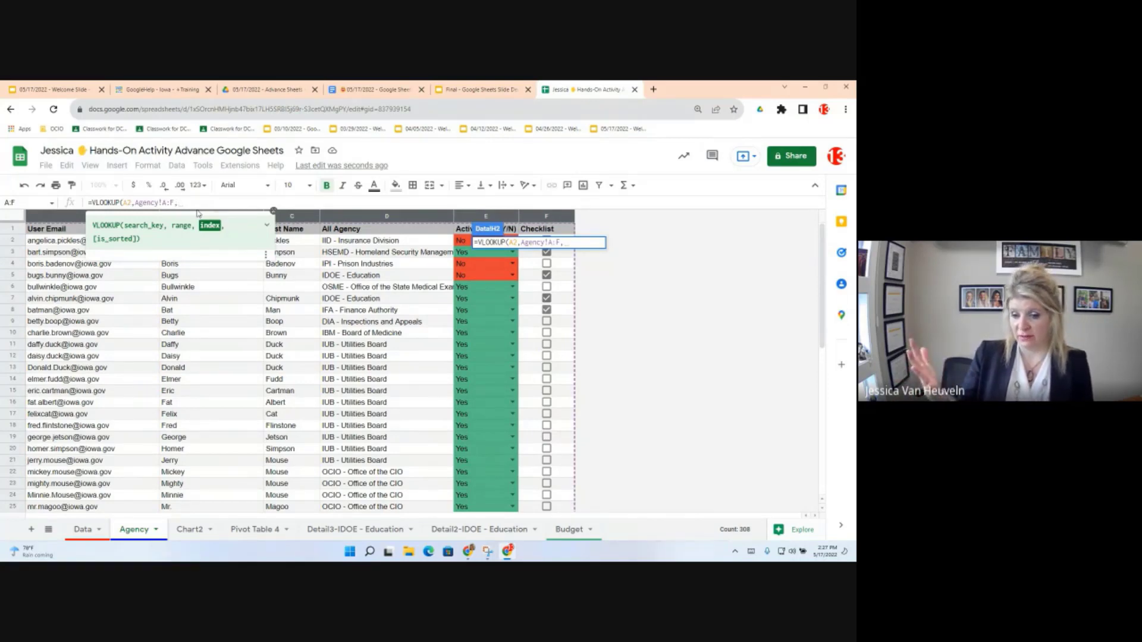
type("5")
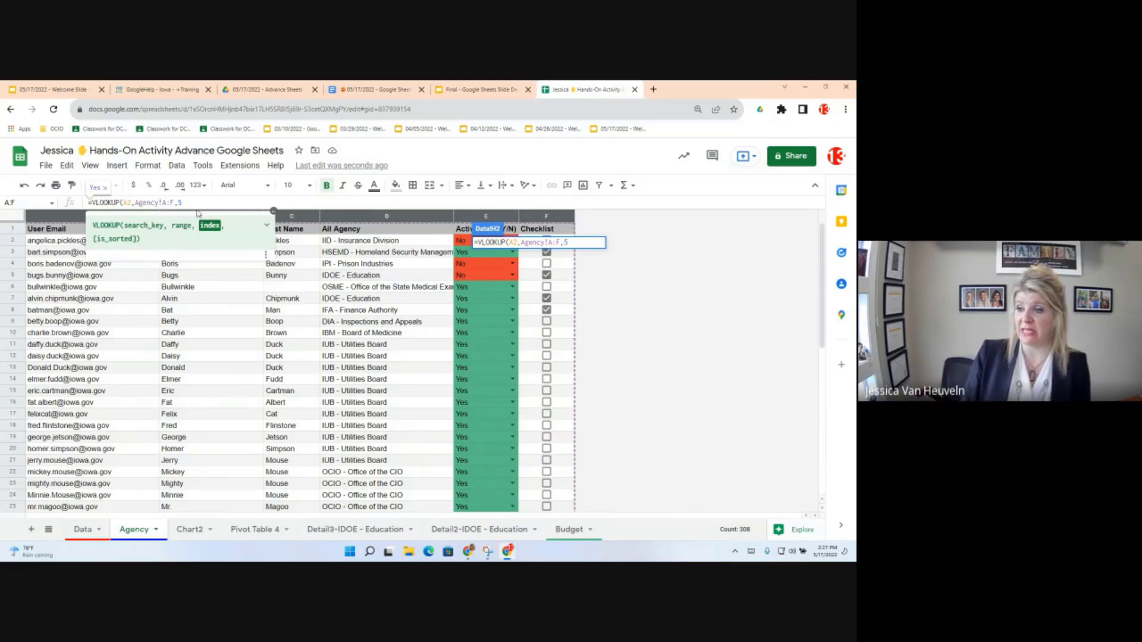
type(",")
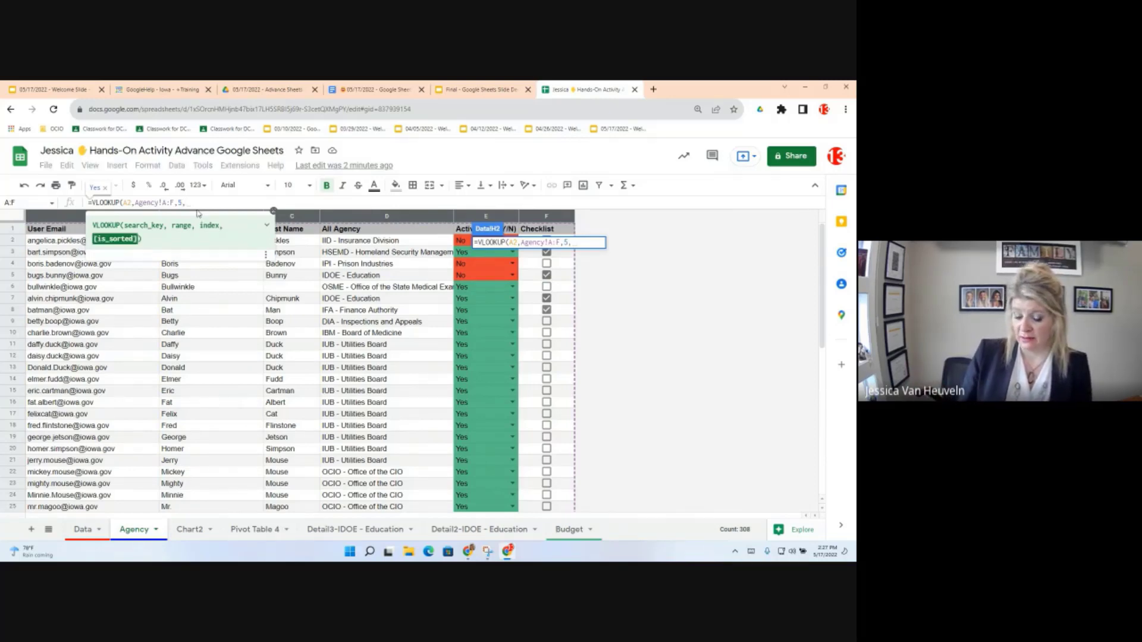
type("0")
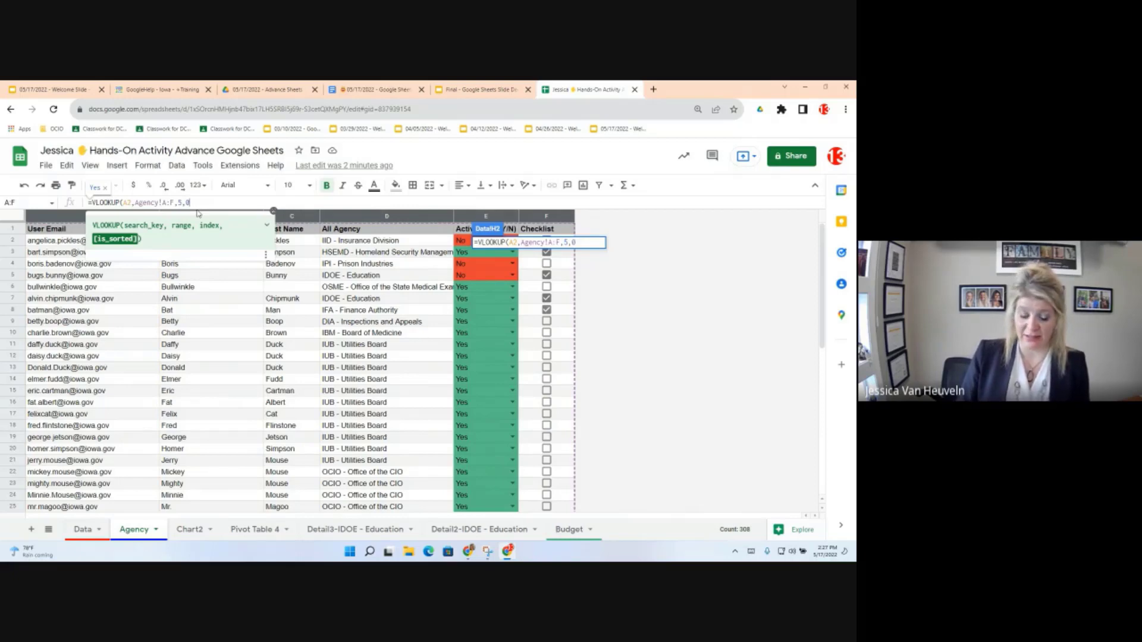
type(")")
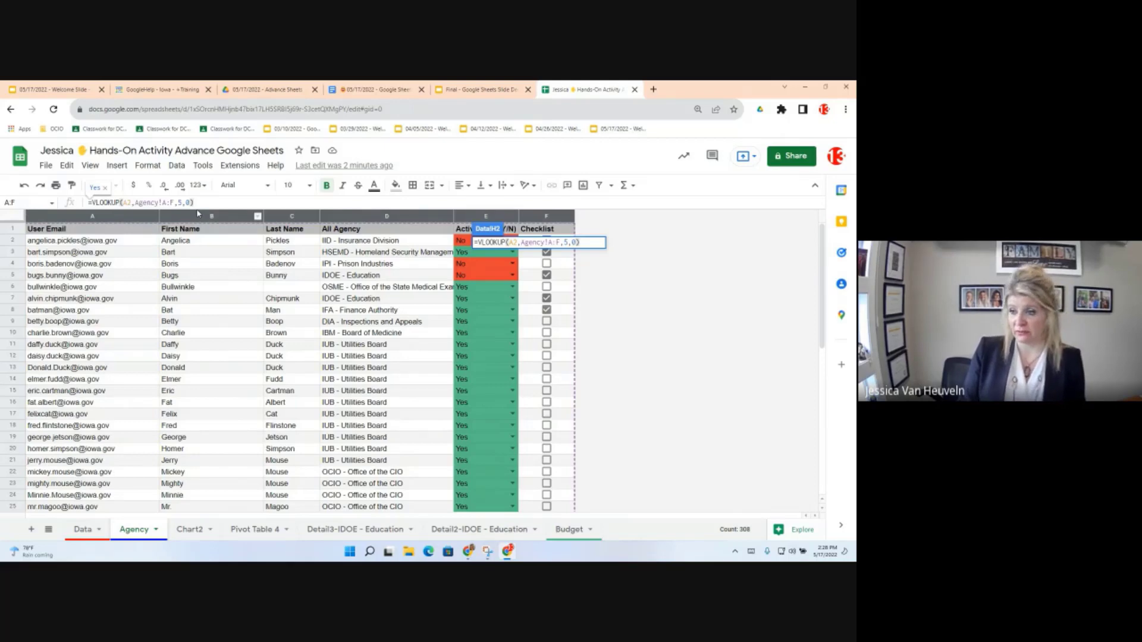
key("Return")
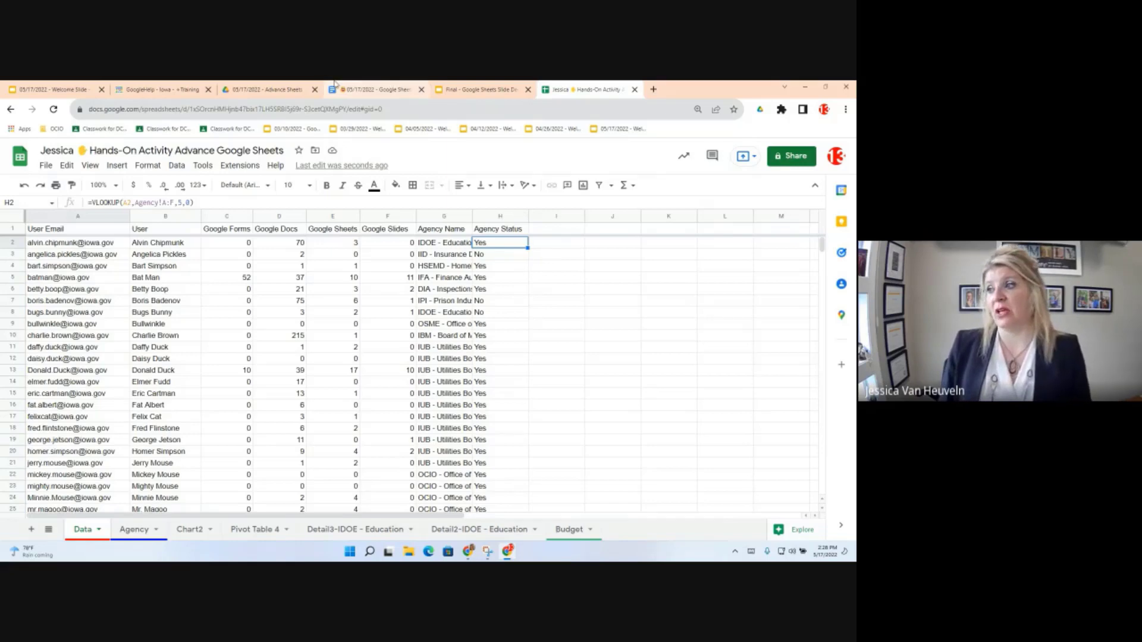
Step: Switch to the Google Sheets Objectives document
left_click(375, 89)
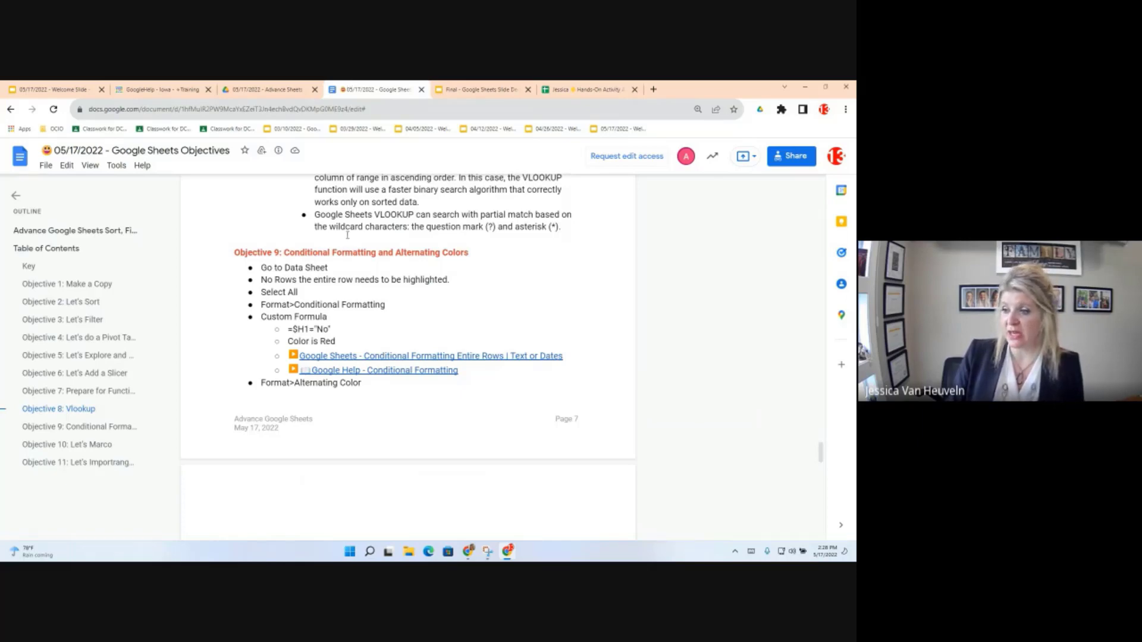
Step: Highlight Objective 9's custom formula =$H1="No", then return to the activity spreadsheet
left_click_drag(330, 329, 261, 318)
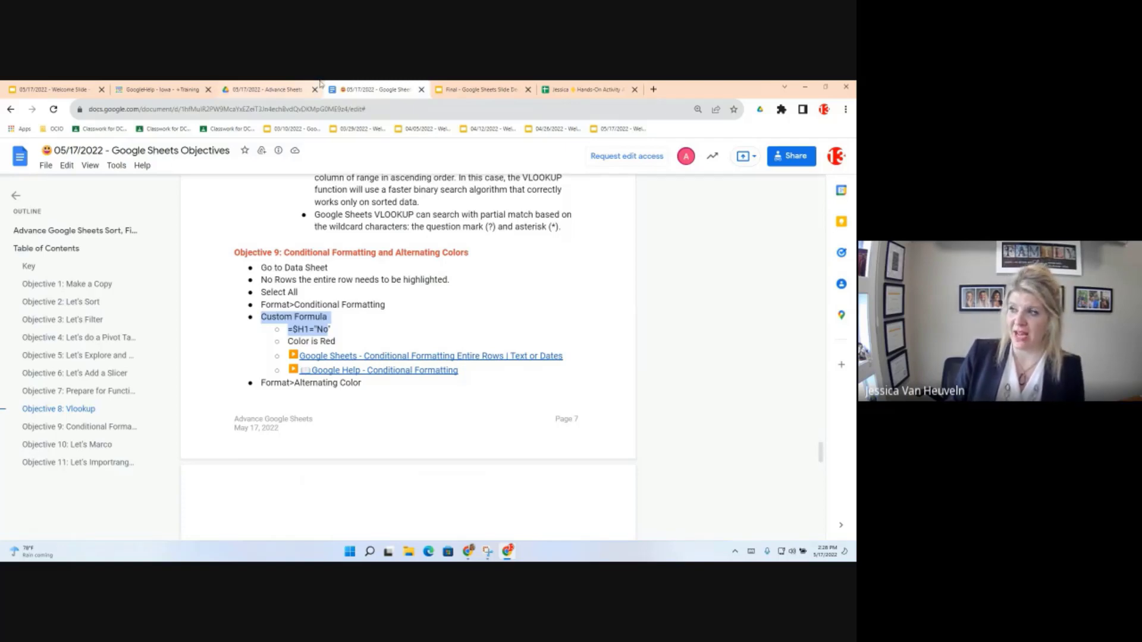
left_click(576, 86)
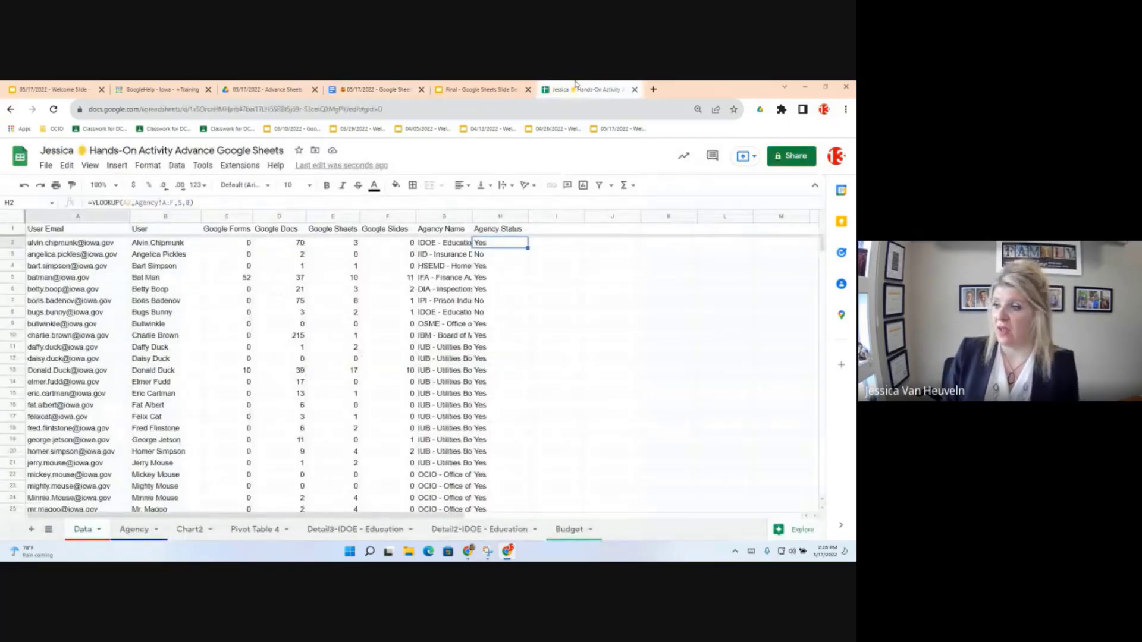
Step: Check G7's agency lookup, then select the whole Data table A1:H56 from A1
left_click(438, 303)
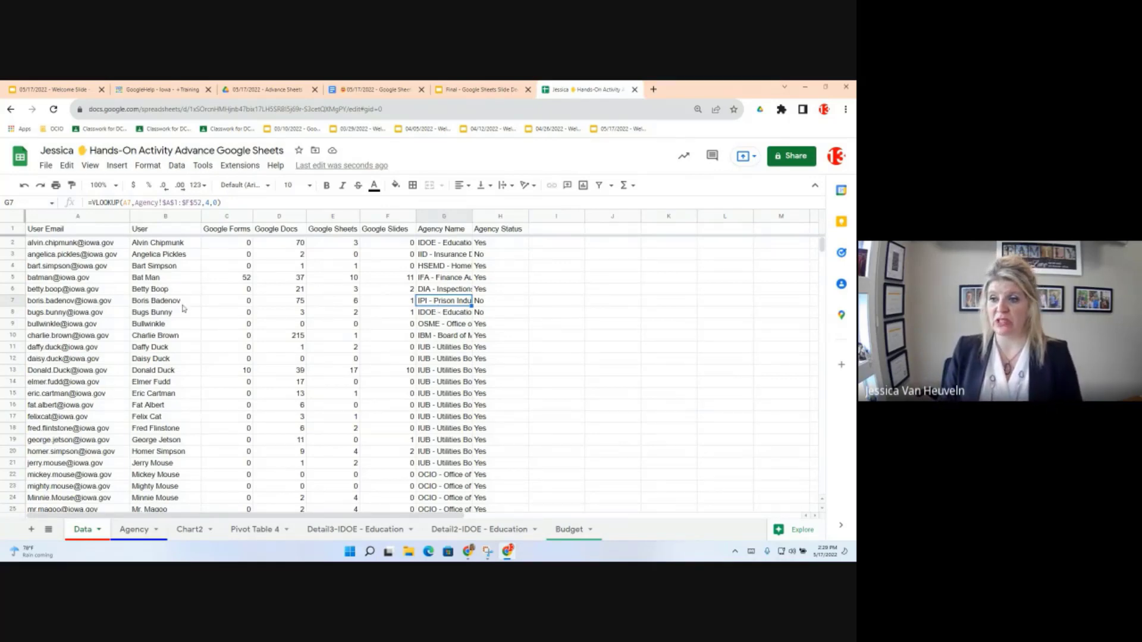
left_click(69, 232)
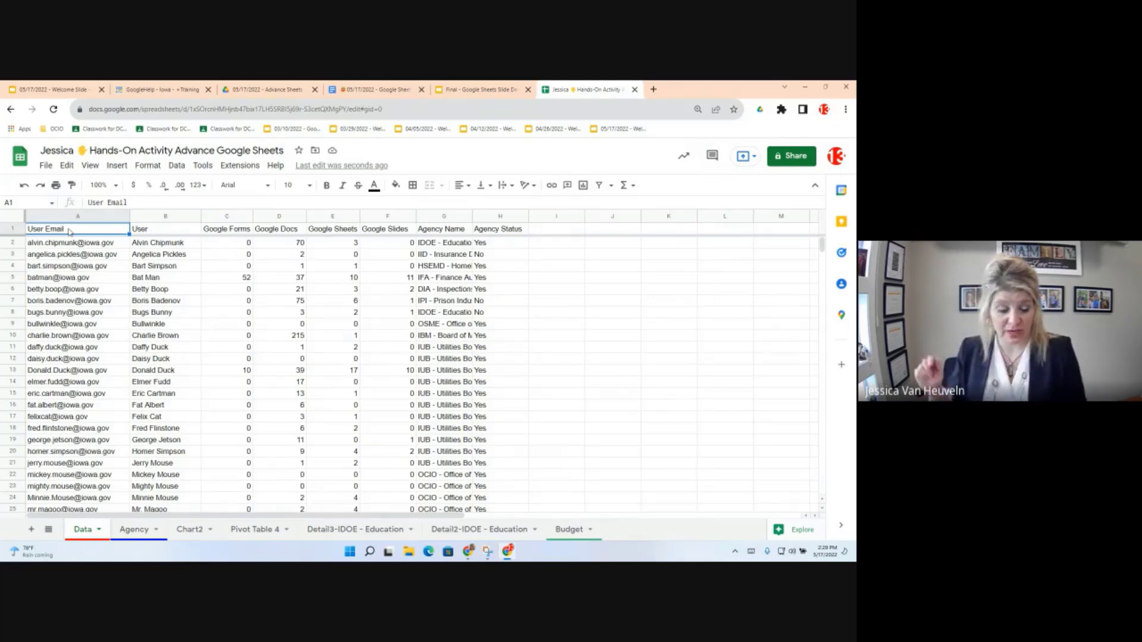
key("ctrl+a")
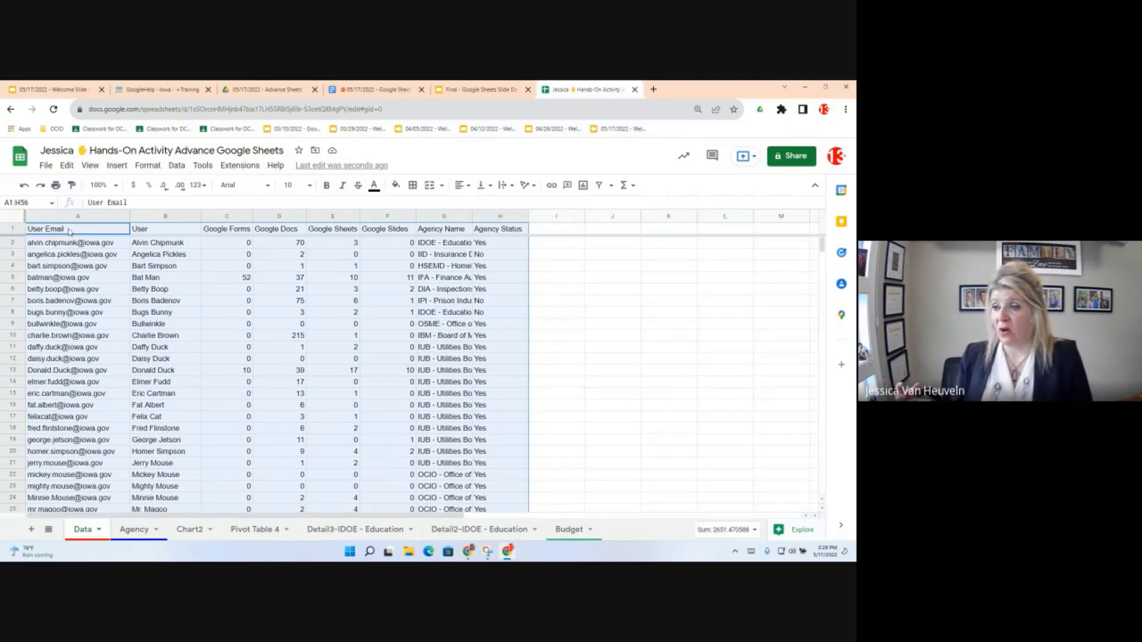
Step: Open Format > Conditional formatting for the A1:H56 range
left_click(151, 169)
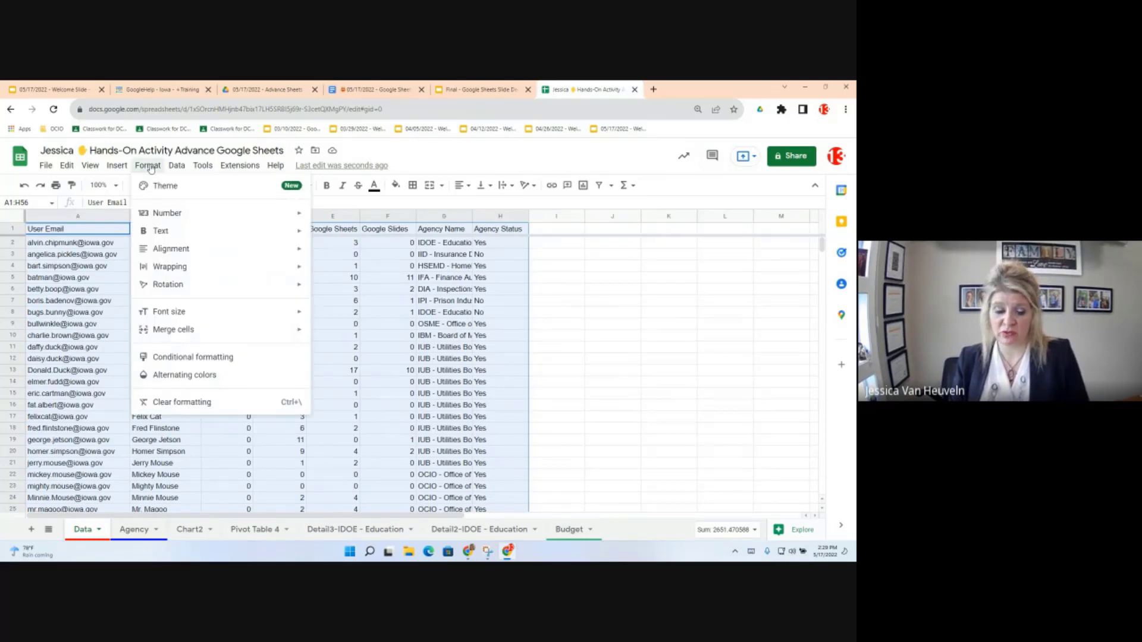
left_click(196, 357)
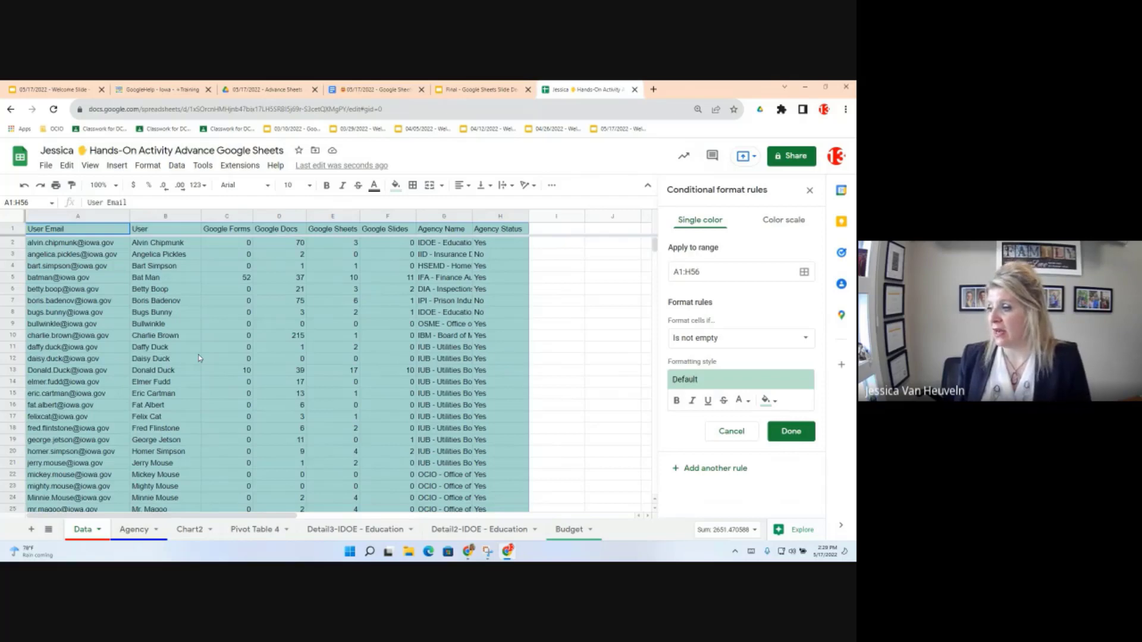
Step: Set the A1:H56 rule's condition to "Custom formula is" and focus the formula box
left_click(737, 336)
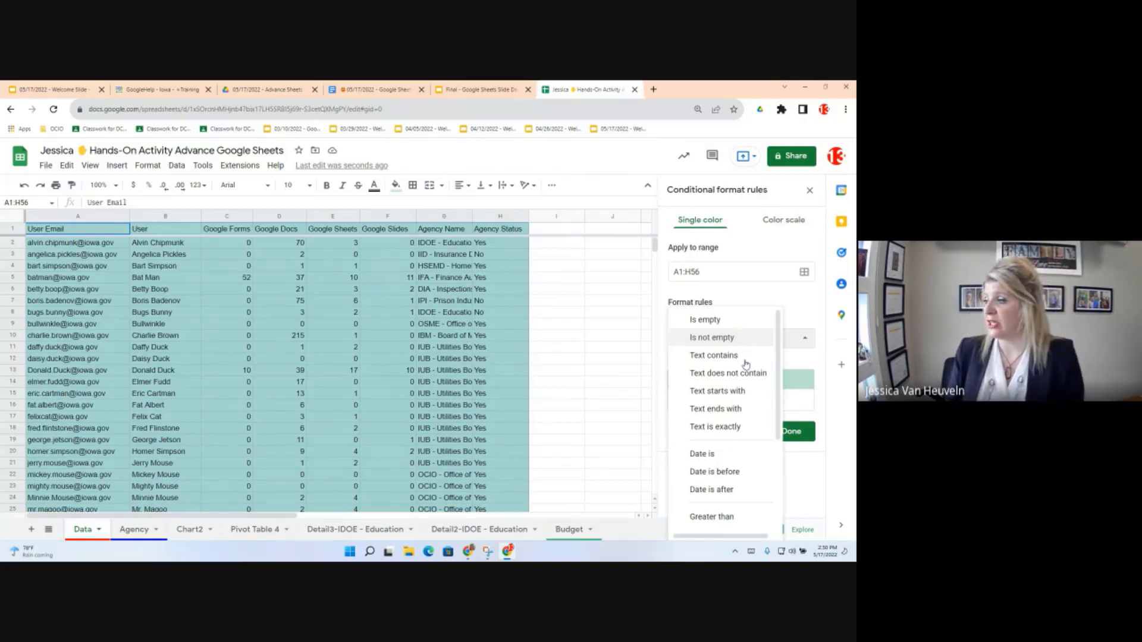
left_click(808, 443)
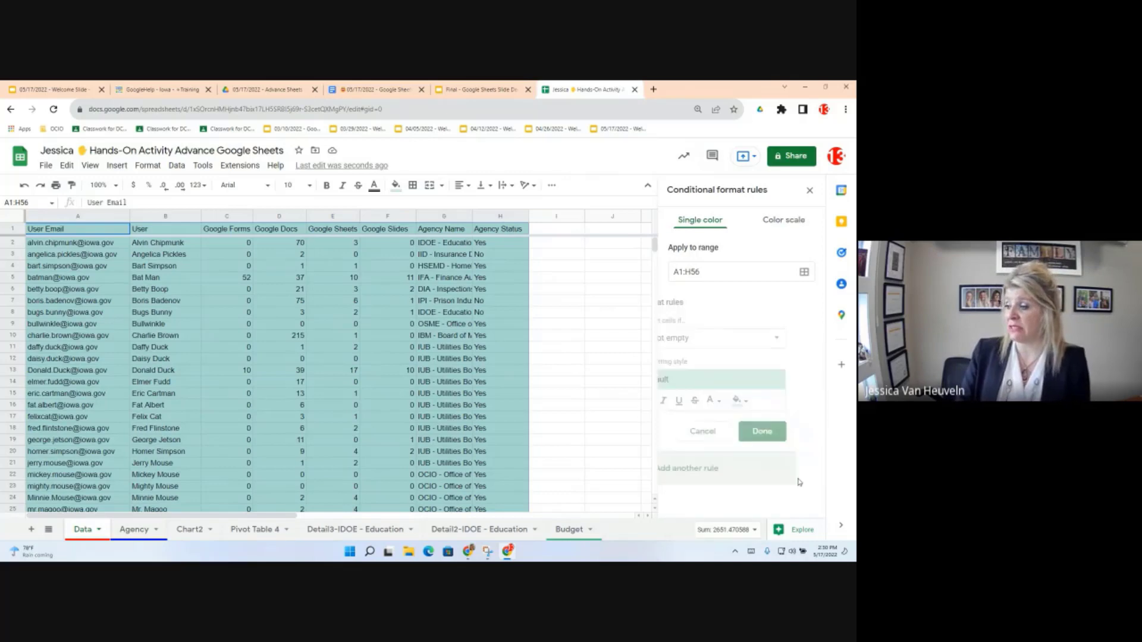
left_click(799, 481)
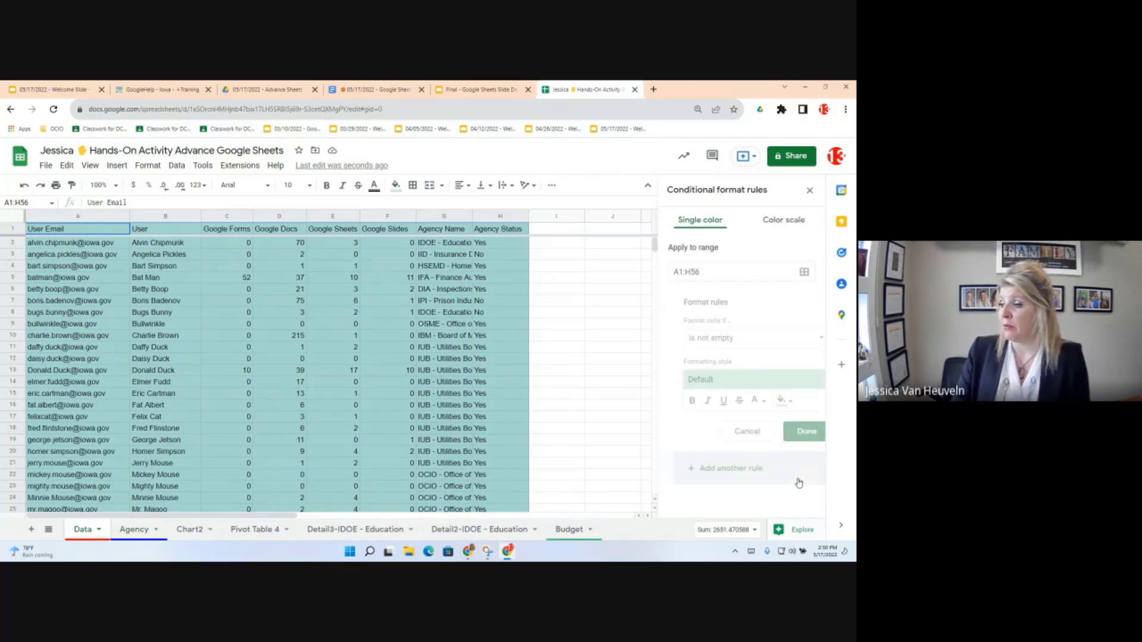
left_click(713, 338)
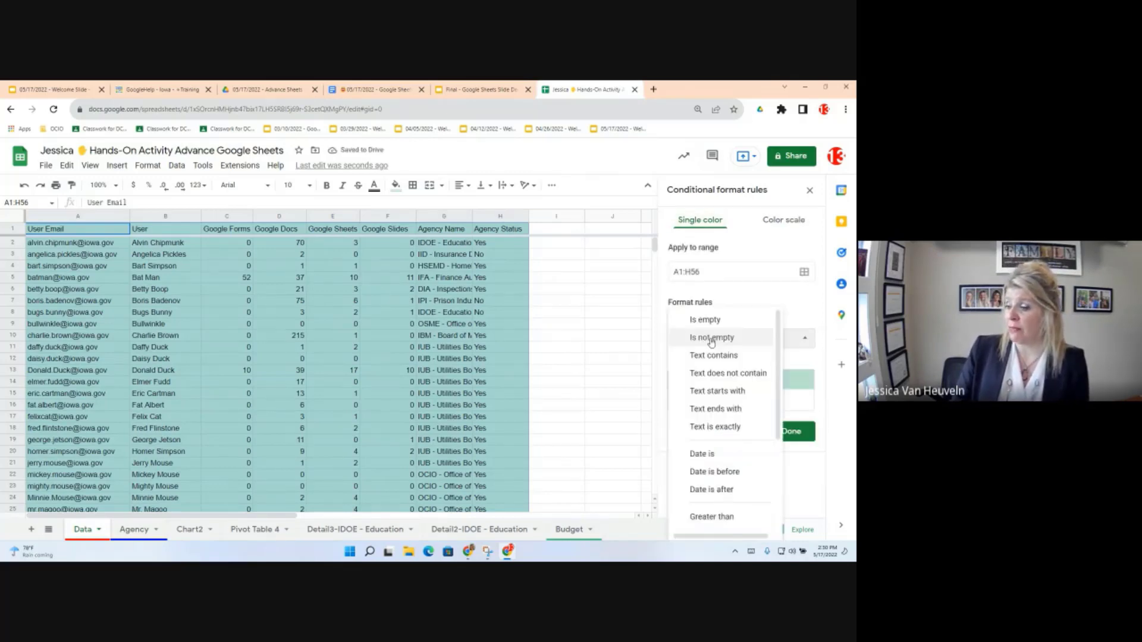
scroll(717, 475, "down", 3)
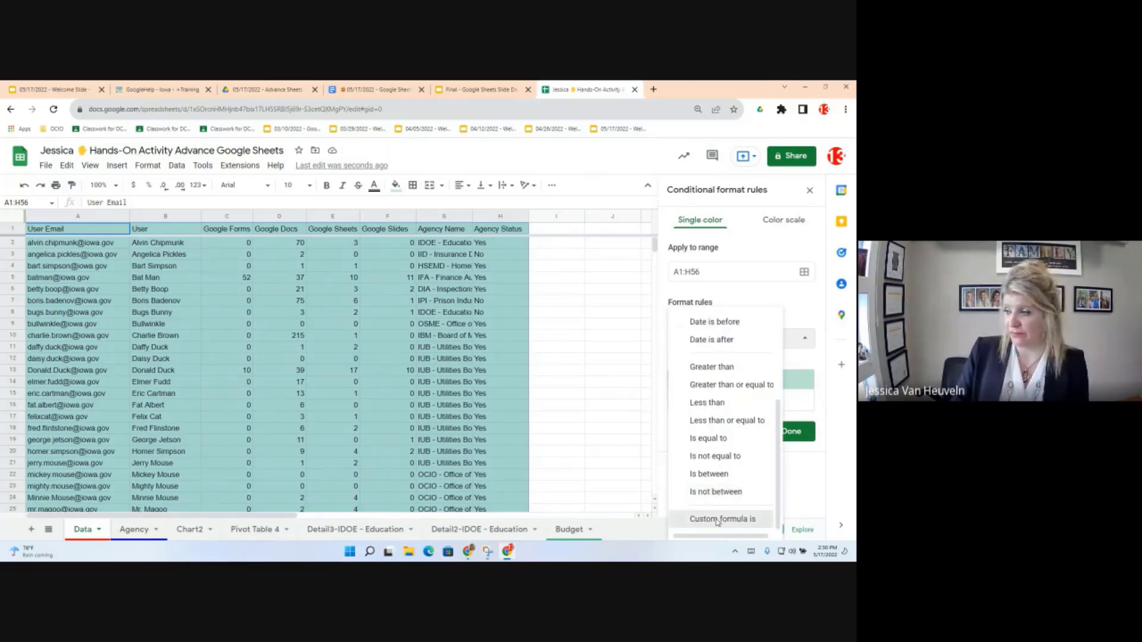
left_click(718, 519)
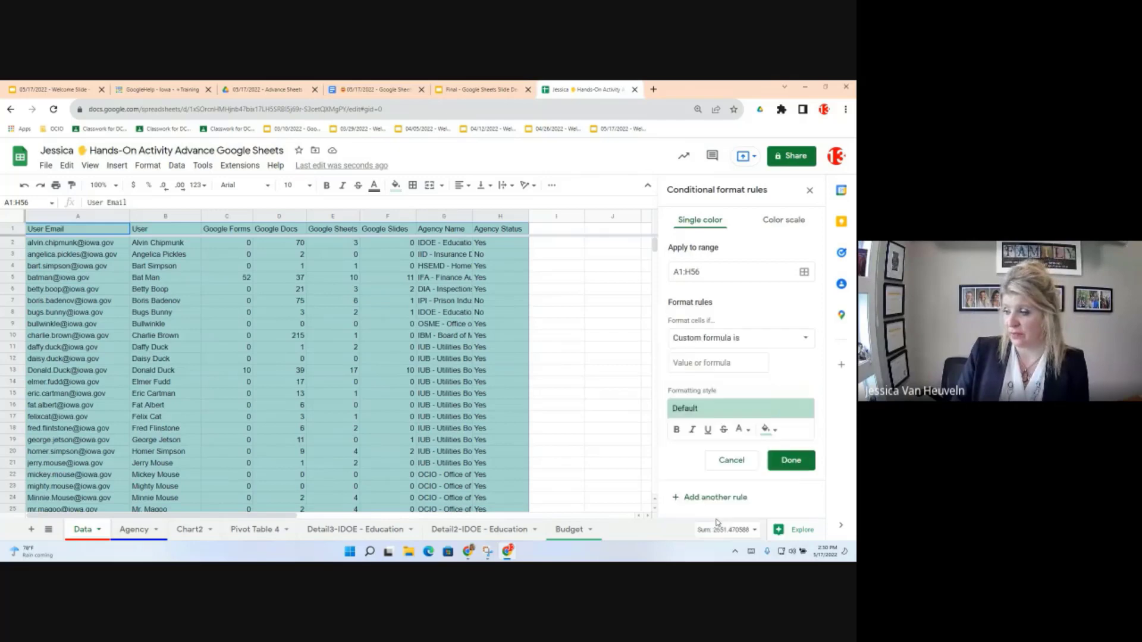
left_click(695, 358)
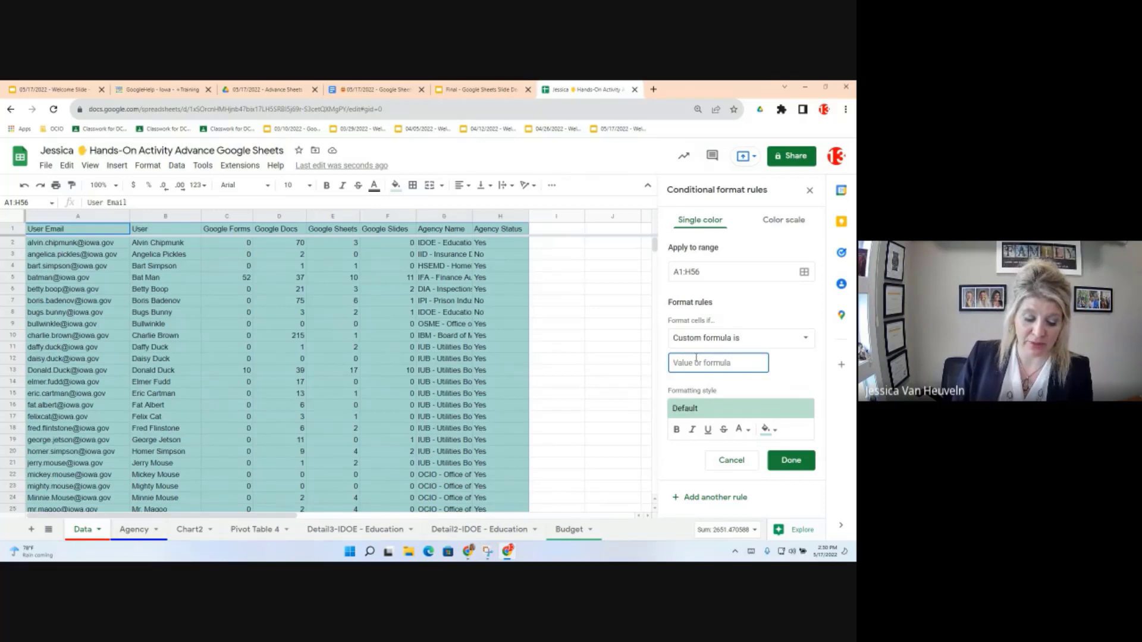
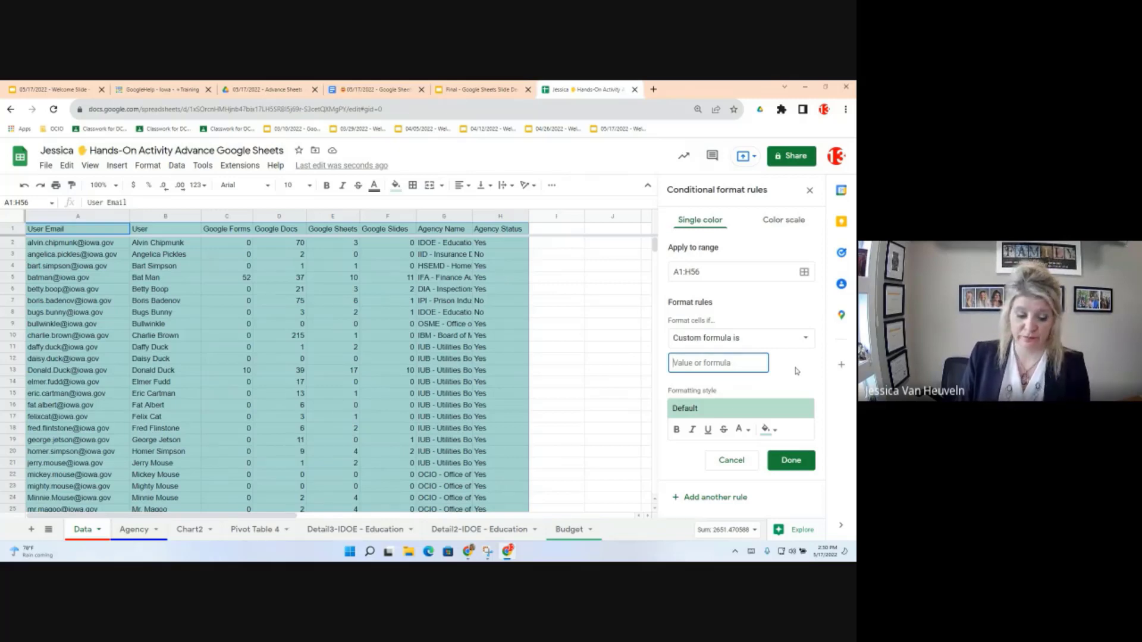
Step: Enter the custom formula =$H1="No", choose red fill, and save the rule
type("=$")
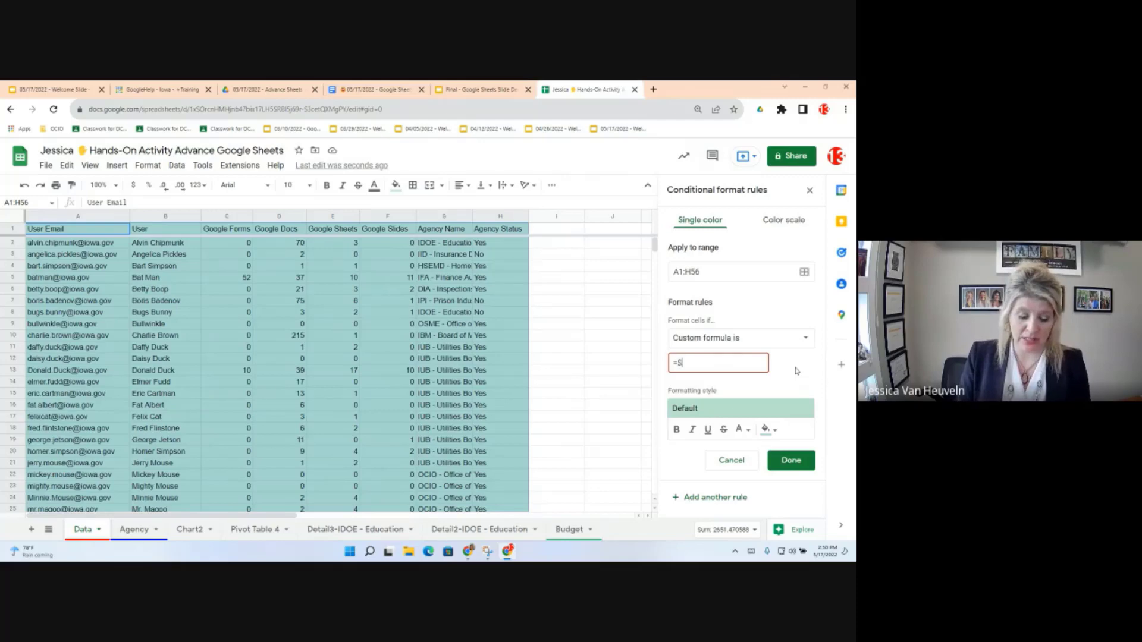
type("H1")
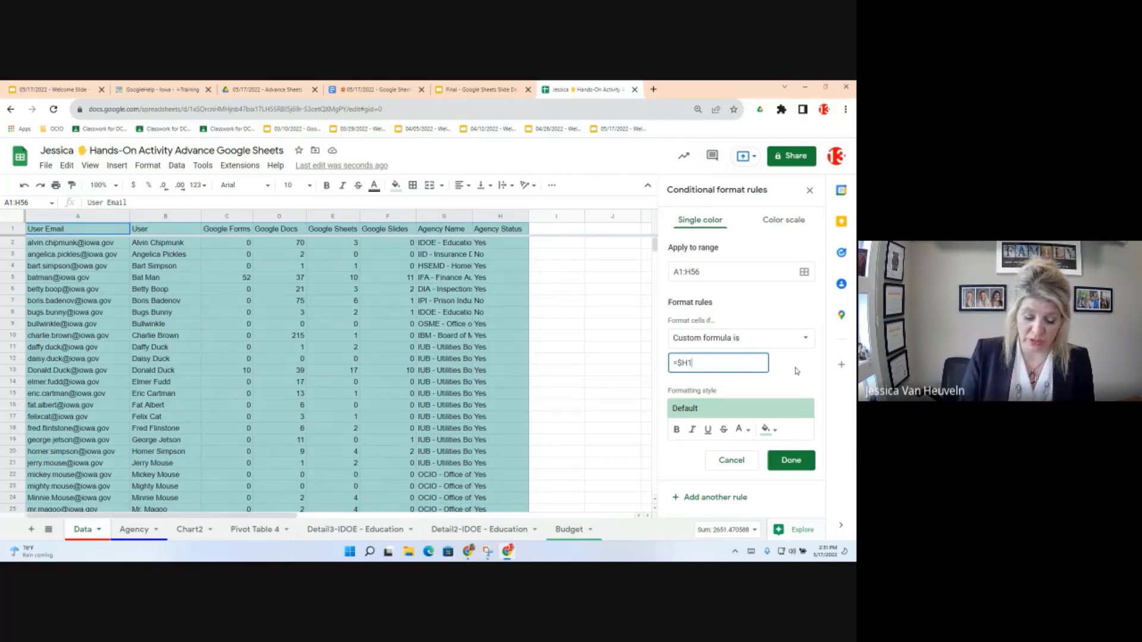
type("=")
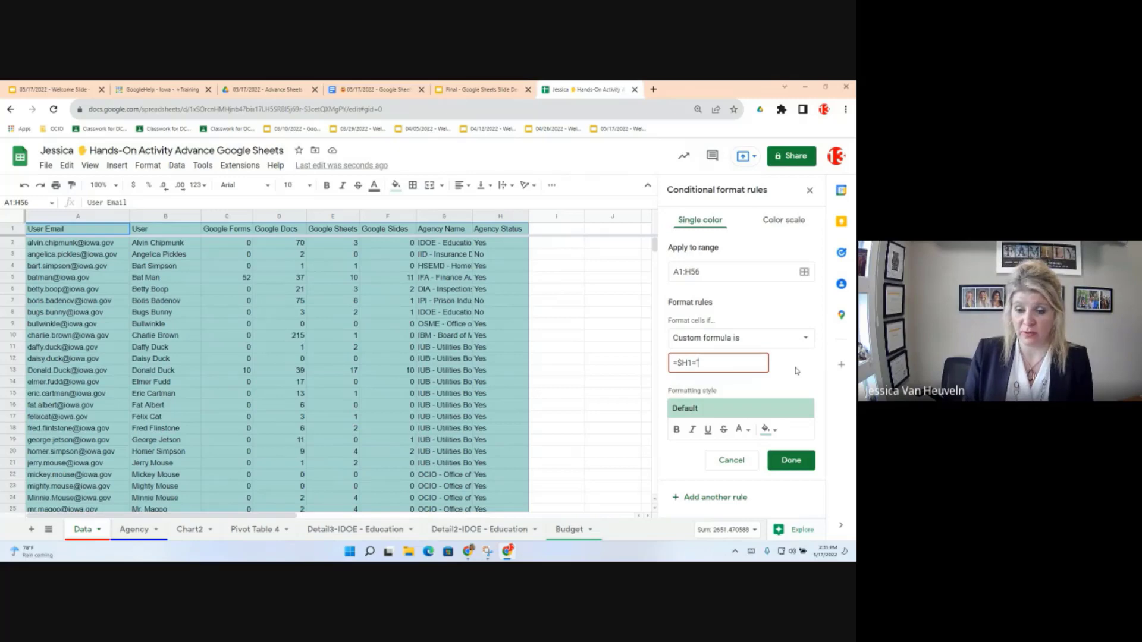
type("N")
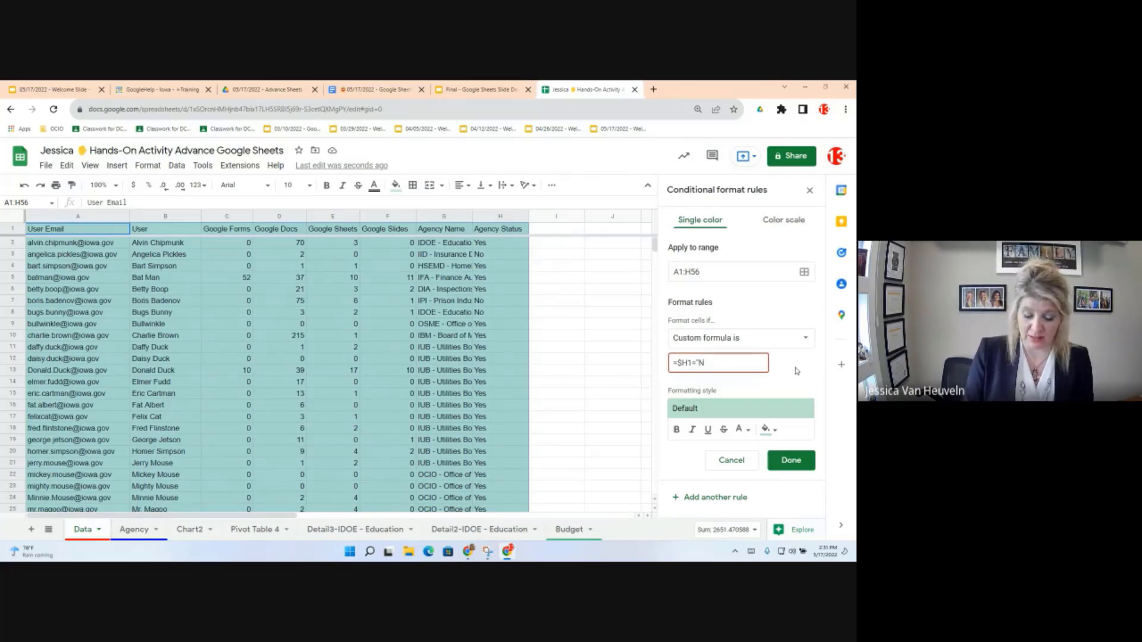
type("o")
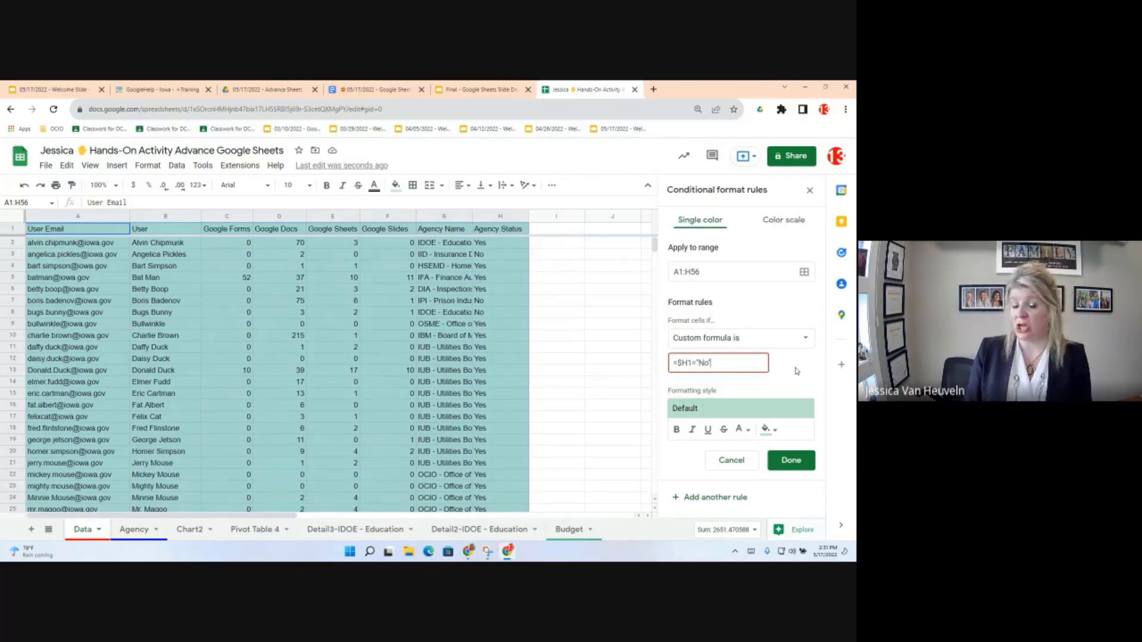
type("\"")
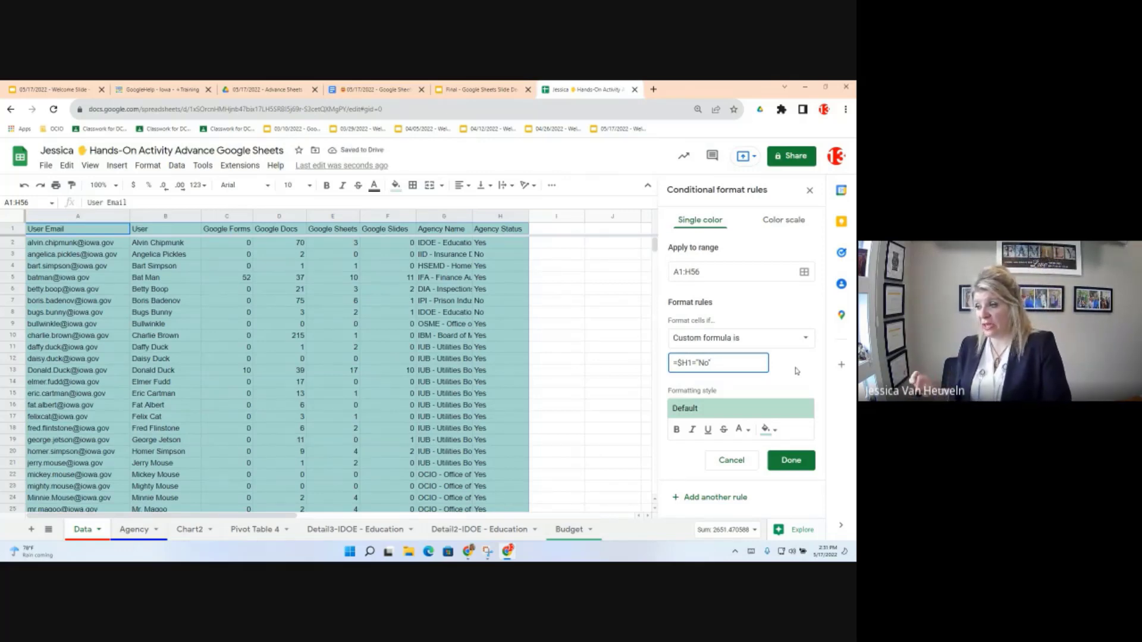
left_click(770, 430)
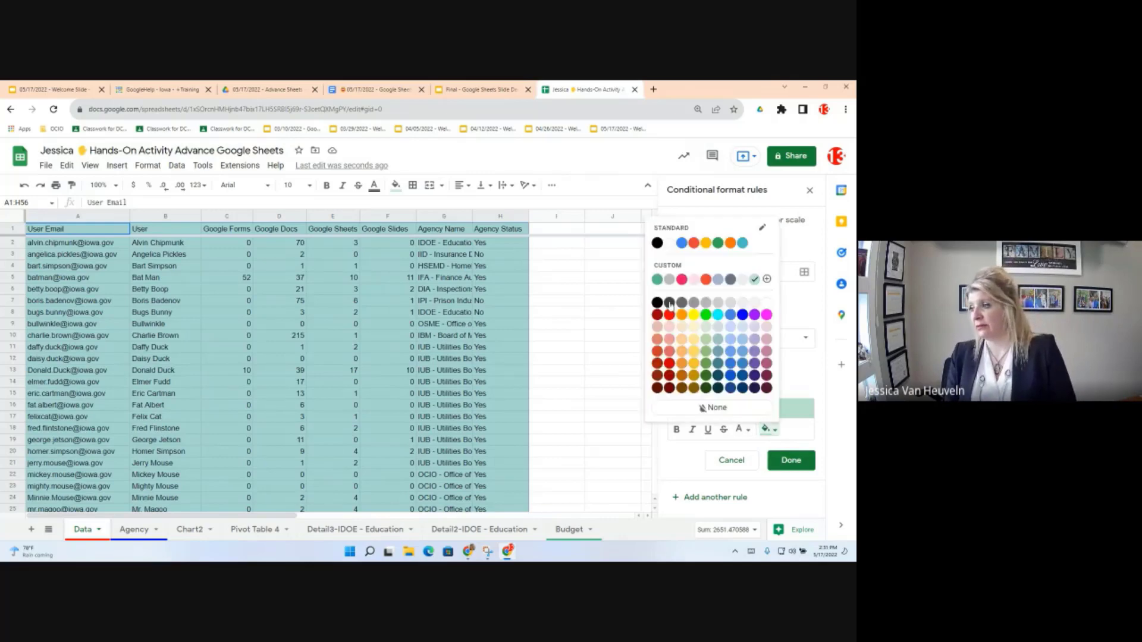
left_click(693, 244)
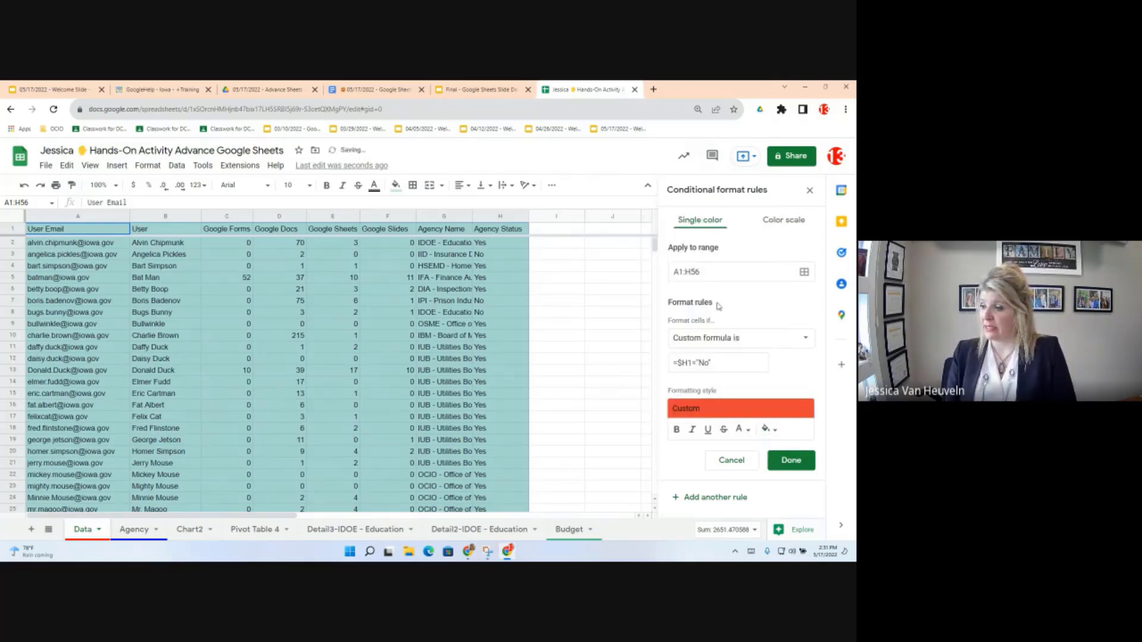
left_click(792, 461)
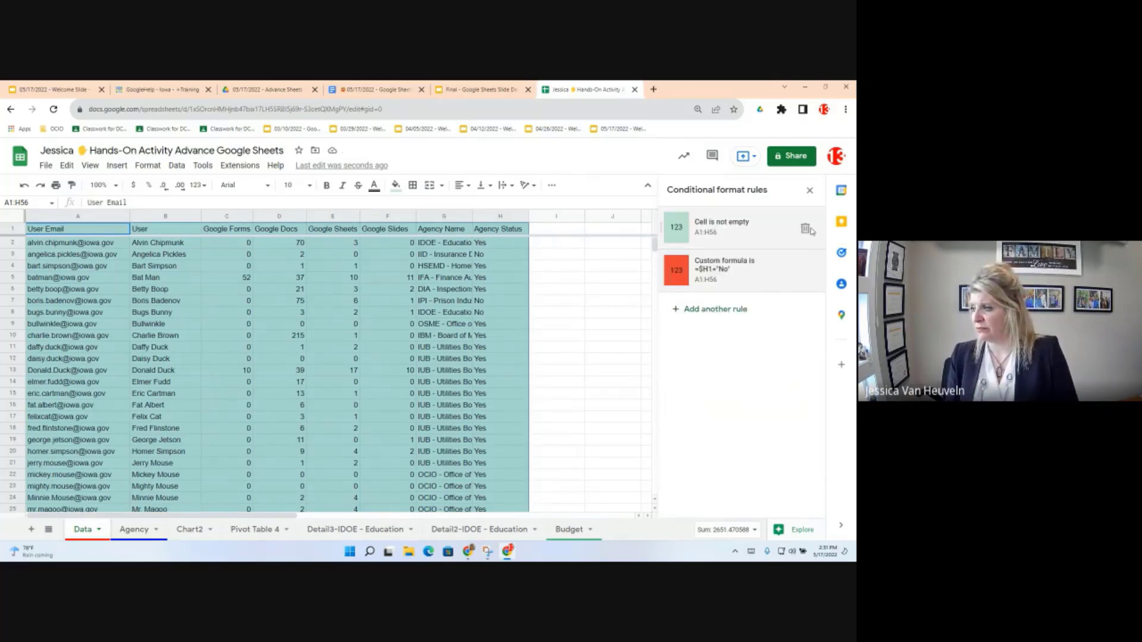
Step: Delete the first 'Cell is not empty' rule and close the conditional formatting panel
left_click(806, 228)
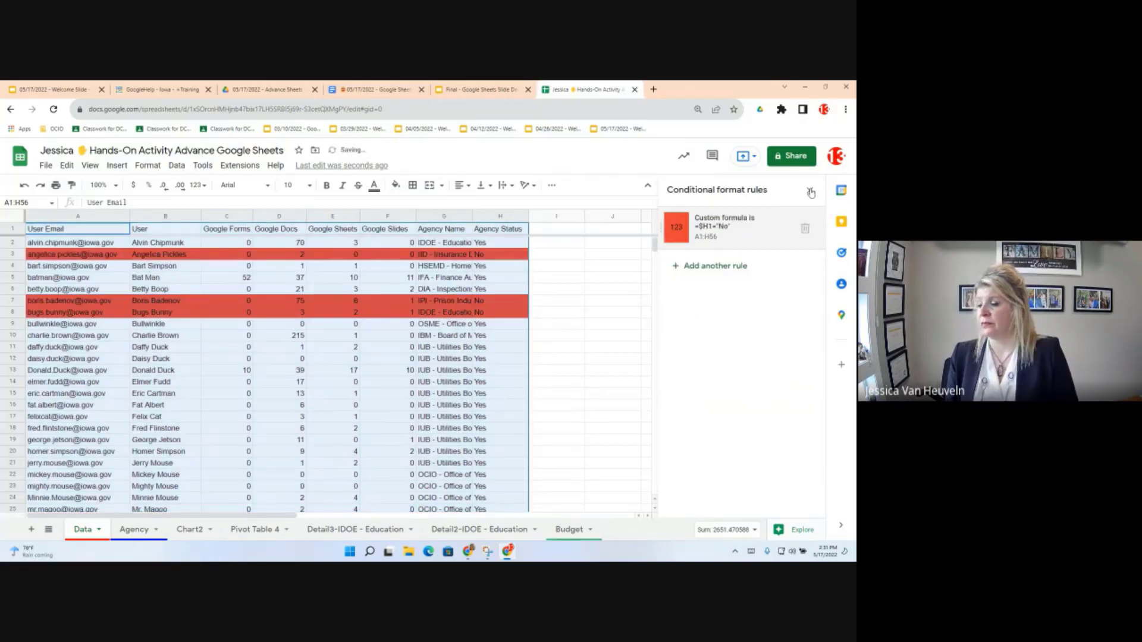
left_click(811, 192)
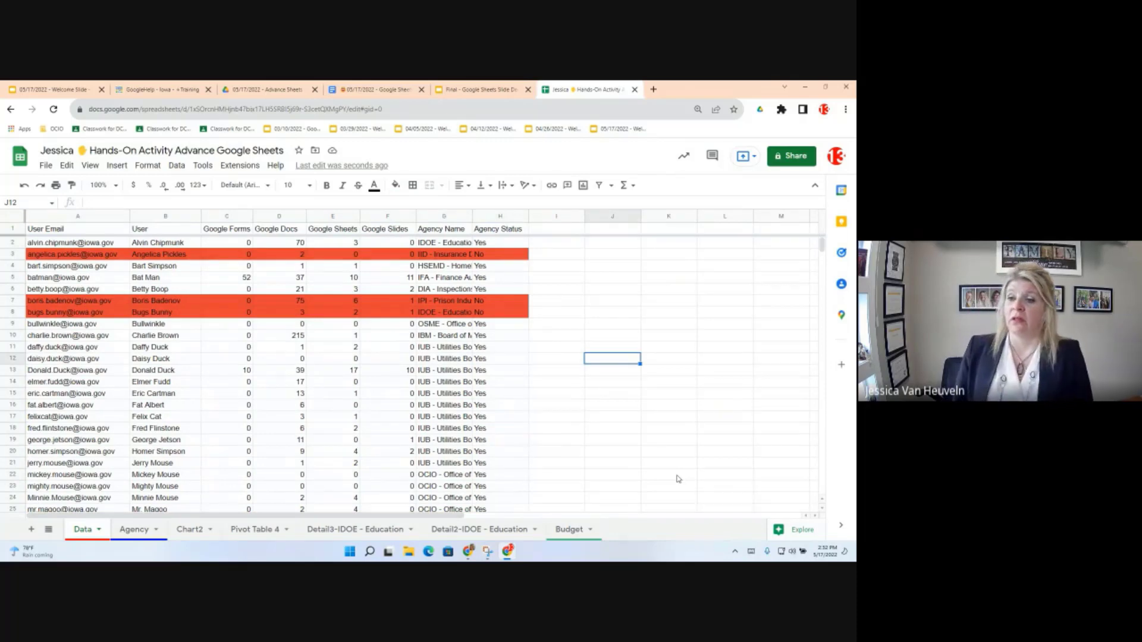
left_click(145, 168)
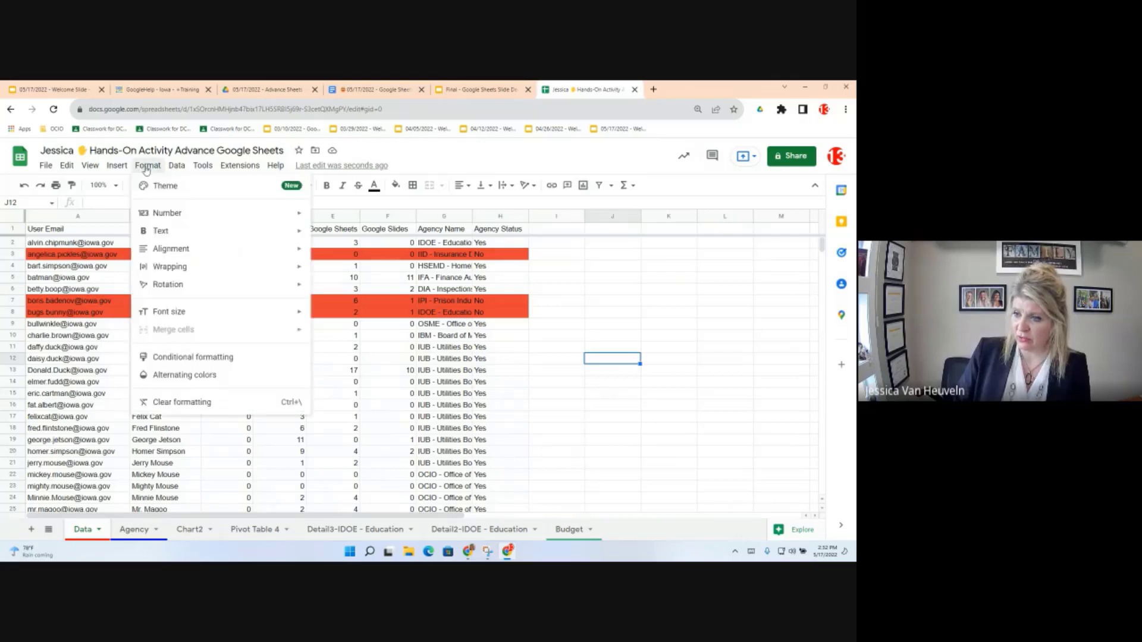
left_click(197, 362)
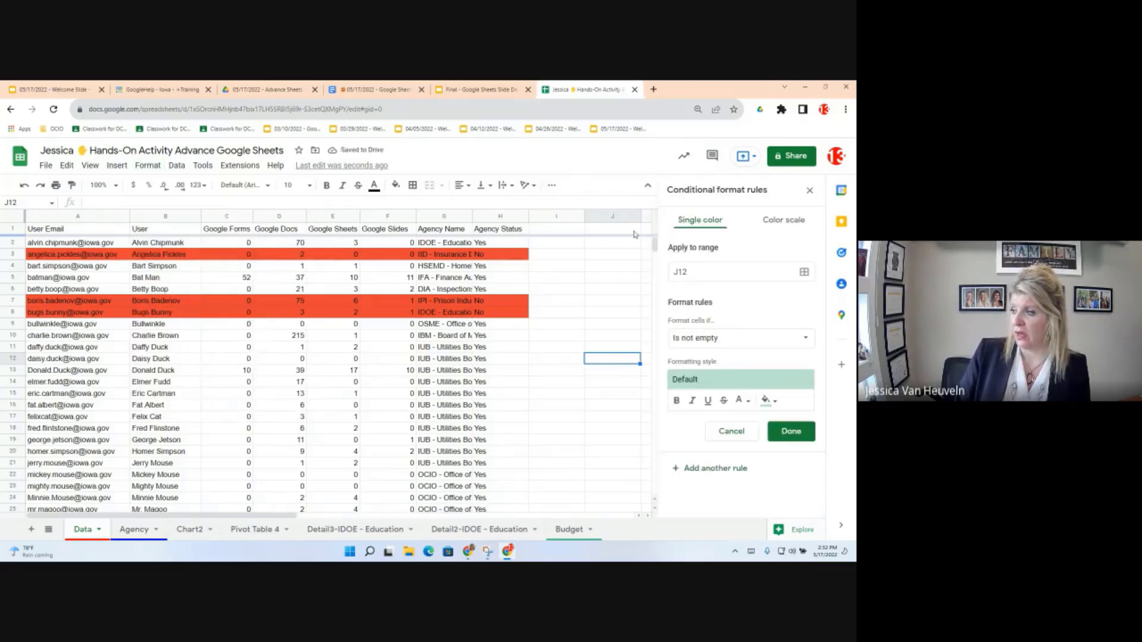
left_click(811, 193)
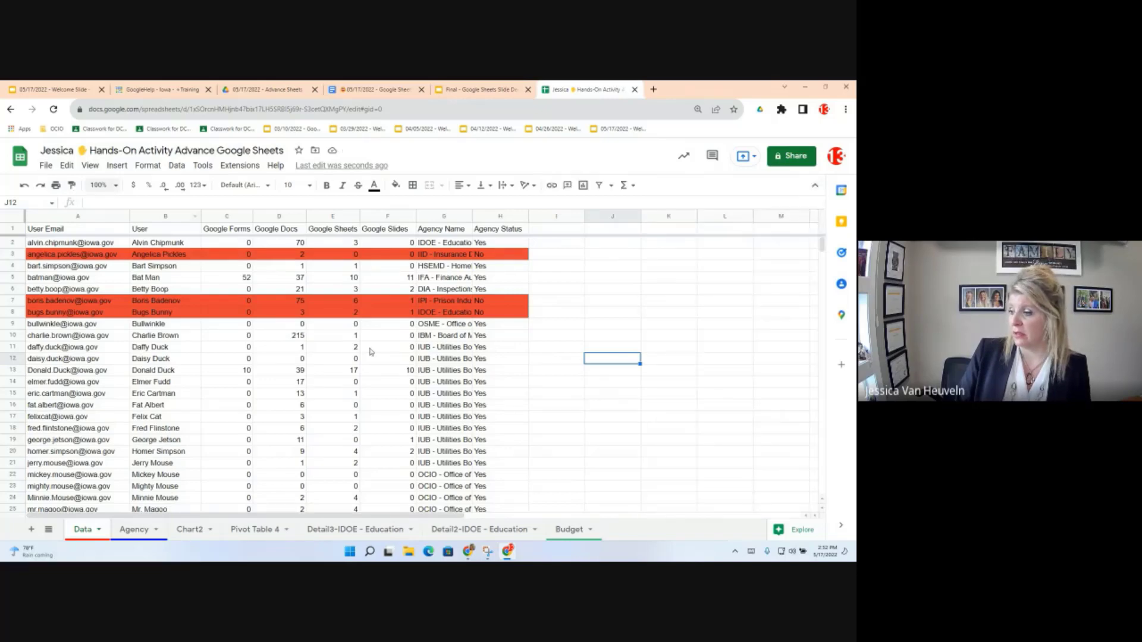
Step: Reopen Conditional formatting, delete the stray 'Cell is not empty' rule on J12, and close it
left_click(144, 166)
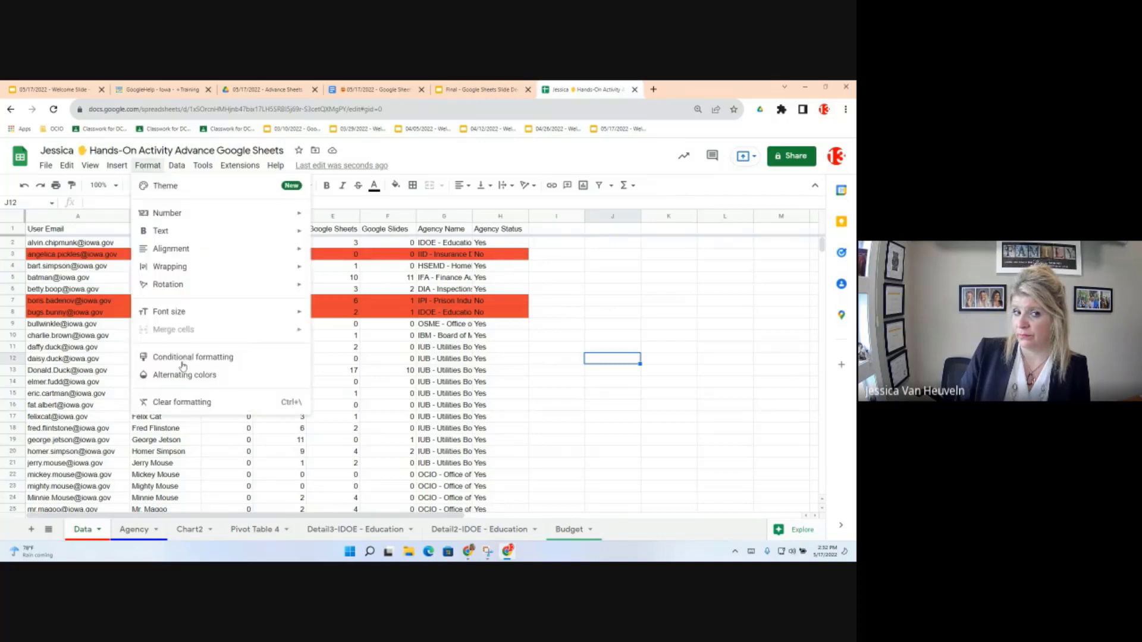
left_click(183, 358)
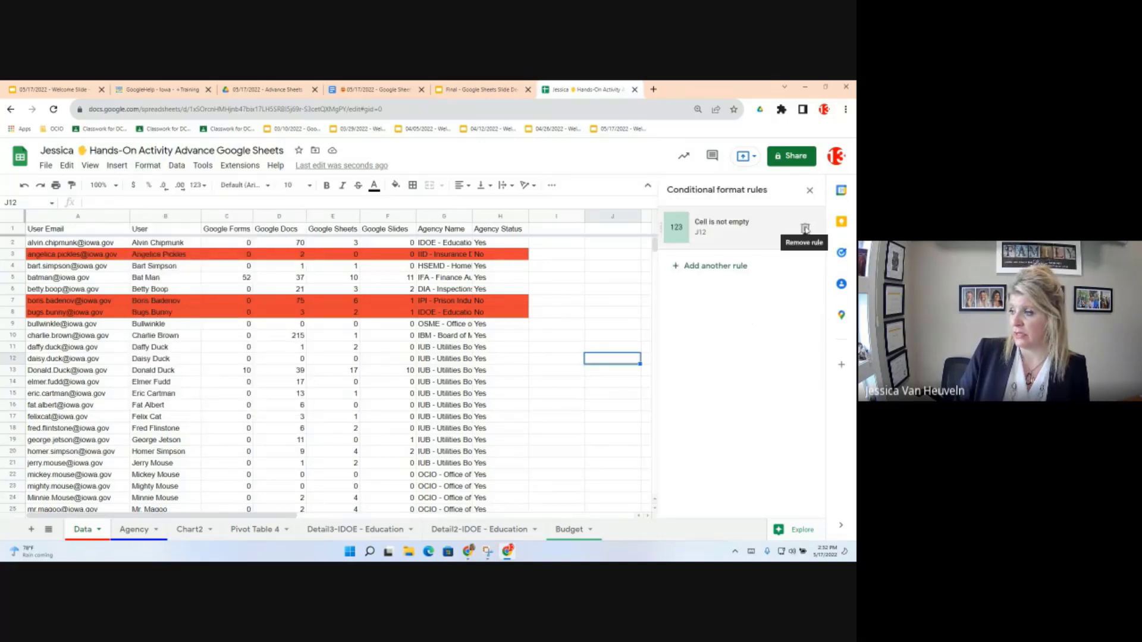
left_click(805, 229)
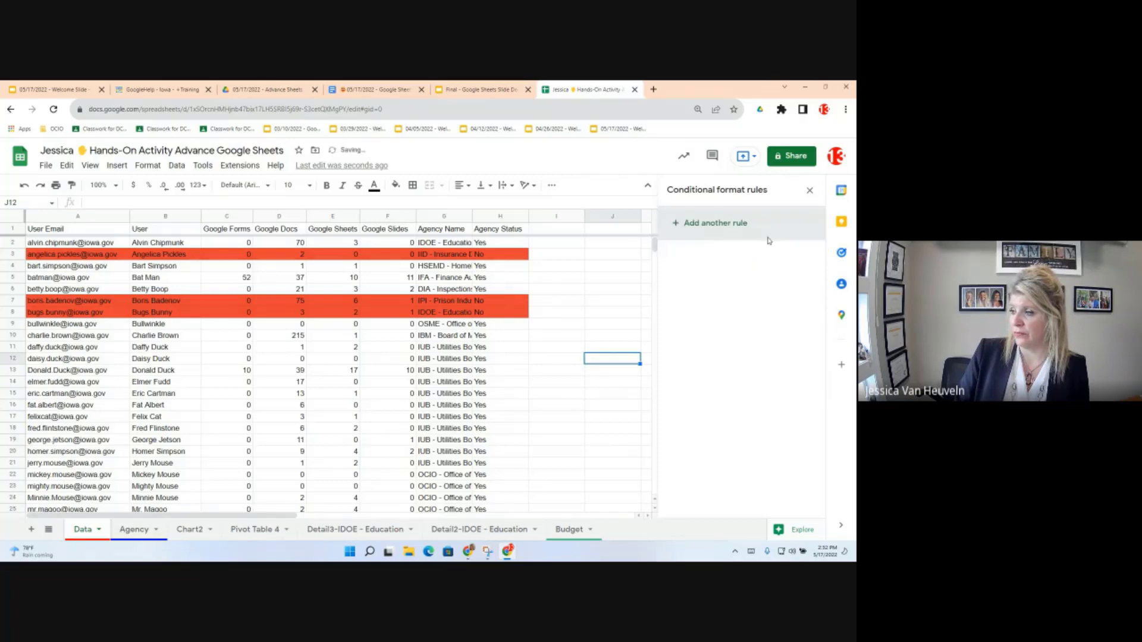
left_click(809, 190)
left_click(556, 370)
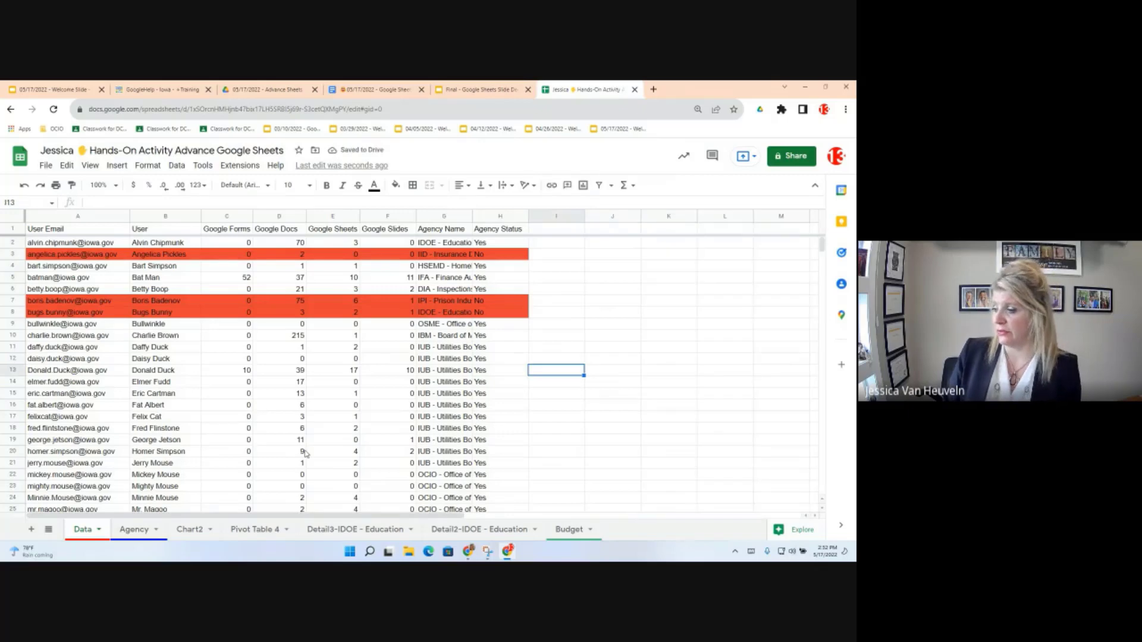
Step: Check that H7 uses a VLOOKUP on the Agency sheet, then switch to the Objectives document
left_click(280, 302)
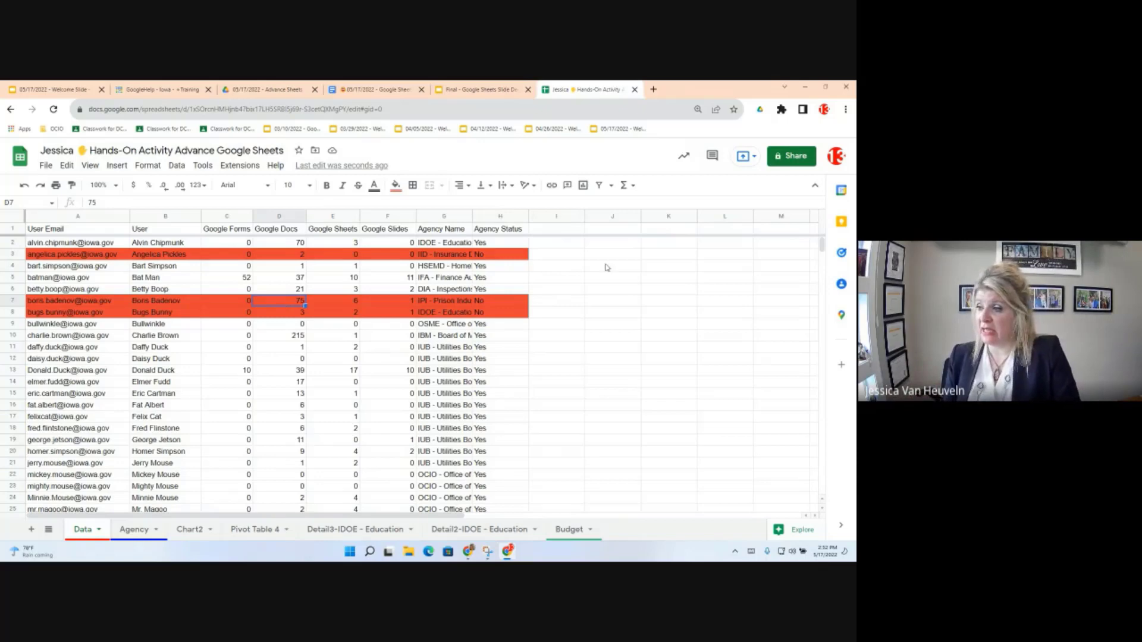
left_click(498, 305)
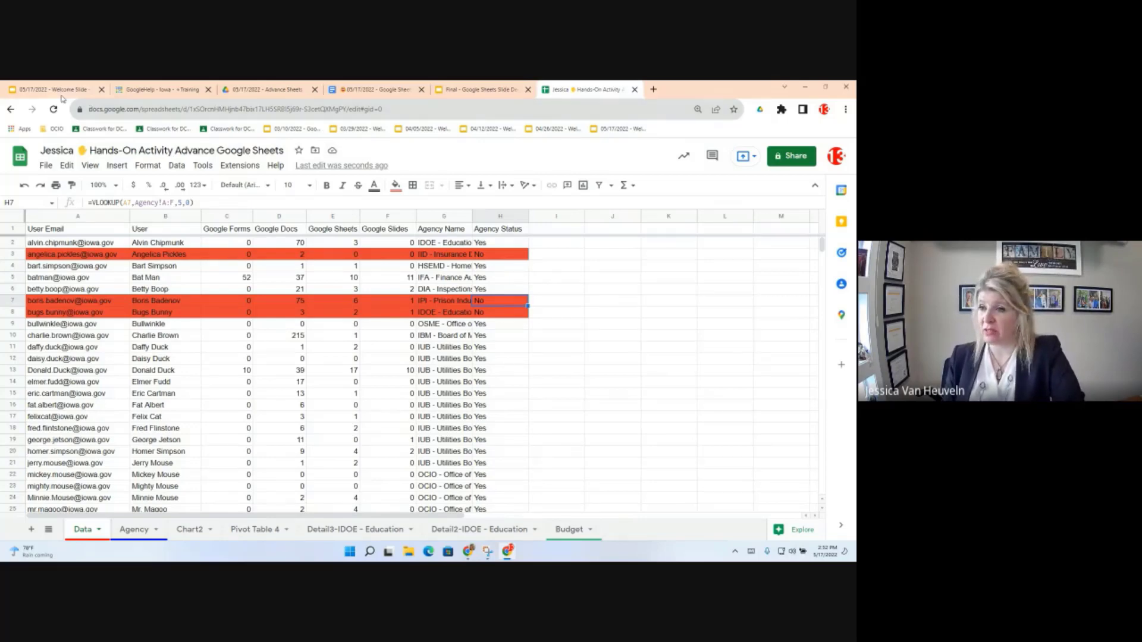
left_click(361, 89)
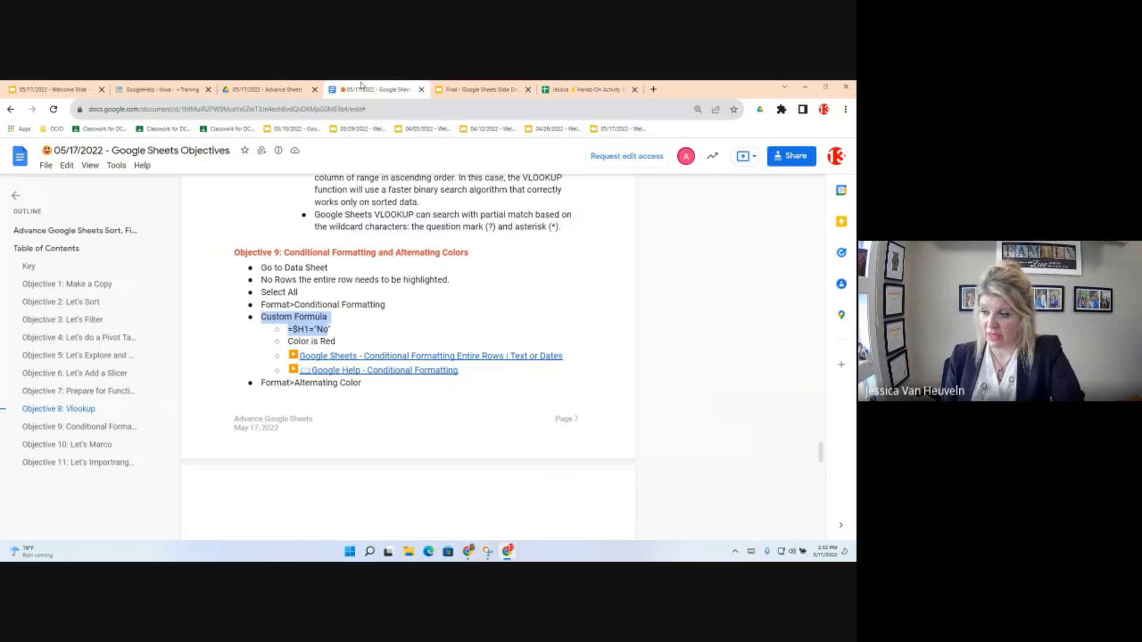
Step: View the Google Help conditional formatting link, highlight =$H1="No", and return to the spreadsheet
left_click(360, 369)
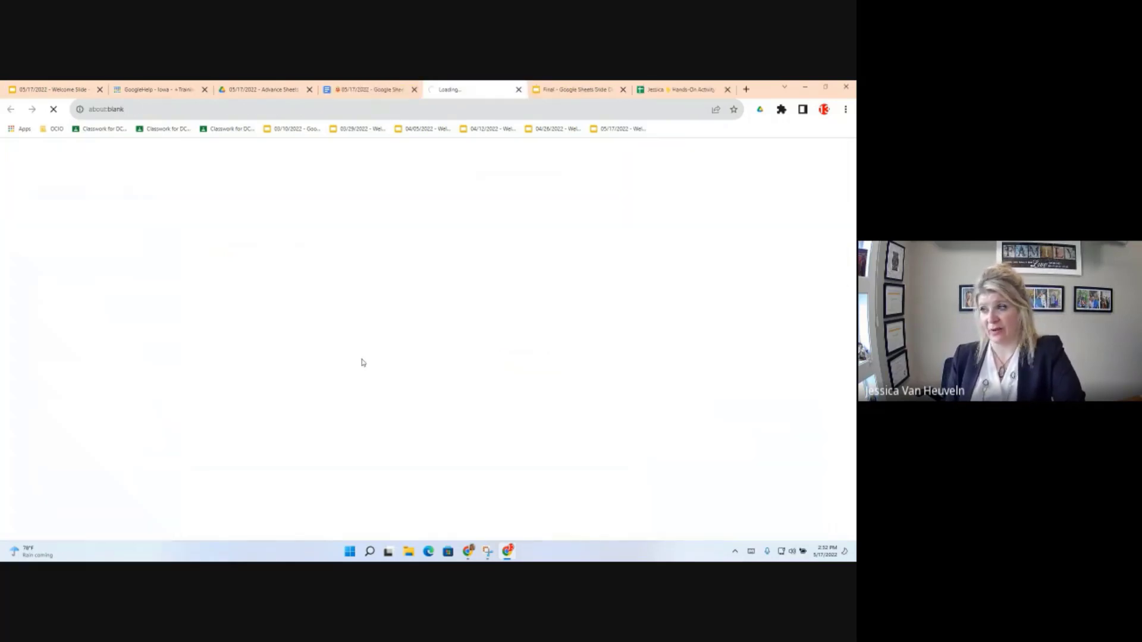
left_click(519, 90)
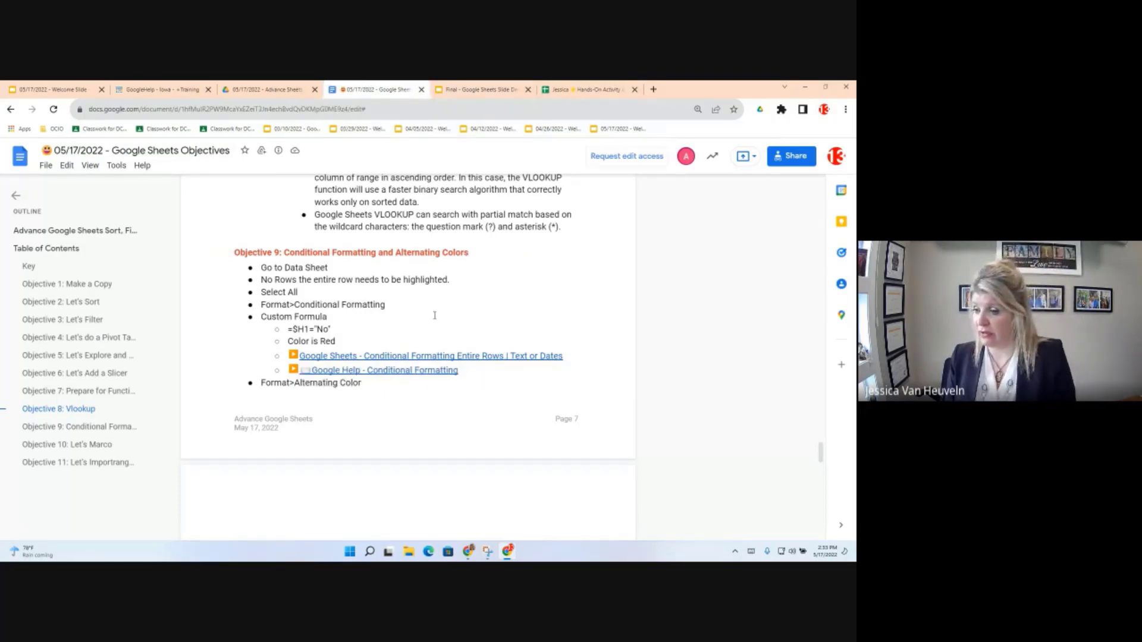
left_click_drag(332, 331, 288, 331)
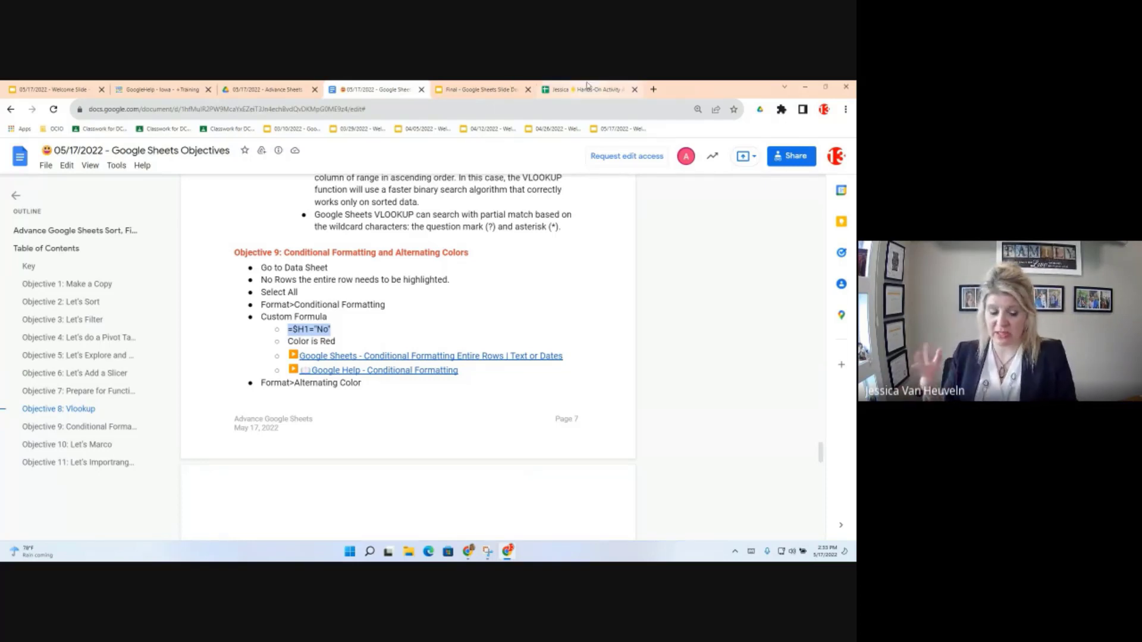
left_click(587, 86)
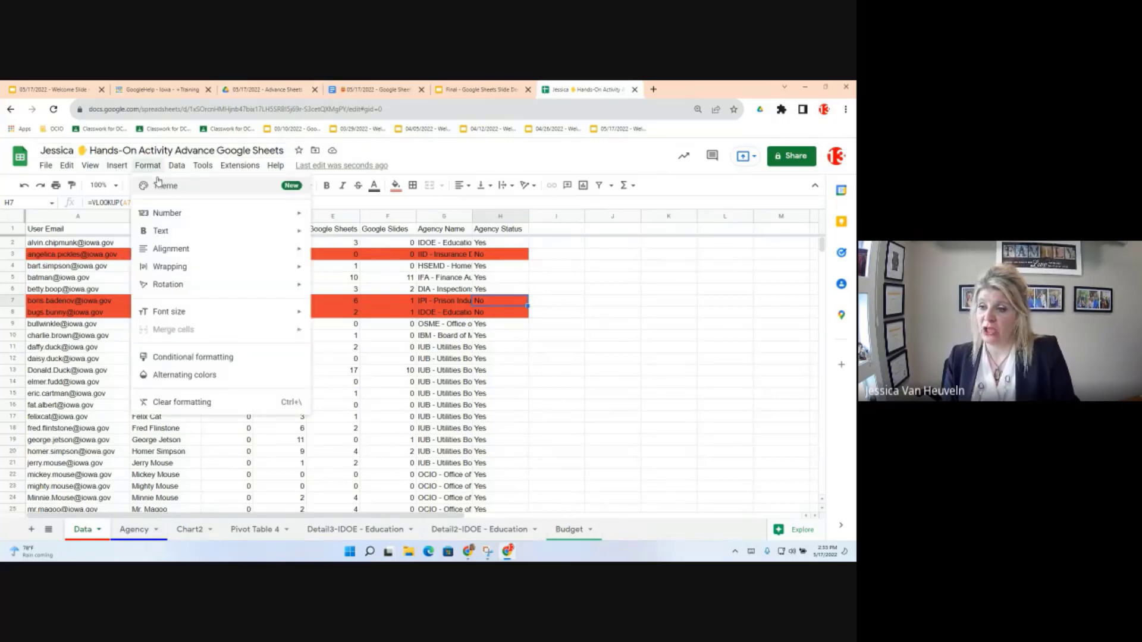
Step: Apply the default blue alternating colours style to A1:H56 via Format > Alternating colors
left_click(186, 376)
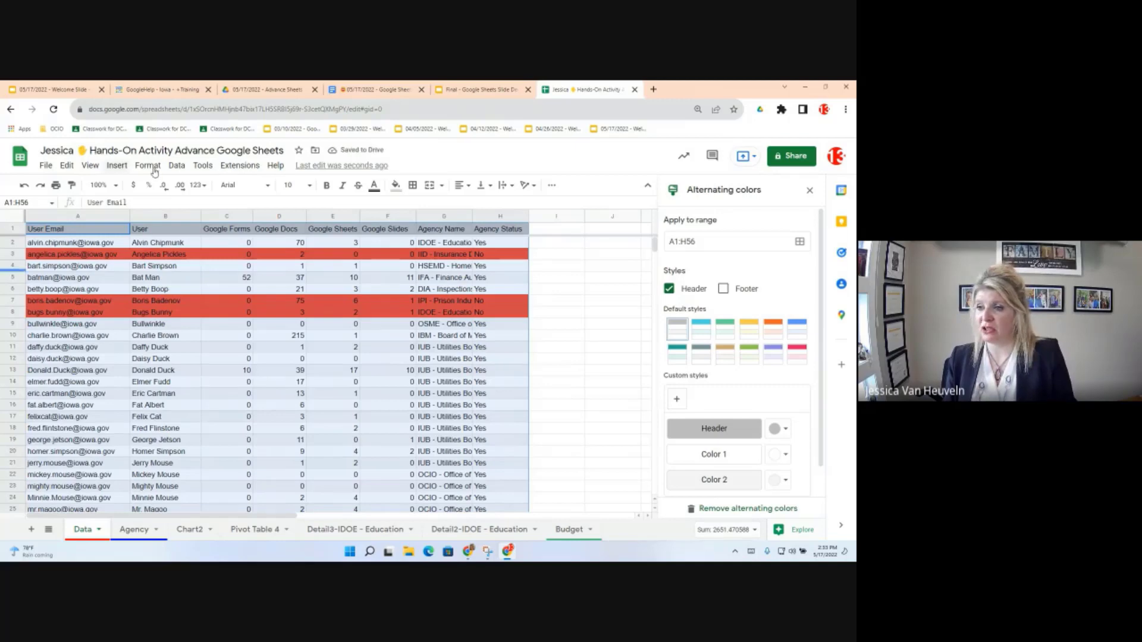
left_click(148, 166)
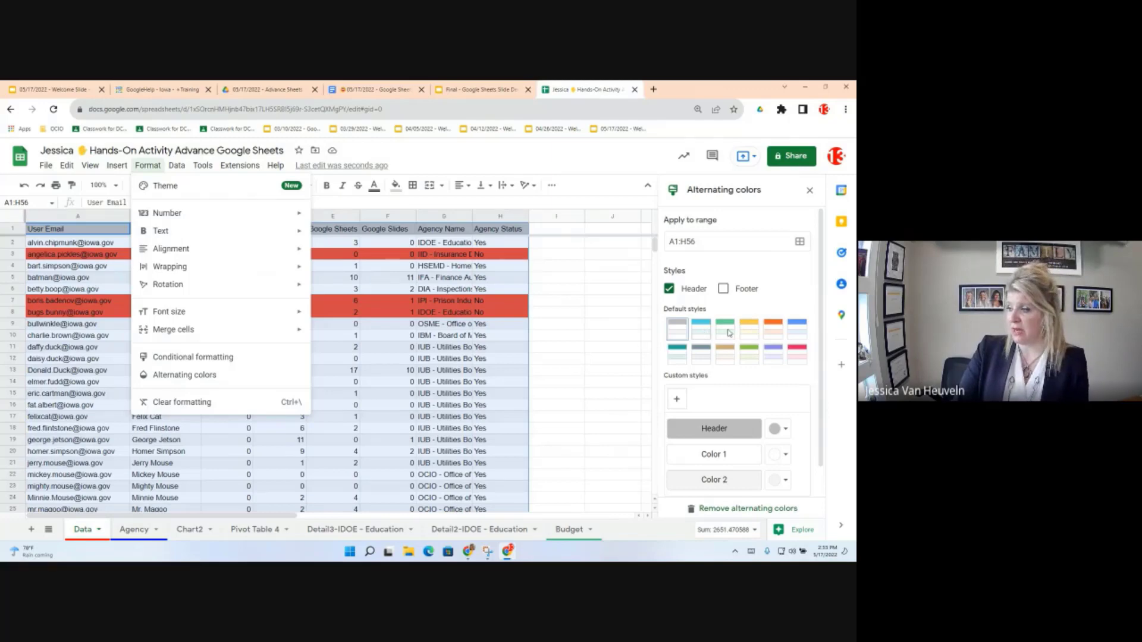
left_click(802, 330)
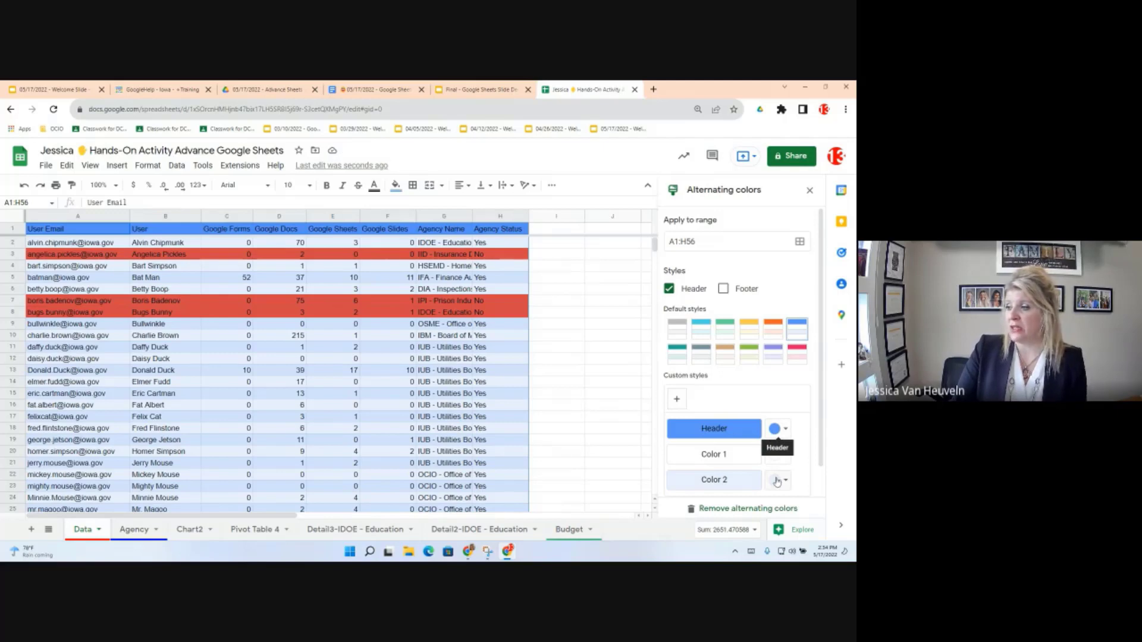
scroll(776, 482, "down", 1)
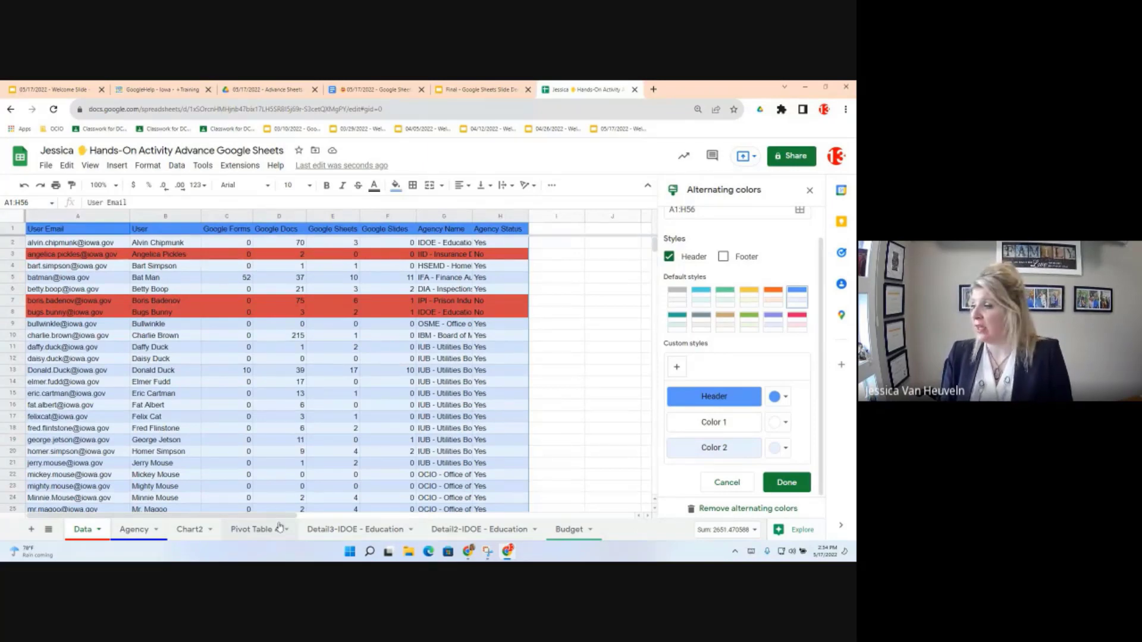
left_click(791, 487)
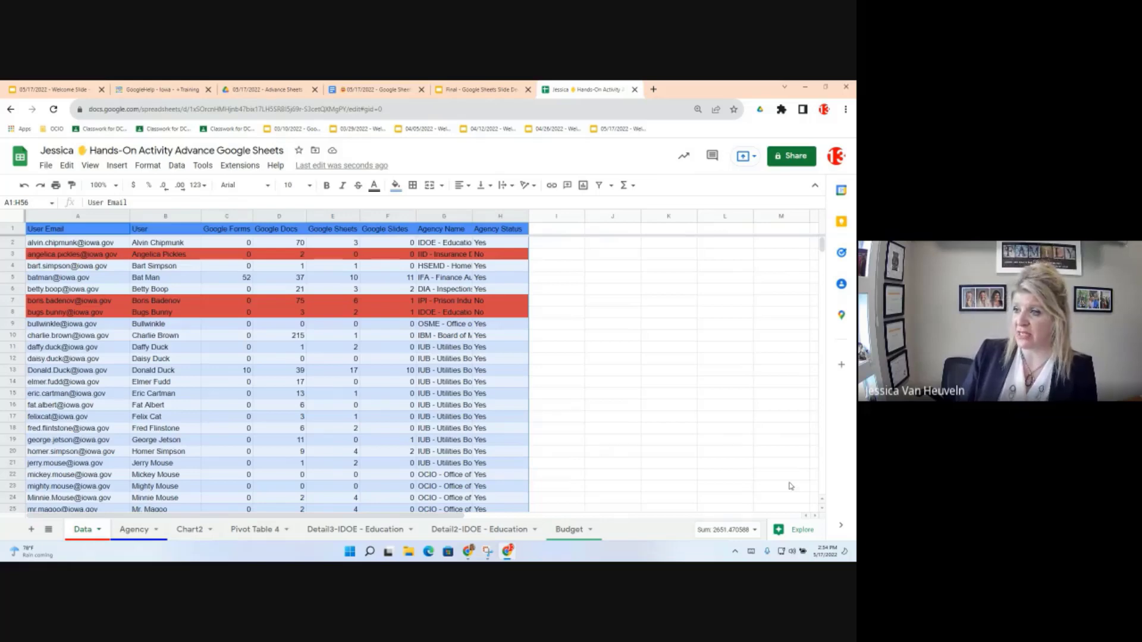
Step: Scroll the Objectives document down to Objective 10, then go back to the Hands-On Activity spreadsheet
left_click(376, 87)
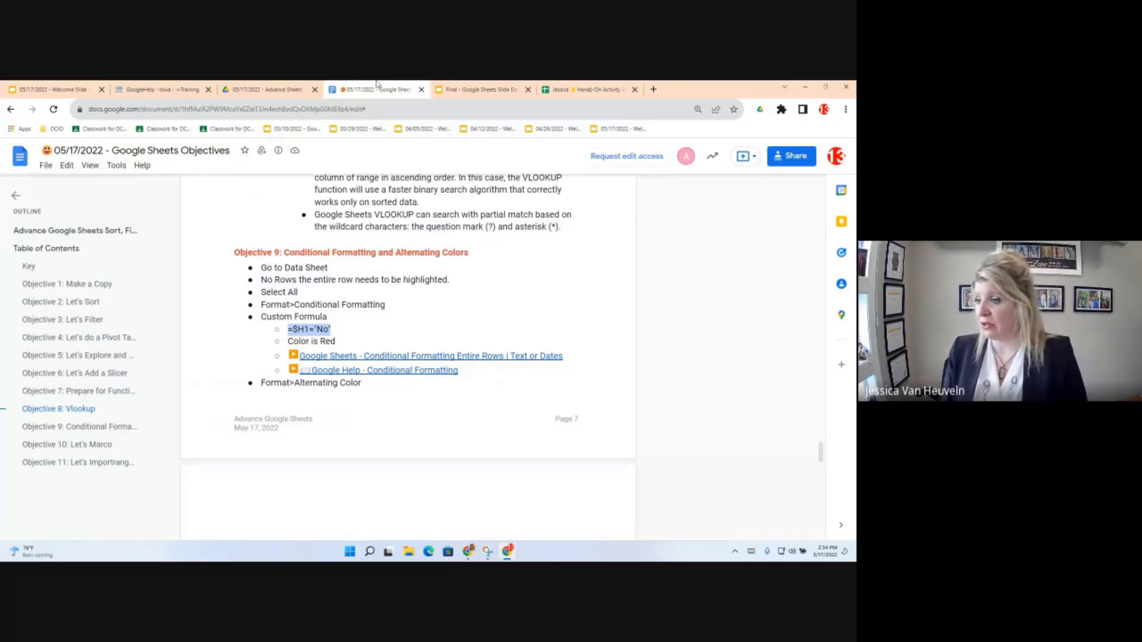
scroll(391, 338, "down", 5)
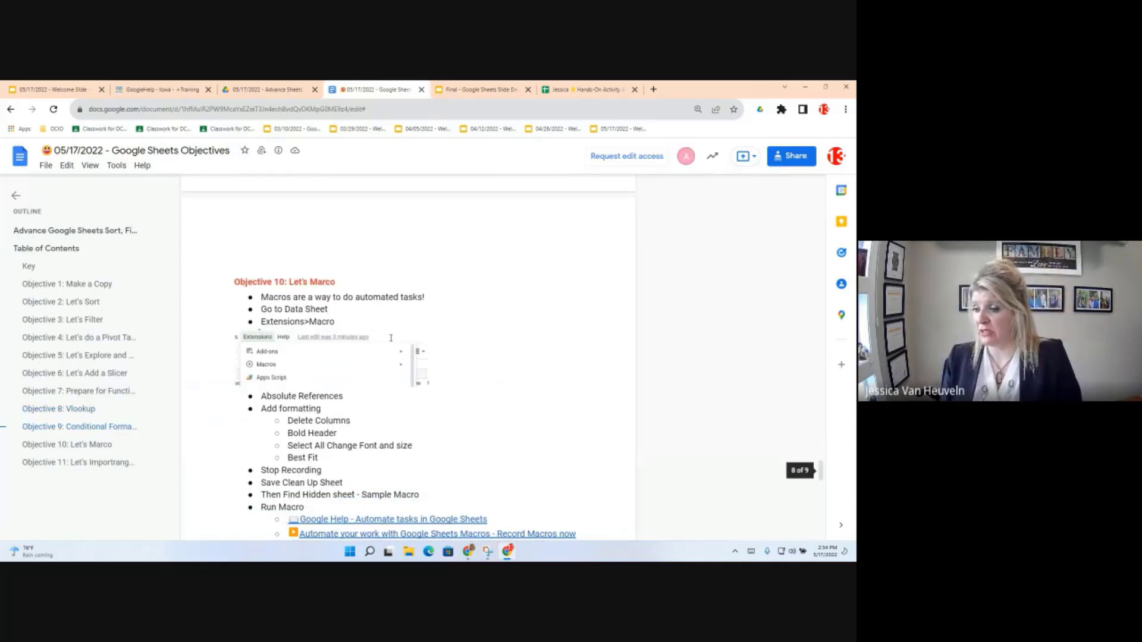
scroll(443, 381, "down", 2)
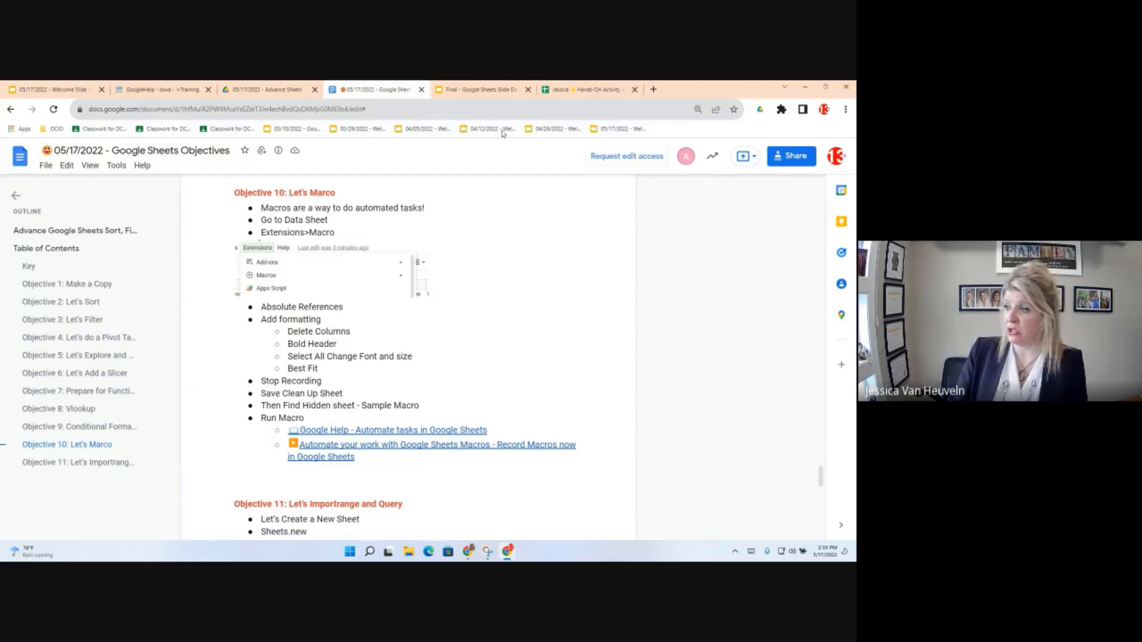
left_click(576, 90)
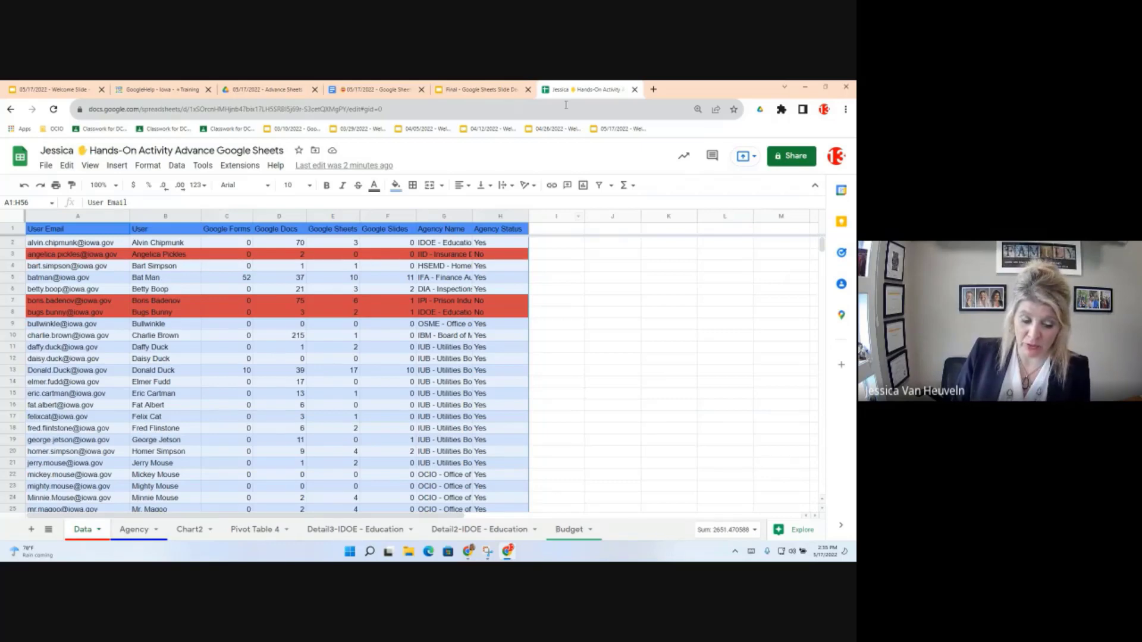
Step: Start recording a new macro from Extensions > Macros > Record macro
left_click(240, 166)
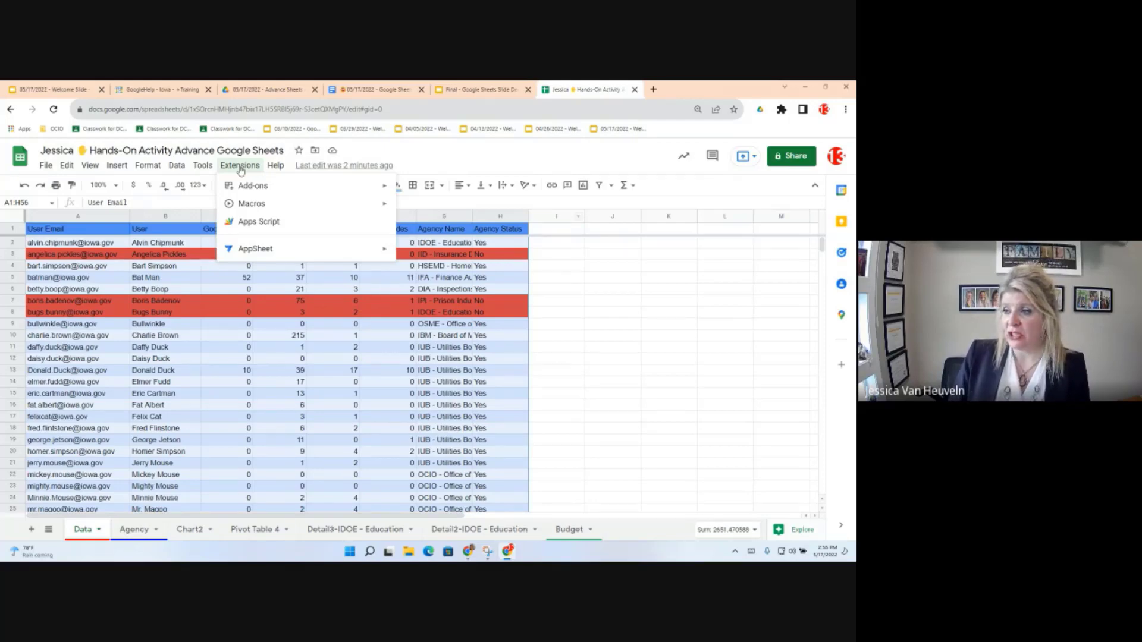
mouse_move(244, 209)
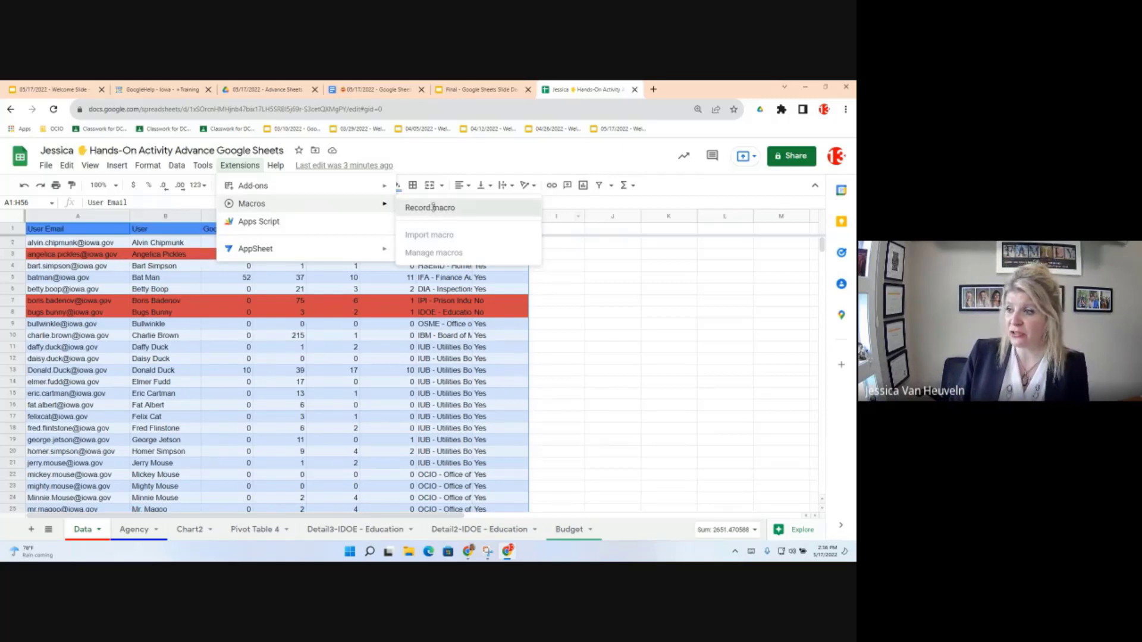
left_click(433, 206)
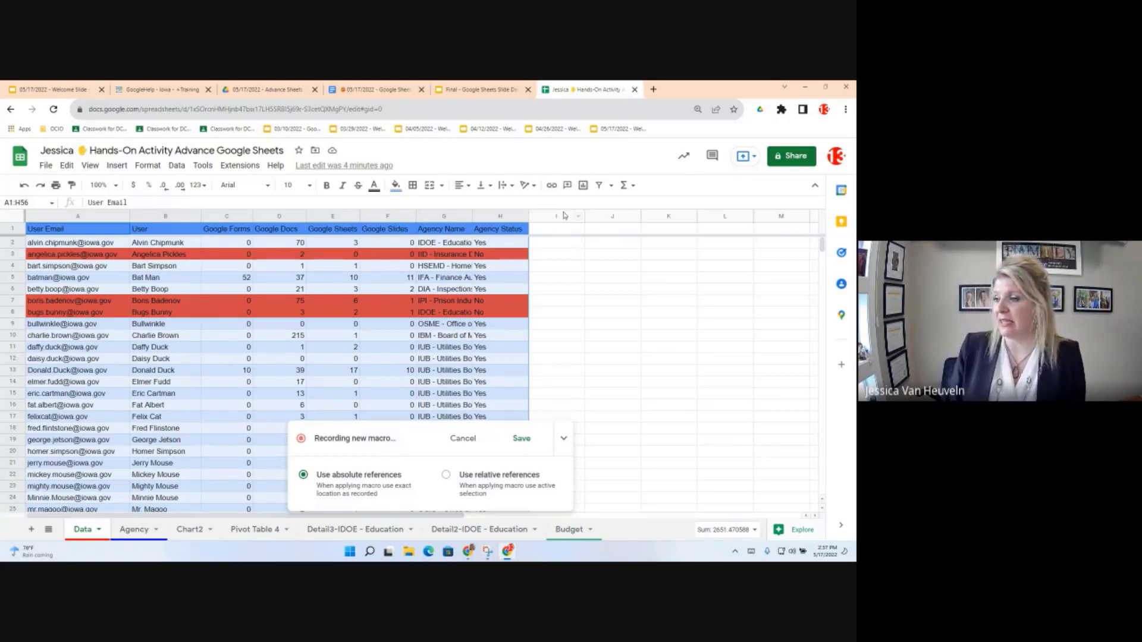
Step: Select the empty columns I through X
left_click(555, 230)
key("ctrl+space")
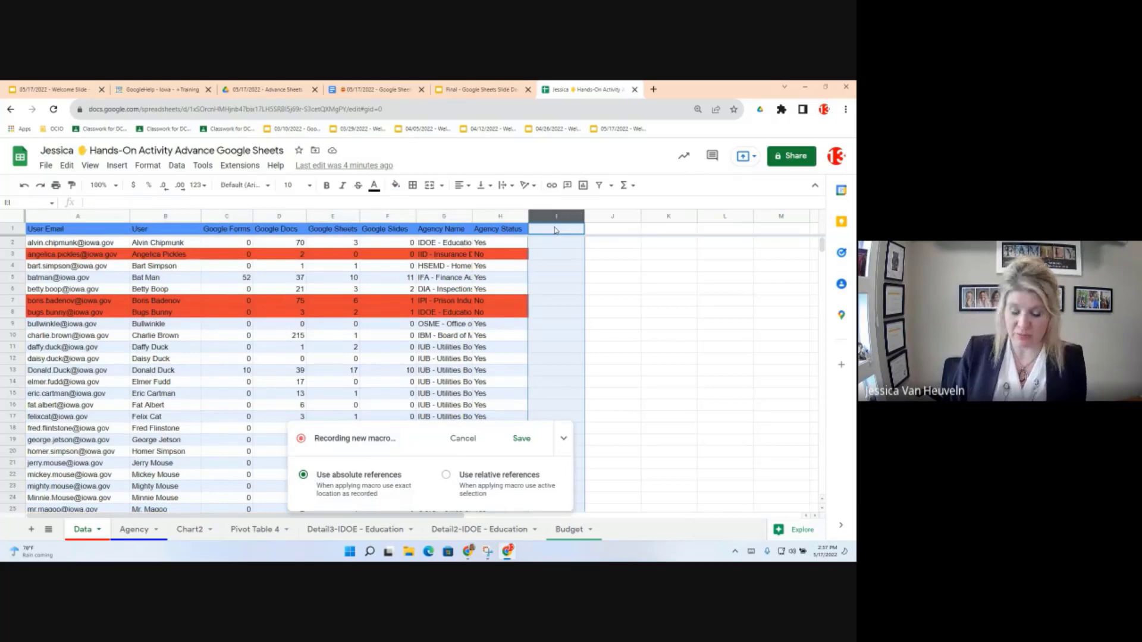
key("ctrl+shift+Right")
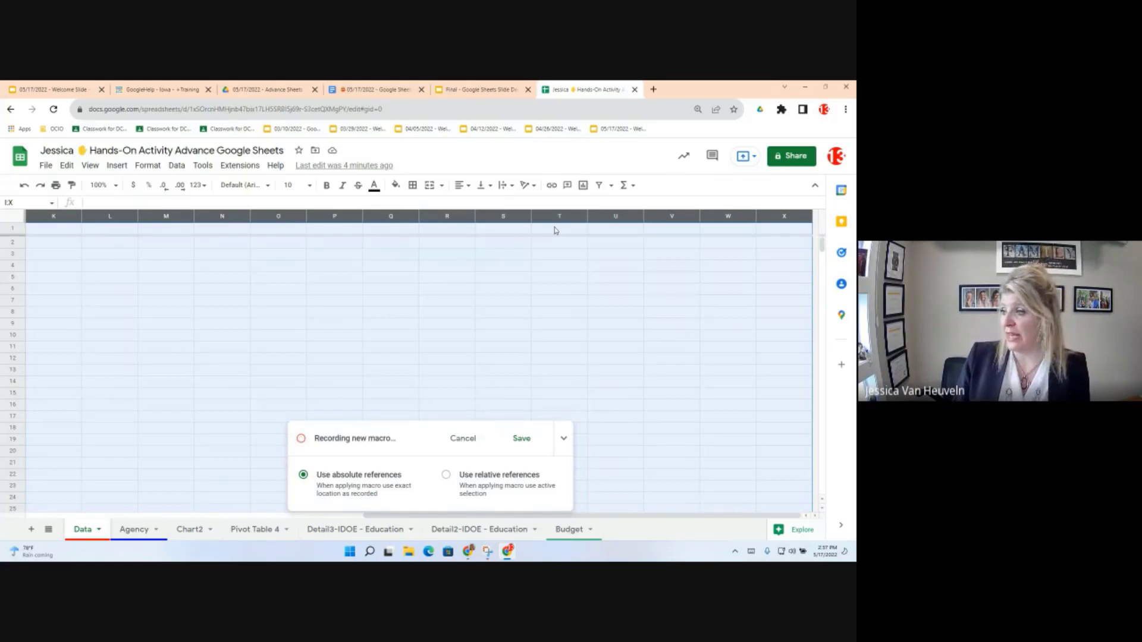
Step: Delete the empty columns I–X and make header row 1 bold
right_click(562, 217)
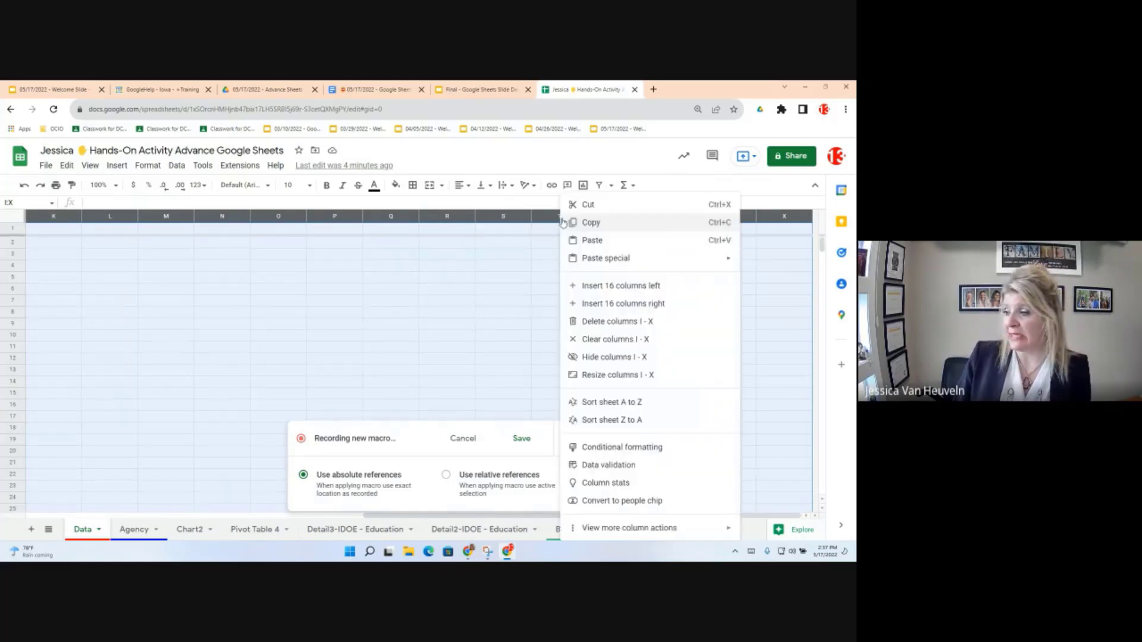
left_click(599, 322)
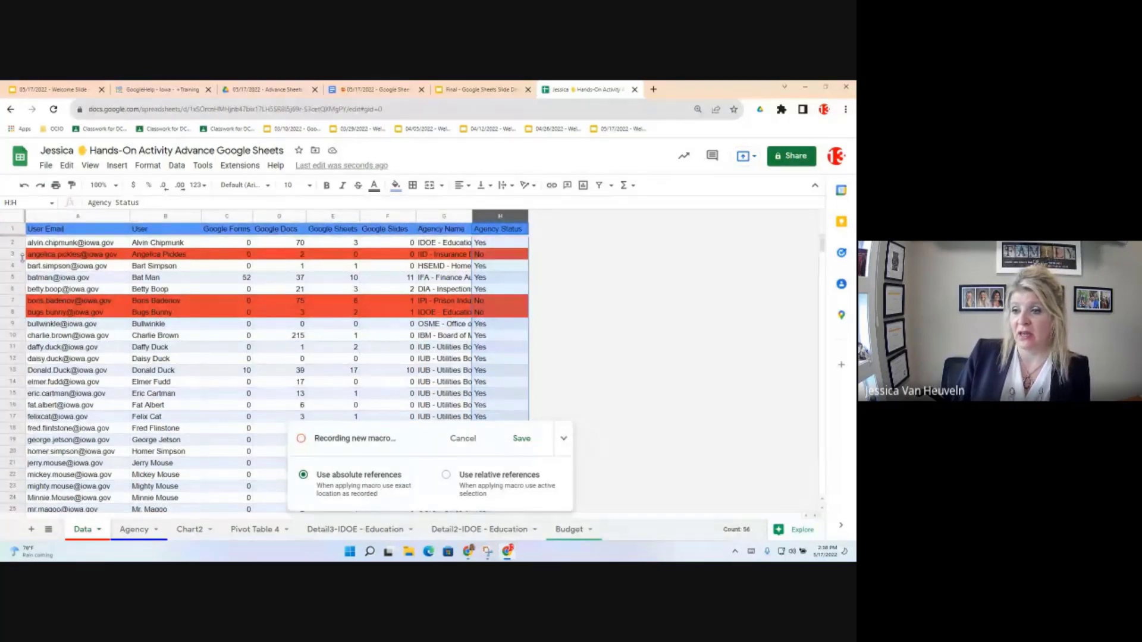
left_click(15, 229)
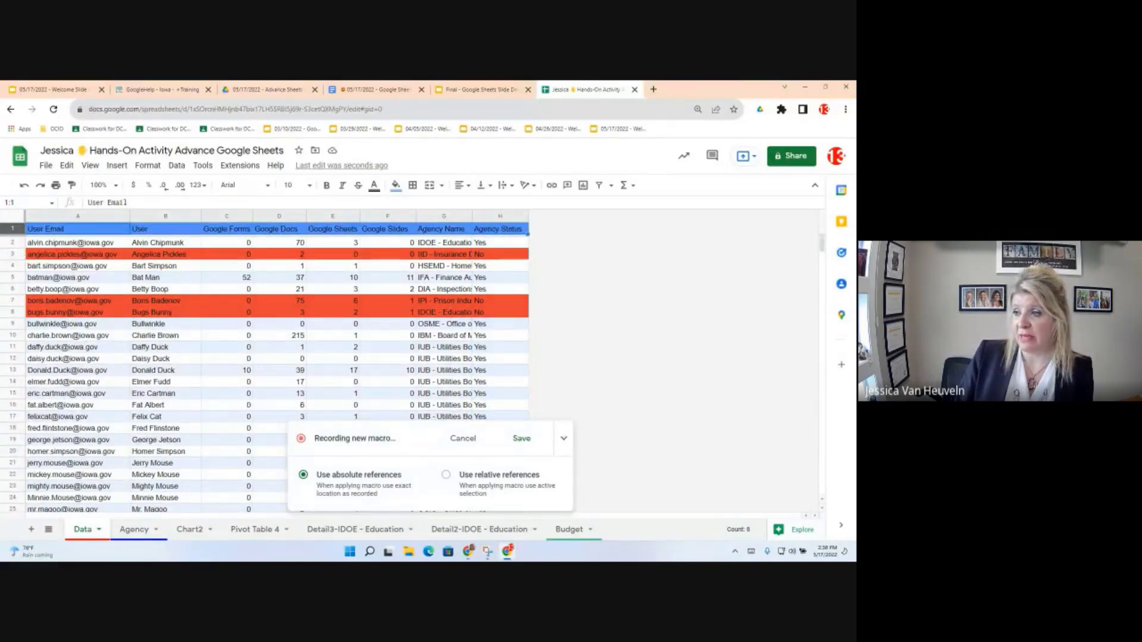
left_click(325, 186)
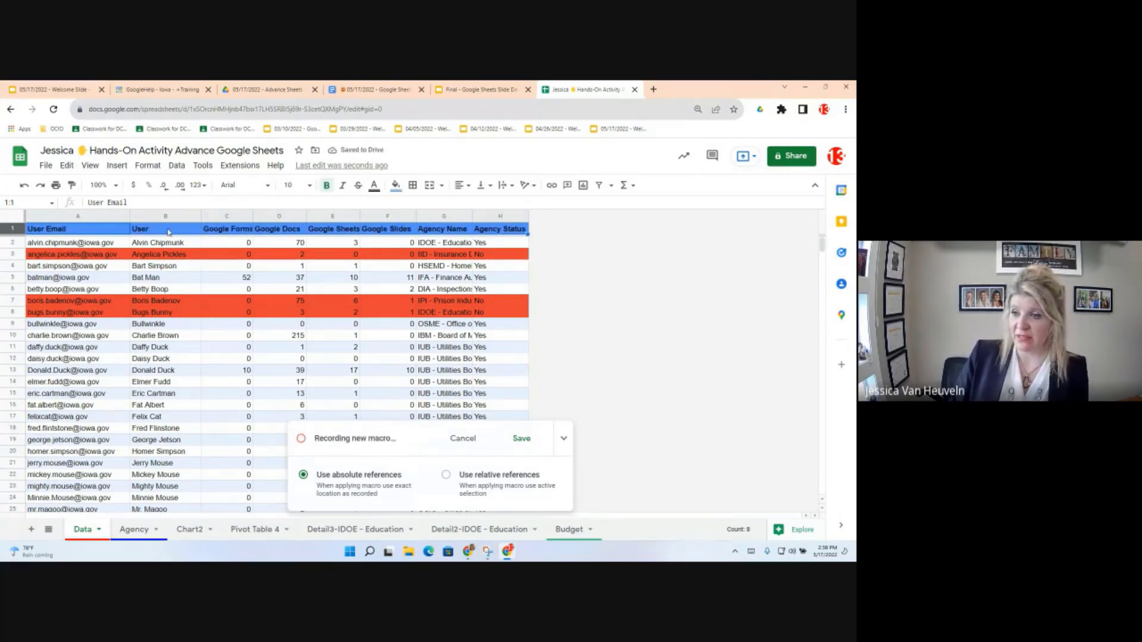
Step: Set the entire sheet to Roboto size 12 and autofit the column widths
double_click(128, 214)
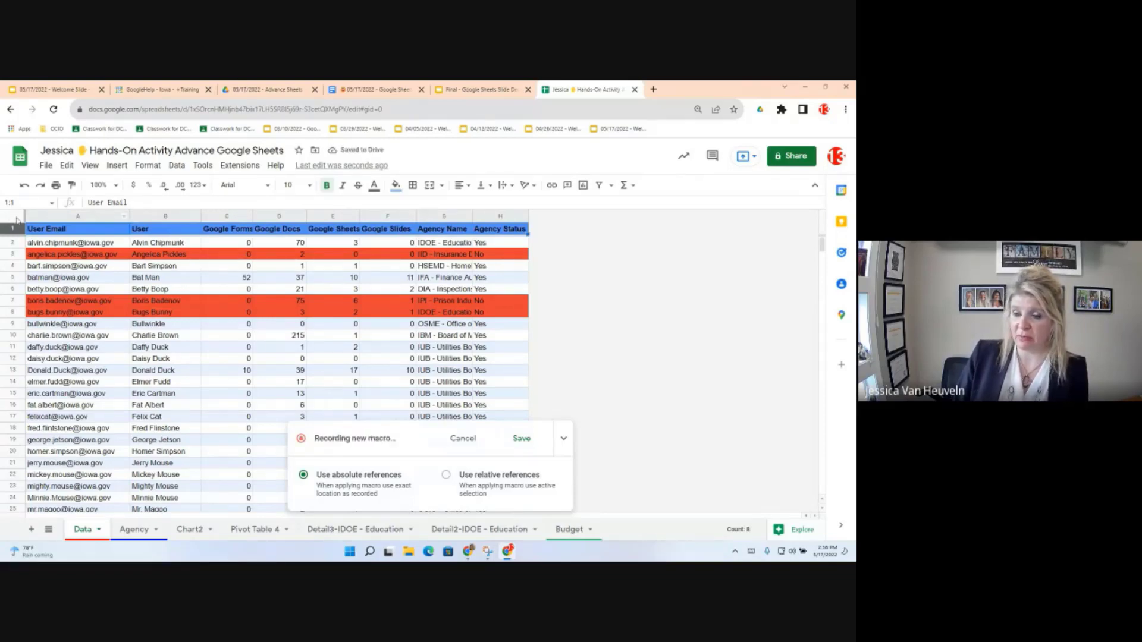
left_click(17, 220)
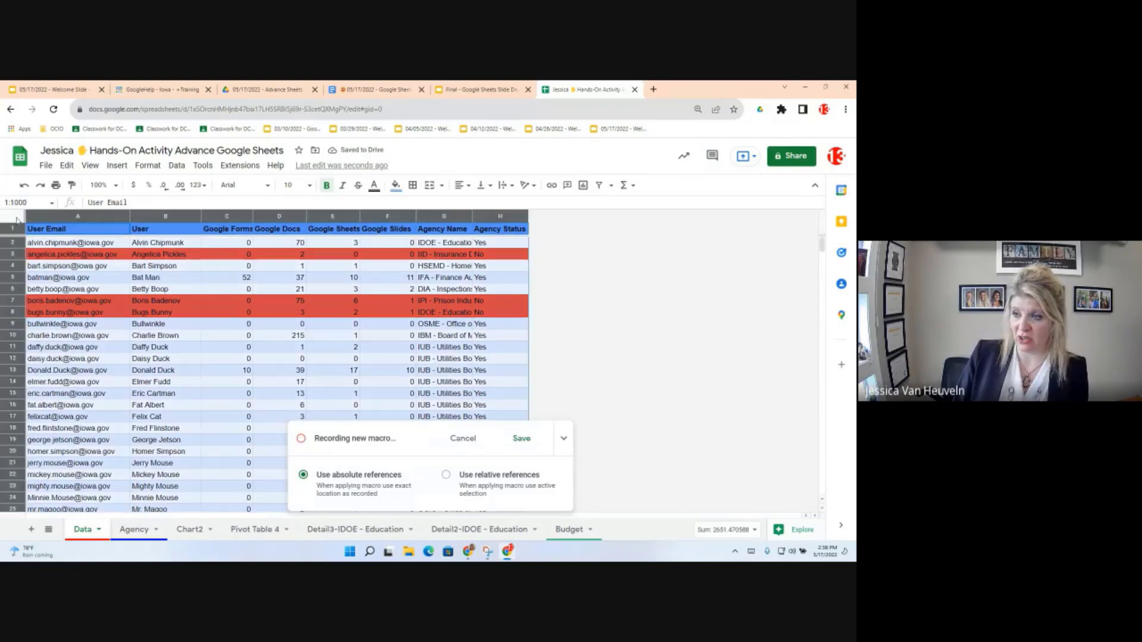
left_click(291, 184)
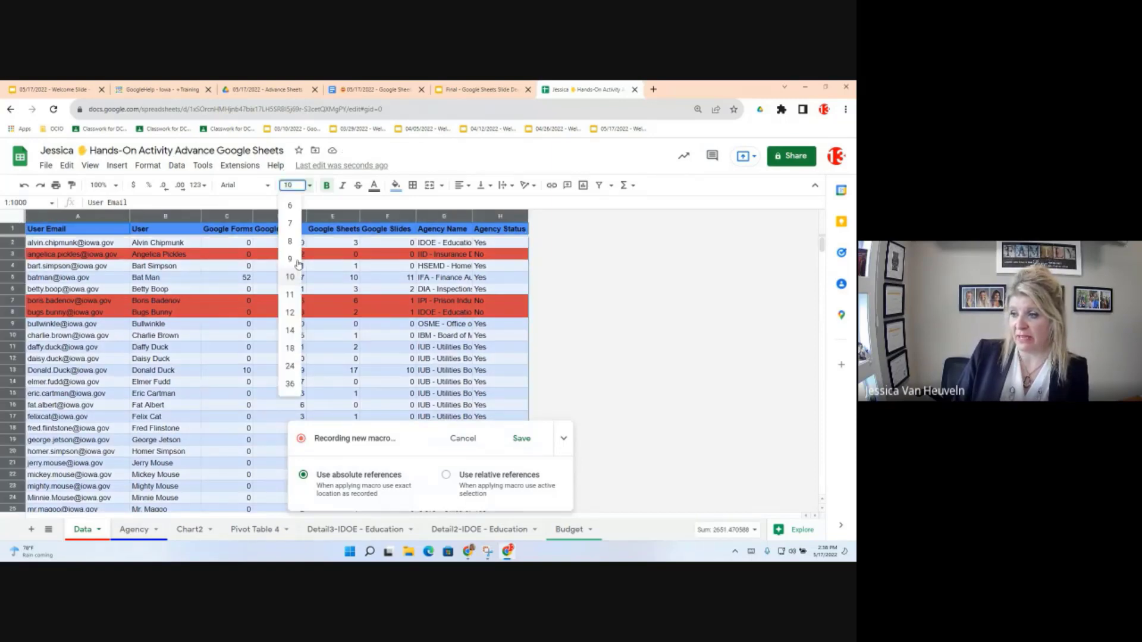
left_click(291, 313)
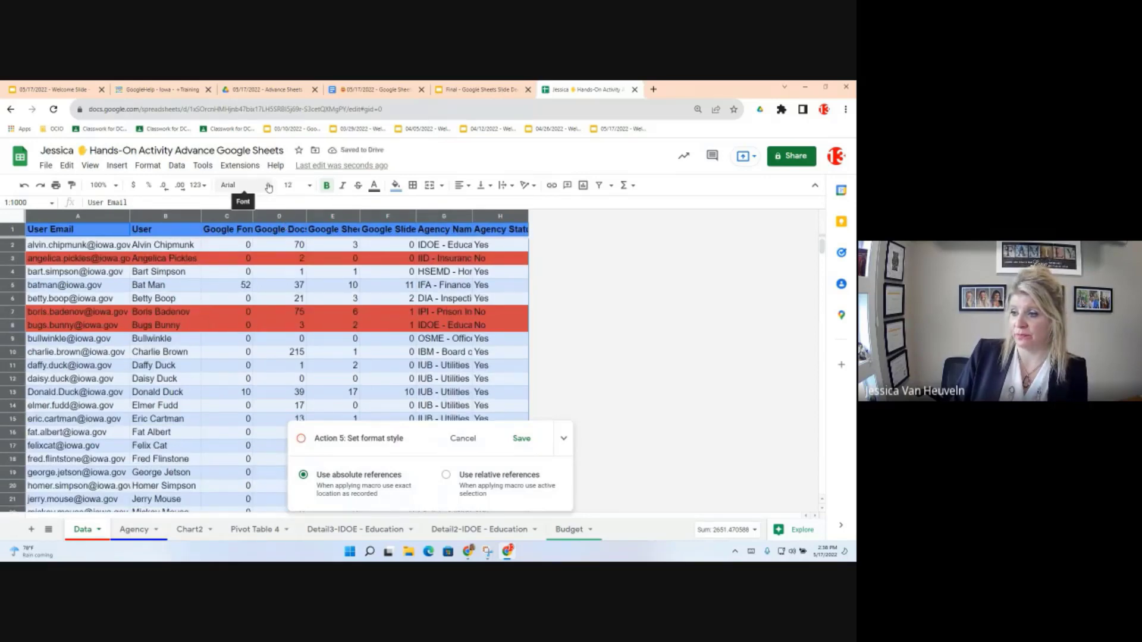
left_click(268, 186)
left_click(260, 314)
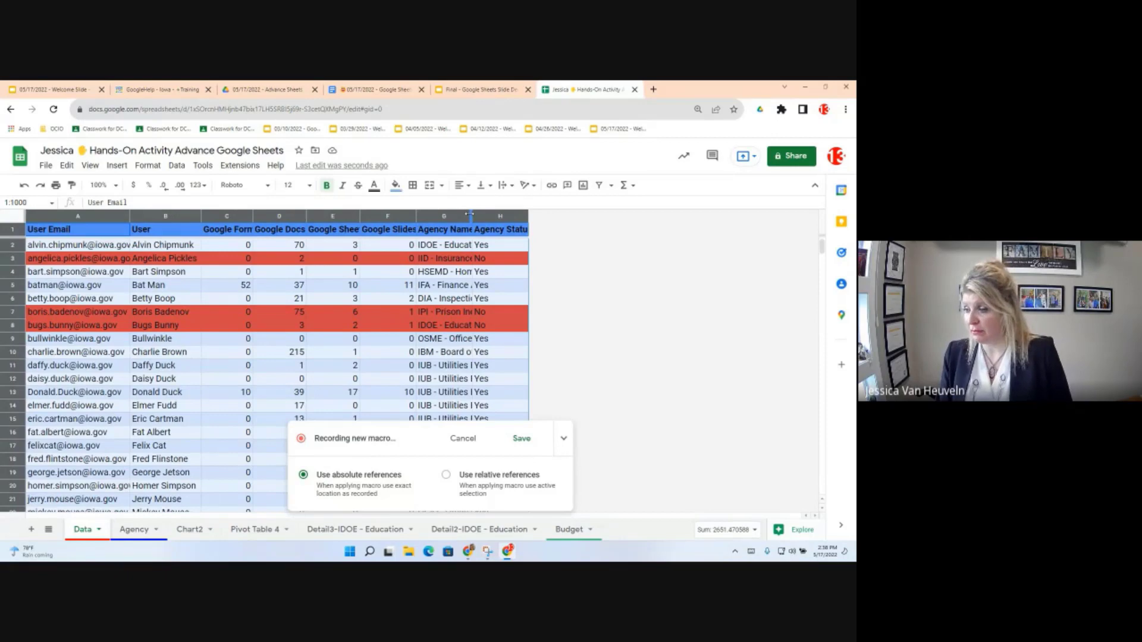
left_click_drag(469, 214, 471, 214)
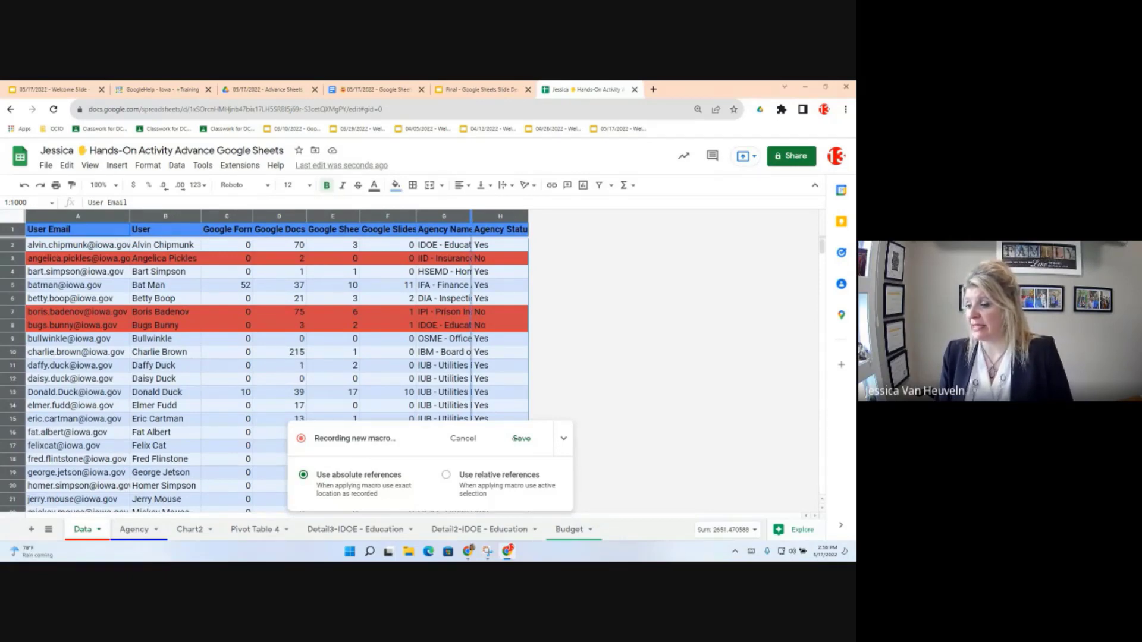
Step: Save the recording as a macro named 'Format SHeet' and dismiss the saved notice
left_click(525, 440)
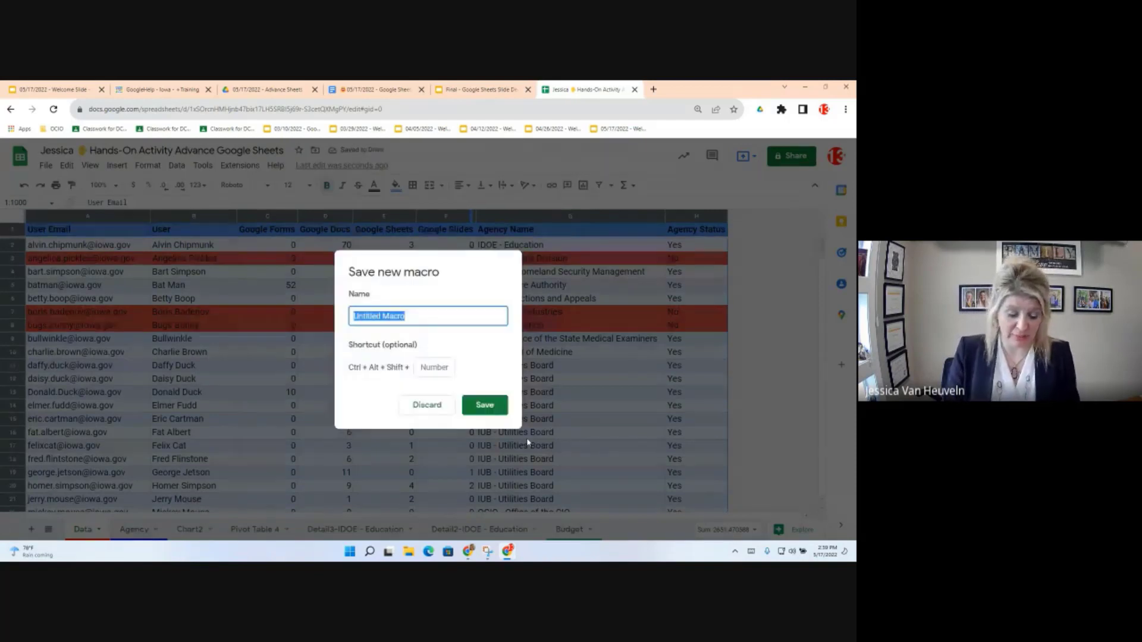
type("Format SHeet")
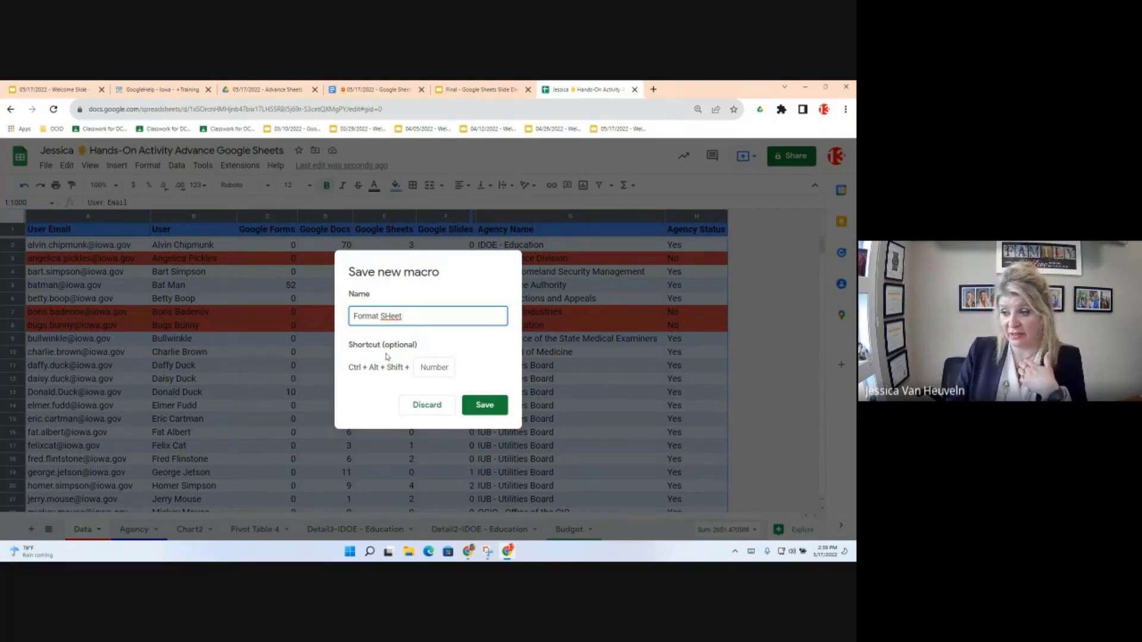
left_click(485, 405)
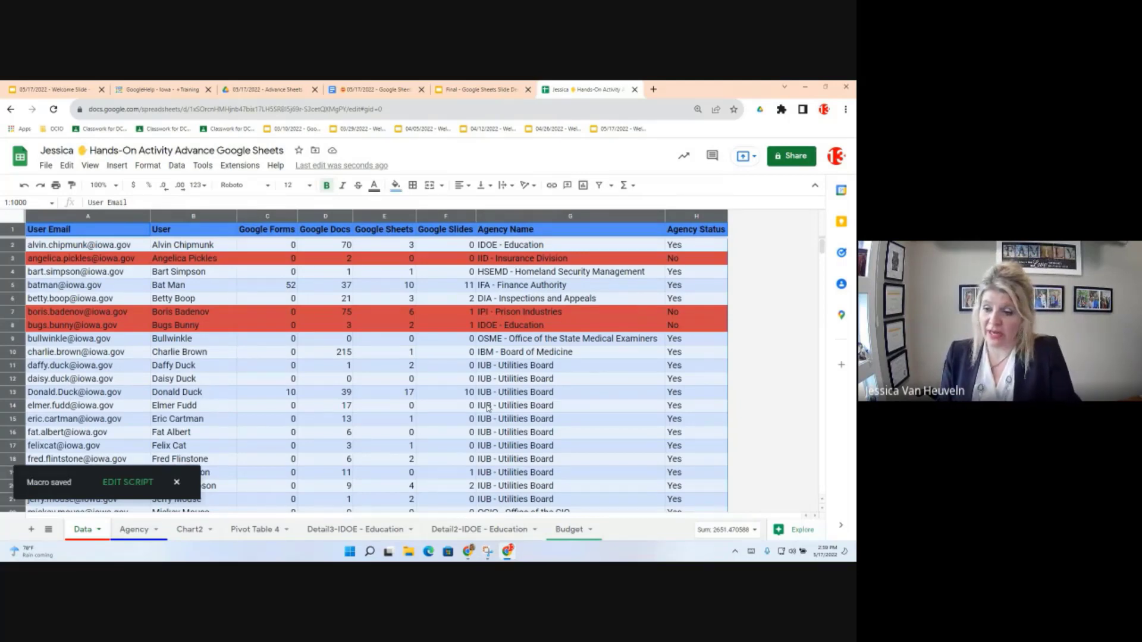
left_click(176, 484)
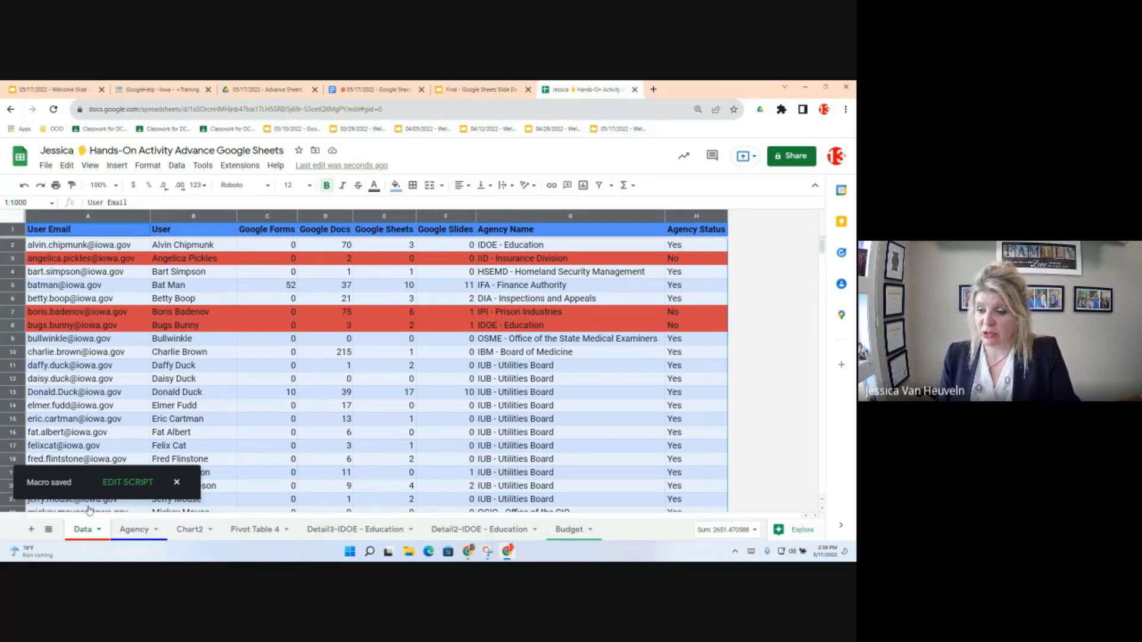
Step: Unhide and open the Sample - Macro sheet from the All Sheets list
left_click(50, 534)
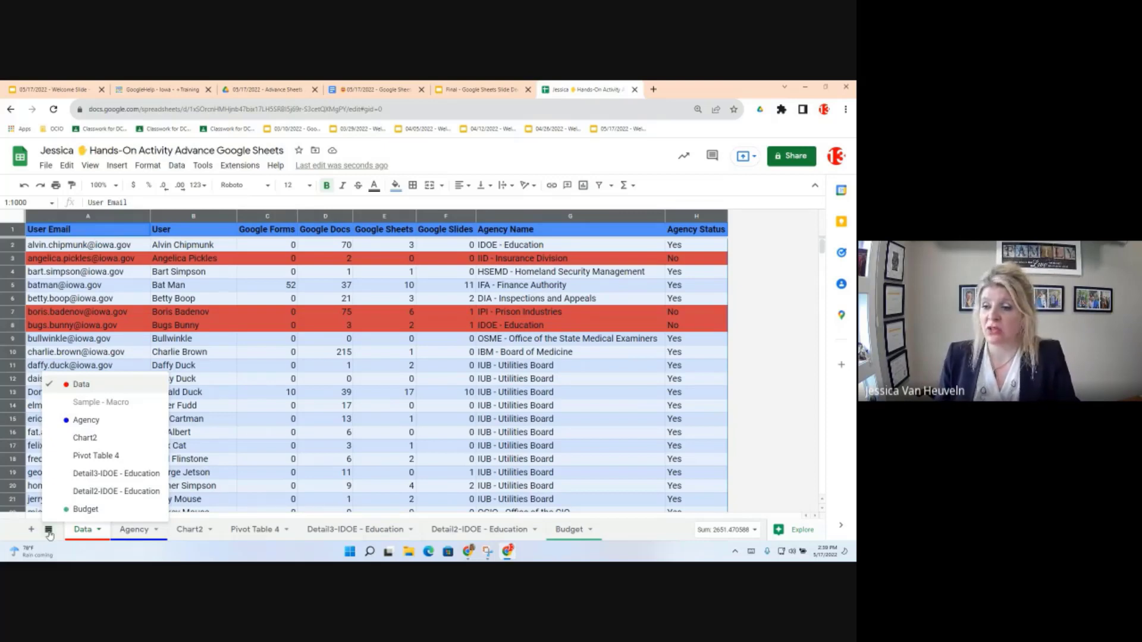
left_click(103, 404)
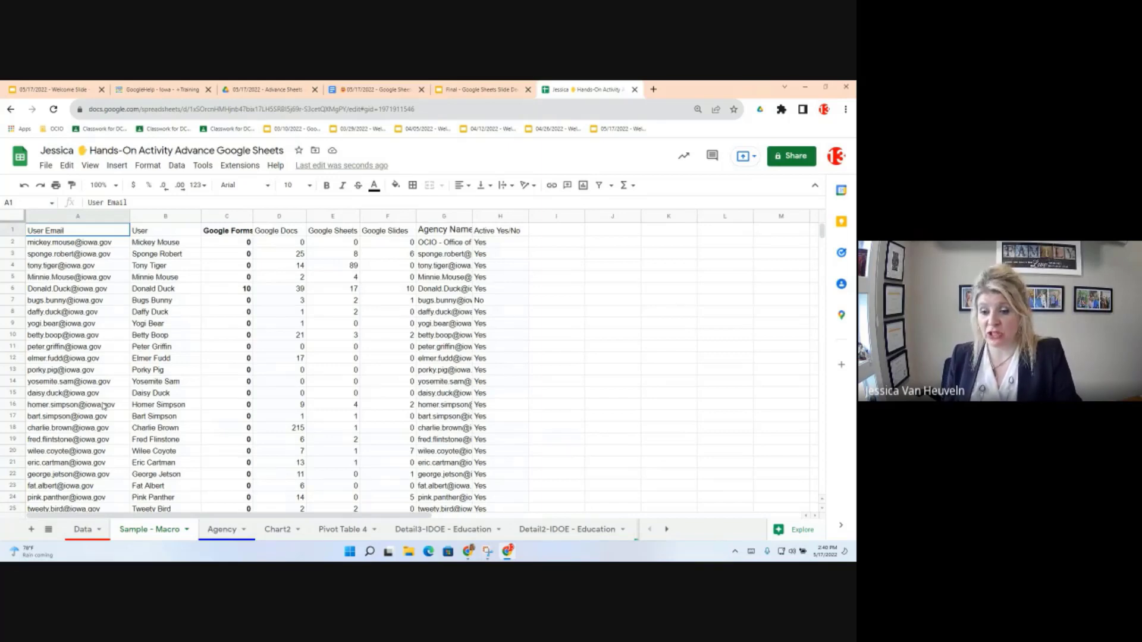
Step: Run the Format Sheet macro from Extensions > Macros on this sheet
left_click(241, 166)
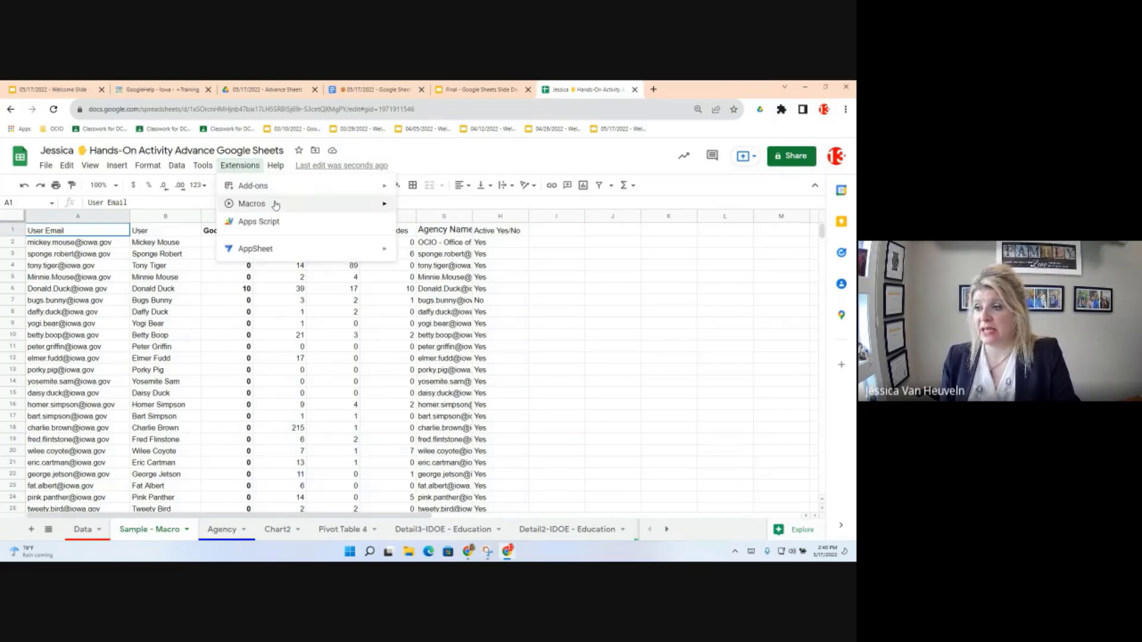
mouse_move(276, 206)
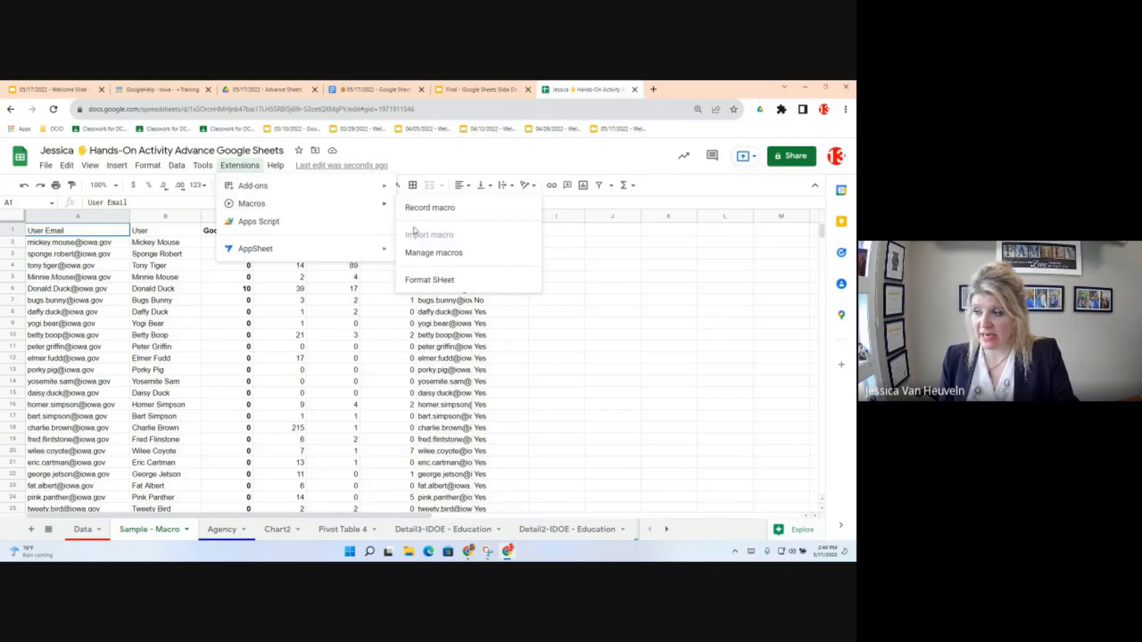
left_click(439, 284)
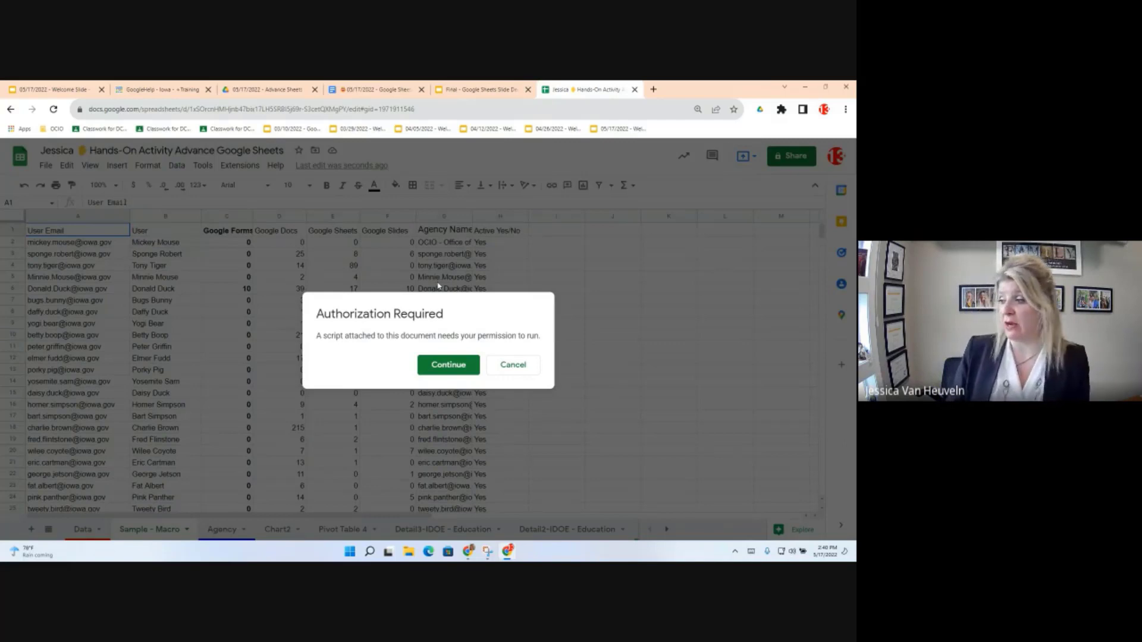
Step: Authorize the Recorded Macros script with the user's account and allow spreadsheet access
left_click(440, 366)
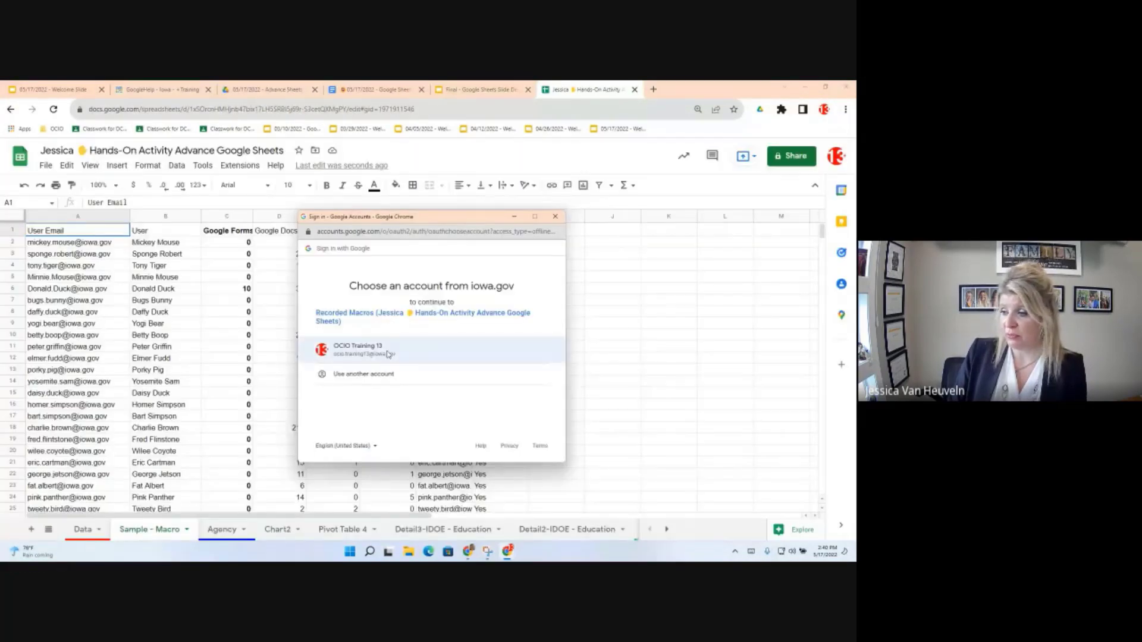
left_click(387, 354)
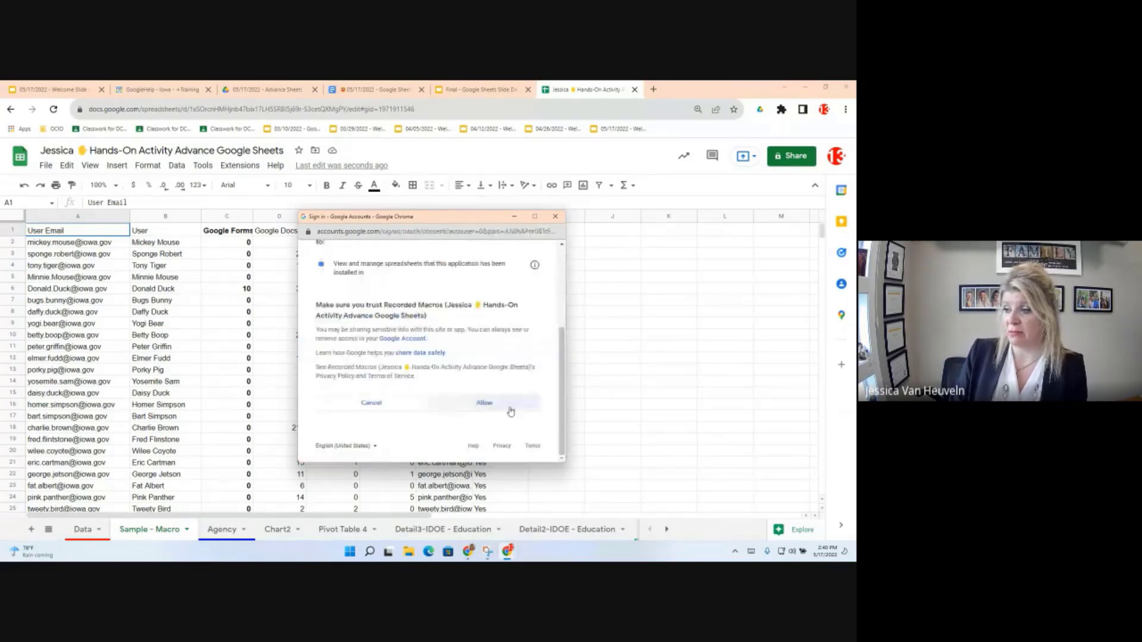
left_click(484, 403)
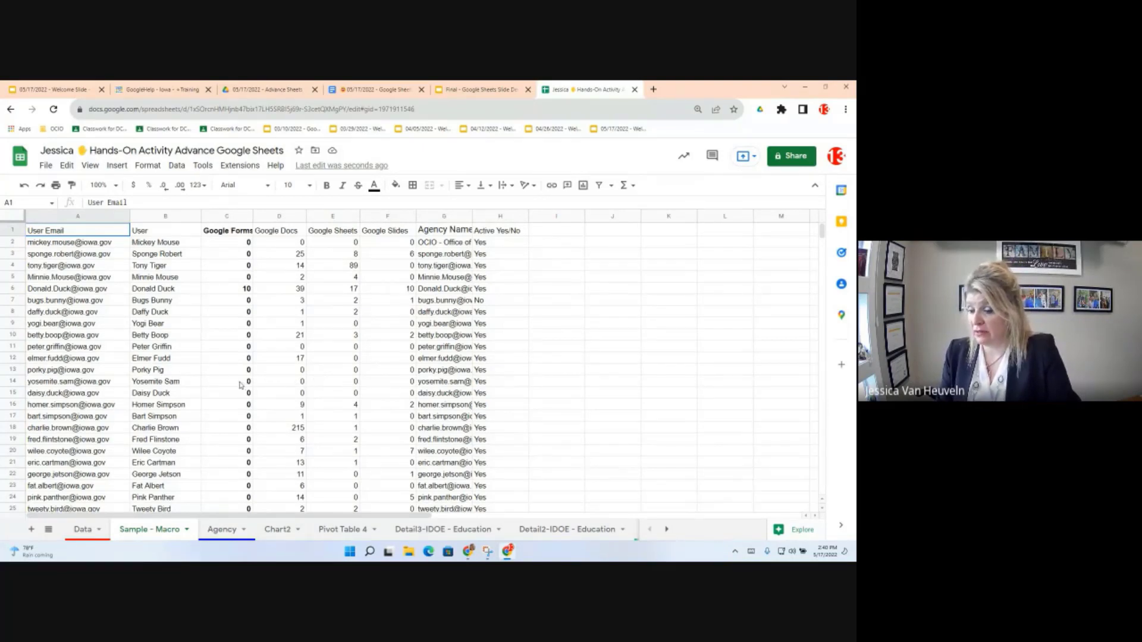
left_click(253, 165)
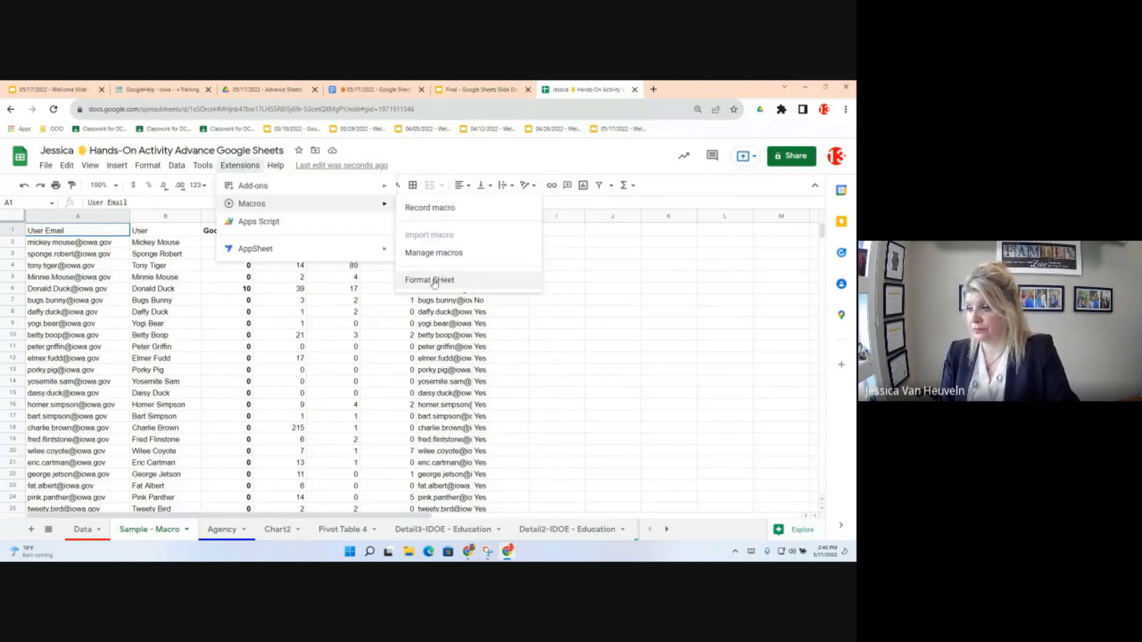
Step: Run Format Sheet for Roboto 12 text, a bold header, and columns ending at H
left_click(433, 280)
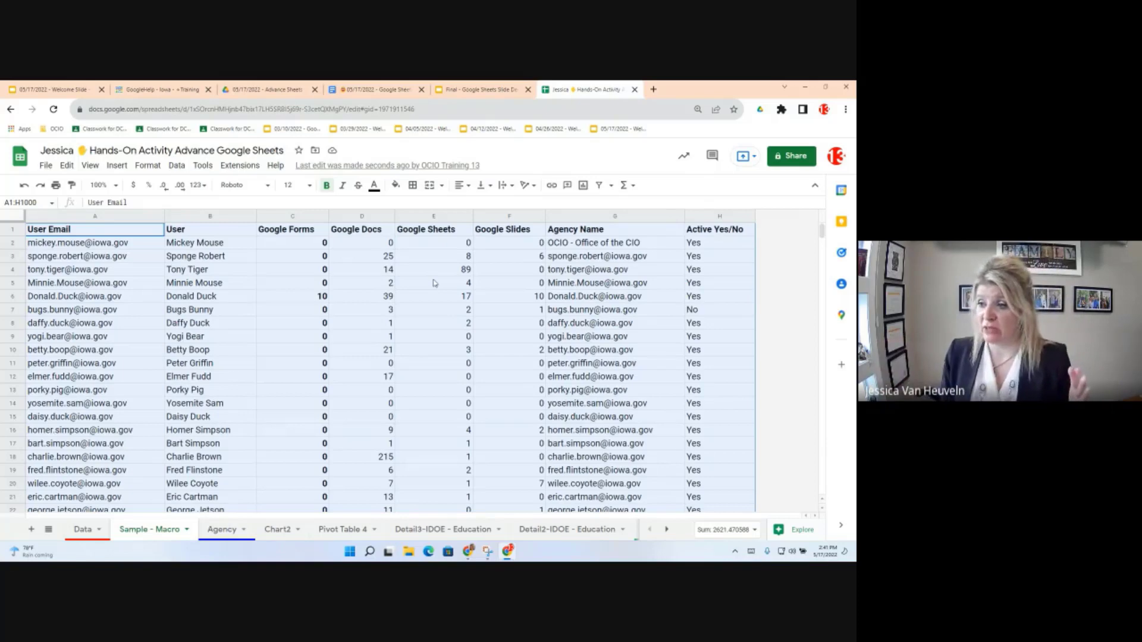
left_click(211, 288)
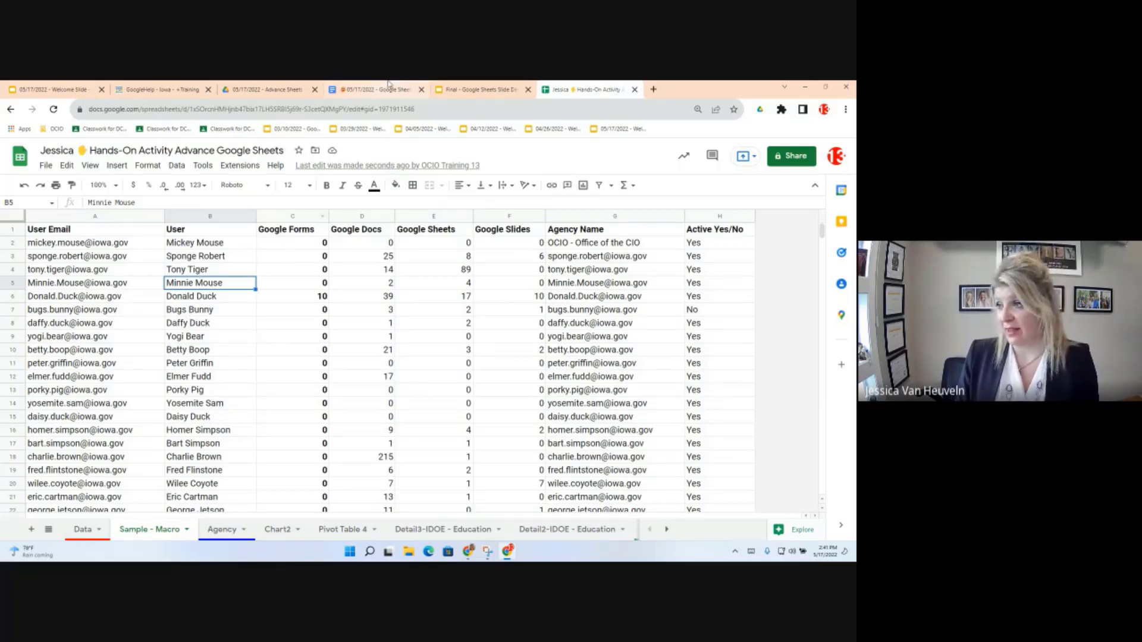
Step: Show Objective 11: Let's Importrange and Query in the Objectives doc and select Sheets.new
left_click(362, 92)
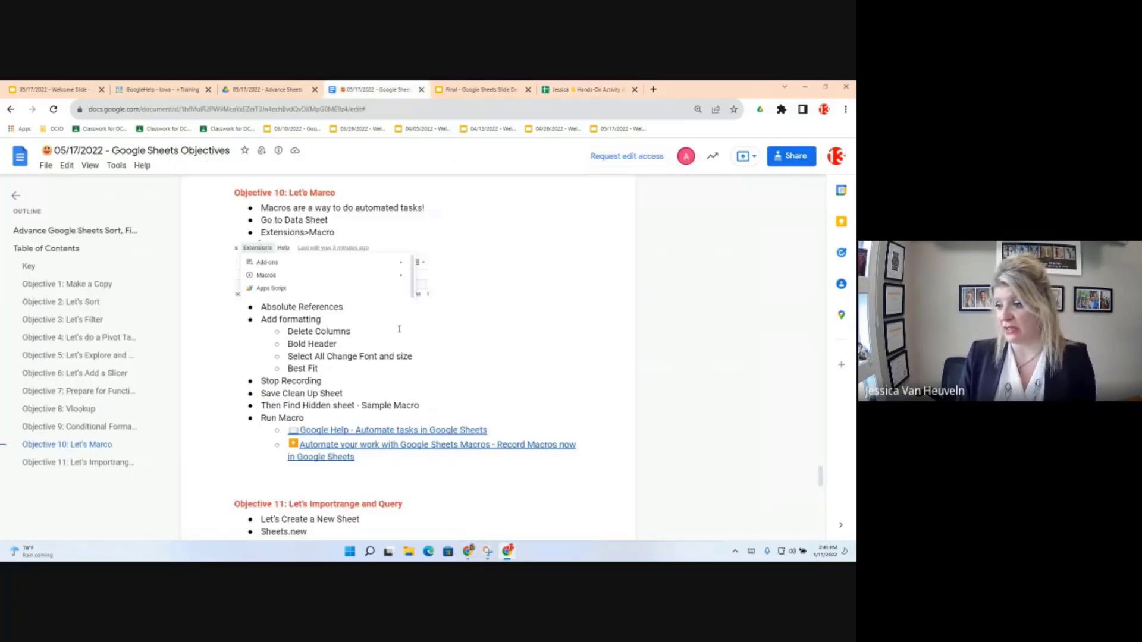
scroll(399, 351, "down", 1)
scroll(399, 375, "down", 5)
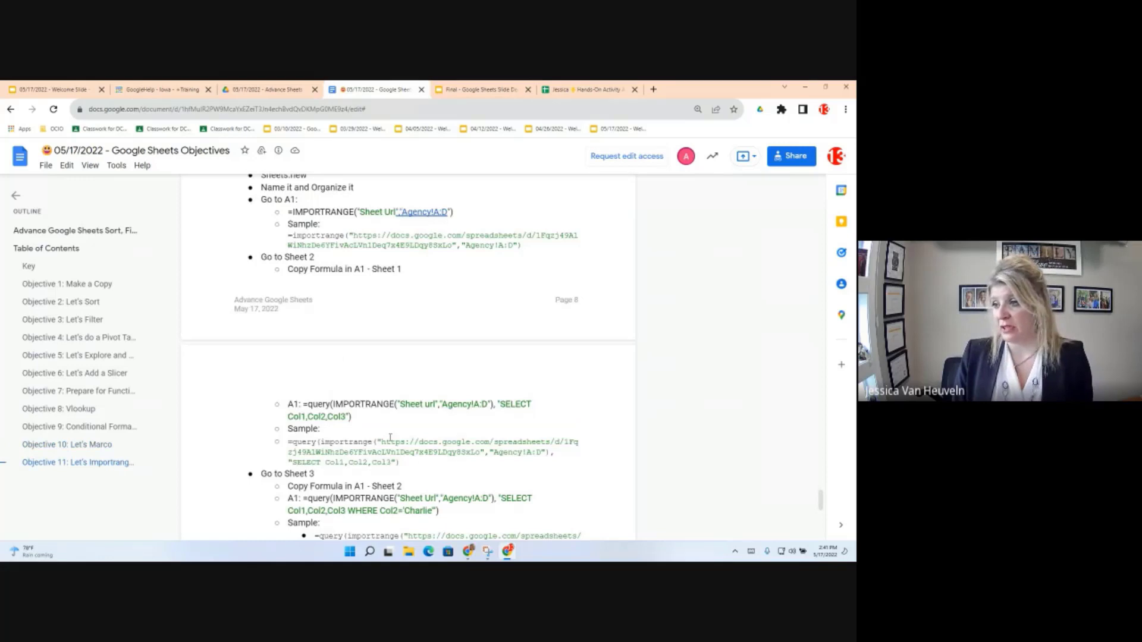
scroll(390, 437, "up", 2)
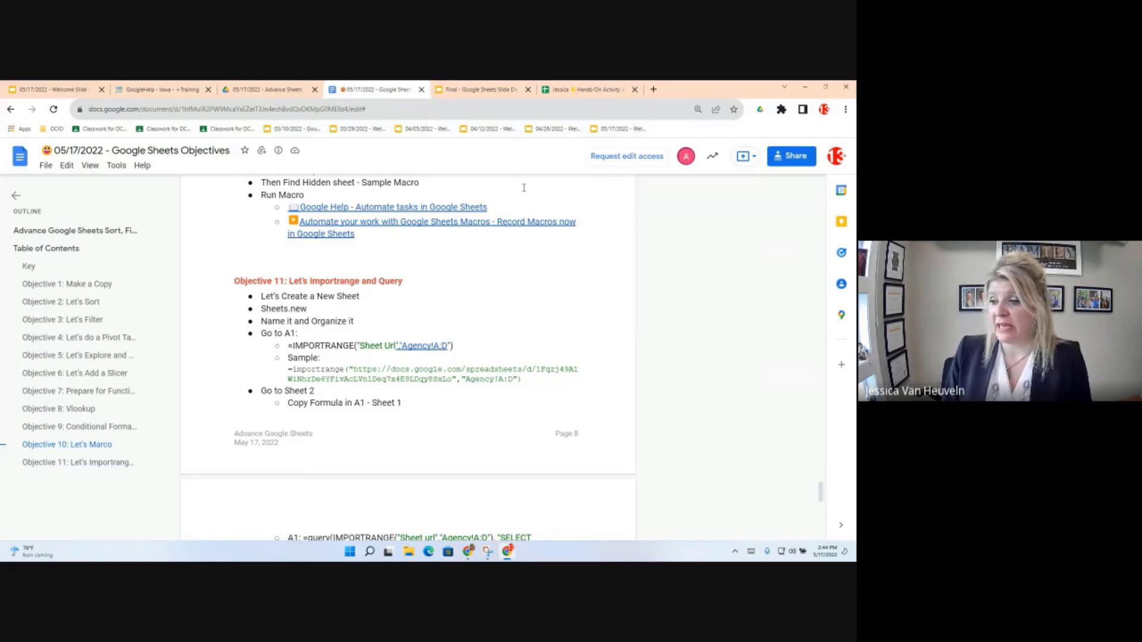
double_click(263, 308)
key("ctrl+c")
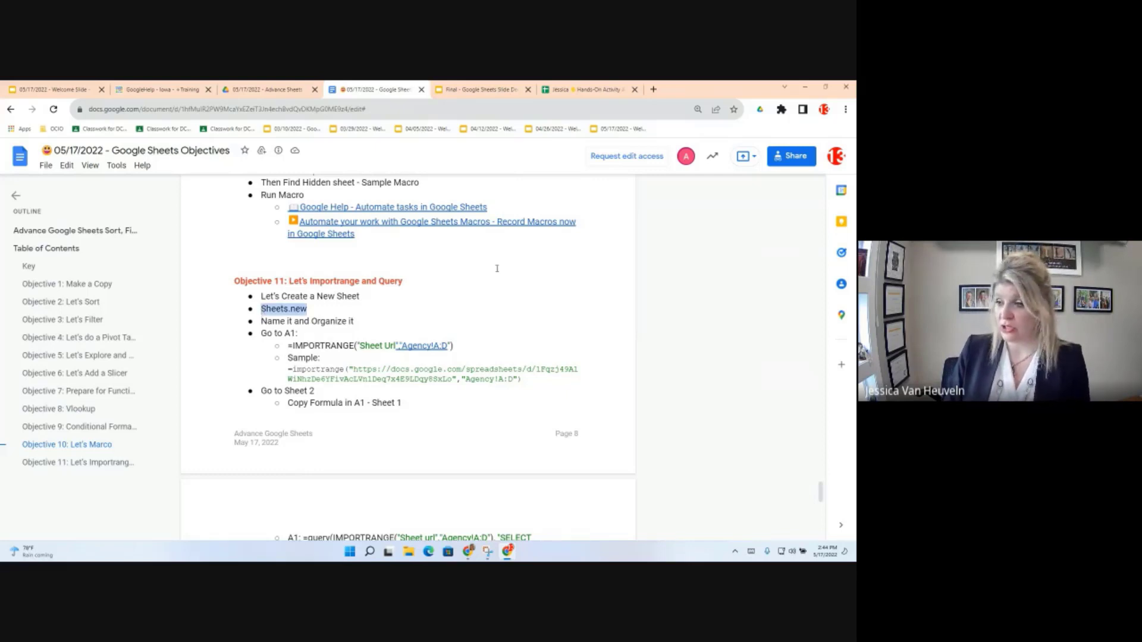
Step: Go to sheets.new in a new browser tab to create a blank spreadsheet
left_click(653, 89)
key("ctrl+v")
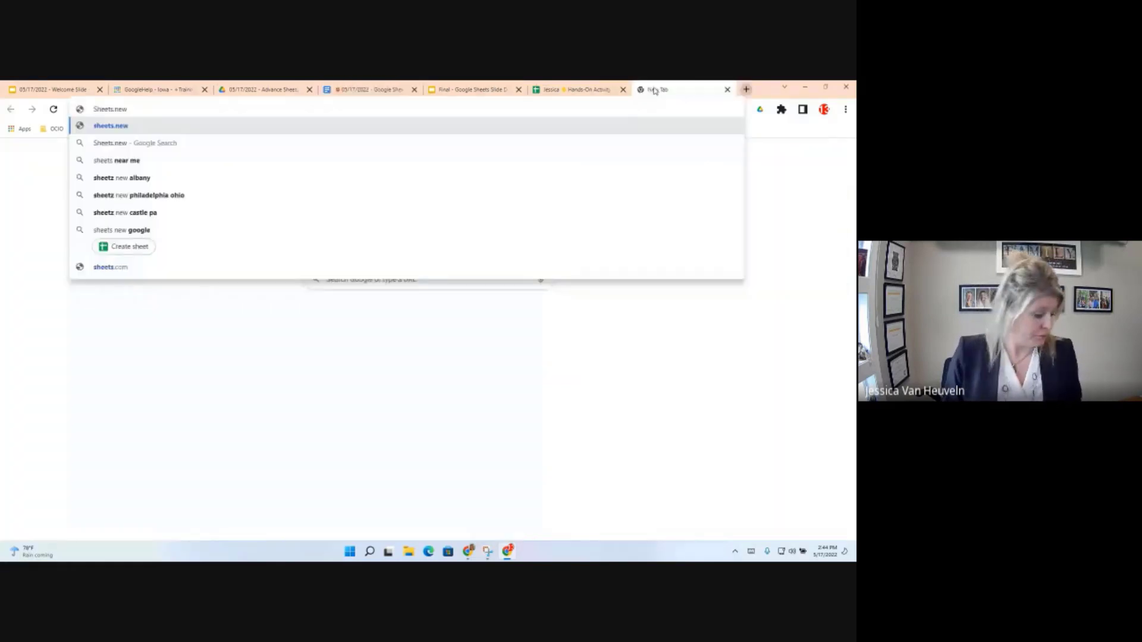
key("Return")
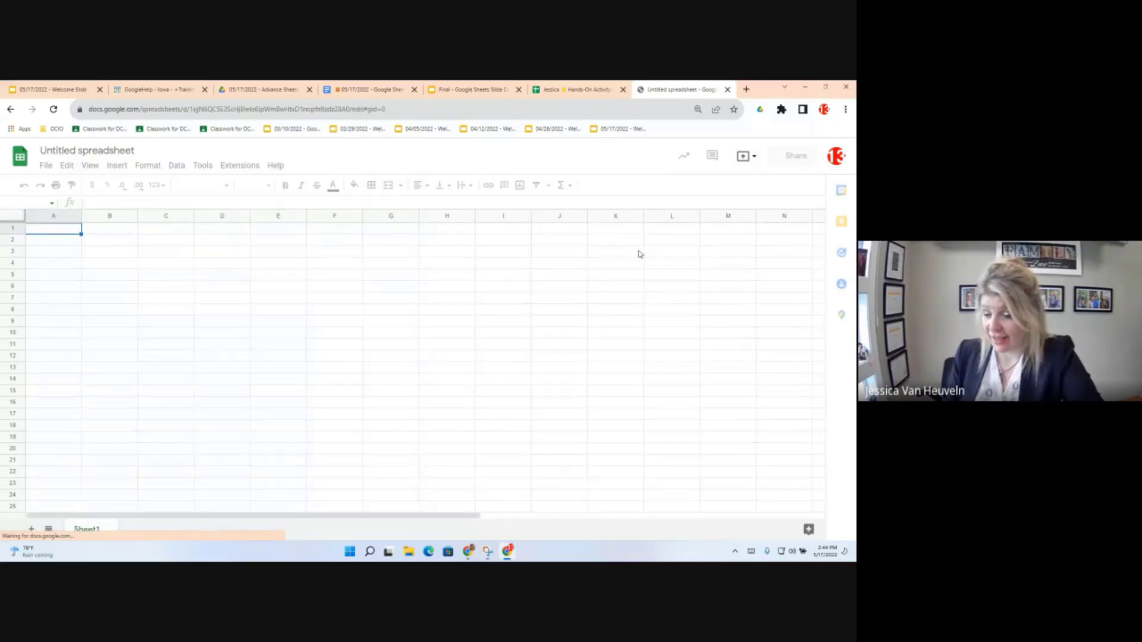
left_click(581, 90)
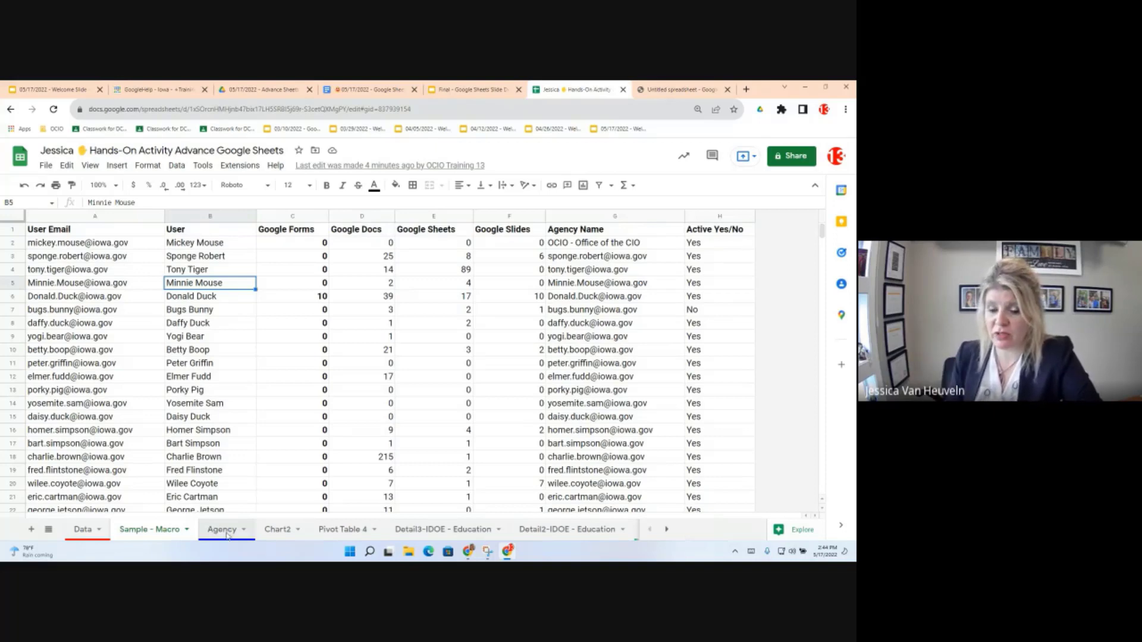
left_click(226, 533)
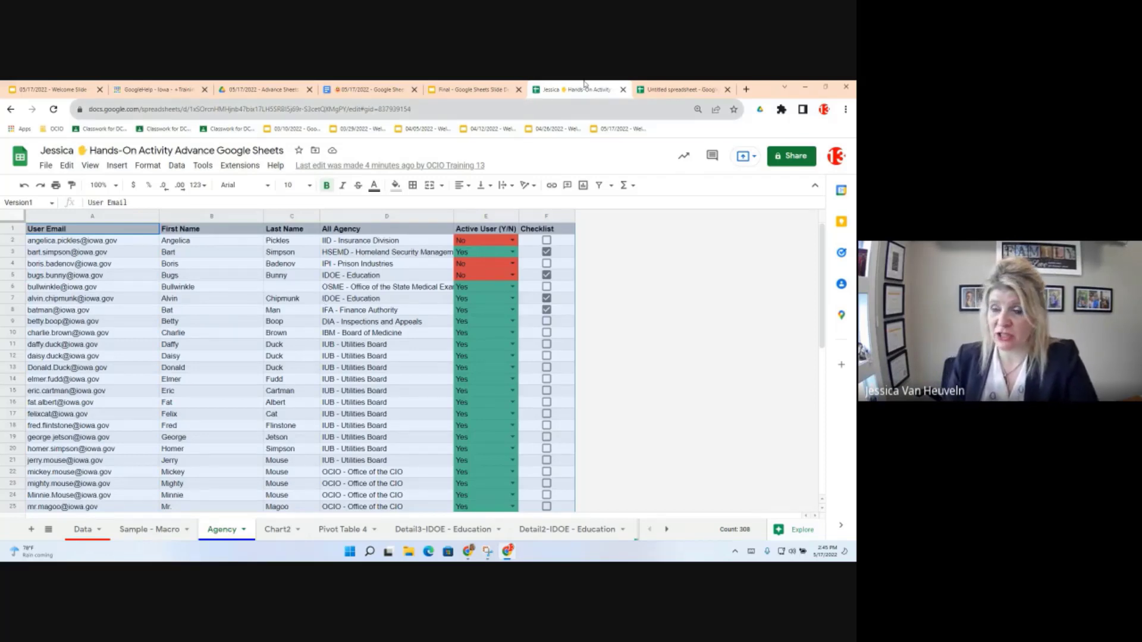
left_click(680, 90)
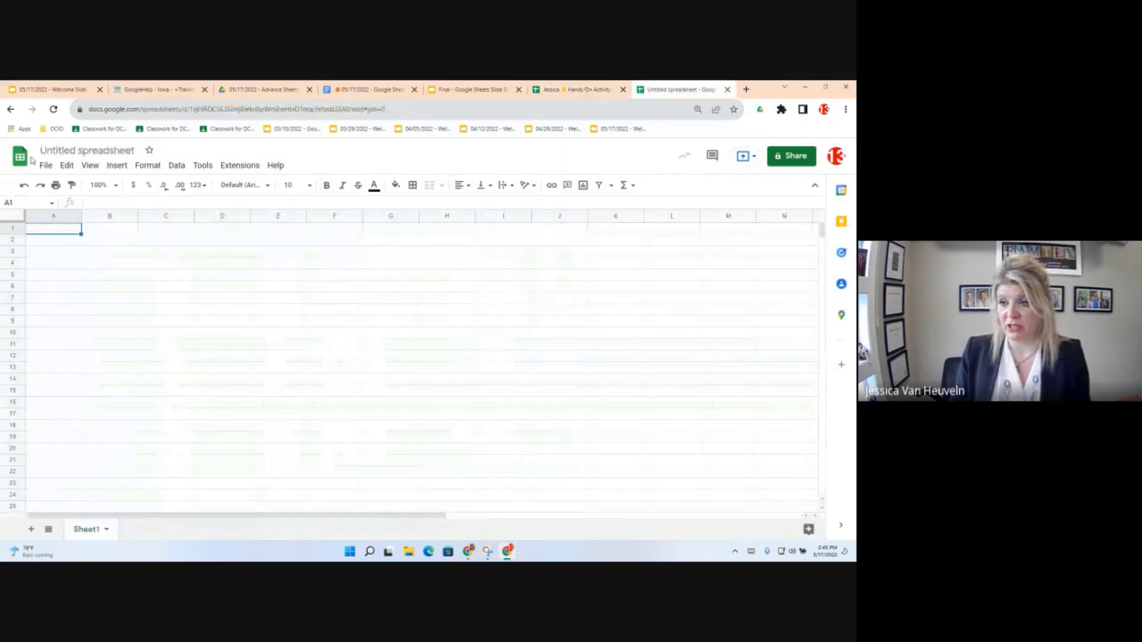
Step: Retitle 'Untitled spreadsheet' as 'Importrange Sample', correcting the typo
left_click(77, 157)
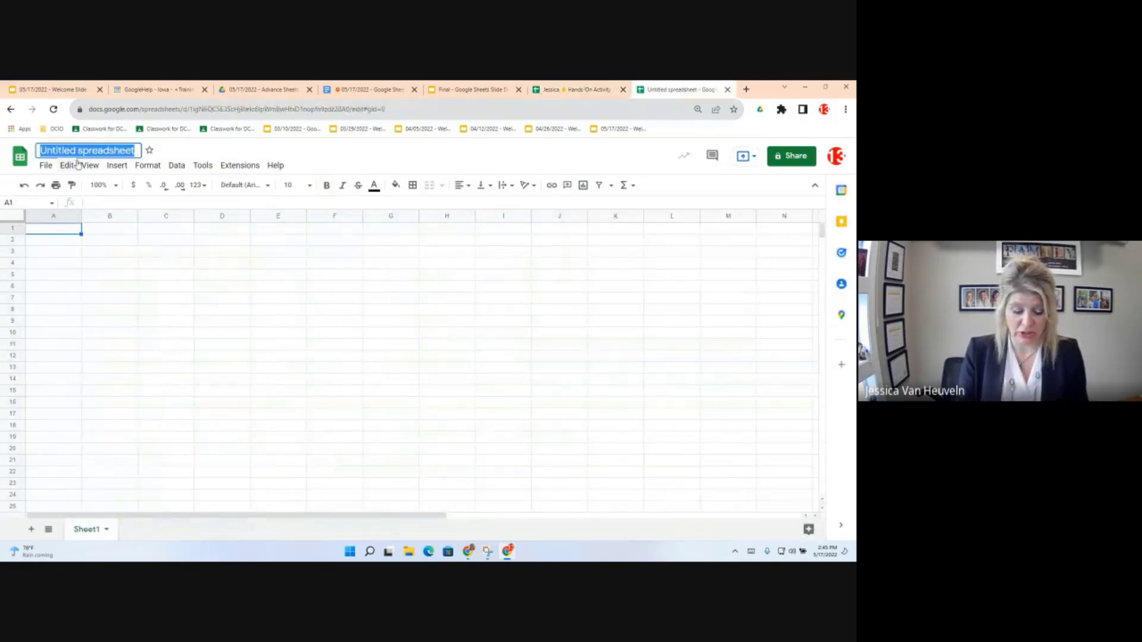
type("Im")
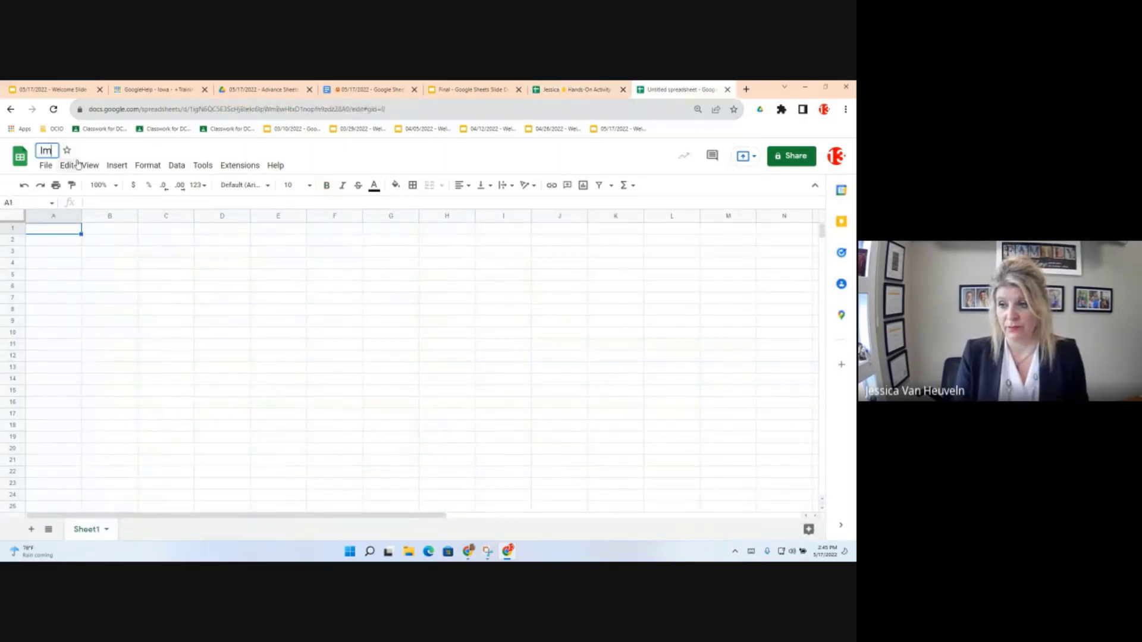
type("portran")
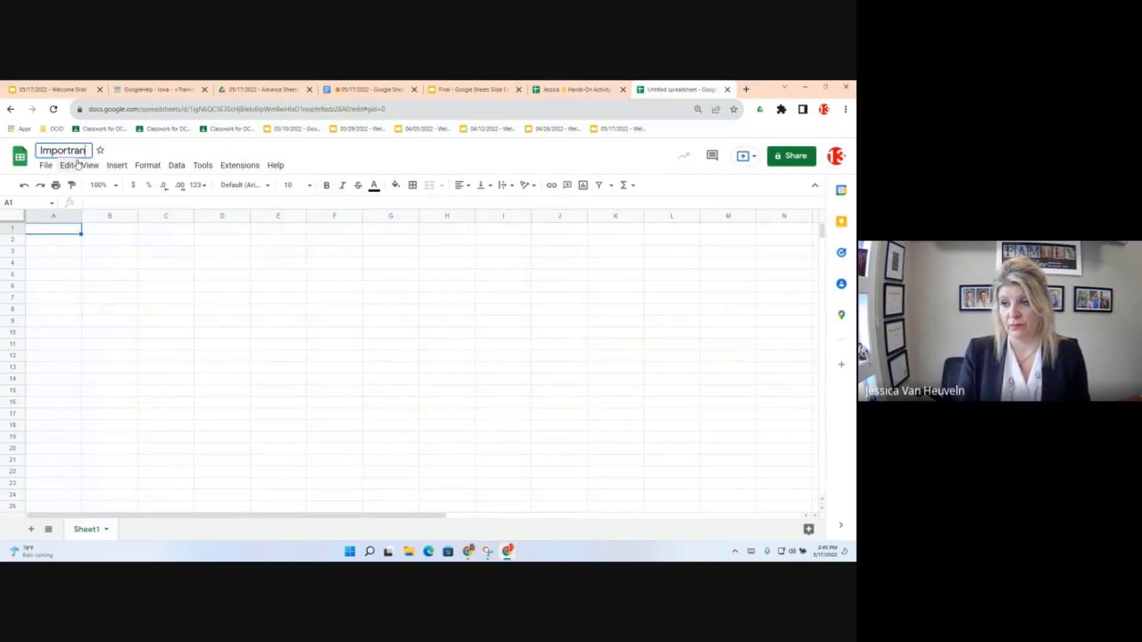
type("ge Smapl")
key("BackSpace")
key("BackSpace")
key("BackSpace")
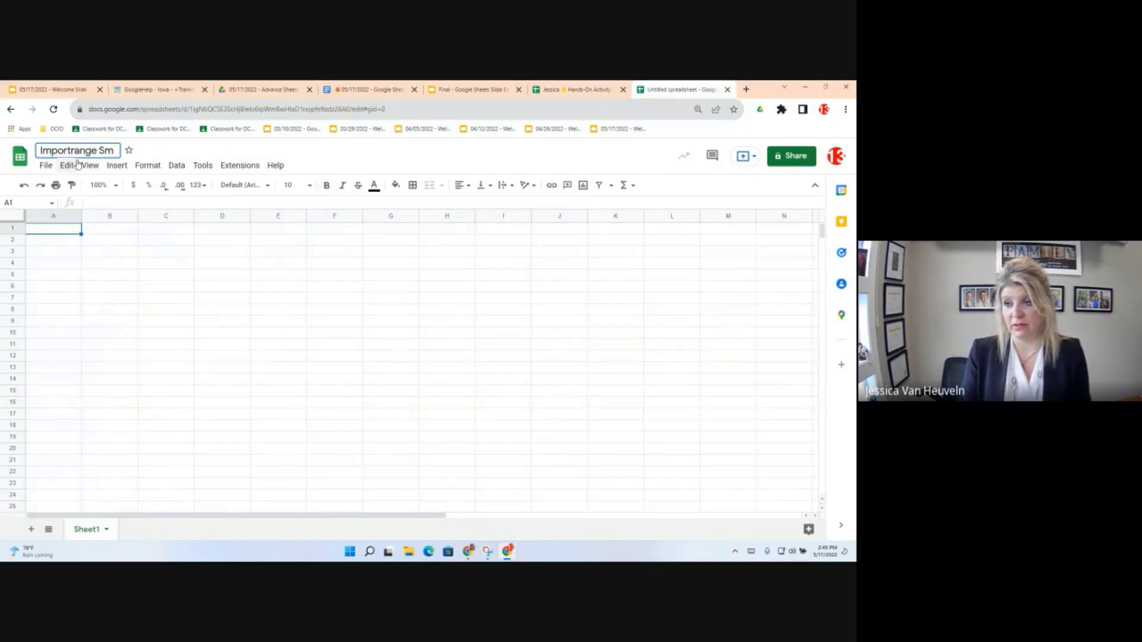
key("BackSpace")
type("ample")
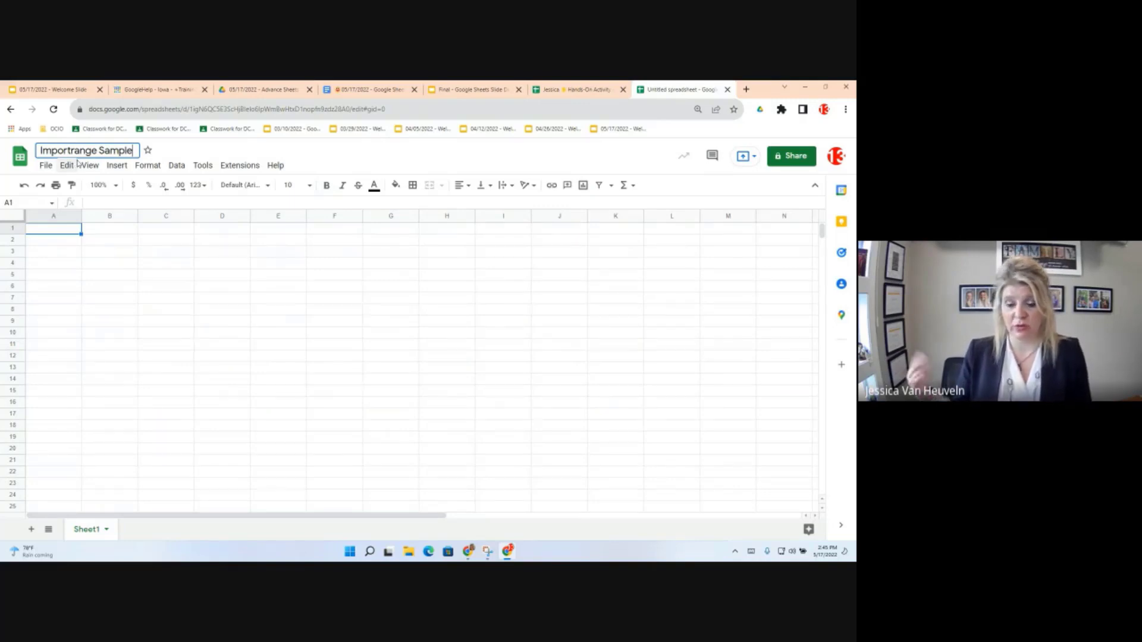
key("Return")
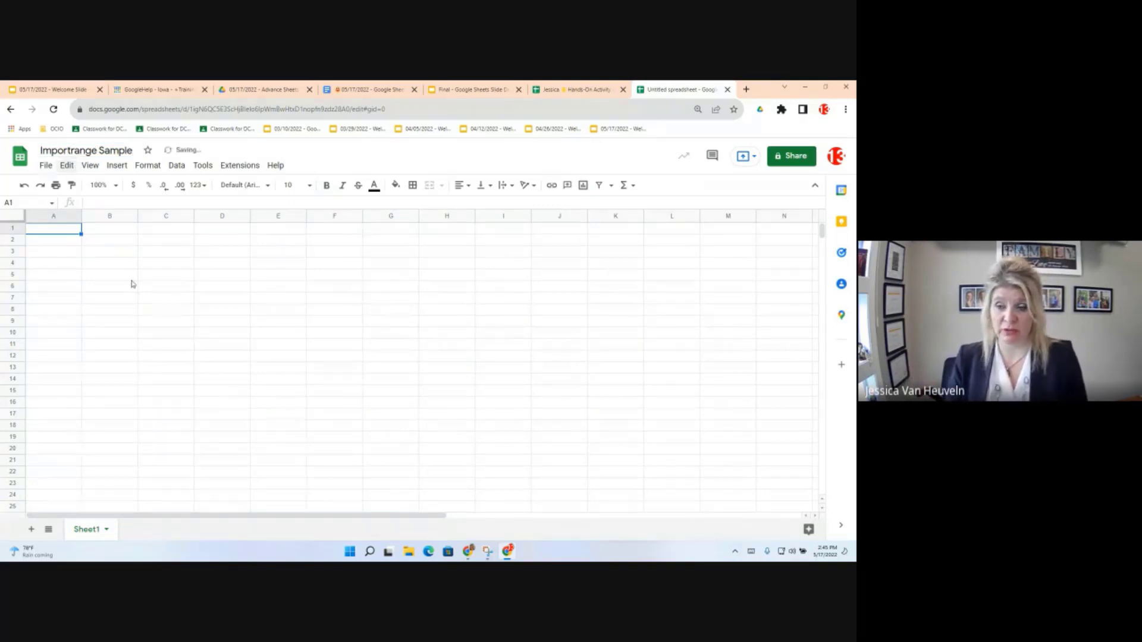
left_click(132, 284)
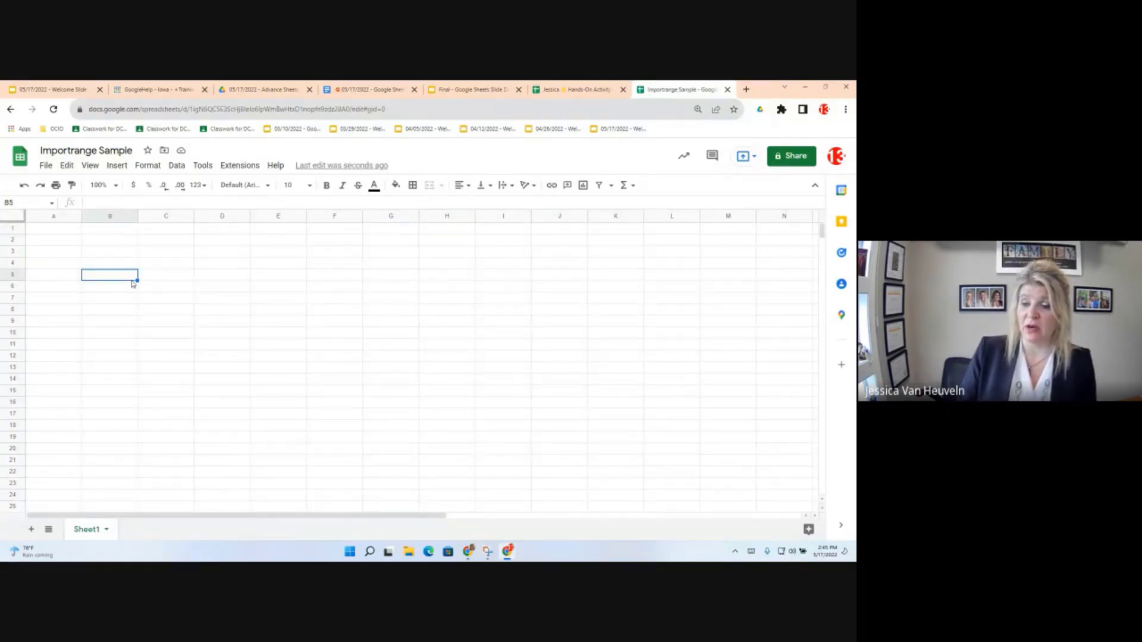
Step: Begin the =IMPORTRANGE( formula in cell A1 using the autocomplete suggestion
left_click(62, 233)
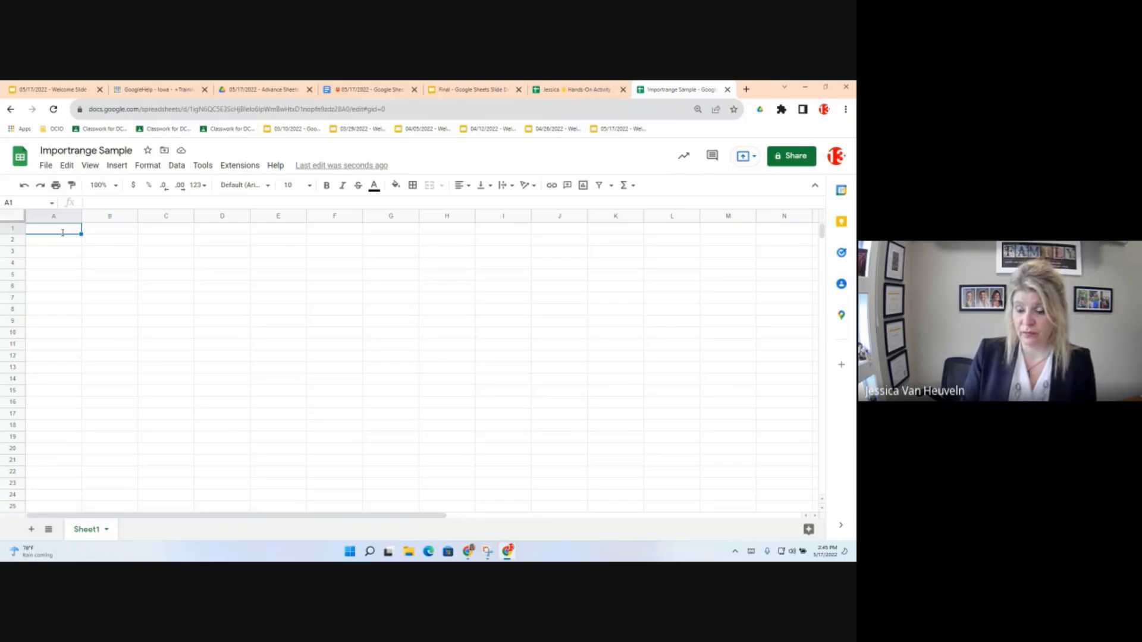
type("=")
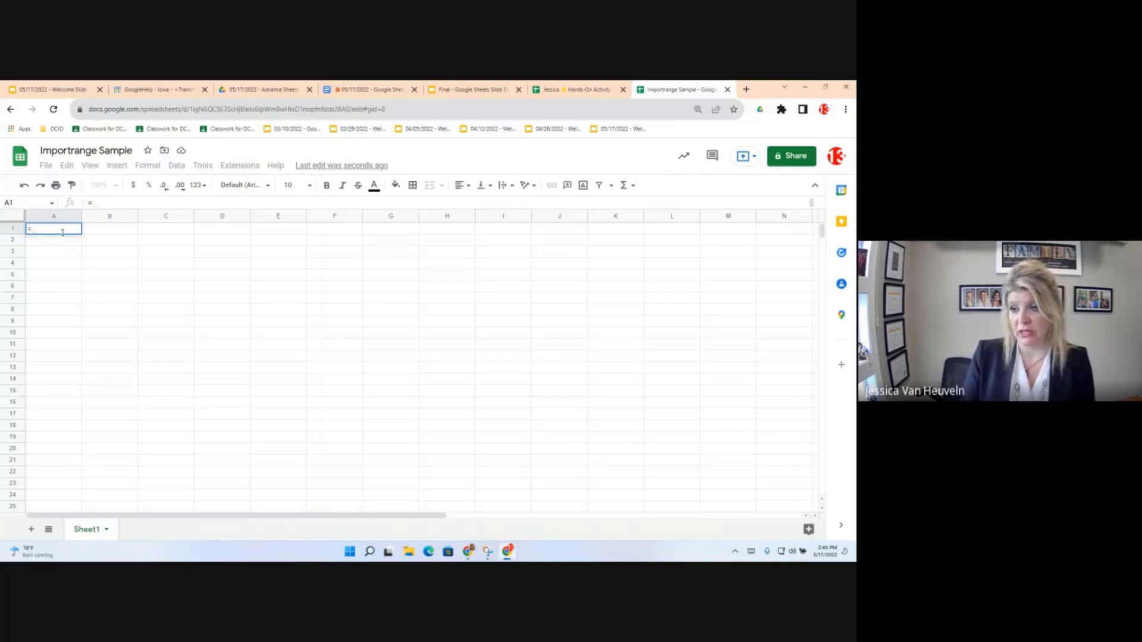
type("imporrange")
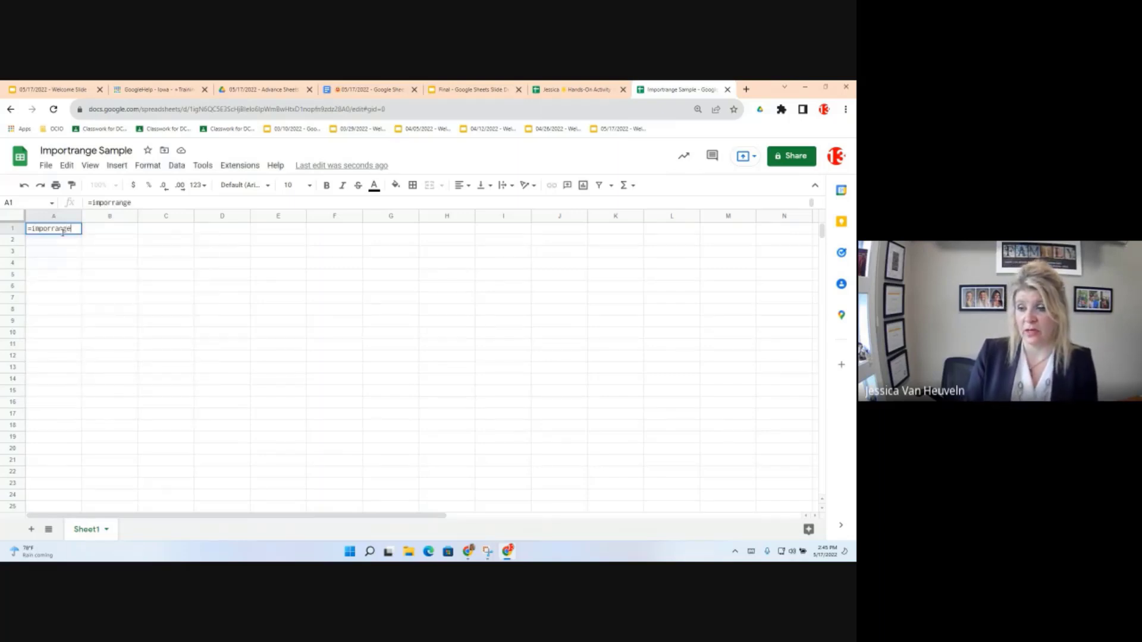
key("BackSpace")
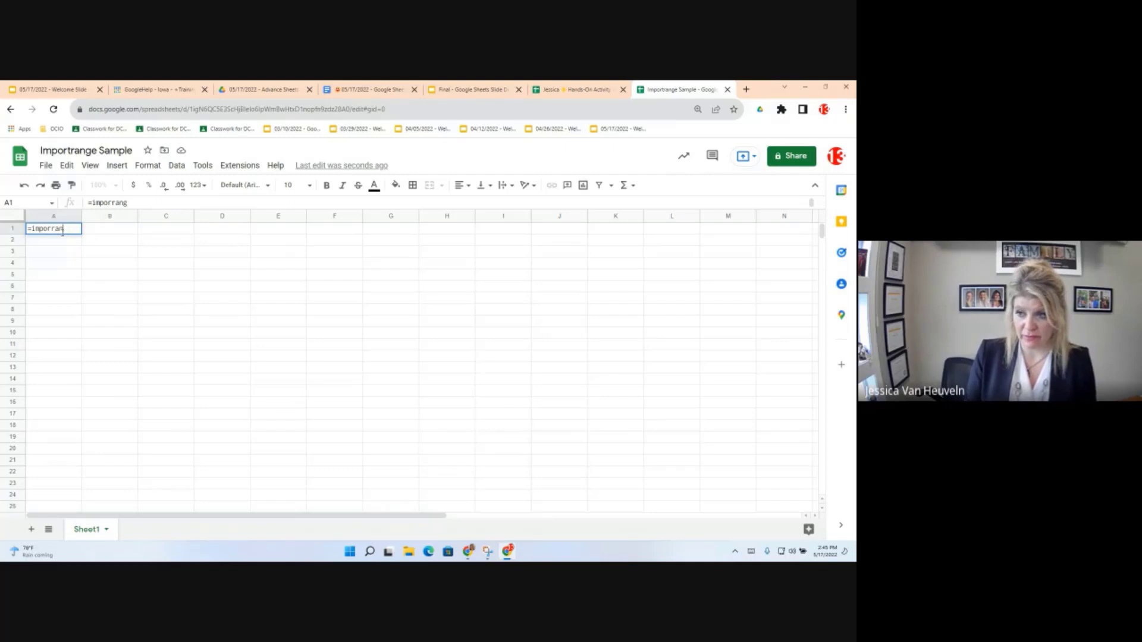
key("BackSpace")
key("BackSpace")
key("BackSpace")
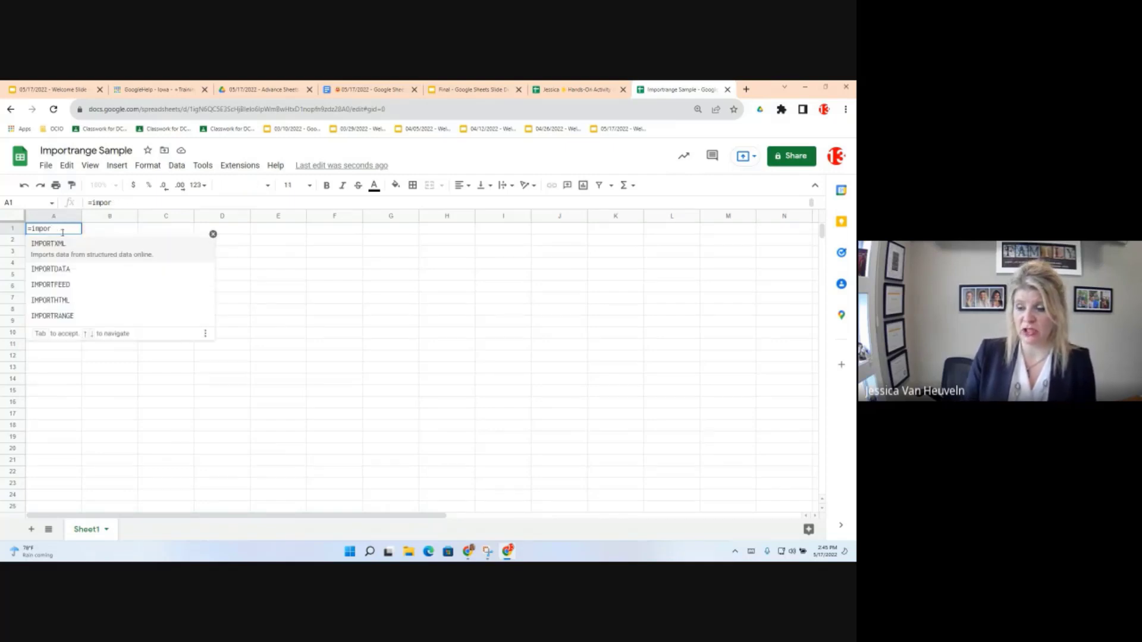
left_click(53, 318)
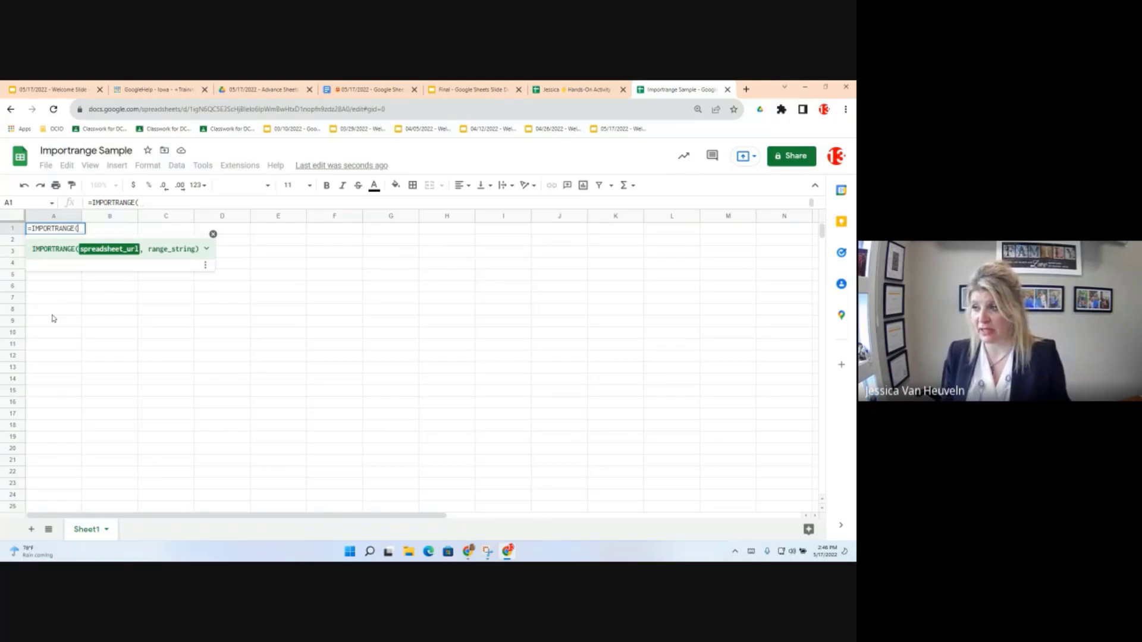
Step: Select the Hands-On Activity spreadsheet's URL up to its ID, then view the Objectives doc
left_click(580, 92)
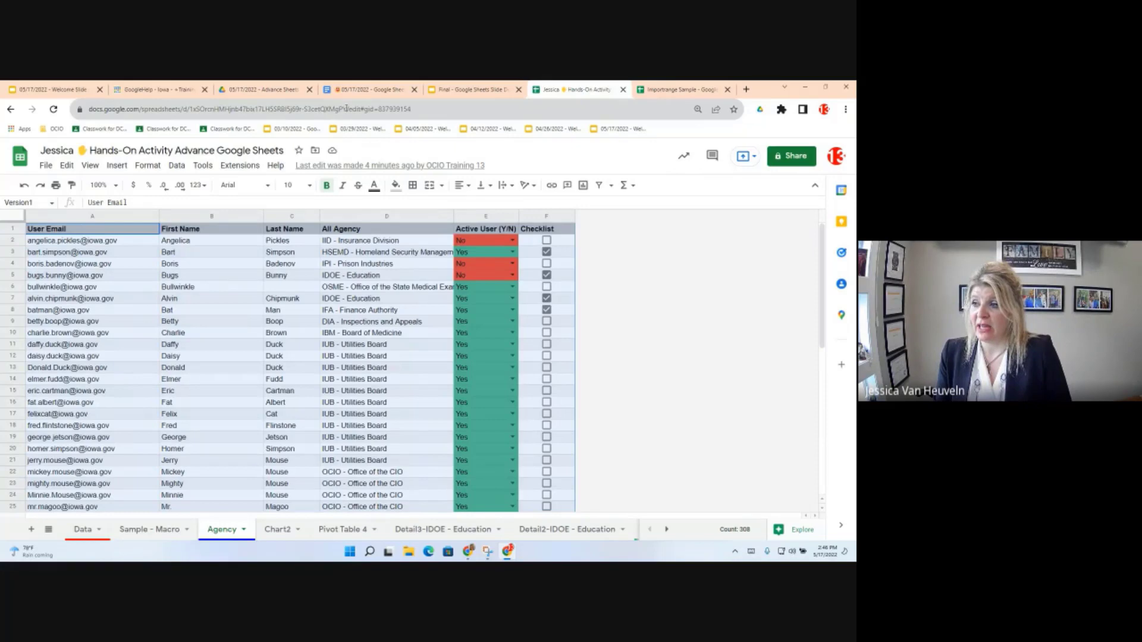
left_click_drag(347, 109, 82, 105)
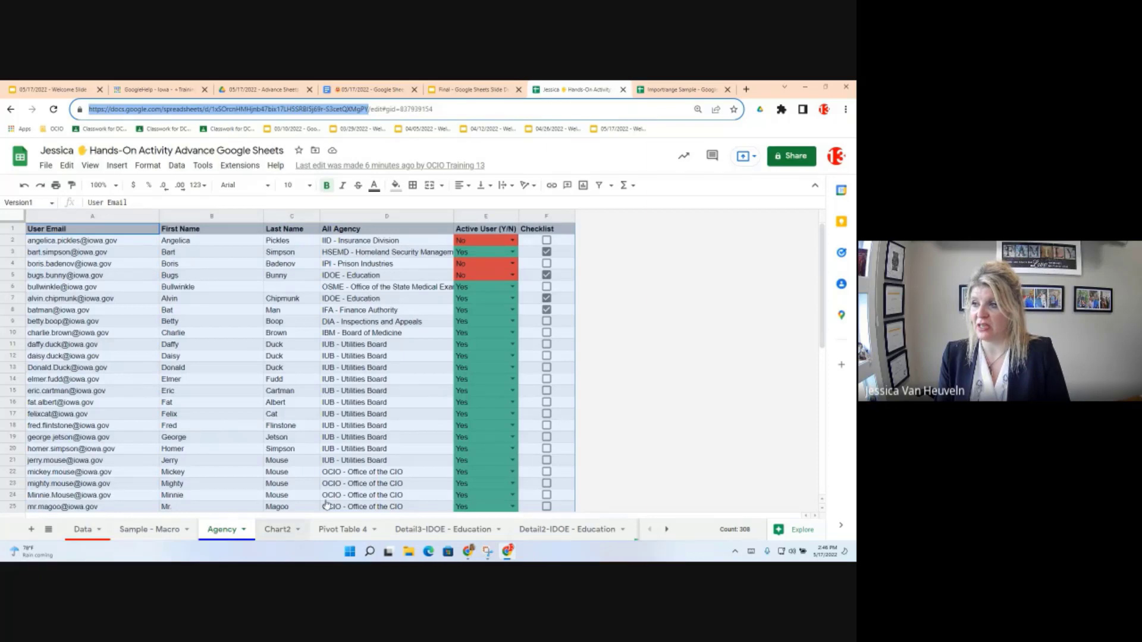
left_click(277, 529)
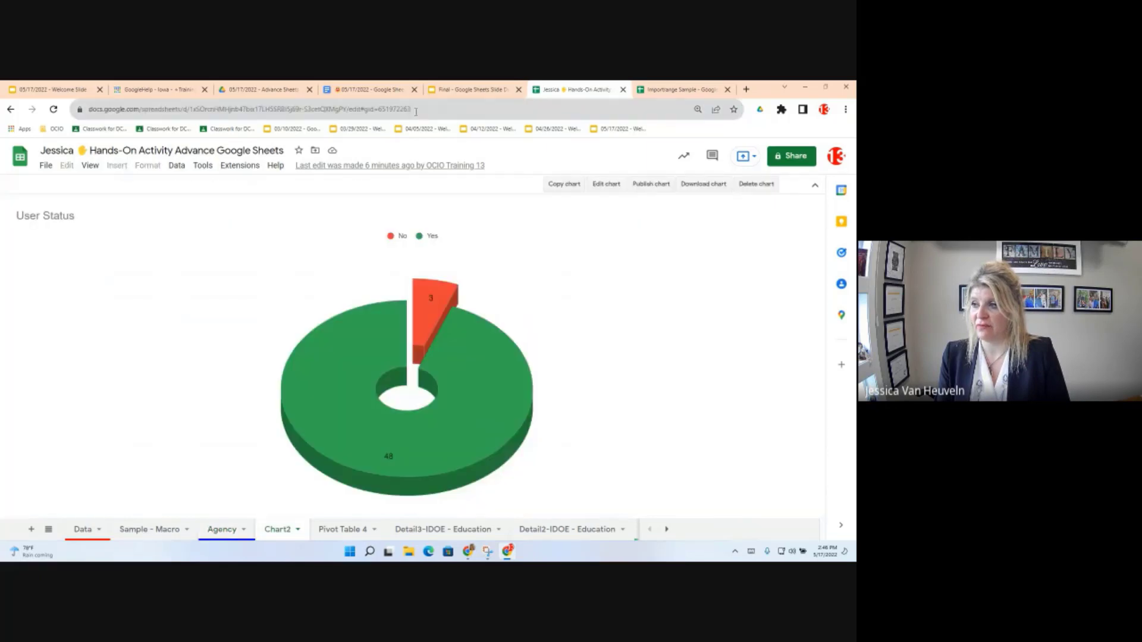
left_click(349, 109)
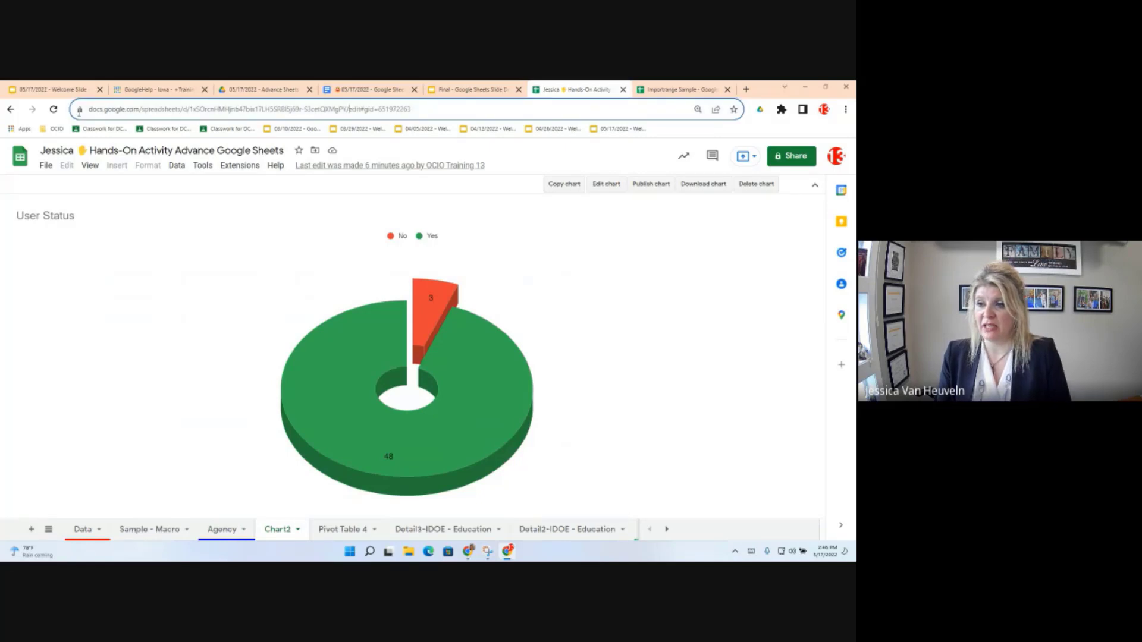
left_click(79, 108, "shift")
left_click_drag(80, 108, 78, 149)
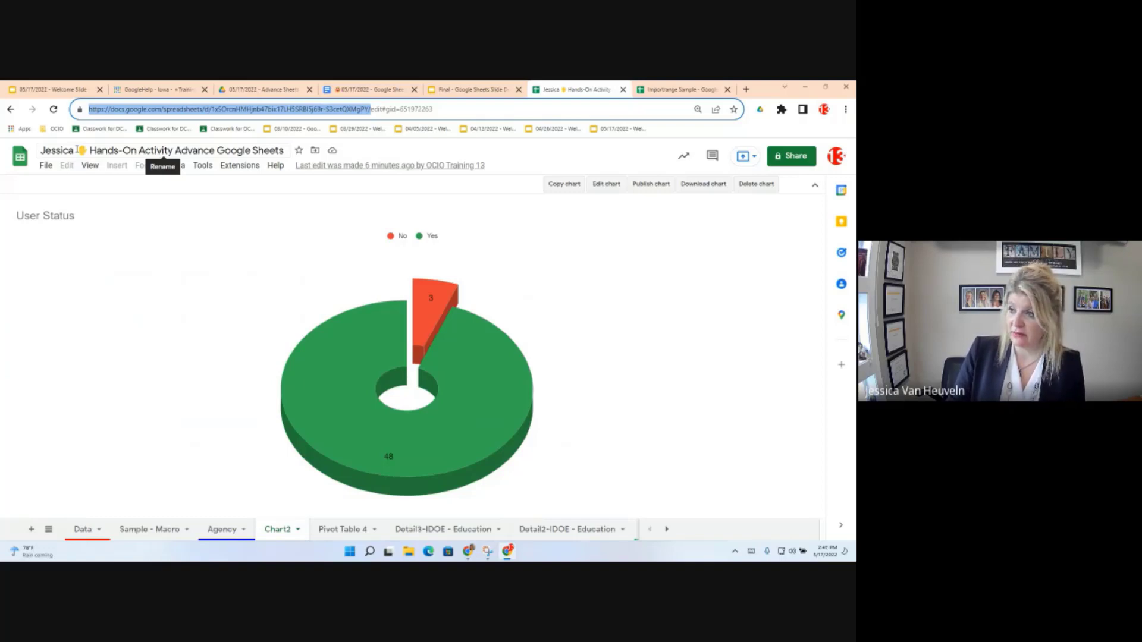
left_click(370, 109)
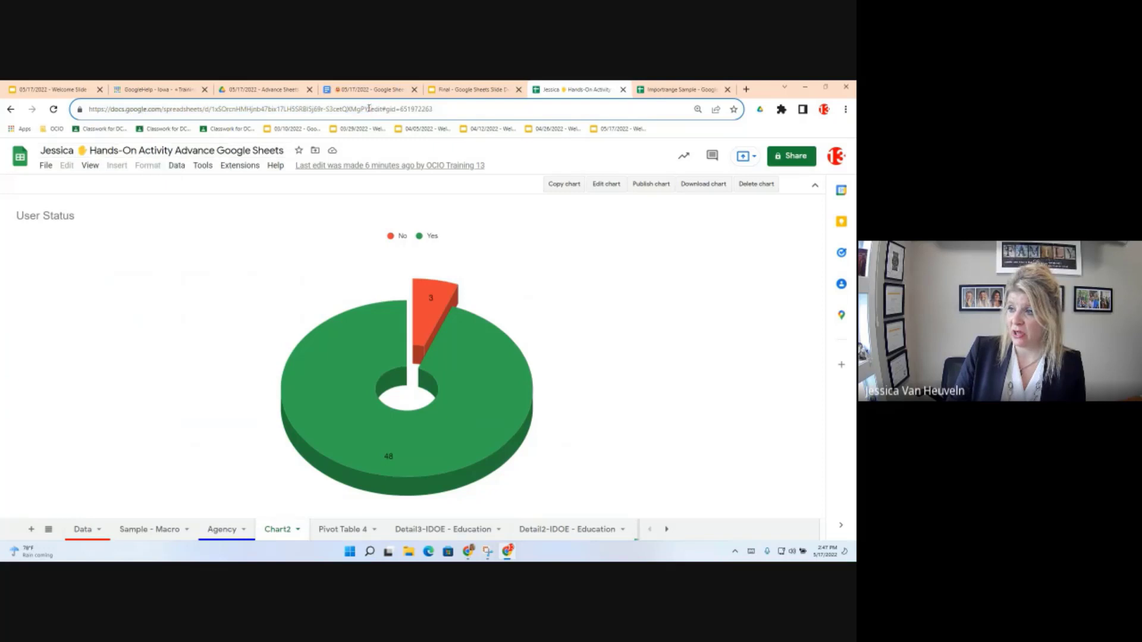
left_click_drag(369, 109, 87, 109)
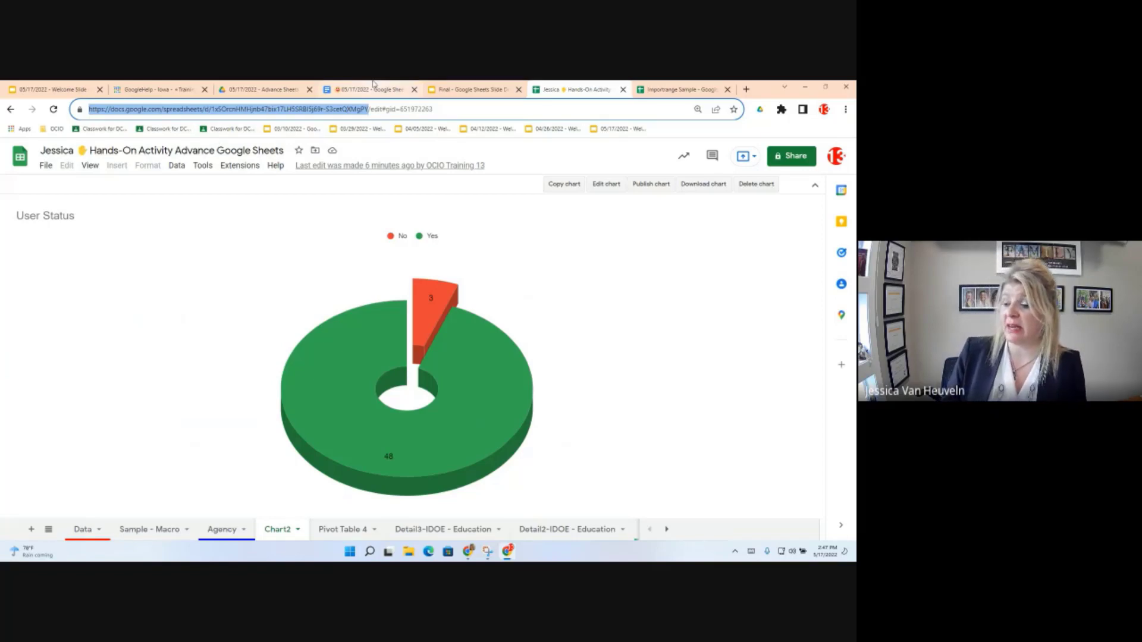
left_click(374, 85)
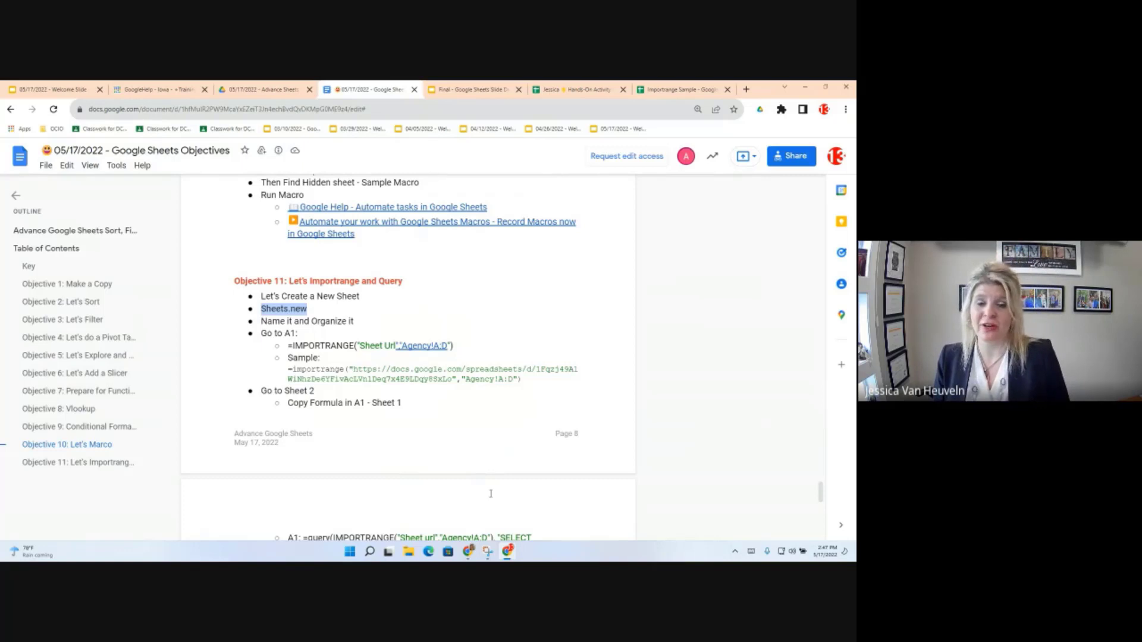
Step: Add the pasted Hands-On Activity URL in quotes plus a comma to A1's IMPORTRANGE
left_click(665, 90)
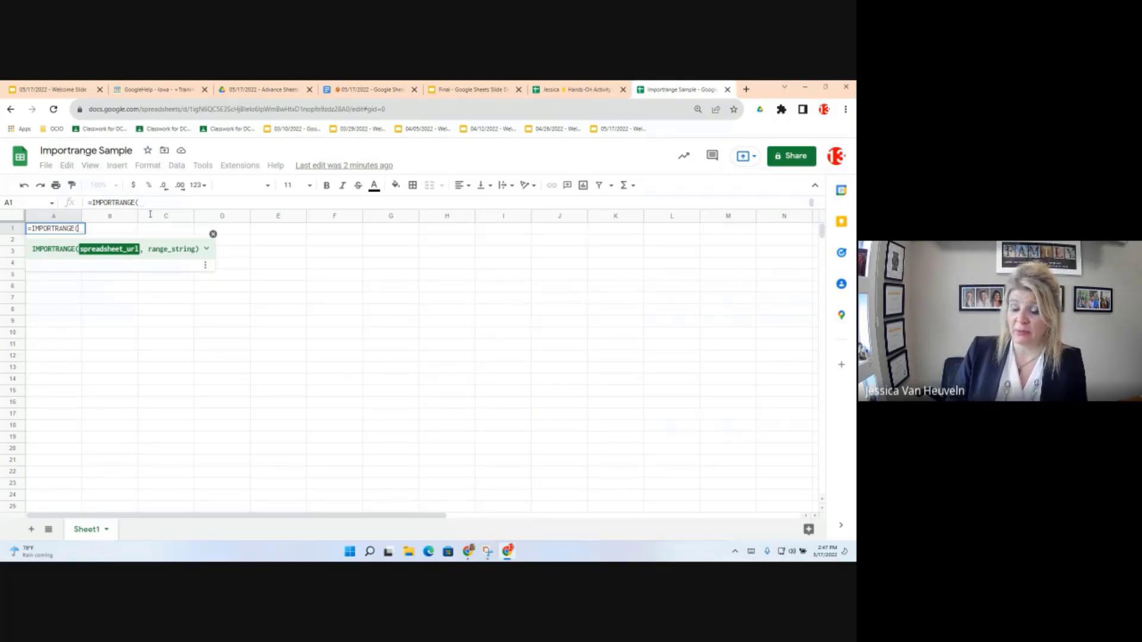
type("\"")
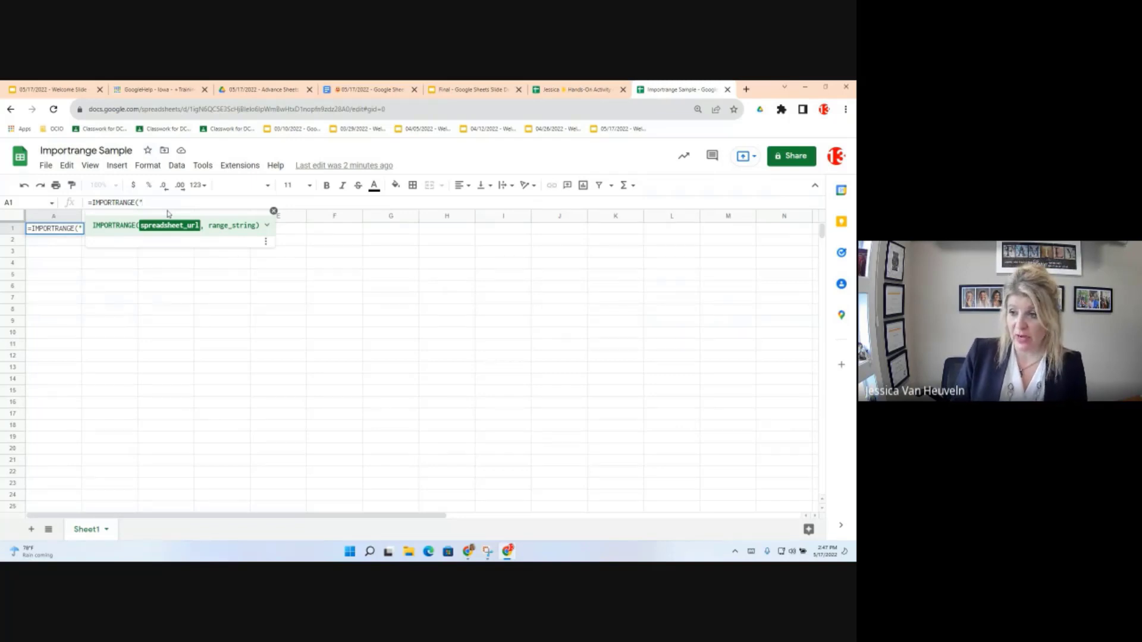
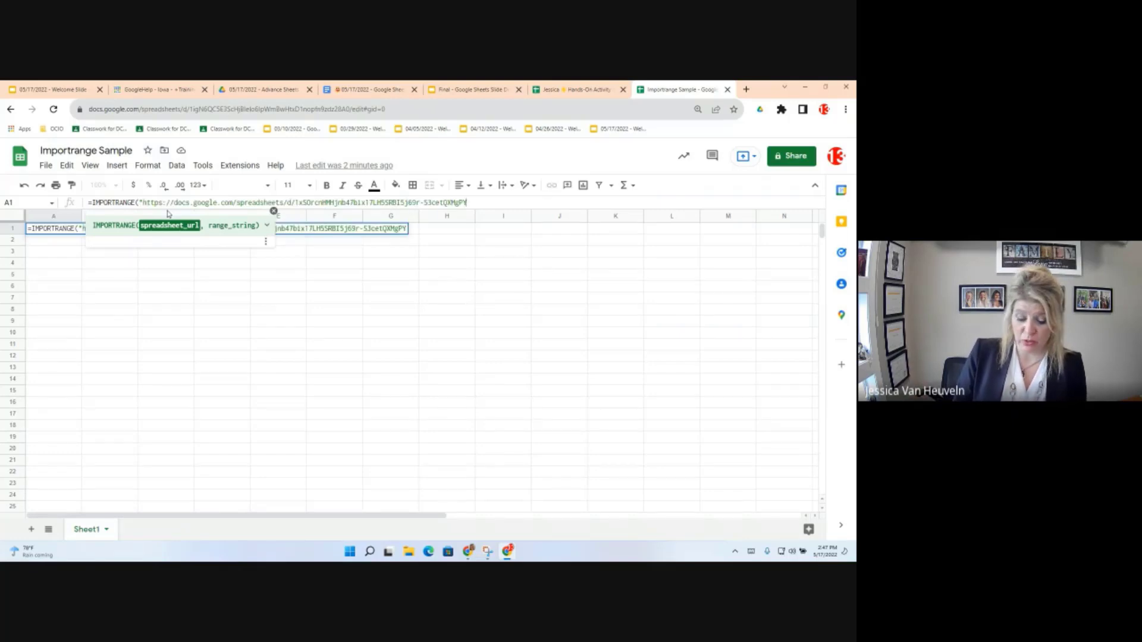
type("\"")
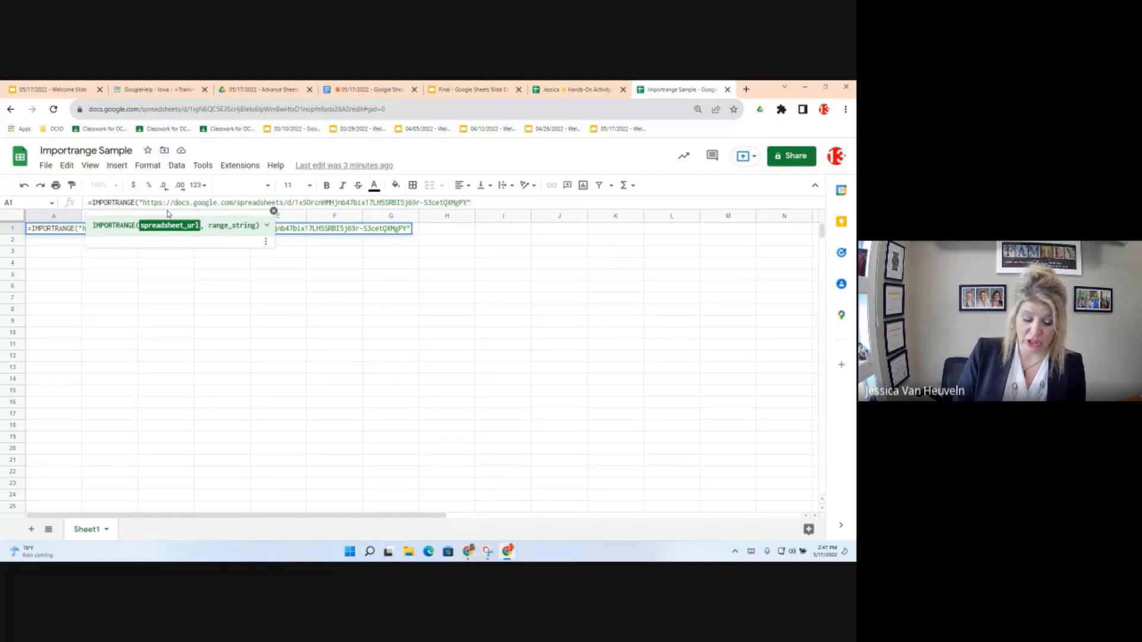
type(",")
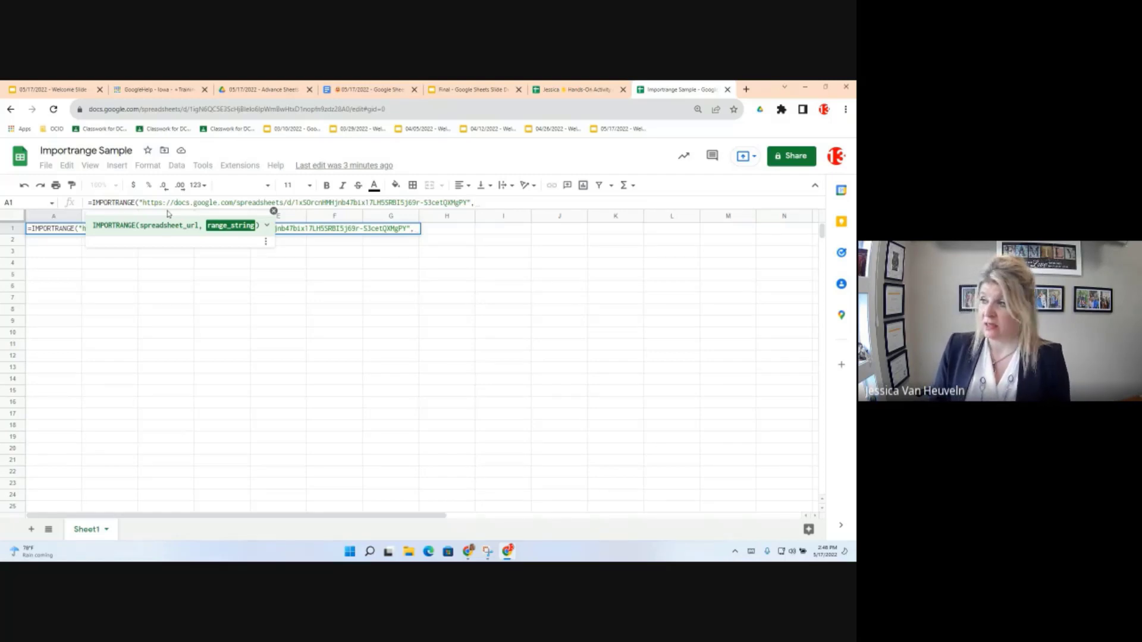
left_click(583, 85)
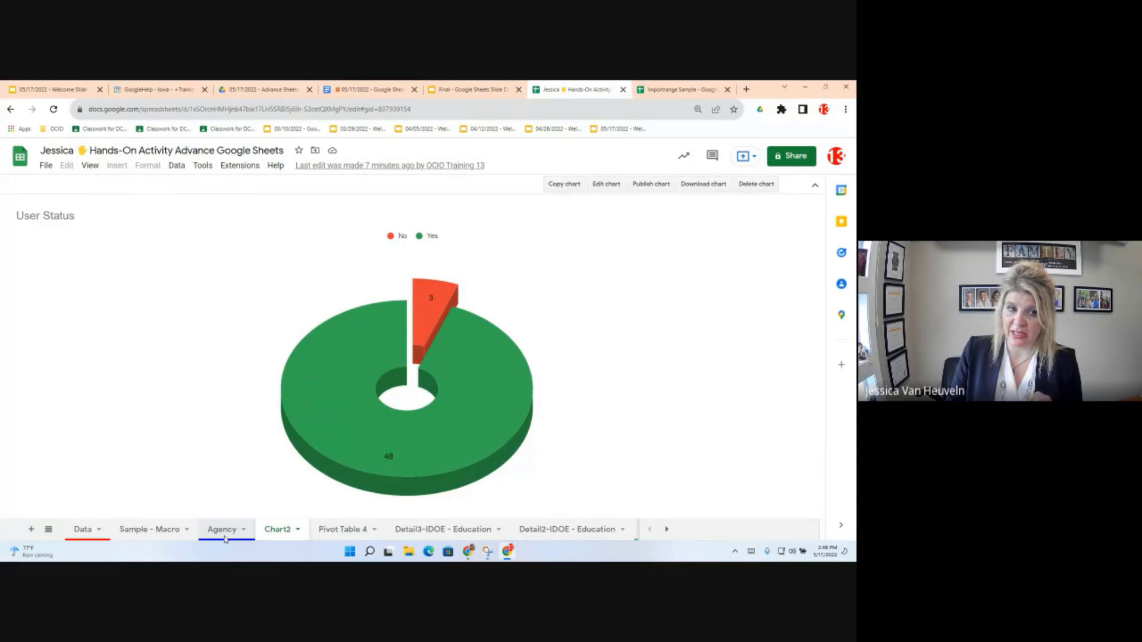
Step: View the source Agency sheet's exact name through Rename, then return to Importrange Sample
left_click(225, 538)
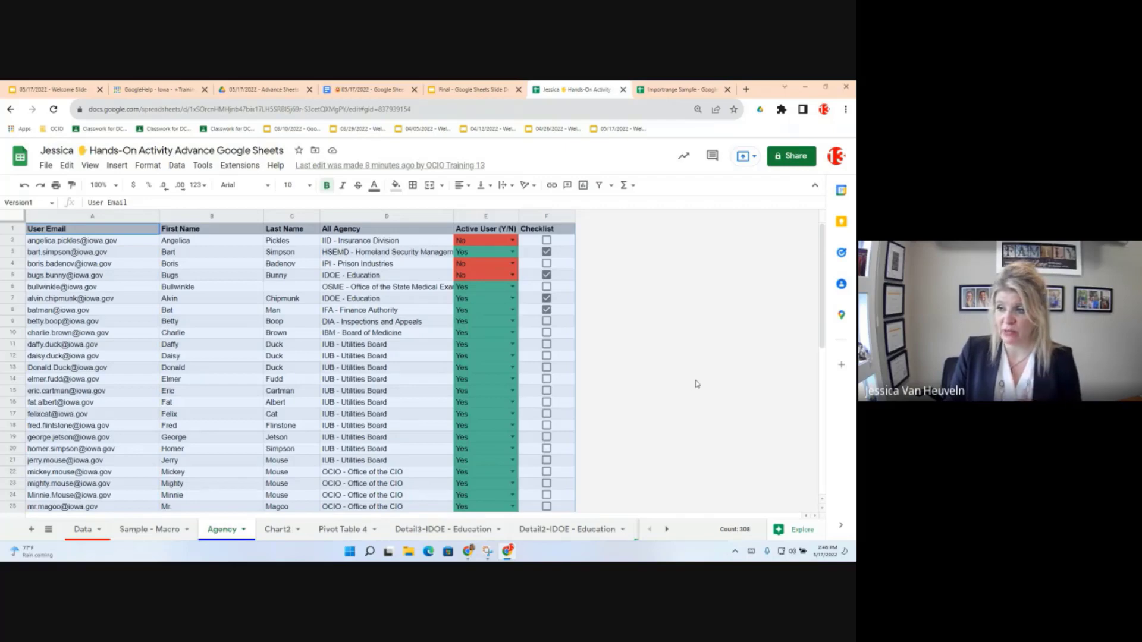
right_click(210, 531)
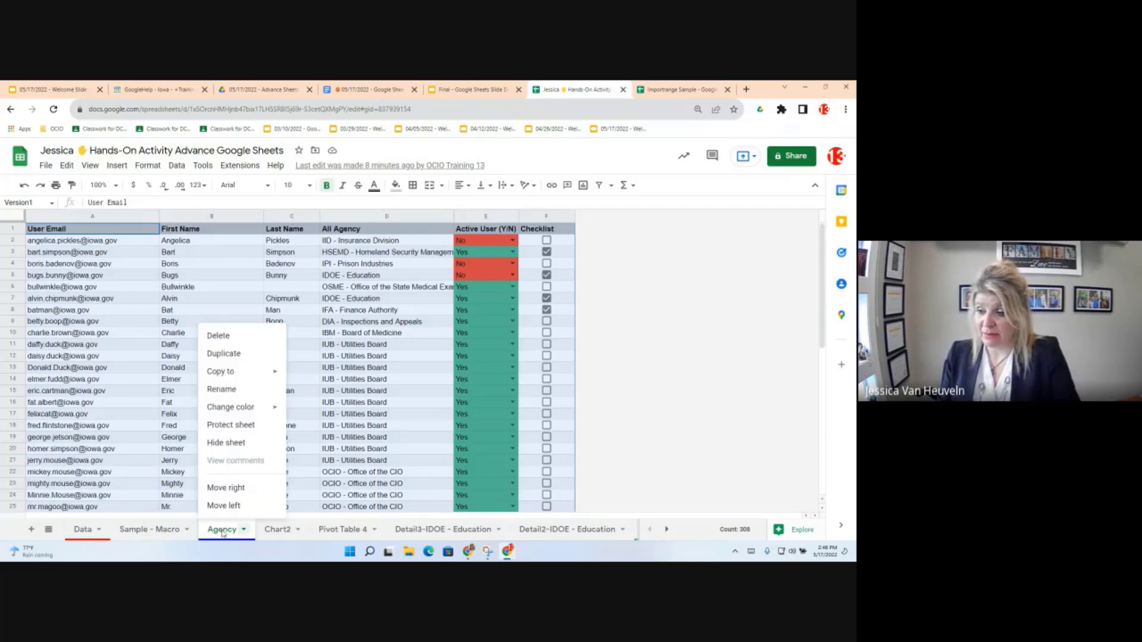
left_click(221, 389)
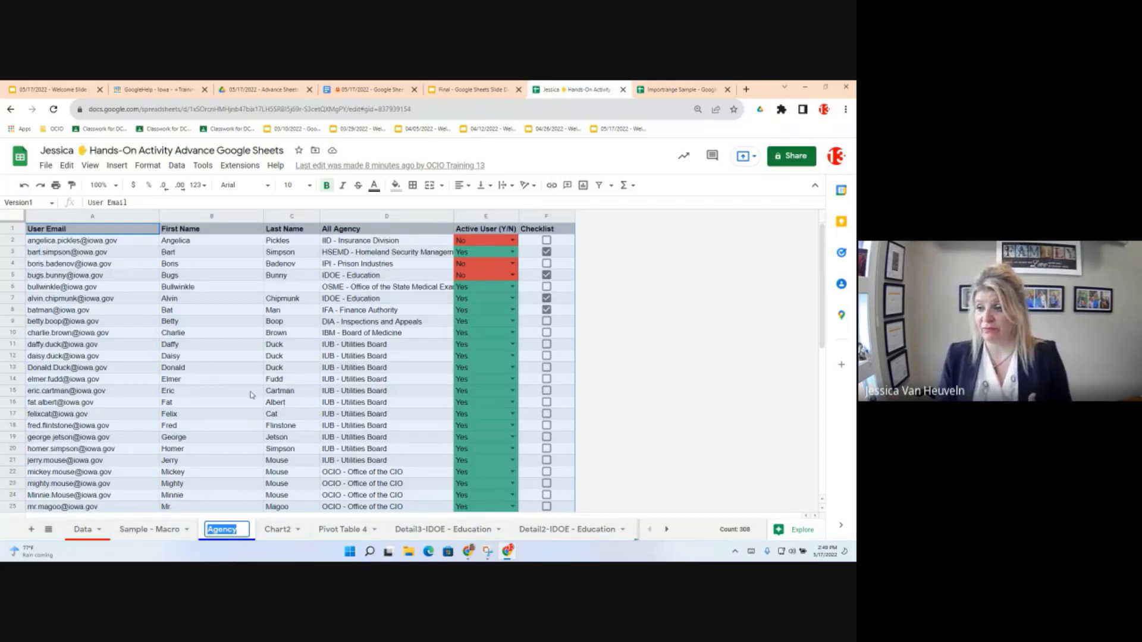
left_click(673, 86)
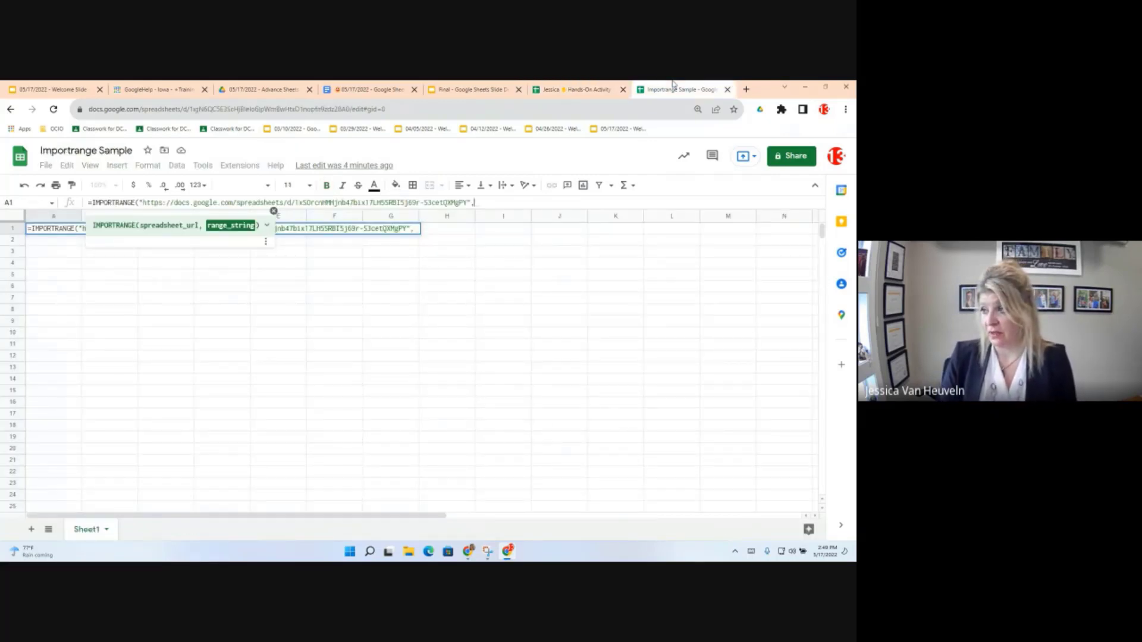
Step: Finish A1's IMPORTRANGE with the range "Agency!A:F" and closing parenthesis, and commit it
type("\"")
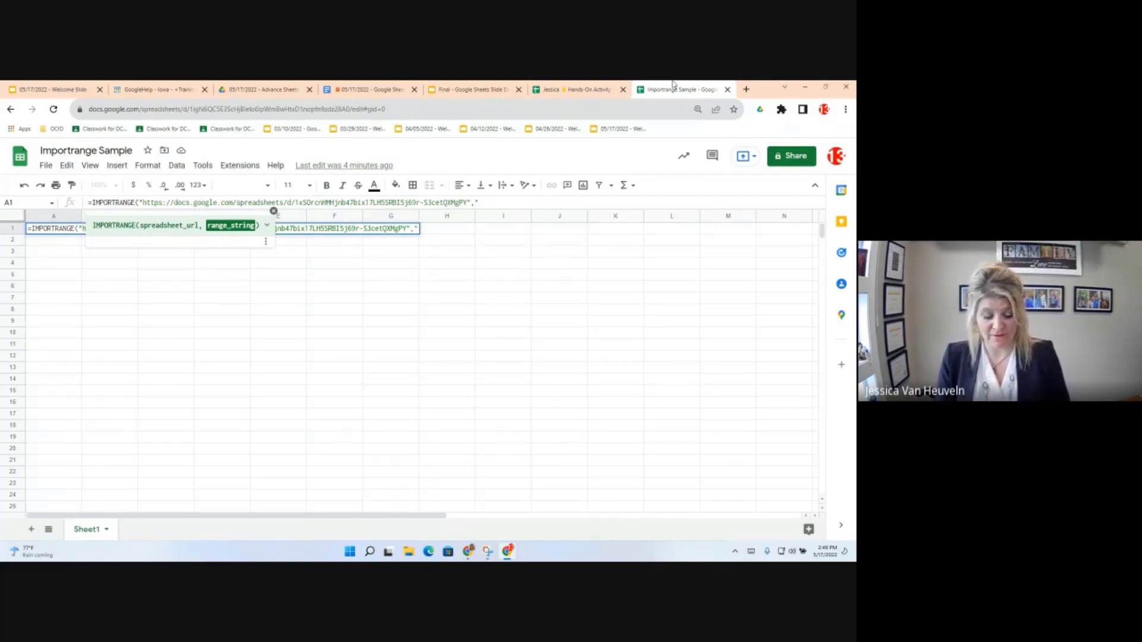
type("Agency")
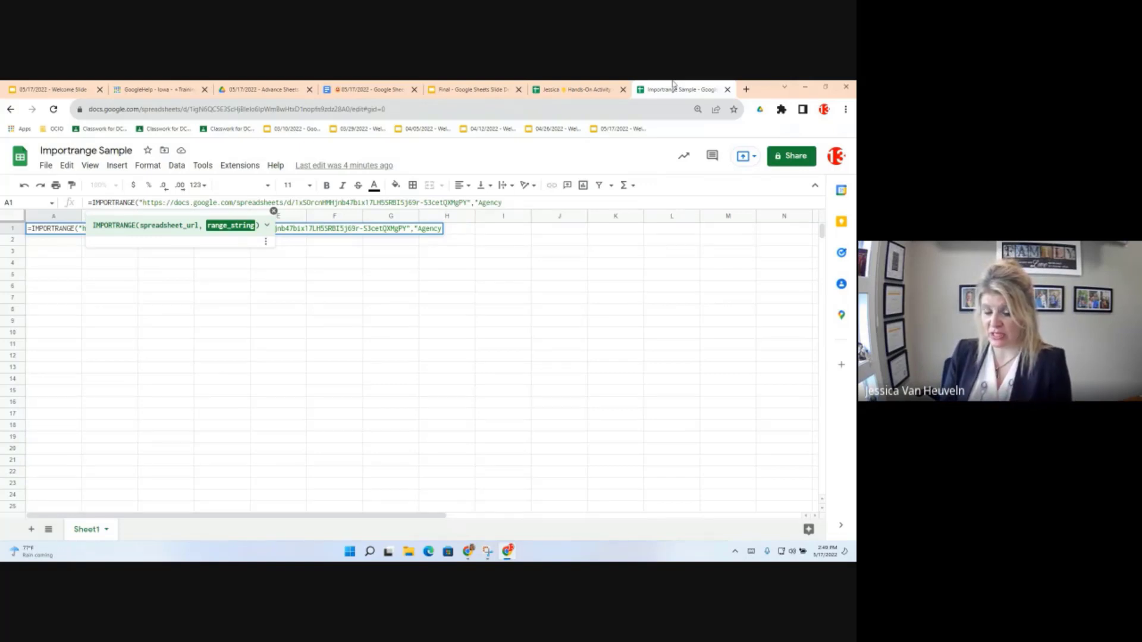
type("!")
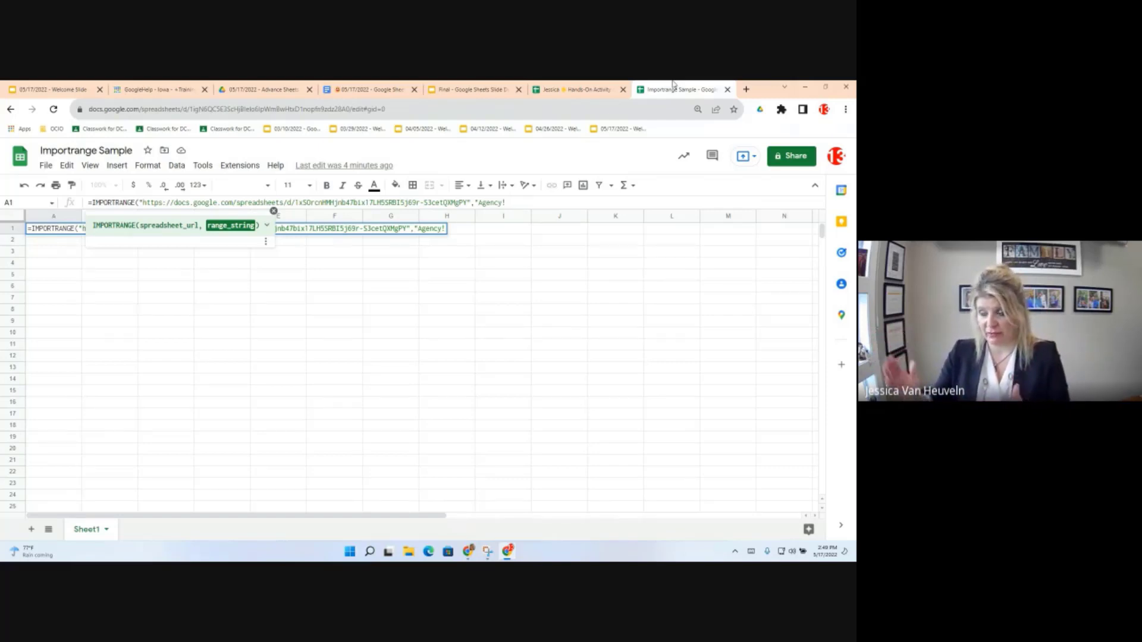
type("A")
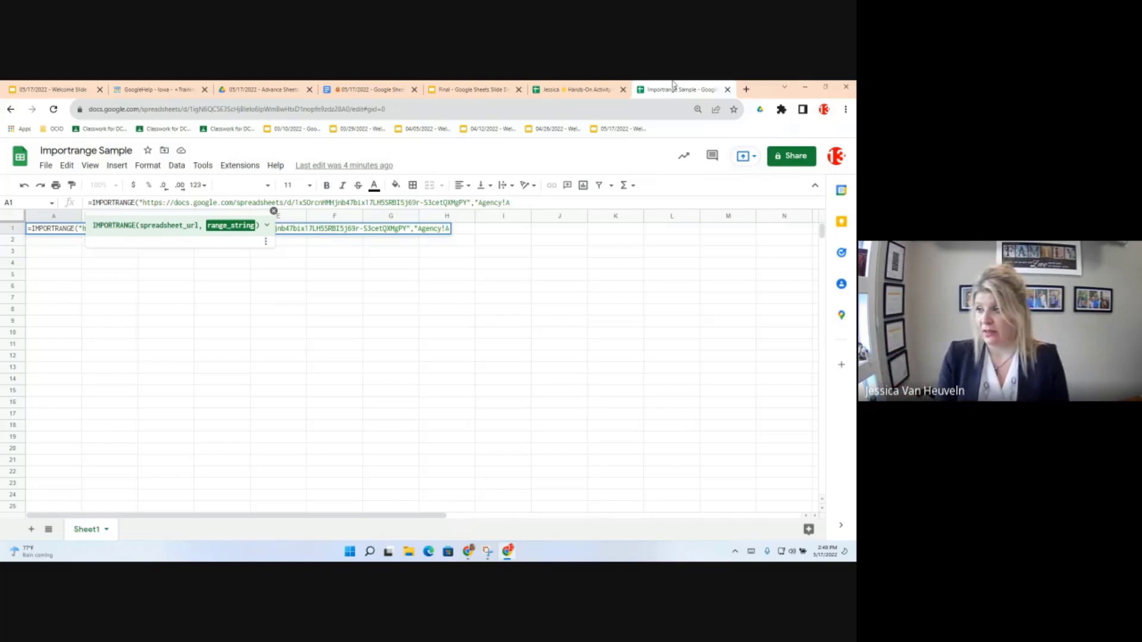
type(":")
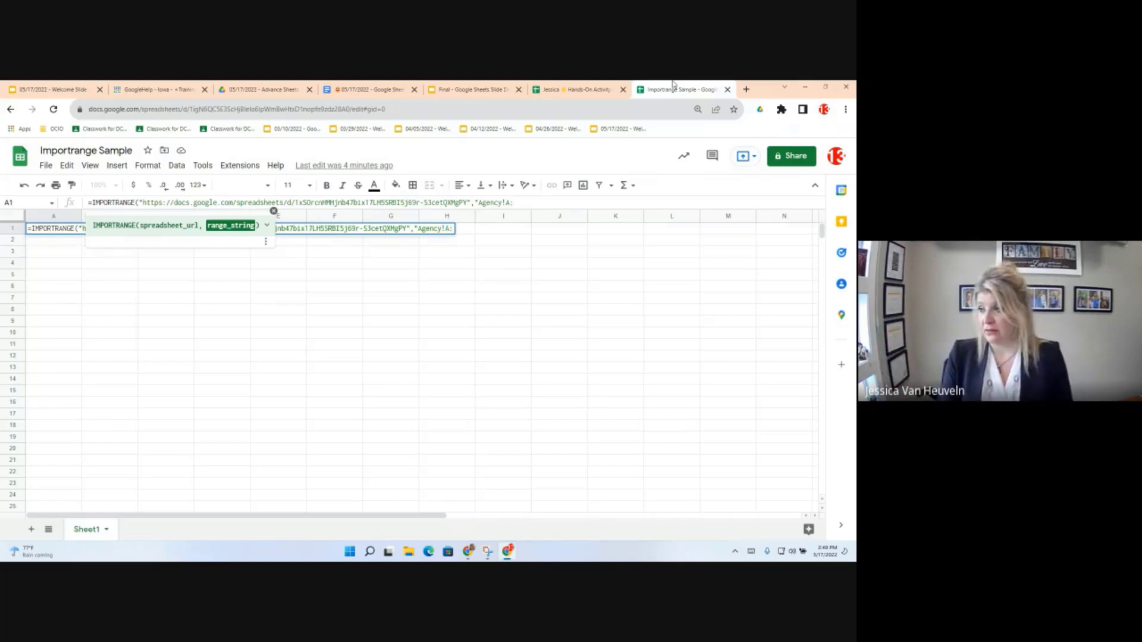
type("F")
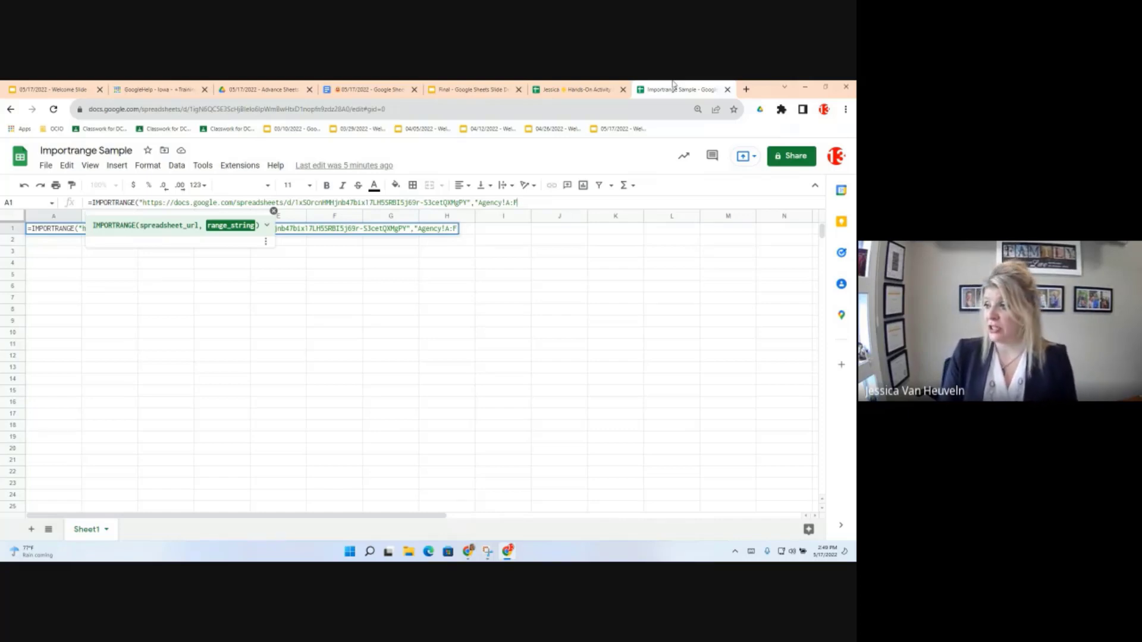
type("\"")
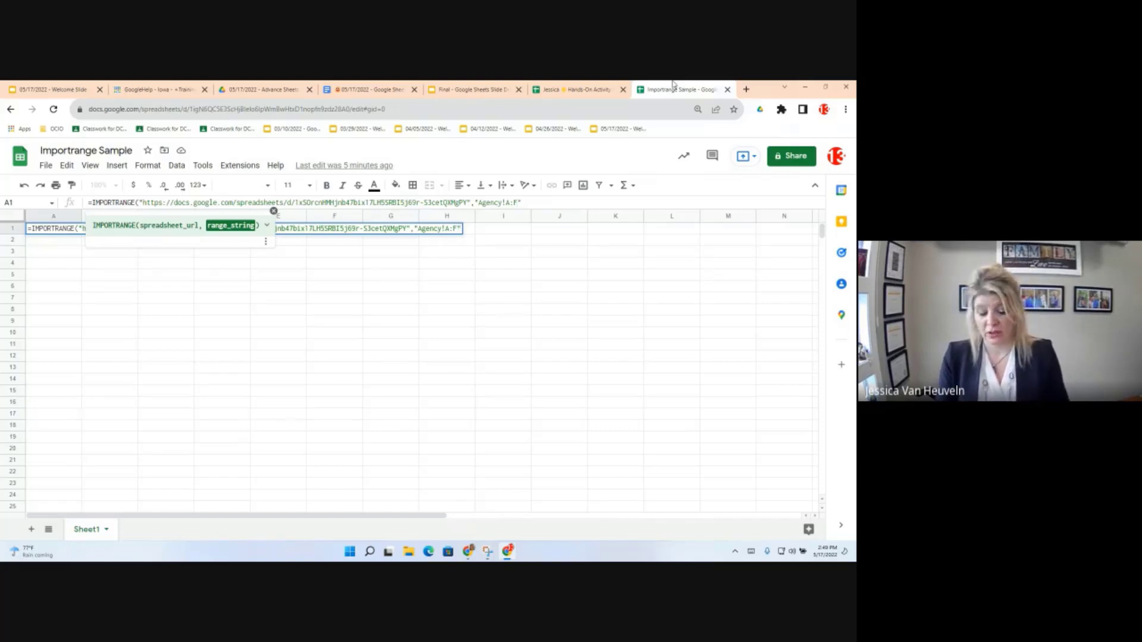
type(")")
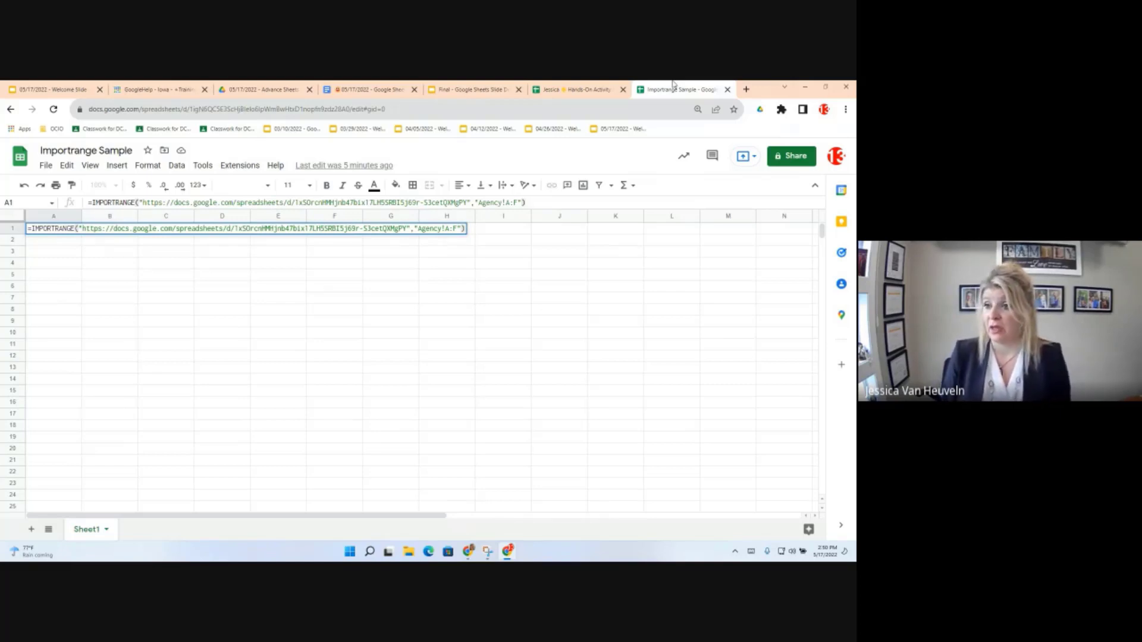
key("Return")
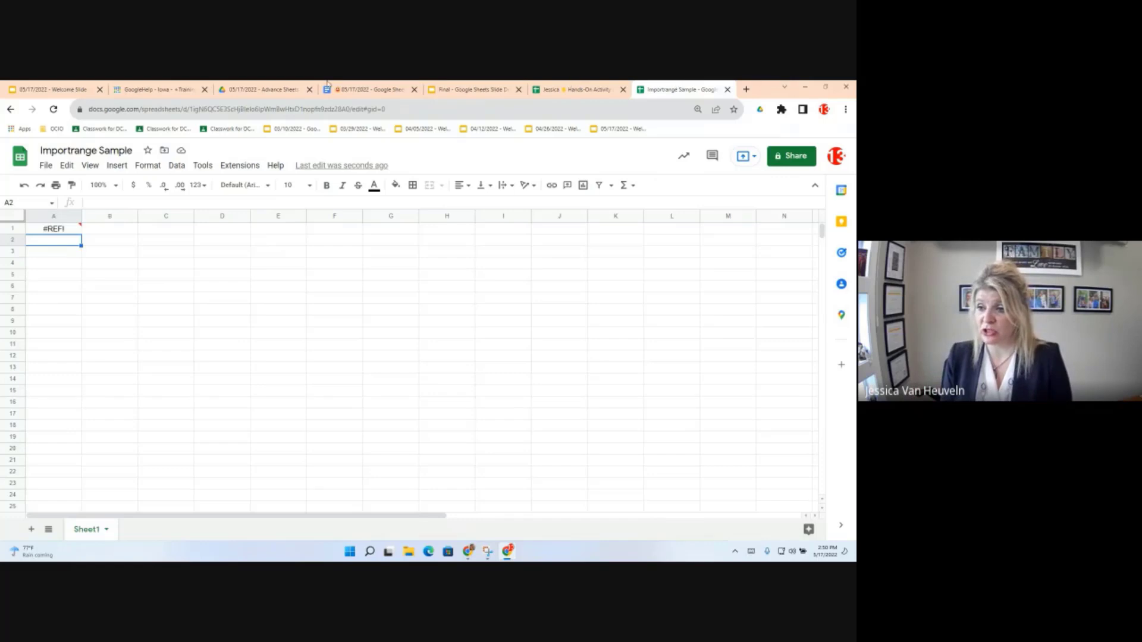
Step: Allow access on A1's #REF! error so Sheet1 shows Agency columns A–F
left_click(53, 232)
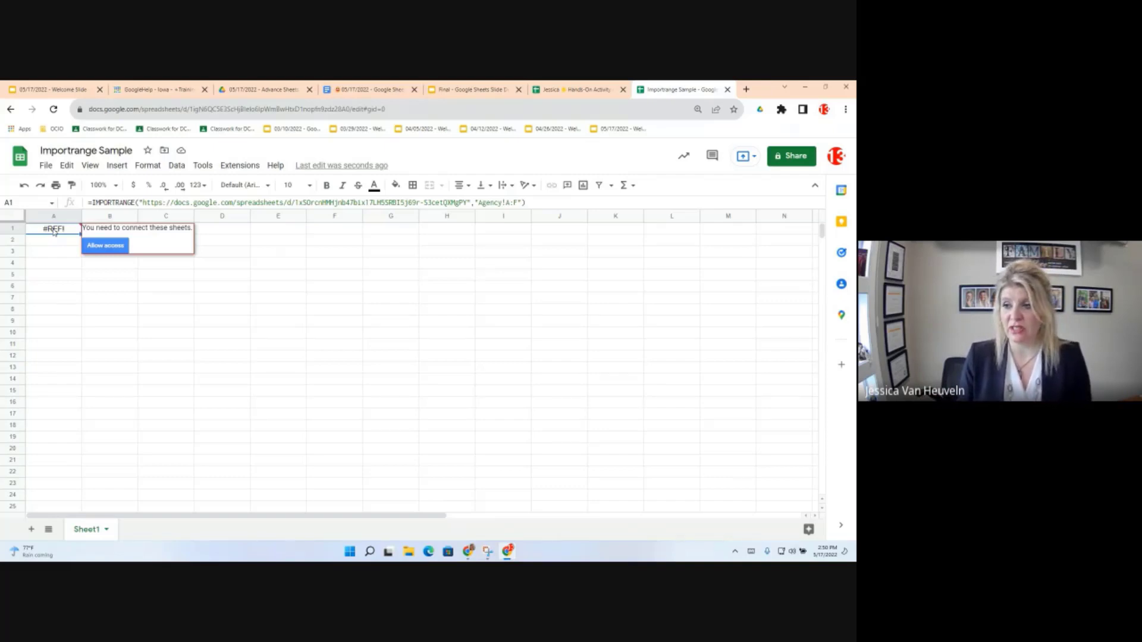
left_click(101, 252)
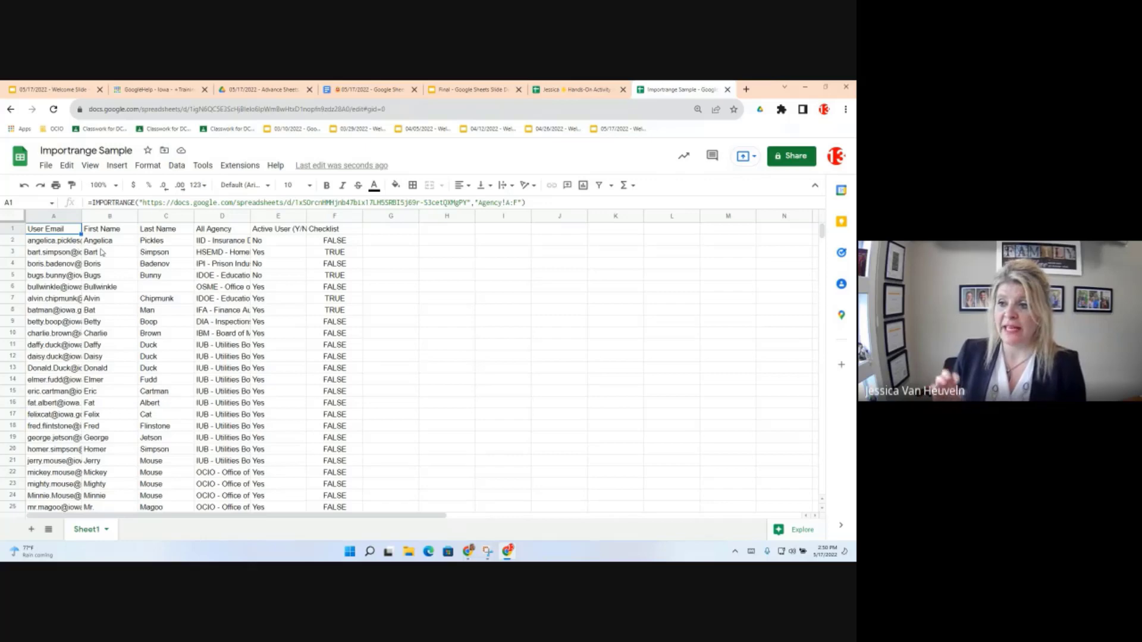
Step: In the source Agency sheet, add a 'y' to row 3's email and first name, then return to Importrange Sample
left_click(577, 89)
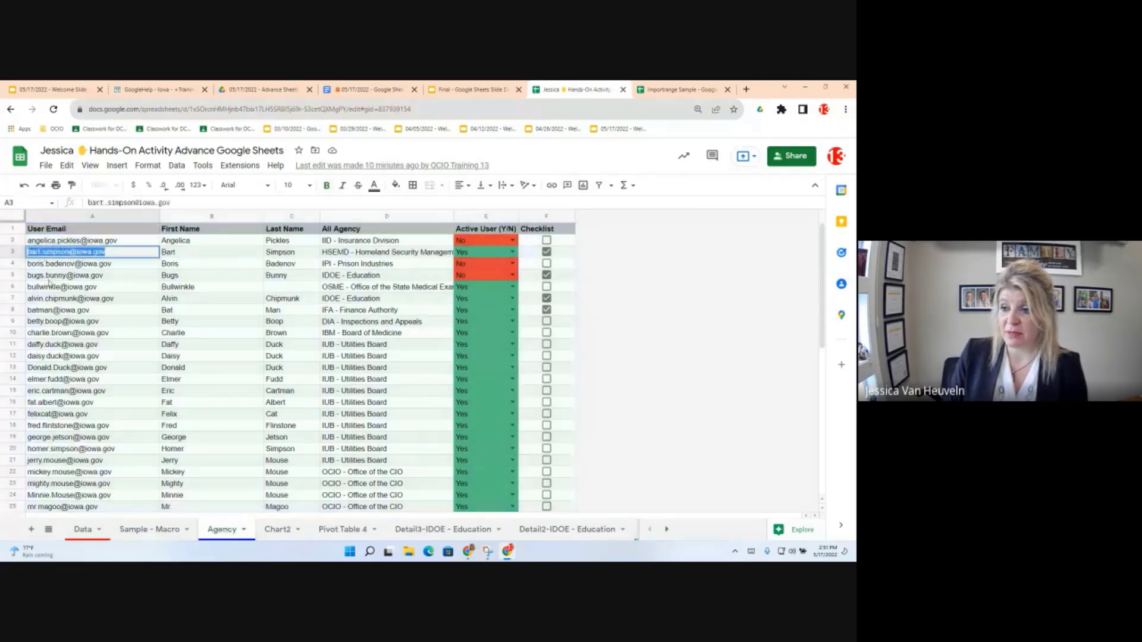
left_click(41, 252)
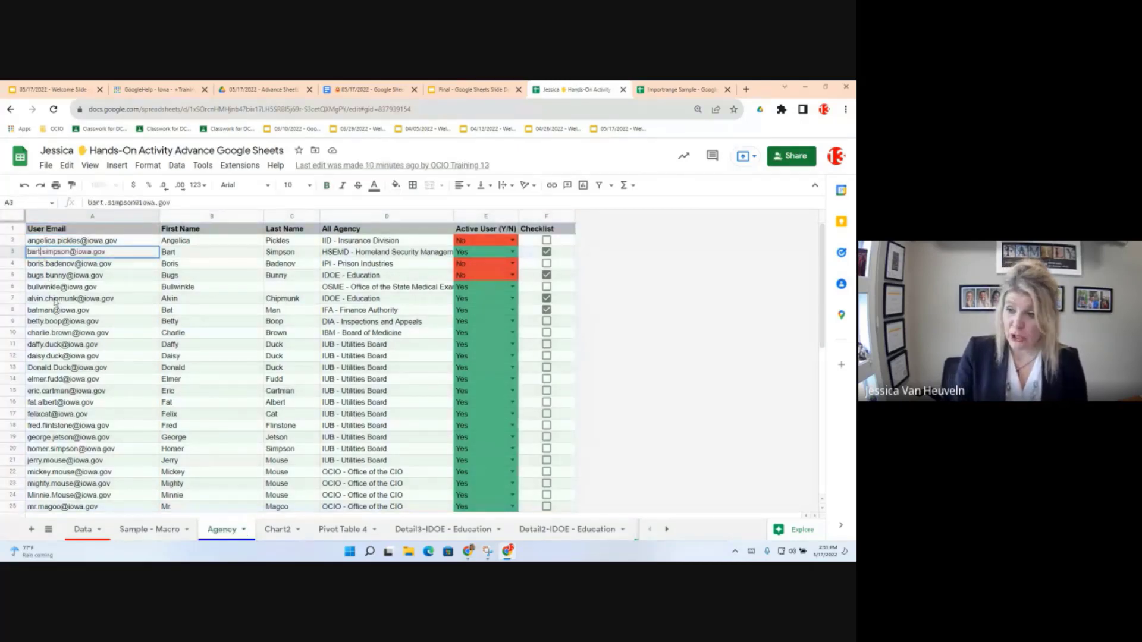
type("y")
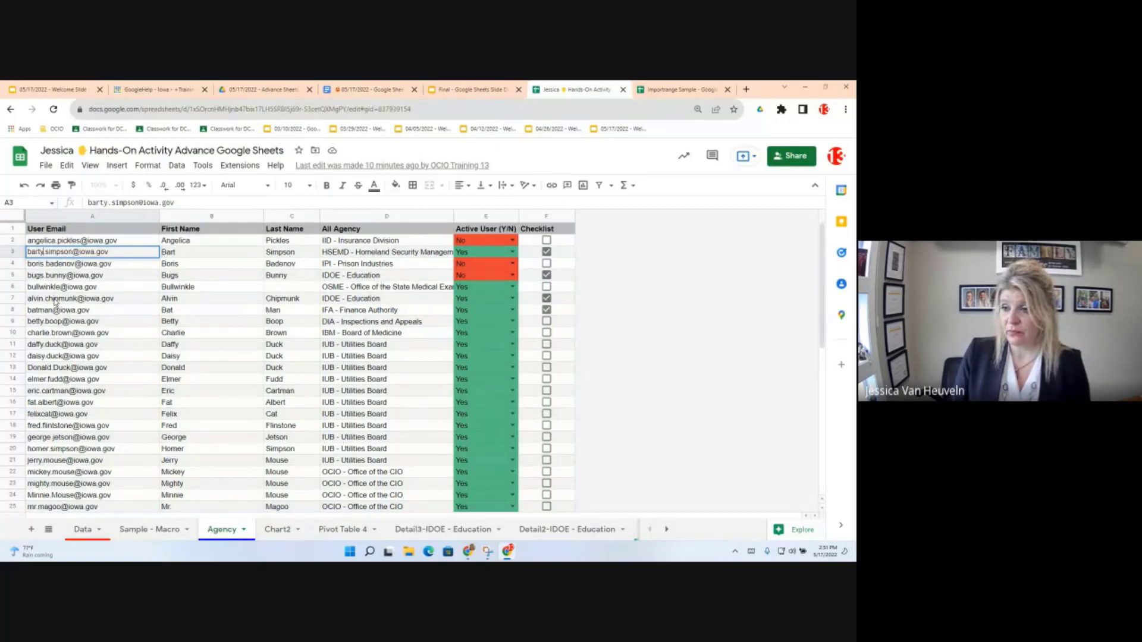
left_click(171, 253)
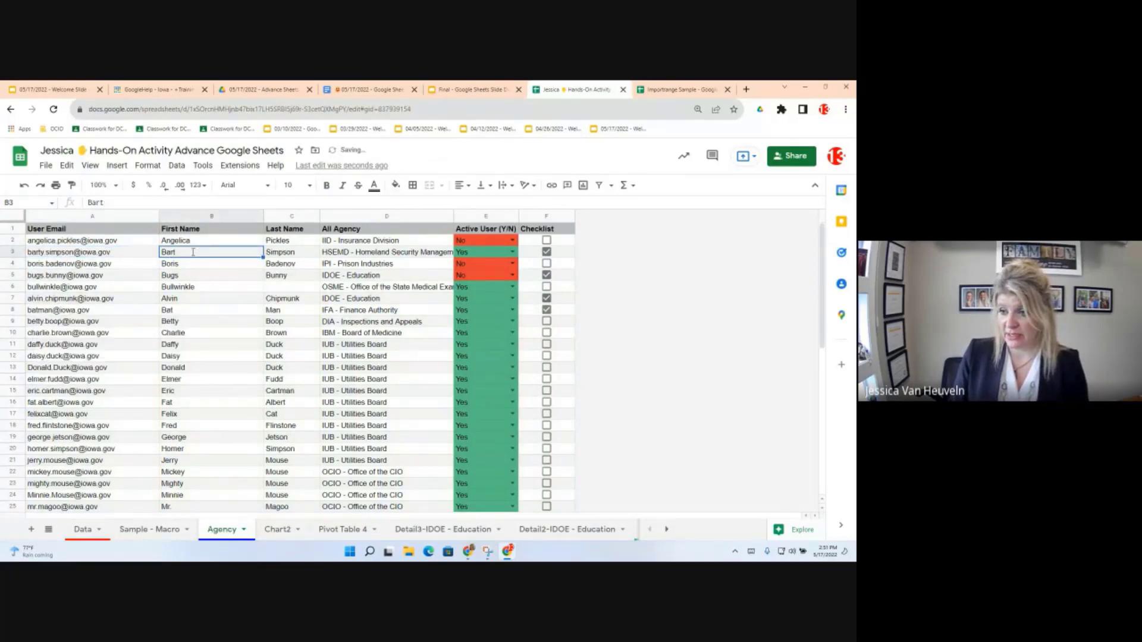
double_click(193, 252)
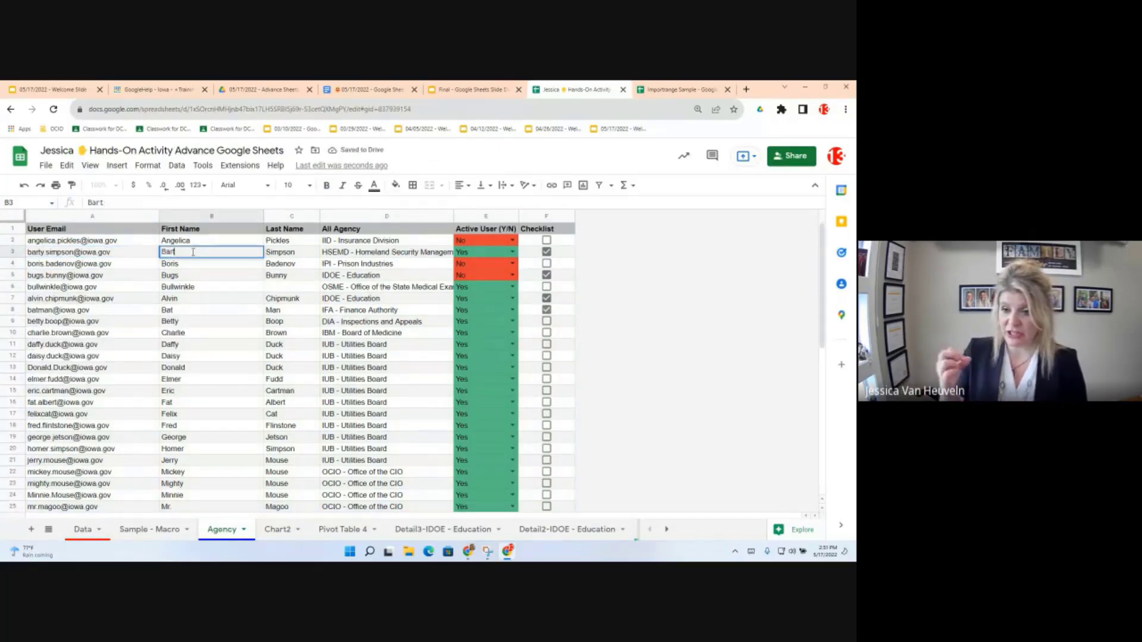
type("y")
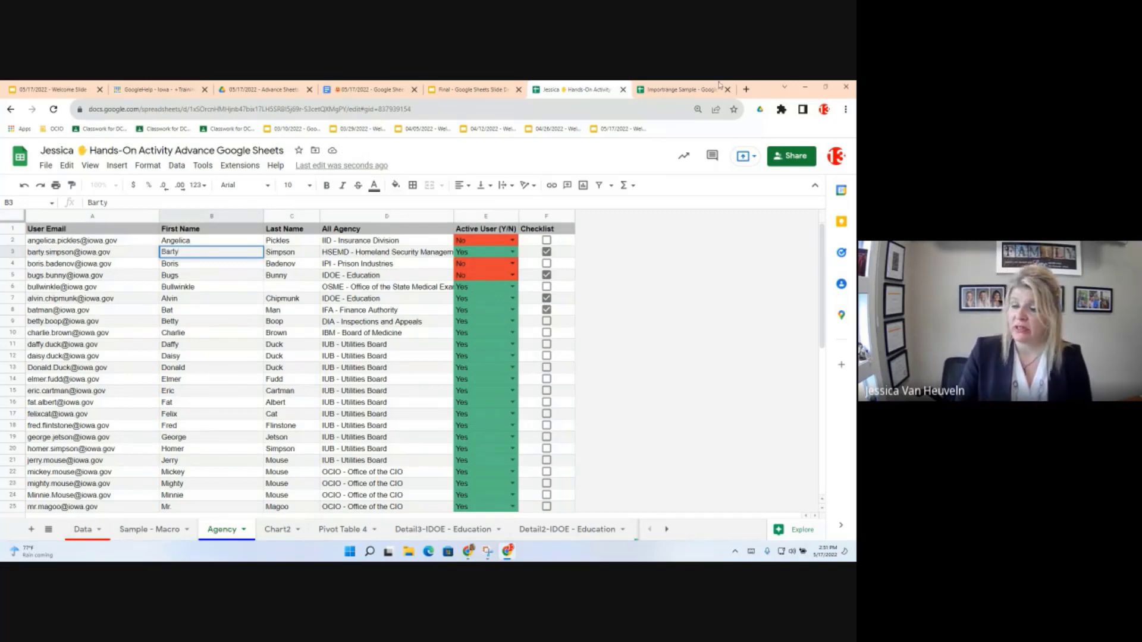
left_click(678, 89)
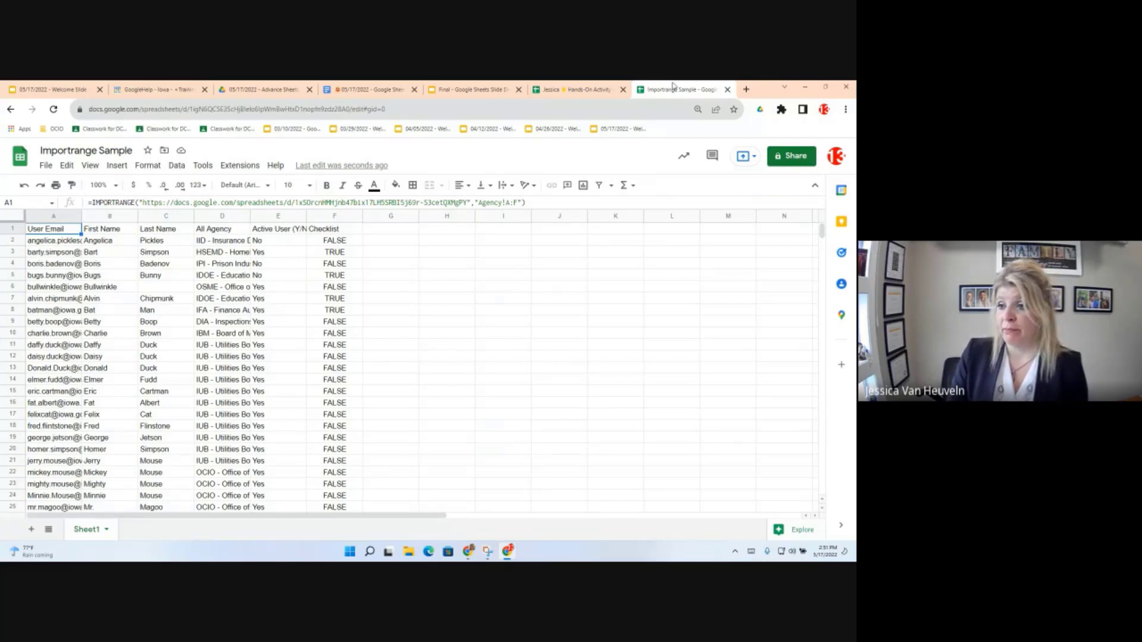
Step: Check that row 3's imported values updated, then delete A6's email and undo it
left_click(103, 255)
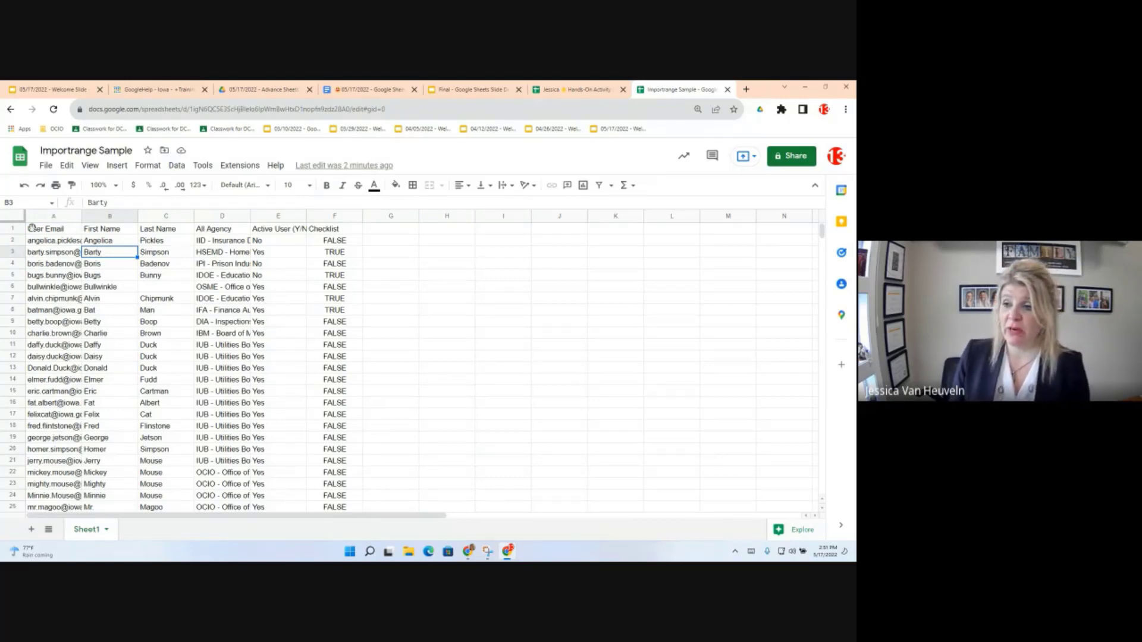
left_click(54, 242)
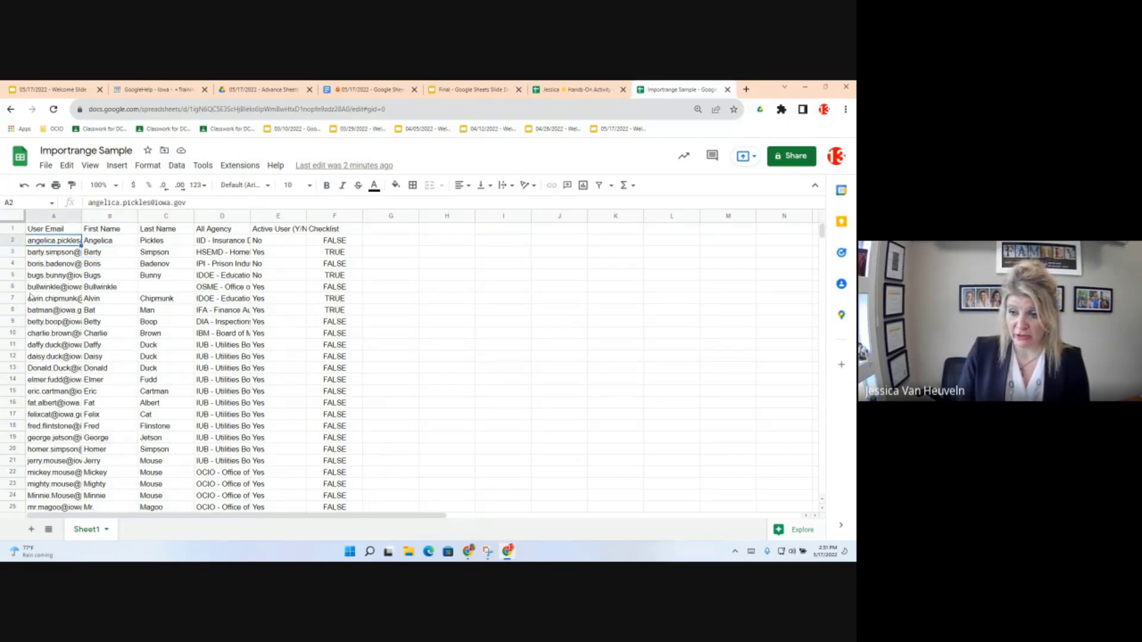
left_click(32, 289)
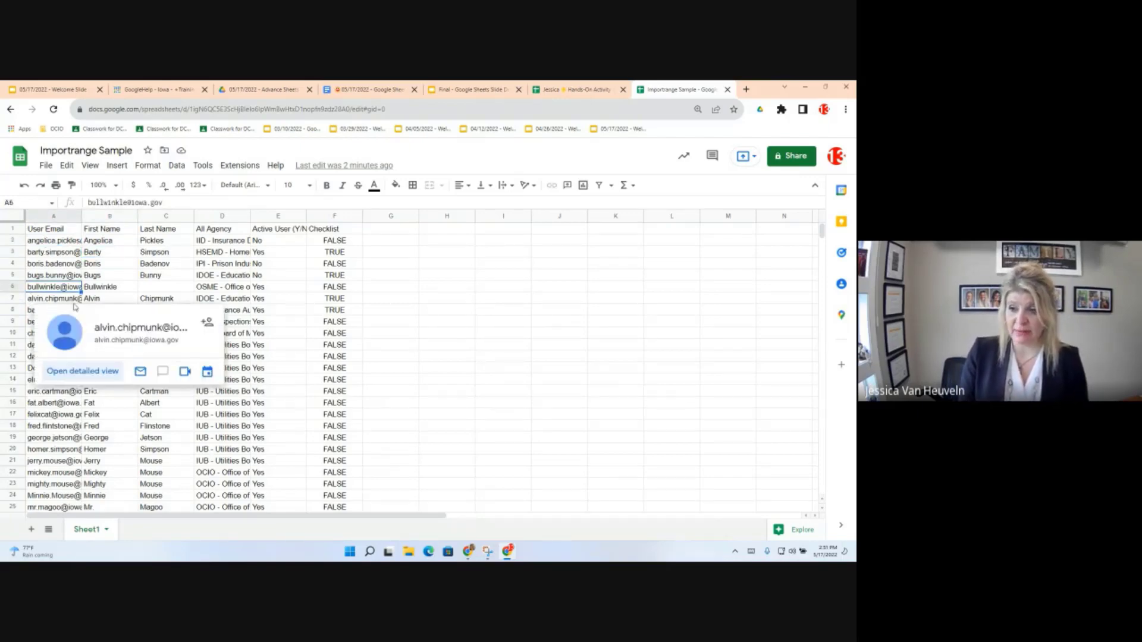
key("Delete")
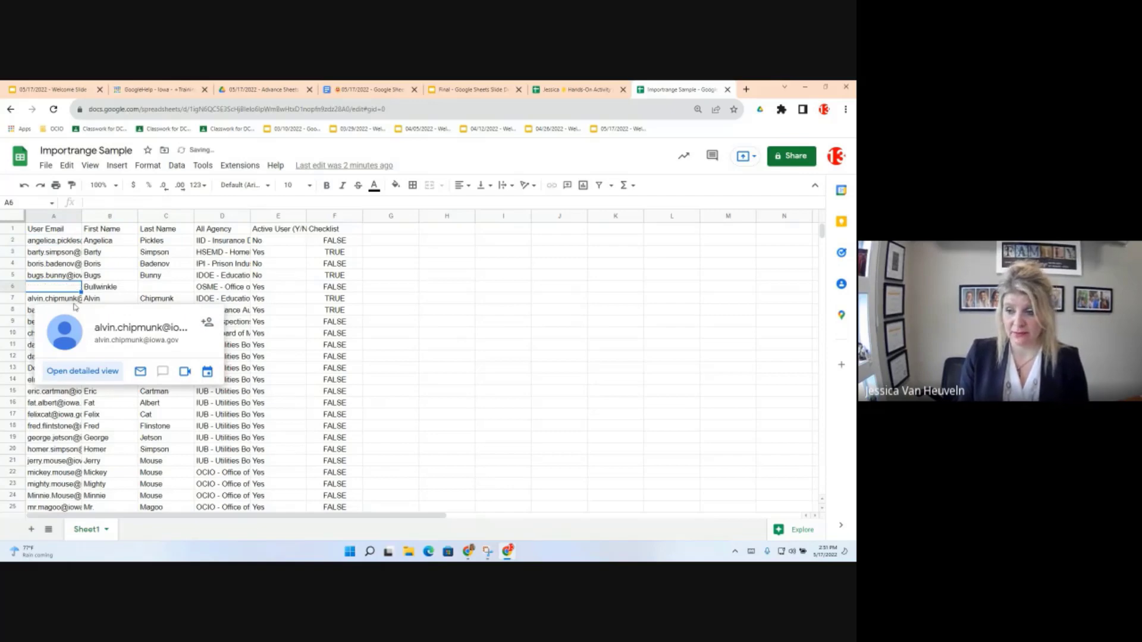
key("ctrl+z")
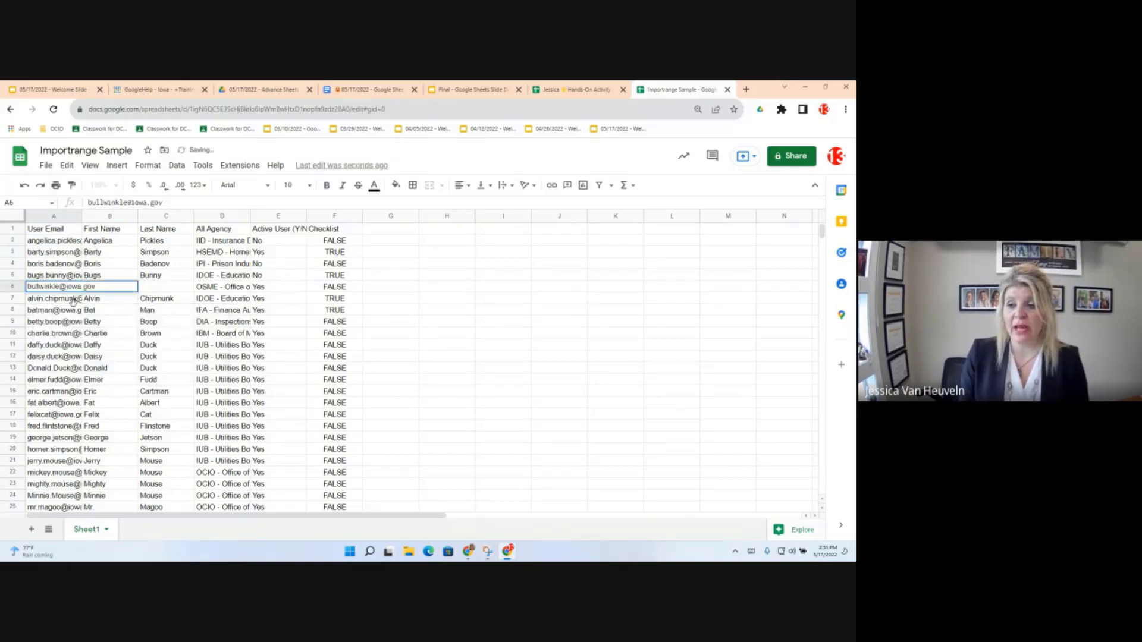
Step: Clear the email in A7 and select A1 to view its IMPORTRANGE formula
left_click(72, 301)
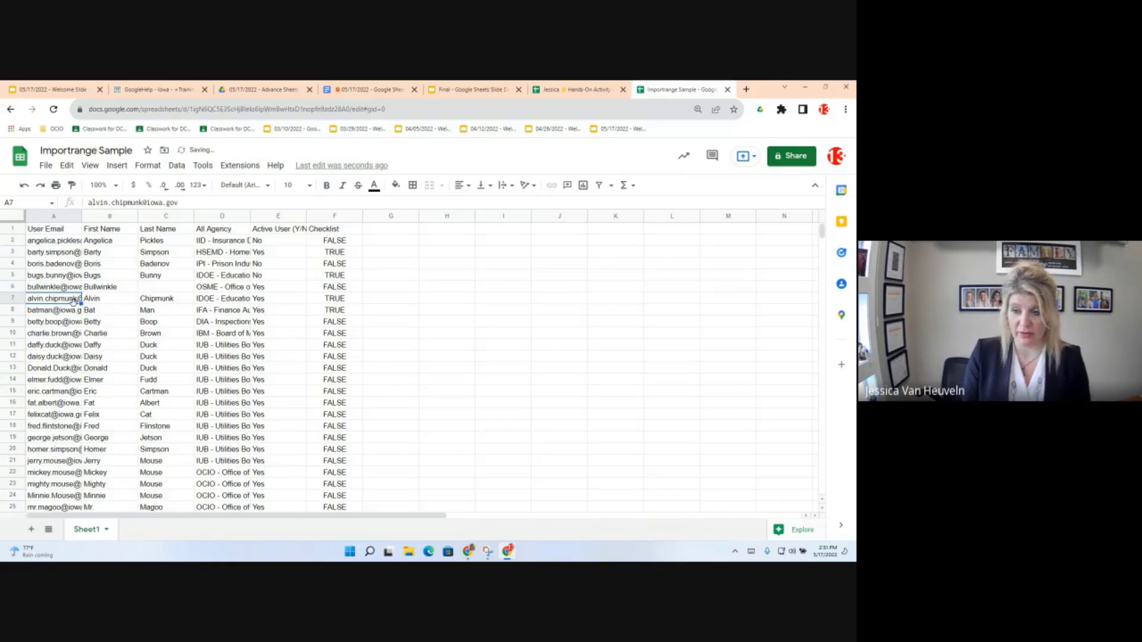
key("Delete")
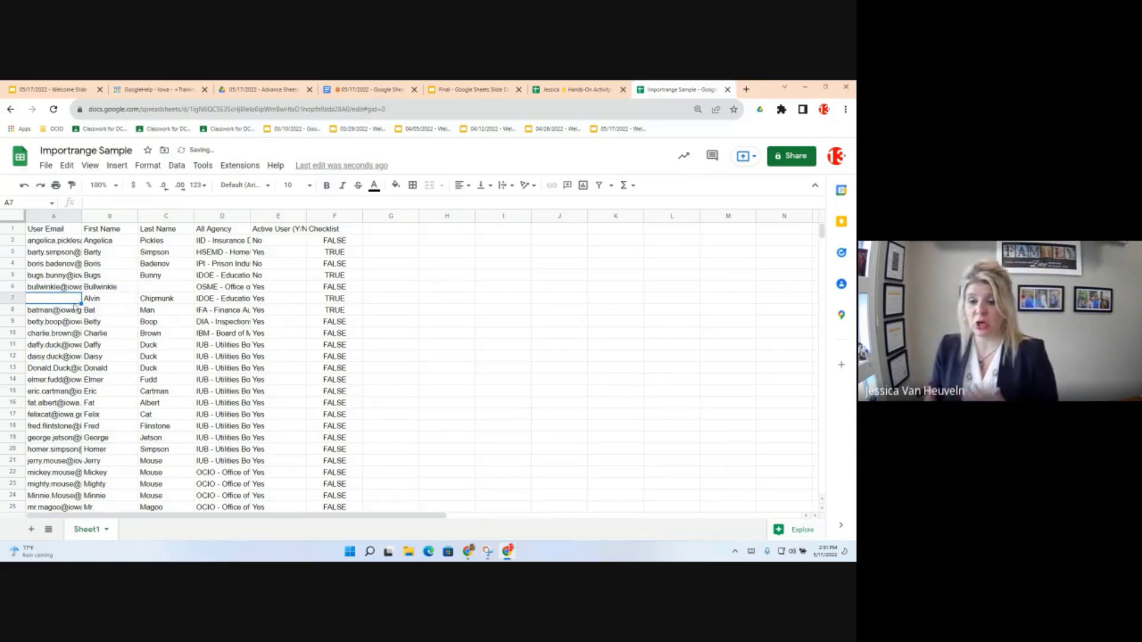
left_click(54, 232)
mouse_move(75, 261)
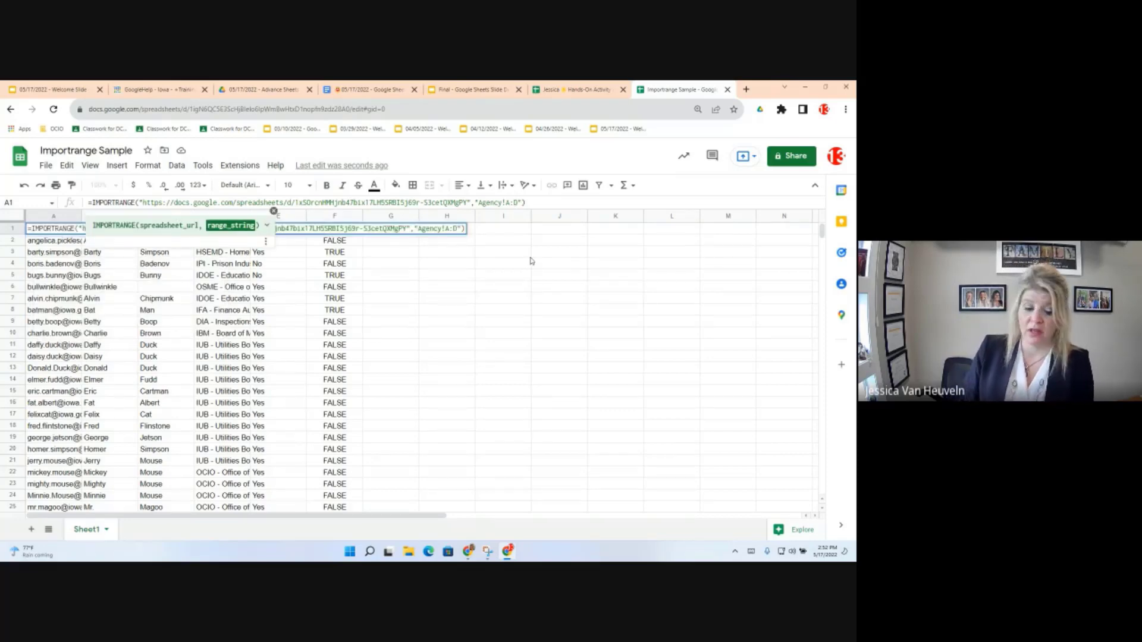
Step: Commit A1's formula importing Agency!A:D and select its full text for copying
key("Return")
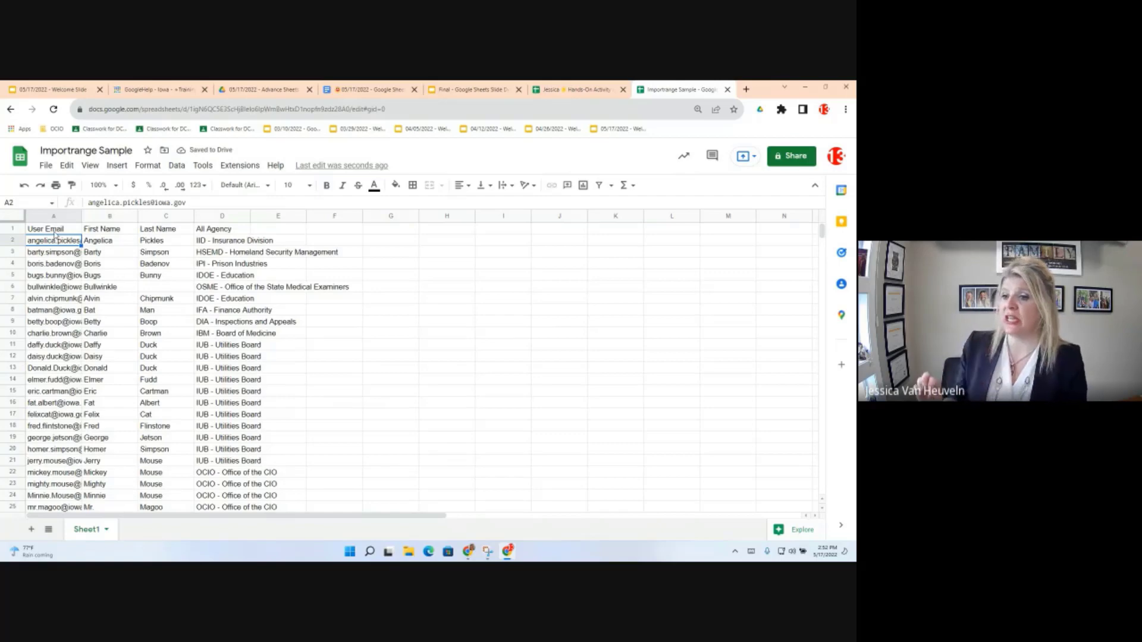
key("Up")
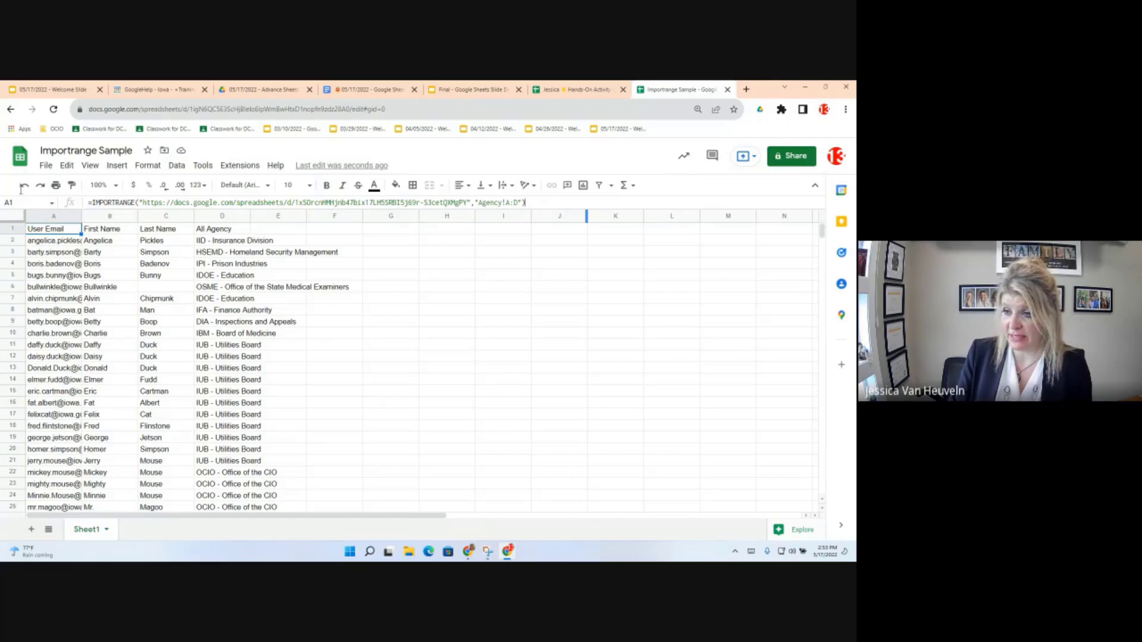
triple_click(97, 203)
left_click(540, 426)
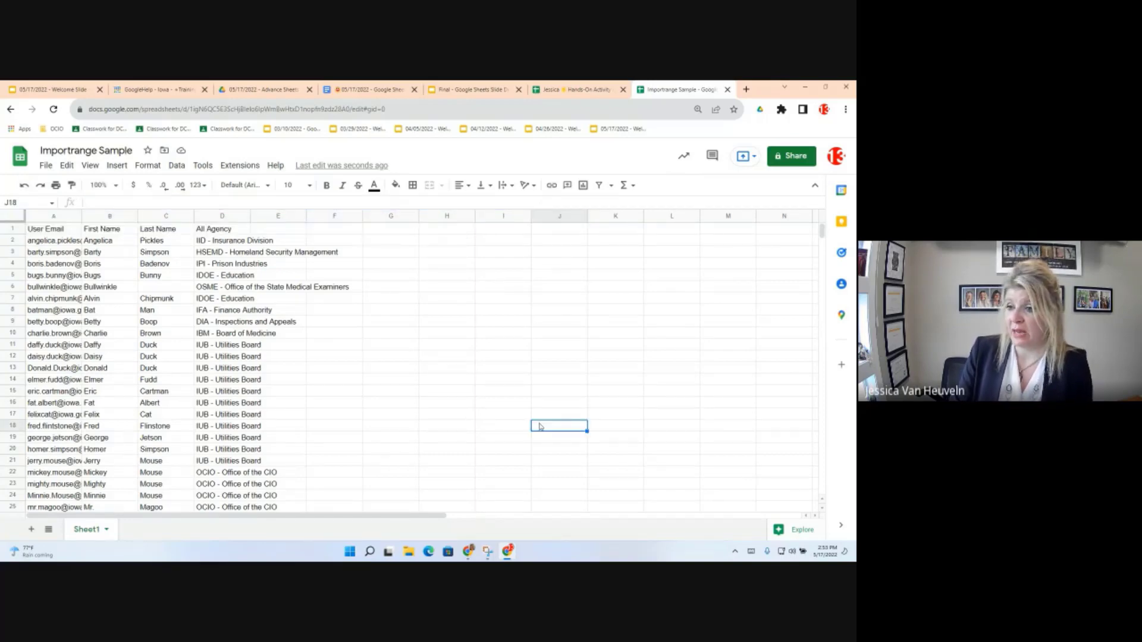
Step: Add Sheet2 and paste the Agency!A:D IMPORTRANGE formula into A1, prefixed with '='
left_click(31, 530)
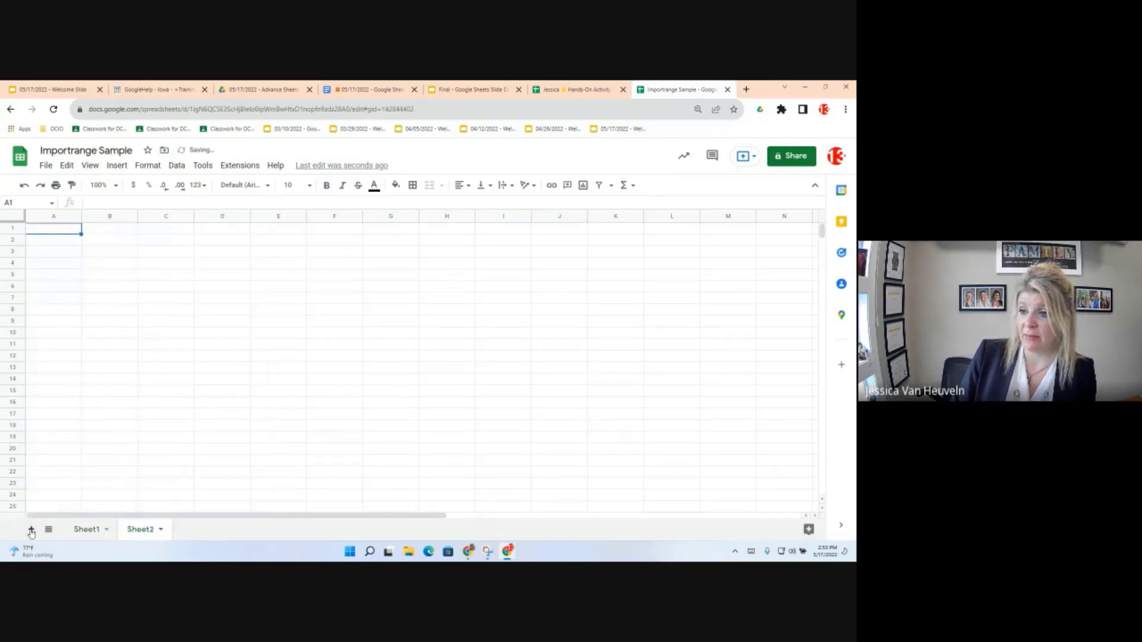
left_click(69, 231)
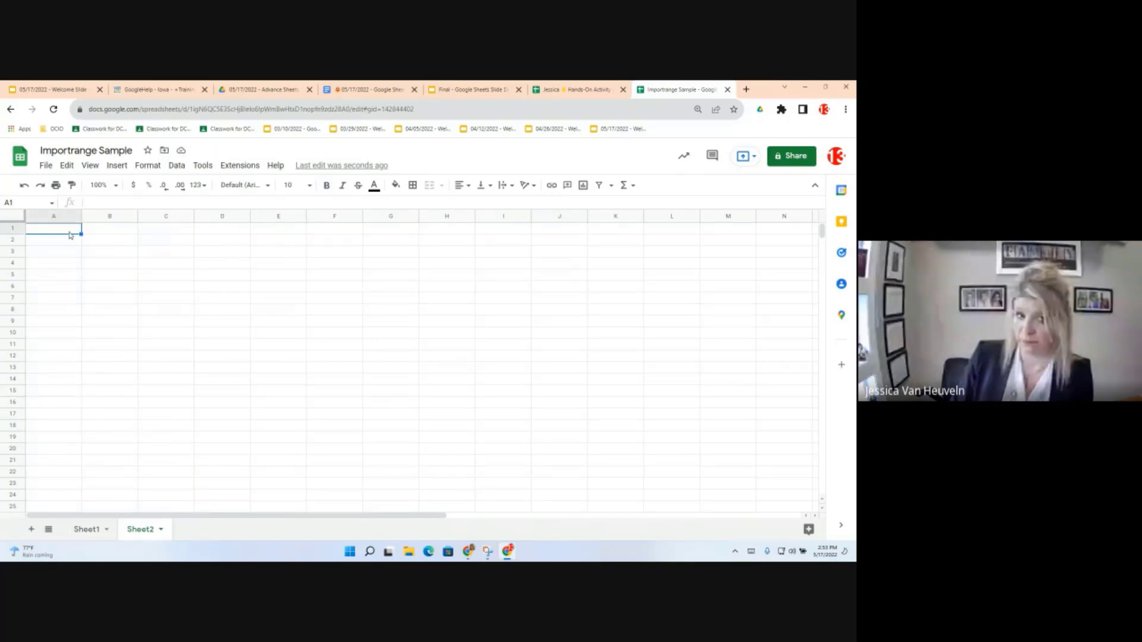
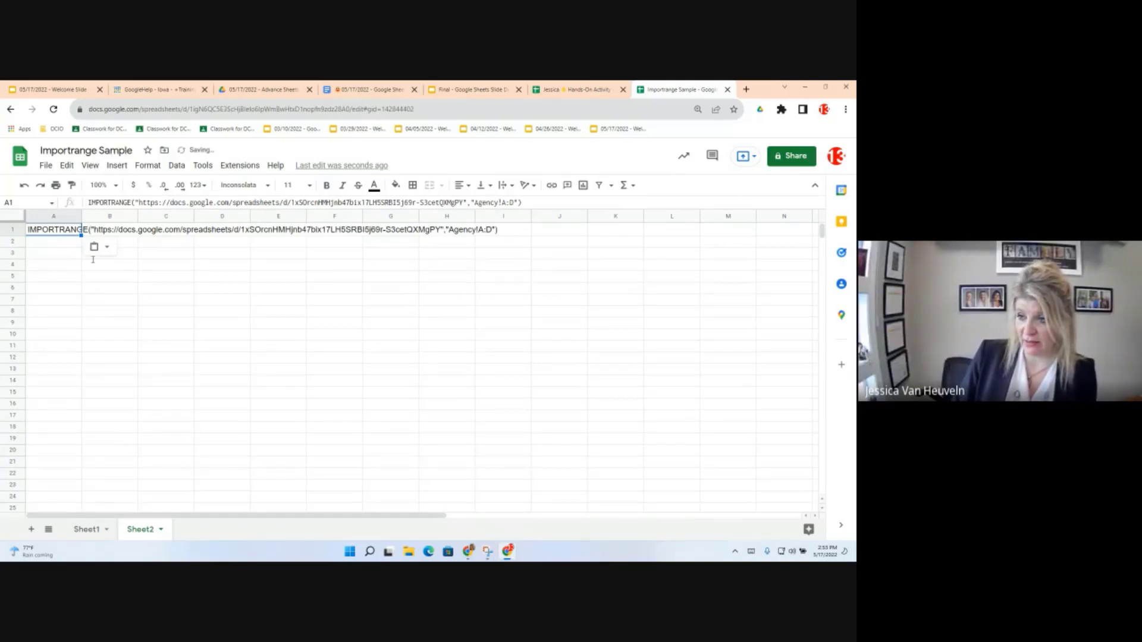
left_click(88, 203)
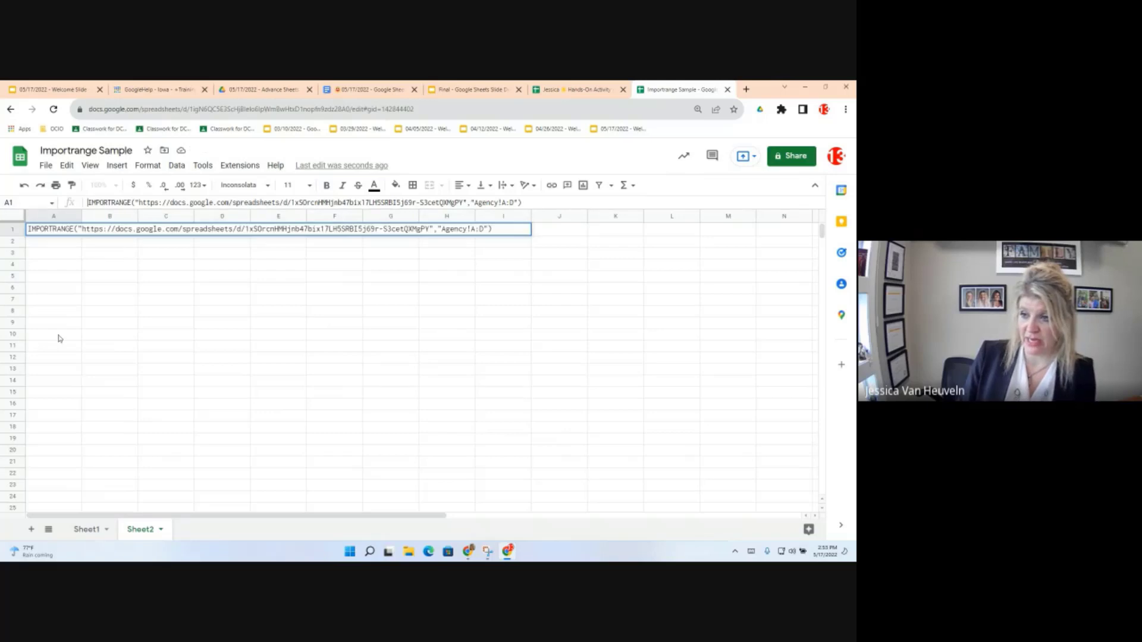
type("=")
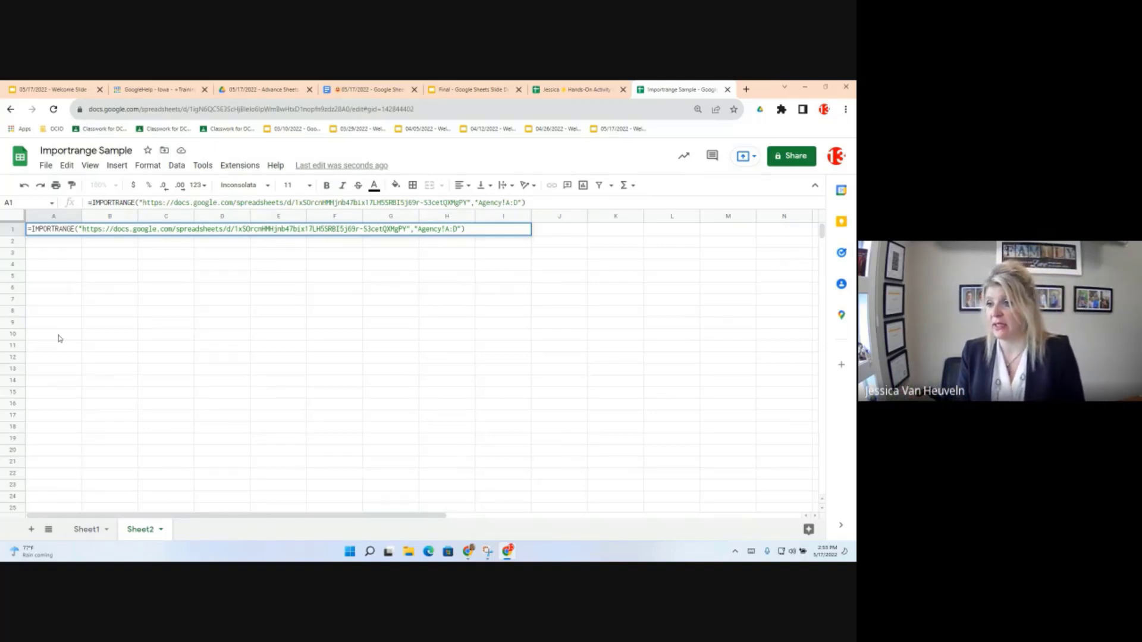
key("Return")
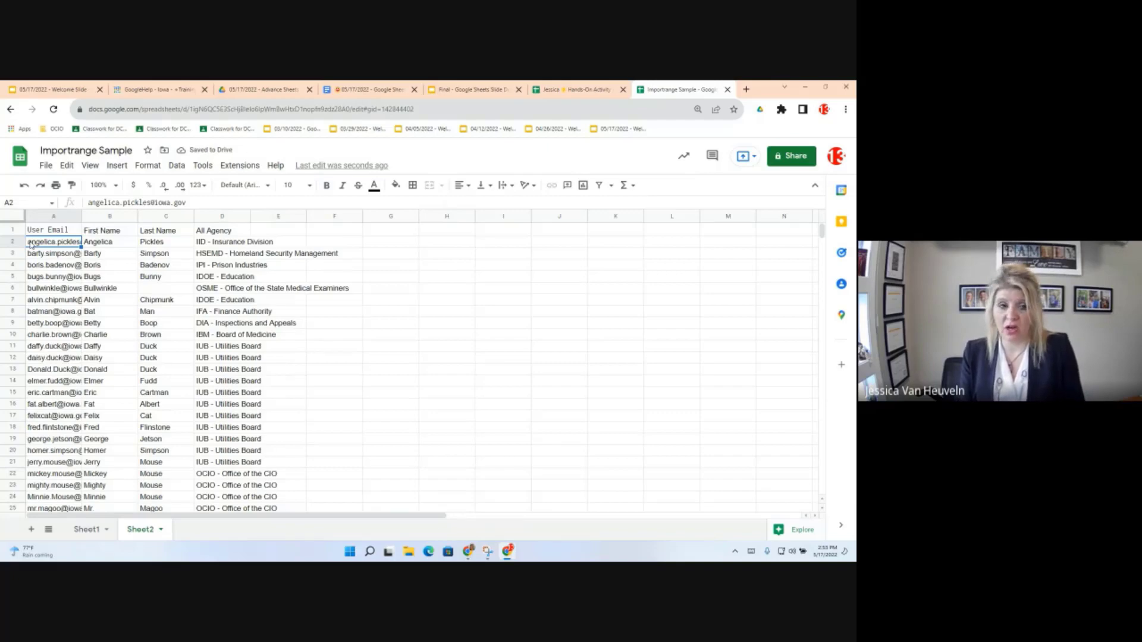
key("Up")
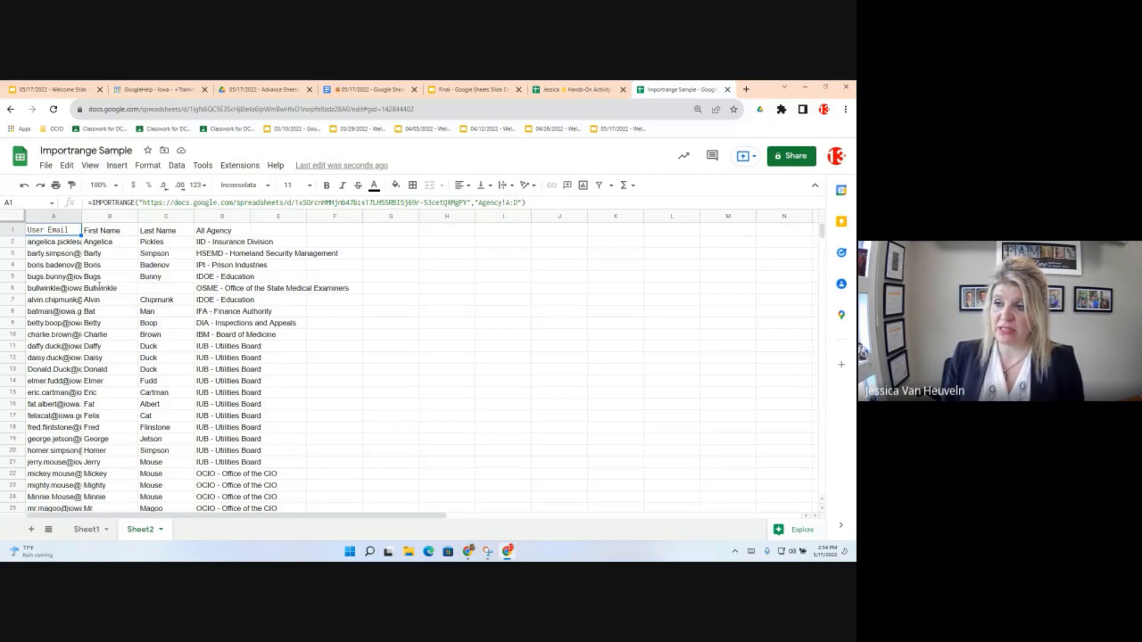
Step: Wrap Sheet2's A1 formula as query(IMPORTRANGE(...),"SELECT Col1,Col2,Col3")
key("F2")
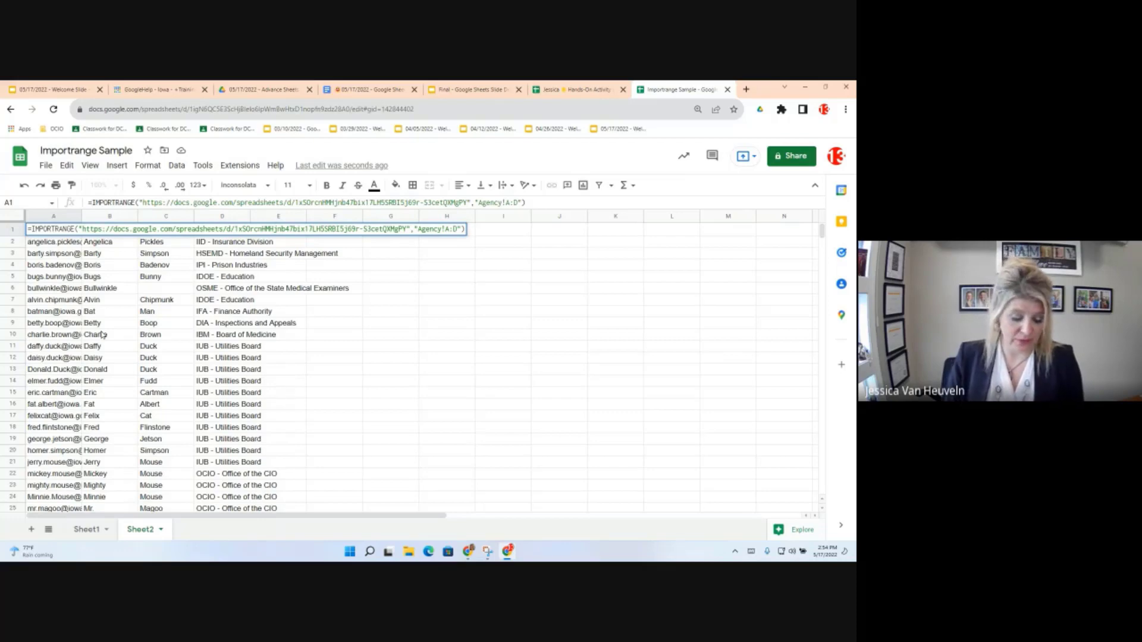
type("query")
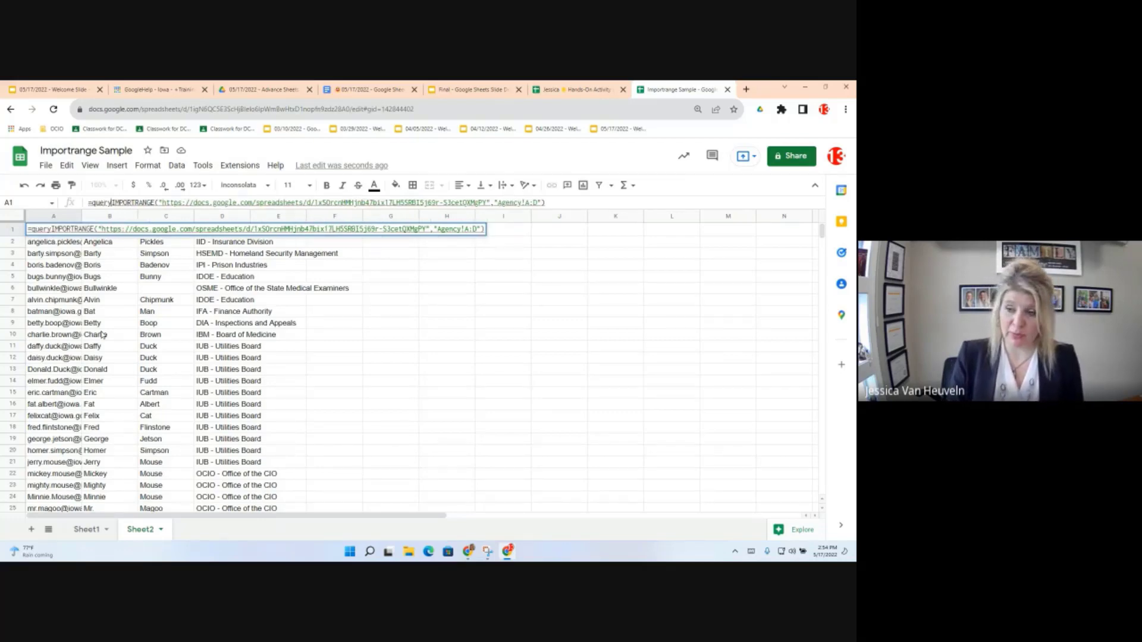
type("(")
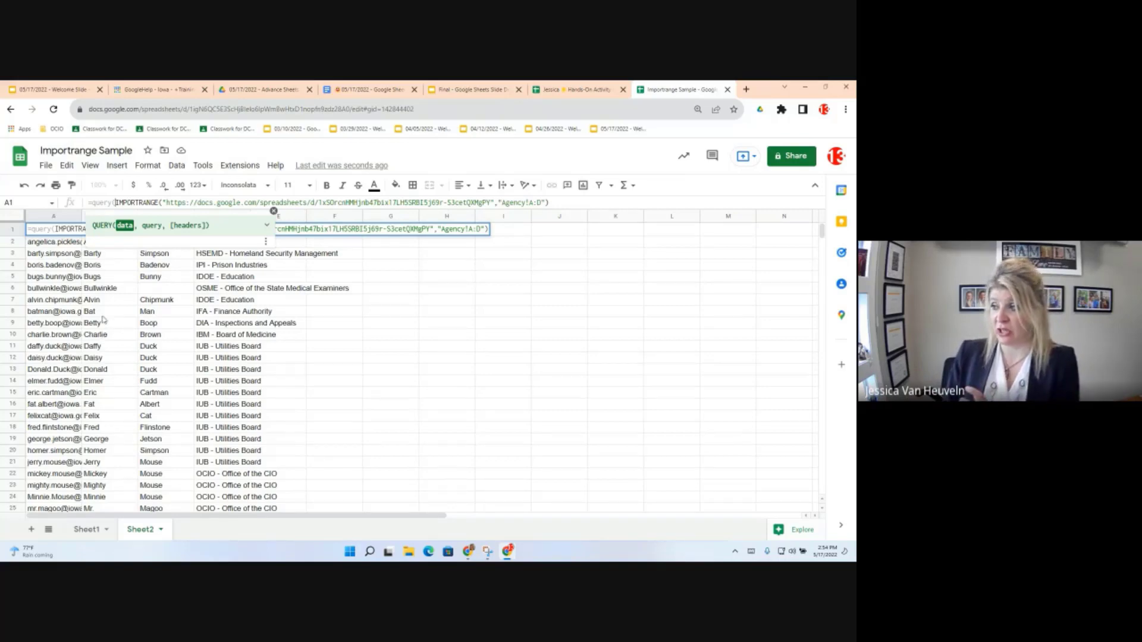
left_click(552, 204)
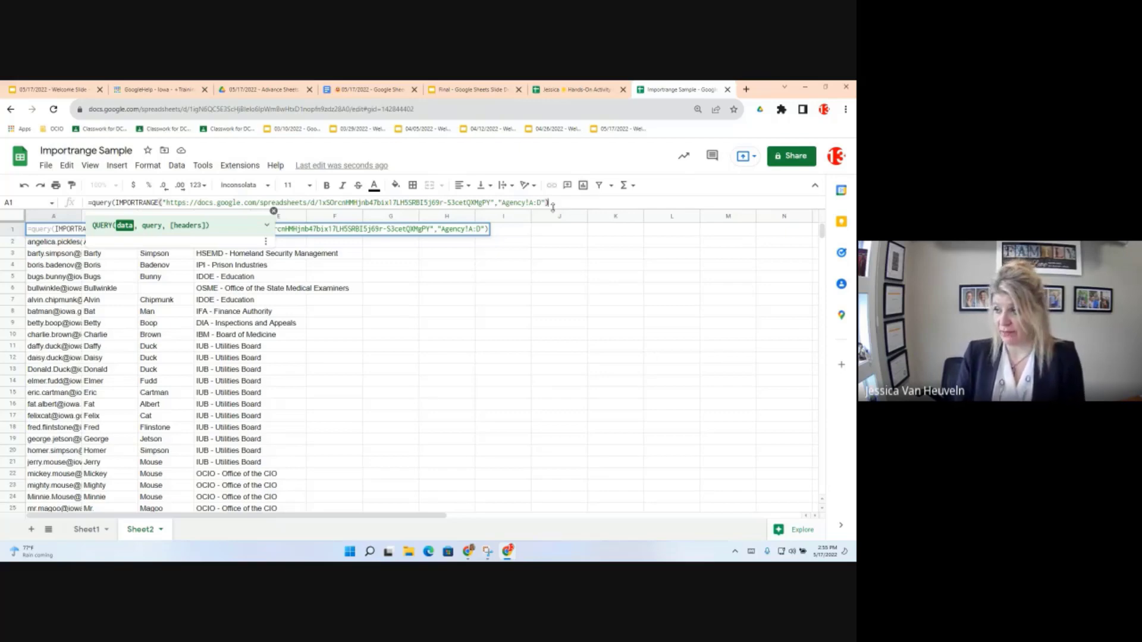
type(",")
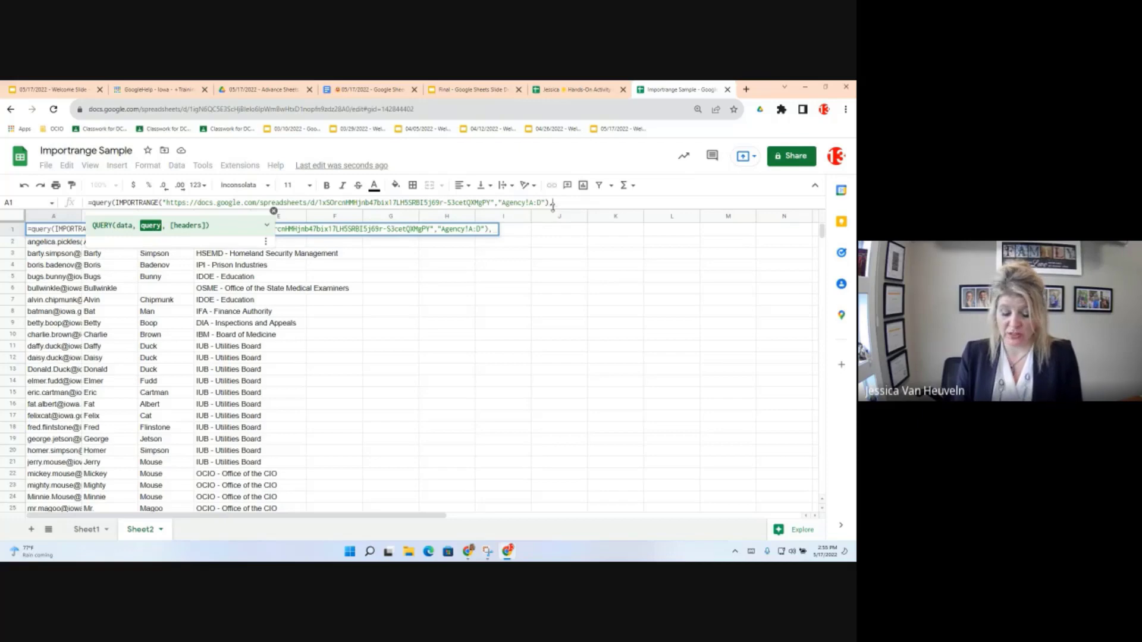
type("\"")
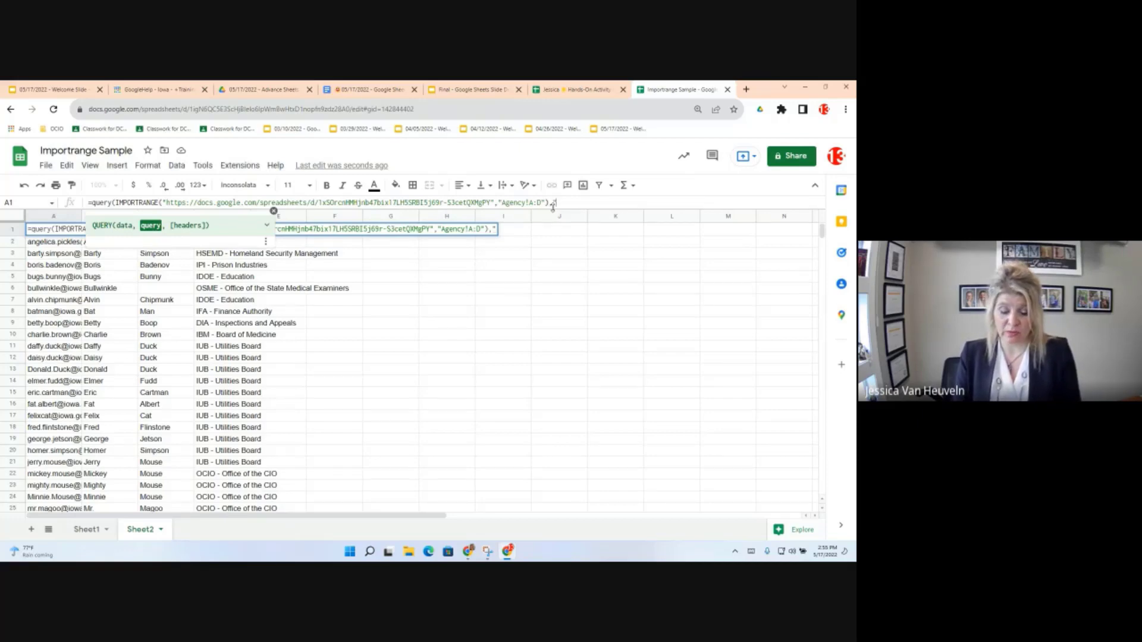
type("SELECT")
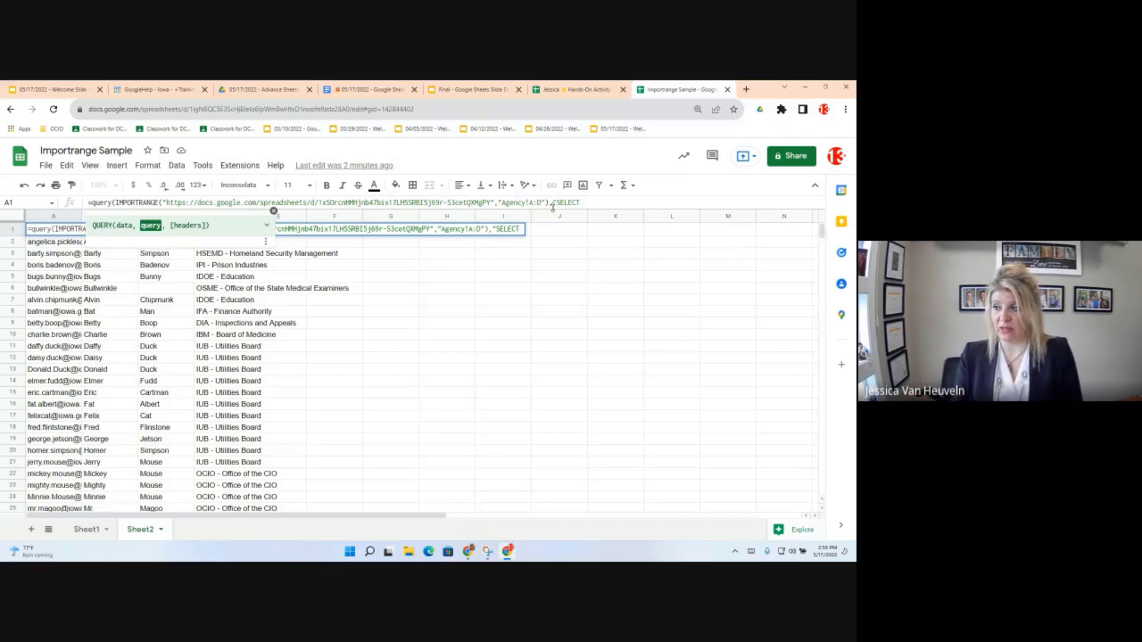
type(" Co")
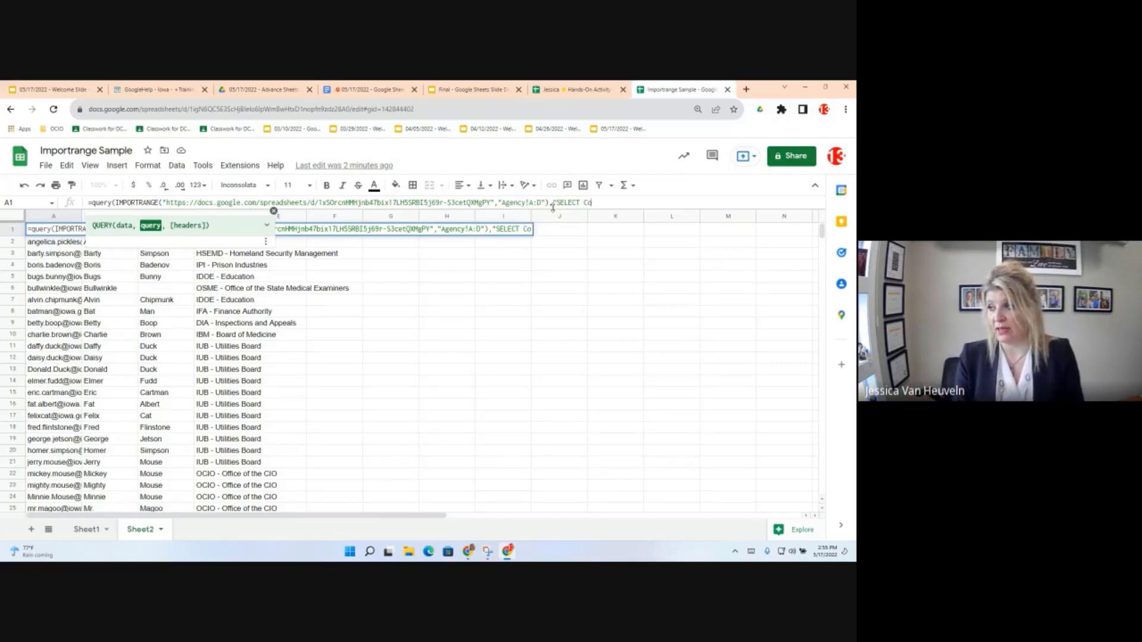
type("l1")
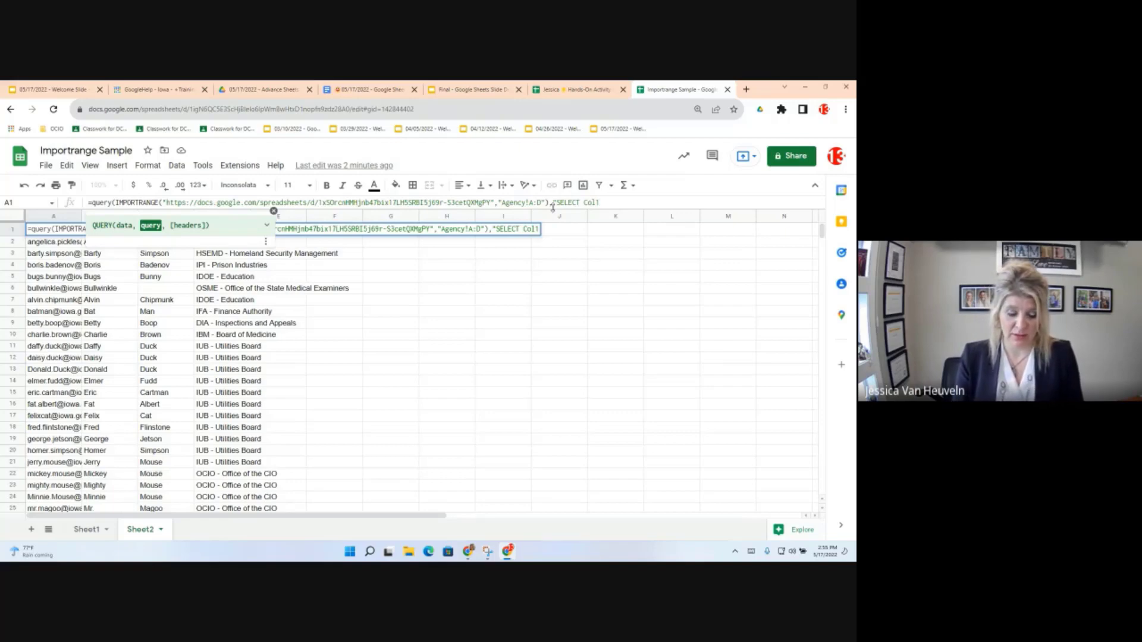
type(",Col2,")
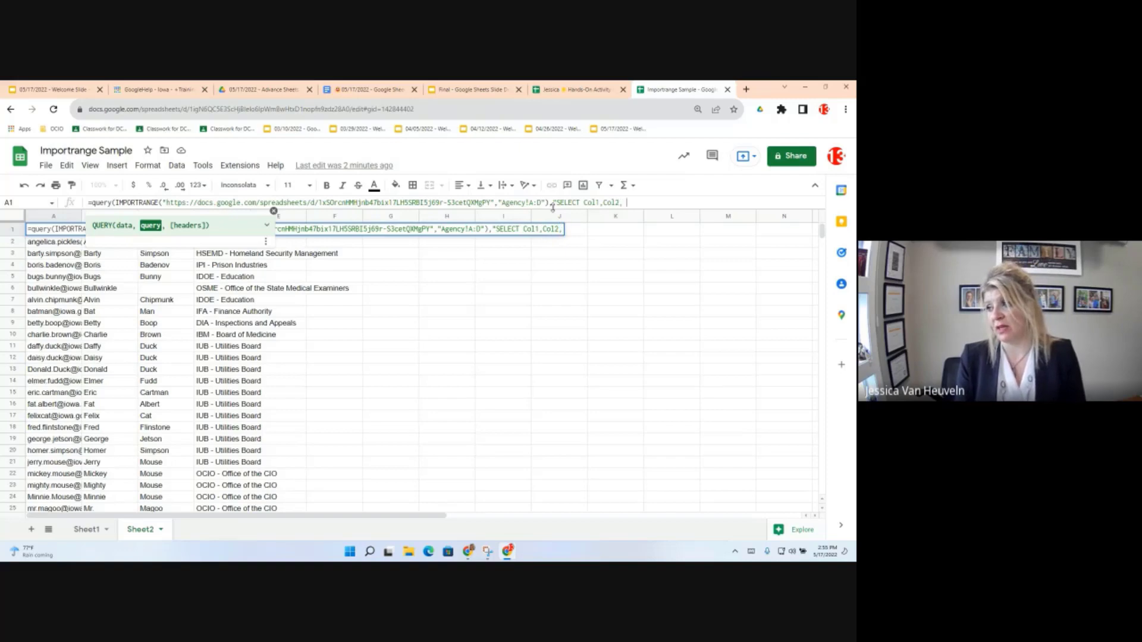
type("C")
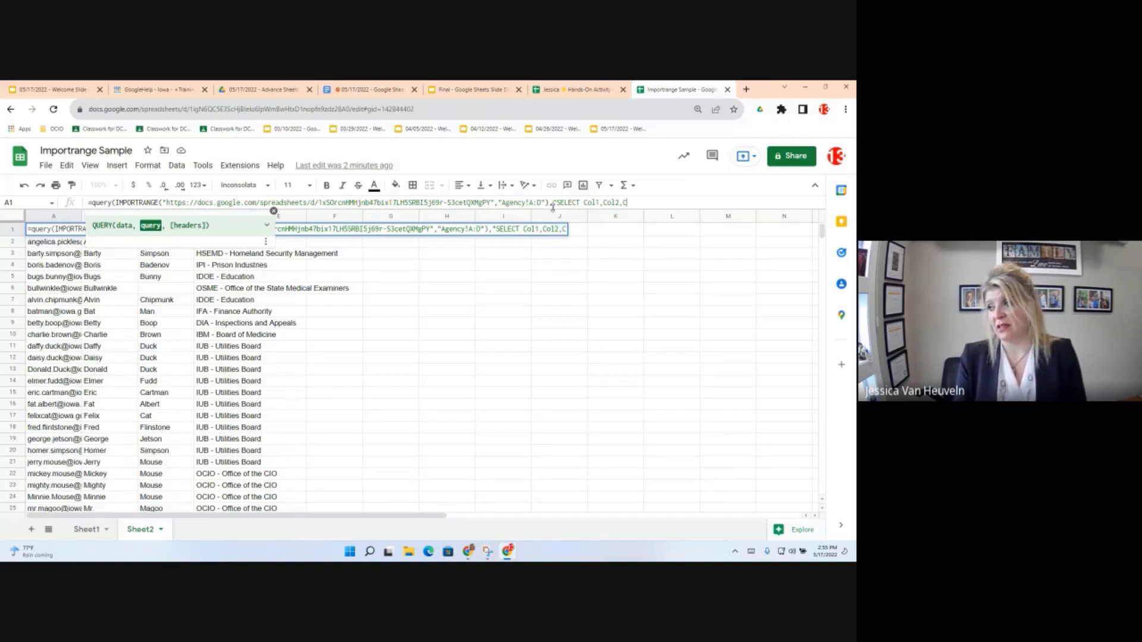
type("ol3")
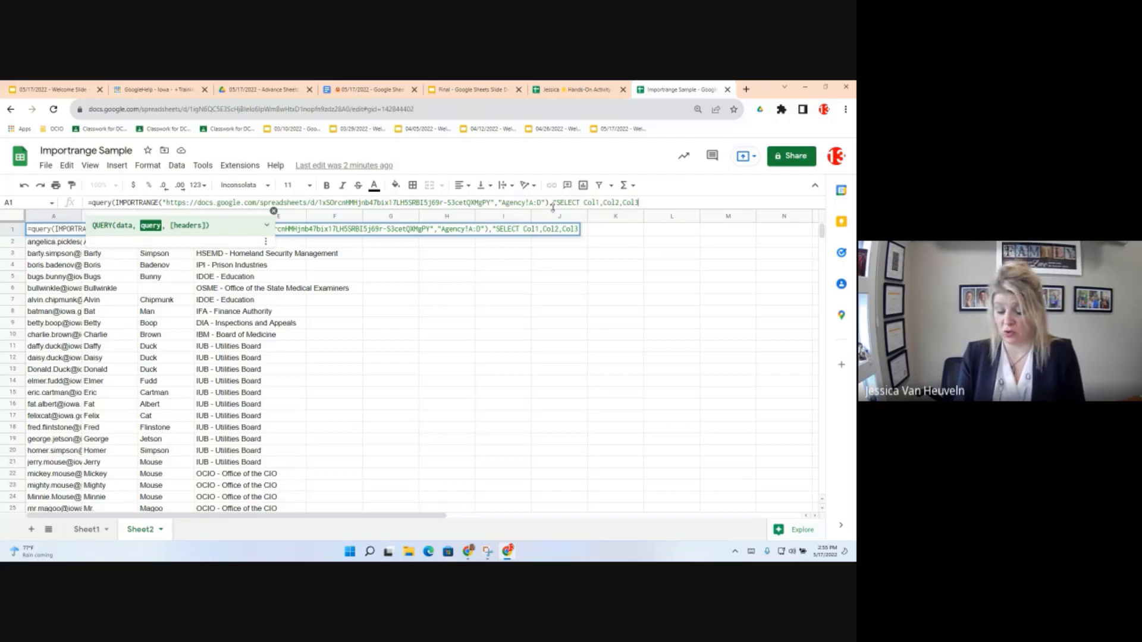
type("\"")
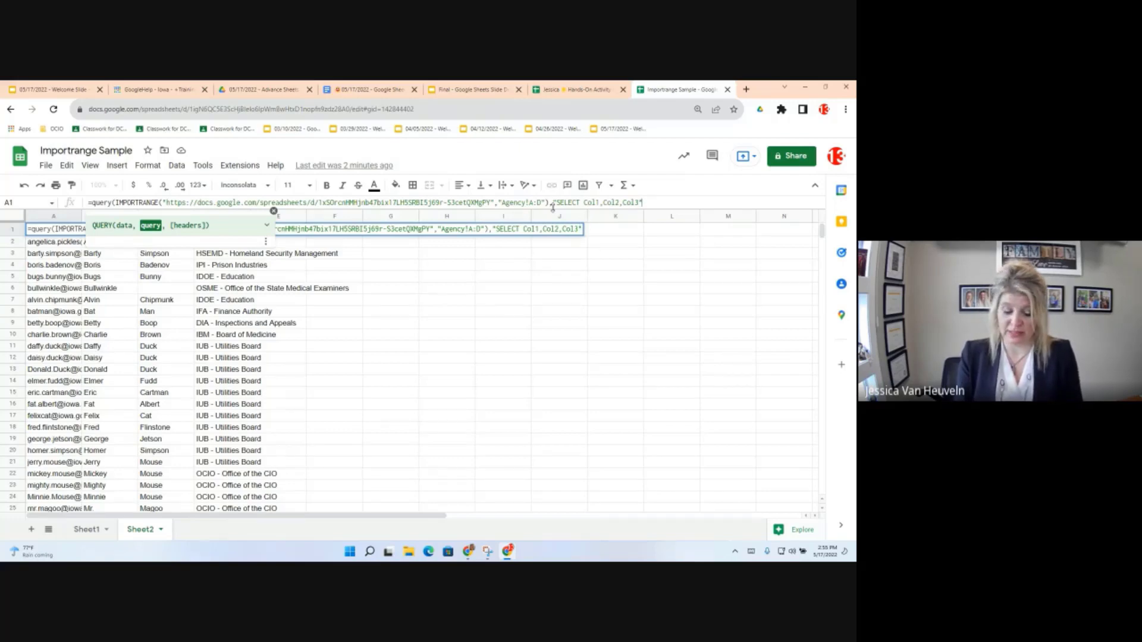
type(")")
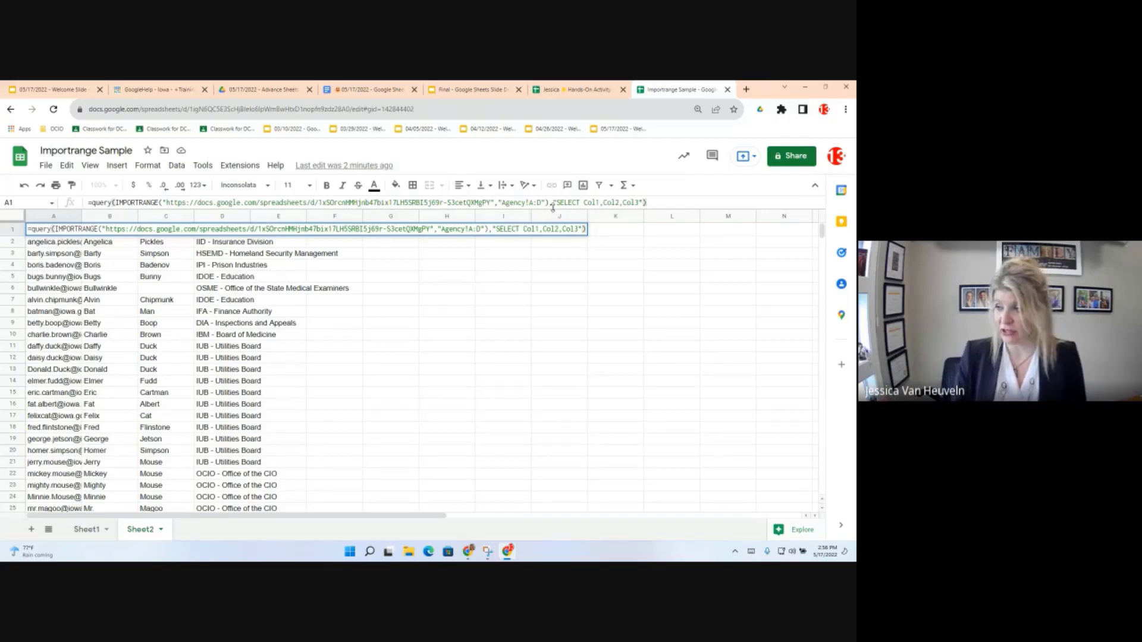
key("Return")
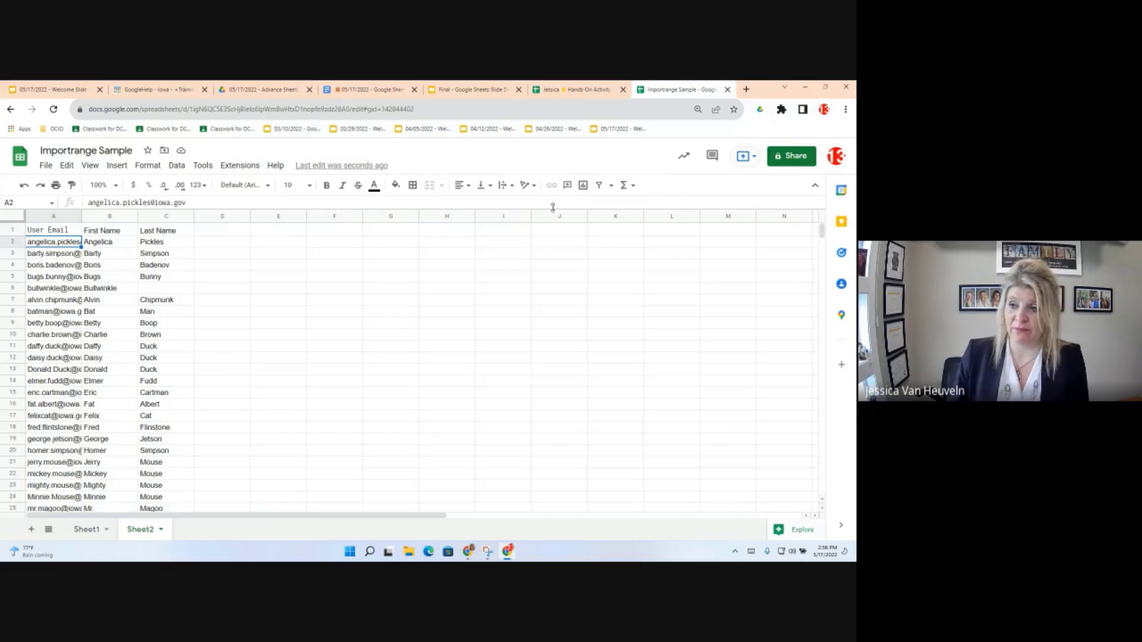
left_click(52, 232)
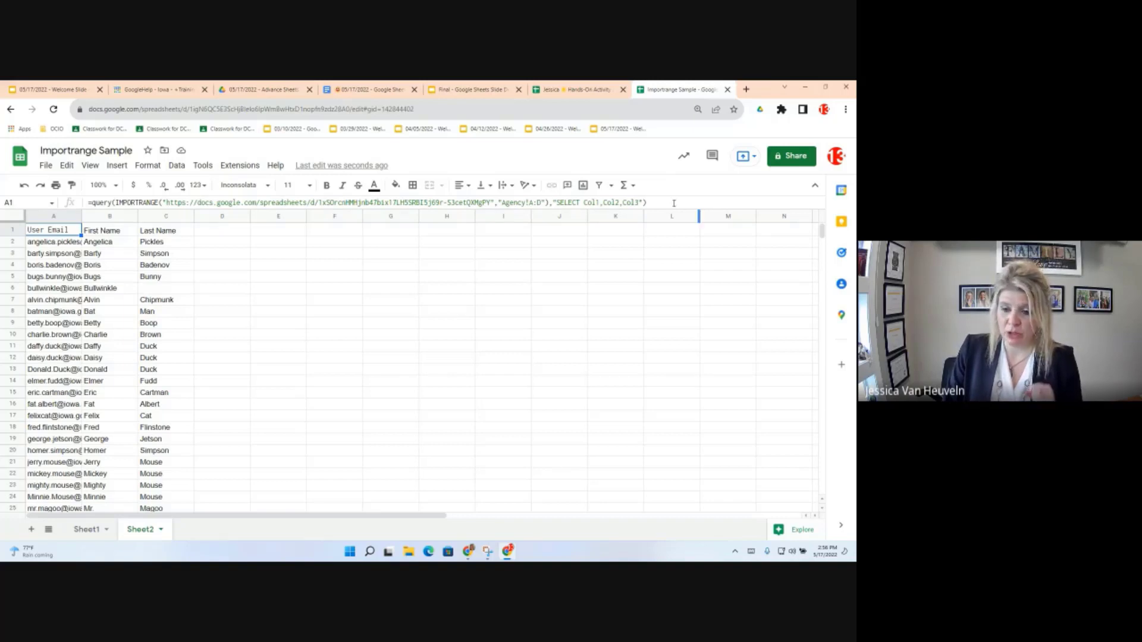
Step: Copy Sheet2's QUERY formula, add Sheet3, and paste the formula into its A1
left_click_drag(673, 204, 64, 196)
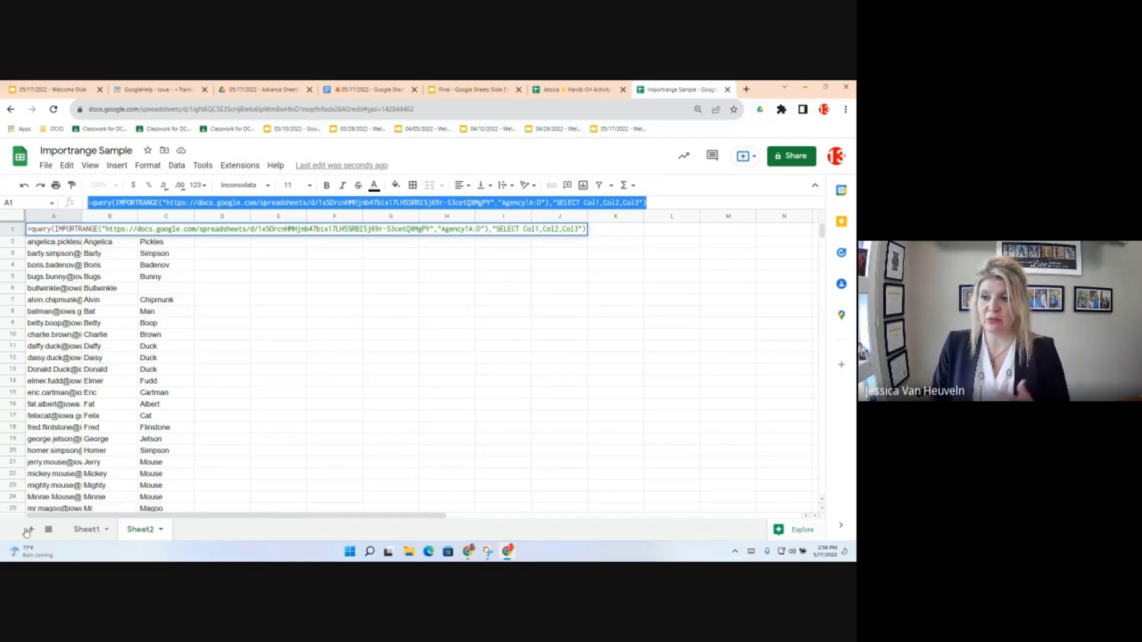
left_click(279, 473)
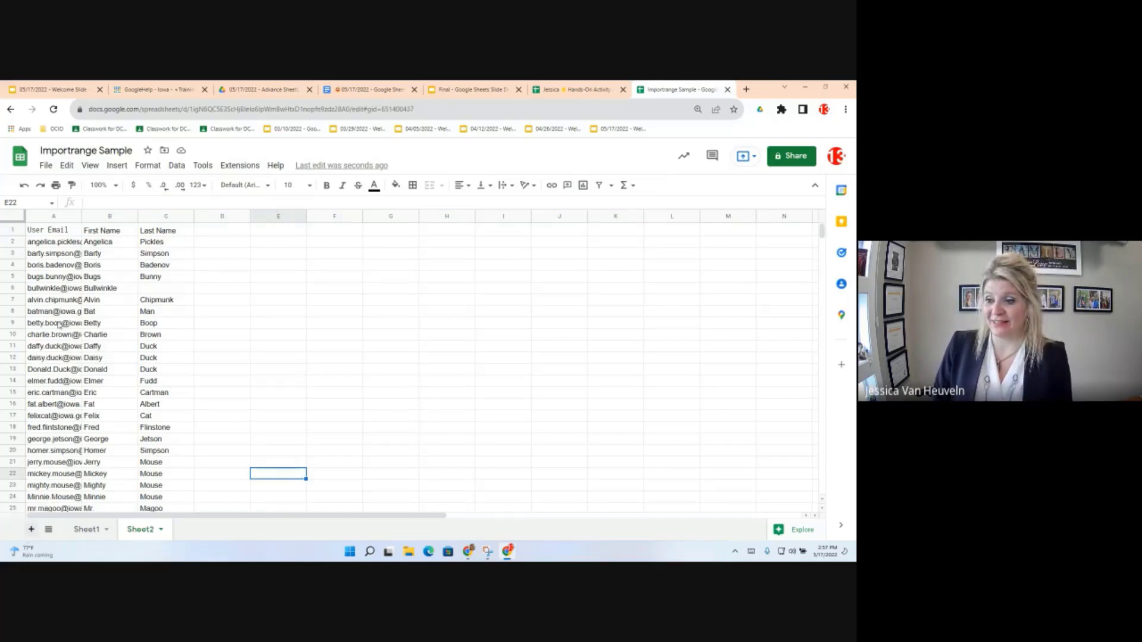
left_click(31, 529)
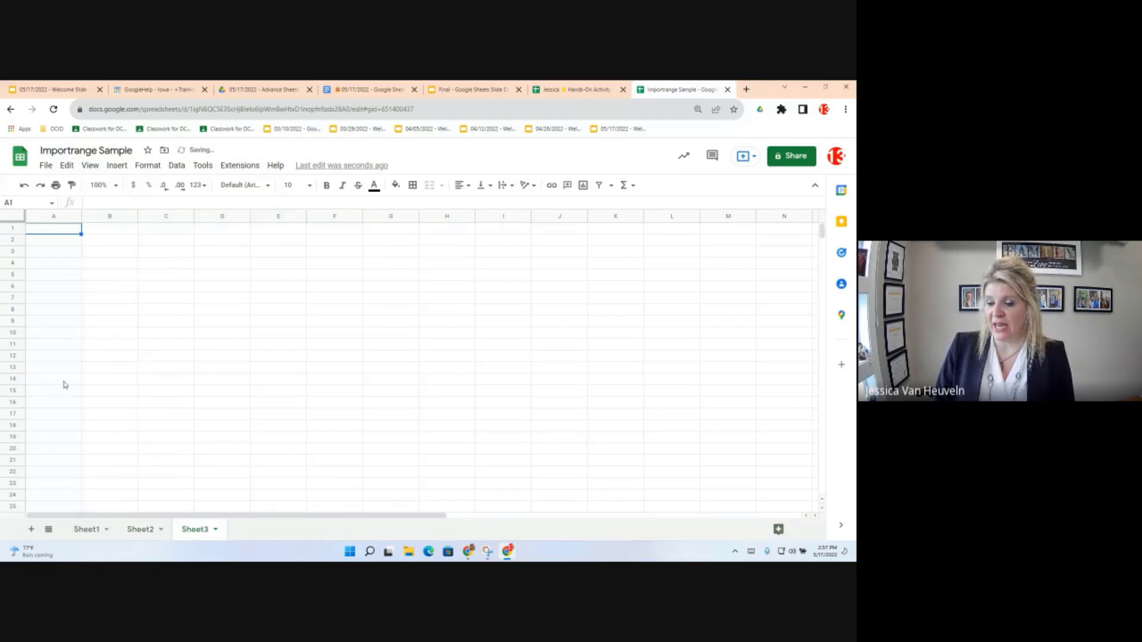
left_click(67, 234)
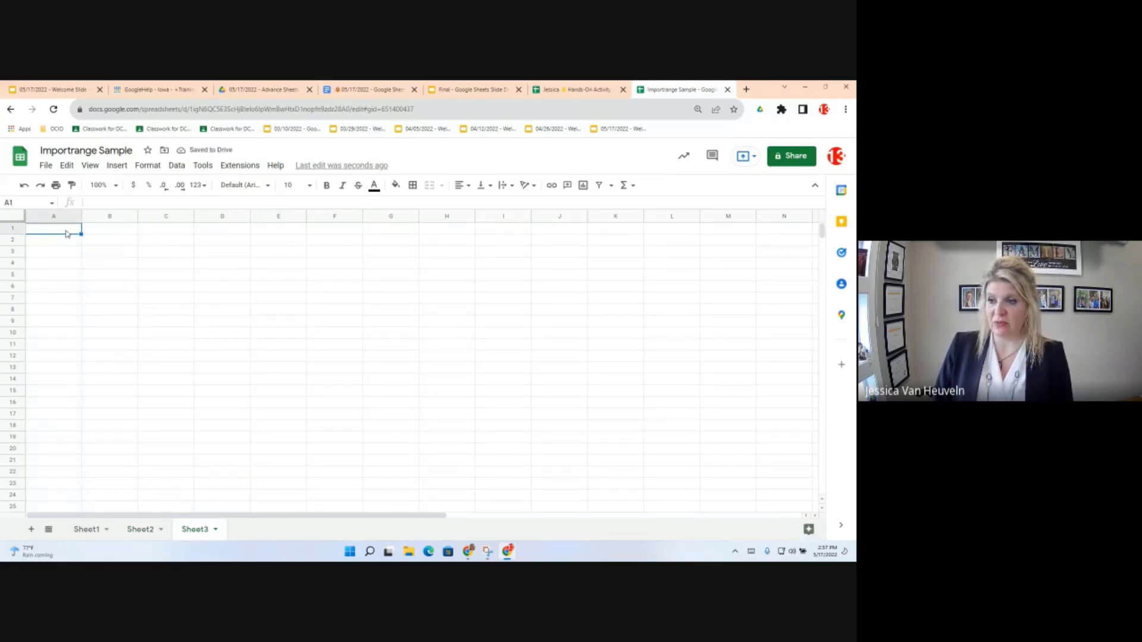
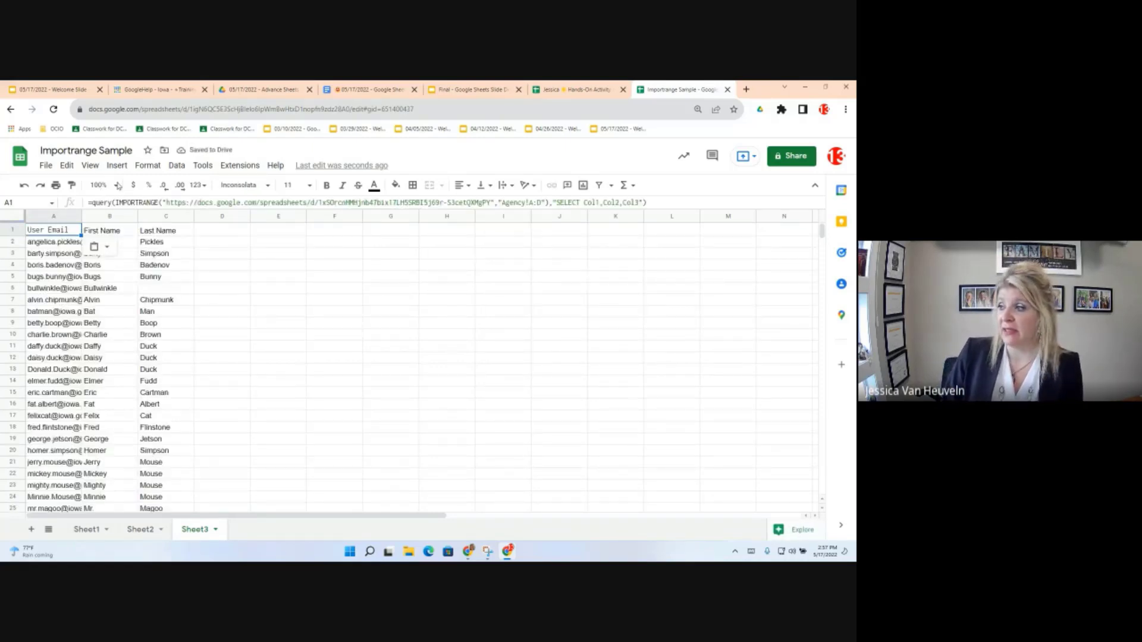
left_click(641, 202)
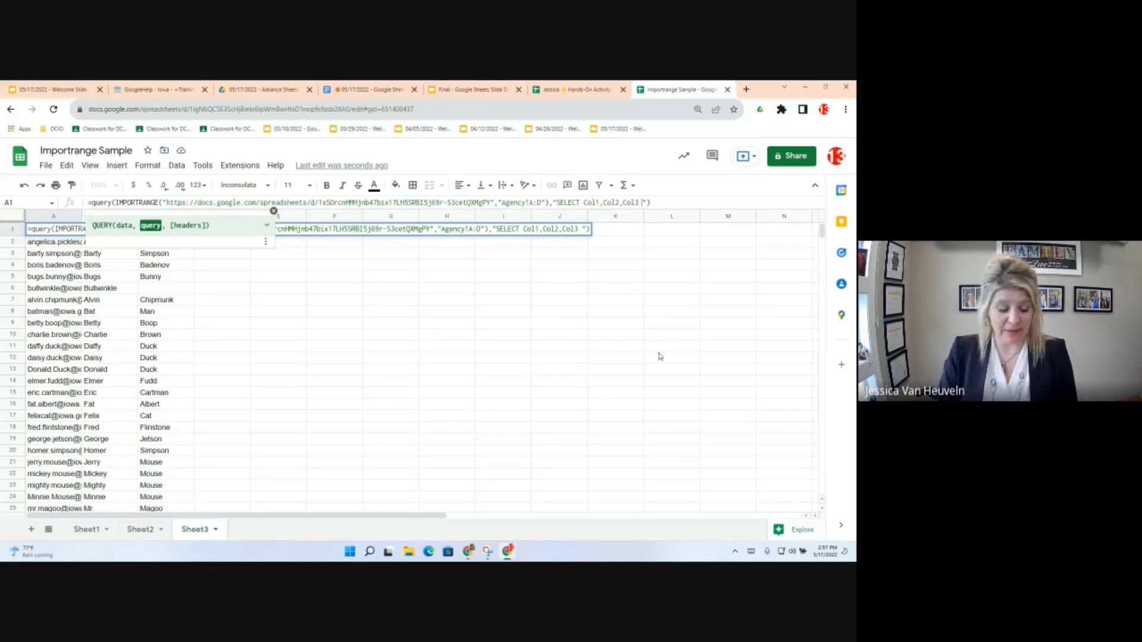
Step: Append WHERE Col2='Charlie' to Sheet3's SELECT string, fixing the stray letters and quotes
type("WHERE")
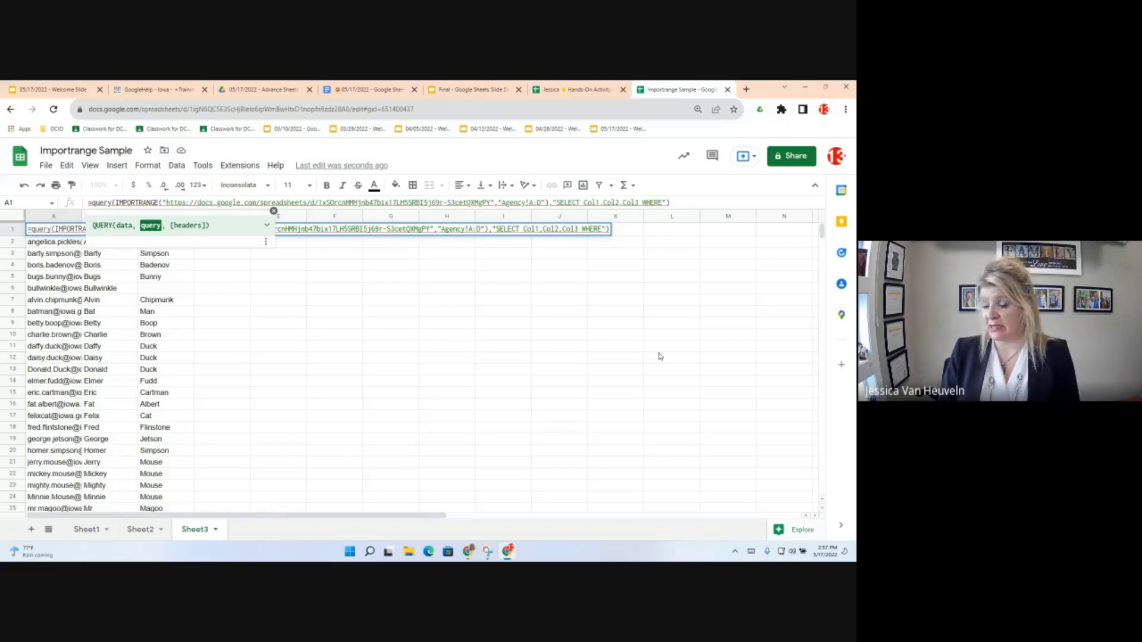
type("Col2")
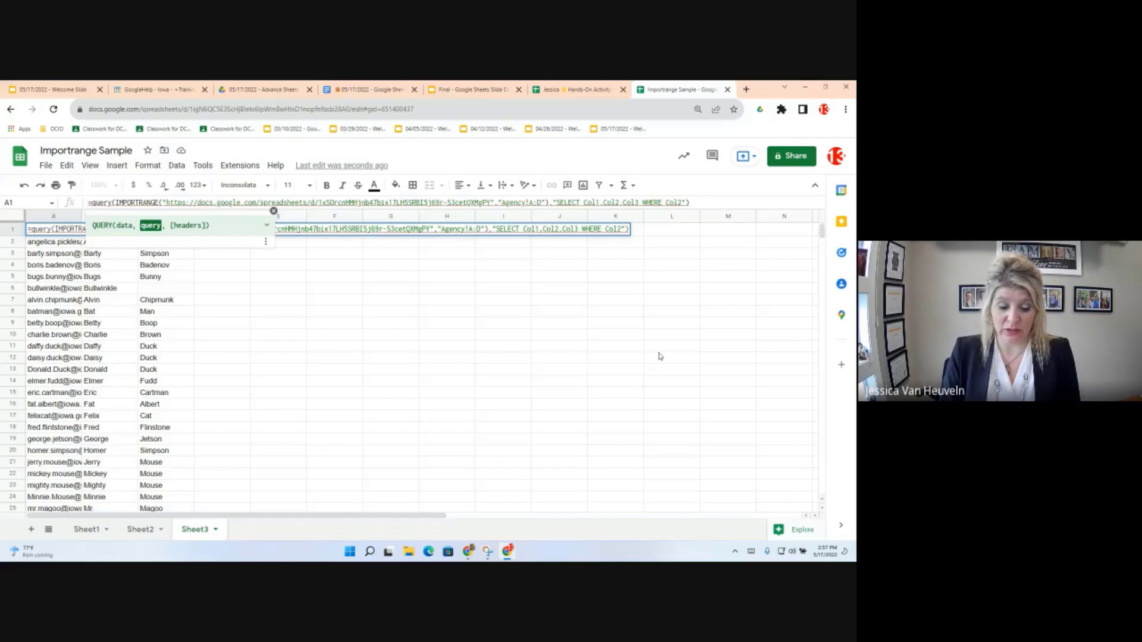
type("=")
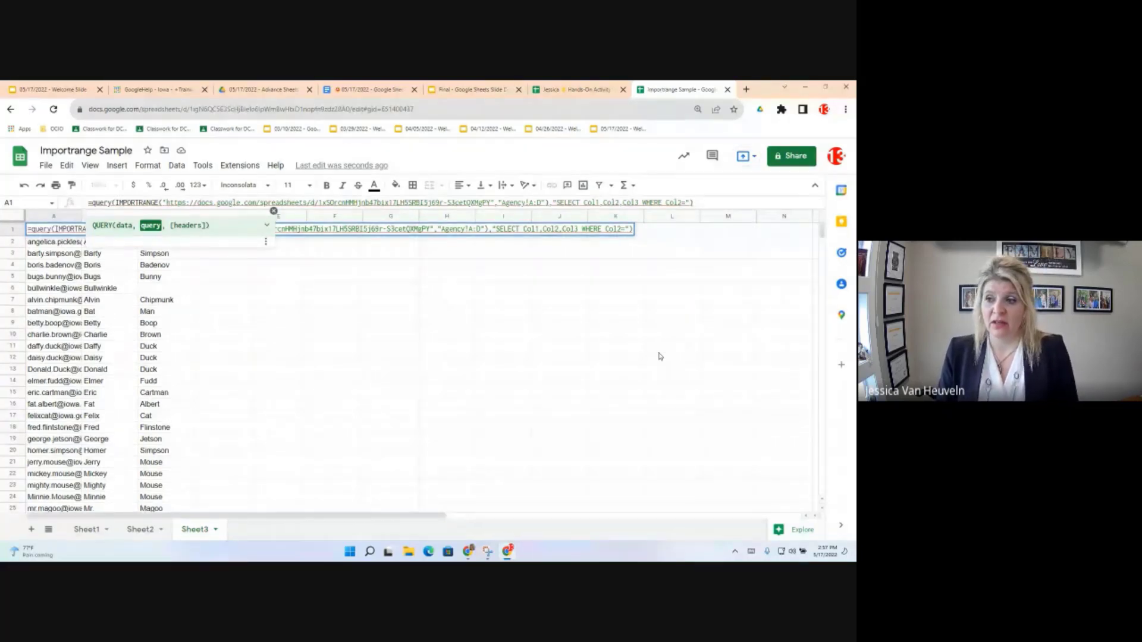
type("'")
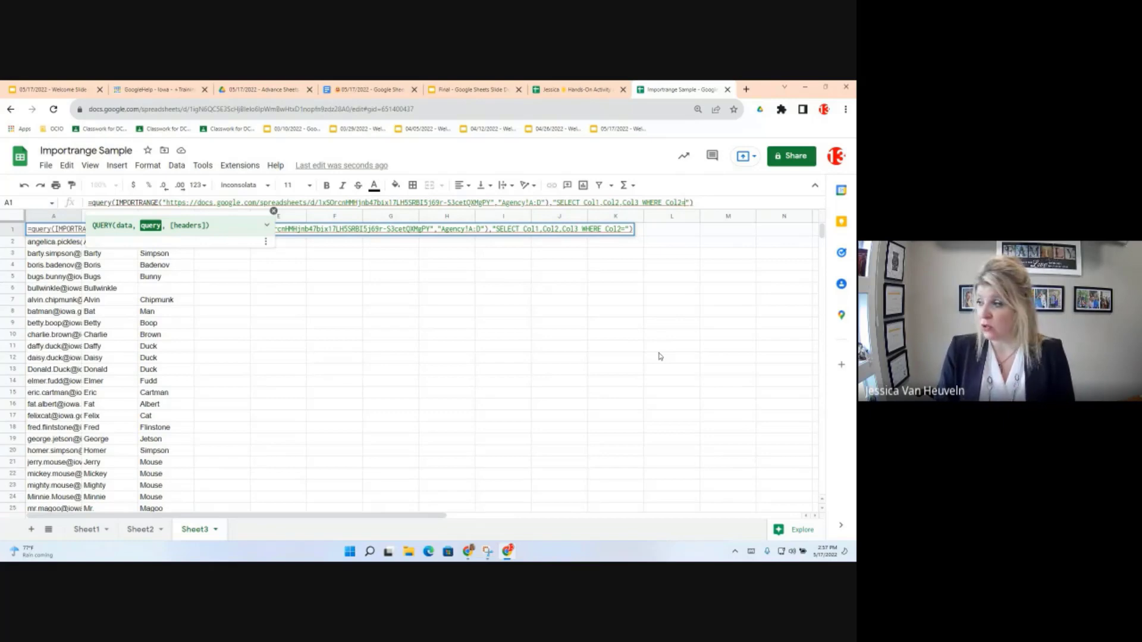
type("''")
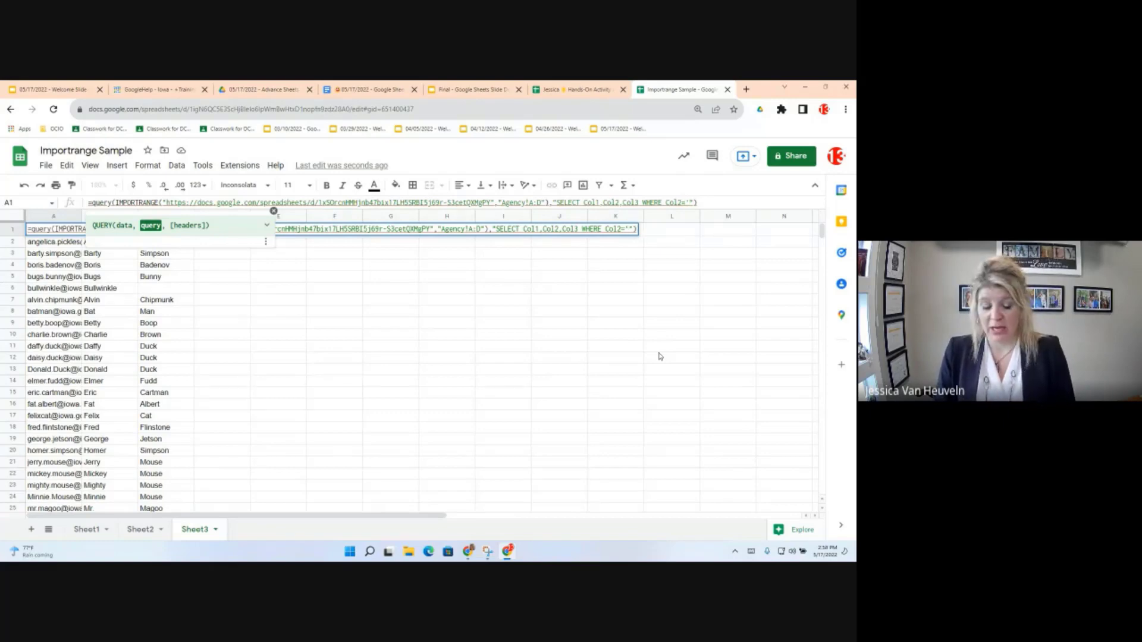
type("XC")
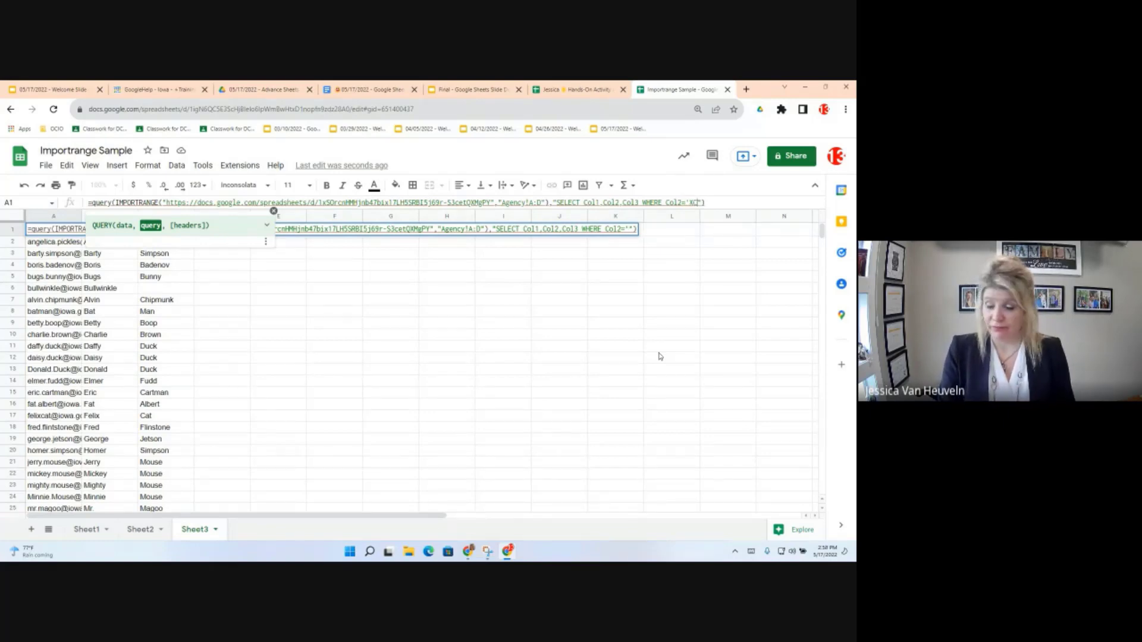
key("BackSpace")
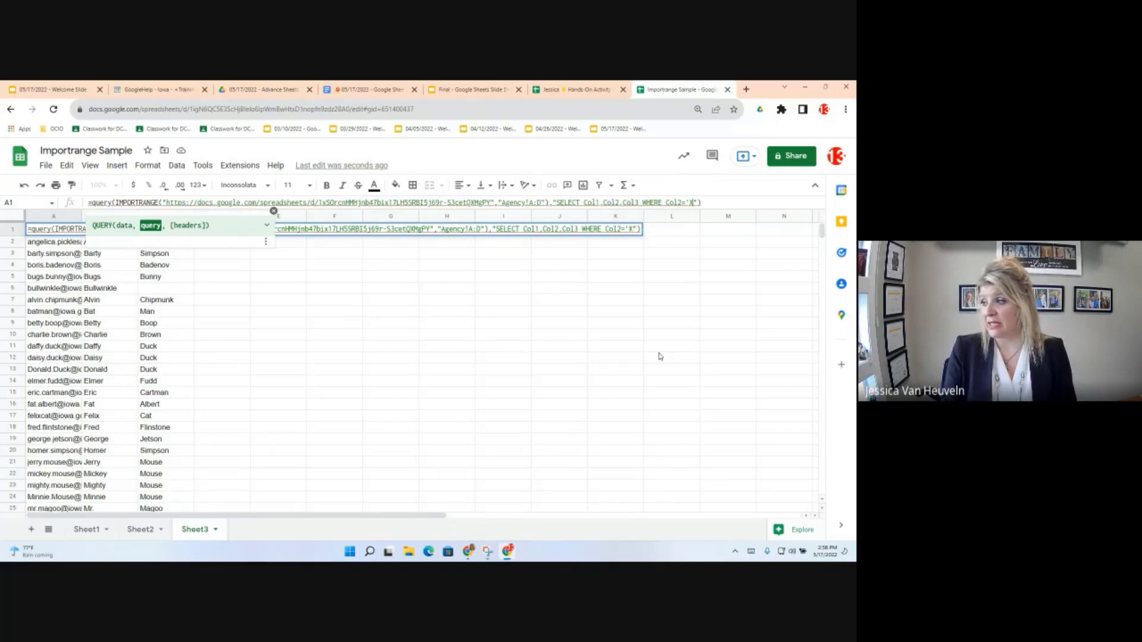
key("BackSpace")
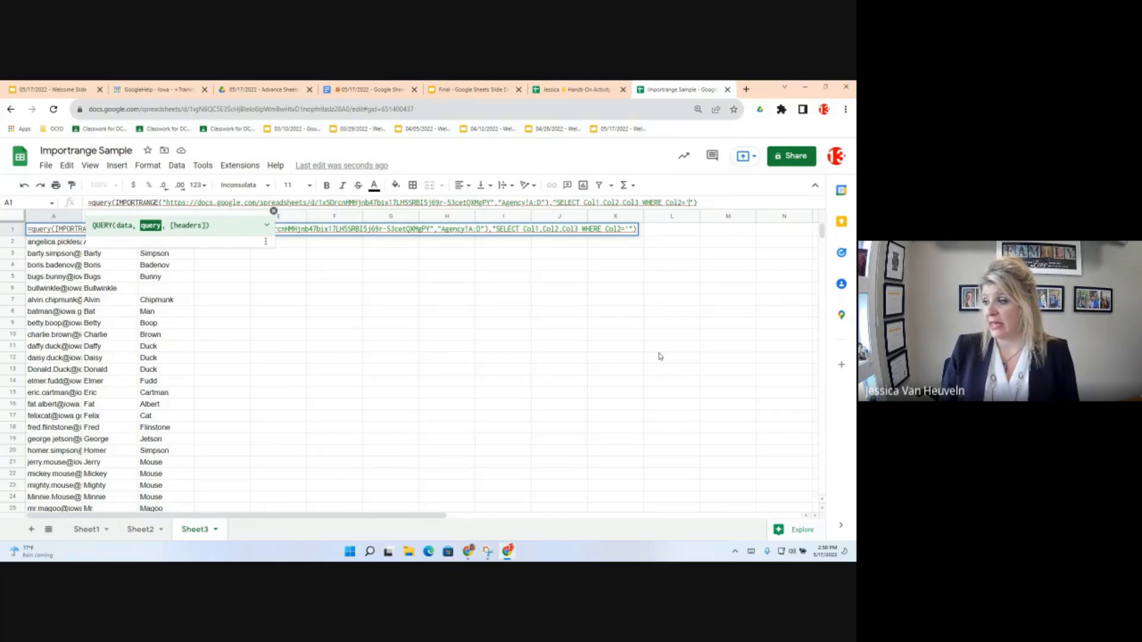
type("Charlie")
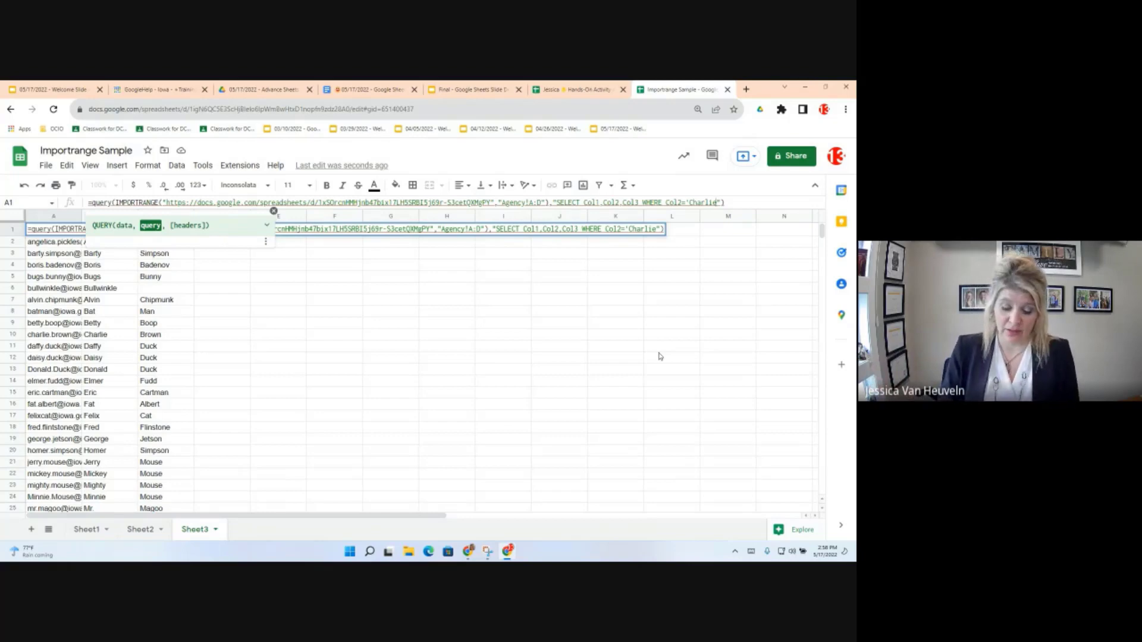
type("'")
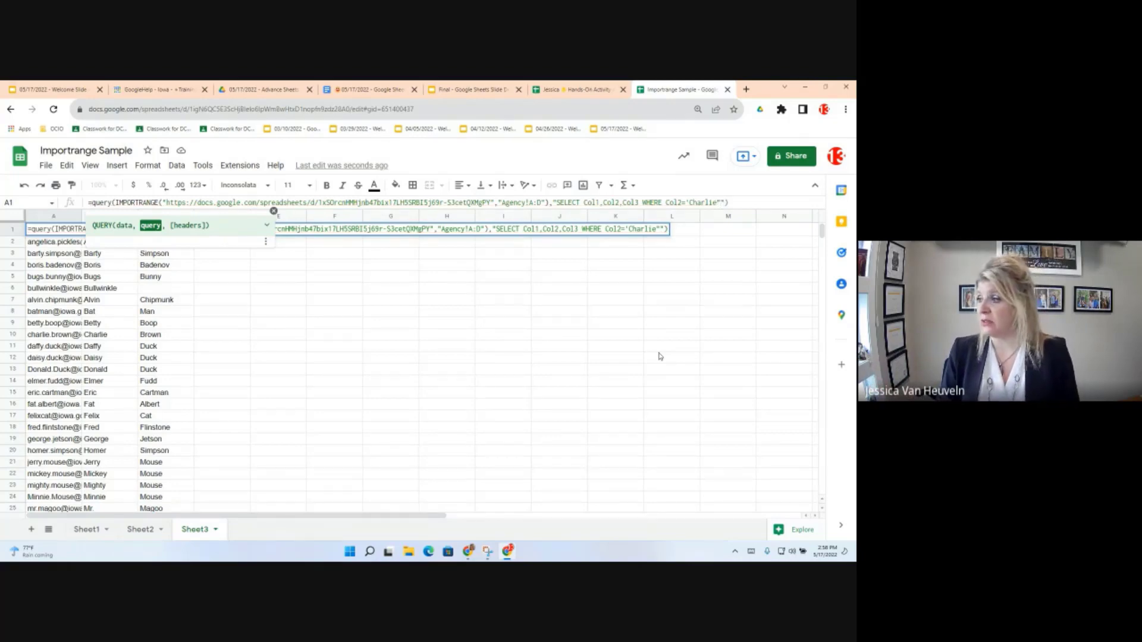
key("BackSpace")
type("'")
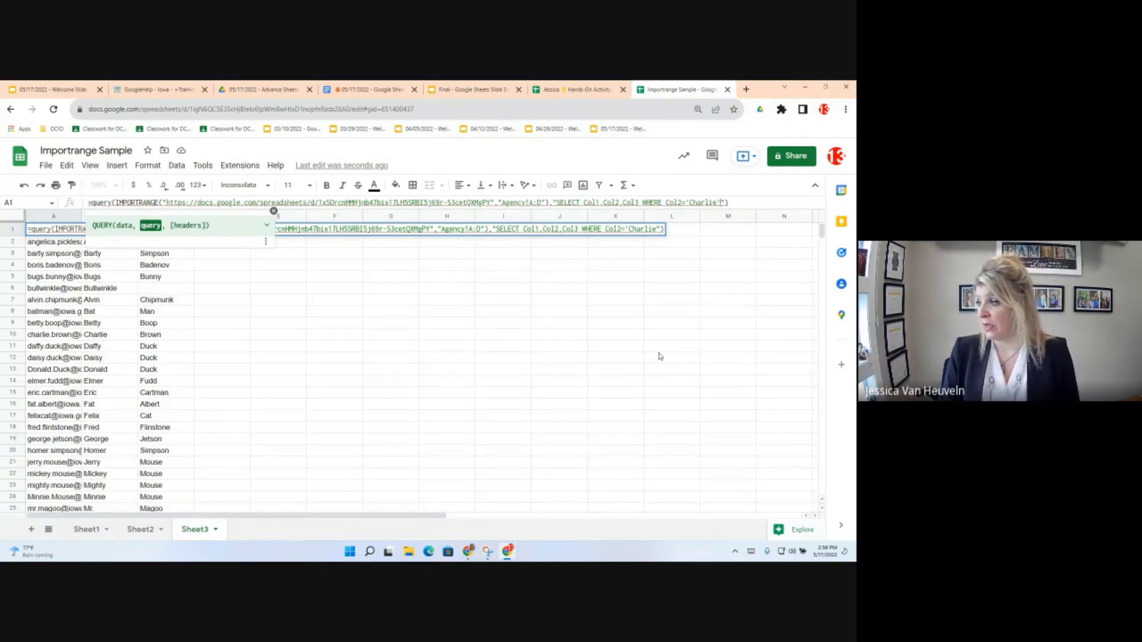
type("\"")
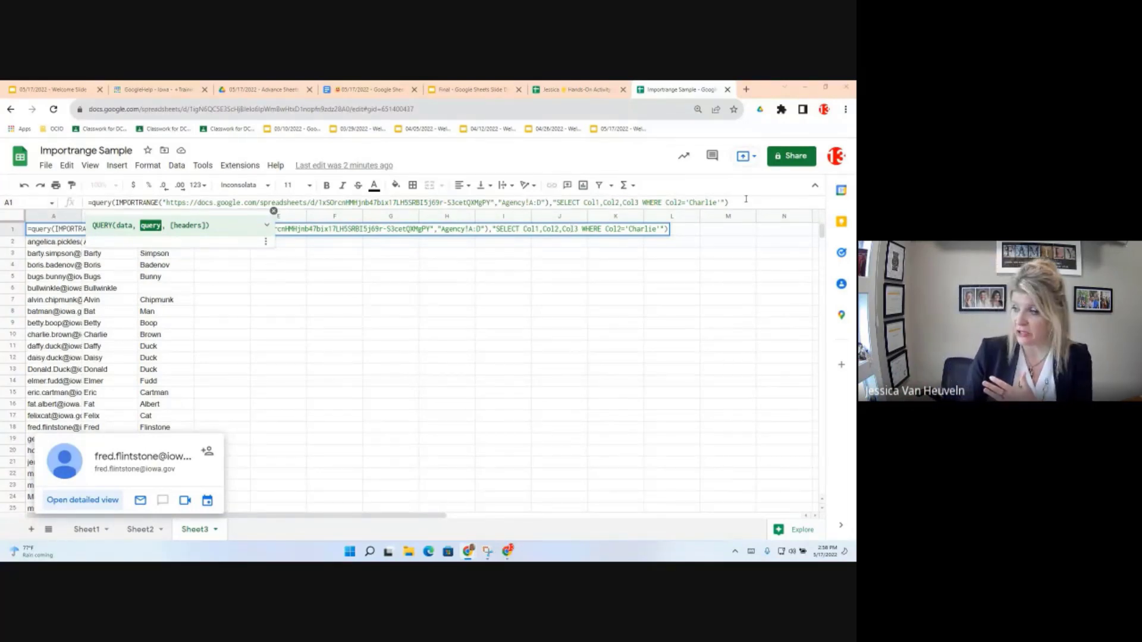
Step: Run the Charlie filter, then change the condition to Col2='Tony' and apply it
key("Return")
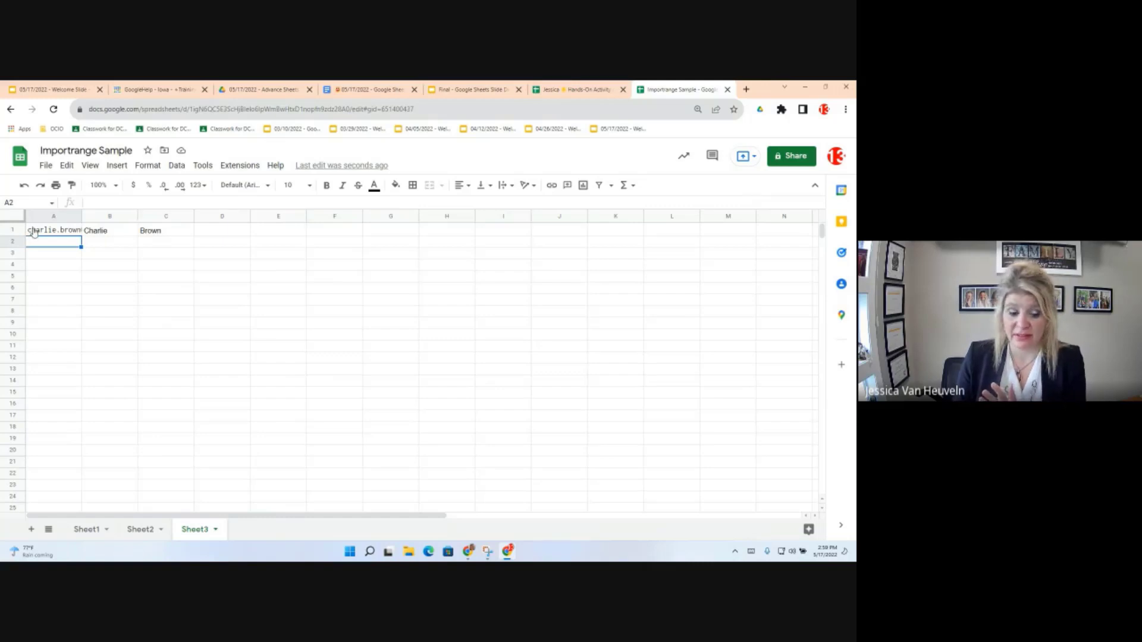
key("Up")
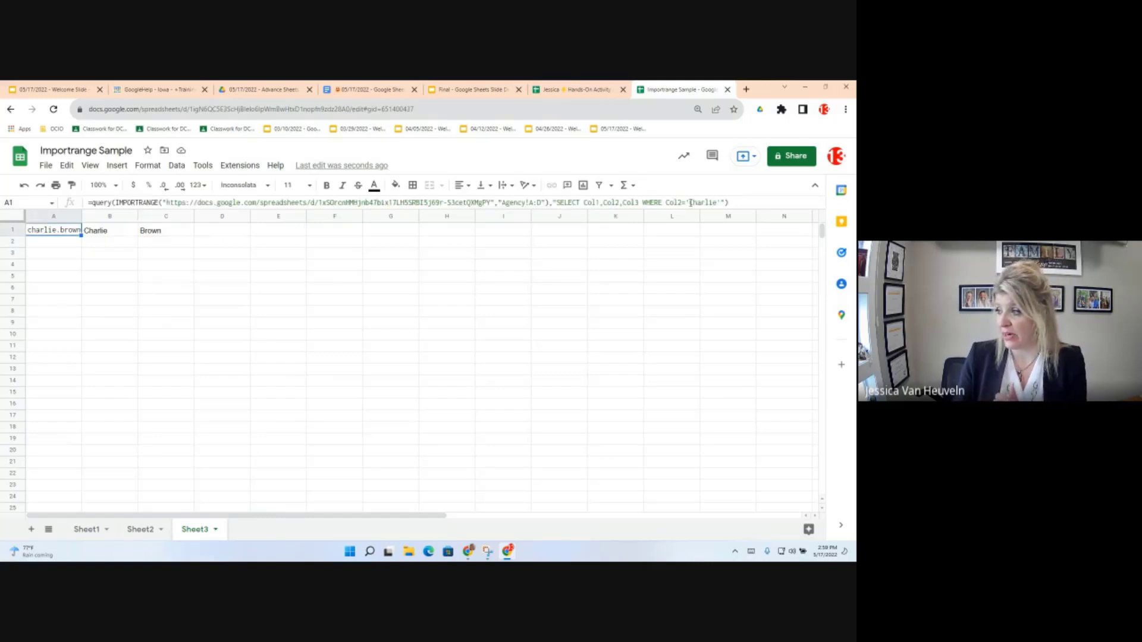
double_click(701, 202)
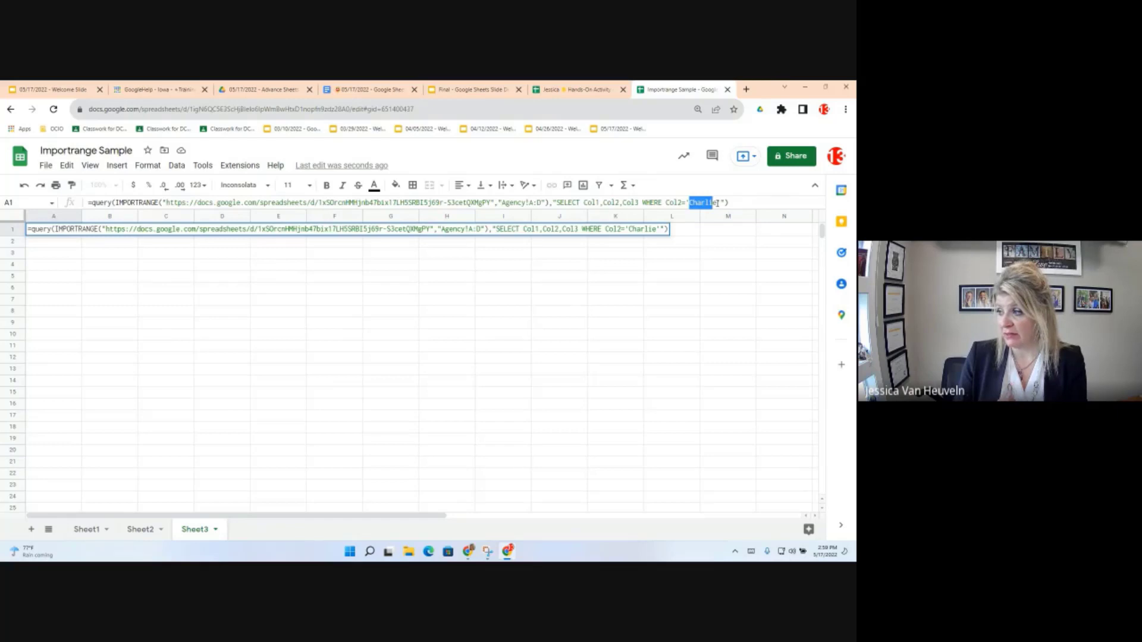
left_click_drag(717, 202, 718, 203)
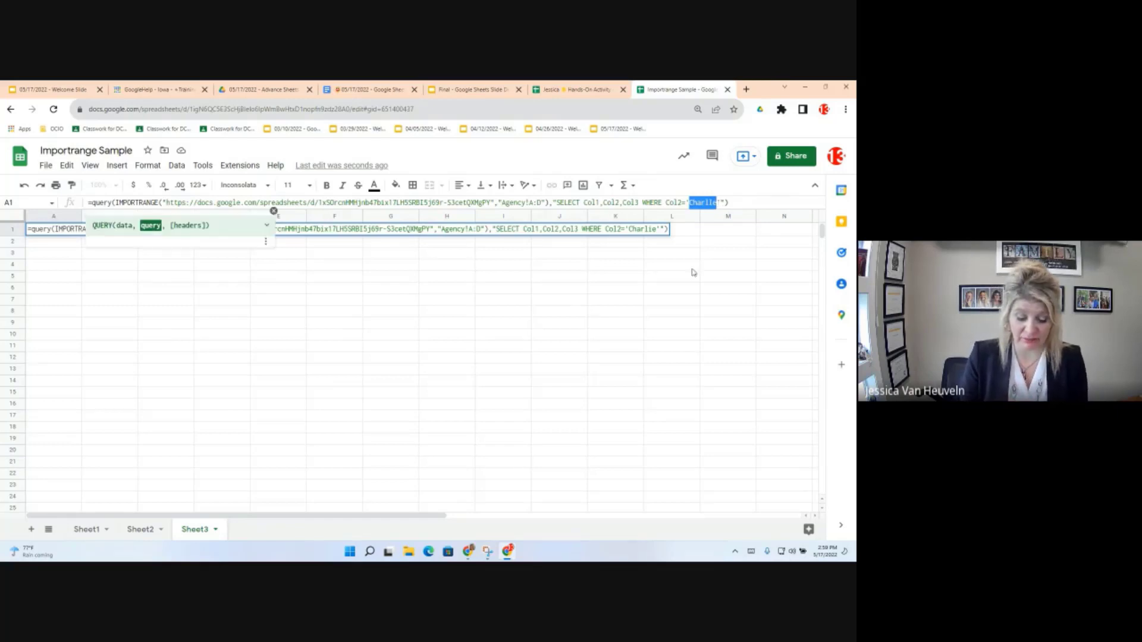
type("Tony")
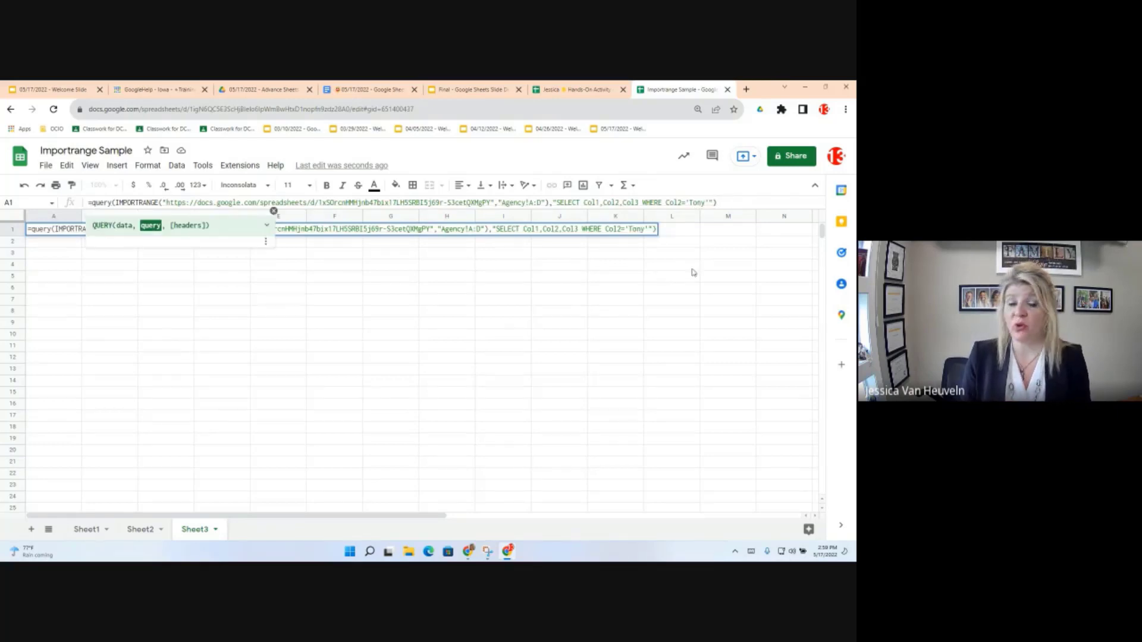
key("Return")
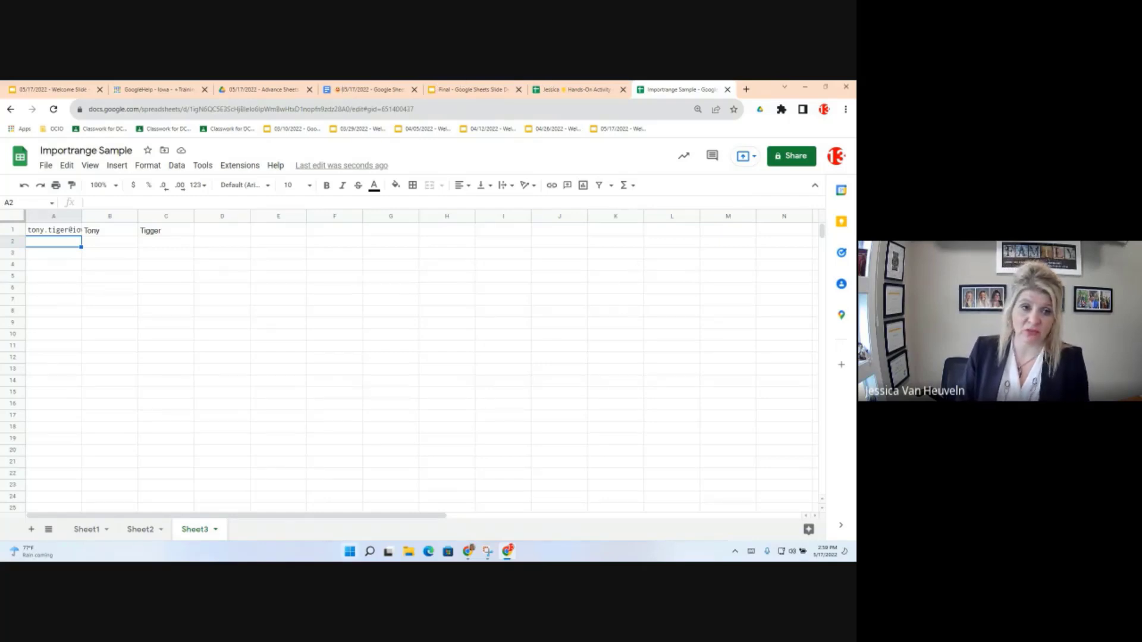
key("ctrl+4")
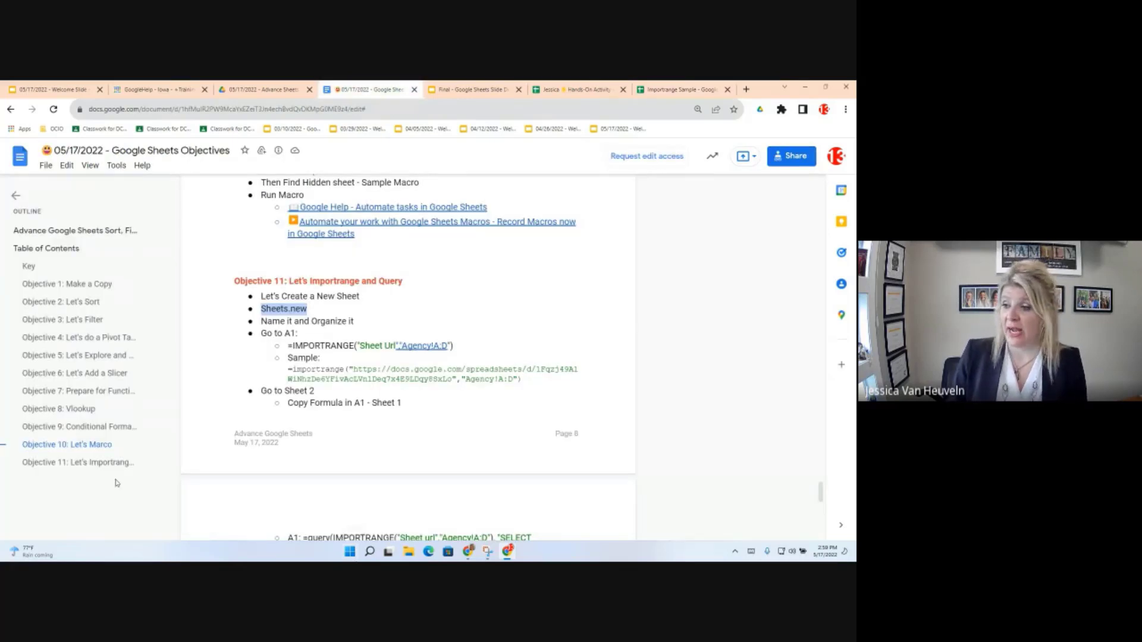
Step: Scroll the objectives document down to the Sheet 3 section with the WHERE Col2='Charlie' query
scroll(378, 420, "down", 5)
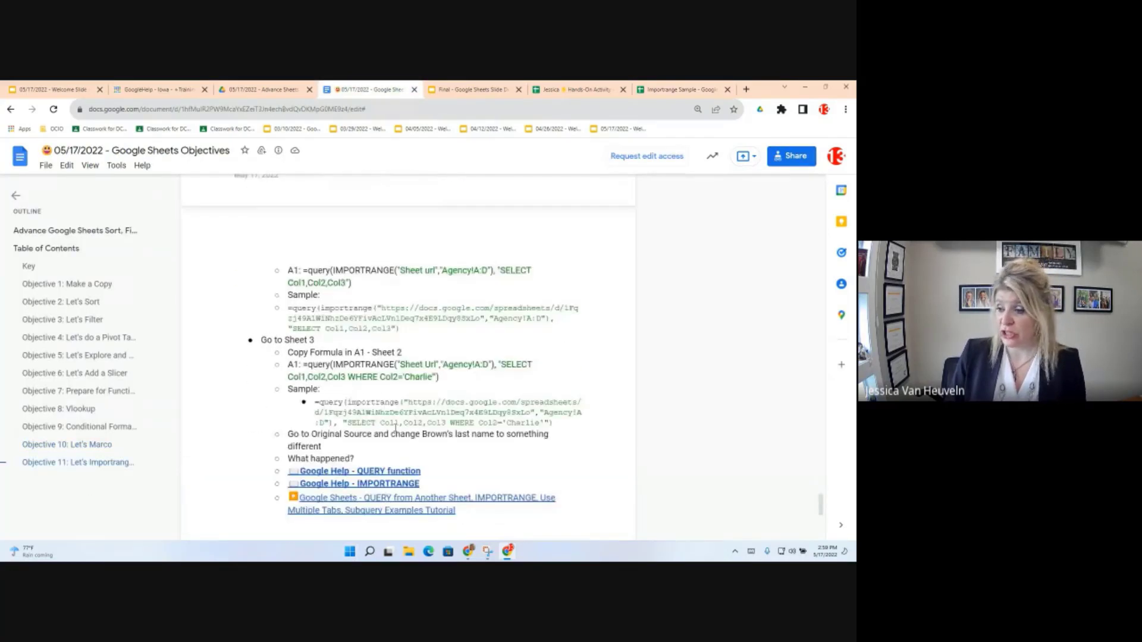
scroll(395, 443, "down", 2)
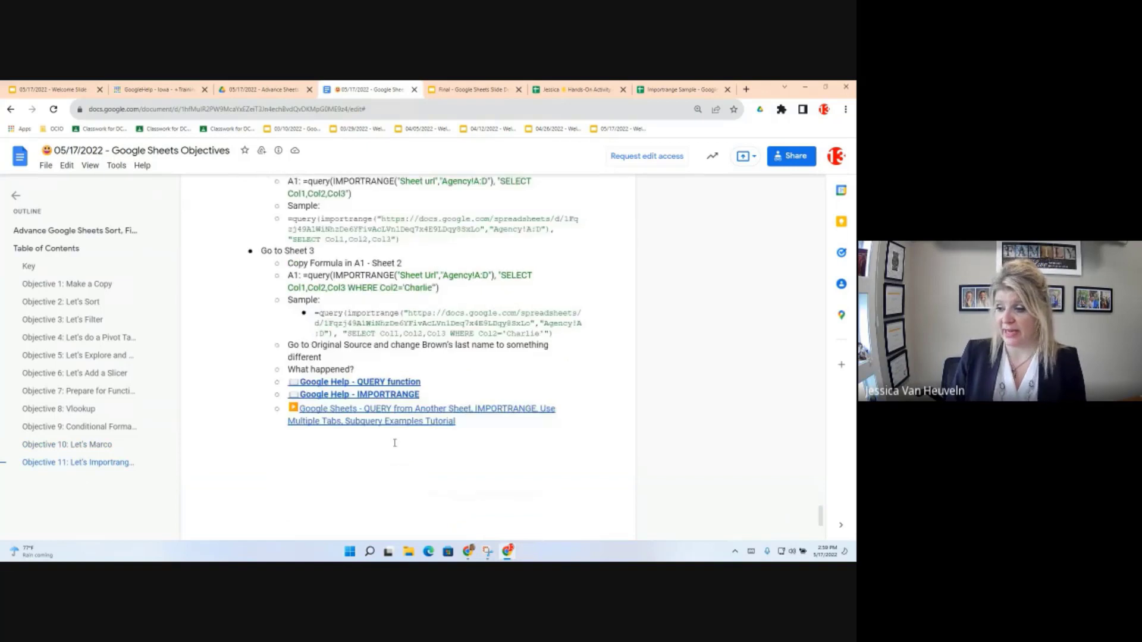